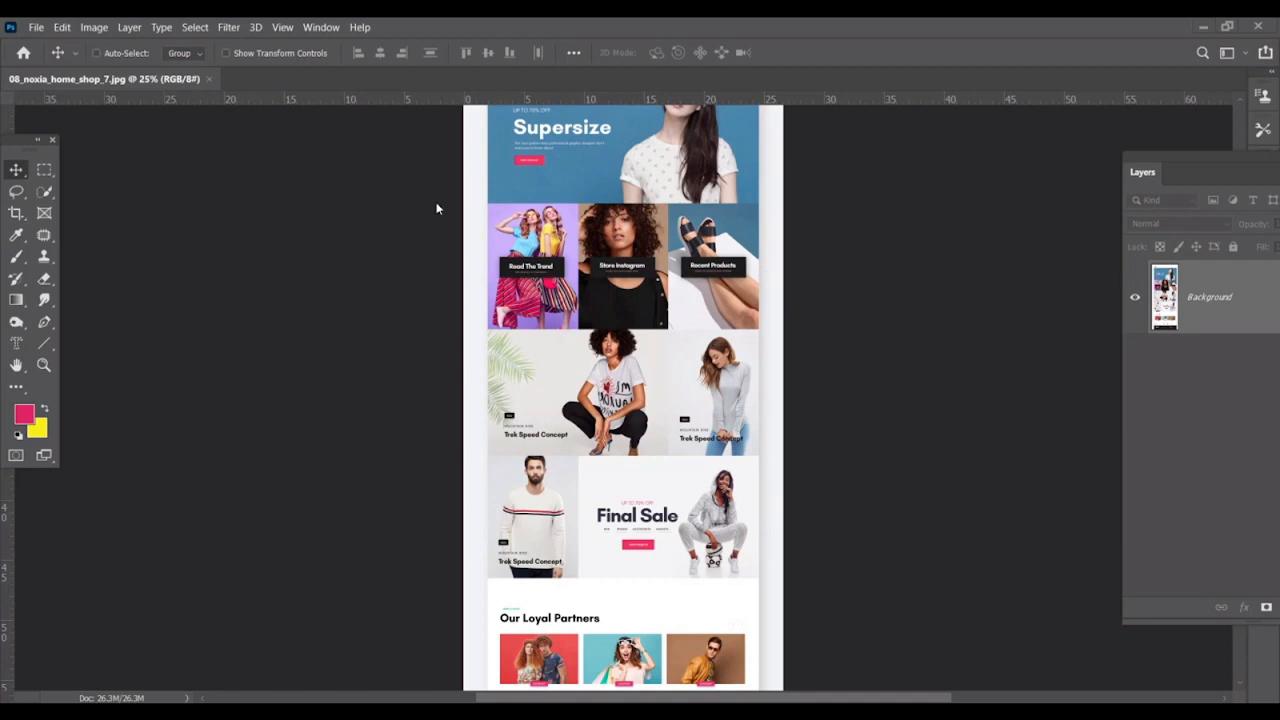
Create a new white RGB document 1140 pixels wide and 2000 pixels high at 150 pixels/inch.
scroll(455, 377, "up", 1)
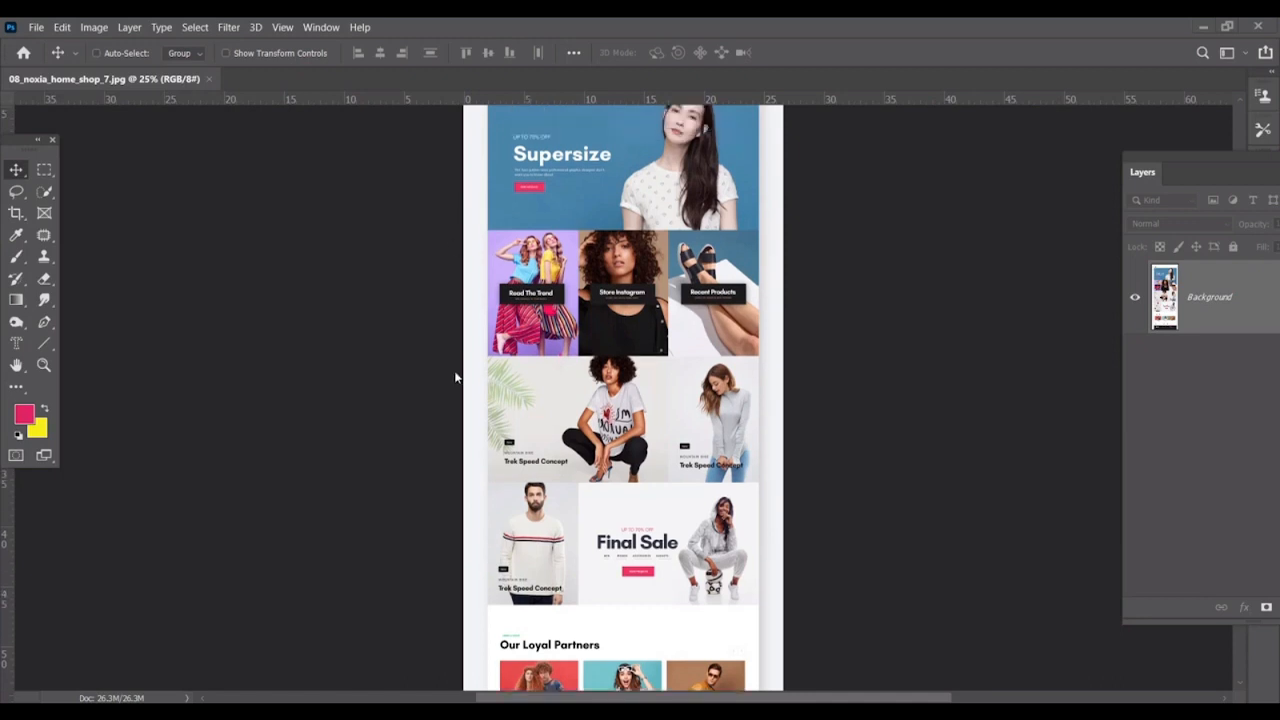
scroll(466, 370, "up", 2)
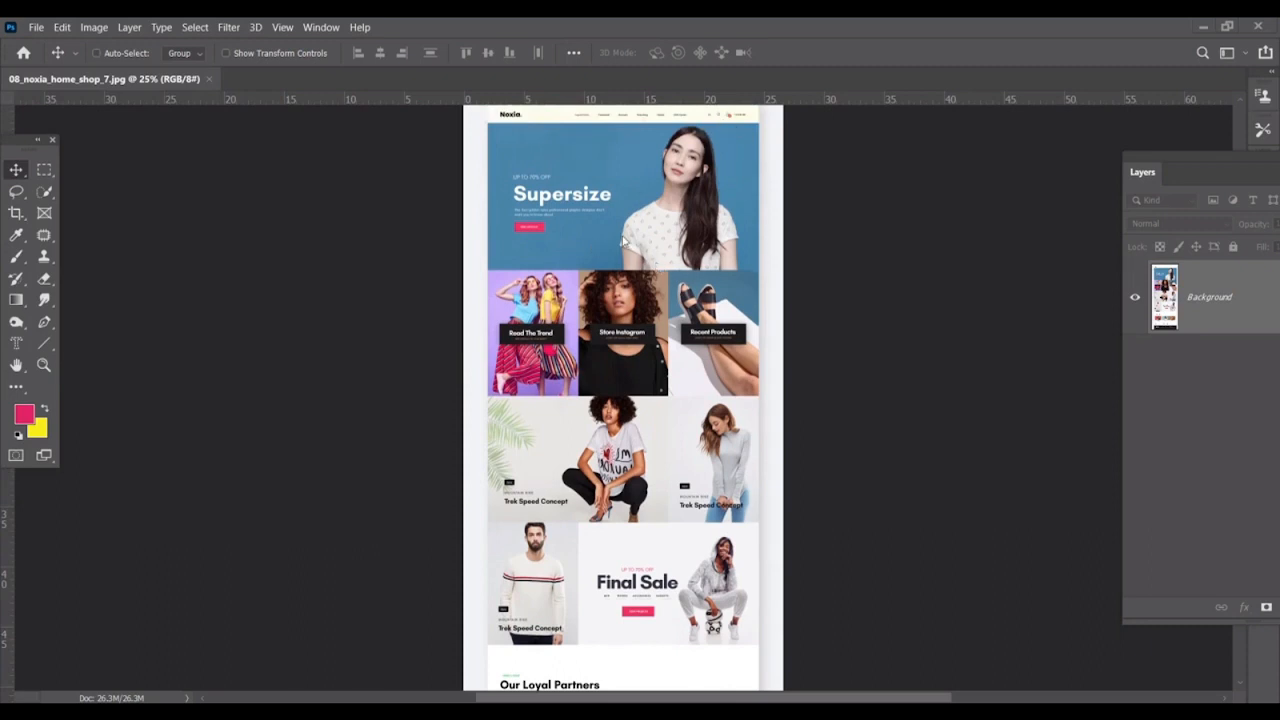
left_click(37, 28)
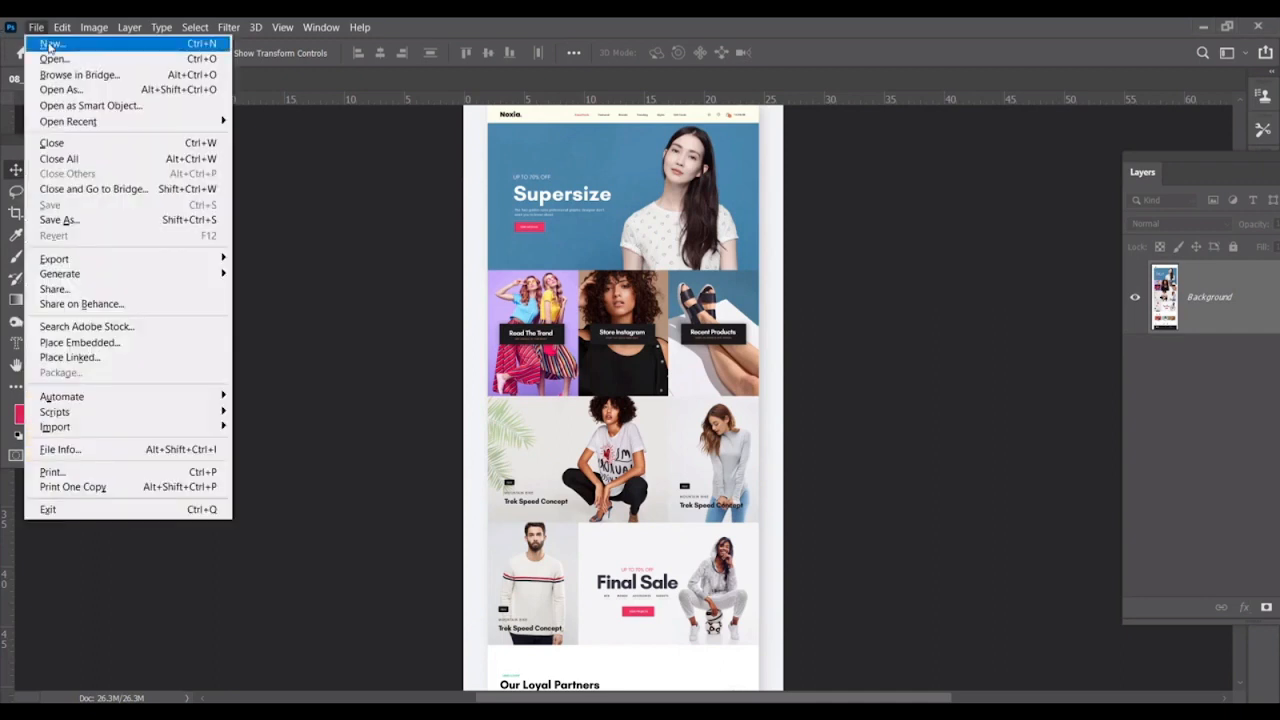
left_click(52, 46)
left_click_drag(617, 156, 543, 110)
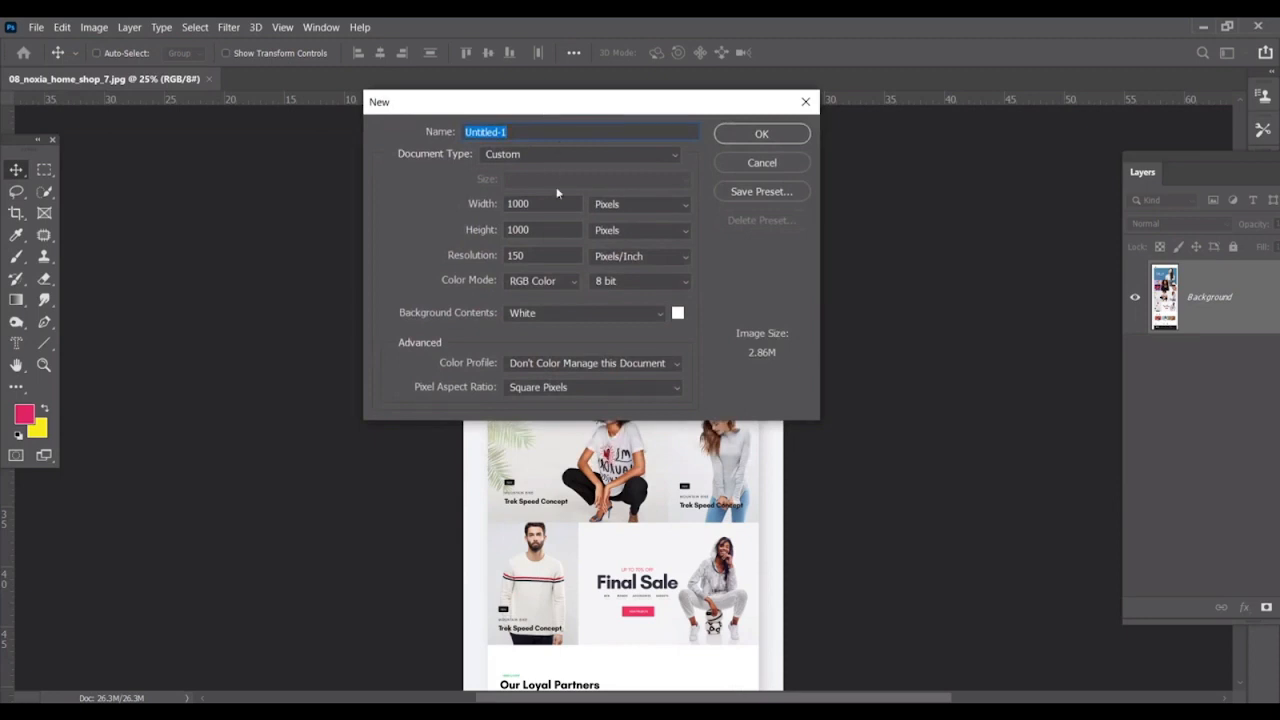
left_click_drag(546, 205, 458, 211)
type("1140")
left_click(482, 205)
left_click_drag(543, 233, 505, 233)
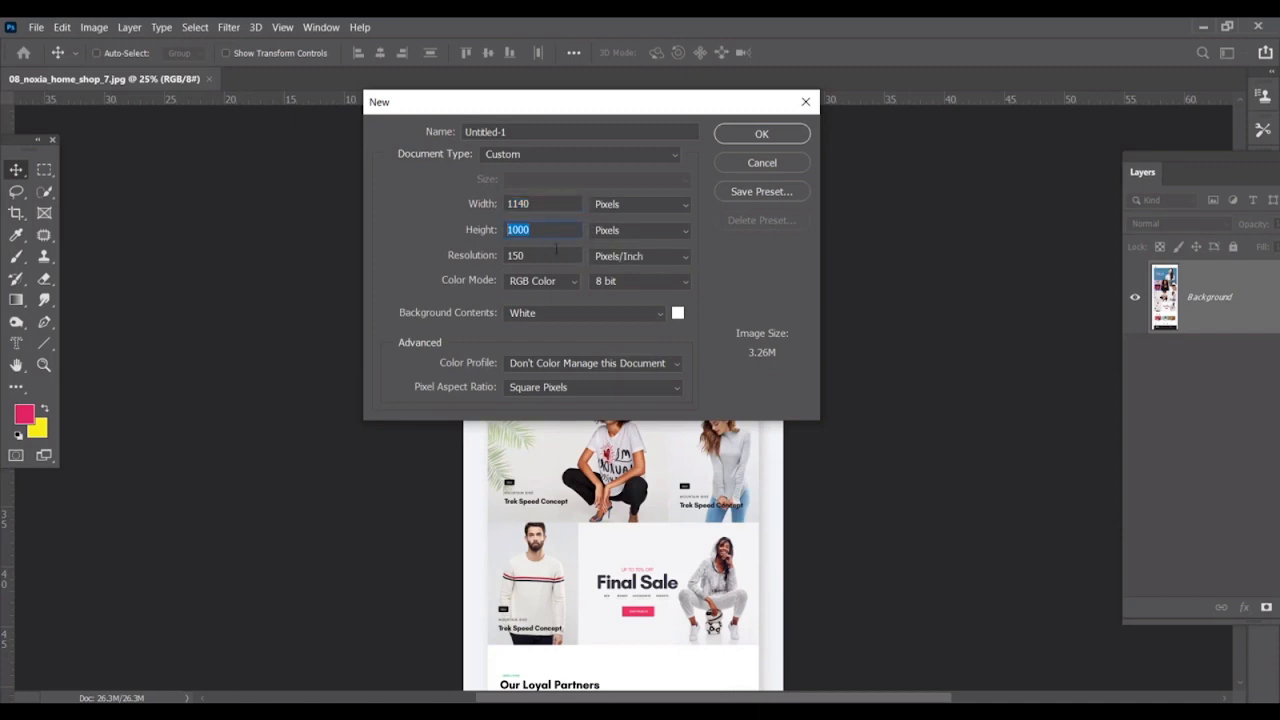
type("2000")
left_click_drag(543, 253, 505, 255)
left_click(537, 281)
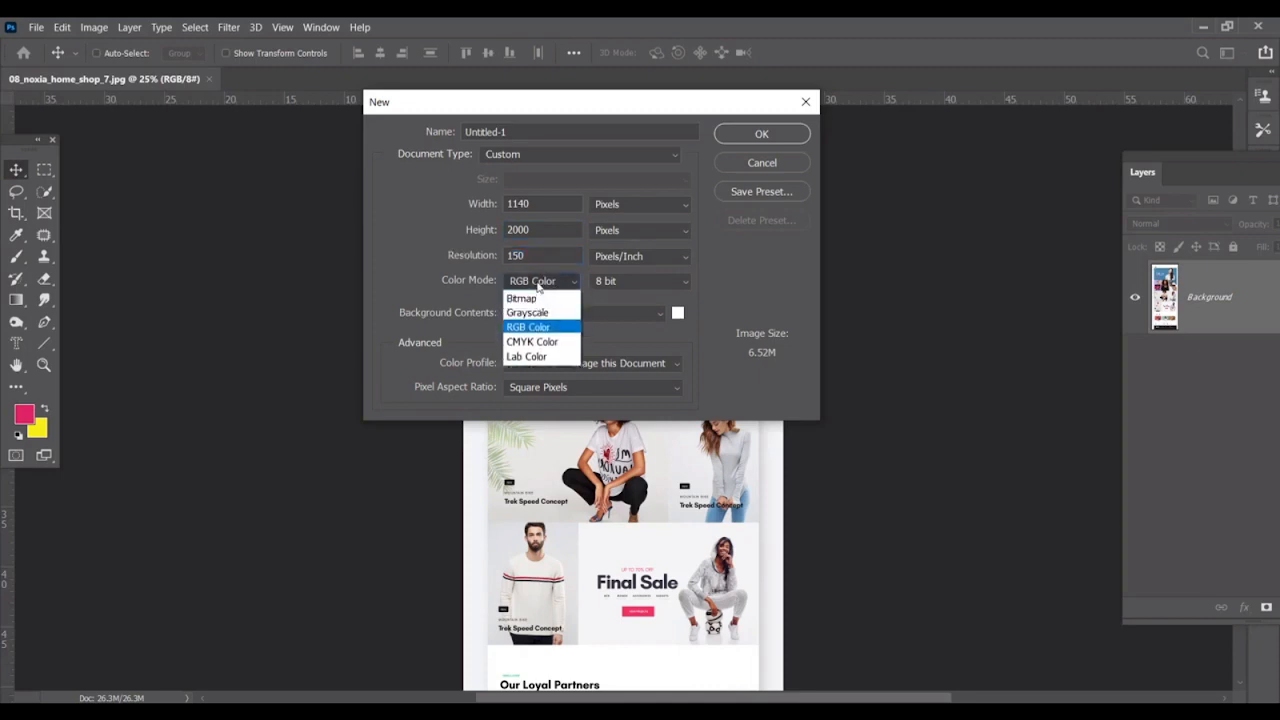
left_click(530, 328)
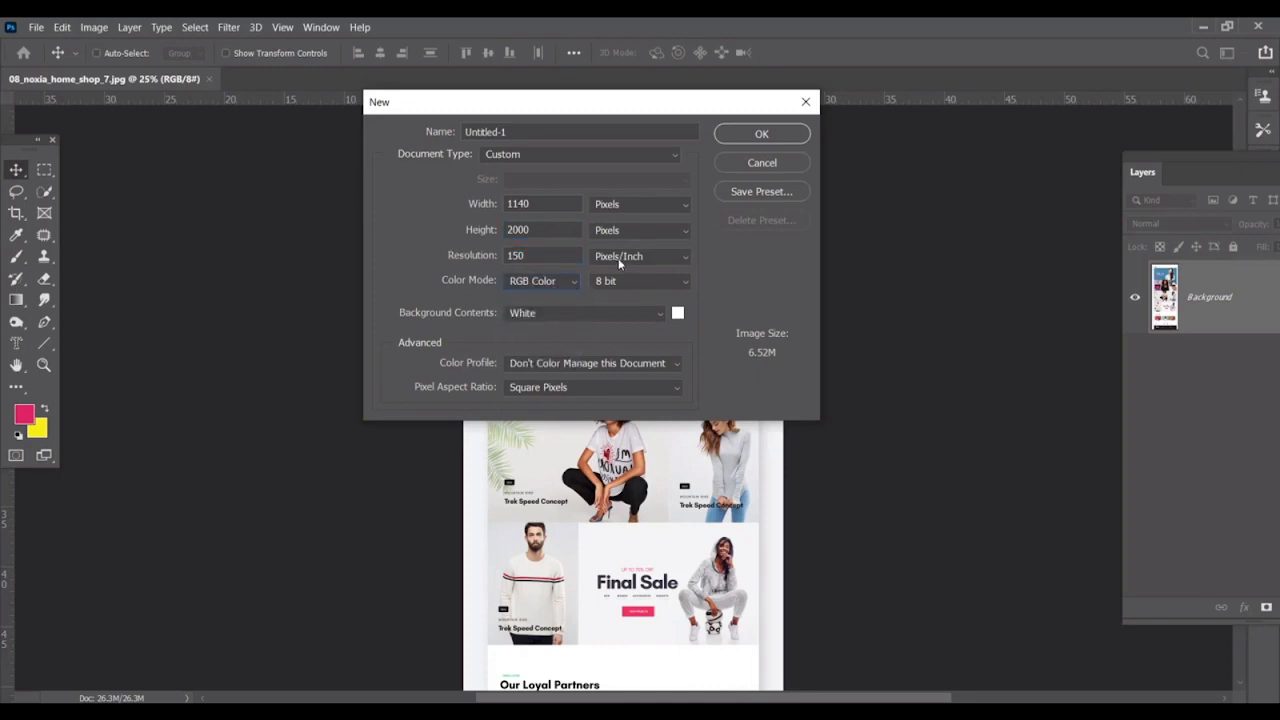
left_click(752, 135)
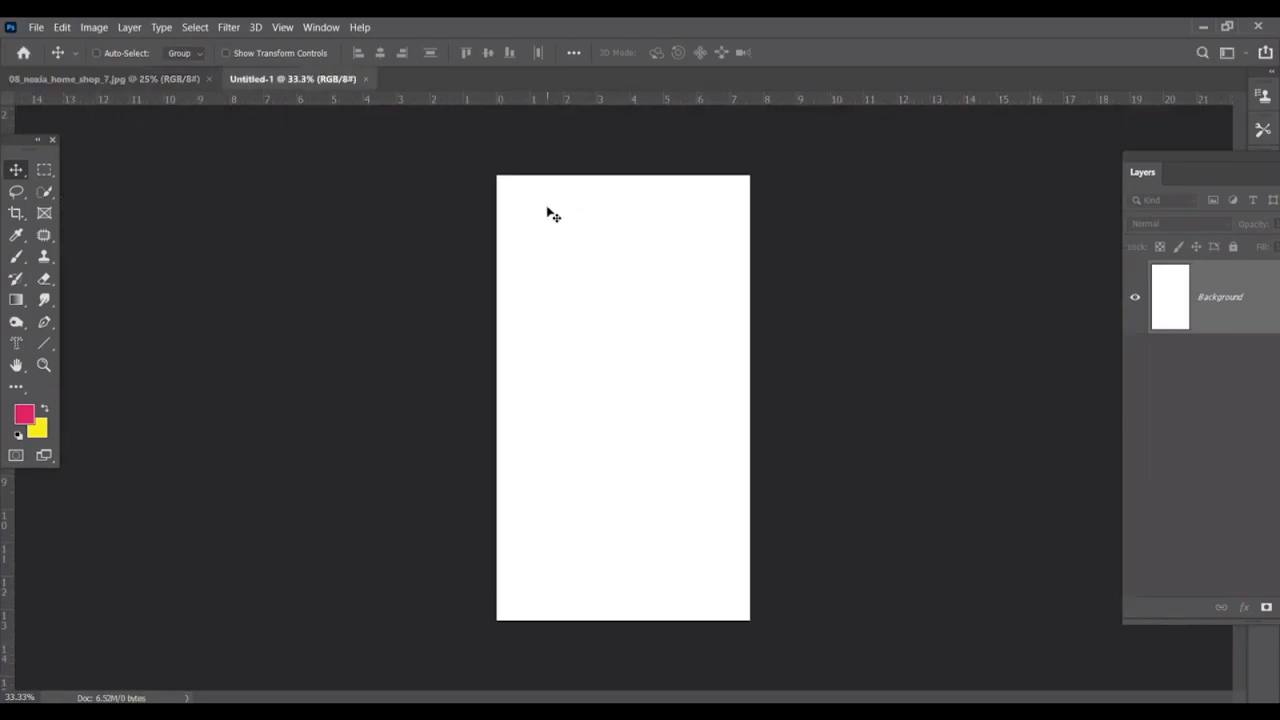
Examine the Noxia header of the reference design at close range, moving the Layers panel clear of the page.
left_click(324, 27)
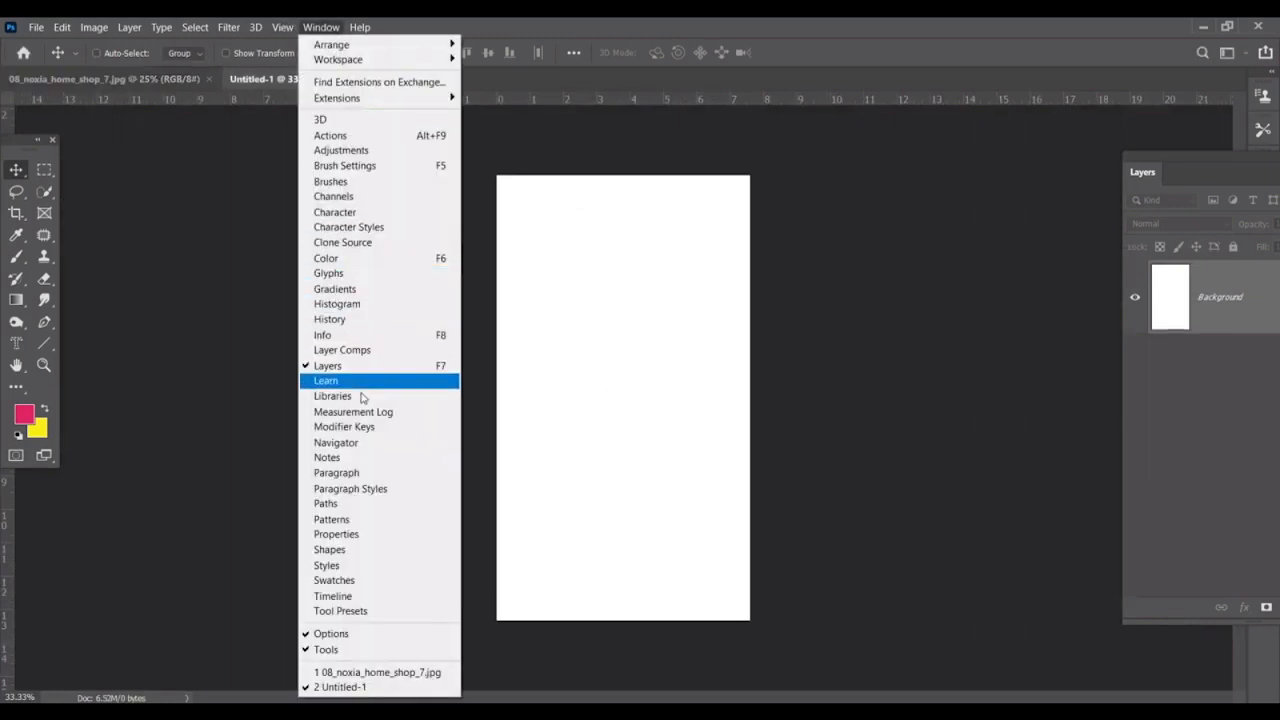
left_click_drag(1183, 156, 986, 140)
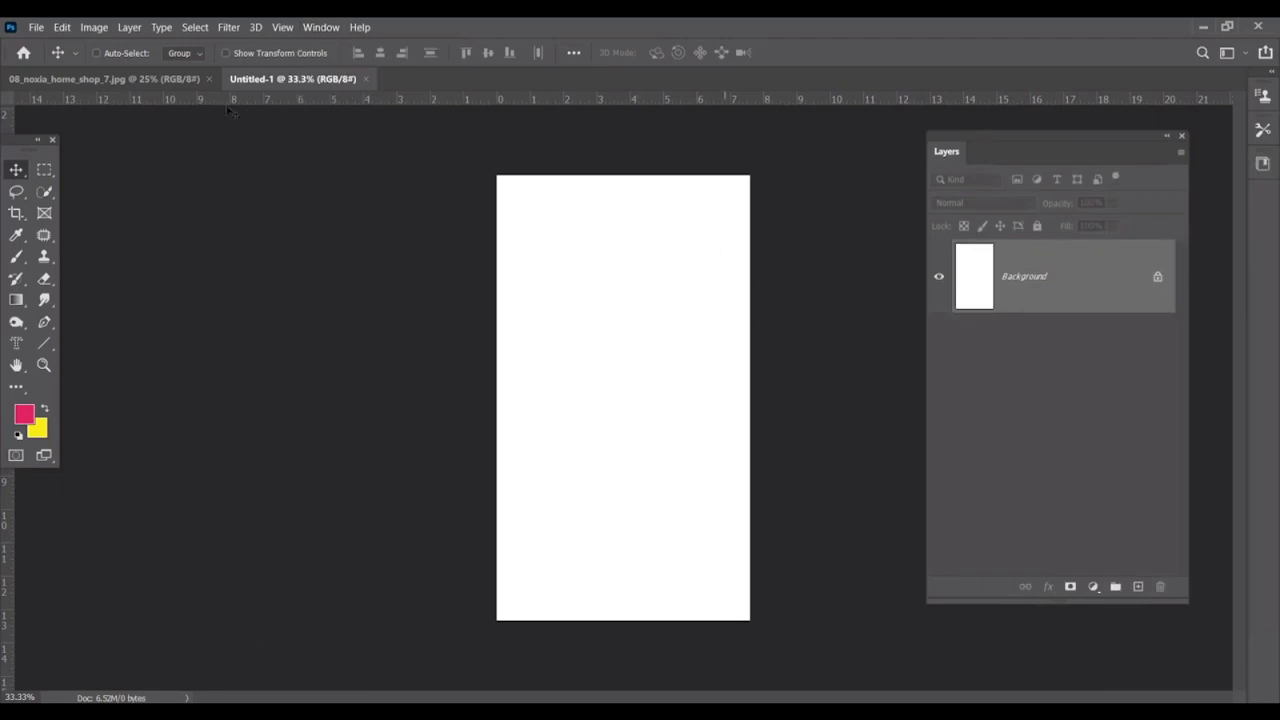
left_click(161, 79)
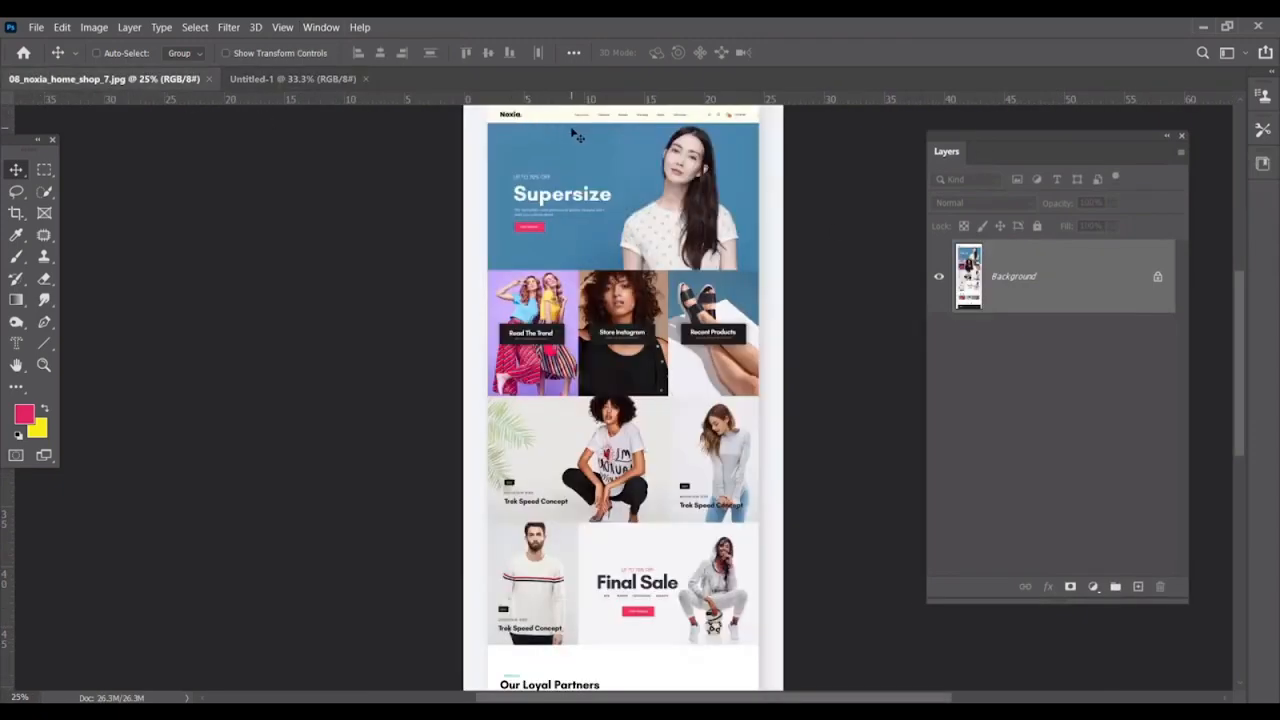
key("ctrl+plus")
key("ctrl+plus")
key("ctrl+plus")
key("ctrl+plus")
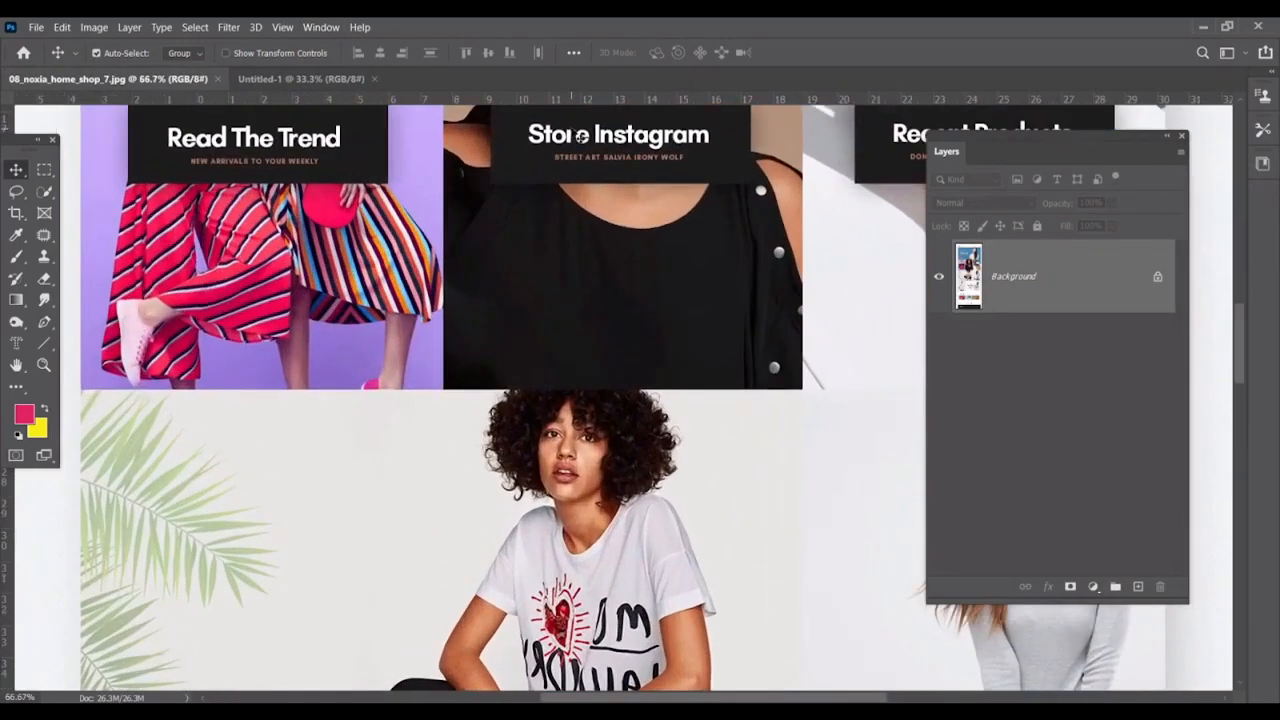
scroll(578, 300, "up", 15)
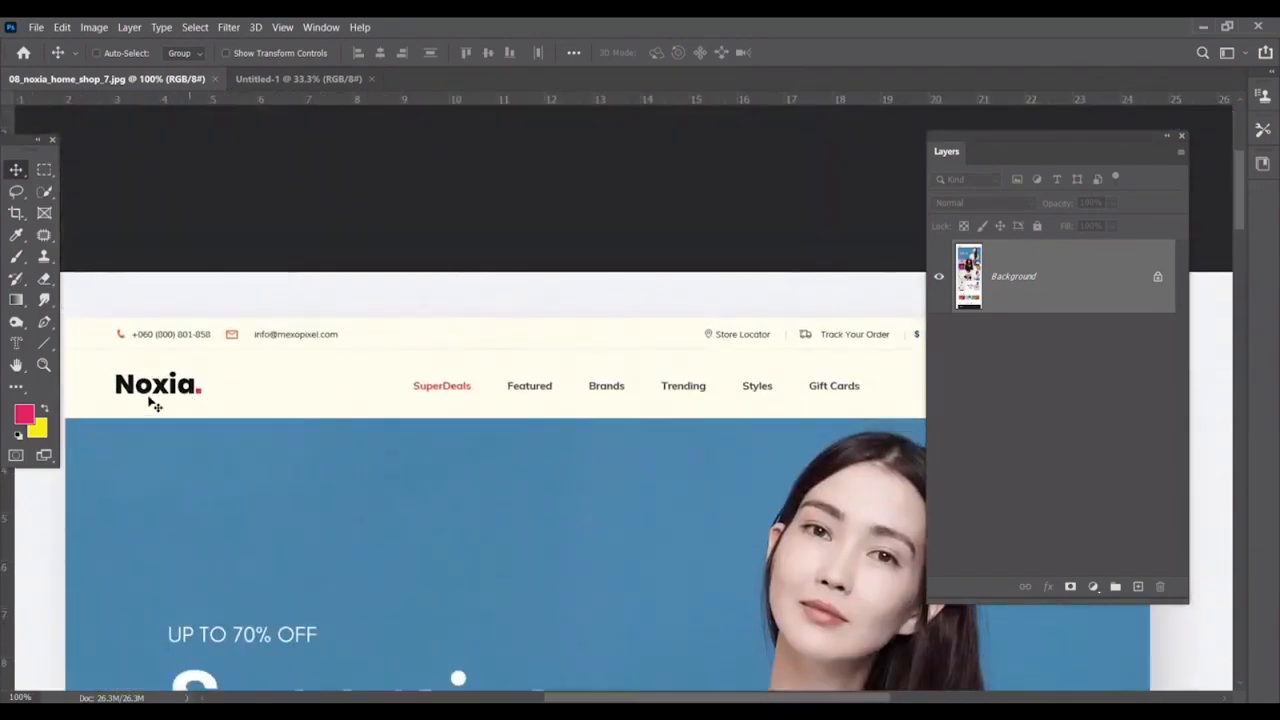
left_click_drag(1040, 160, 1164, 158)
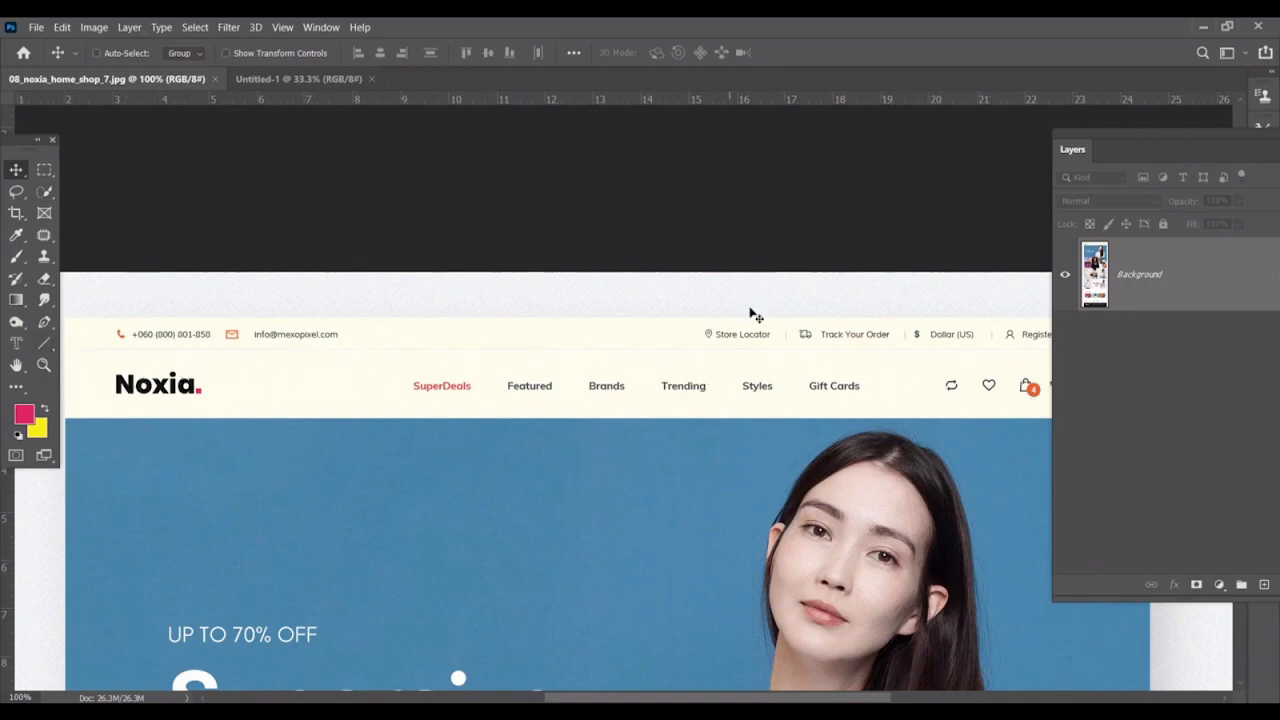
left_click_drag(1087, 131, 1172, 137)
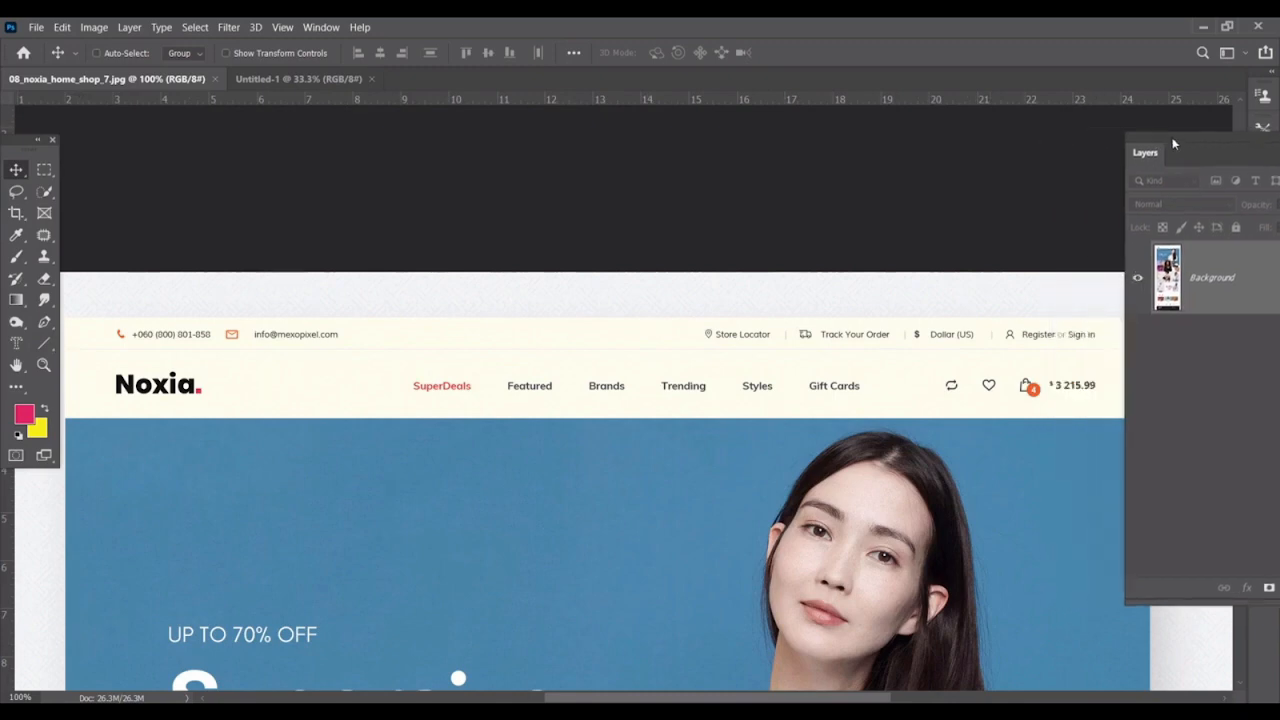
key("ctrl+minus")
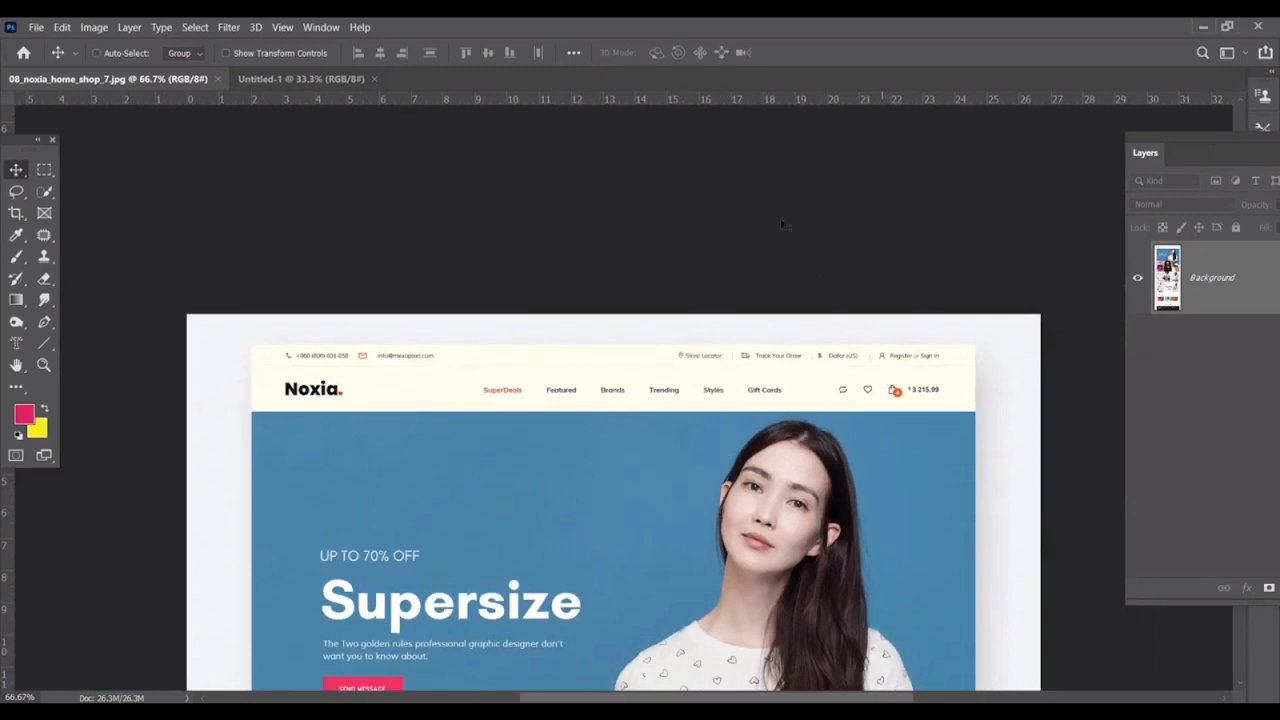
Compare the blank document with the reference design's header and Supersize banner, keeping the Layers panel off the page.
left_click(300, 78)
left_click_drag(1145, 137, 967, 141)
left_click(108, 78)
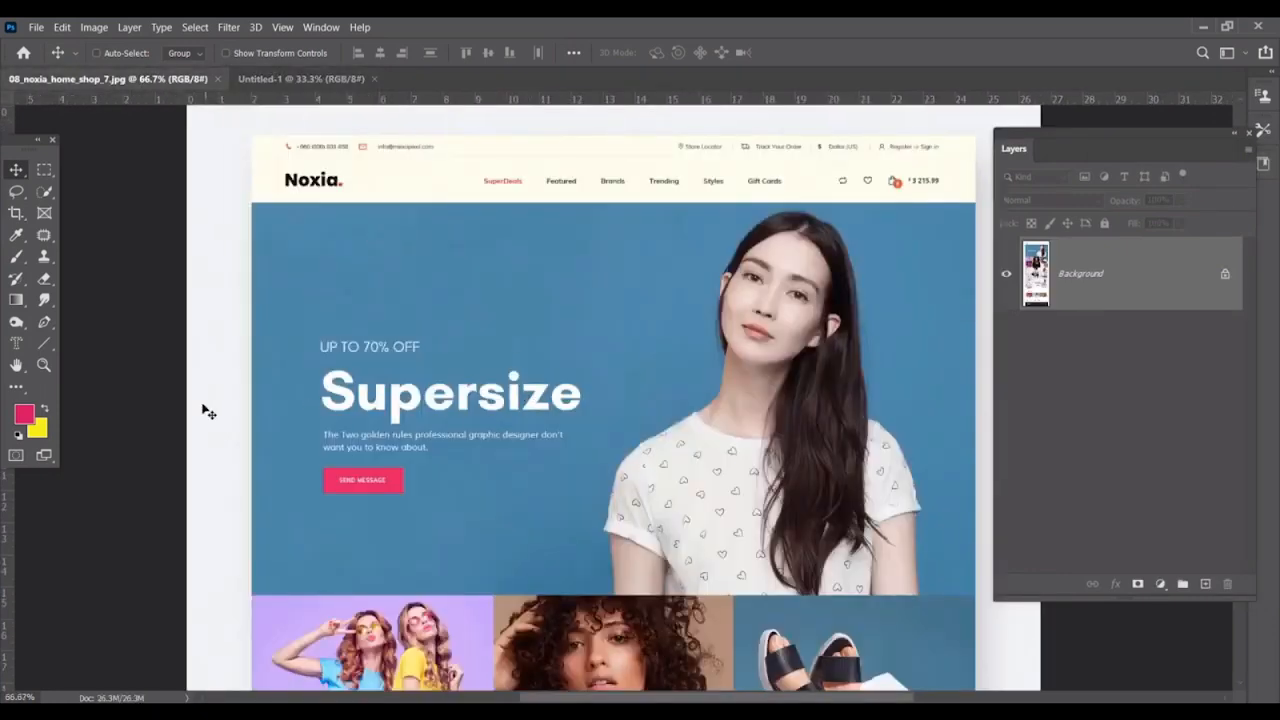
left_click_drag(1017, 143, 1145, 128)
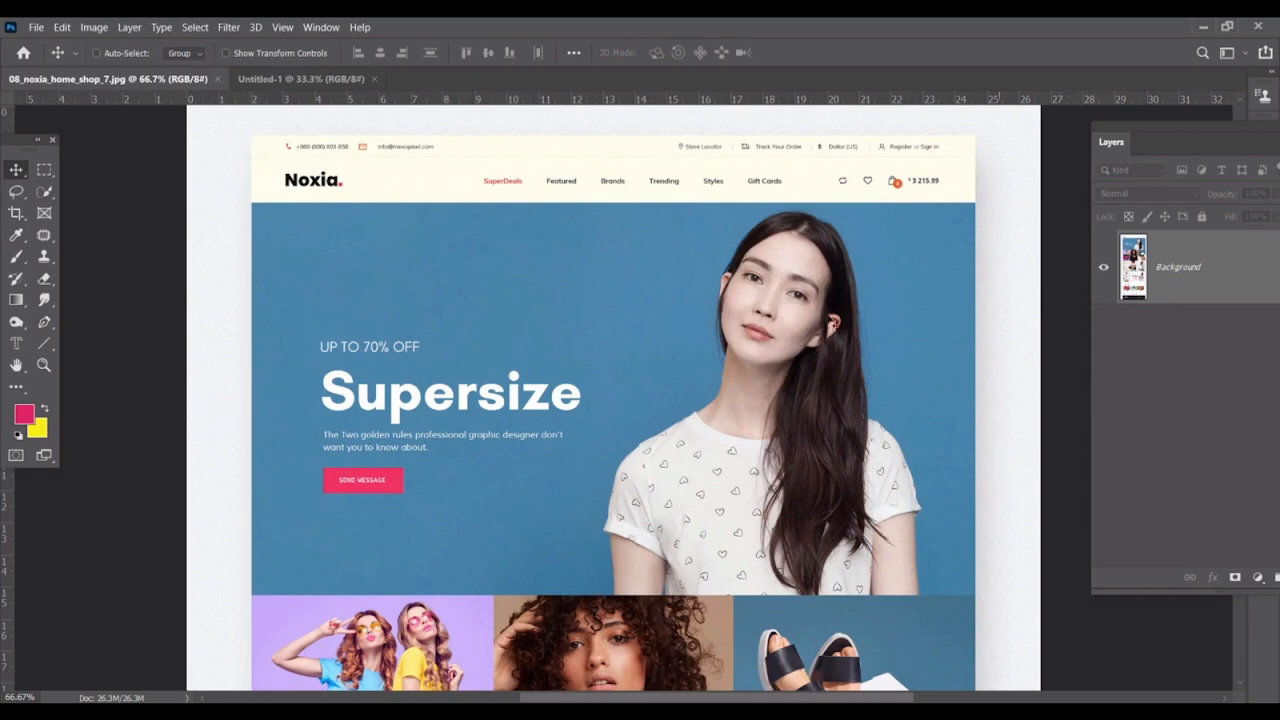
scroll(805, 313, "up", 2)
scroll(804, 314, "down", 5)
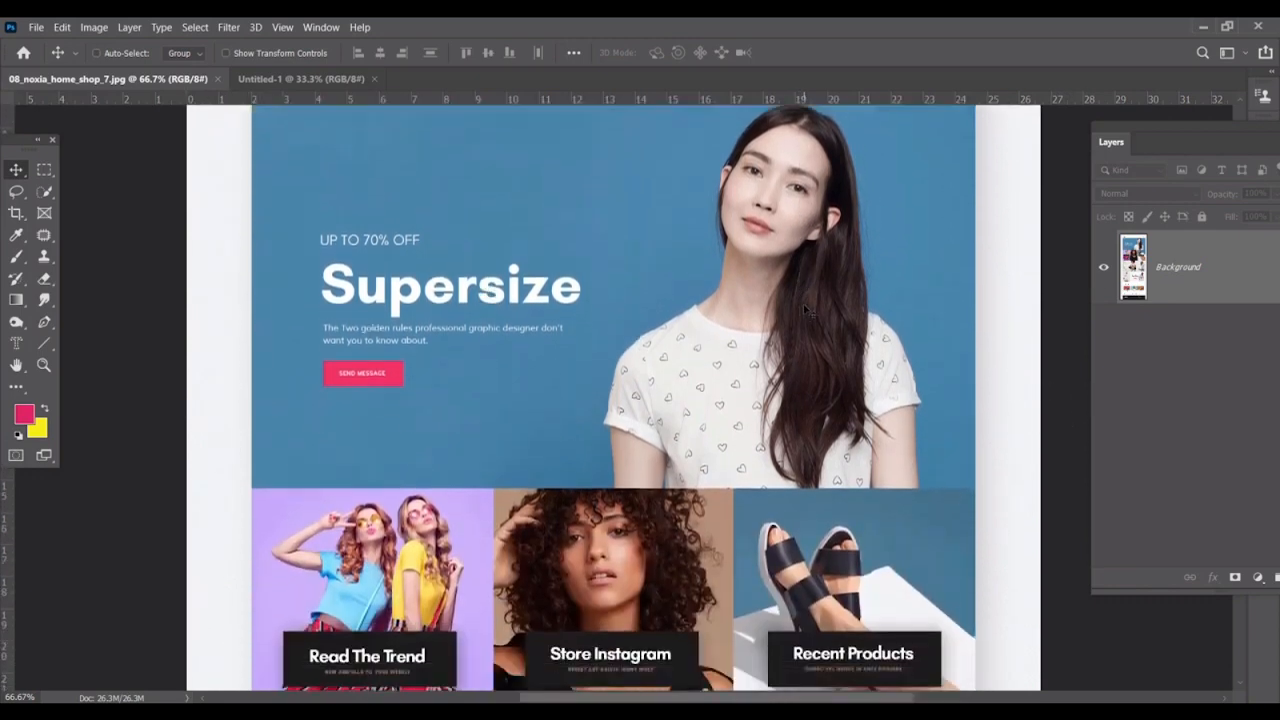
left_click(329, 79)
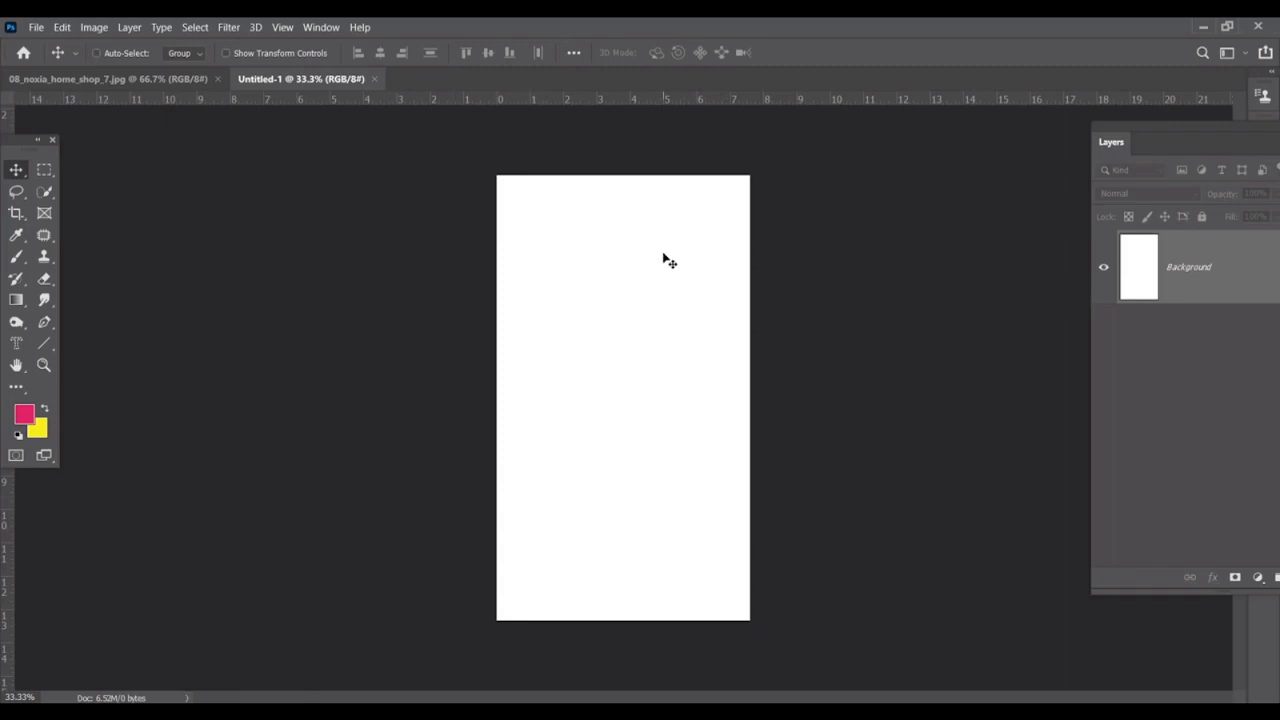
left_click(156, 80)
scroll(450, 257, "up", 3)
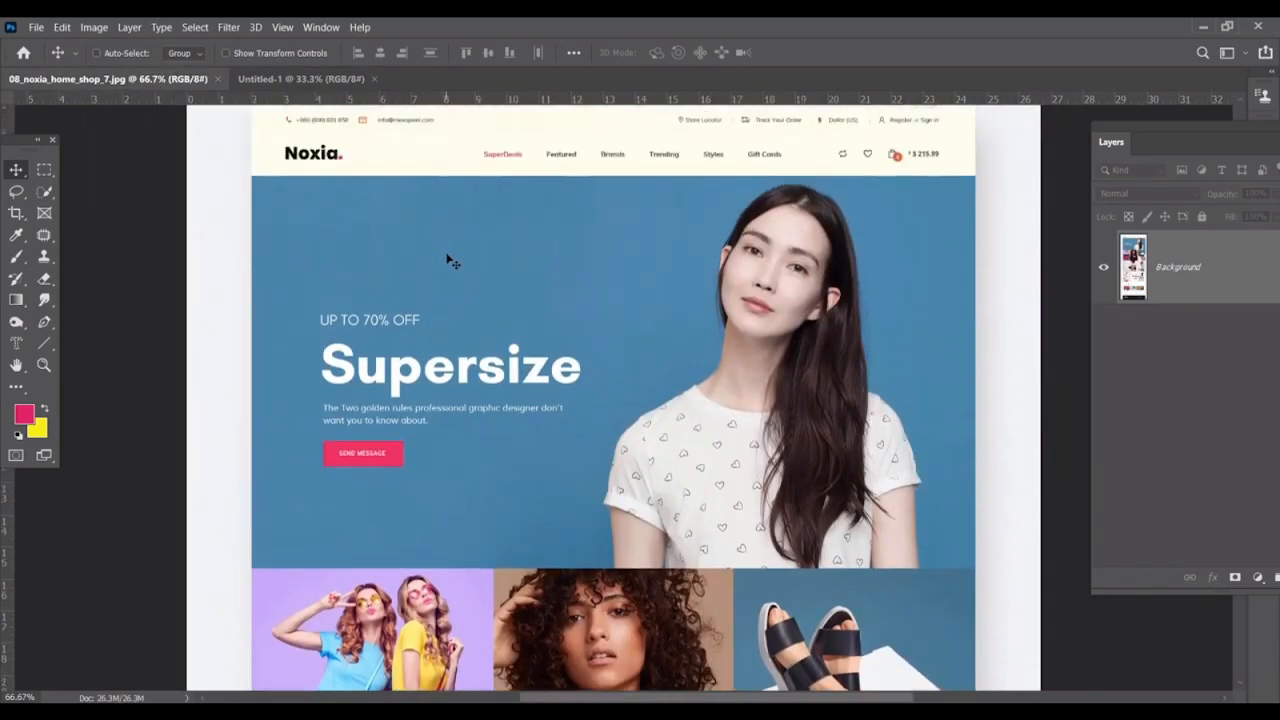
left_click(255, 78)
left_click_drag(1120, 128, 955, 120)
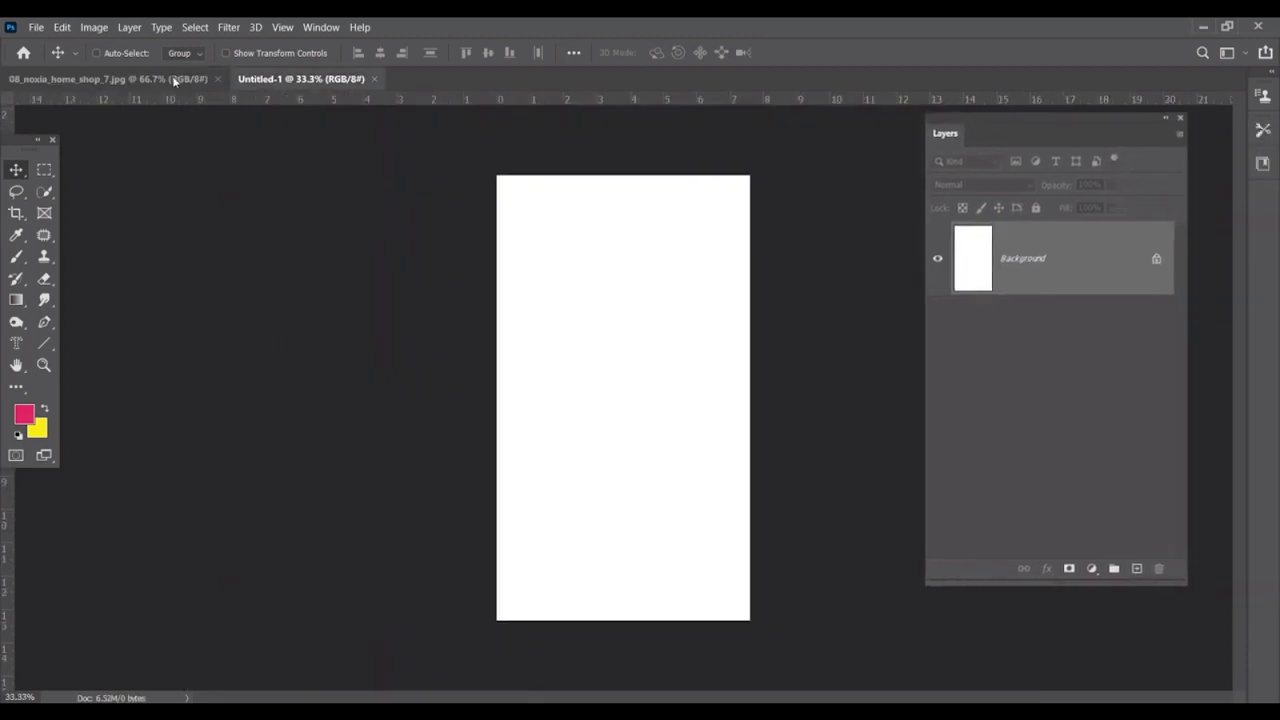
left_click(172, 79)
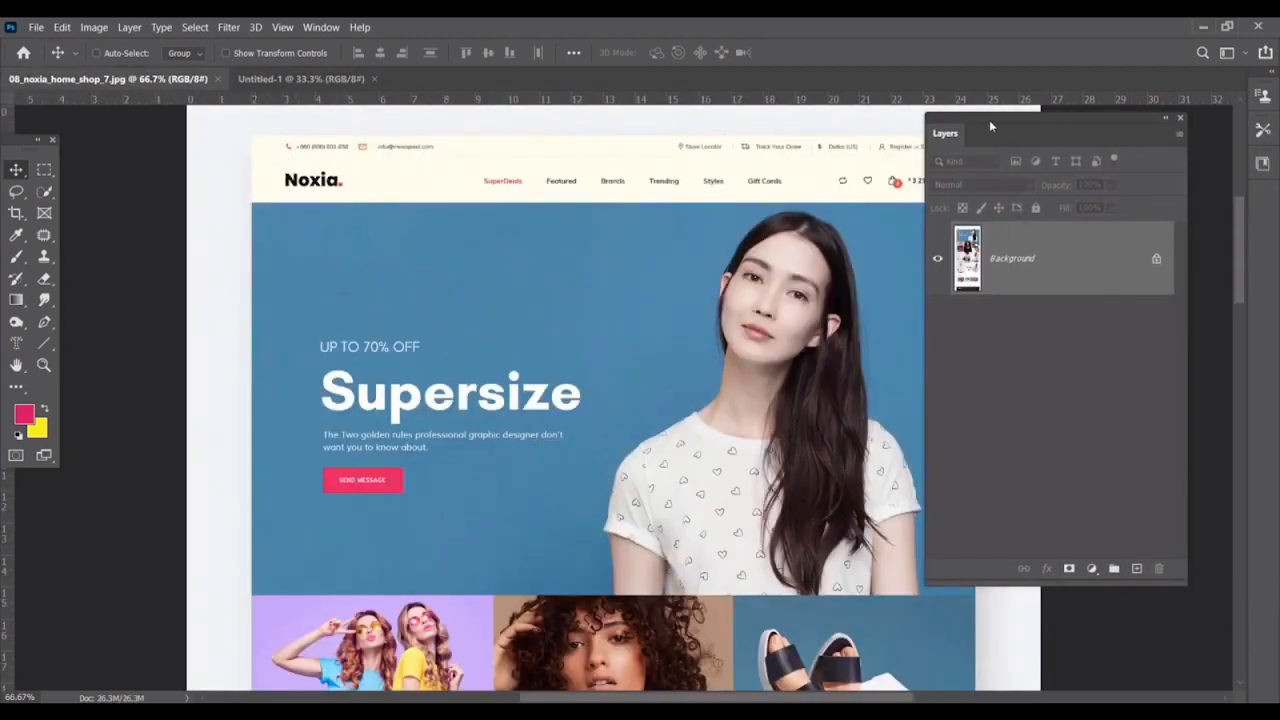
left_click_drag(989, 120, 1125, 162)
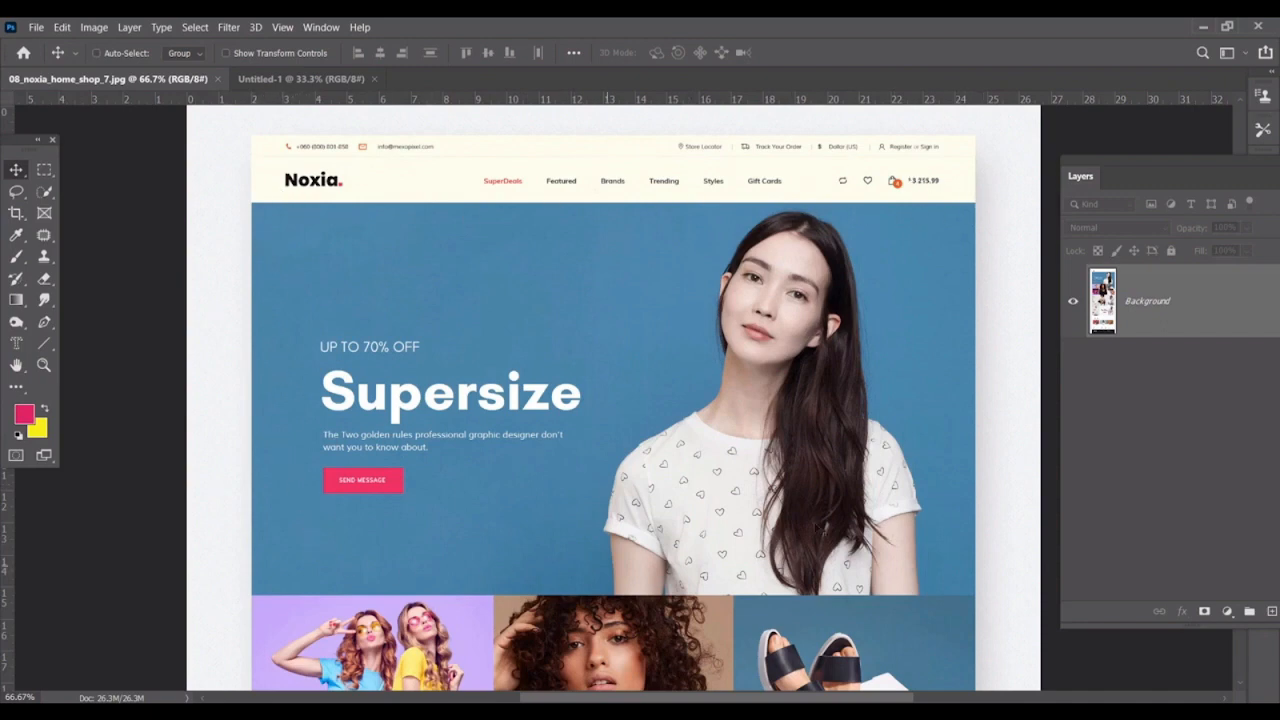
Create a layer group in the blank document and name it "header".
left_click(267, 80)
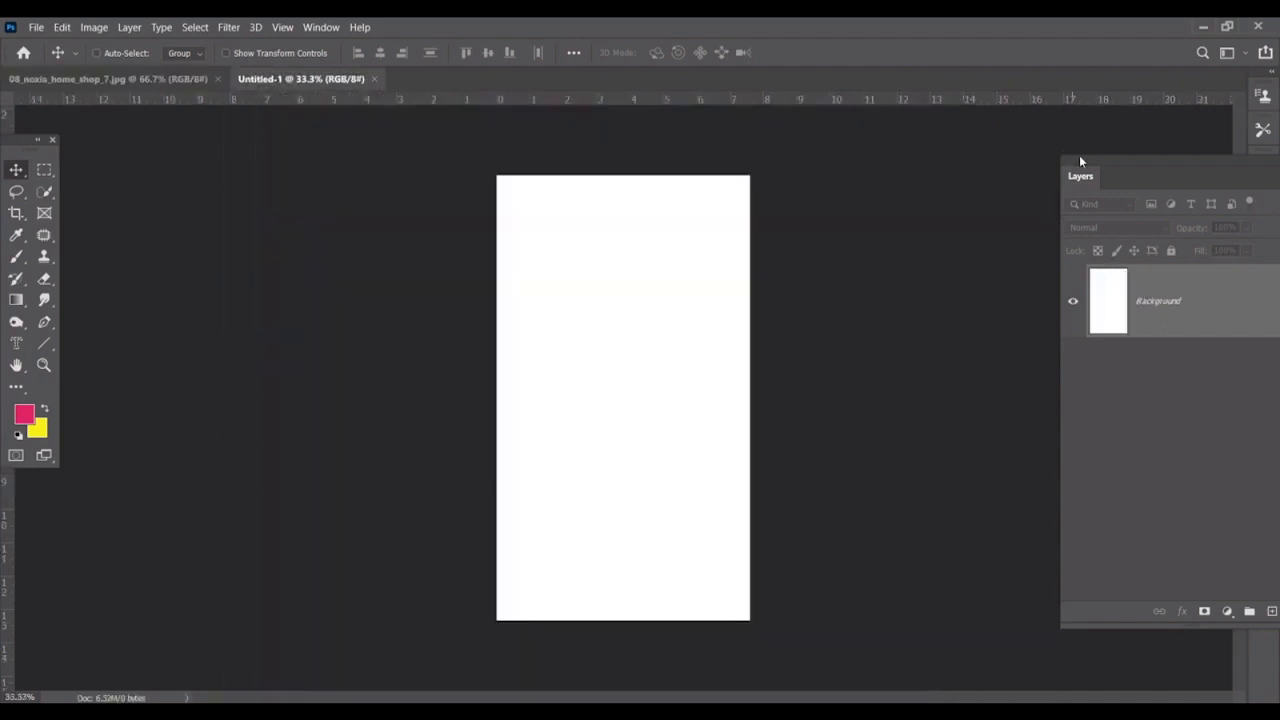
left_click_drag(1079, 155, 826, 122)
left_click(1038, 572)
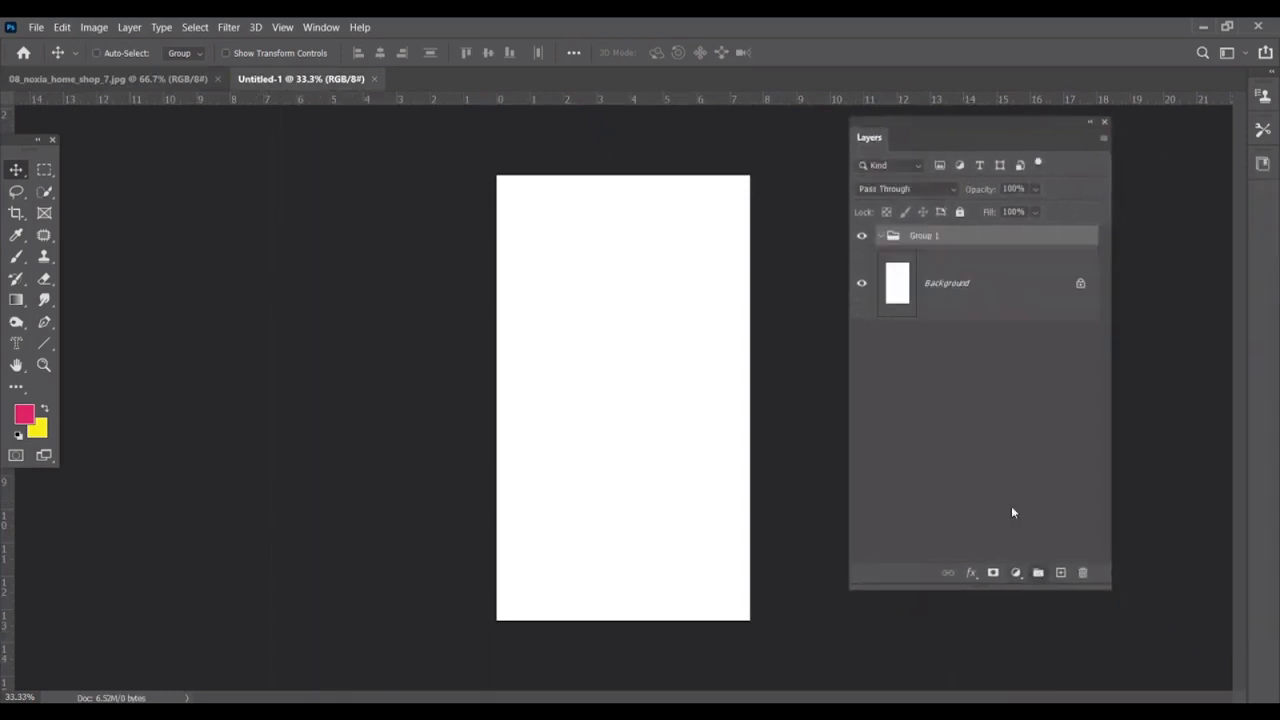
double_click(928, 236)
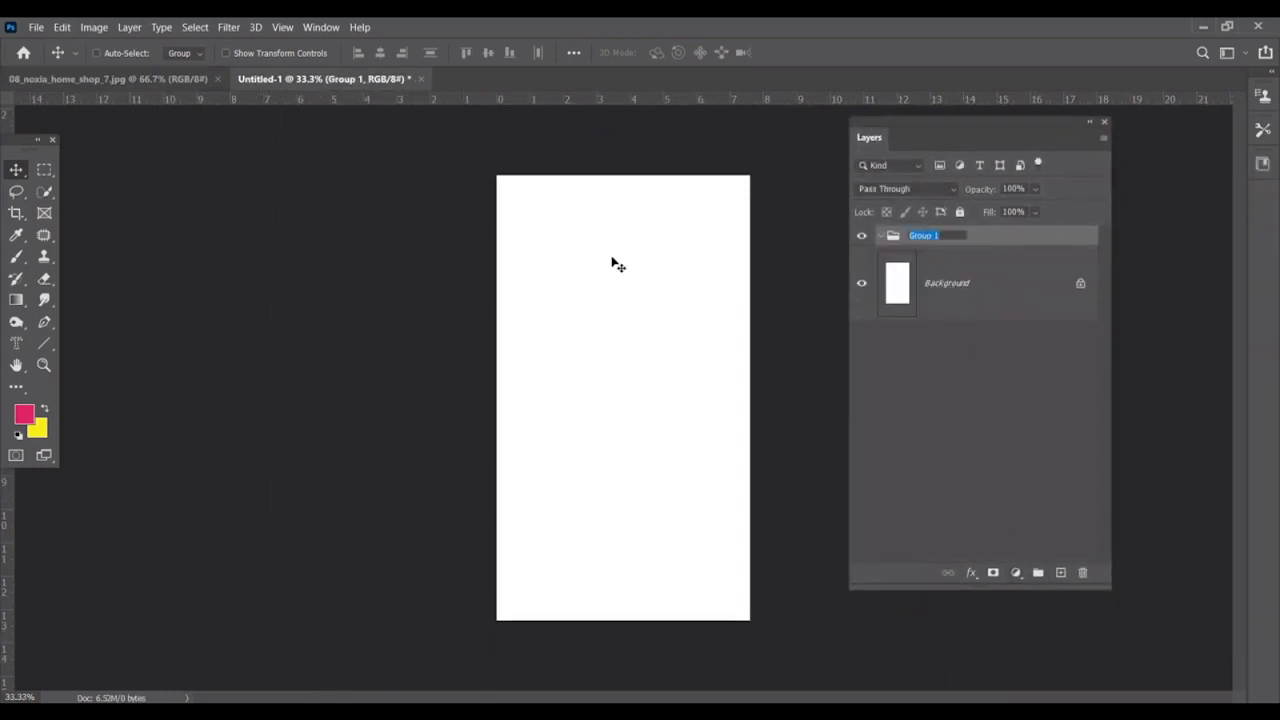
type("header")
left_click(1014, 240)
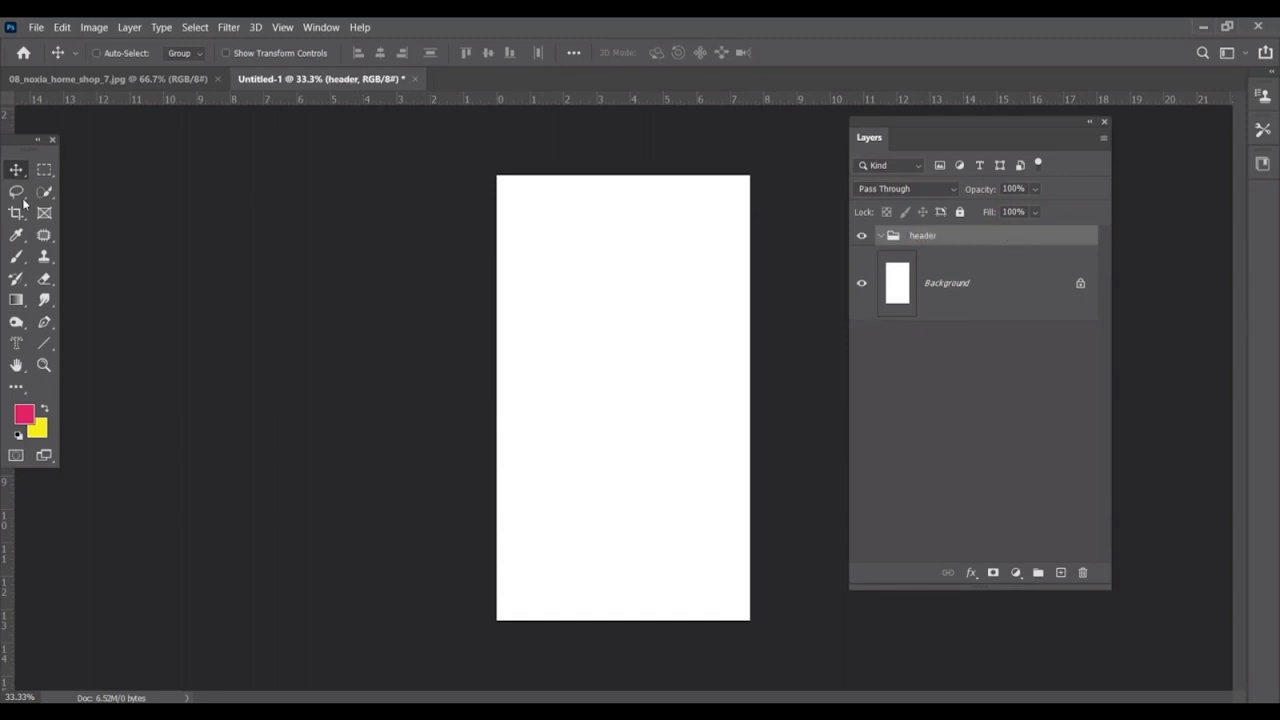
Draw a full-width rectangle about 1146 x 80 px along the page's top edge inside the header group.
left_click(44, 170)
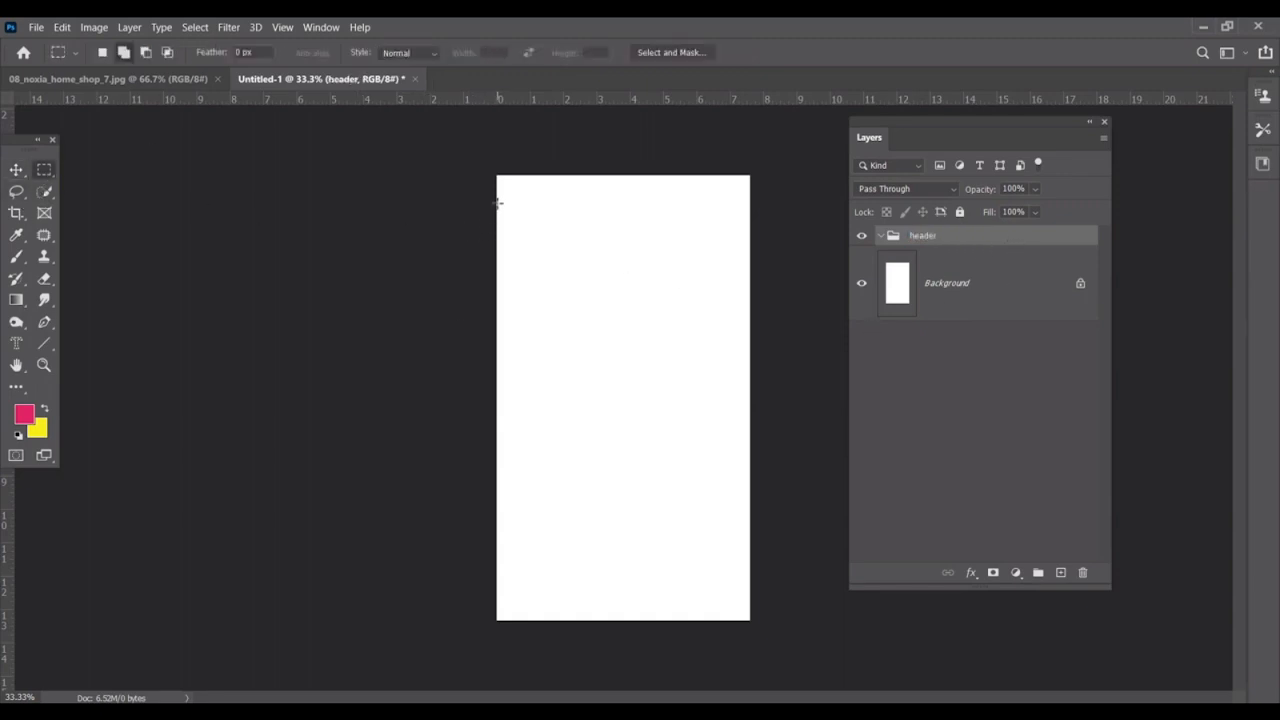
key("ctrl+plus")
key("ctrl+plus")
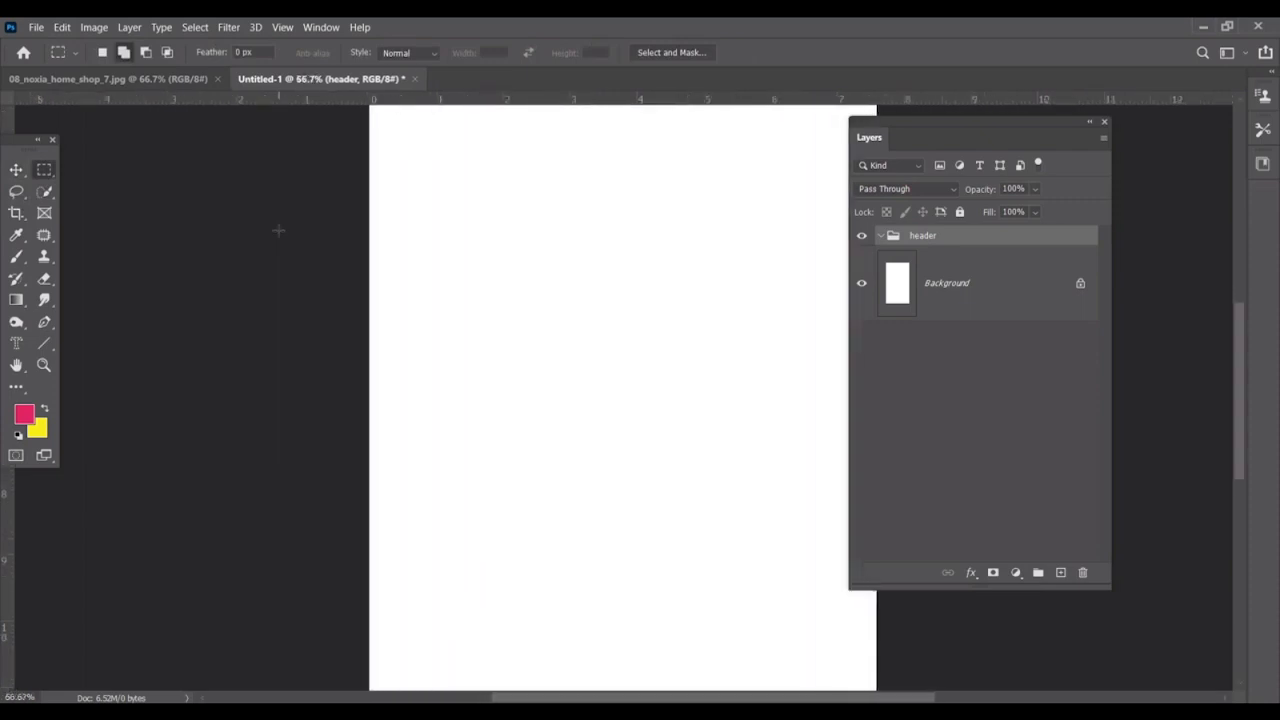
left_click_drag(620, 297, 525, 495)
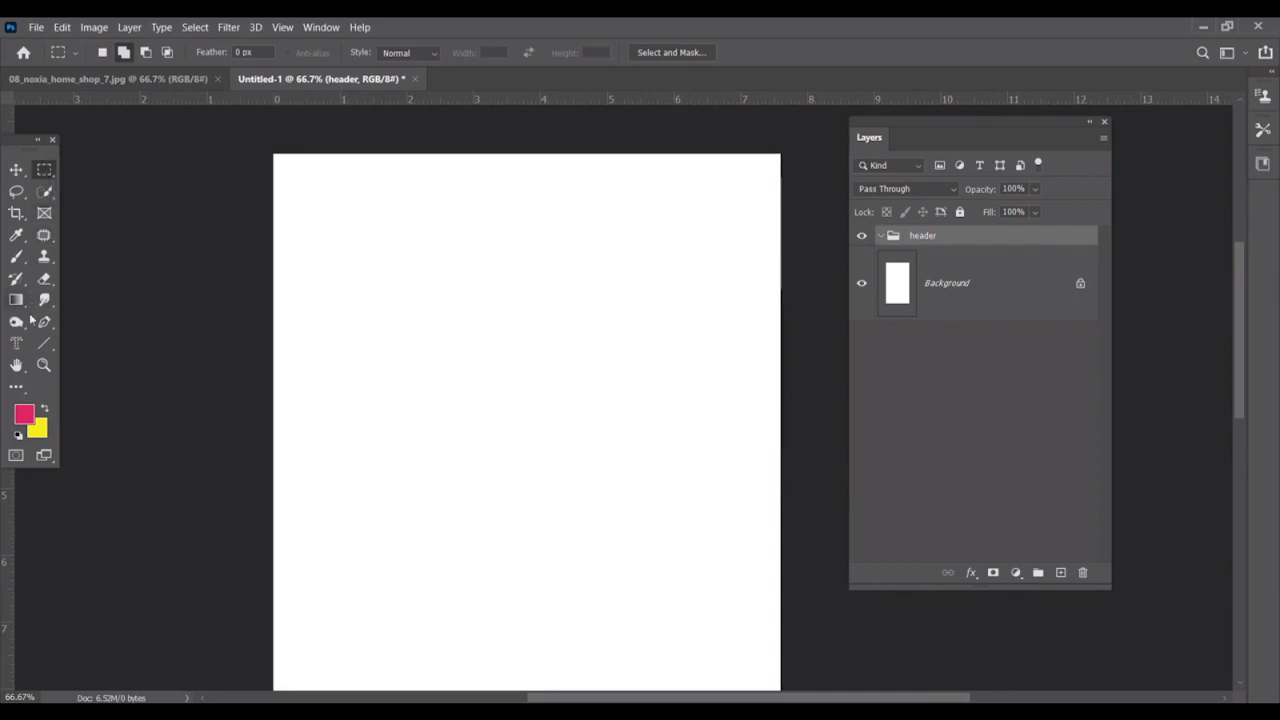
left_click(44, 343)
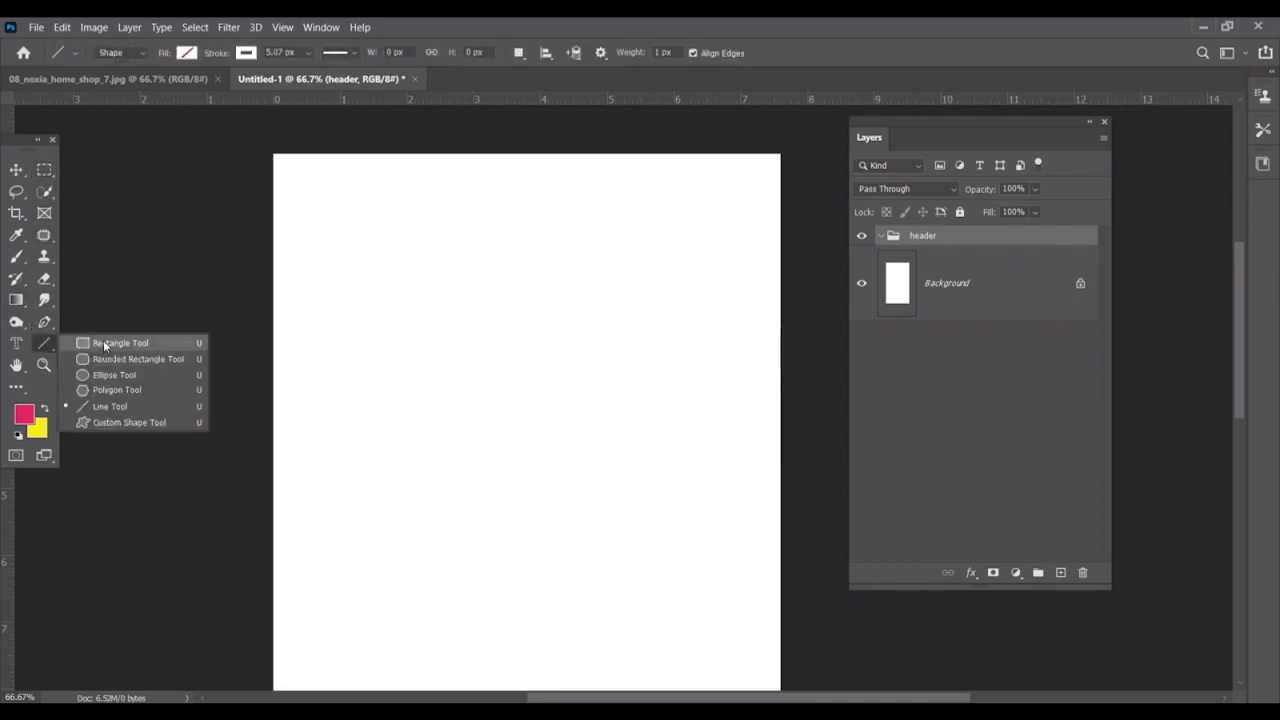
left_click(105, 343)
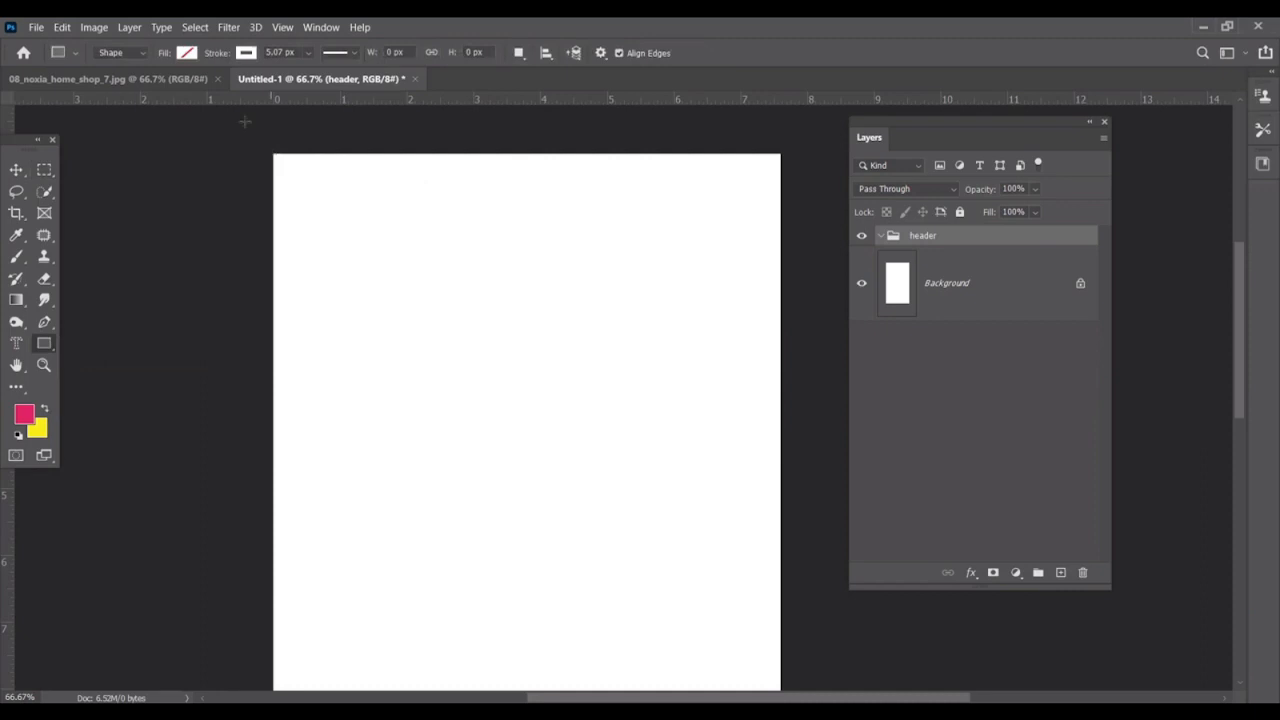
left_click(148, 78)
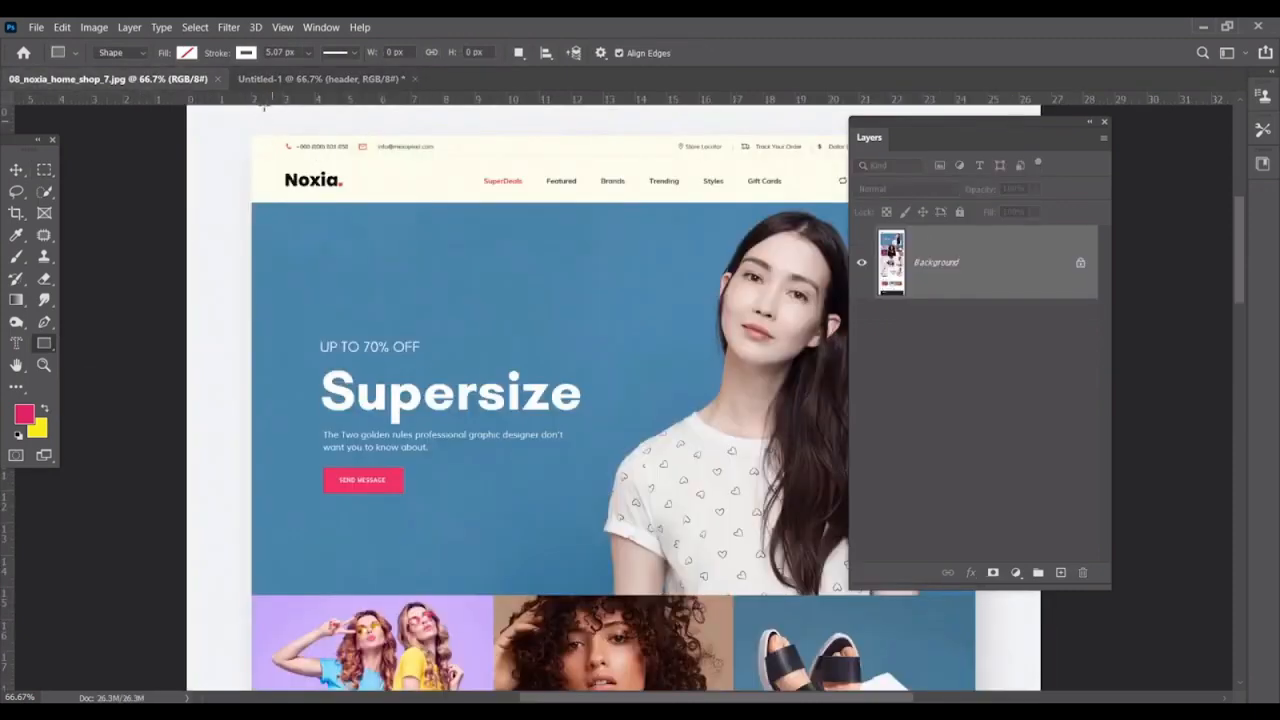
left_click(268, 80)
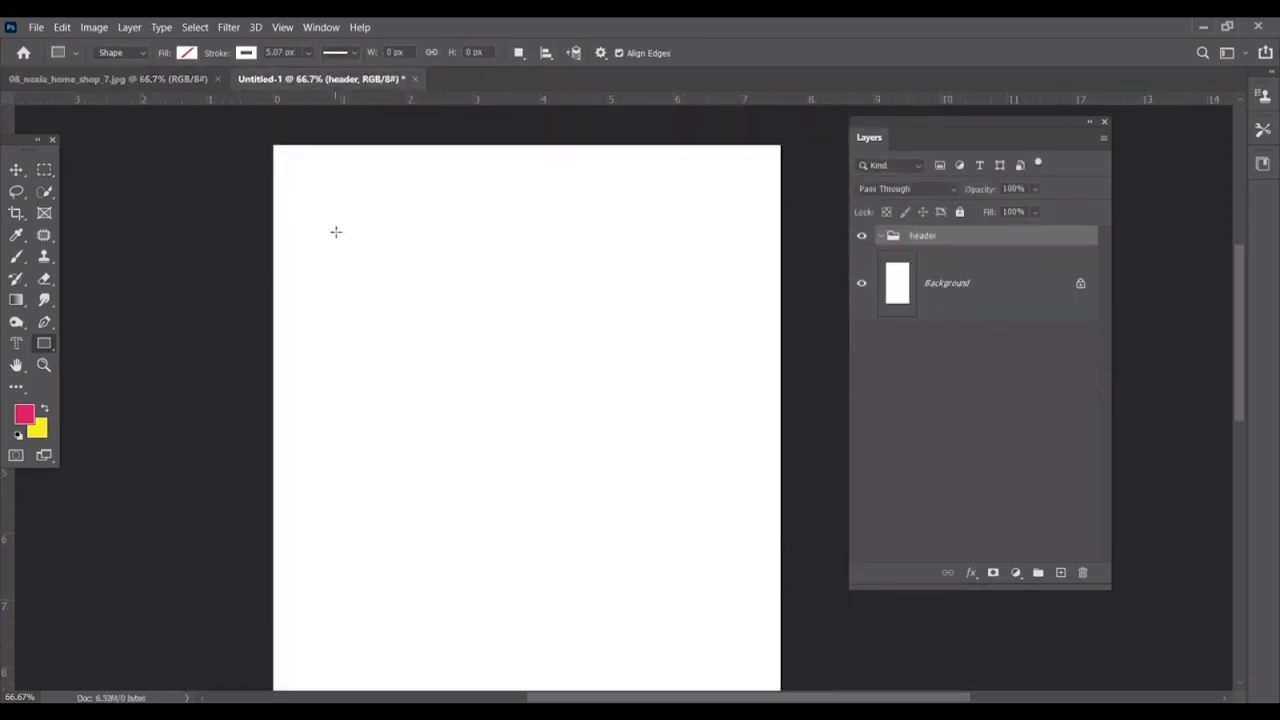
scroll(336, 232, "up", 1)
left_click_drag(273, 158, 781, 192)
left_click_drag(781, 191, 781, 191)
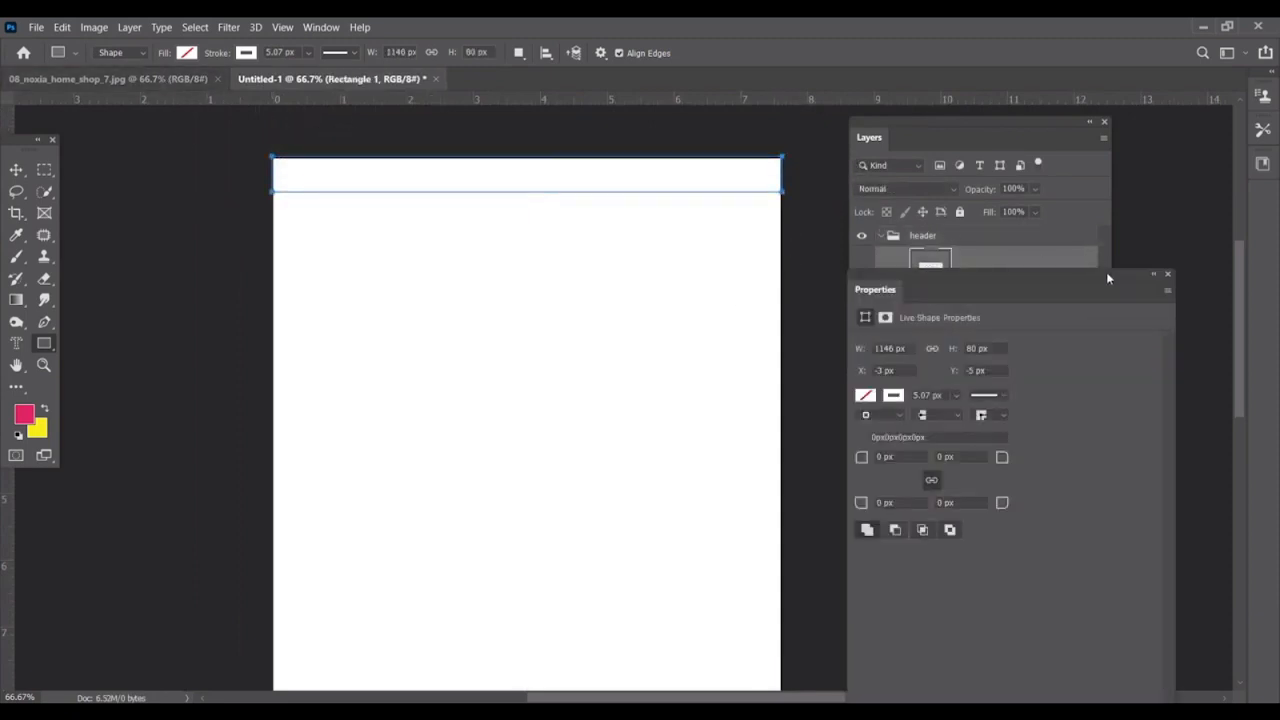
left_click(1167, 276)
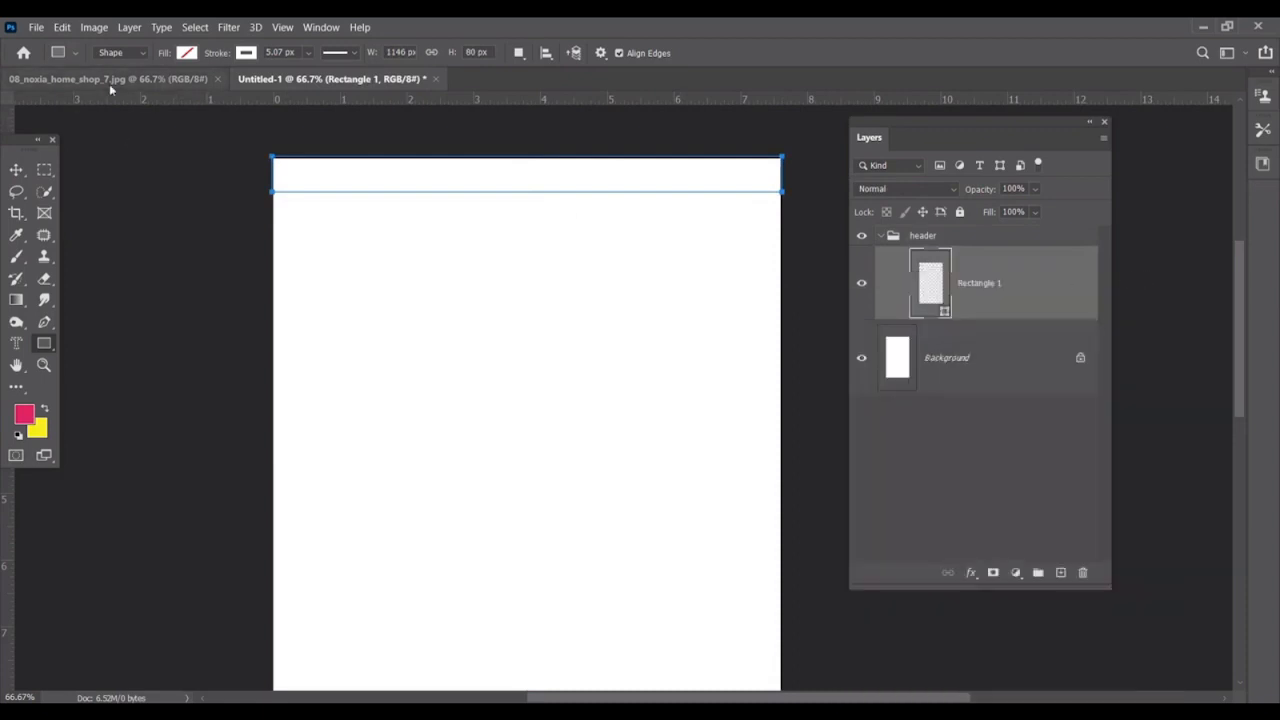
Fill the top rectangle with the recently used olive-brown, remove its stroke and shift it slightly upwards.
left_click(189, 53)
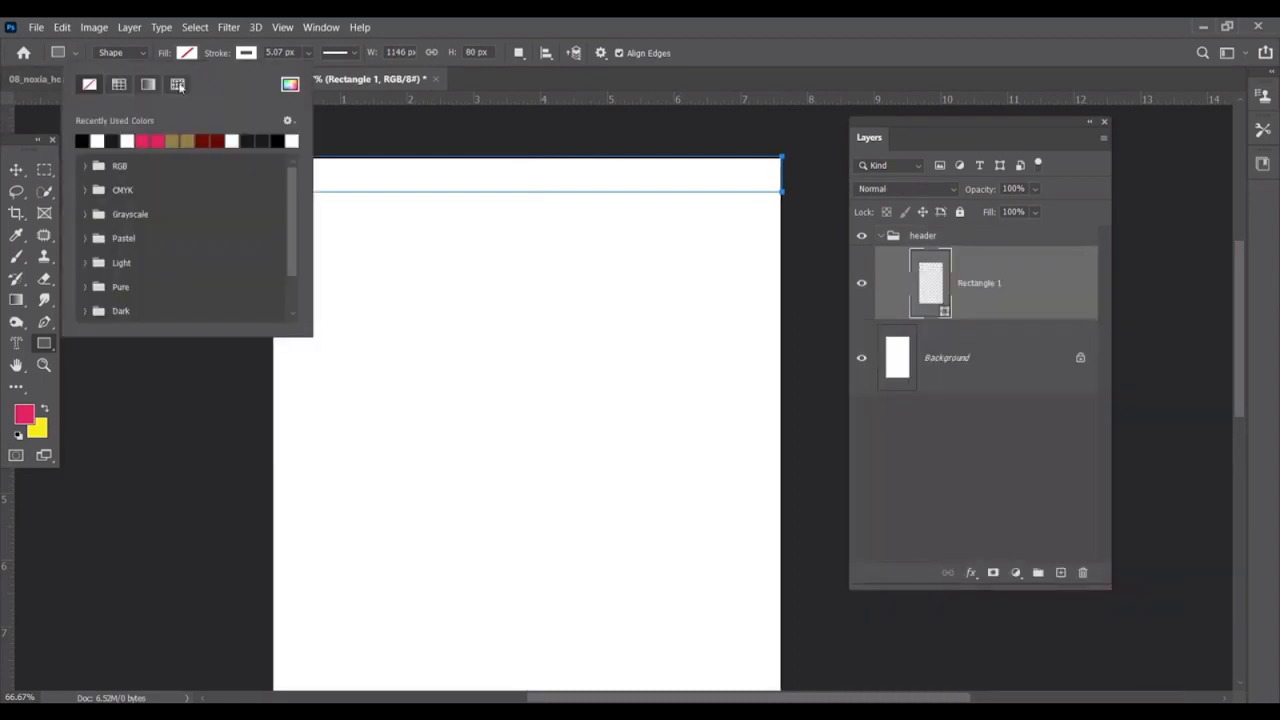
left_click(191, 140)
left_click(242, 54)
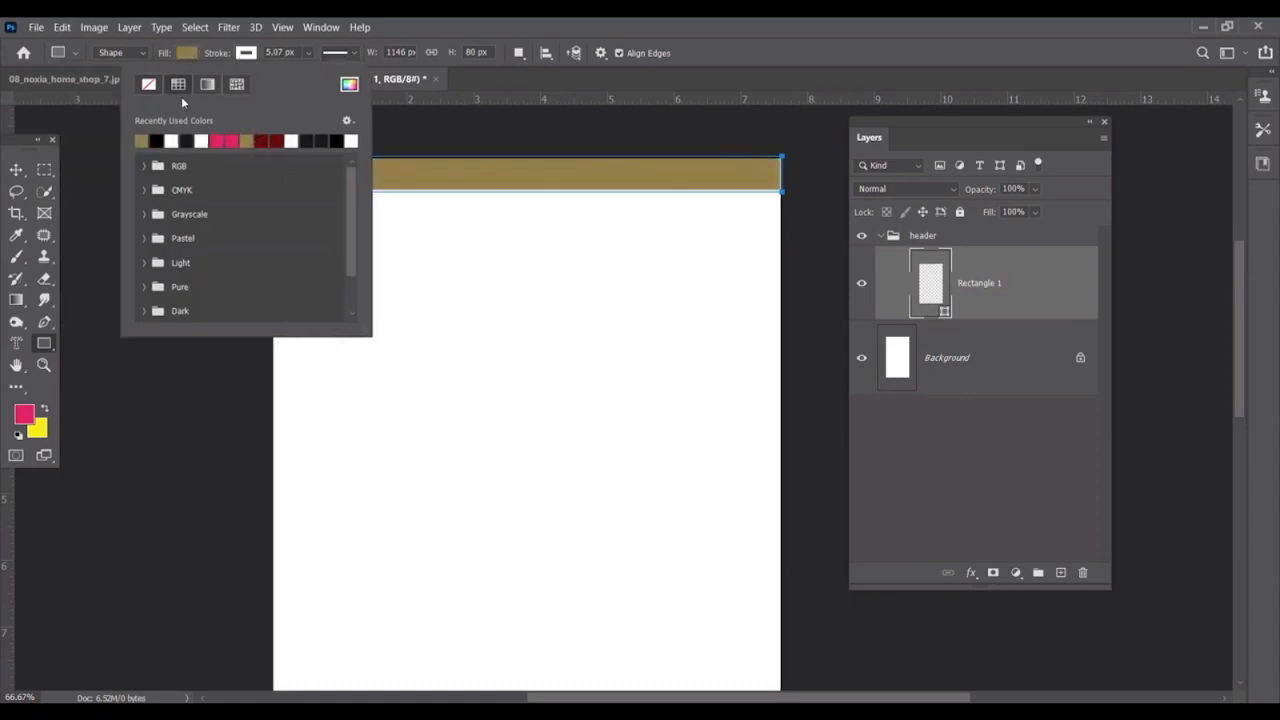
left_click(153, 91)
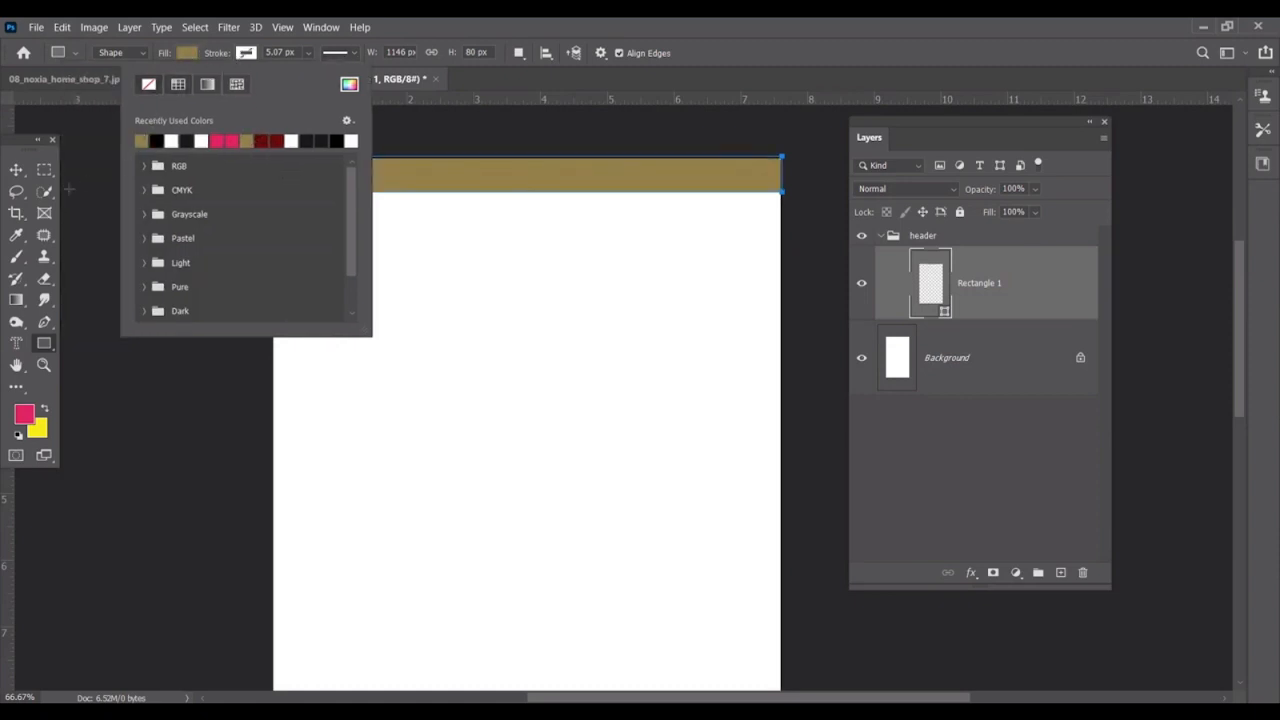
left_click(16, 170)
left_click_drag(467, 187, 469, 181)
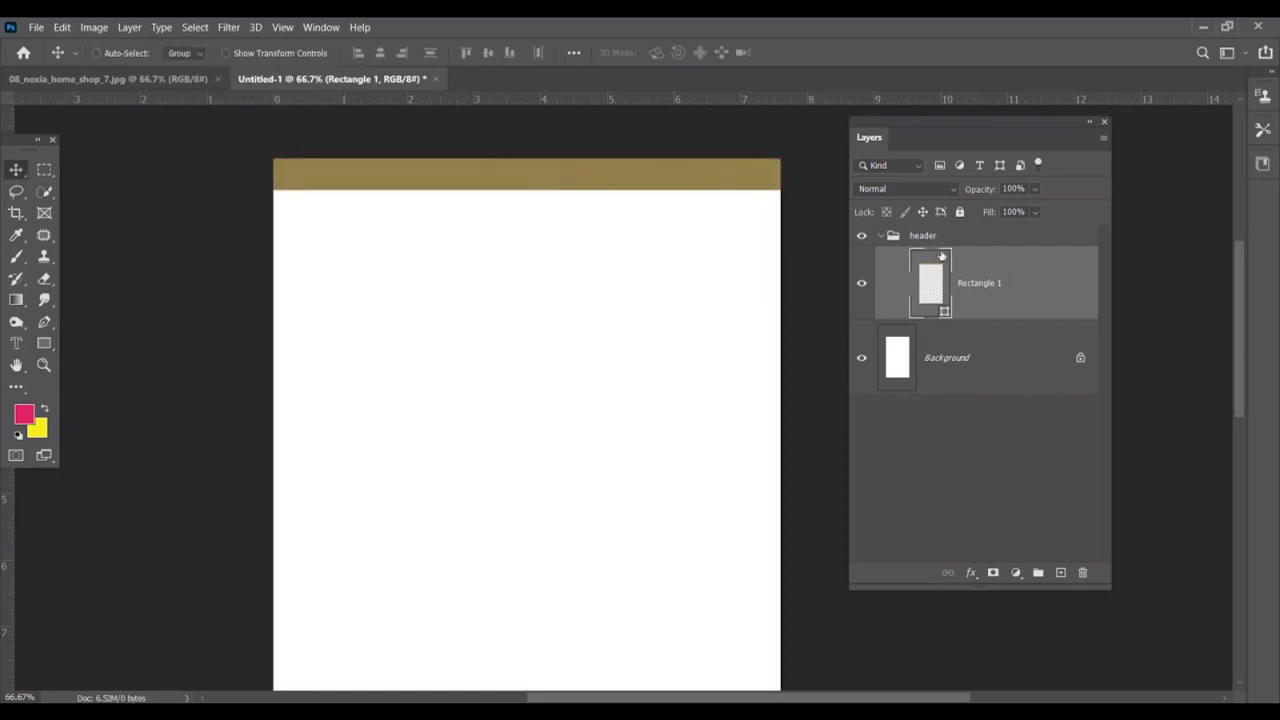
Add an empty layer above the header group and move the brown rectangle's layer out of the group, directly above it.
left_click(890, 236)
left_click(881, 236)
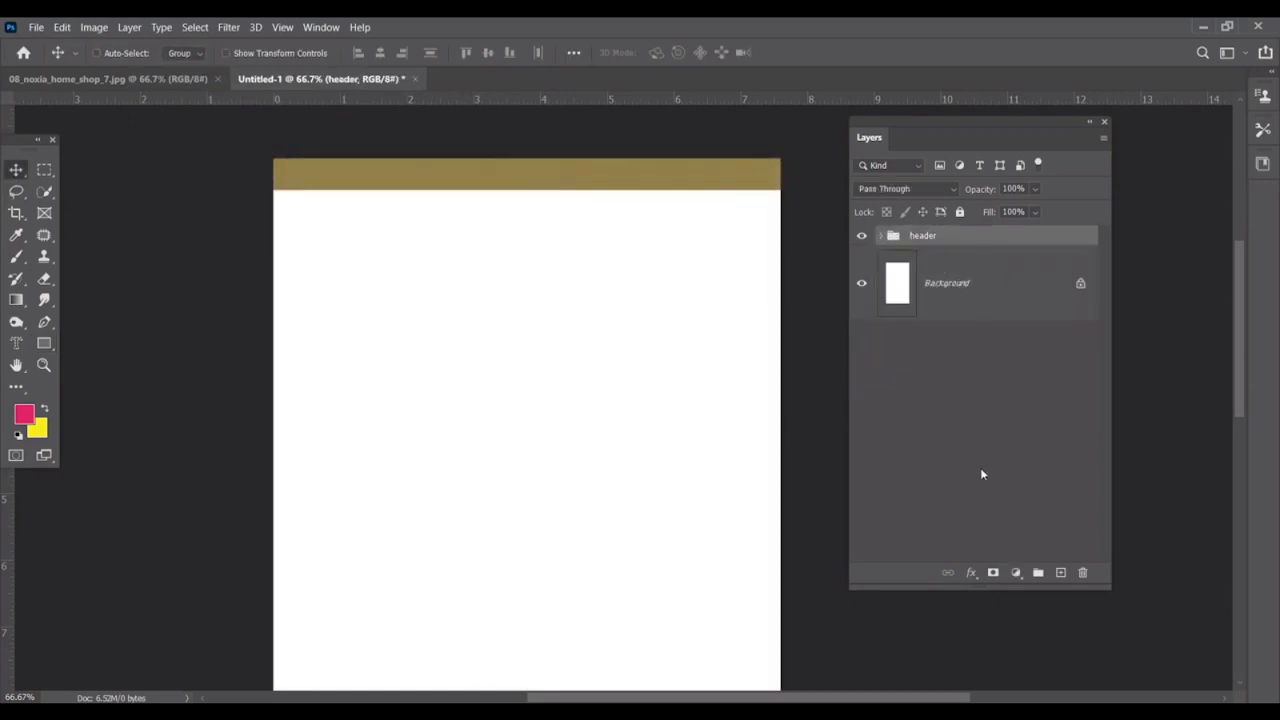
left_click(1060, 572)
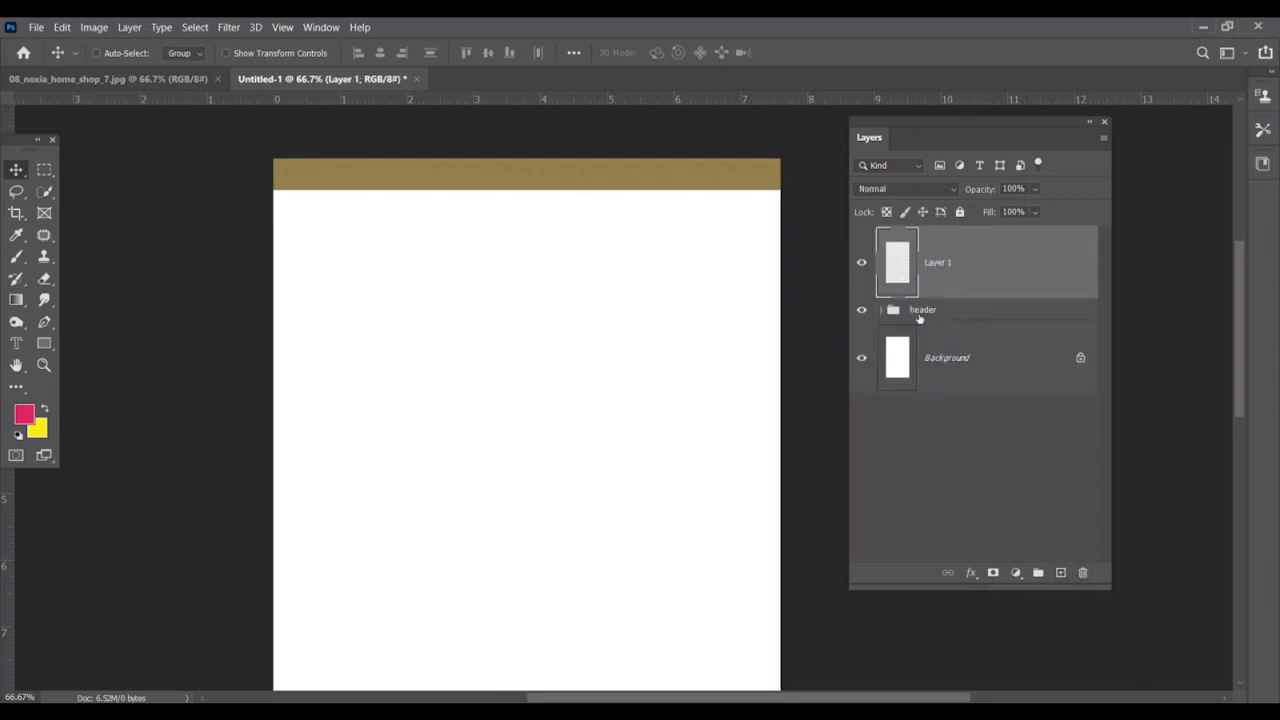
left_click(884, 313)
left_click_drag(997, 360, 1007, 284)
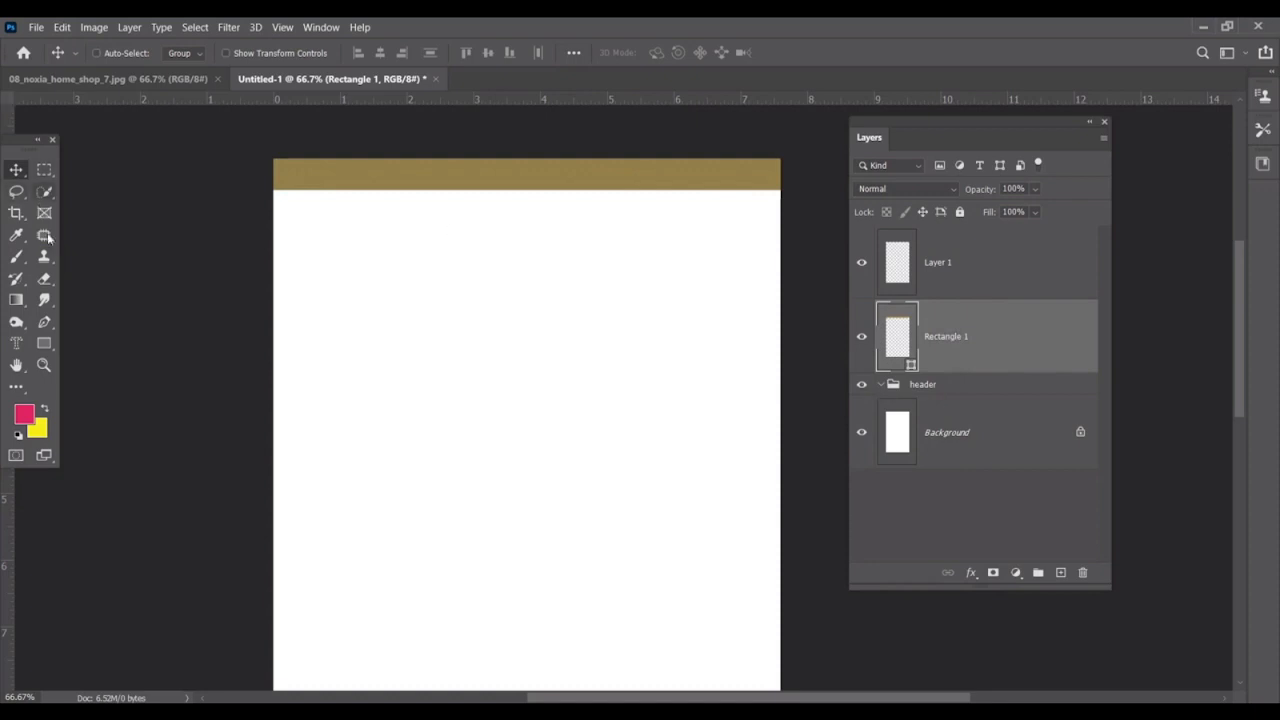
Draw a second rectangle about 1146 x 120 px directly below the brown bar in the header group and remove its stroke.
left_click(44, 343)
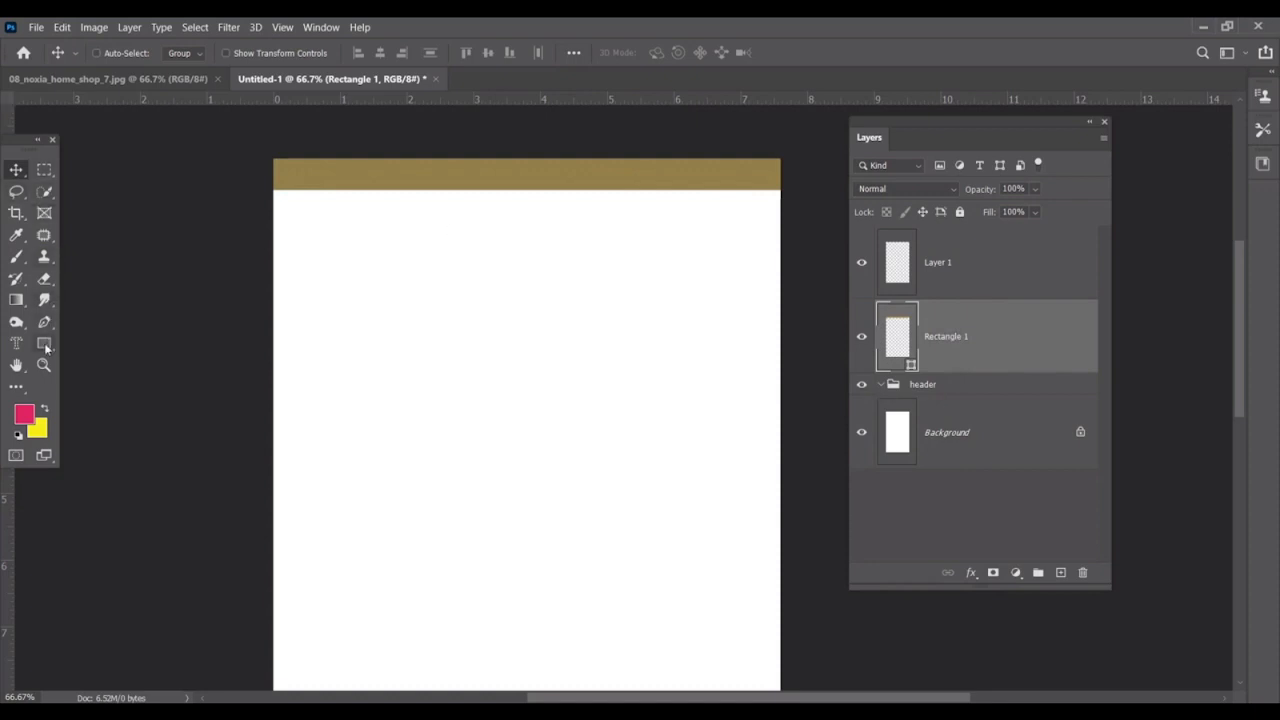
left_click(995, 389)
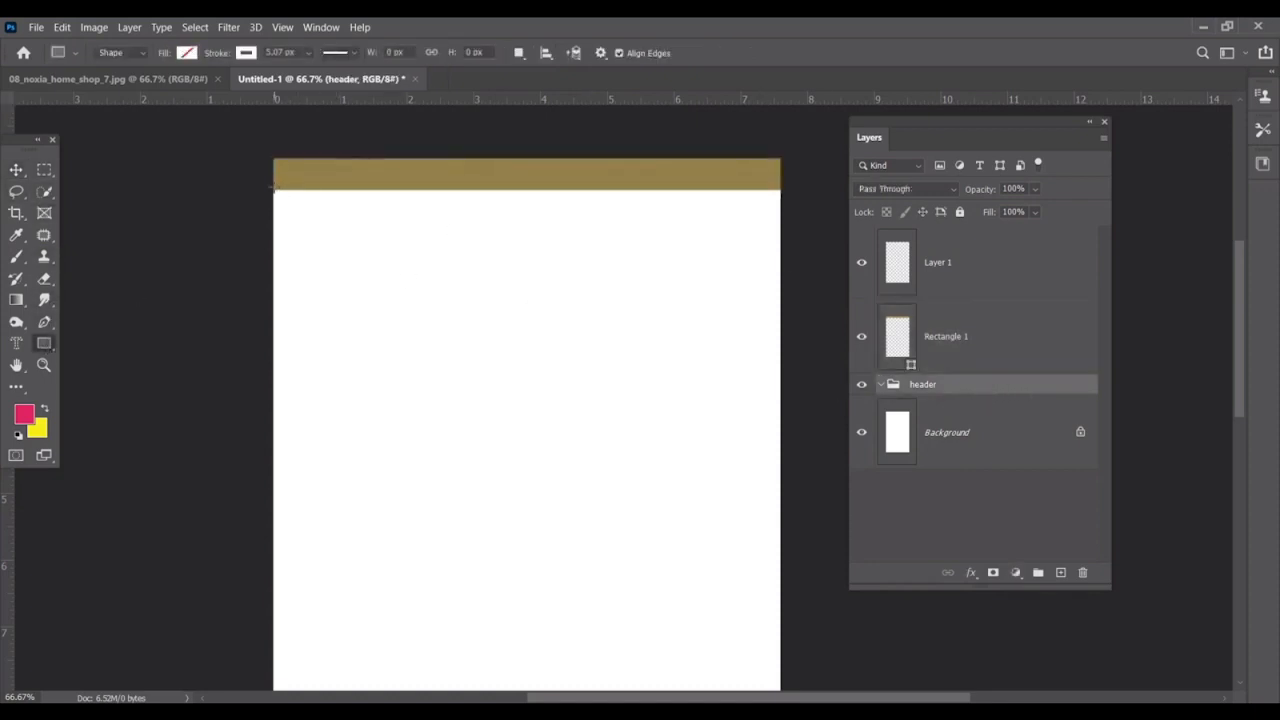
mouse_move(272, 190)
left_mouse_down()
mouse_move(709, 274)
mouse_move(781, 242)
left_mouse_up()
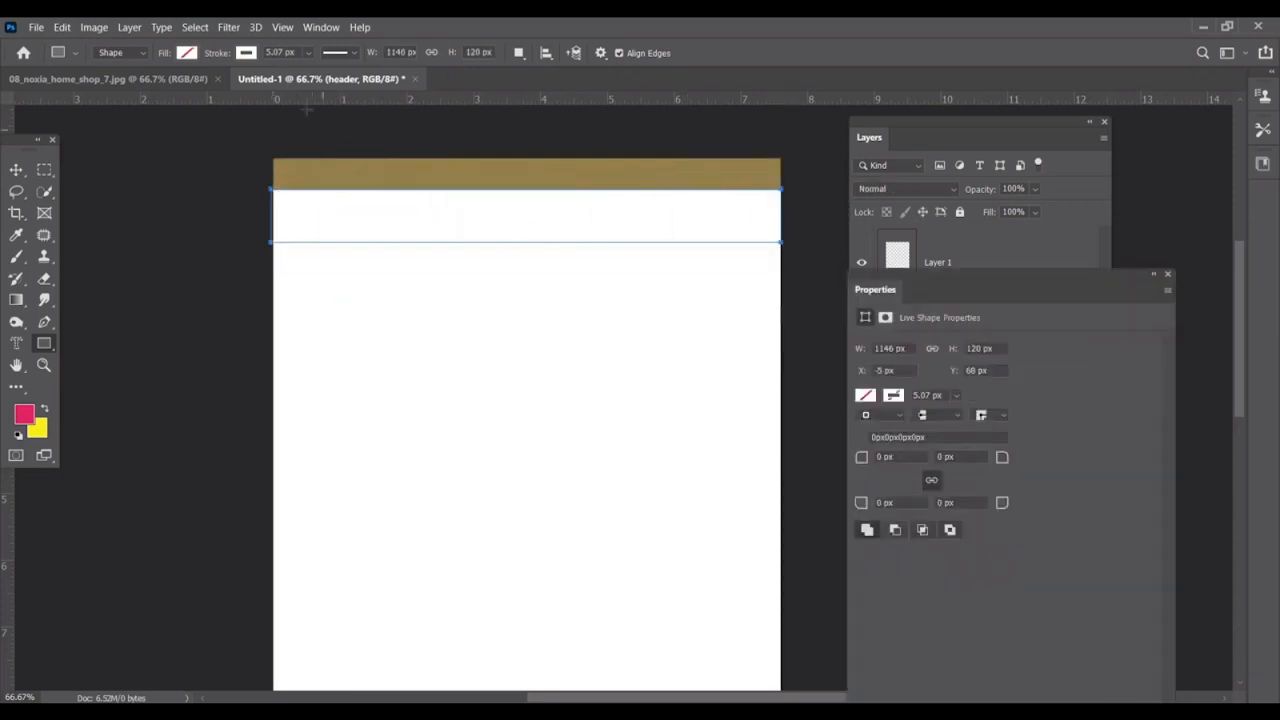
left_click(246, 53)
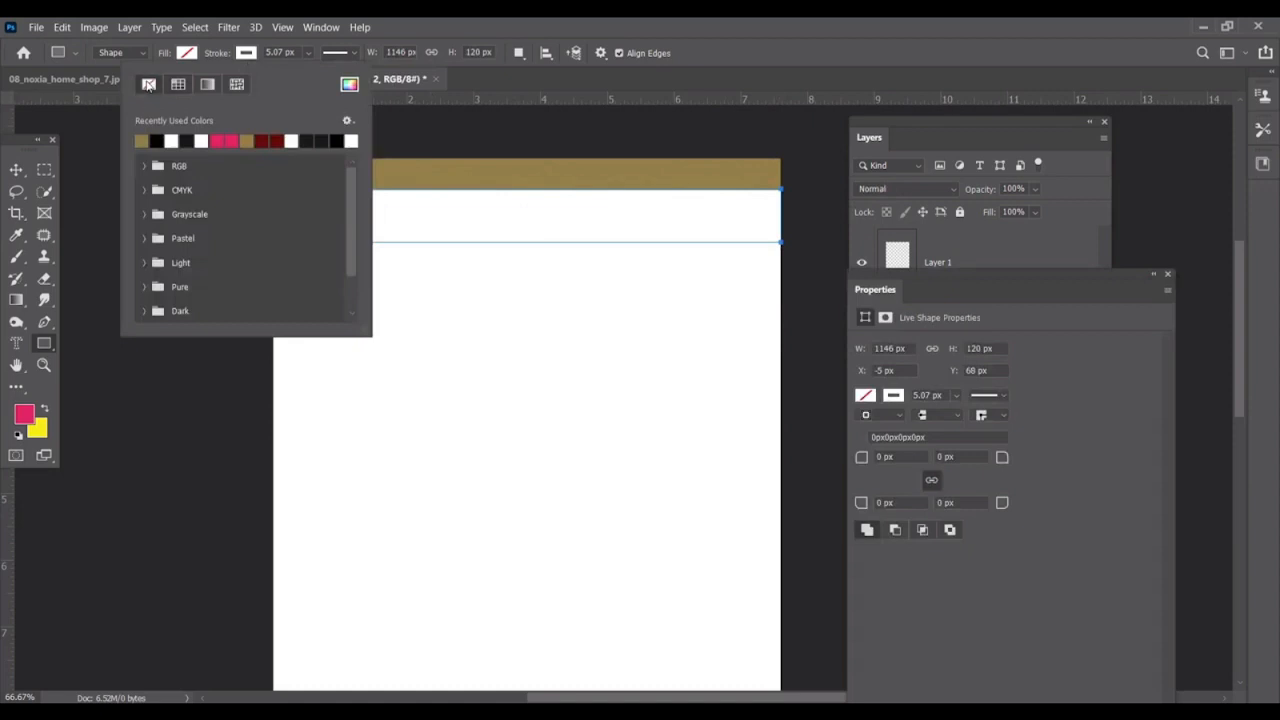
left_click(18, 171)
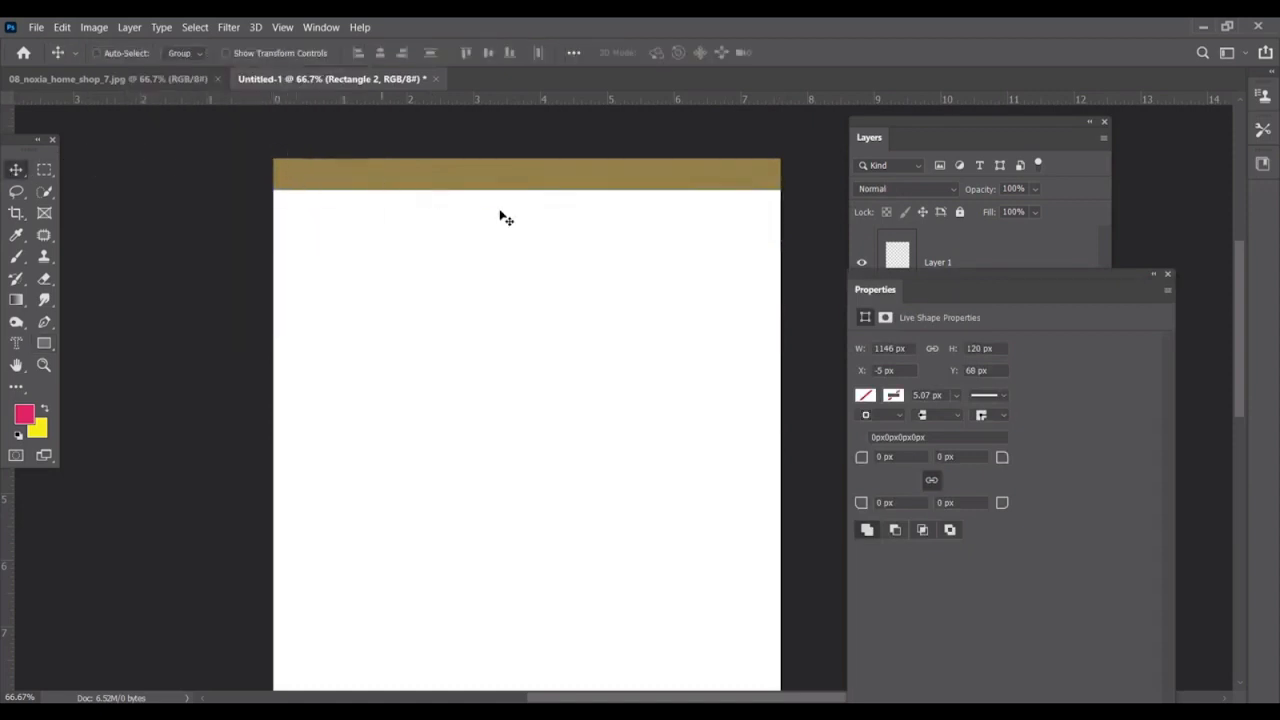
Sample the cream header background from the Noxia reference image as foreground colour, clearing the floating panels off the design.
left_click(183, 79)
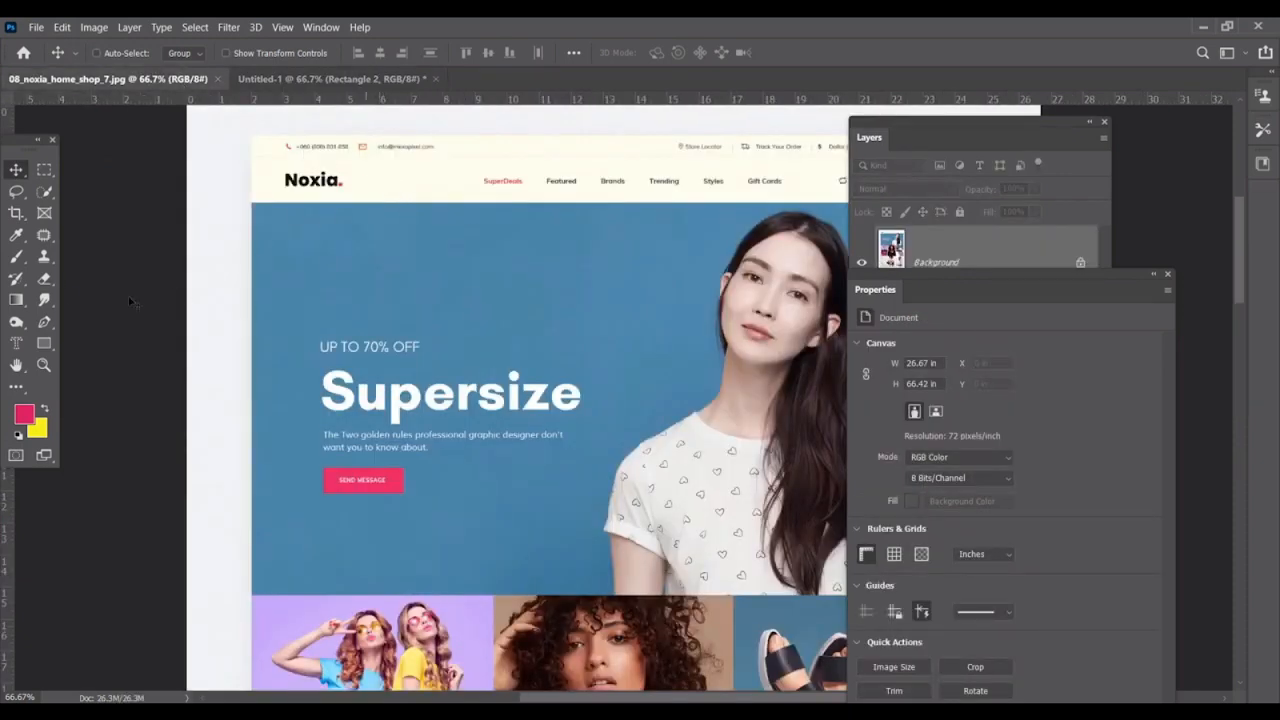
left_click(10, 238)
left_click(369, 172)
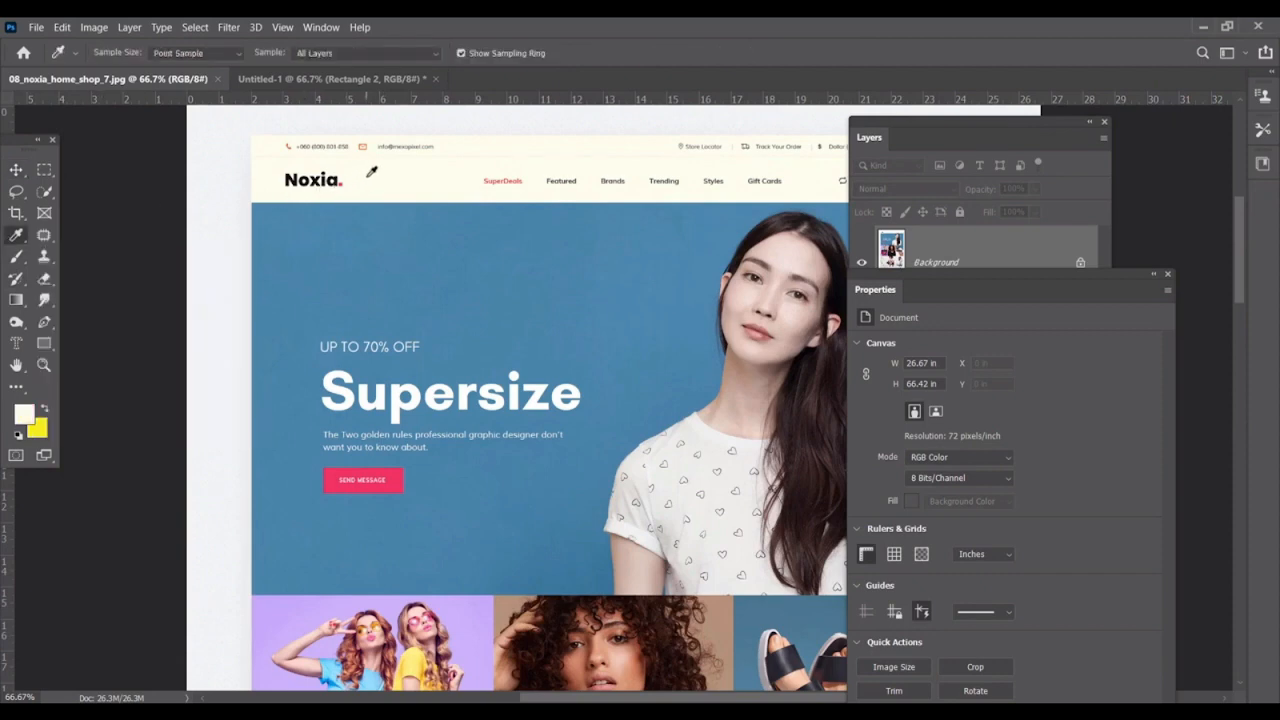
left_click(1167, 271)
left_click_drag(1006, 119, 1043, 121)
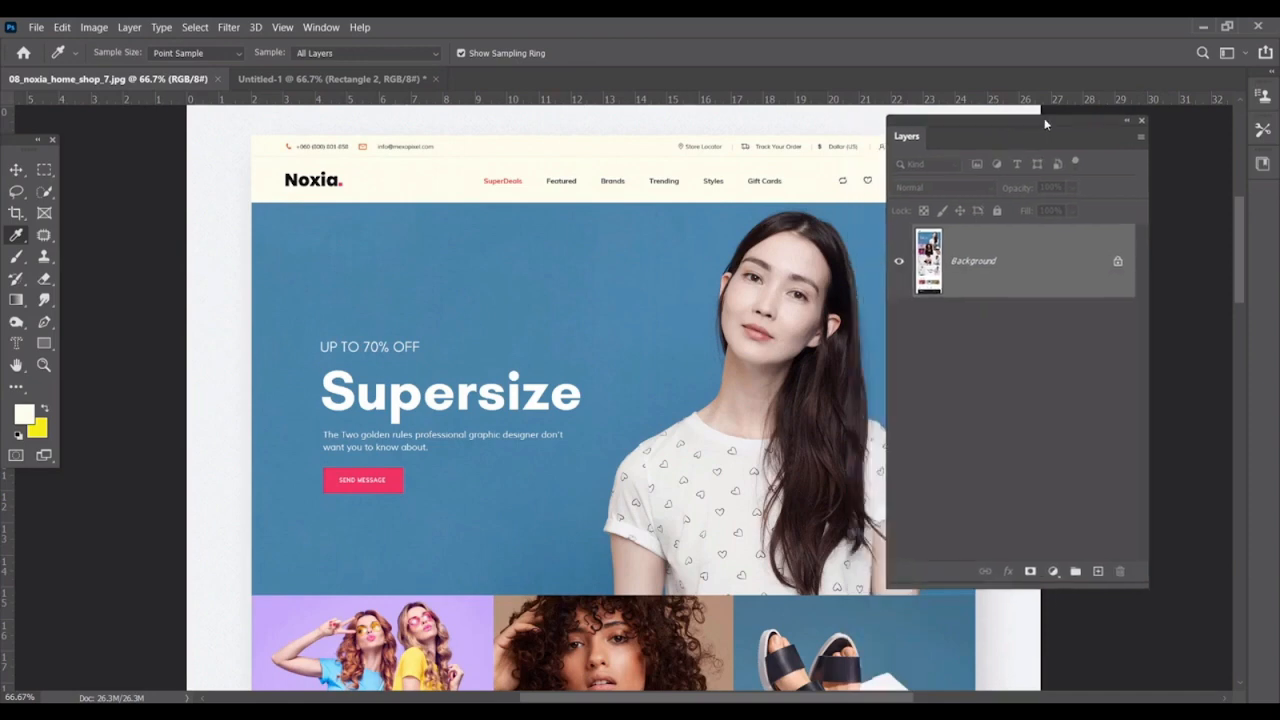
left_click(318, 79)
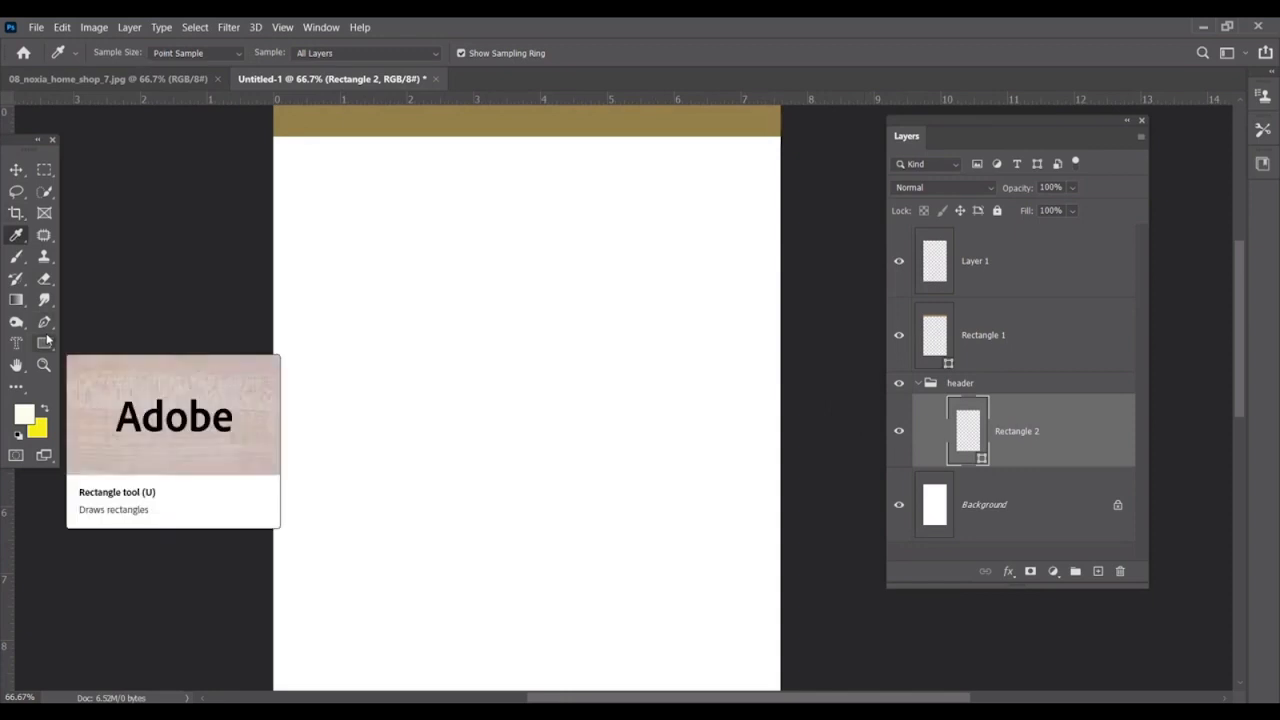
Fill the second header rectangle with the sampled cream colour.
key("a")
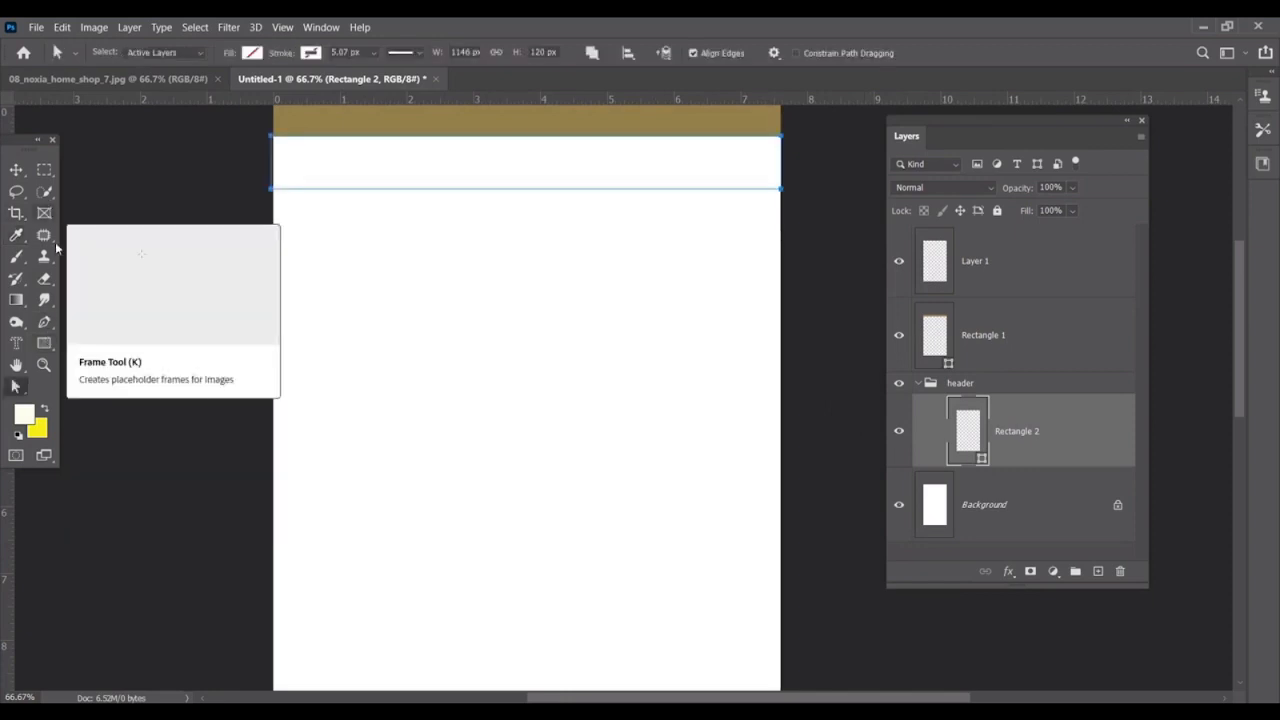
left_click(253, 53)
left_click(154, 140)
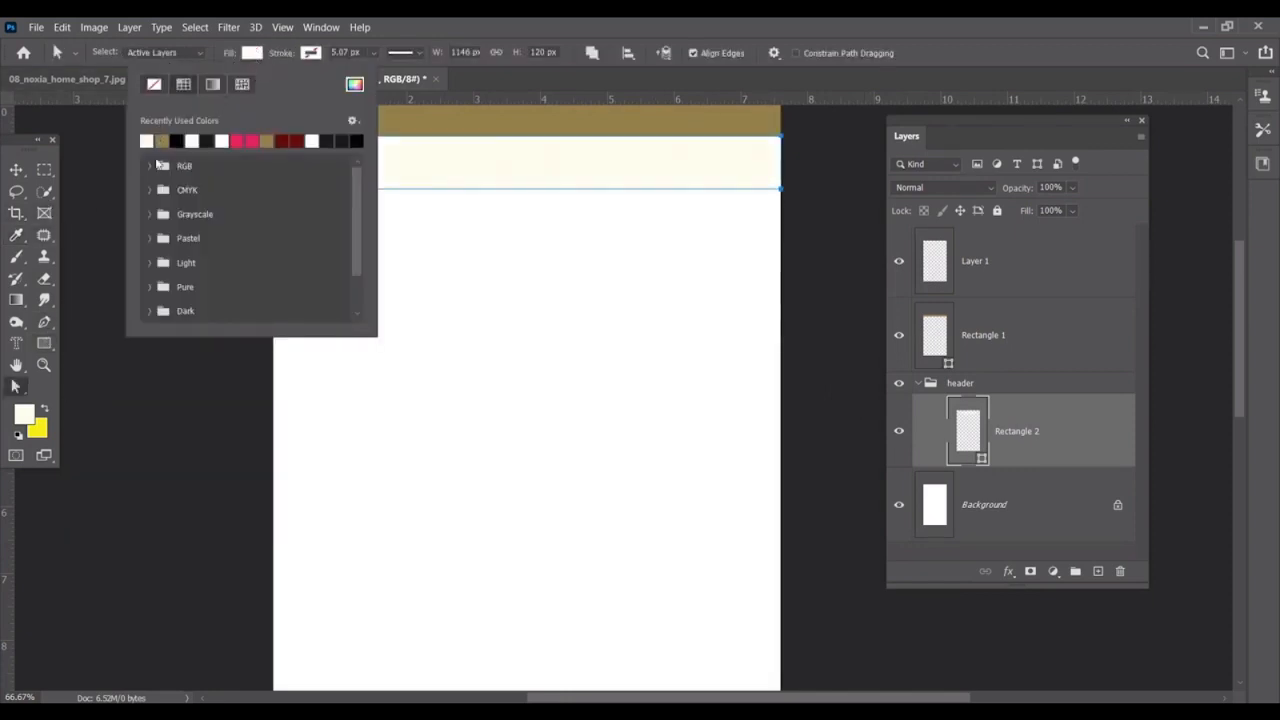
left_click(16, 170)
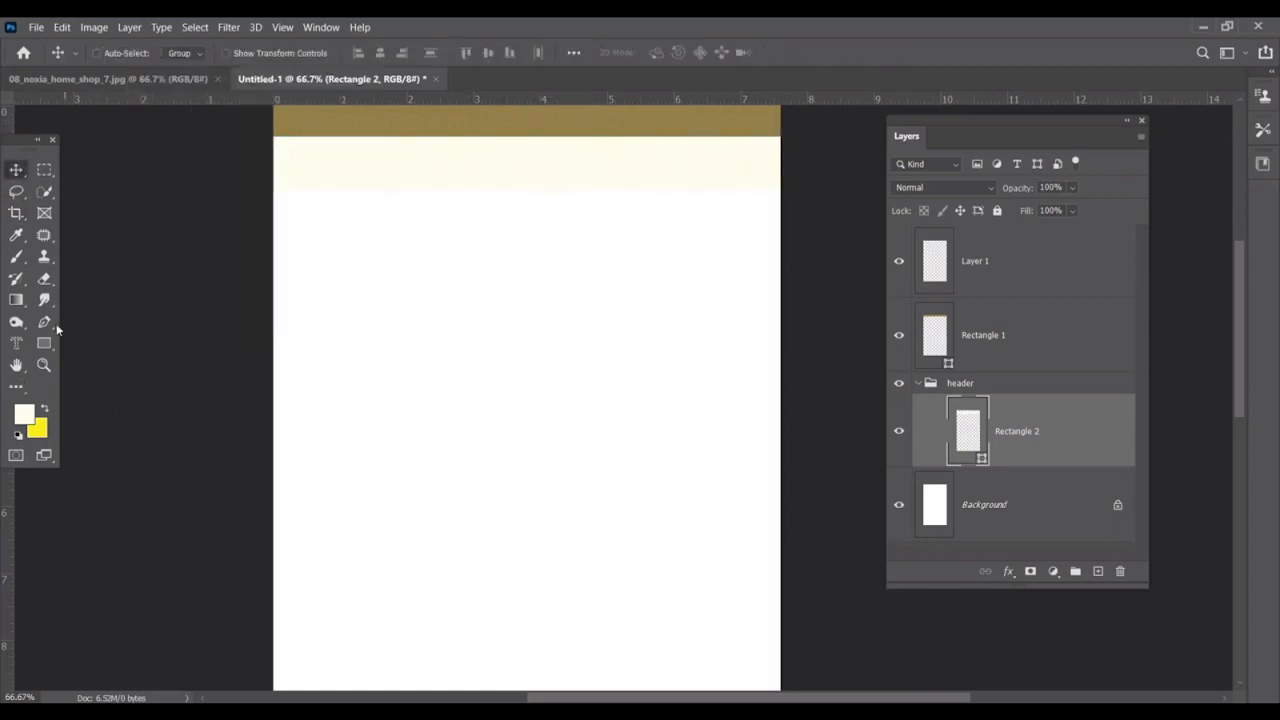
Set the Type tool's text colour to near-black #101010.
key("t")
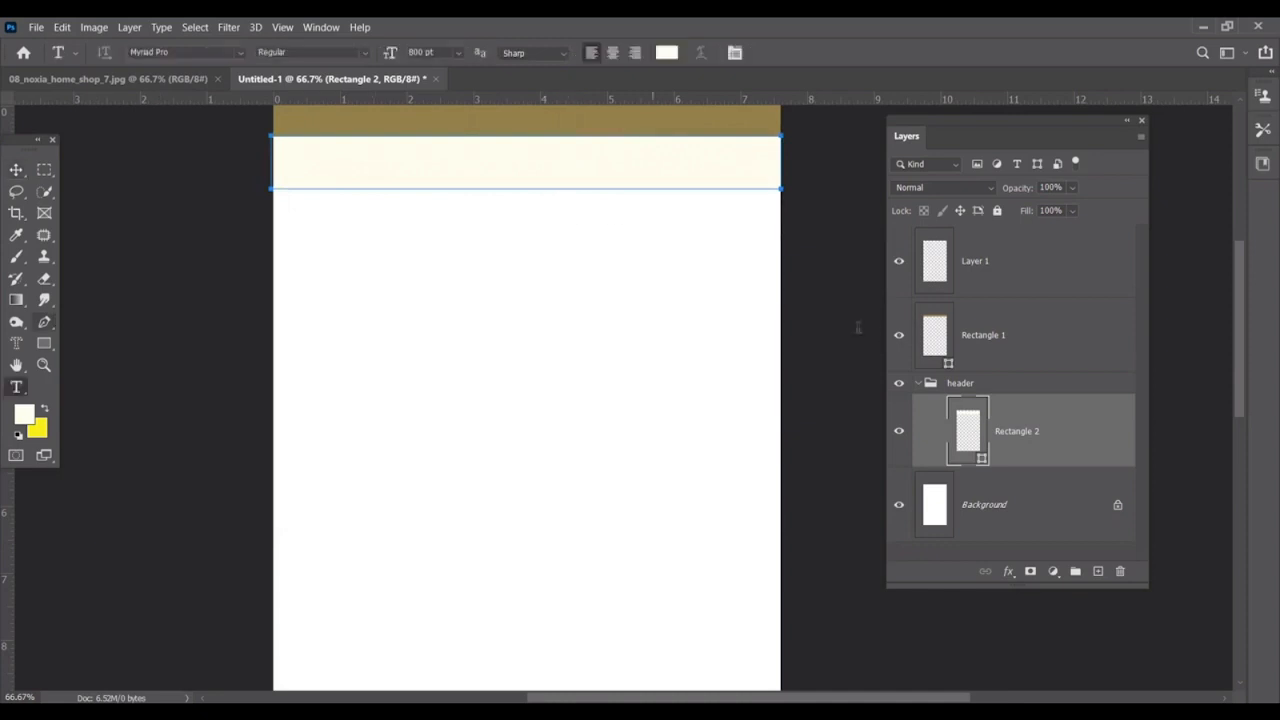
left_click(667, 52)
mouse_move(603, 503)
left_mouse_down()
mouse_move(488, 633)
mouse_move(476, 604)
mouse_move(474, 615)
left_mouse_up()
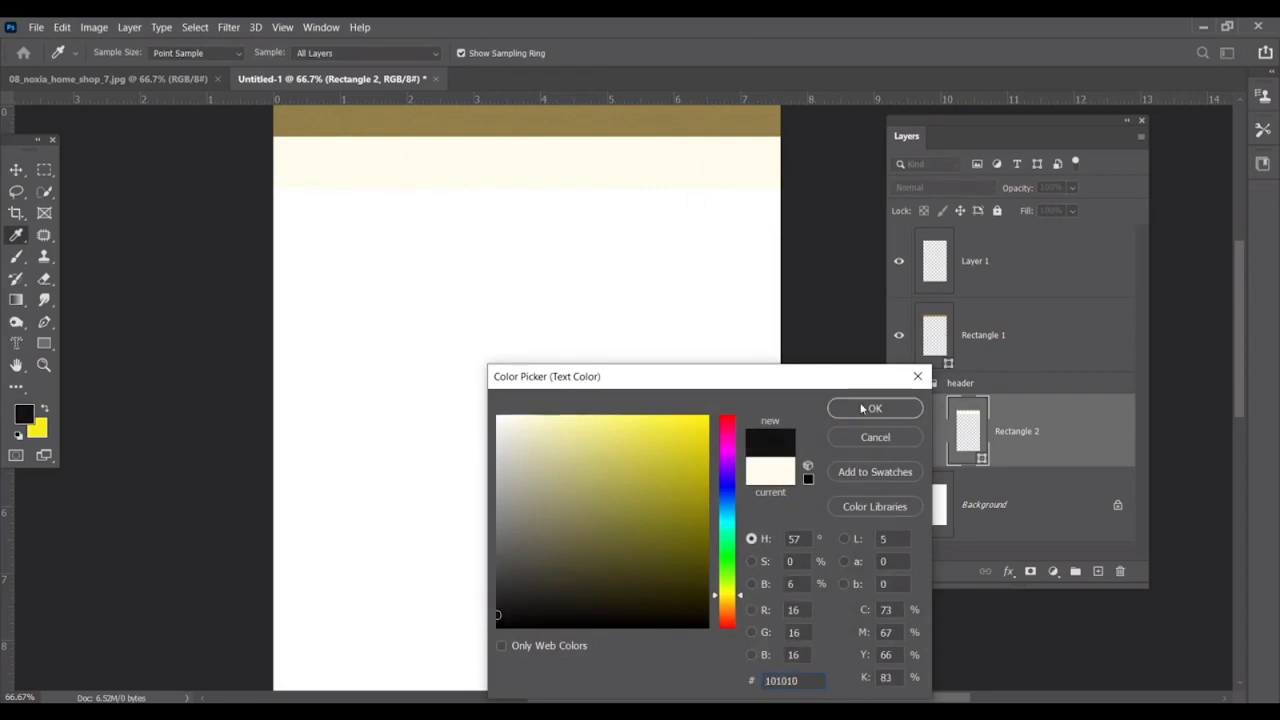
left_click(862, 408)
left_click(164, 78)
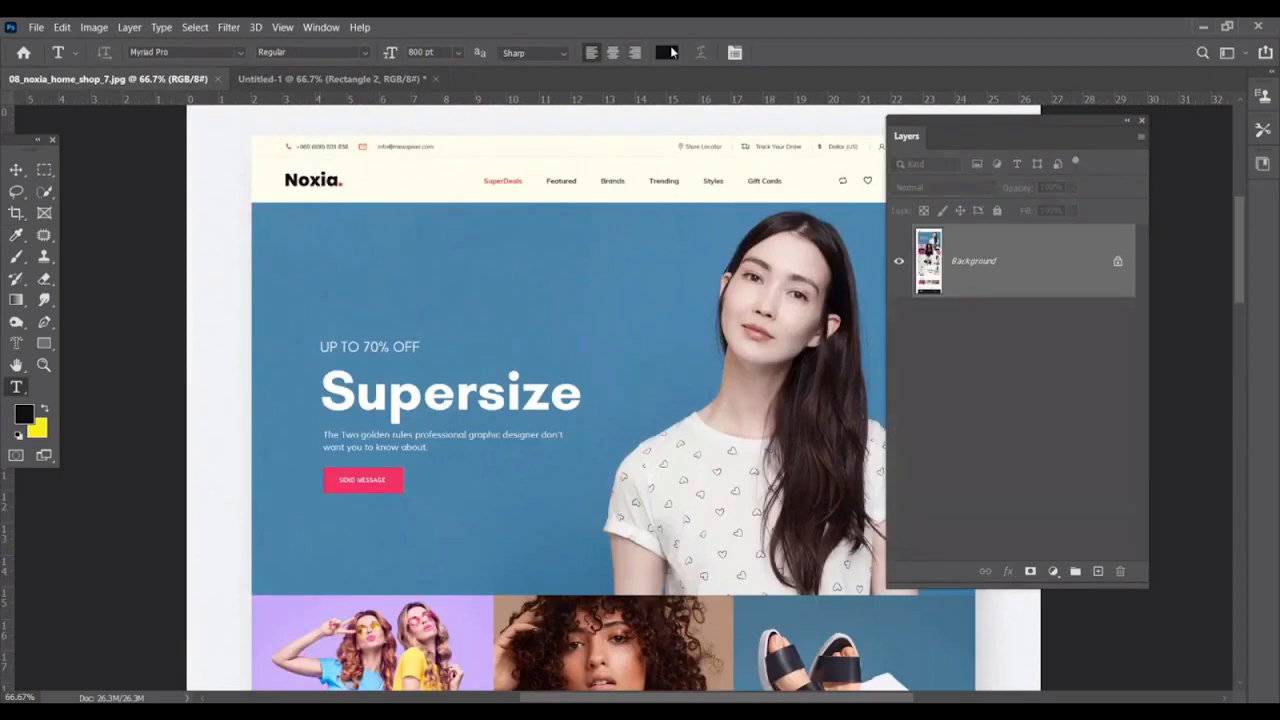
left_click(668, 52)
left_click(875, 437)
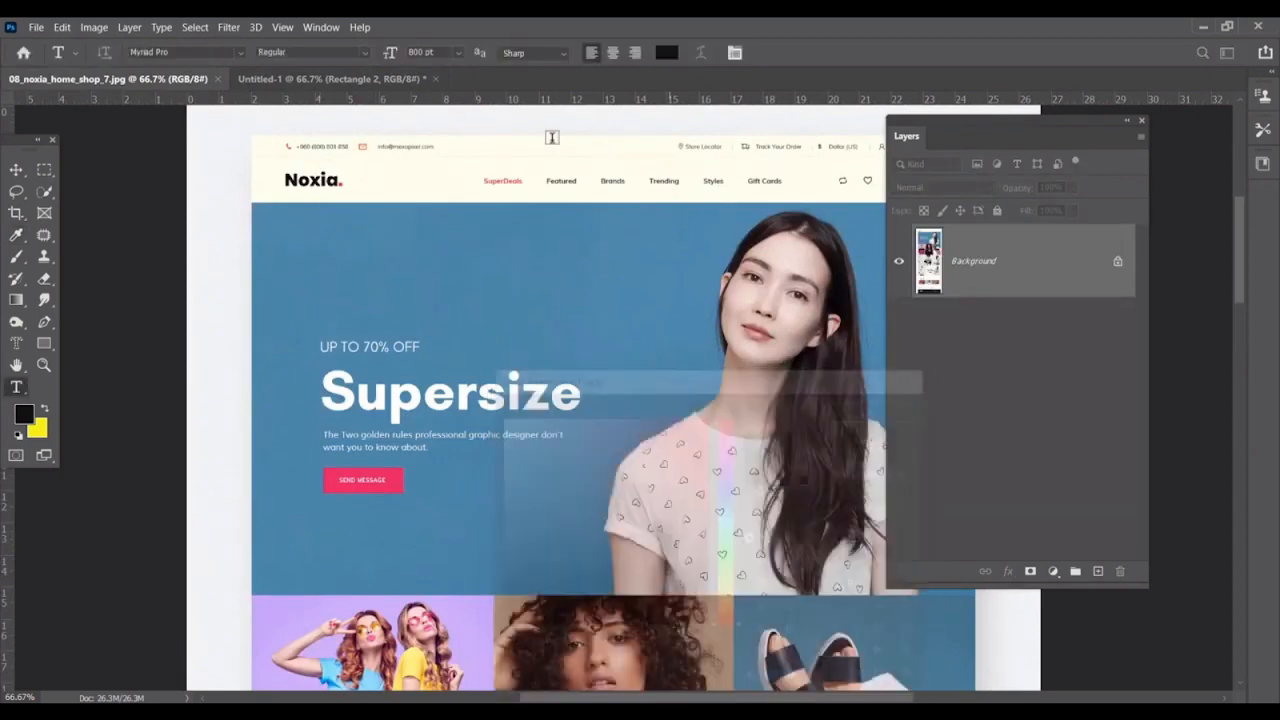
left_click(345, 78)
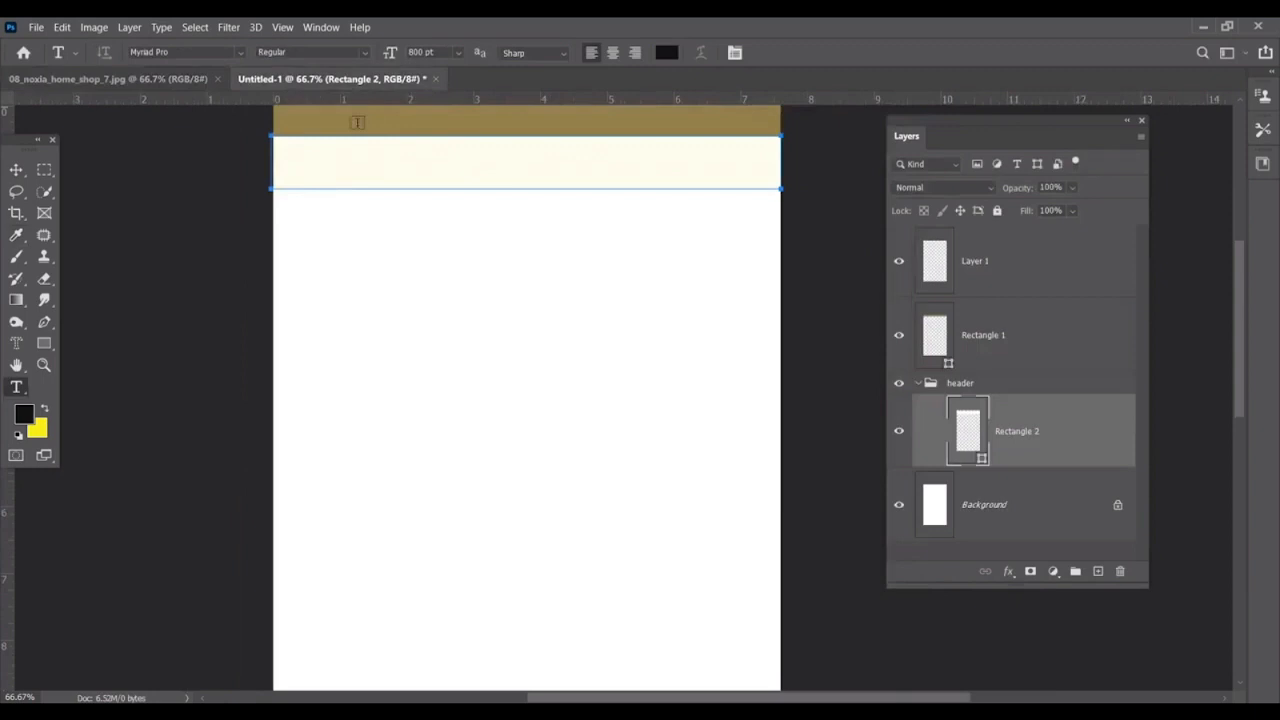
Add the text "noxia" as its own text layer in the header group, placed just below the cream bar.
left_click(300, 165)
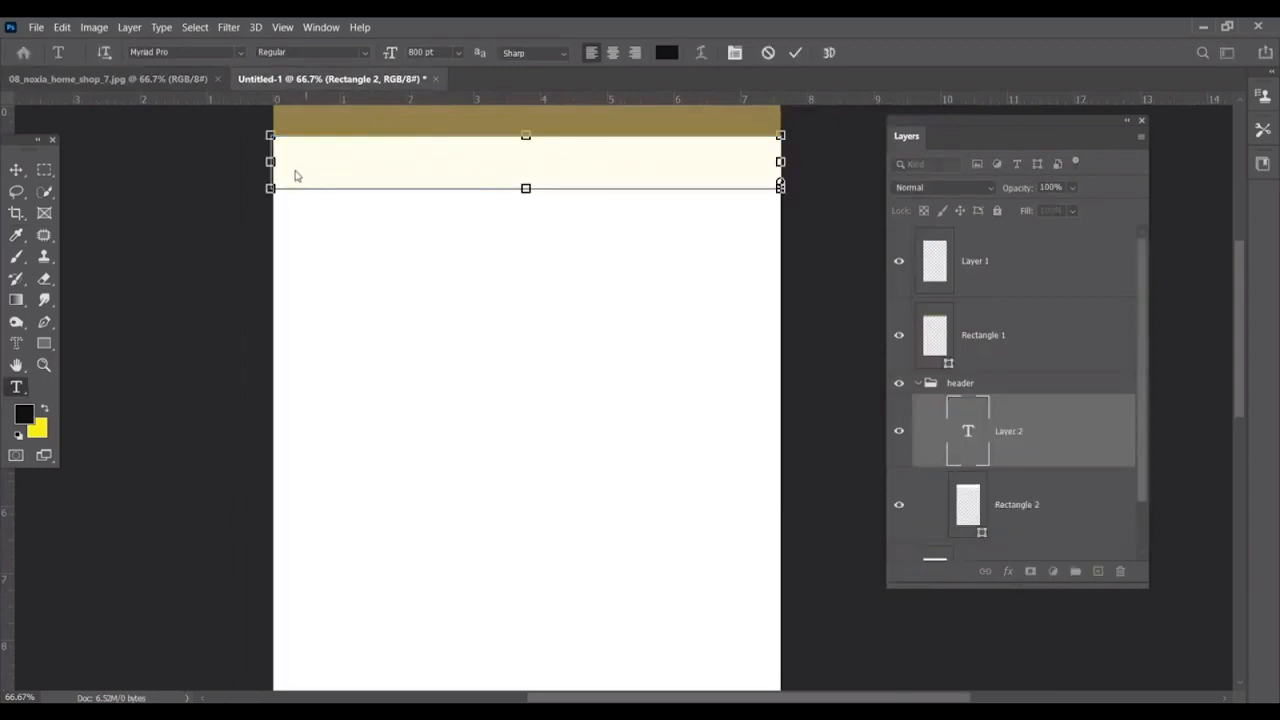
type("t")
left_click(386, 259)
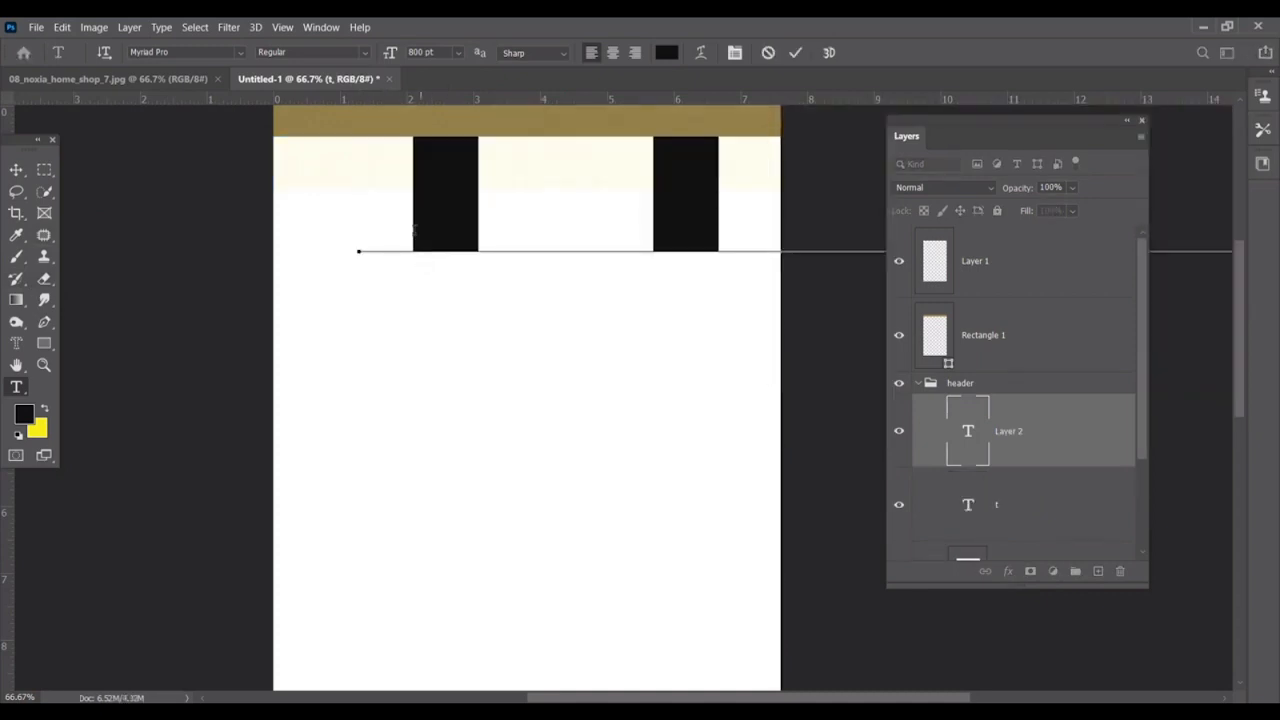
left_click(16, 169)
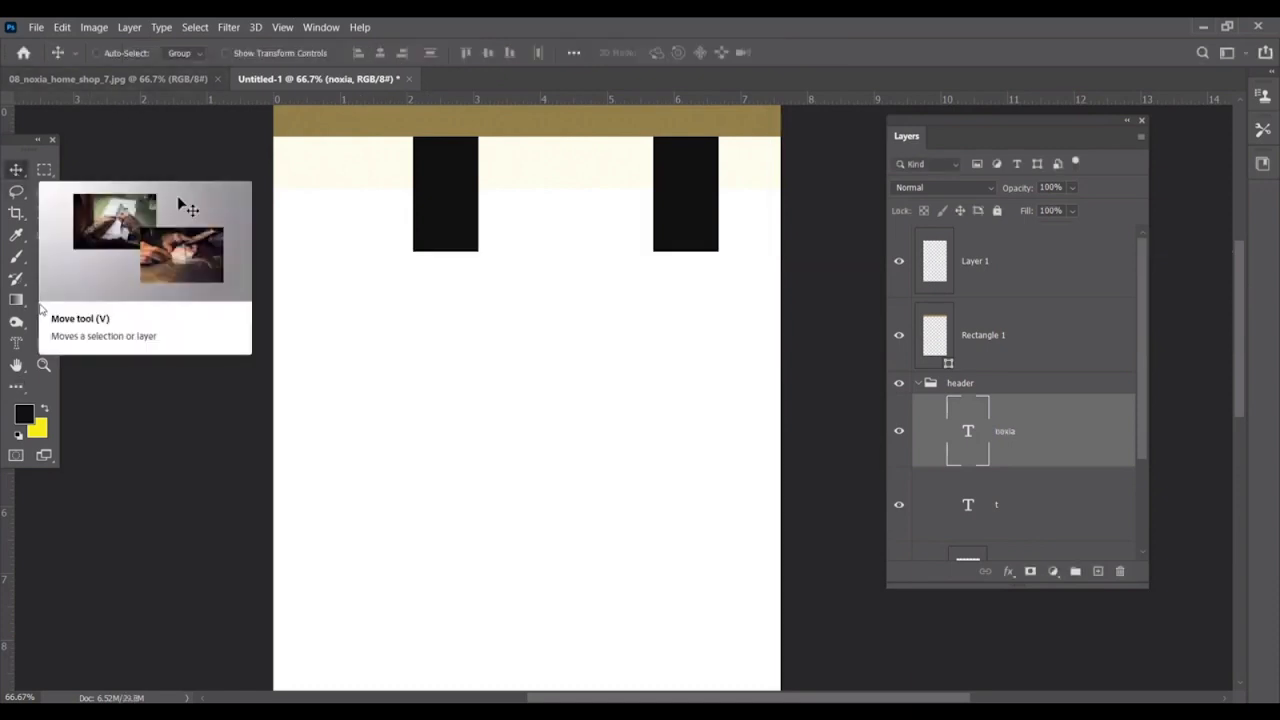
Set the noxia text to 12 pt in Montserrat Bold.
key("t")
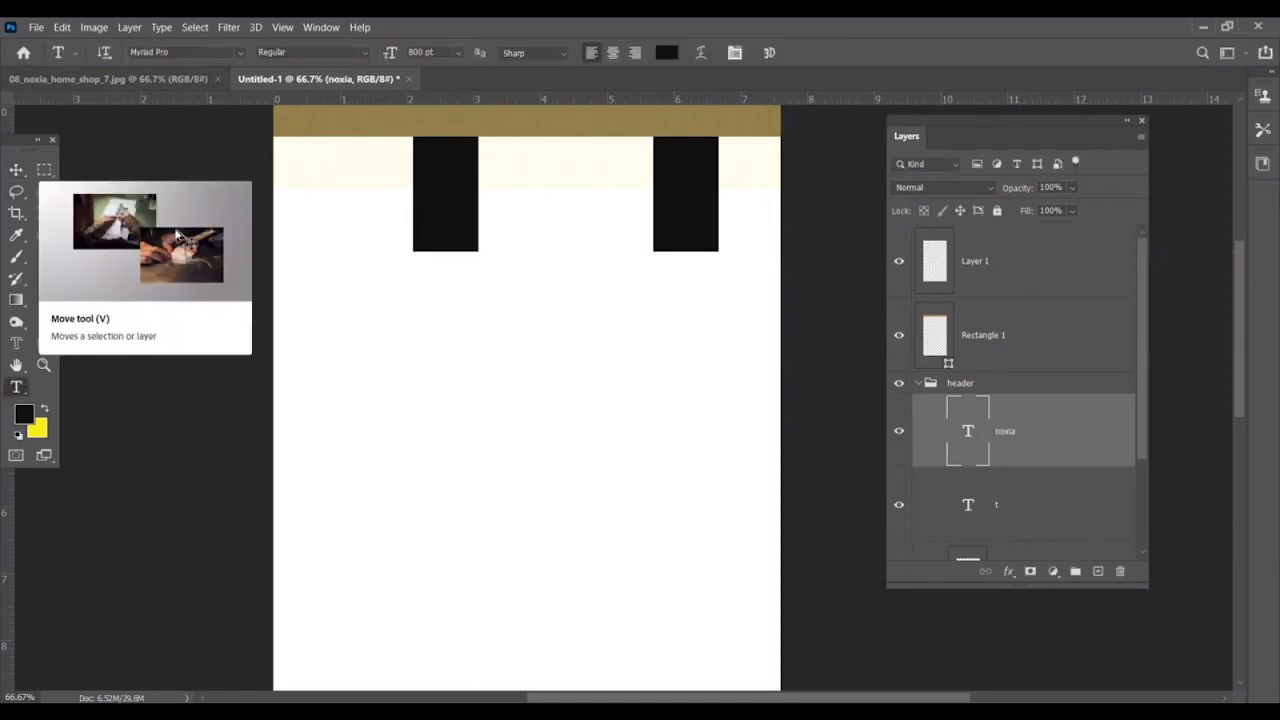
left_click(459, 55)
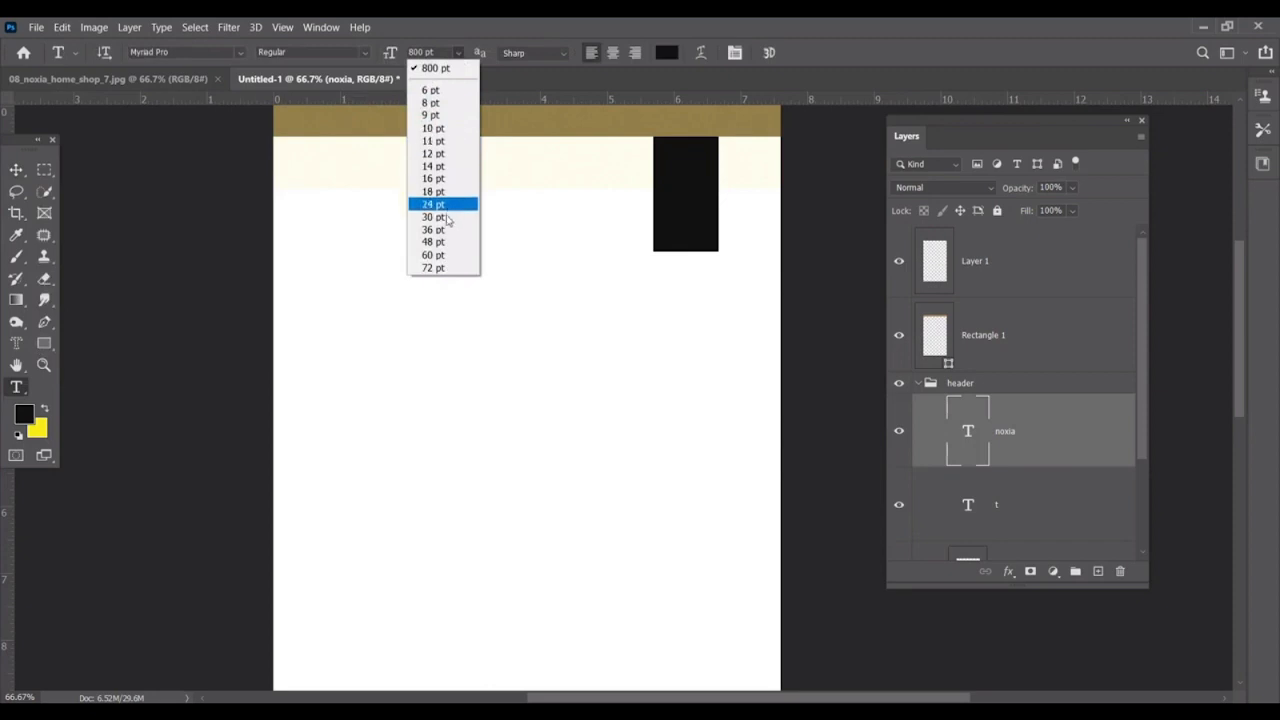
left_click(440, 155)
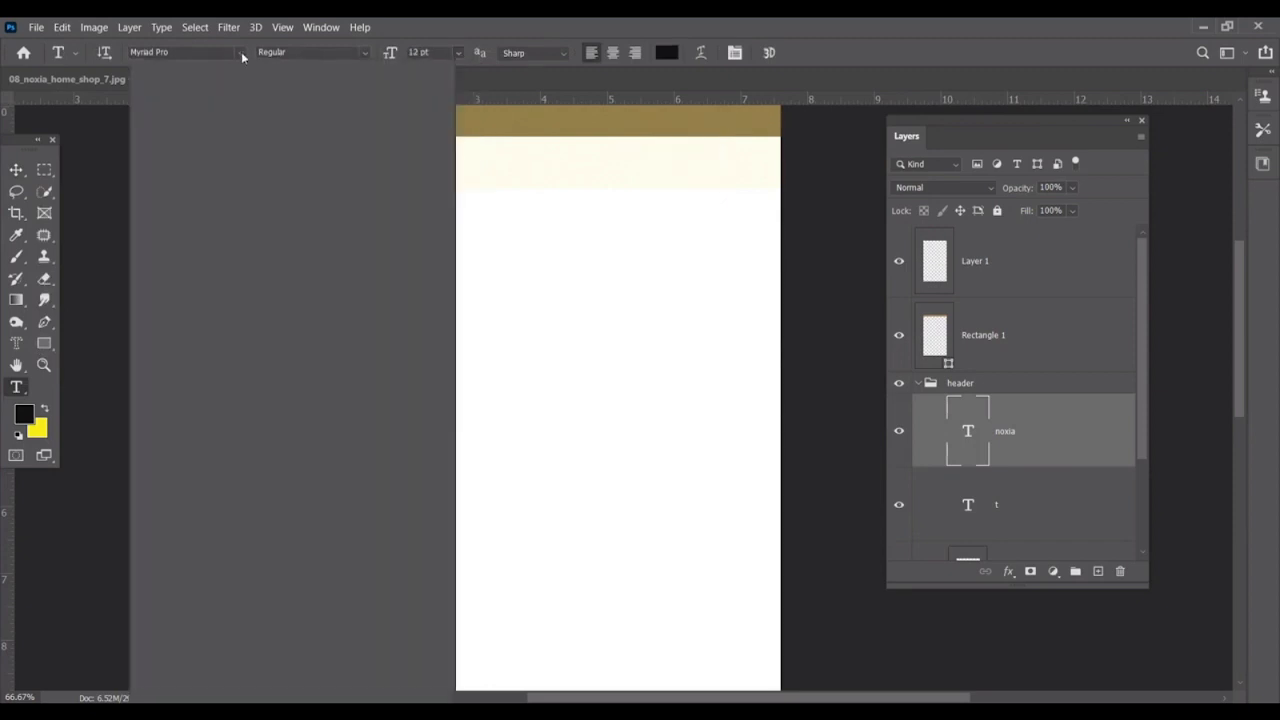
left_click(240, 52)
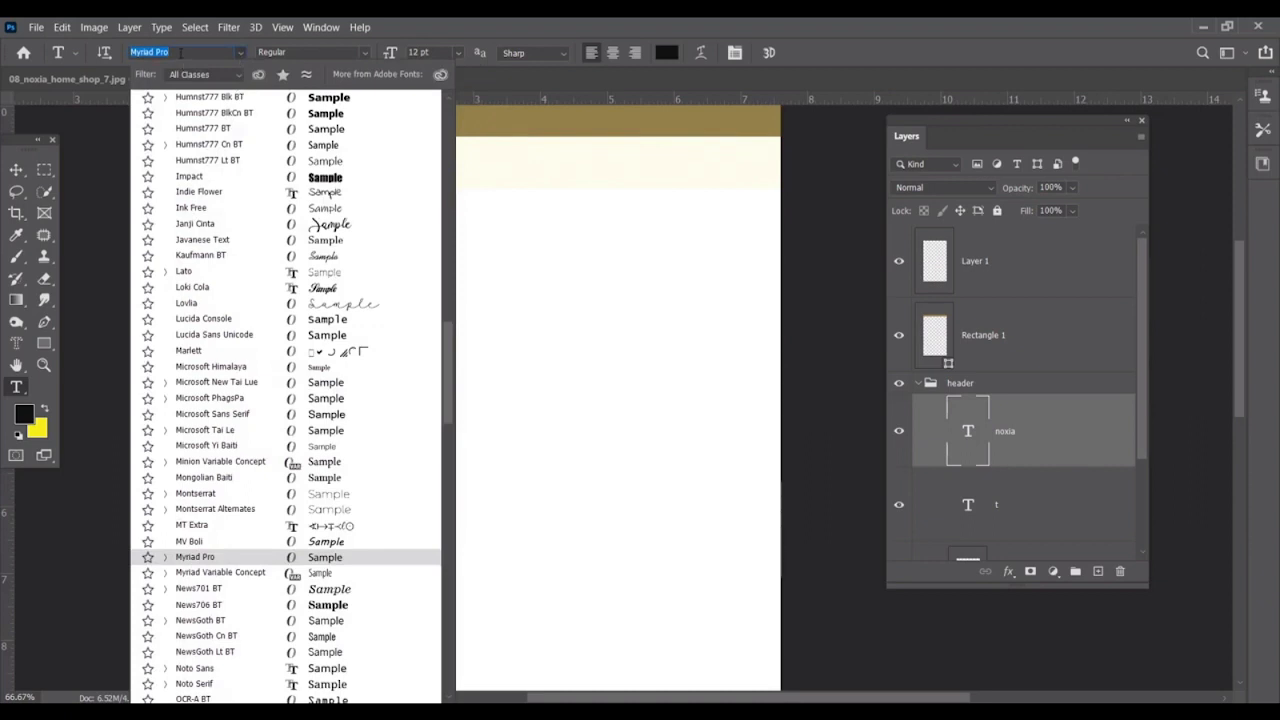
type("mon")
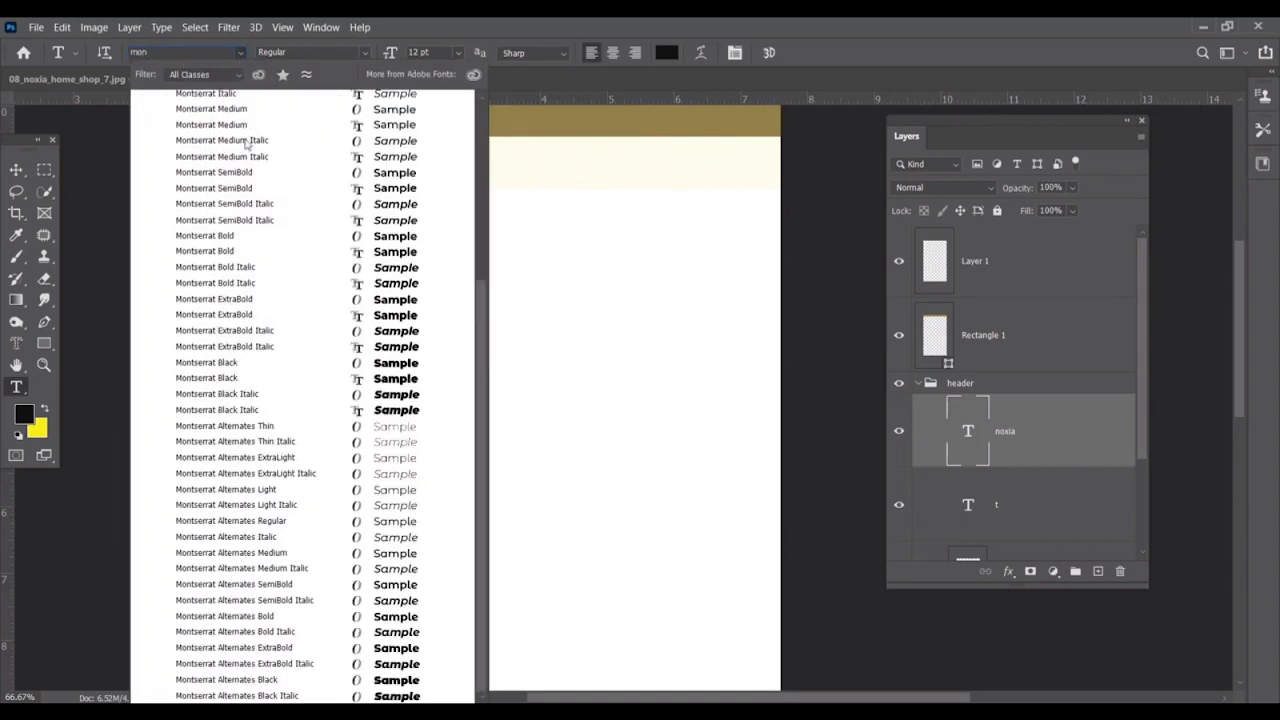
left_click(205, 243)
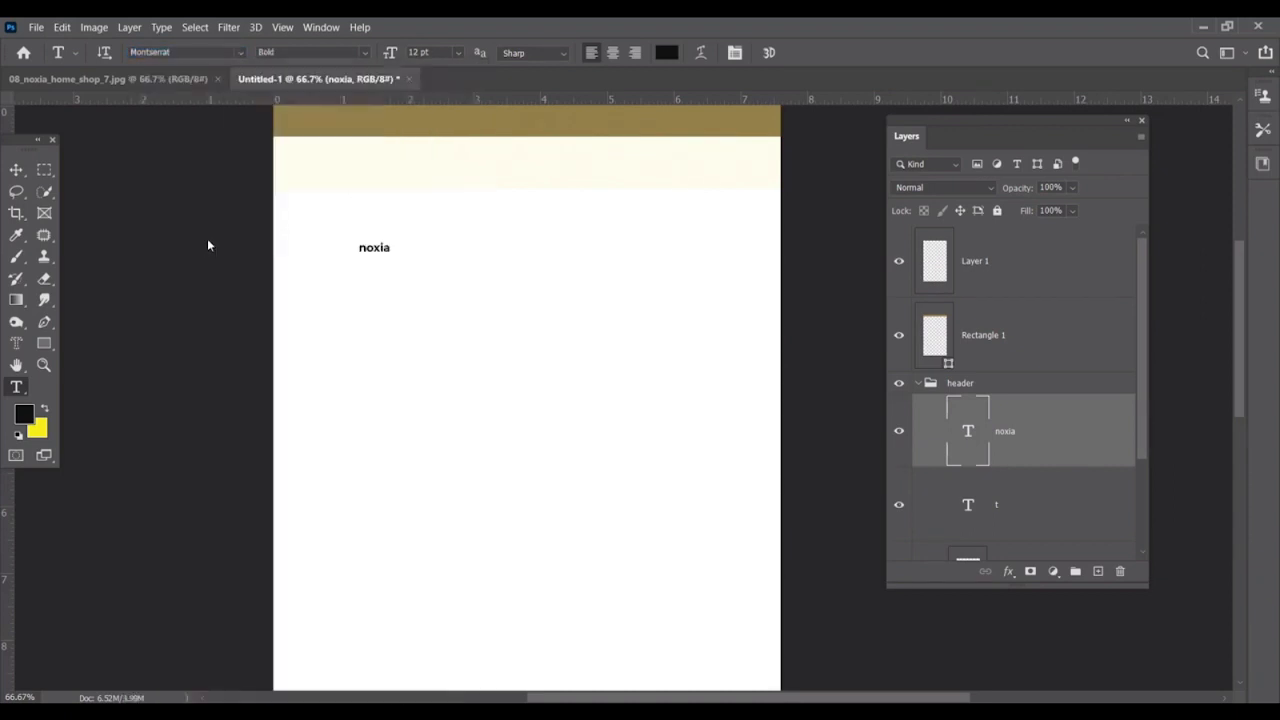
Move the noxia text up onto the cream header bar, near the bar's left end.
left_click(16, 170)
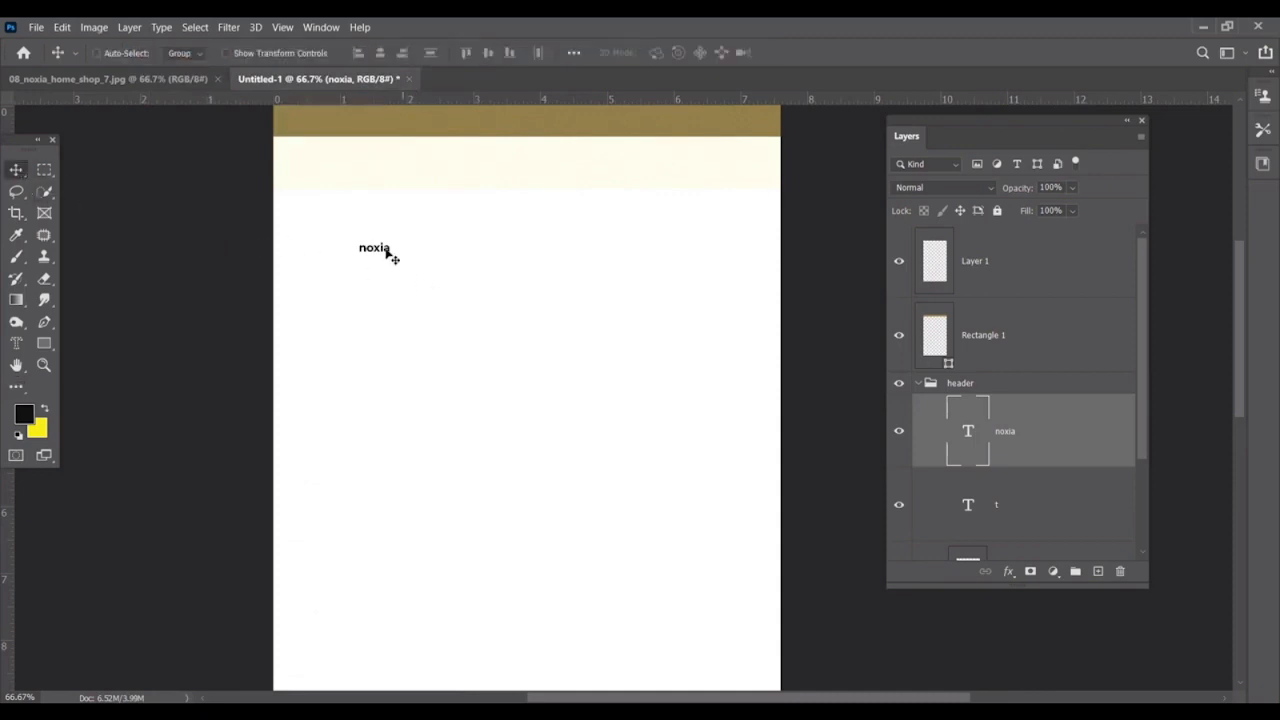
left_click_drag(387, 250, 329, 164)
key("ctrl+1")
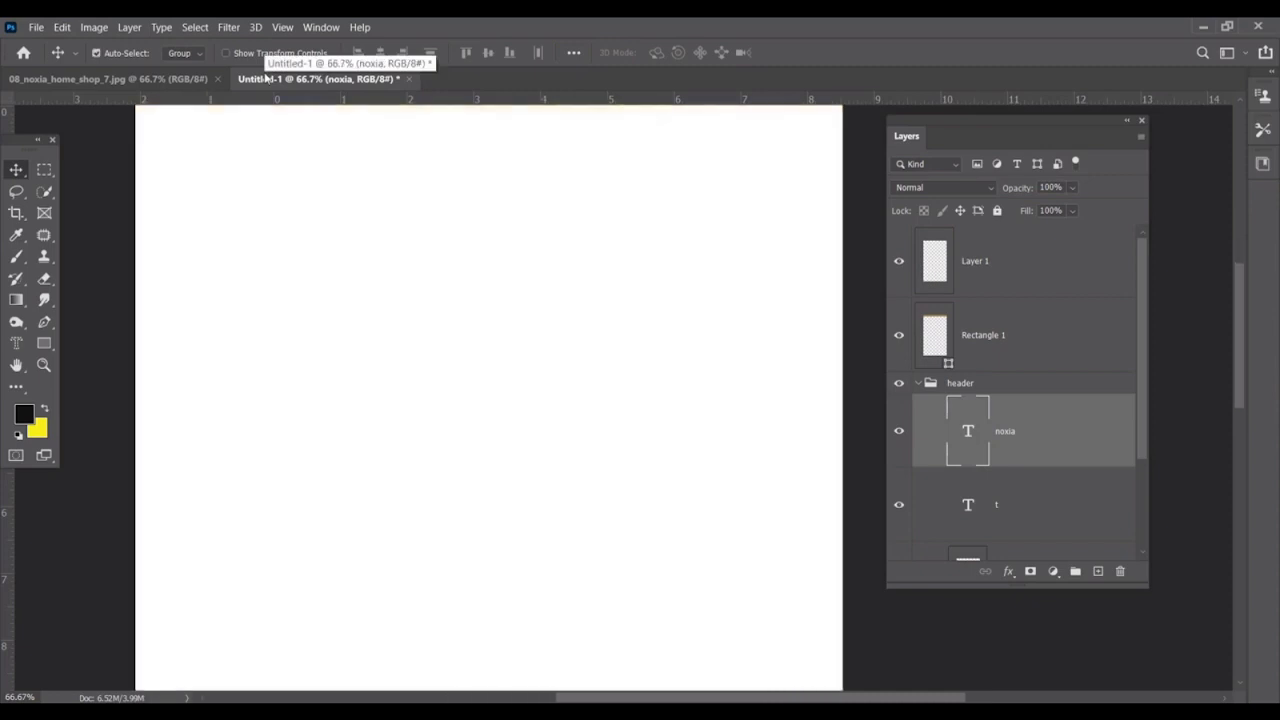
left_click_drag(337, 189, 544, 378)
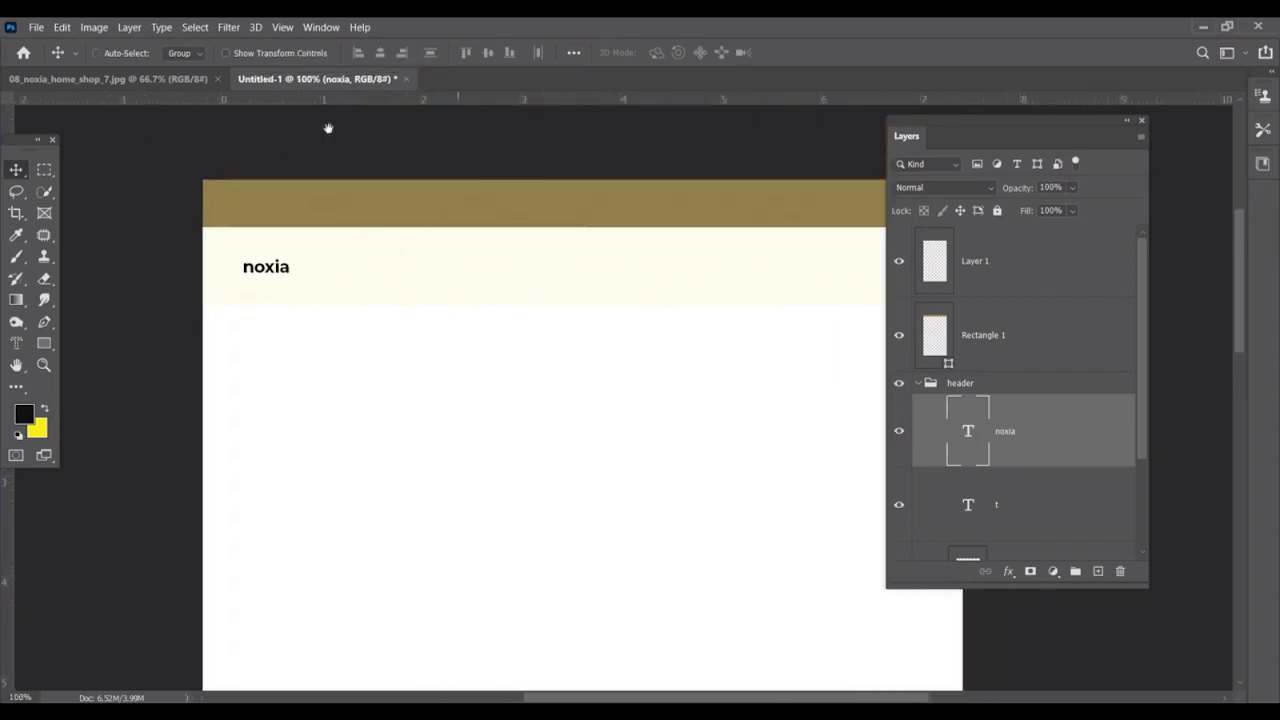
Apply All Caps to the first letter of the noxia text and shift the text slightly up and left within the cream bar.
left_click(321, 27)
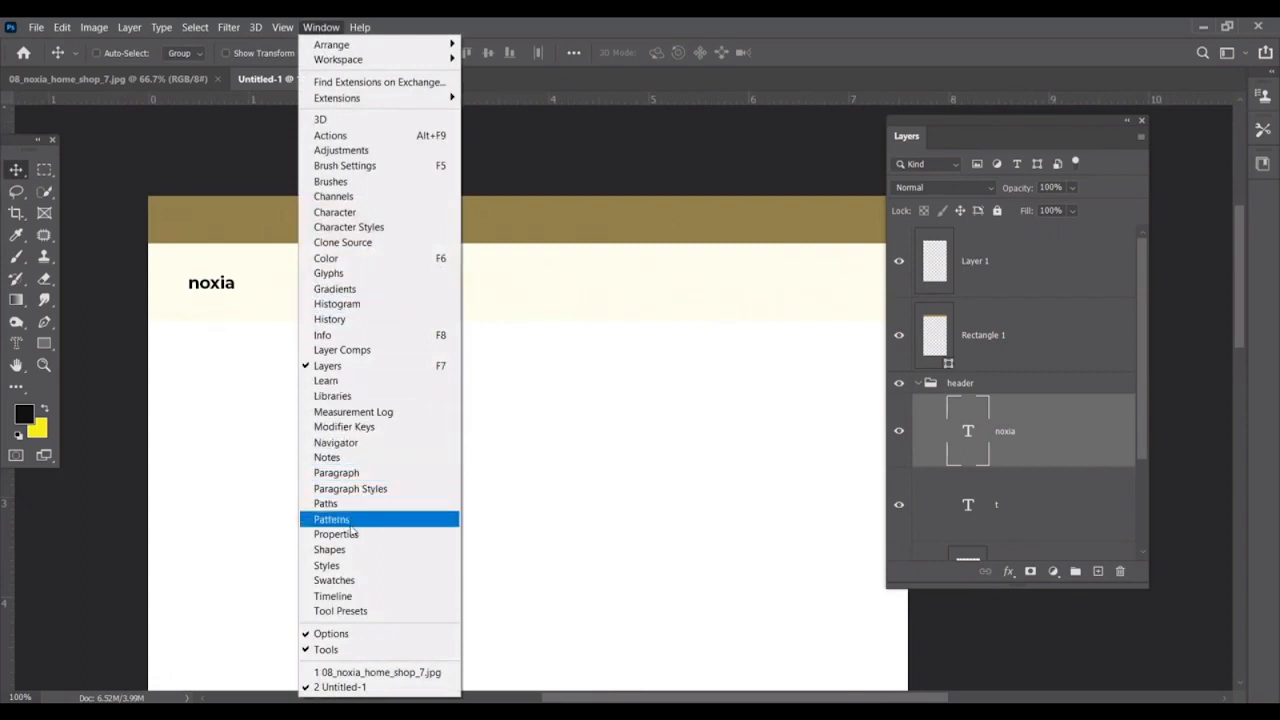
left_click(342, 212)
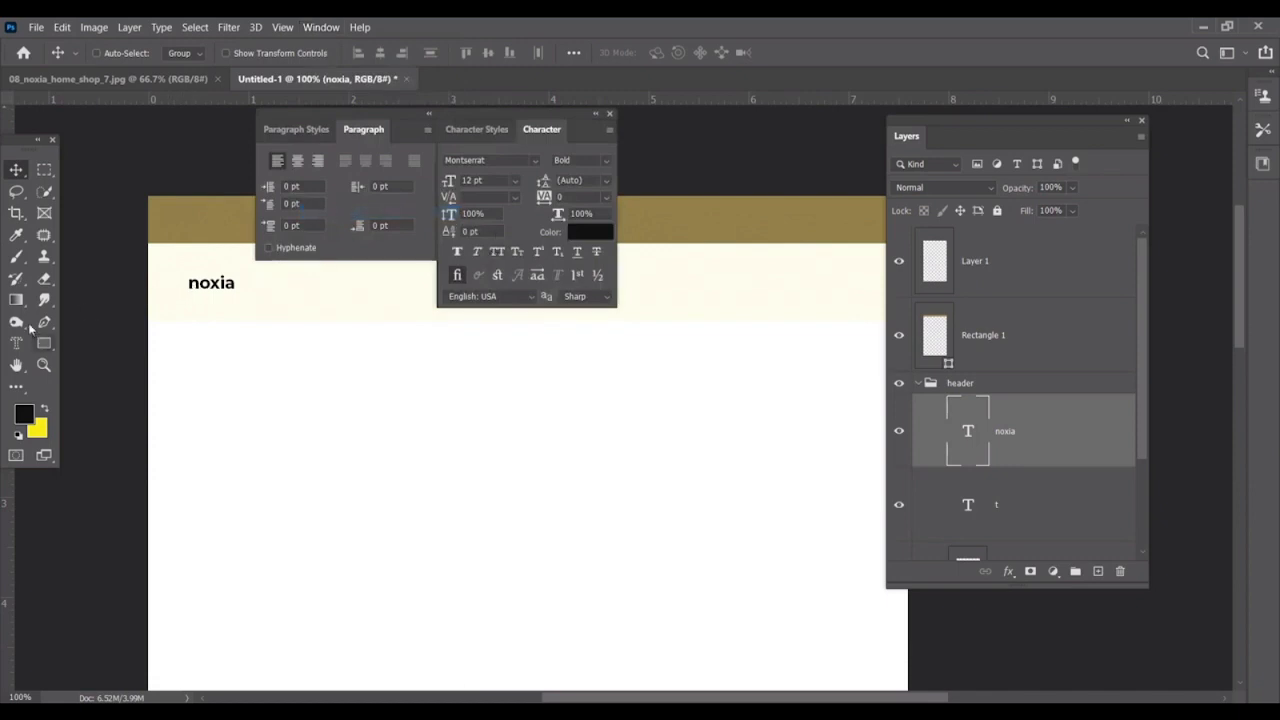
key("t")
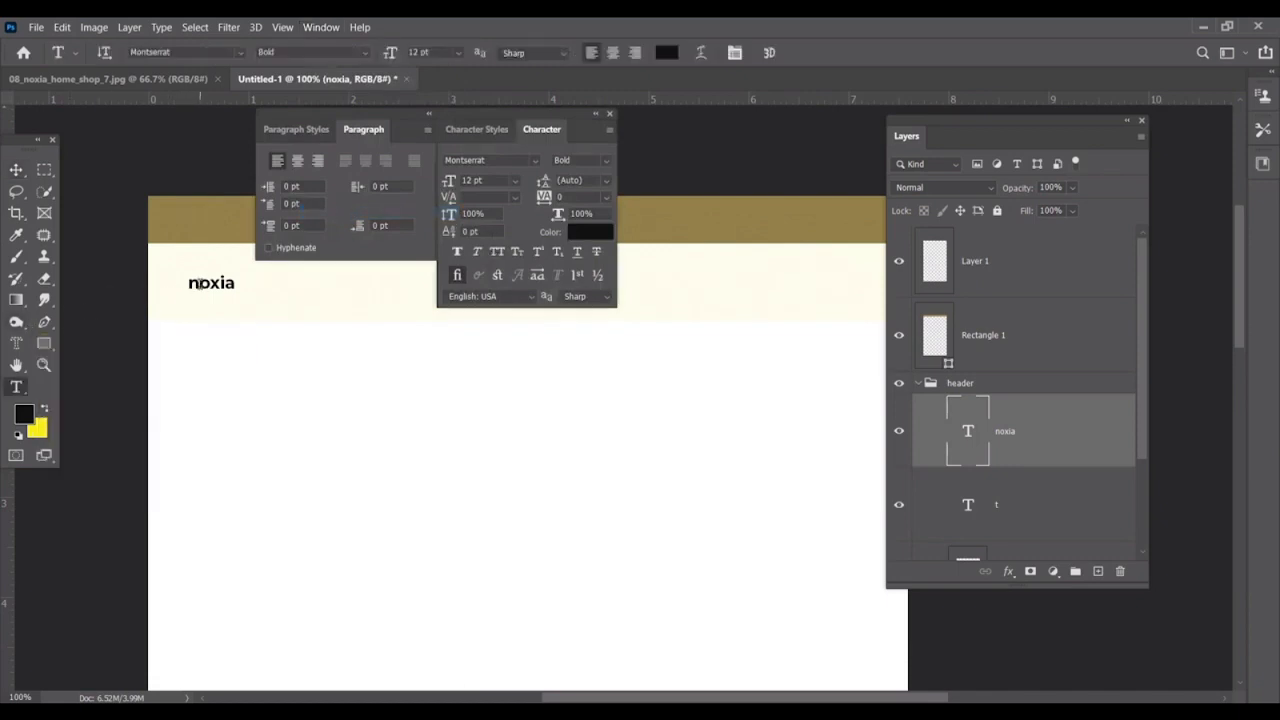
left_click_drag(186, 284, 201, 284)
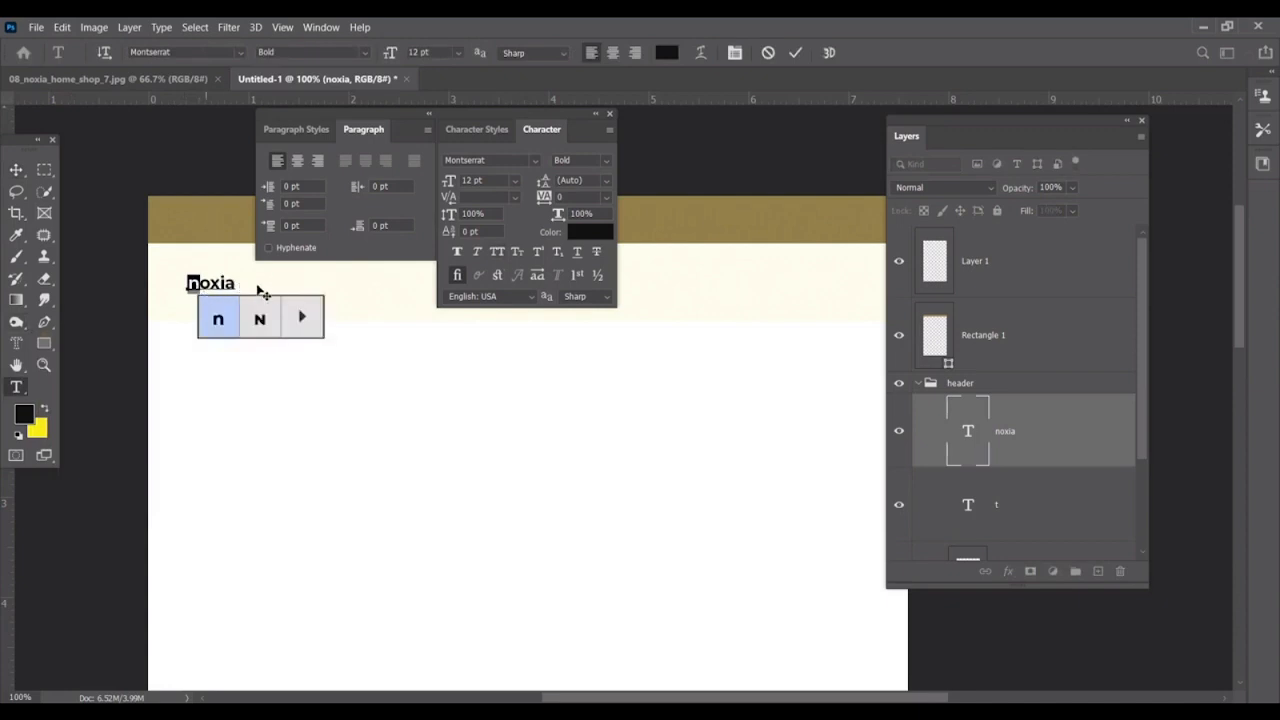
left_click(501, 254)
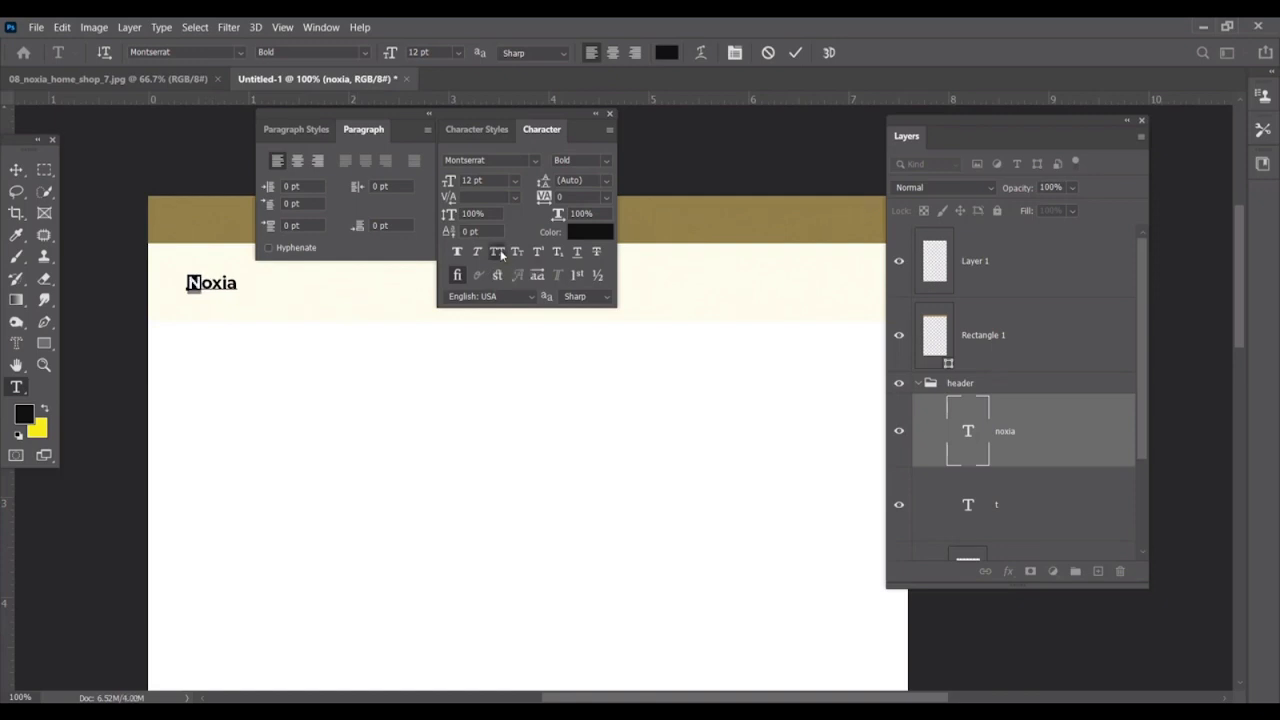
left_click(24, 172)
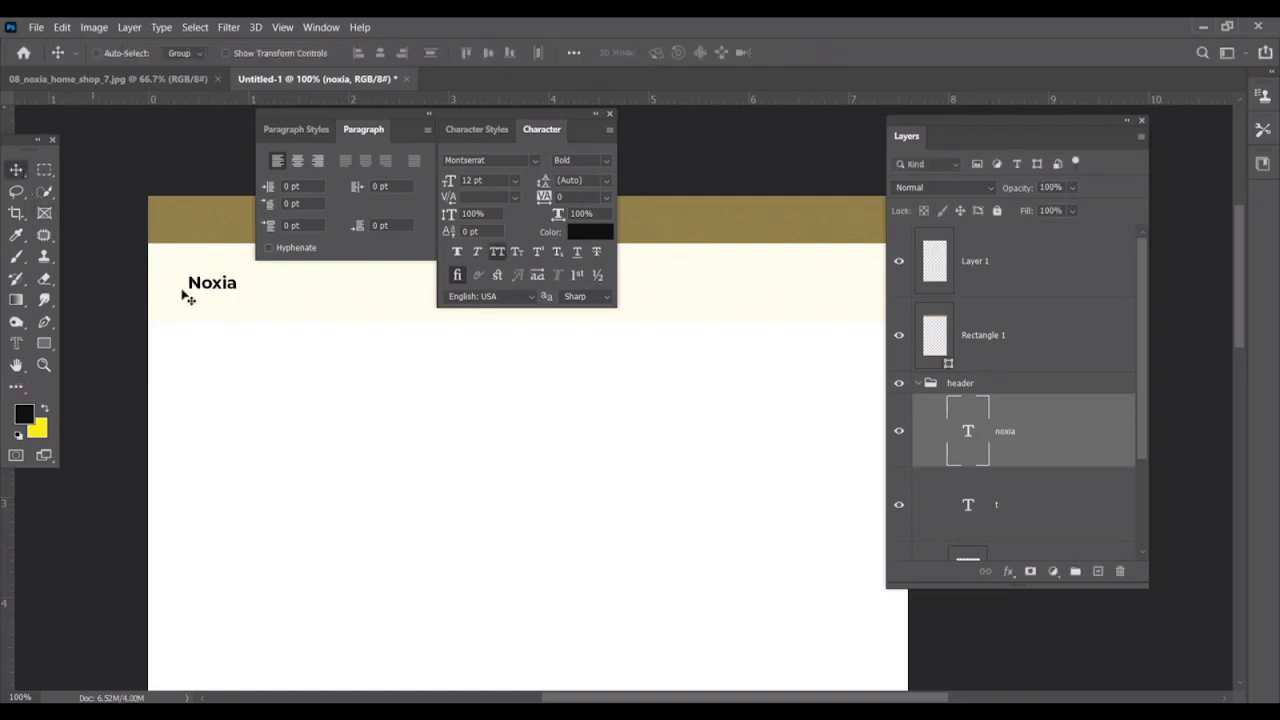
left_click_drag(223, 289, 212, 284)
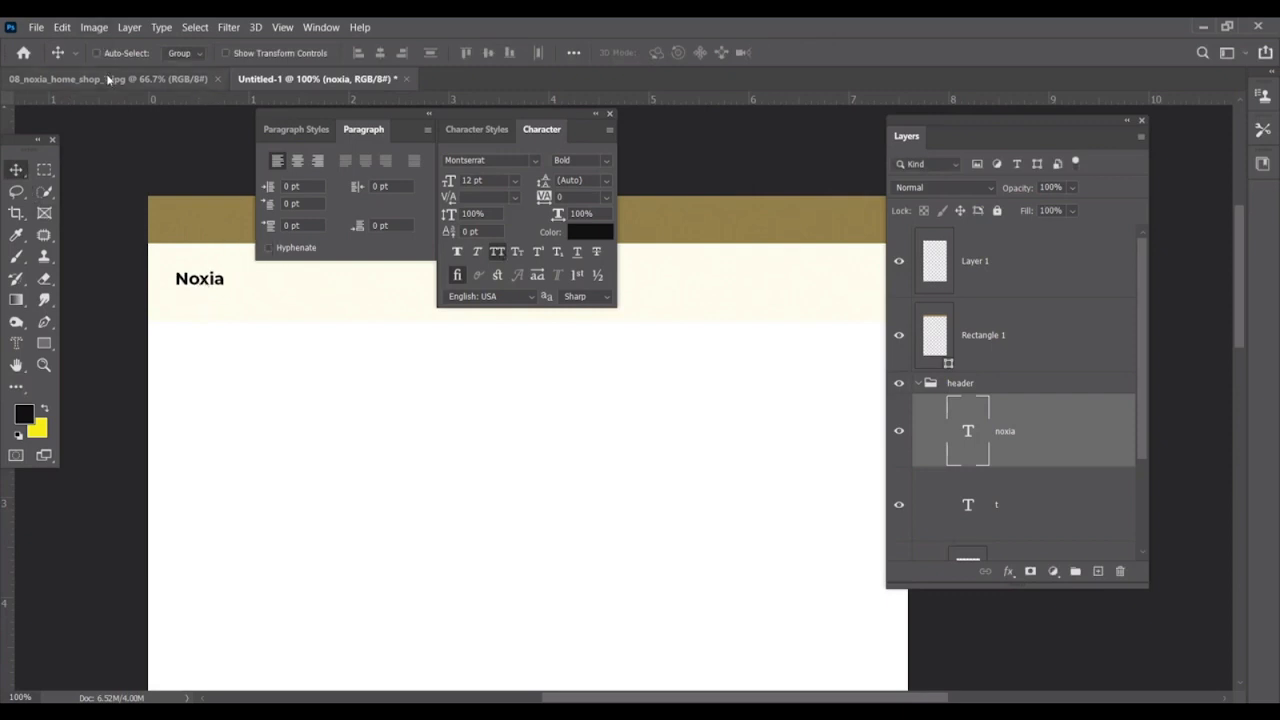
Compare the Noxia text with the reference image's logo, clear the floating text settings, and set the text to Montserrat Black at 15 pt.
key("ctrl+Tab")
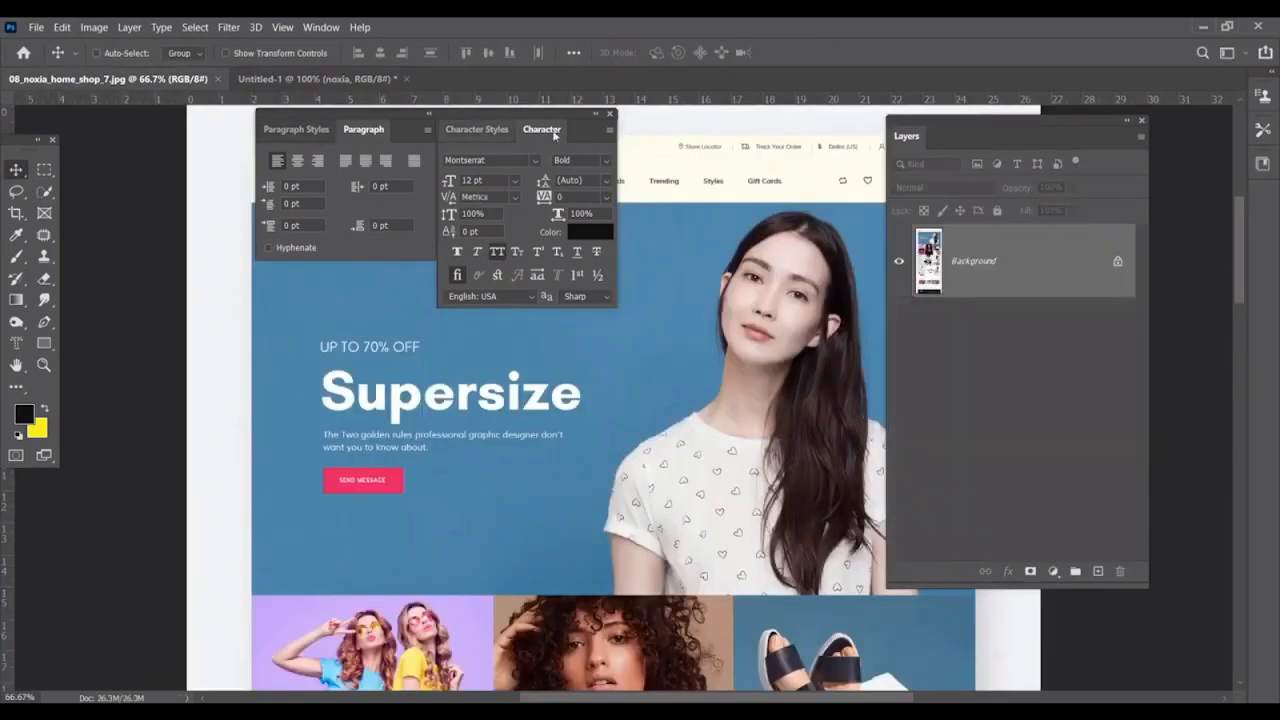
left_click(476, 321)
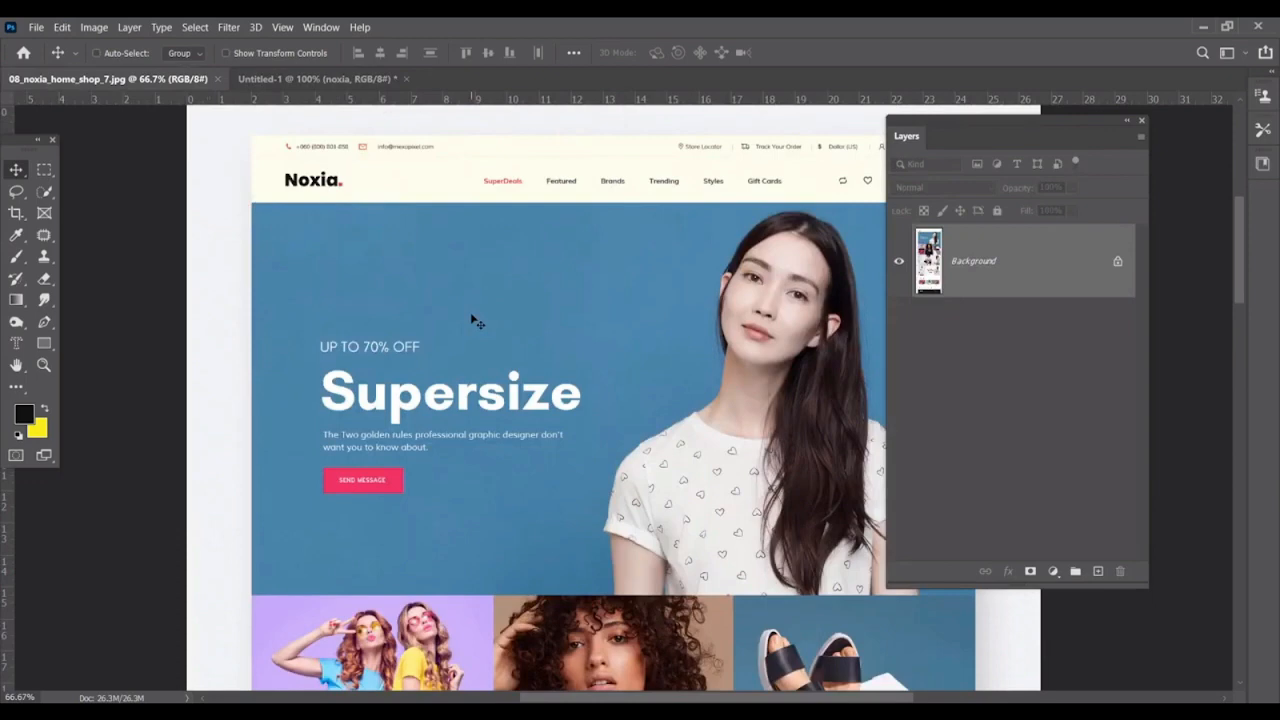
left_click(279, 76)
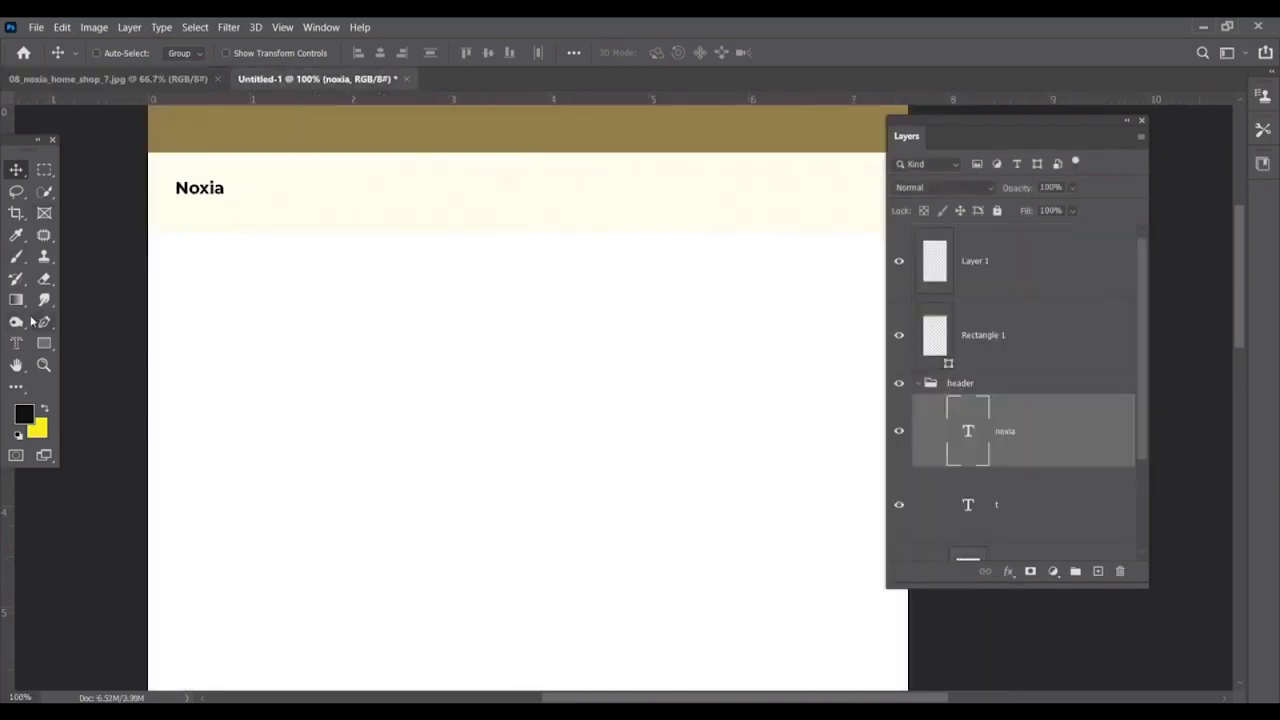
key("t")
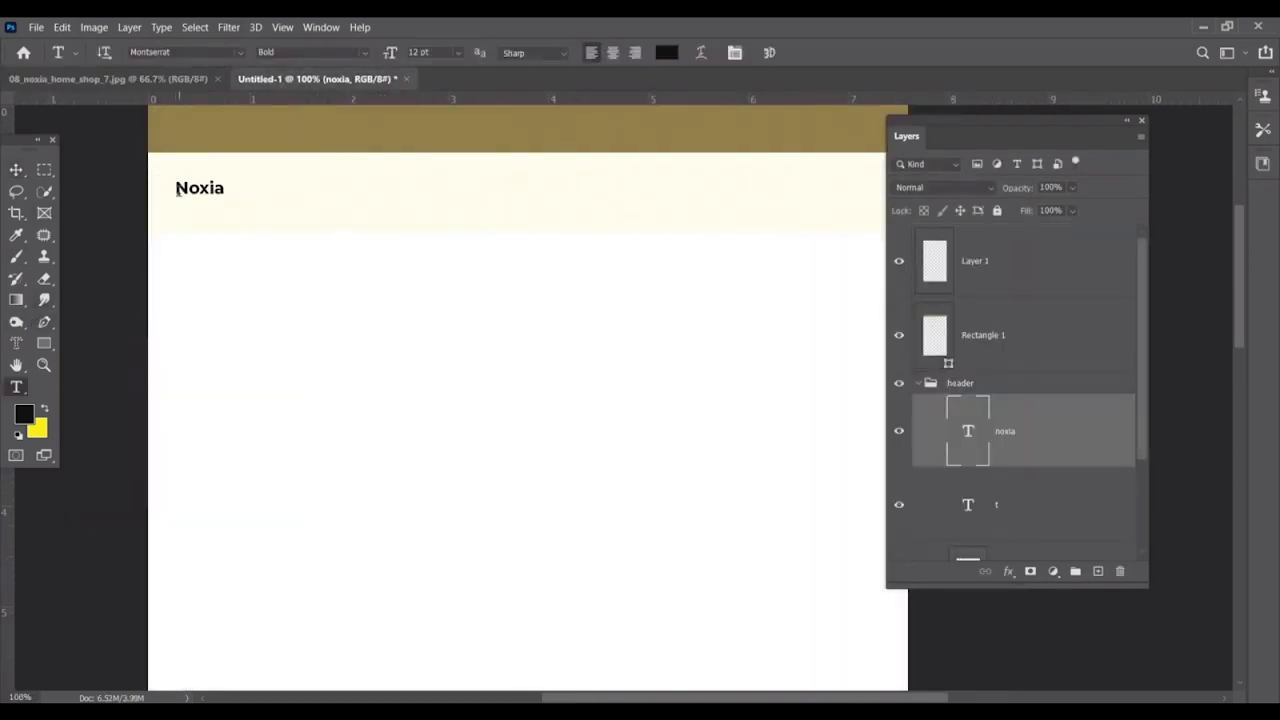
left_click_drag(177, 188, 228, 188)
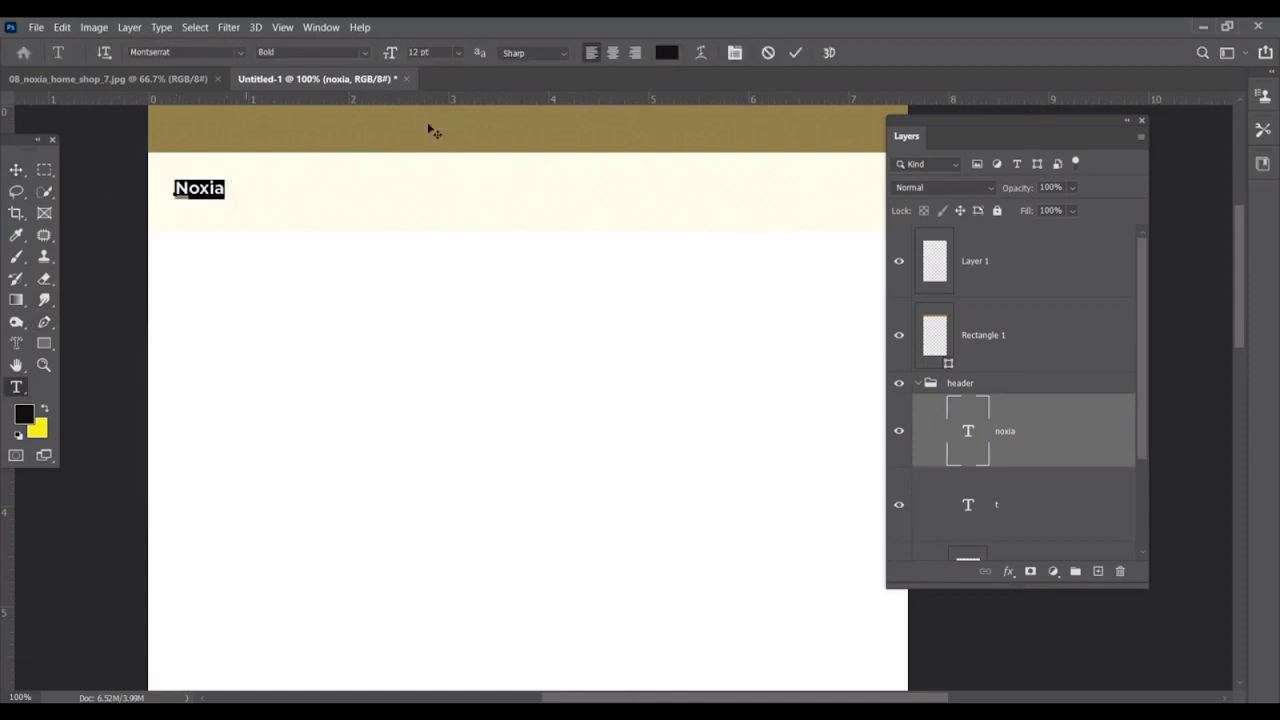
left_click(364, 52)
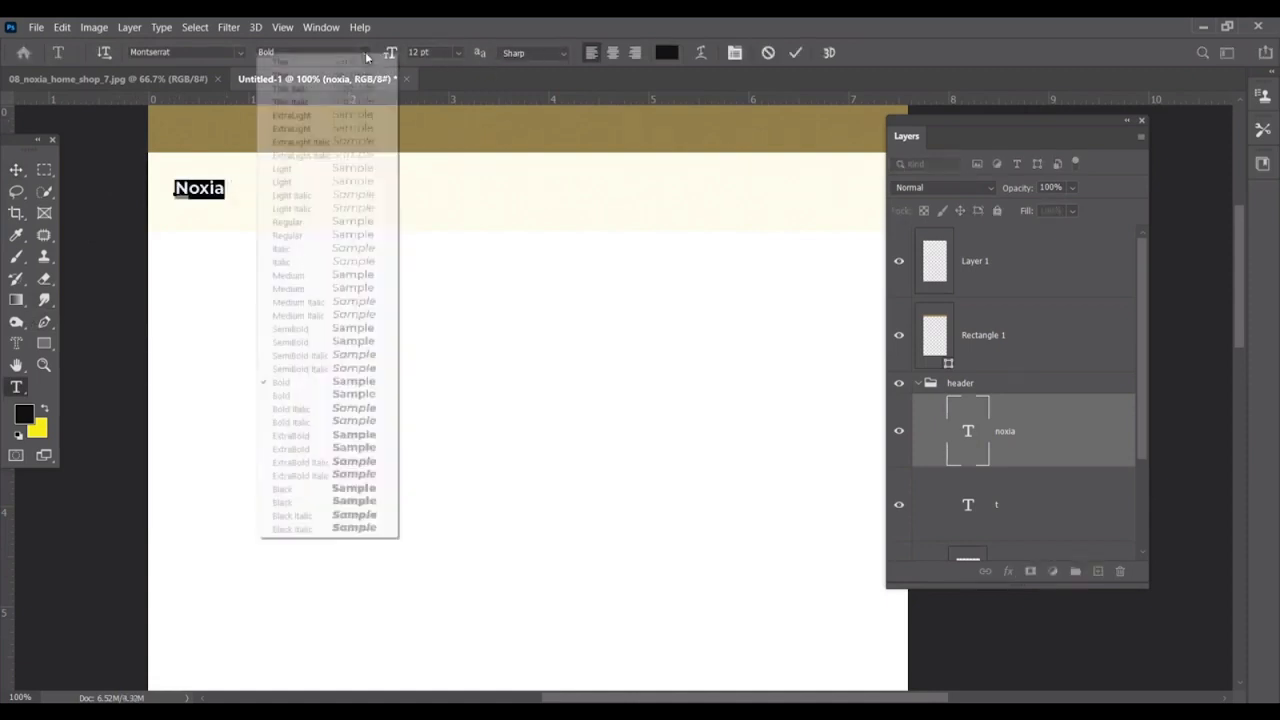
left_click(300, 502)
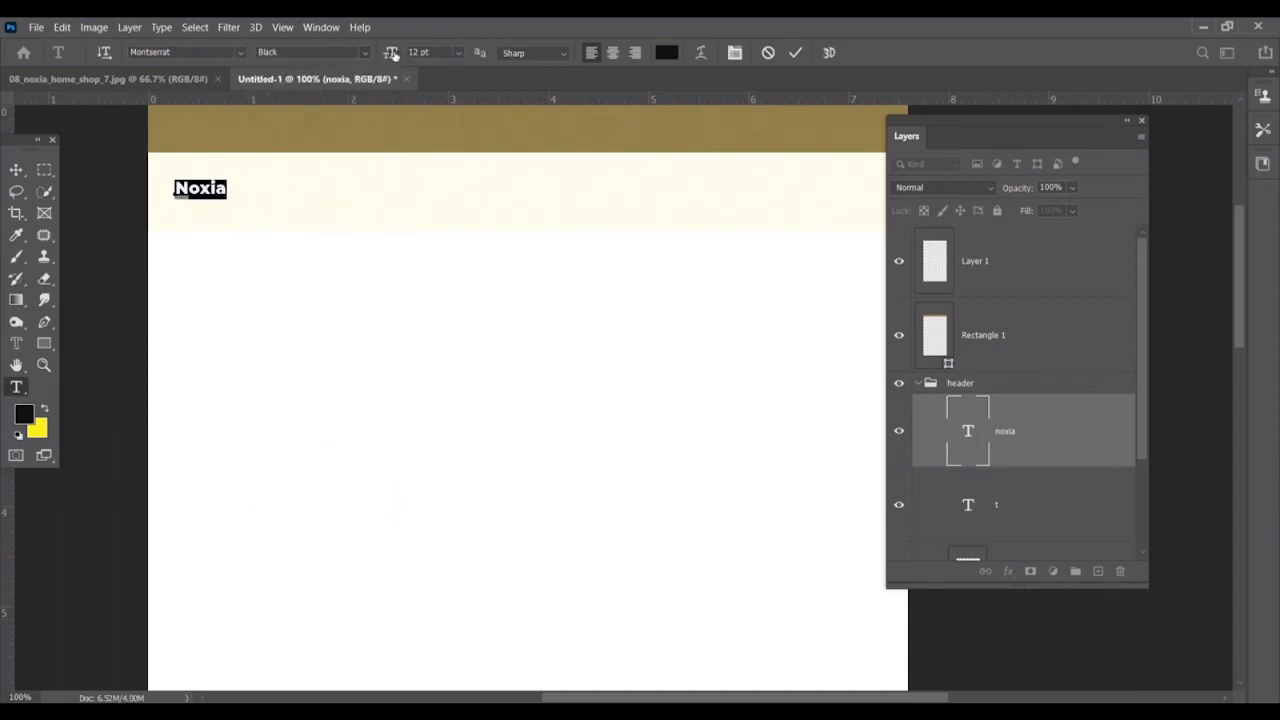
left_click_drag(395, 54, 395, 54)
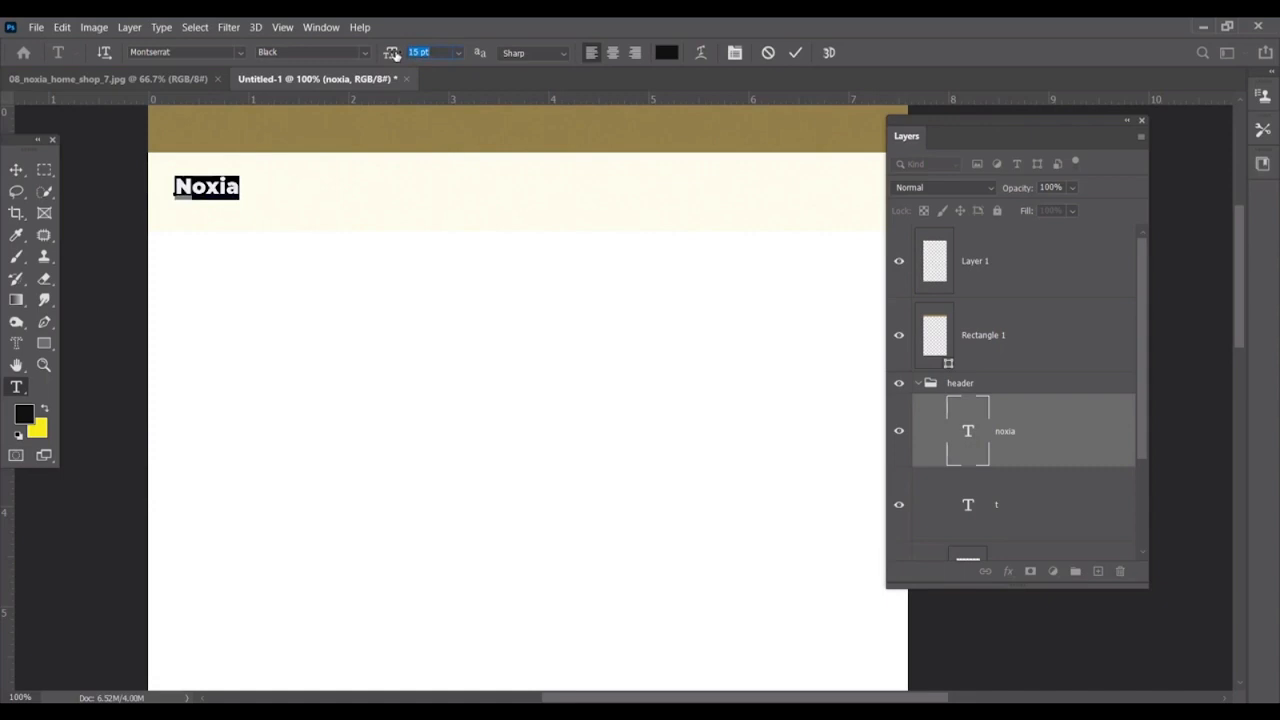
left_click(15, 170)
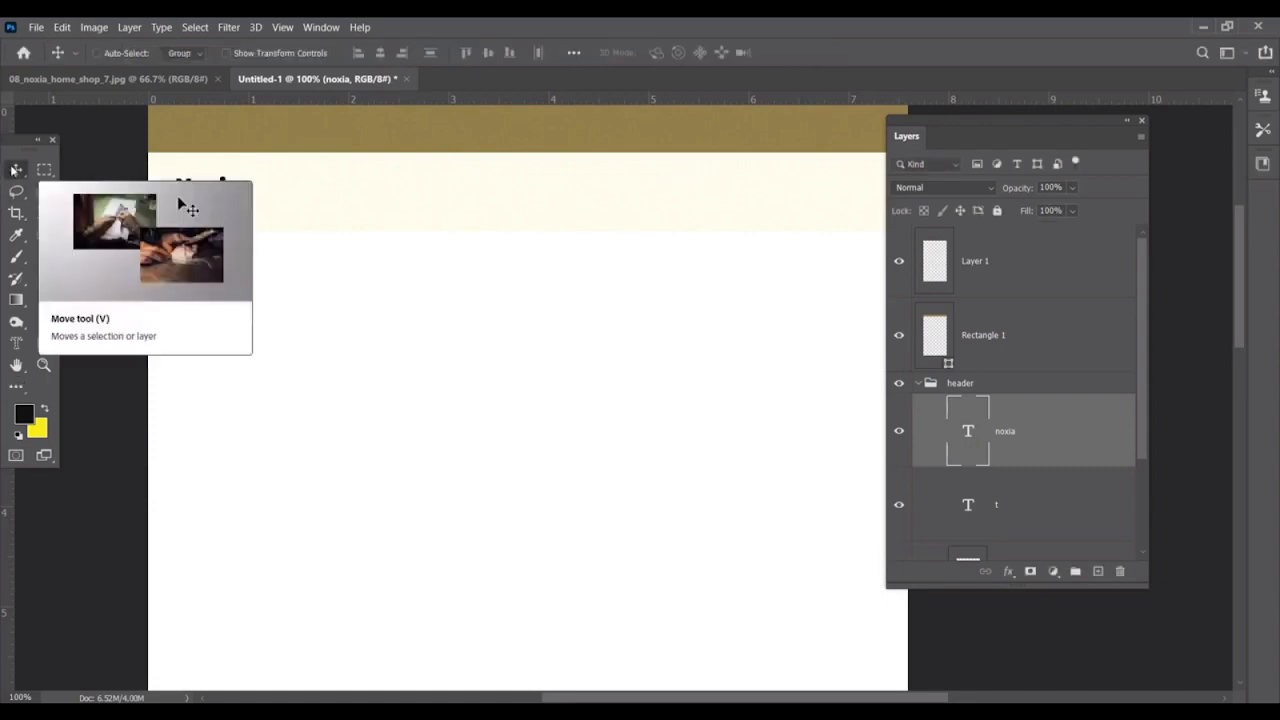
Examine the dot after the logo in the Noxia reference image and add an empty layer above the noxia text in the header group.
left_click(110, 78)
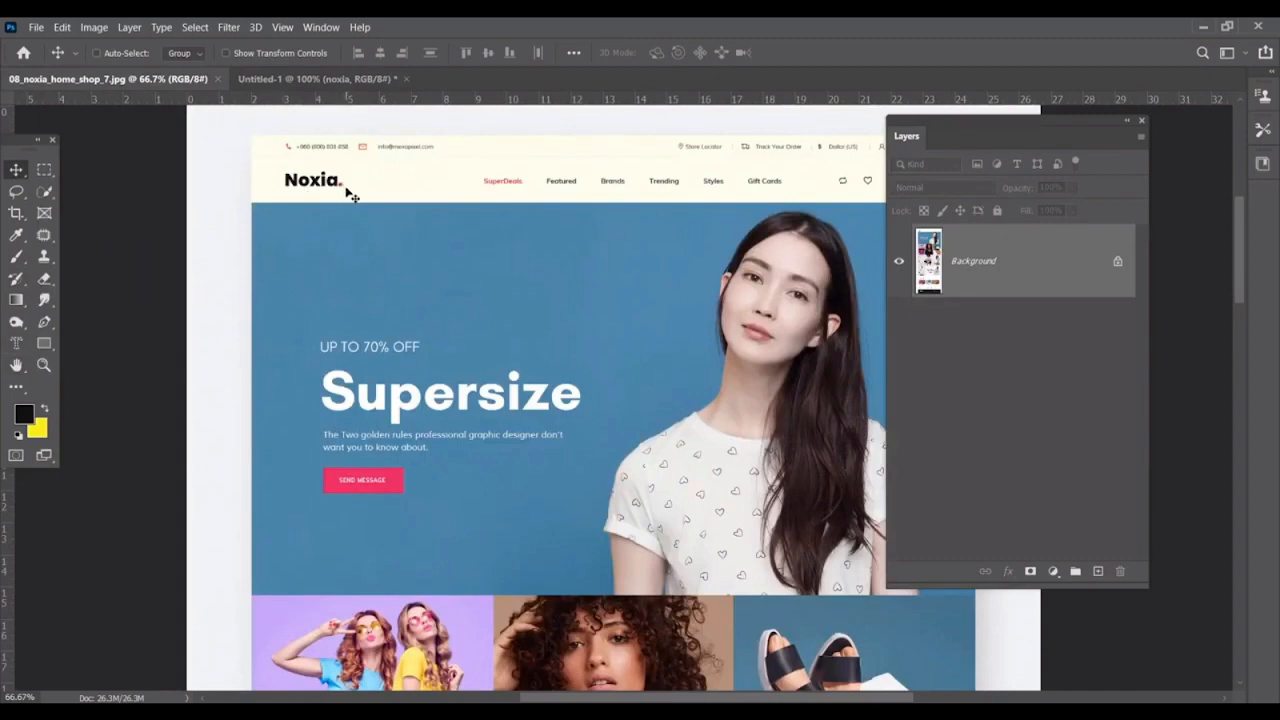
key("ctrl+plus")
key("ctrl+plus")
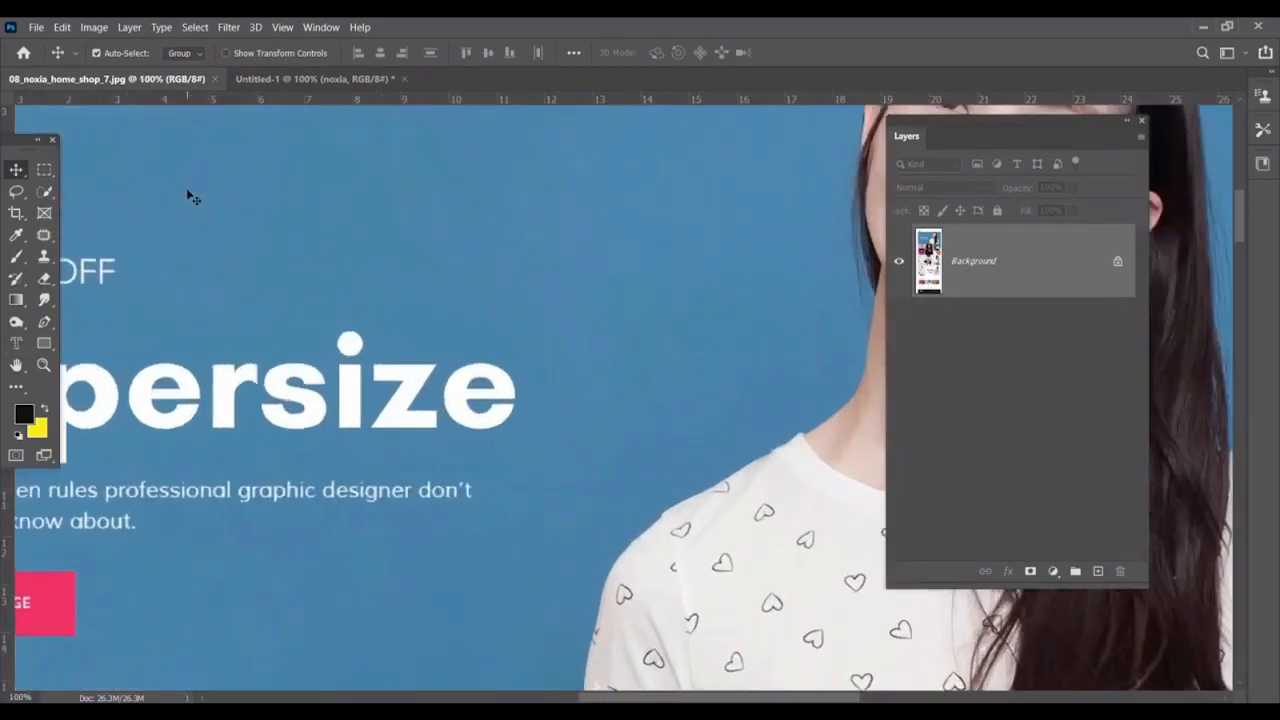
left_click_drag(241, 211, 540, 474)
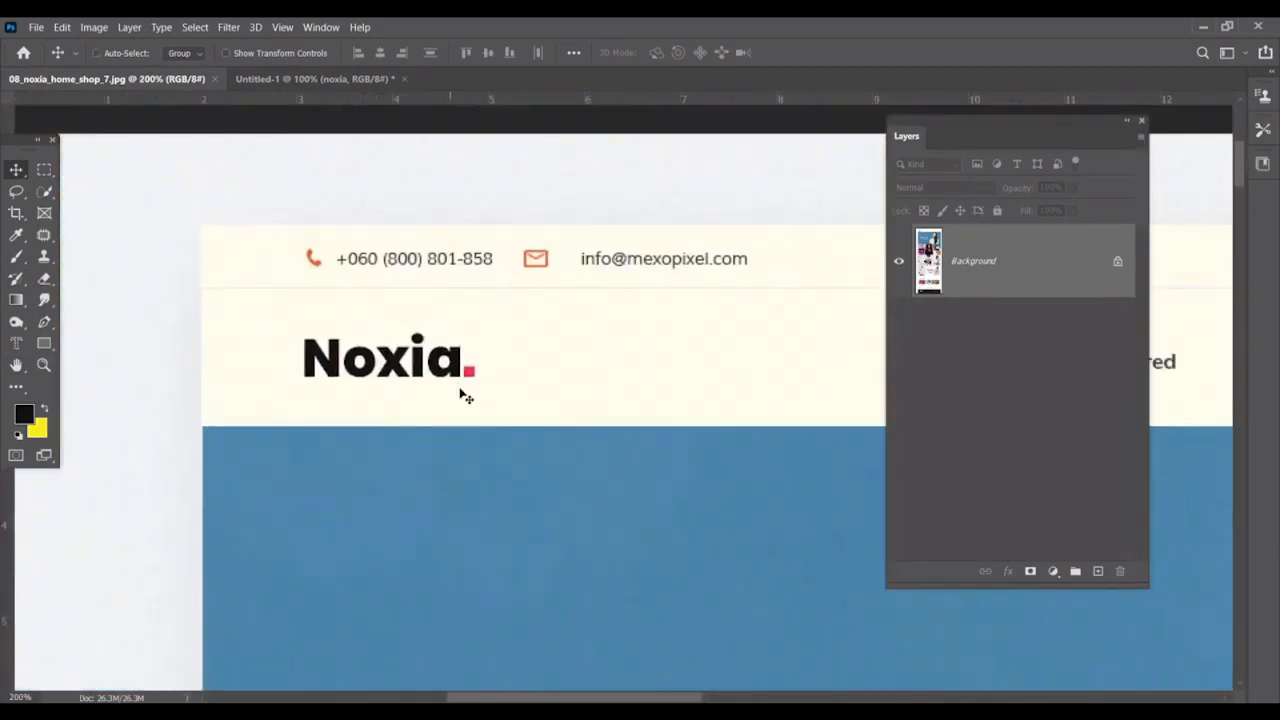
left_click(318, 79)
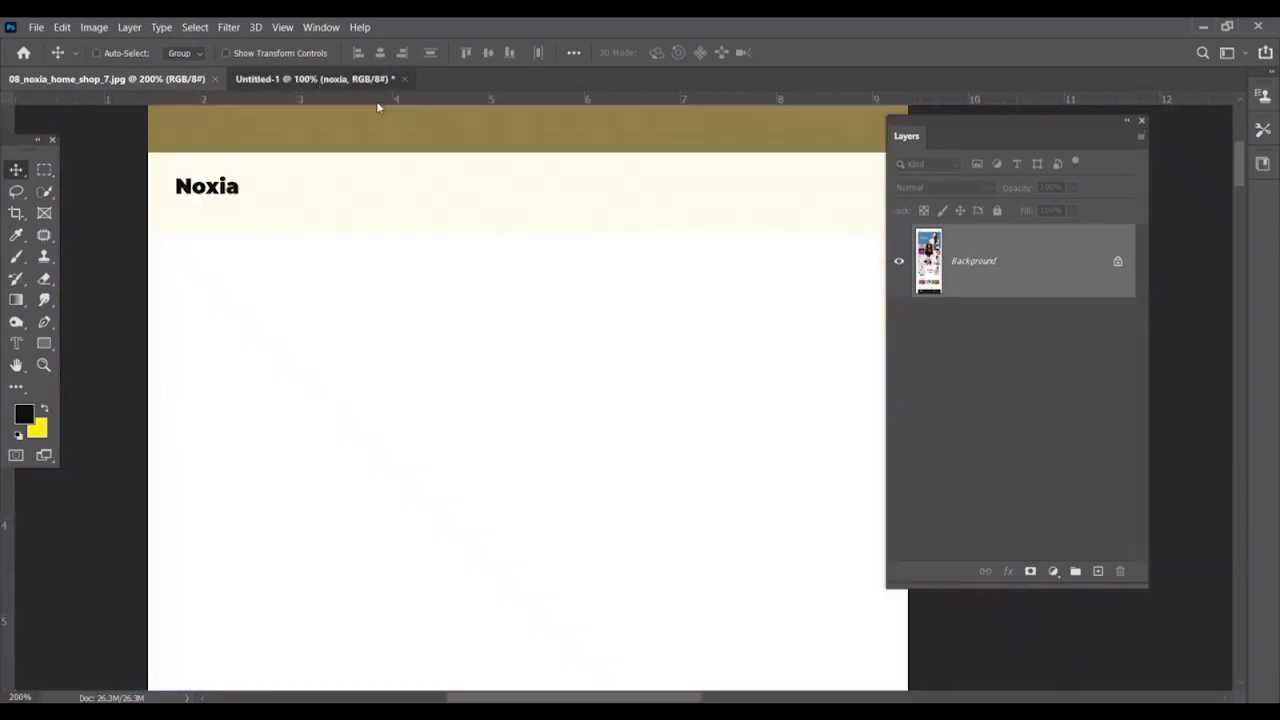
left_click(1098, 571)
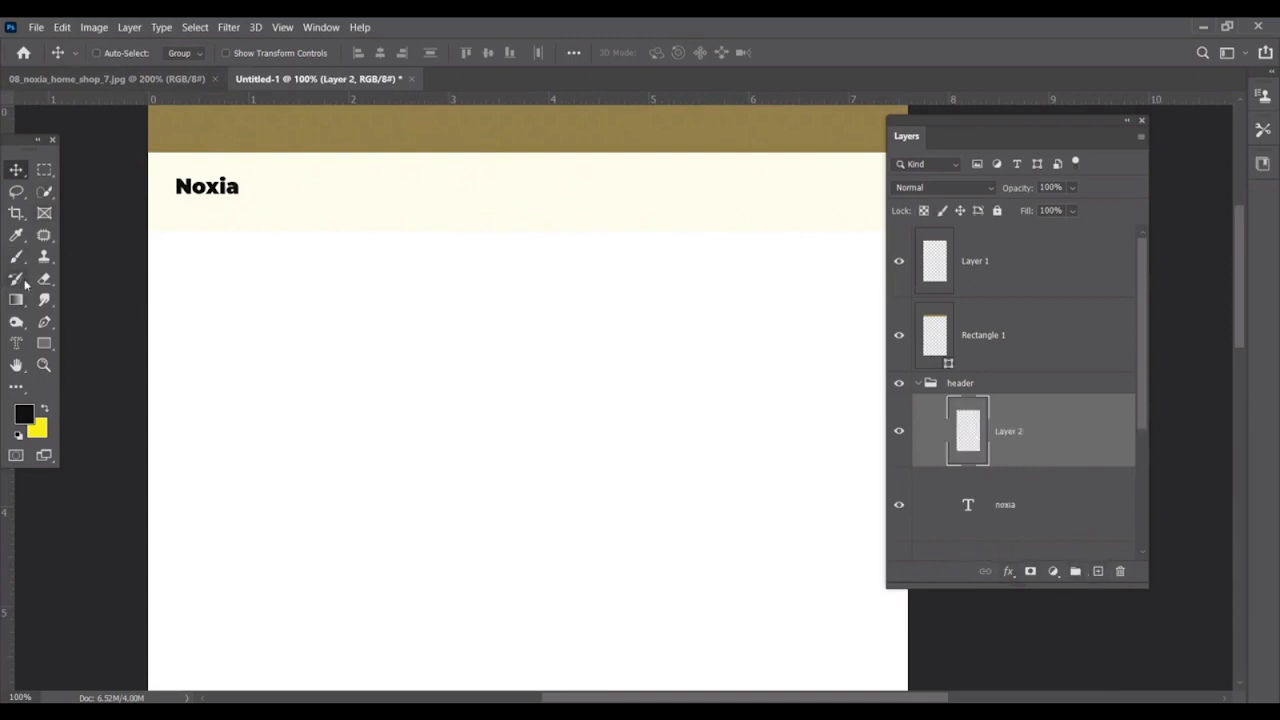
left_click(16, 256)
left_click(124, 53)
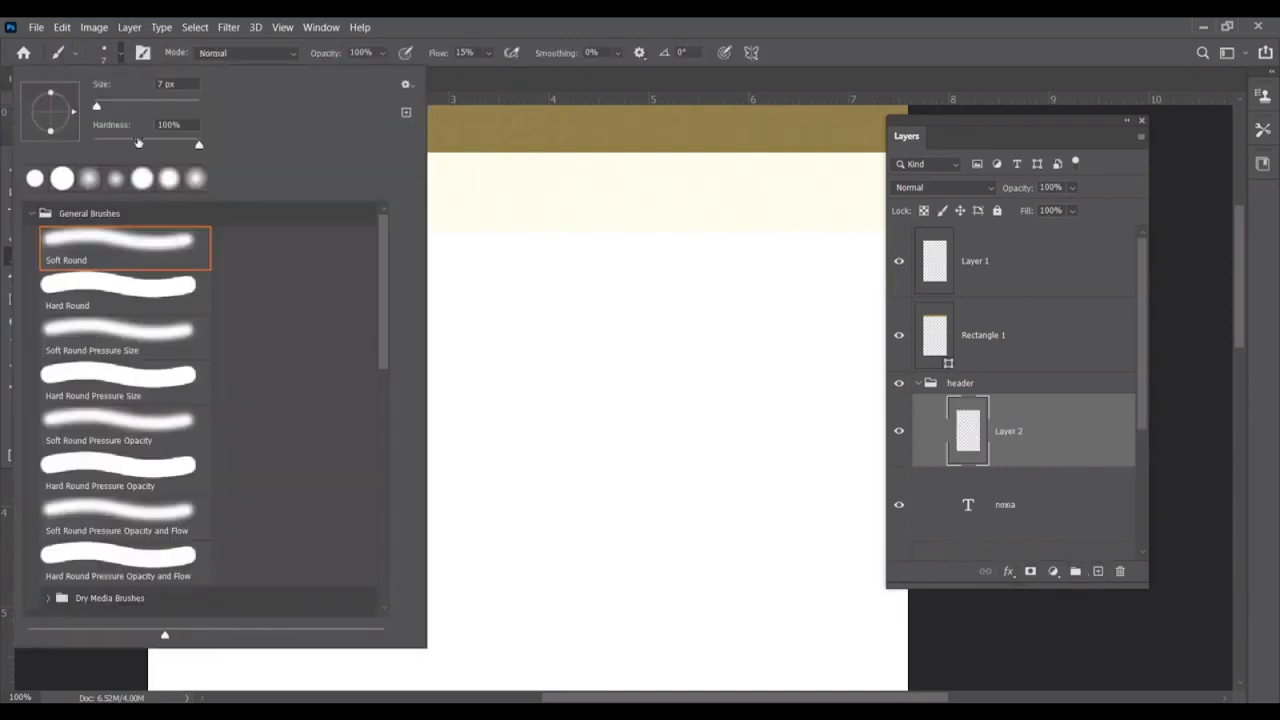
scroll(382, 332, "down", 1)
scroll(384, 263, "up", 1)
left_click(28, 213)
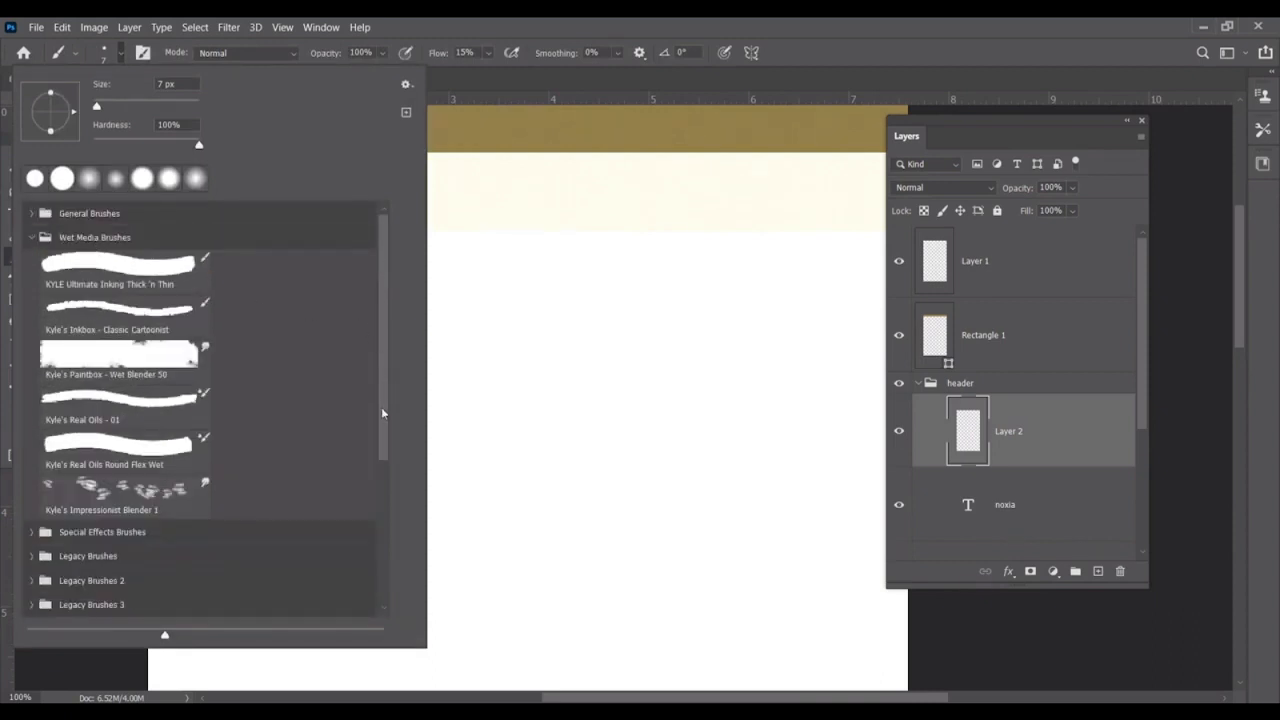
left_click(31, 237)
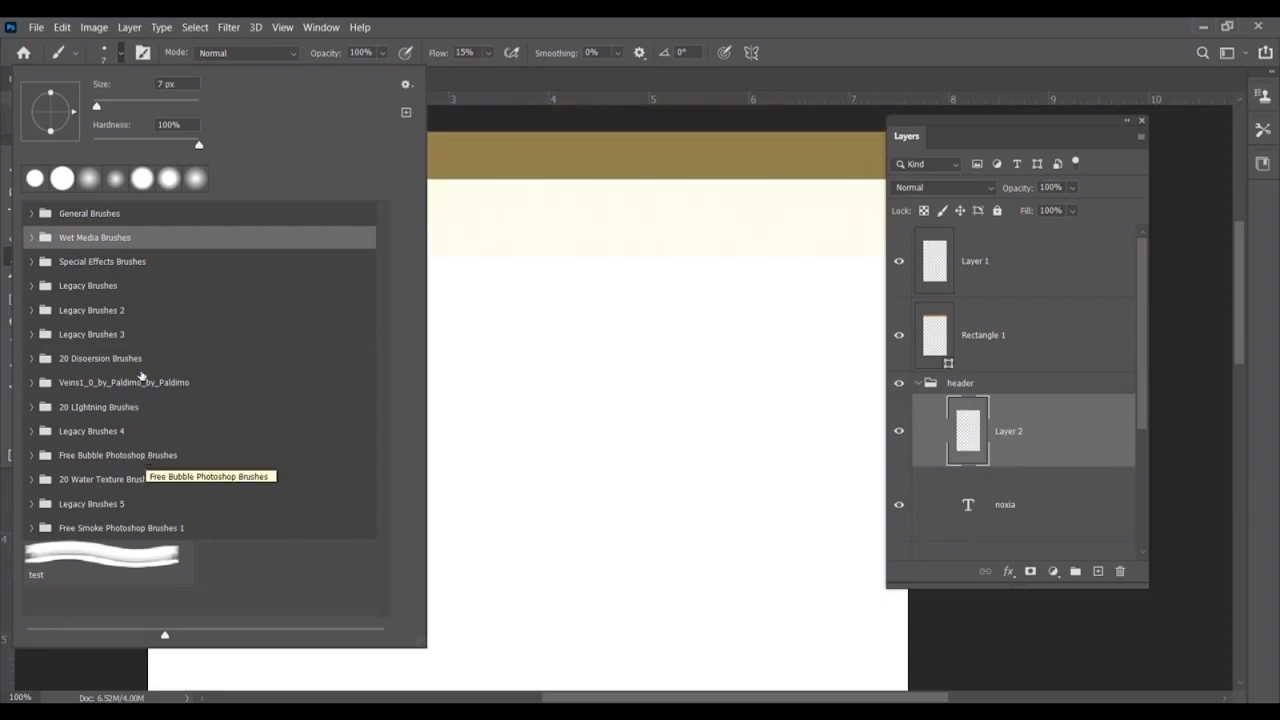
left_click(33, 213)
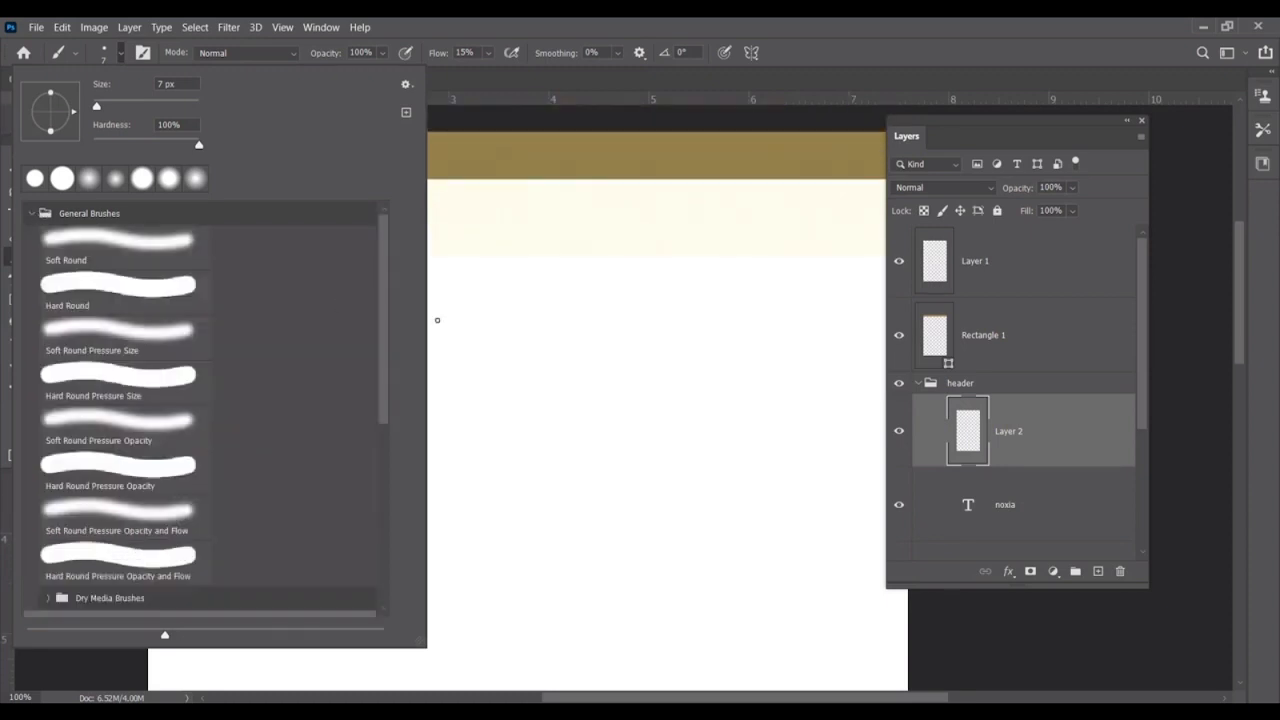
mouse_move(385, 308)
left_mouse_down()
mouse_move(416, 496)
mouse_move(416, 300)
left_mouse_up()
left_click(33, 215)
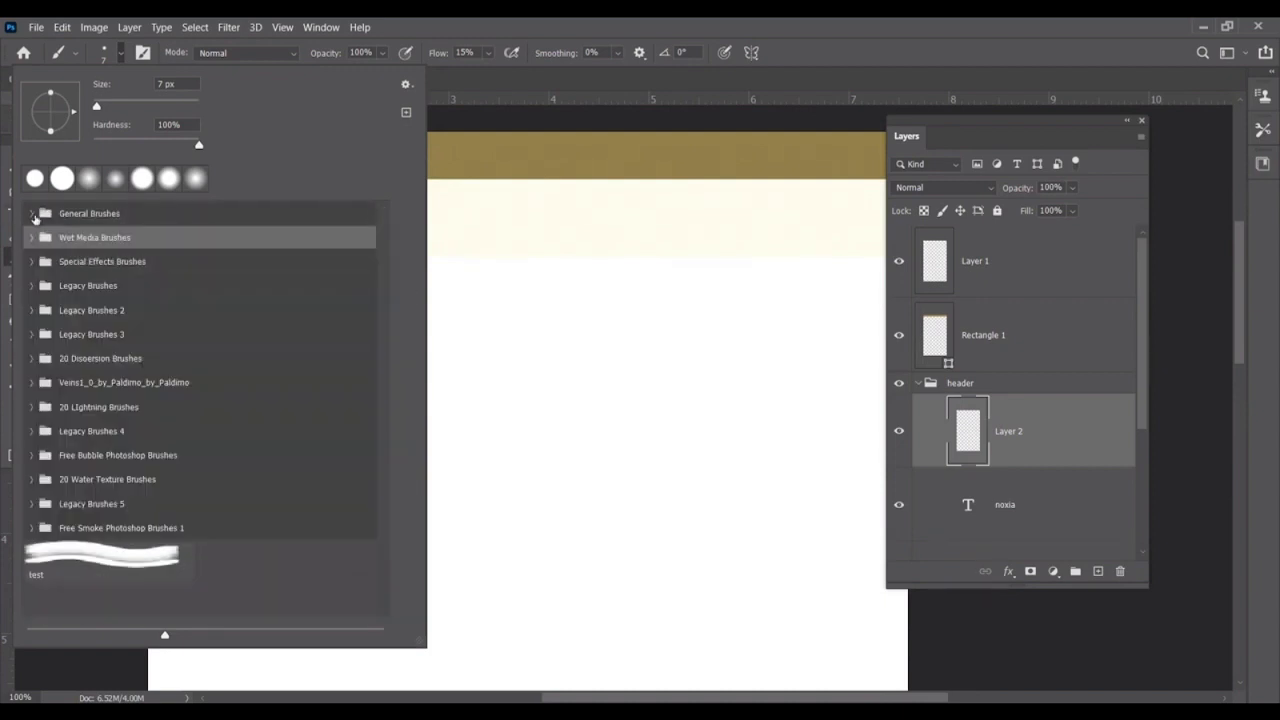
left_click(445, 91)
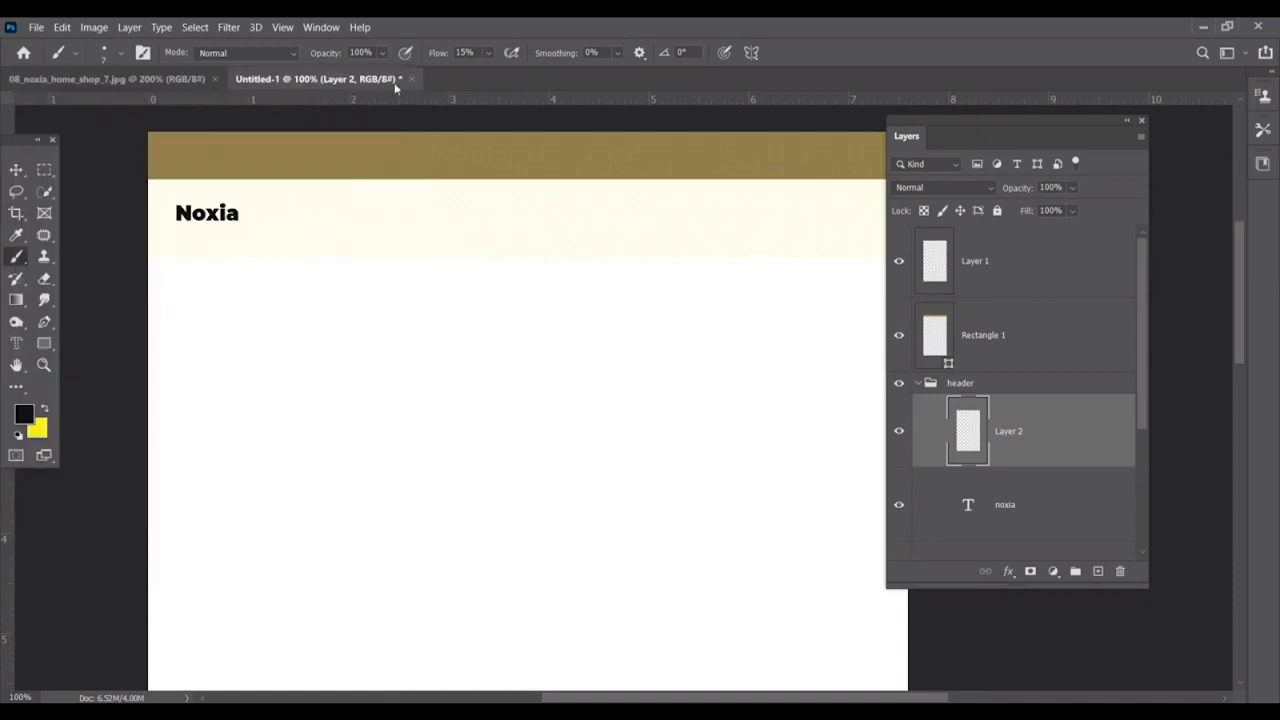
Draw a small rectangle shape about 6 px wide at the baseline just after the Noxia text and set its height to 6 px.
left_click(44, 343)
left_click(81, 347)
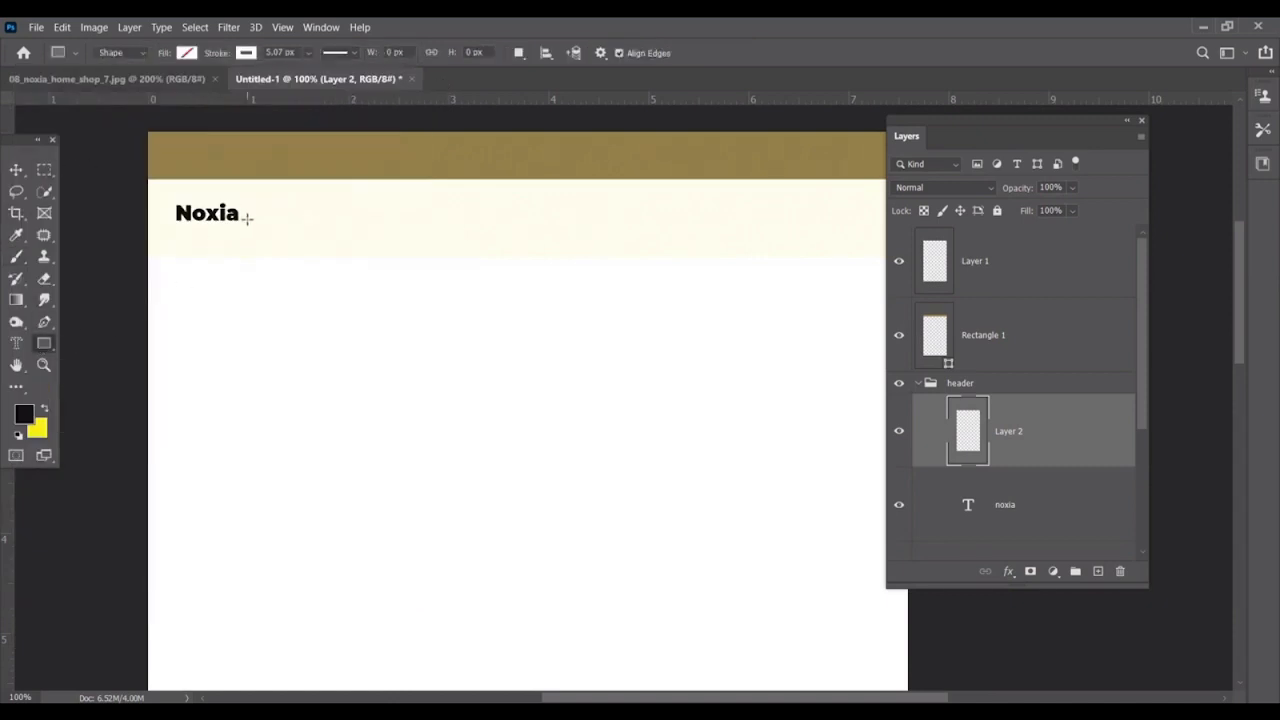
scroll(247, 222, "up", 2)
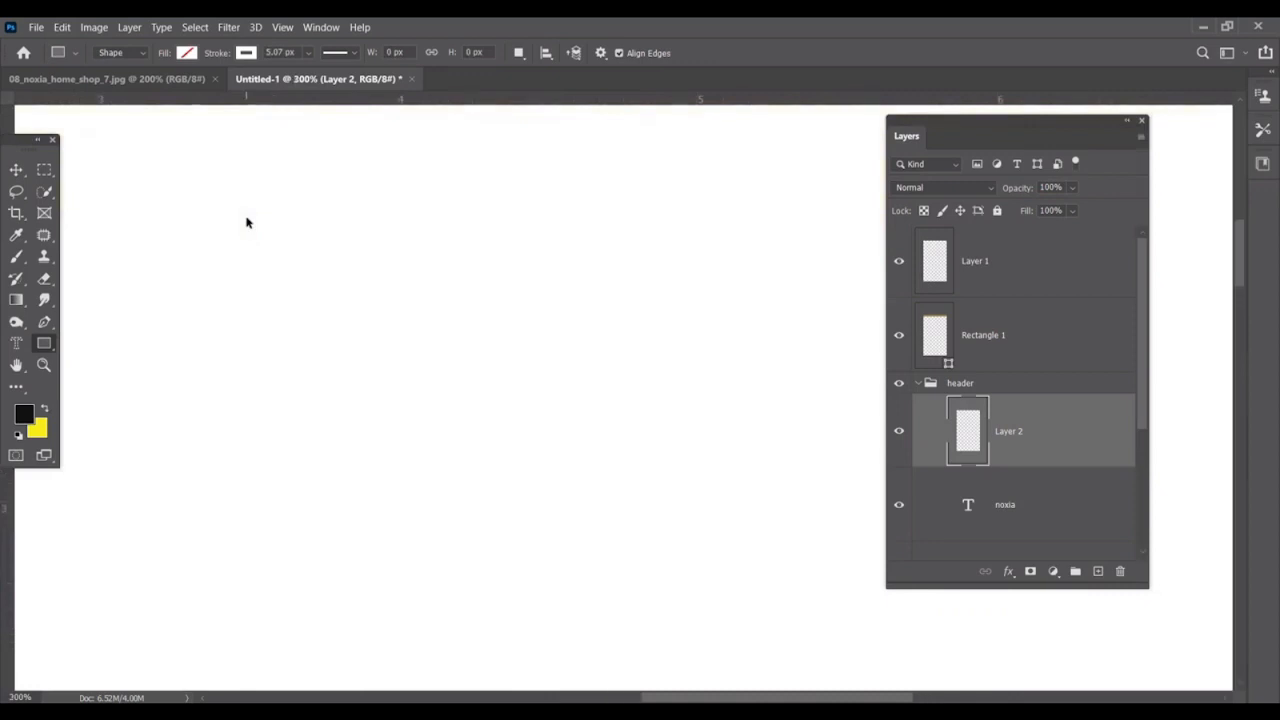
left_click_drag(223, 331, 480, 366)
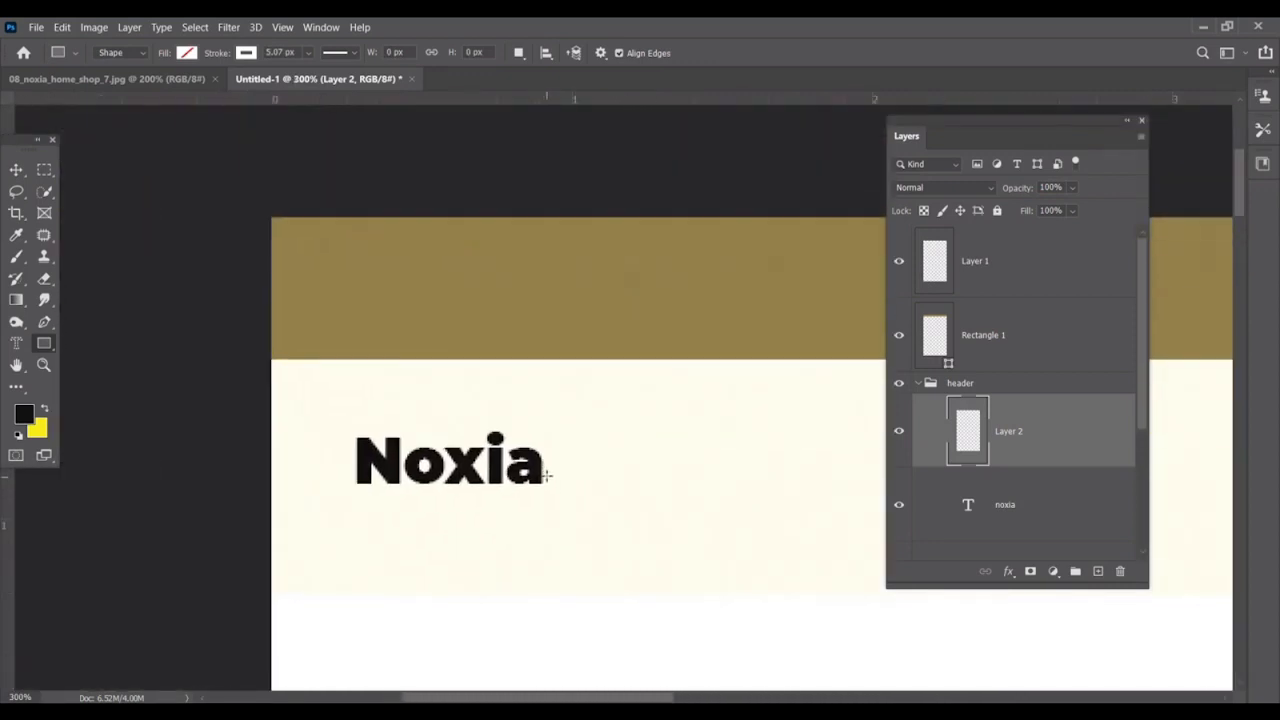
left_click_drag(549, 476, 560, 486)
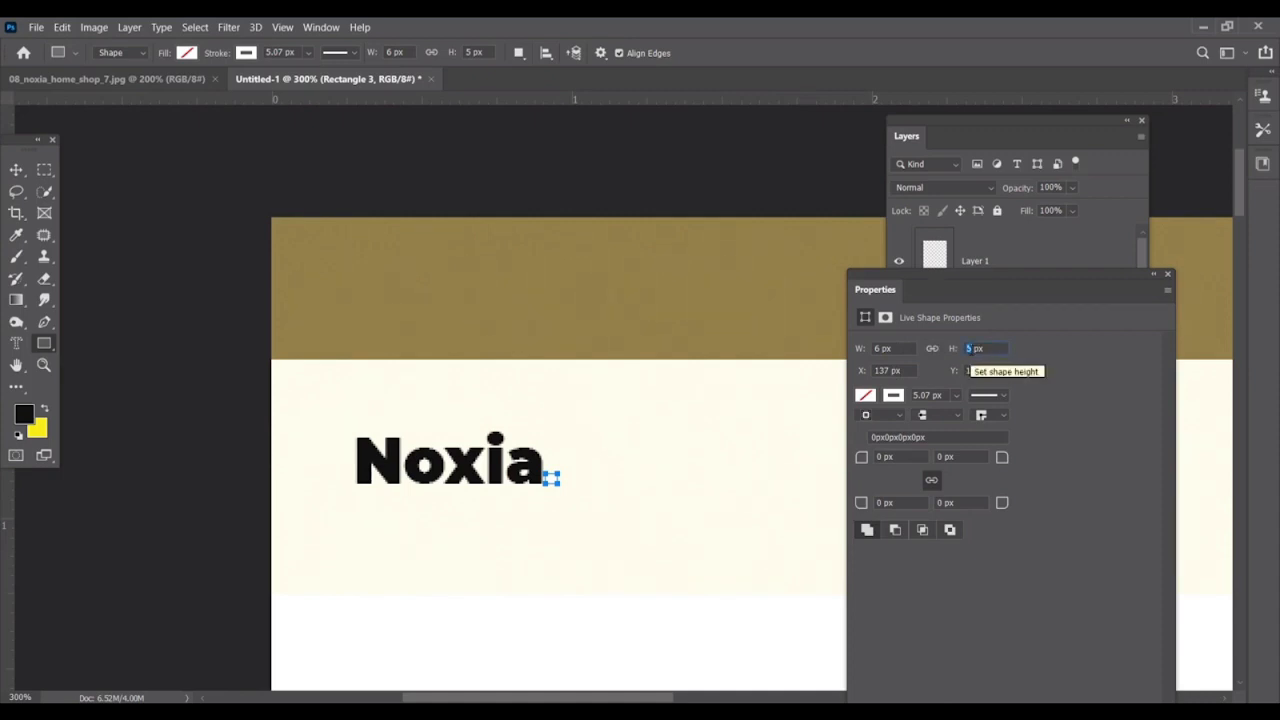
type("6")
key("Return")
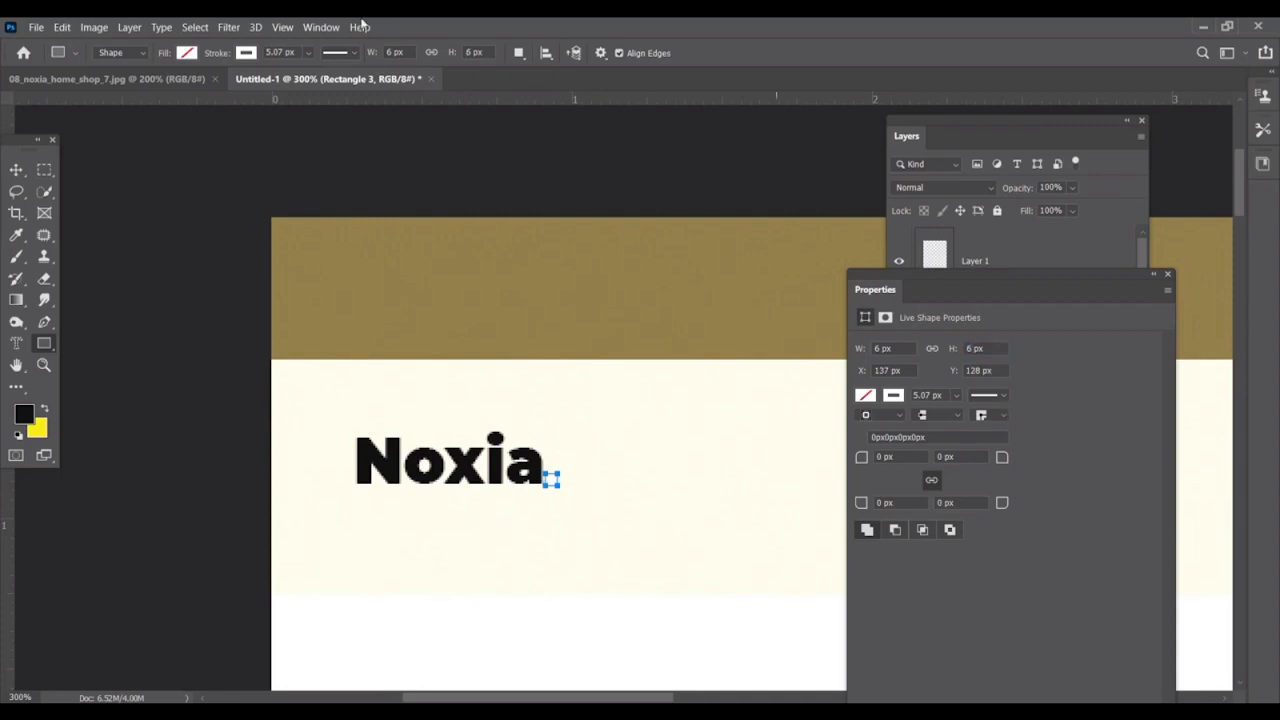
Fill the small square after the Noxia text with the recently used pink and remove its stroke.
left_click(185, 53)
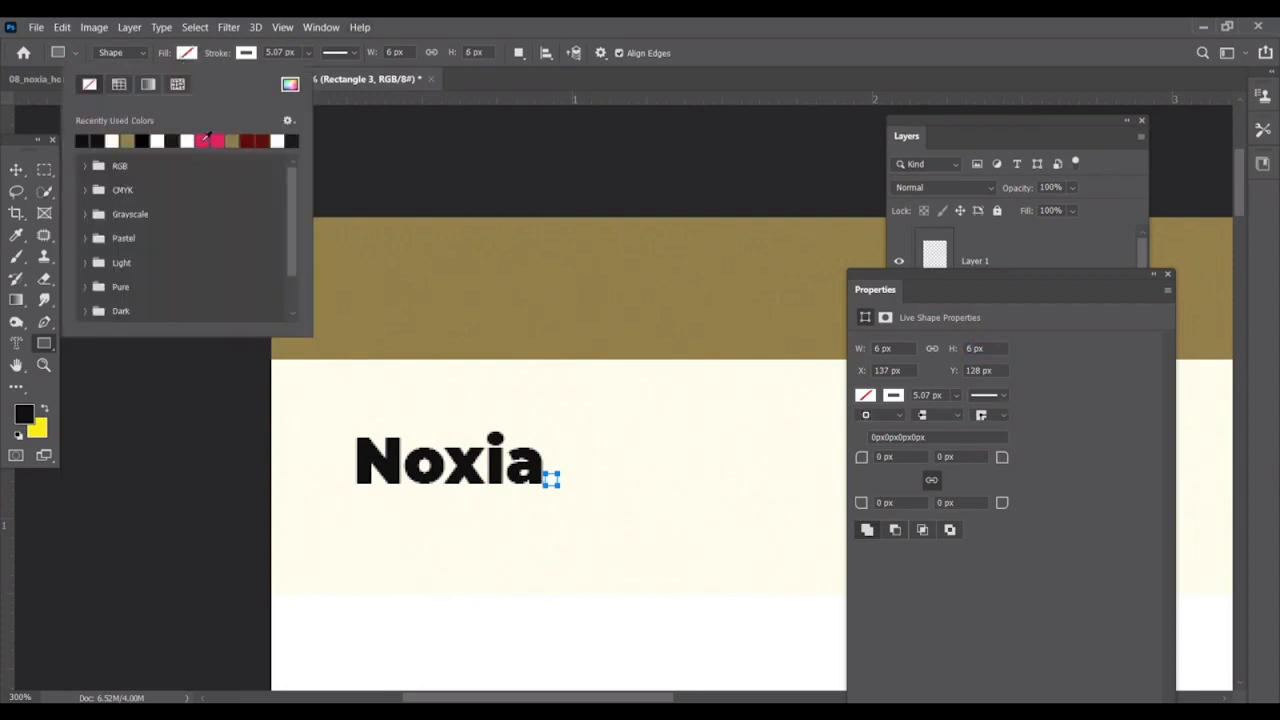
left_click(208, 138)
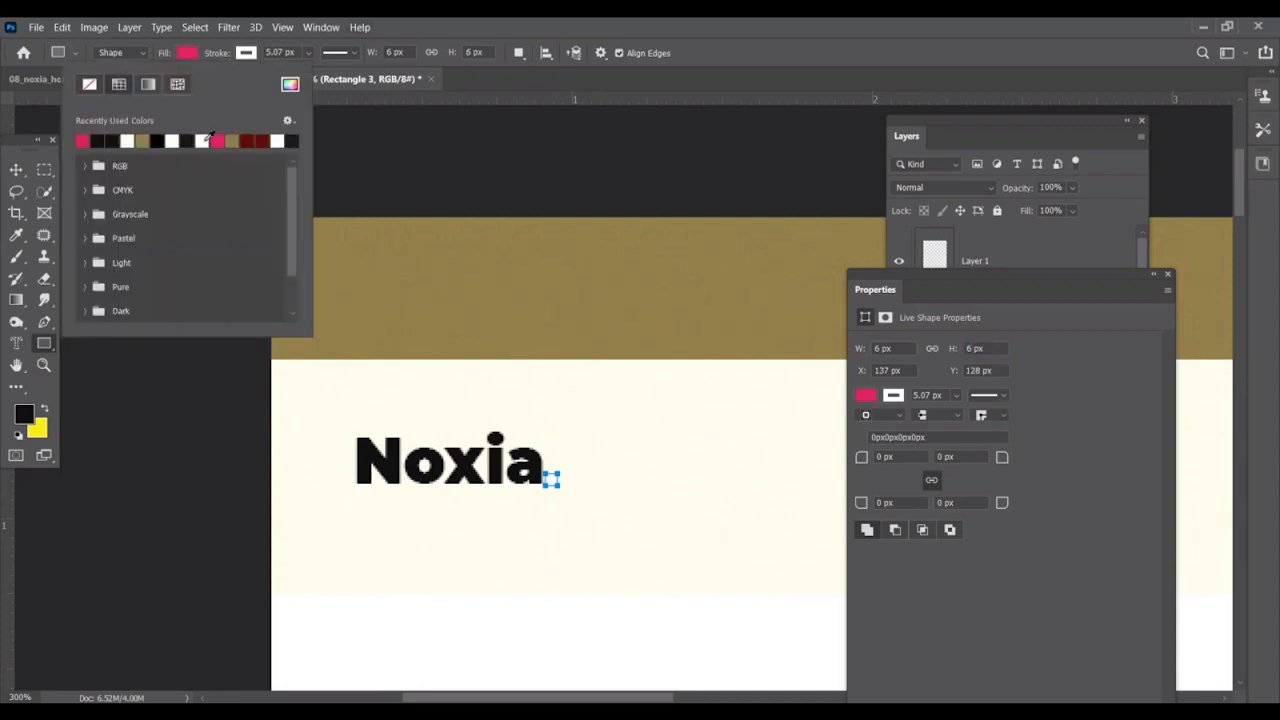
left_click(17, 170)
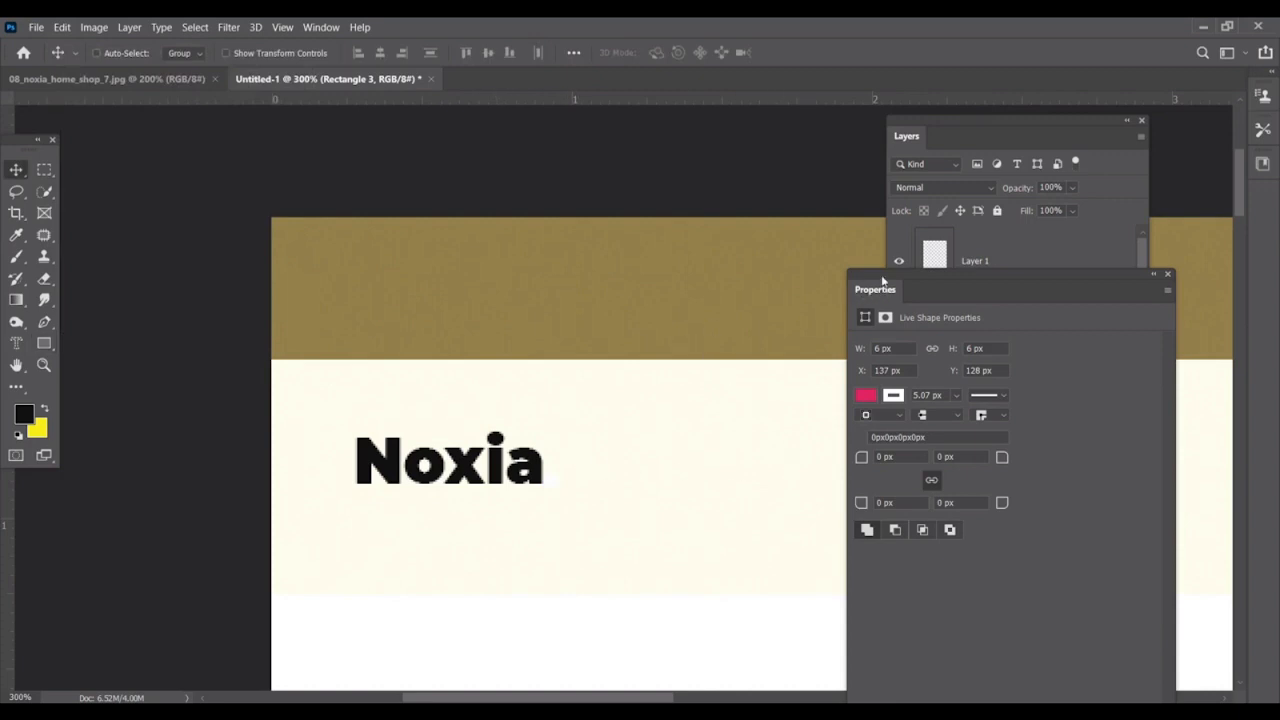
left_click_drag(882, 282, 733, 240)
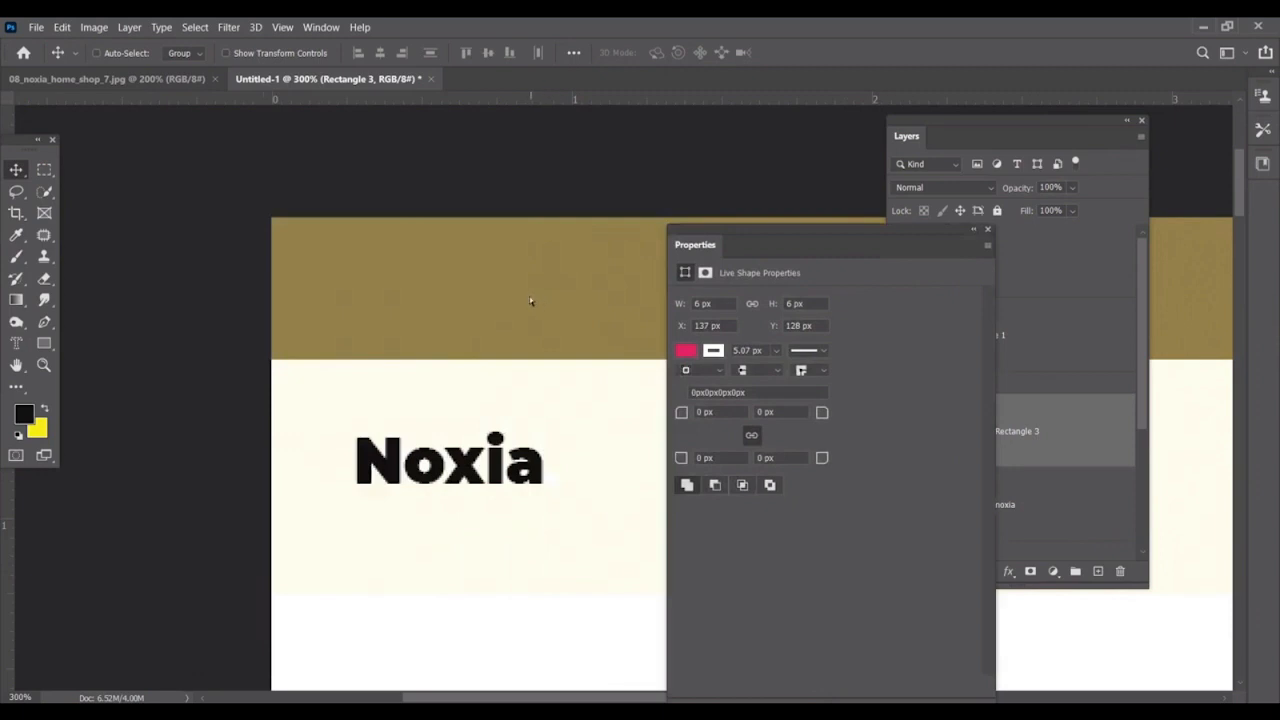
key("a")
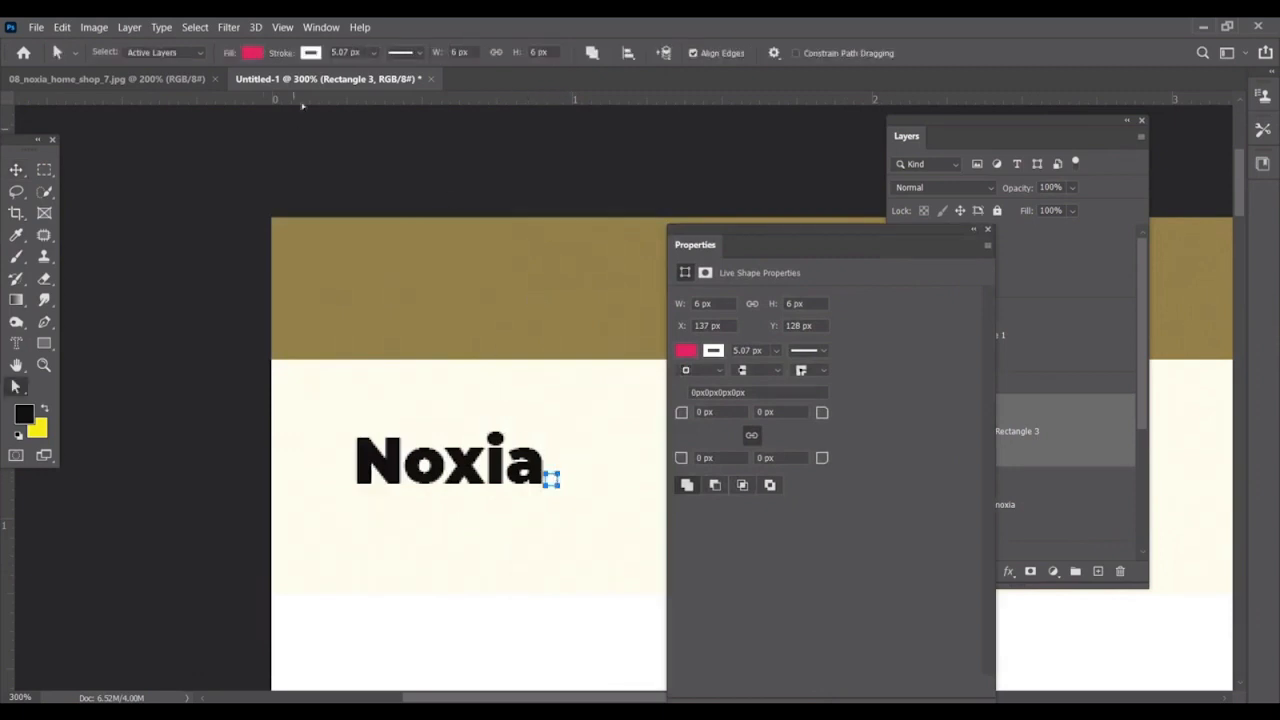
left_click(310, 54)
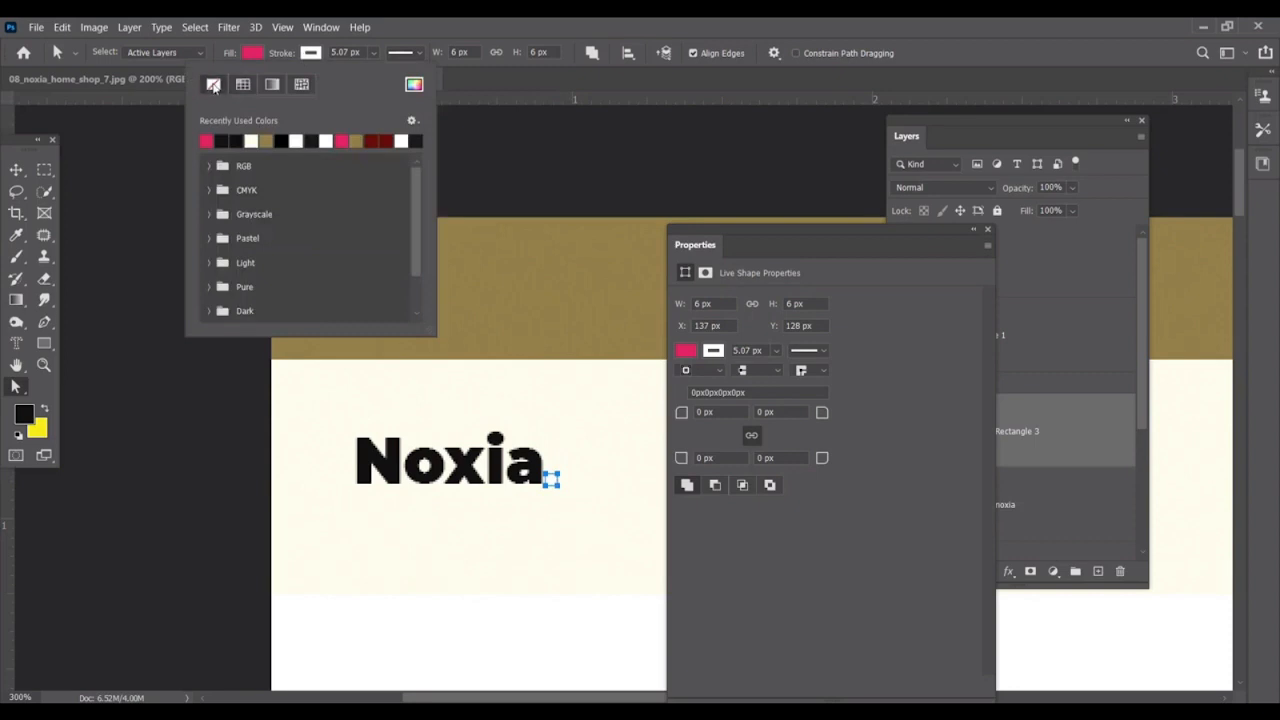
left_click(213, 86)
left_click(16, 170)
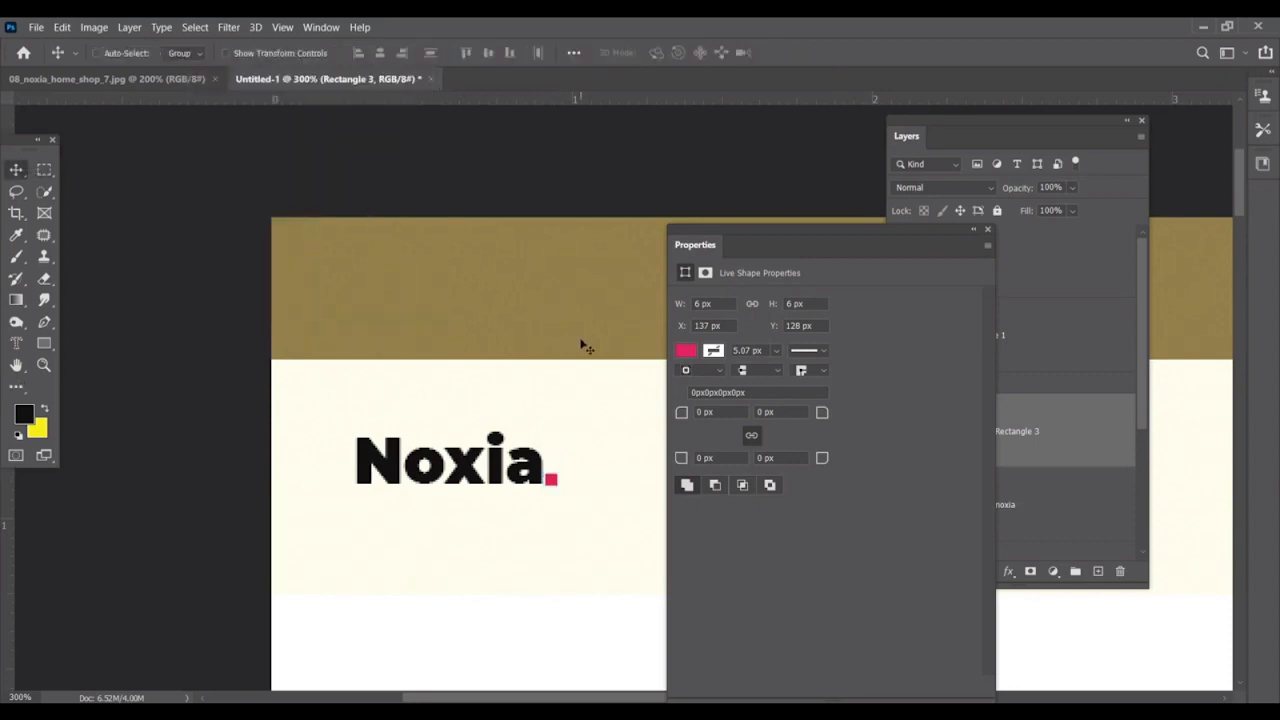
Shift the pink square up 1 px to align with the Noxia text's baseline and close its shape properties.
key("ctrl+plus")
key("ctrl+plus")
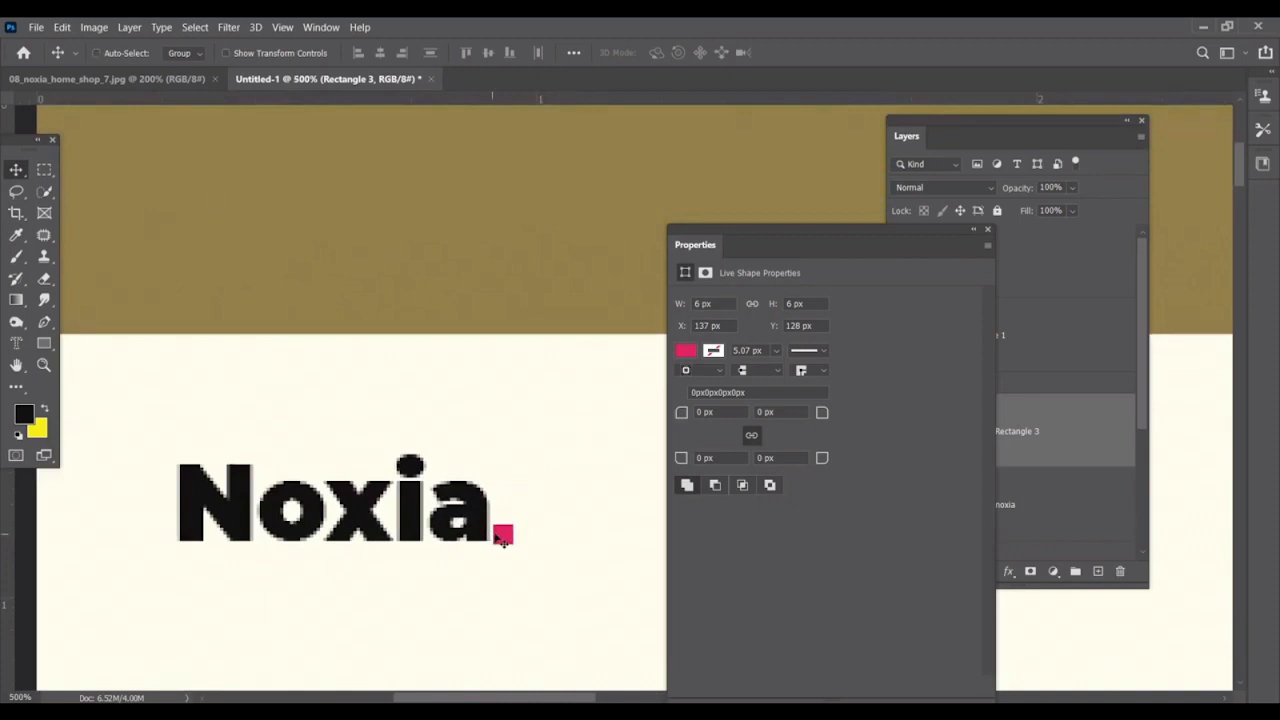
left_click_drag(498, 533, 513, 535)
key("ctrl+minus")
key("ctrl+minus")
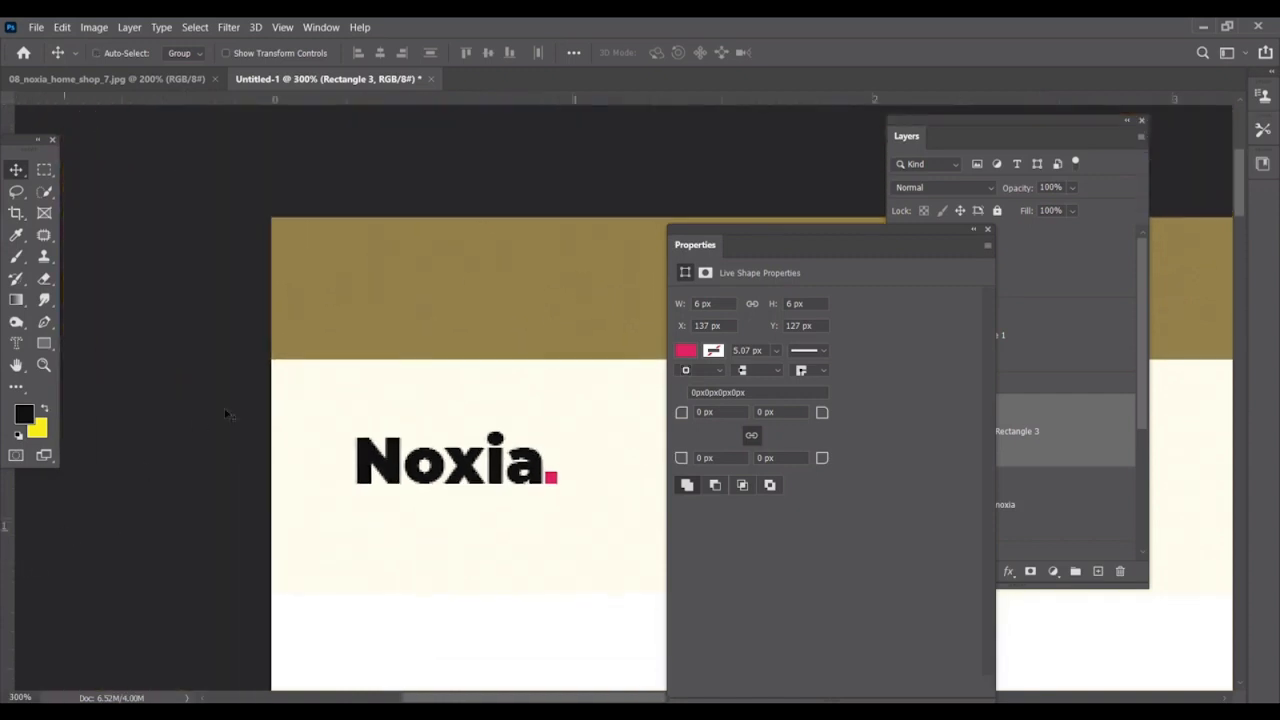
left_click(987, 230)
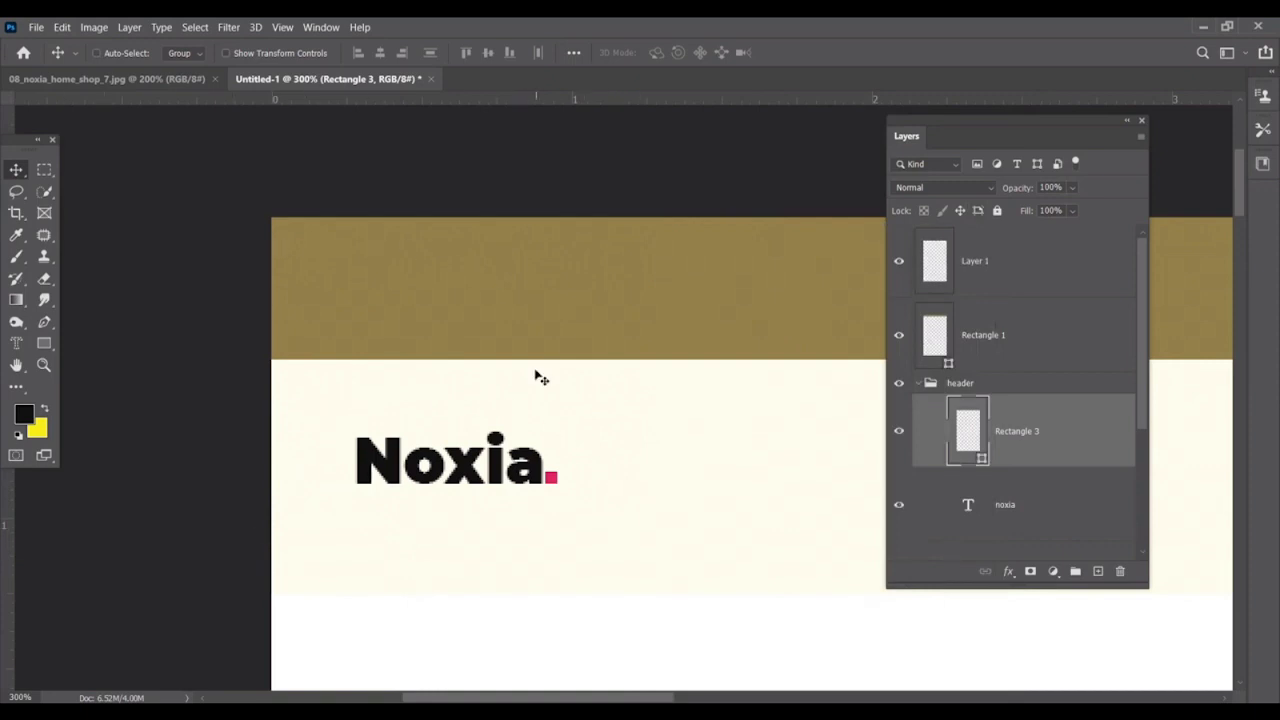
key("ctrl+minus")
key("ctrl+minus")
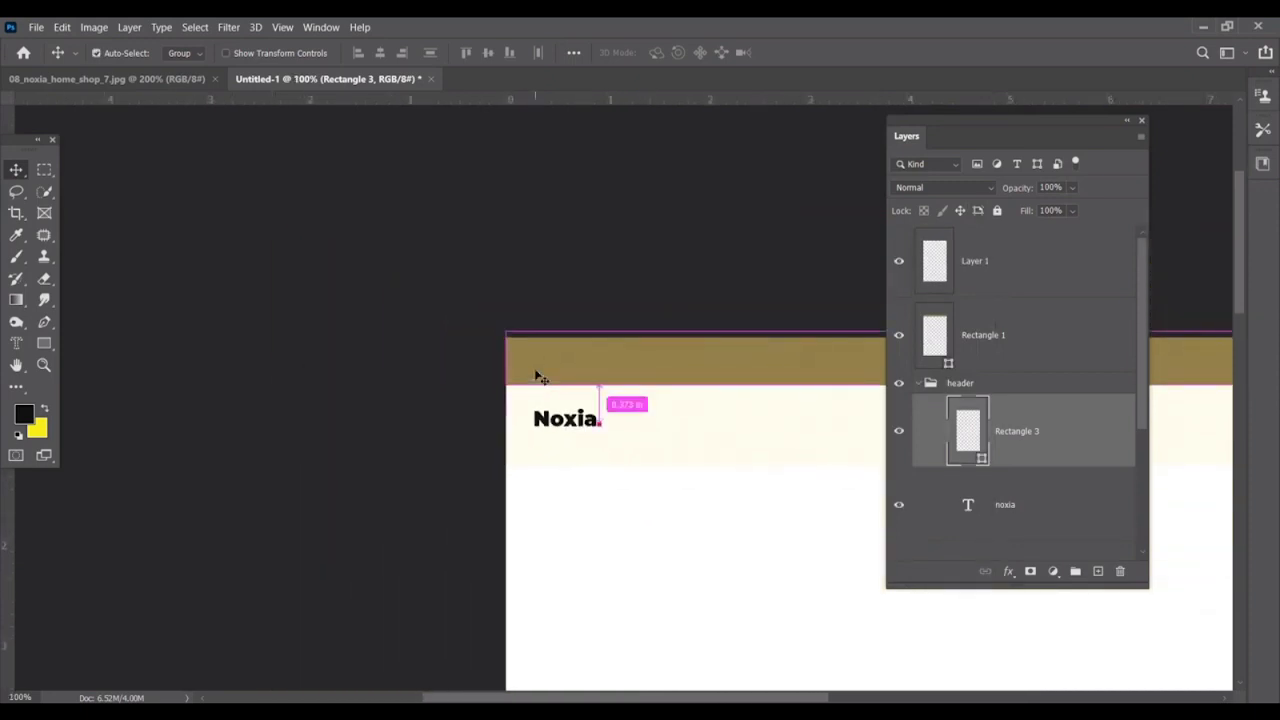
Examine the header's contact row, menu links and icons in the Noxia reference image.
key("ctrl+s")
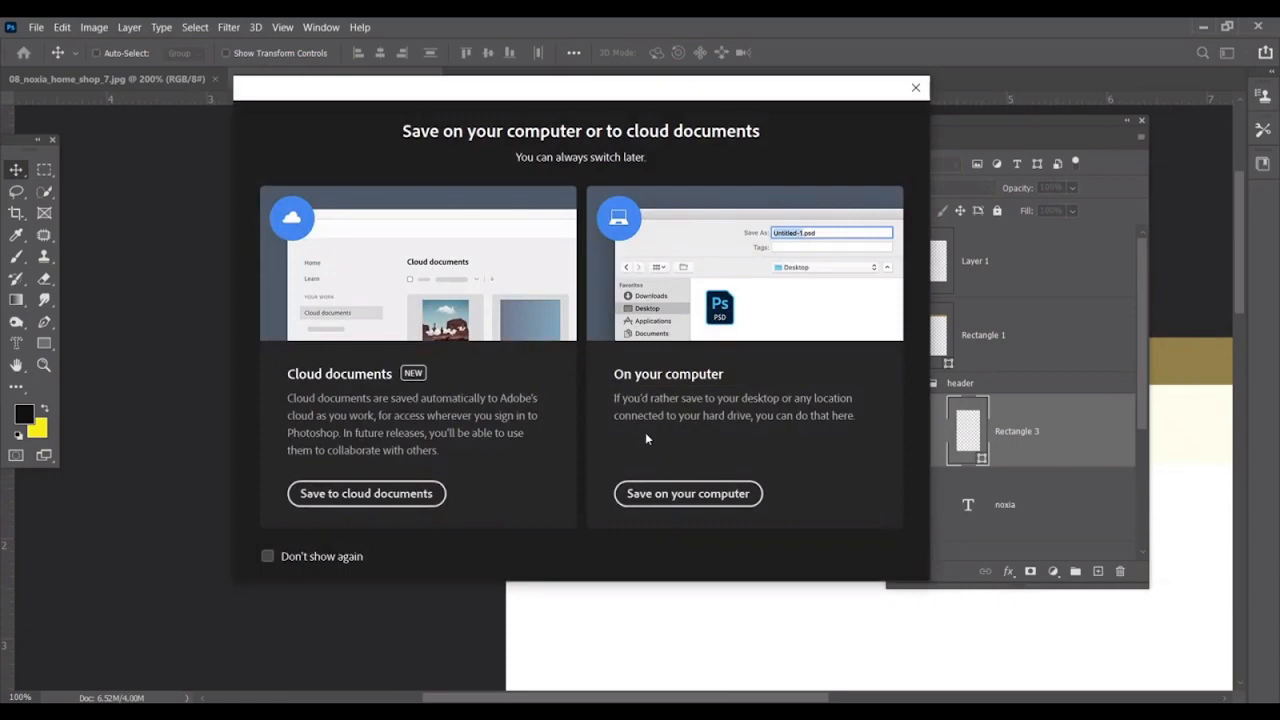
left_click(915, 87)
left_click(140, 80)
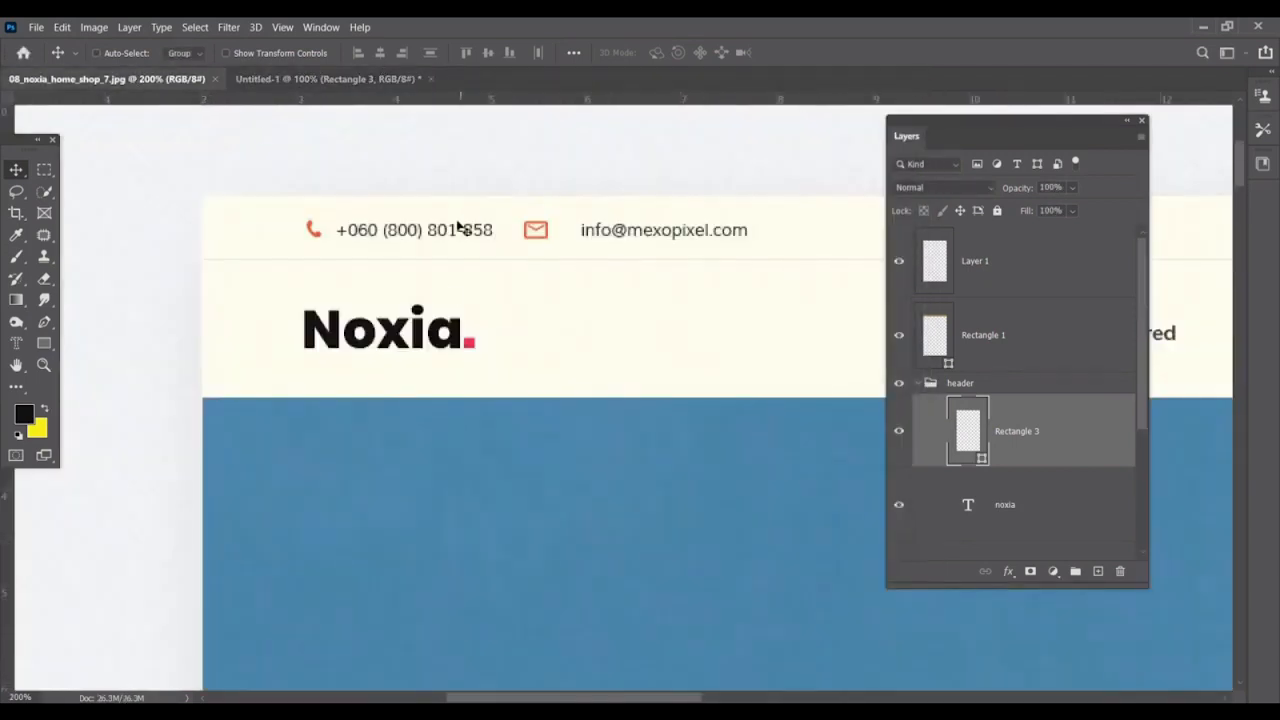
key("ctrl+minus")
key("ctrl+minus")
key("ctrl+minus")
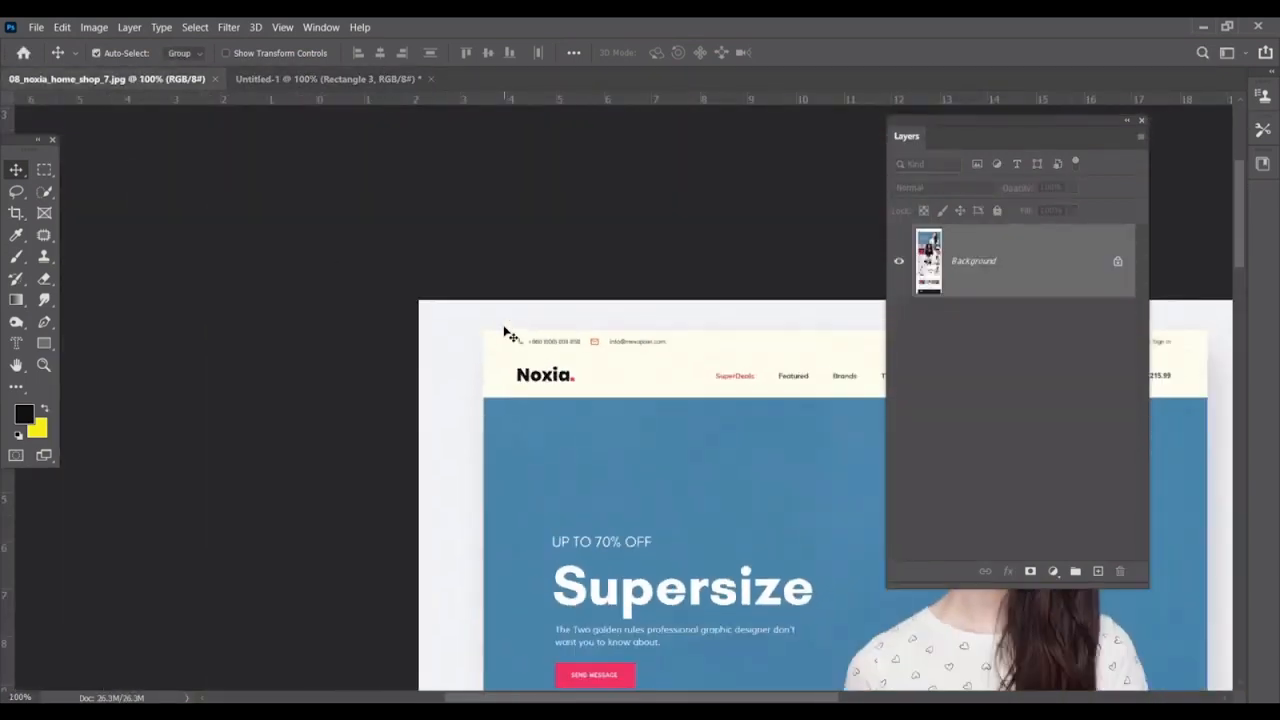
left_click_drag(614, 380, 277, 330)
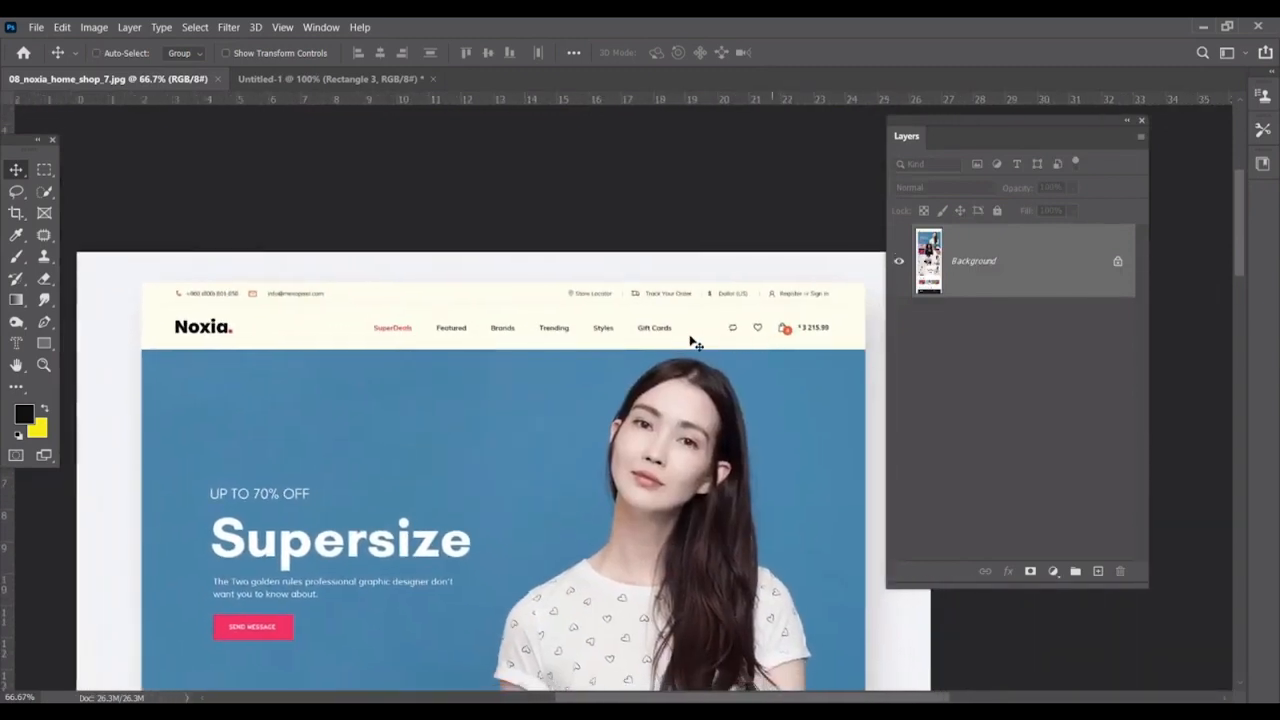
Save the page document on the computer as a Photoshop file named layout in the webdesign folder.
left_click(340, 78)
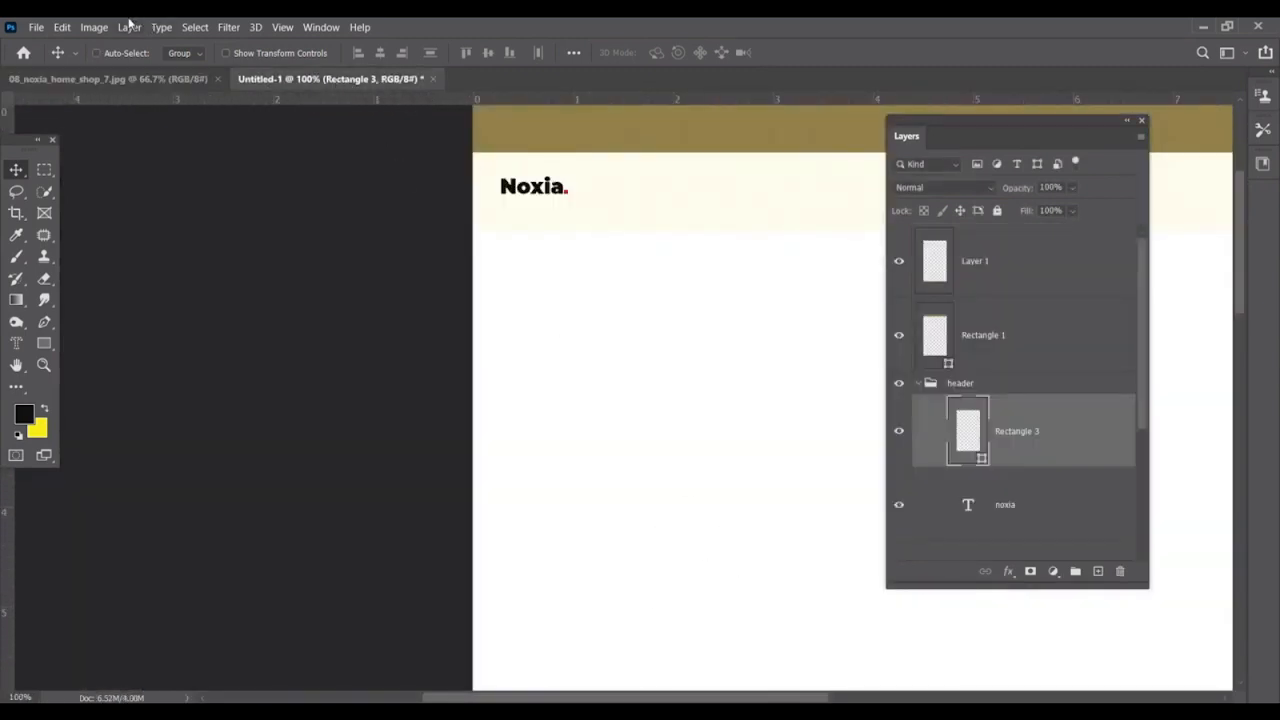
left_click(40, 28)
left_click(73, 220)
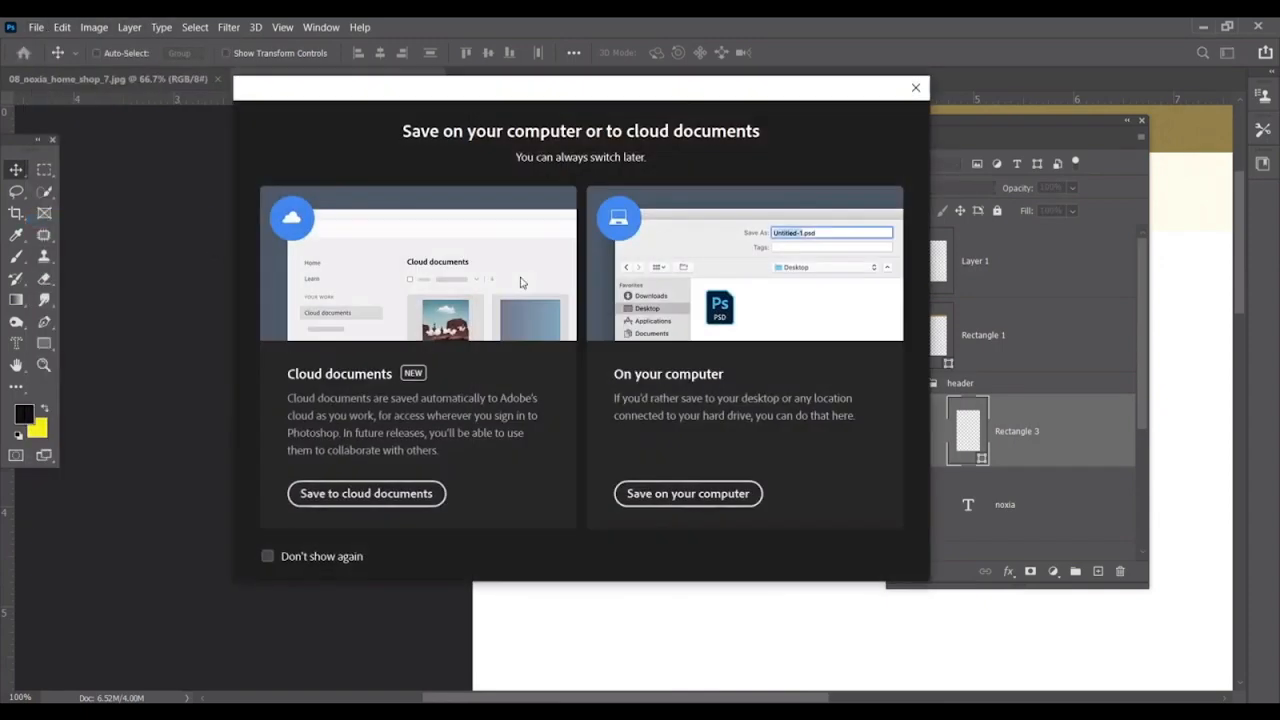
left_click(716, 494)
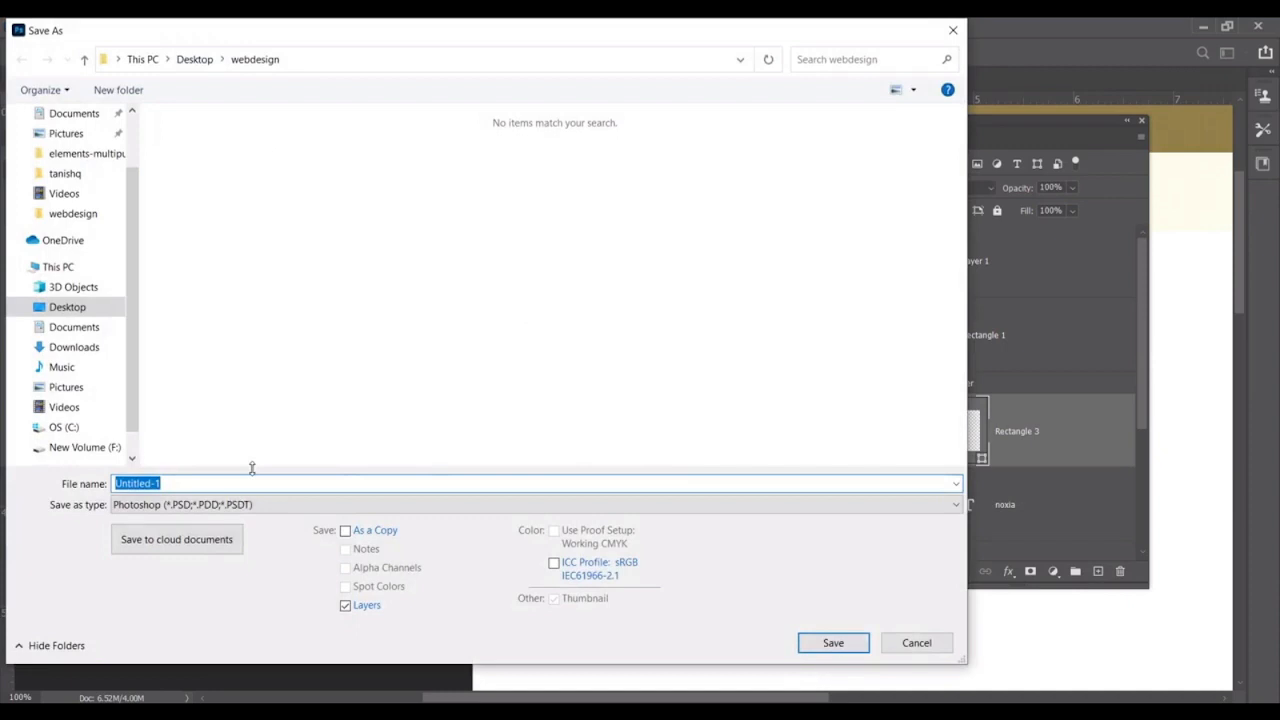
type("layout")
key("Return")
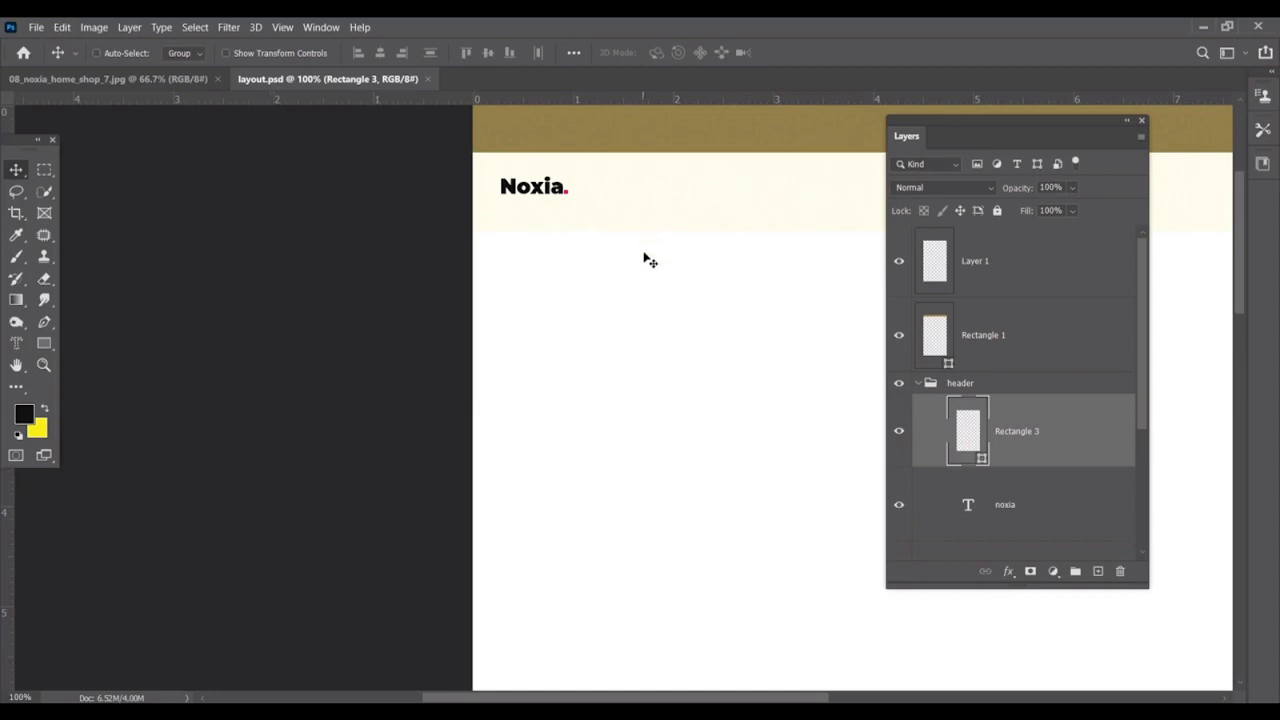
Compare the reference image's menu row with the layout and check the header group's content by hiding and showing it.
key("ctrl+Tab")
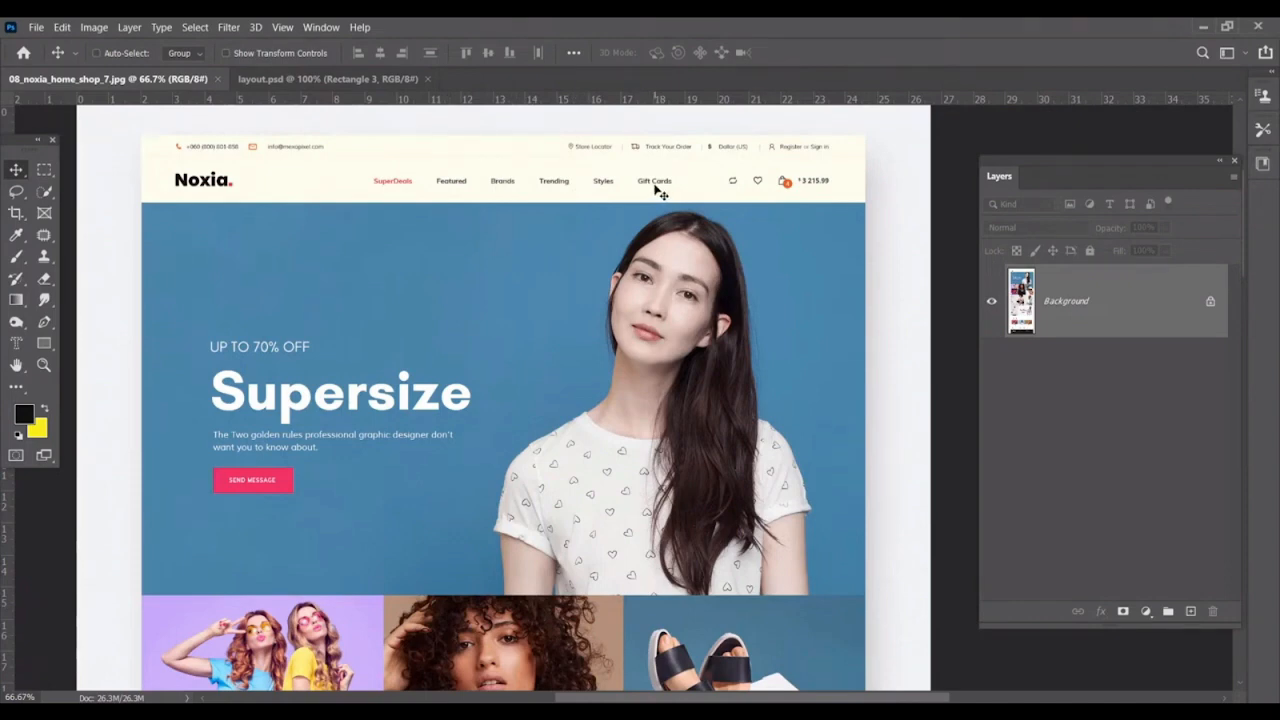
left_click(258, 80)
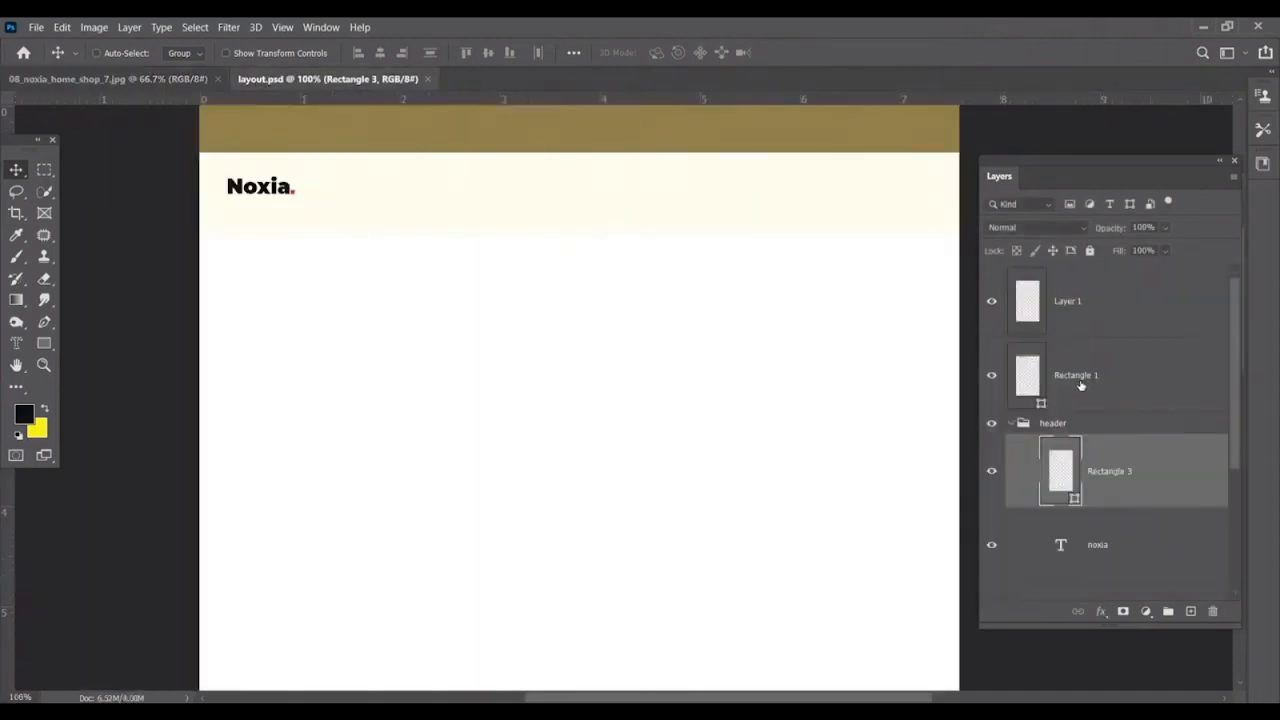
left_click(991, 423)
left_click(991, 423)
Try to place a wide paragraph text box in the cream bar beside the Noxia logo, and undo it.
key("t")
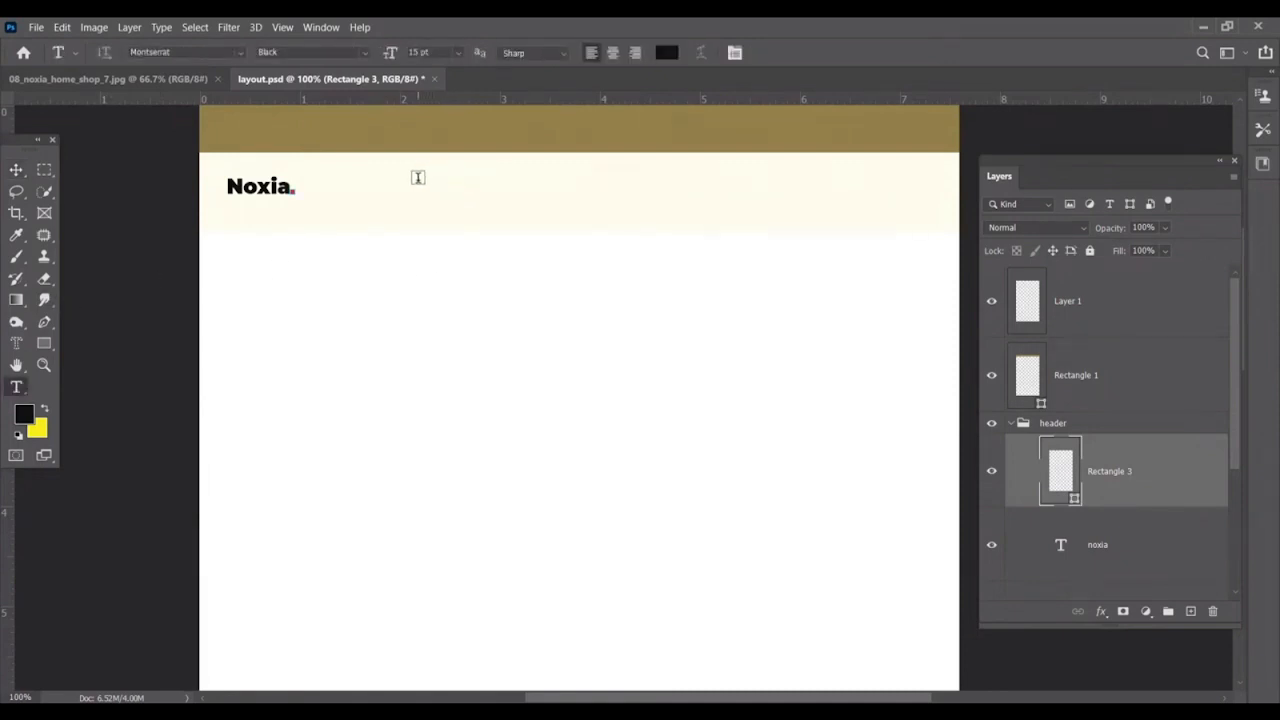
left_click_drag(418, 179, 940, 206)
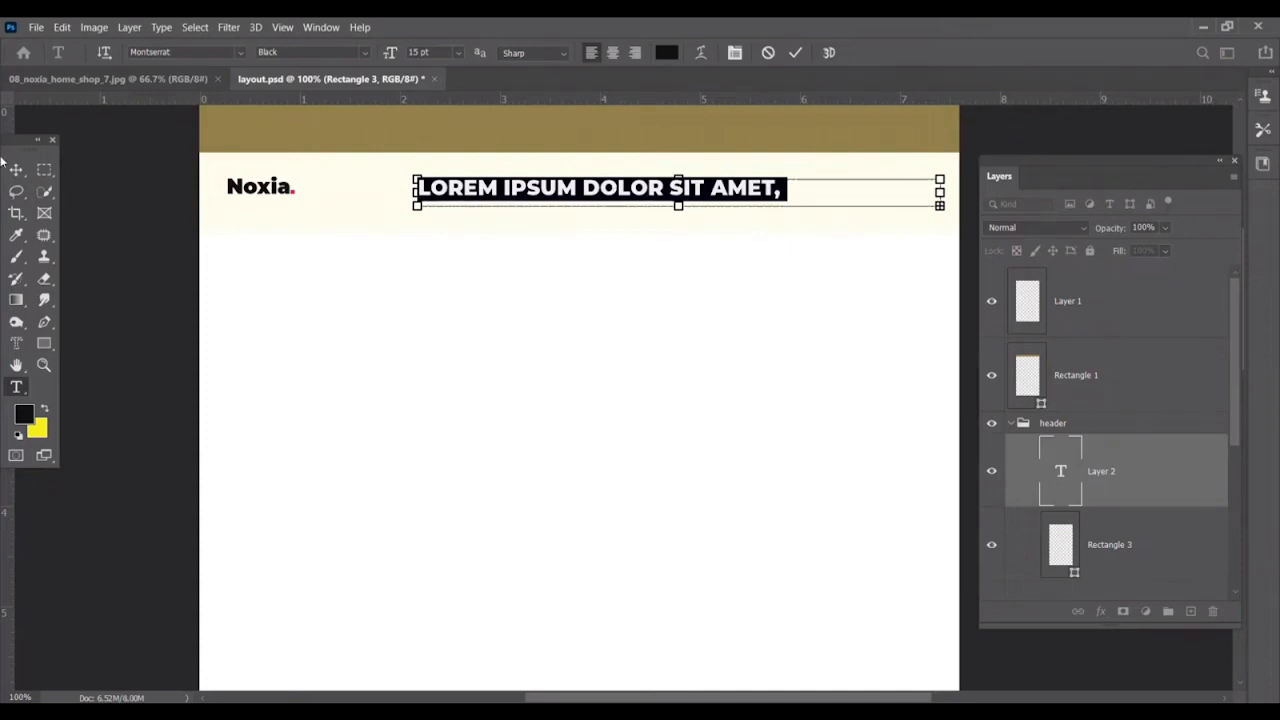
left_click(16, 169)
key("ctrl+z")
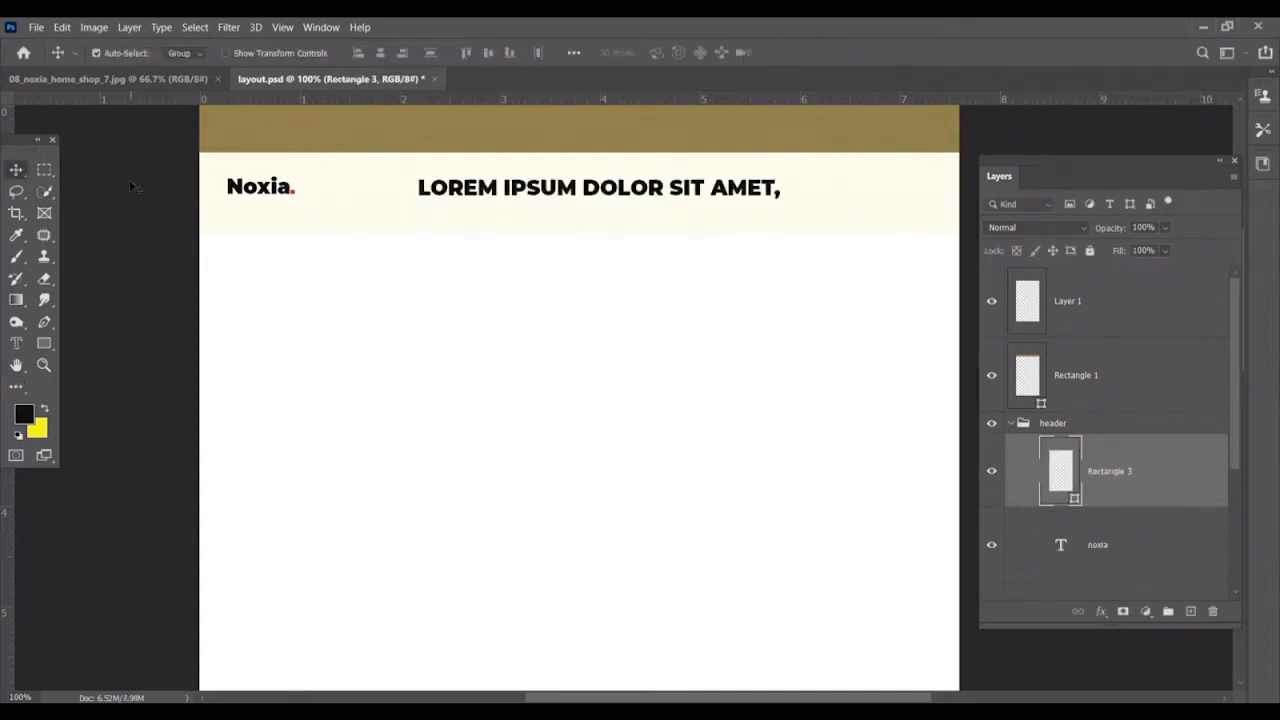
Try adding separate HOME and AB text lines beside the Noxia logo, and delete both text layers.
key("ctrl")
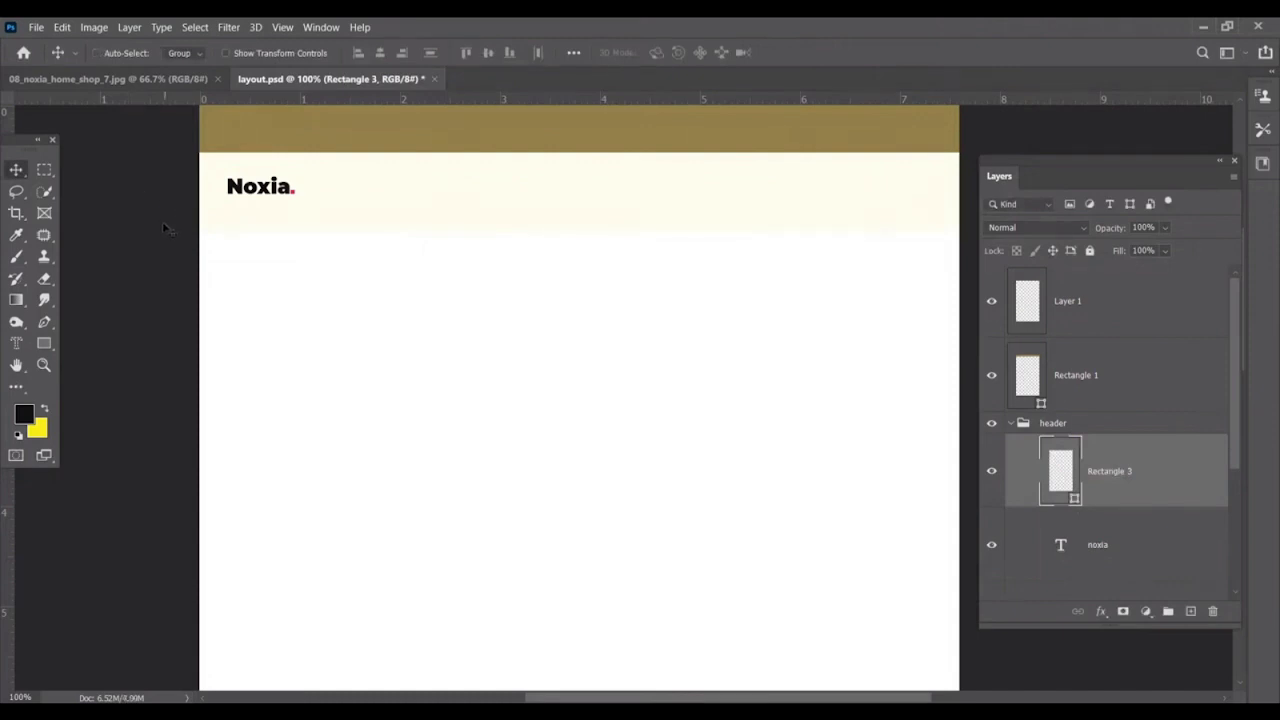
key("t")
left_click(398, 186)
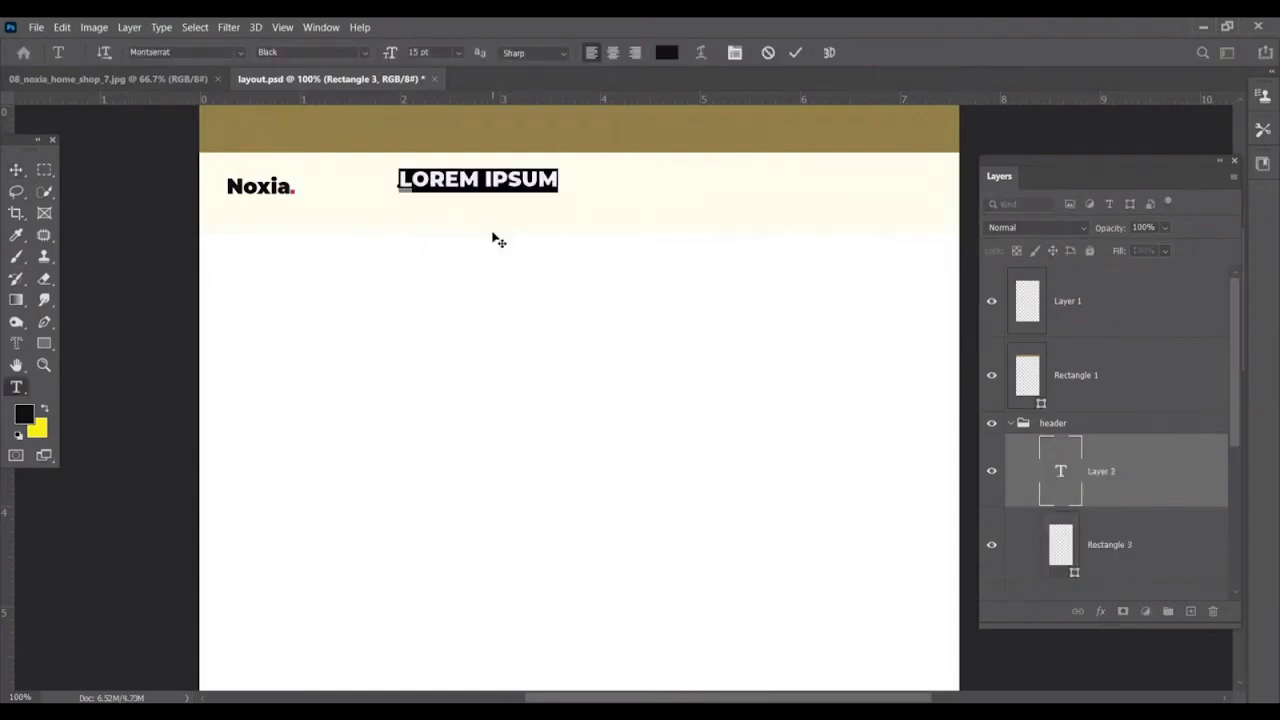
type("HOME")
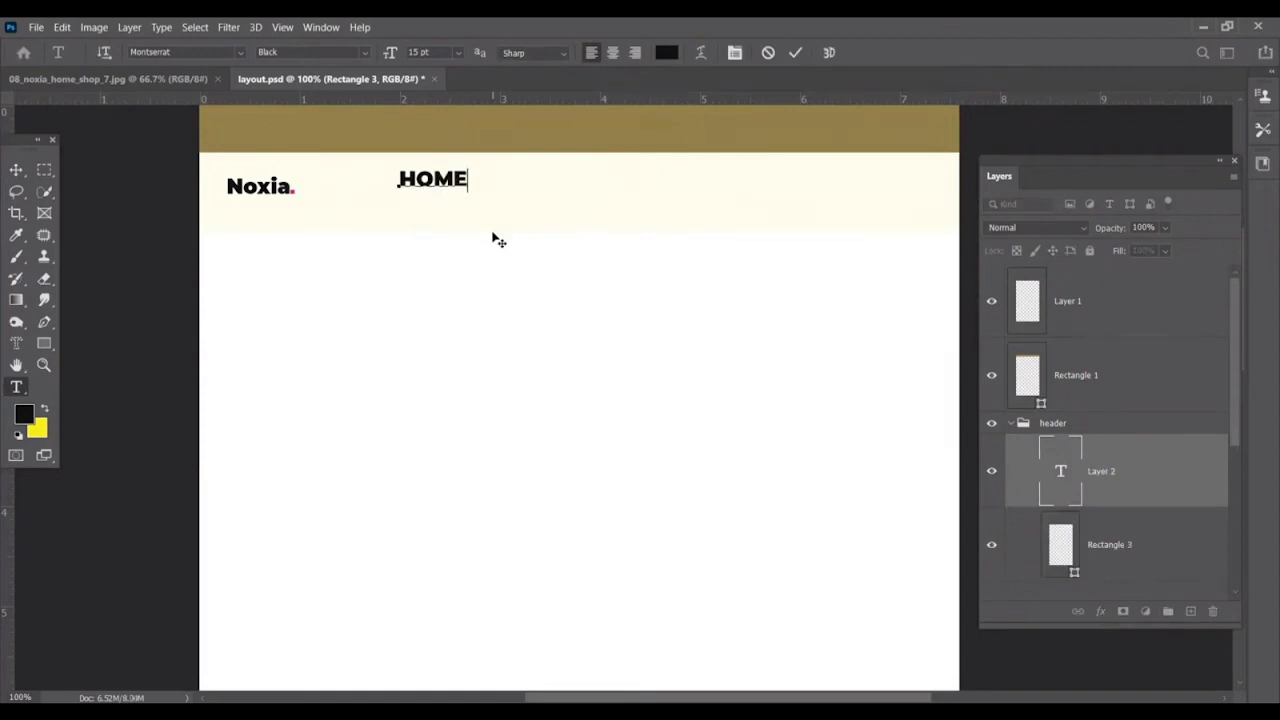
left_click(16, 170)
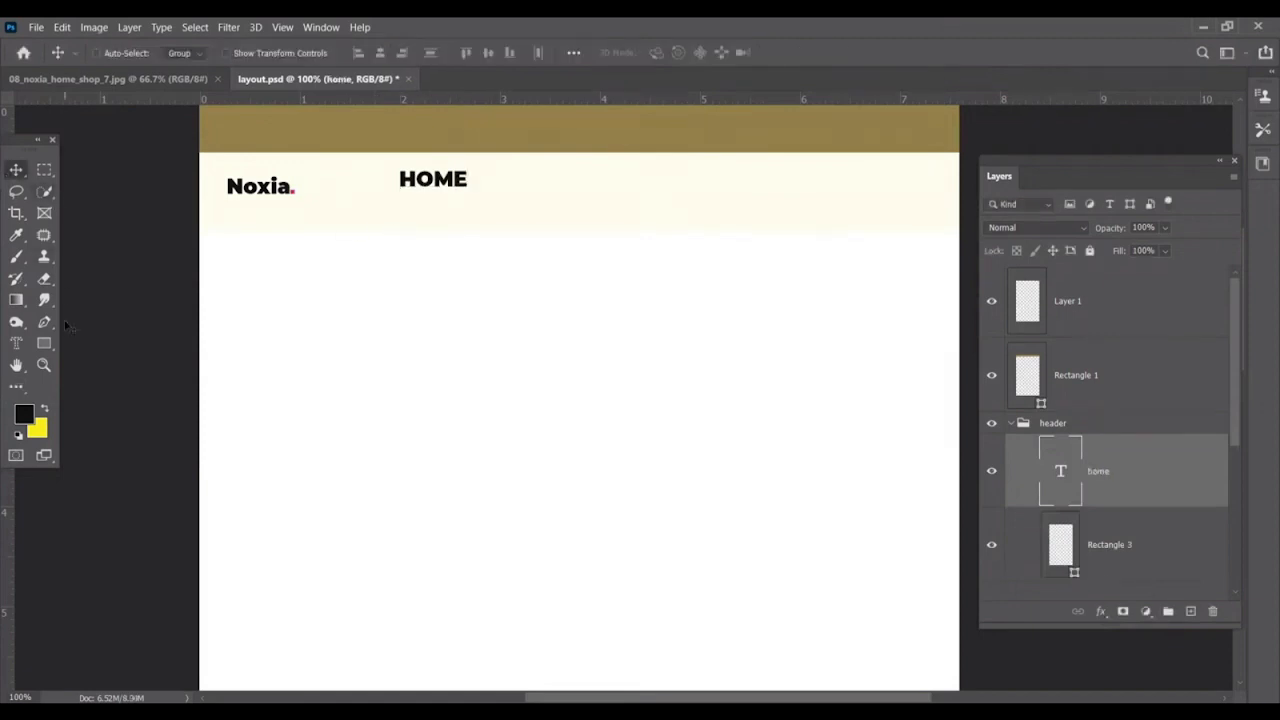
key("t")
left_click(406, 210)
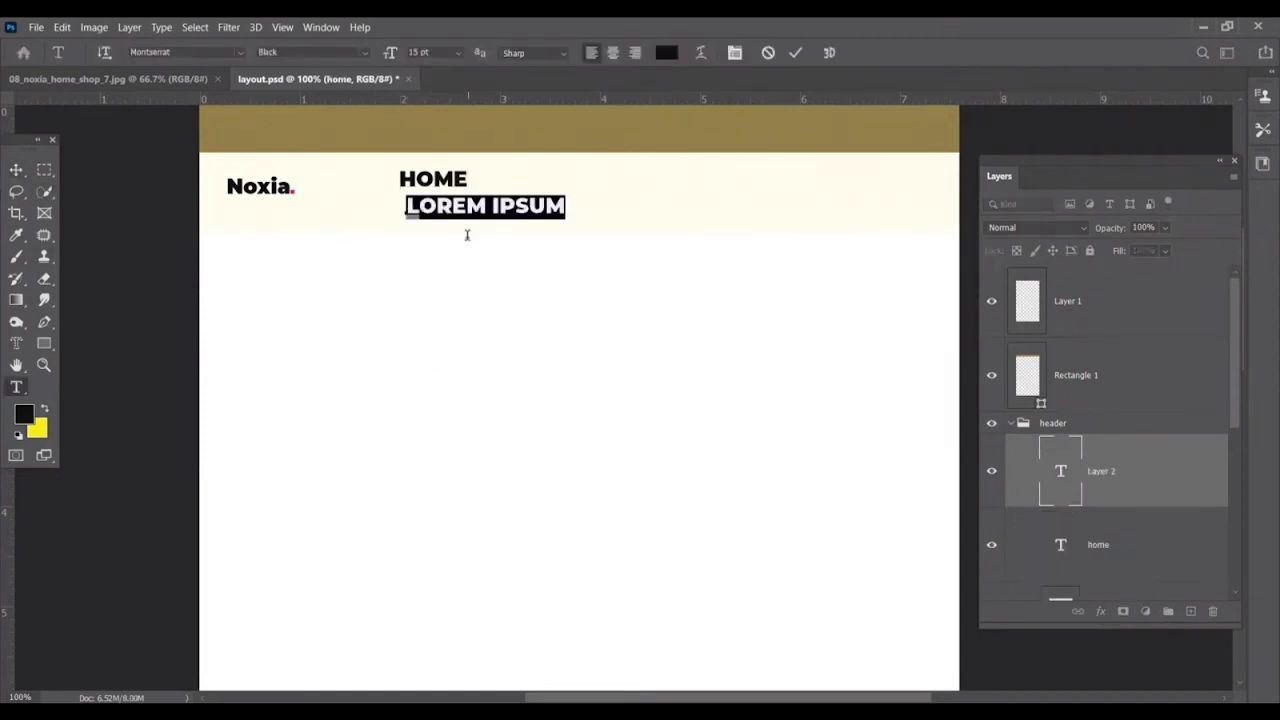
type("AB")
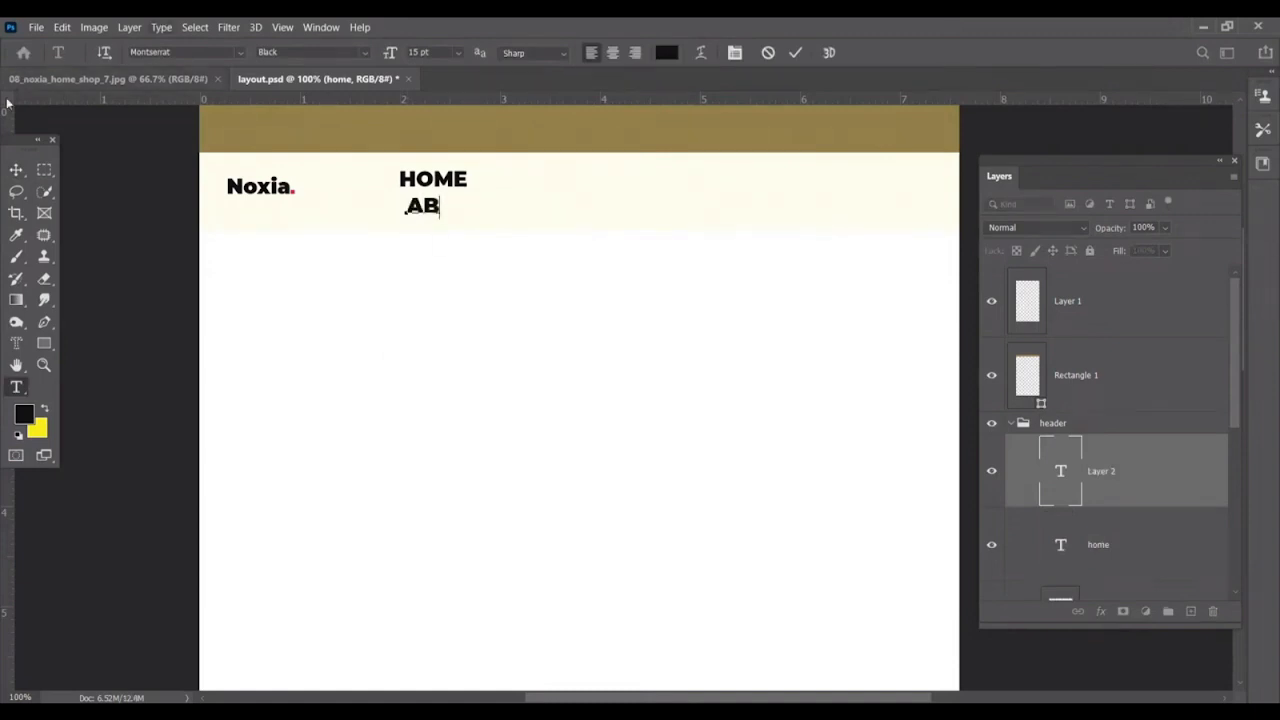
left_click(16, 170)
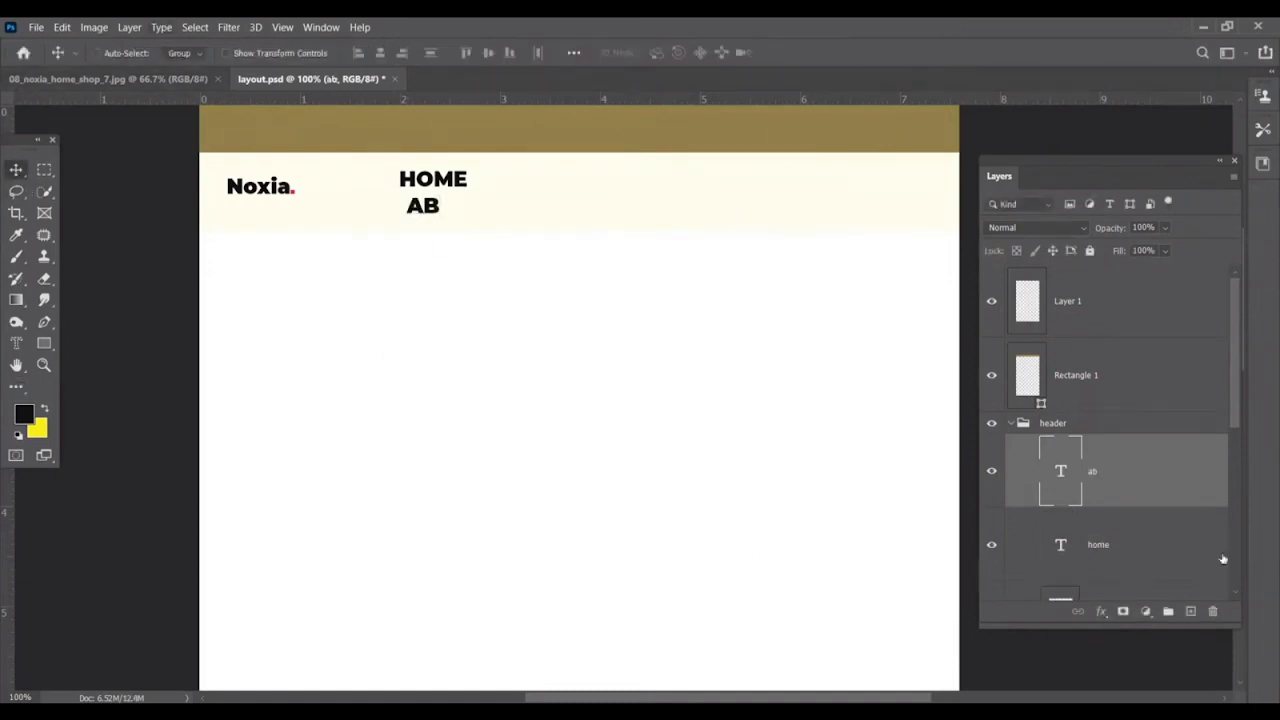
key("Delete")
key("Delete")
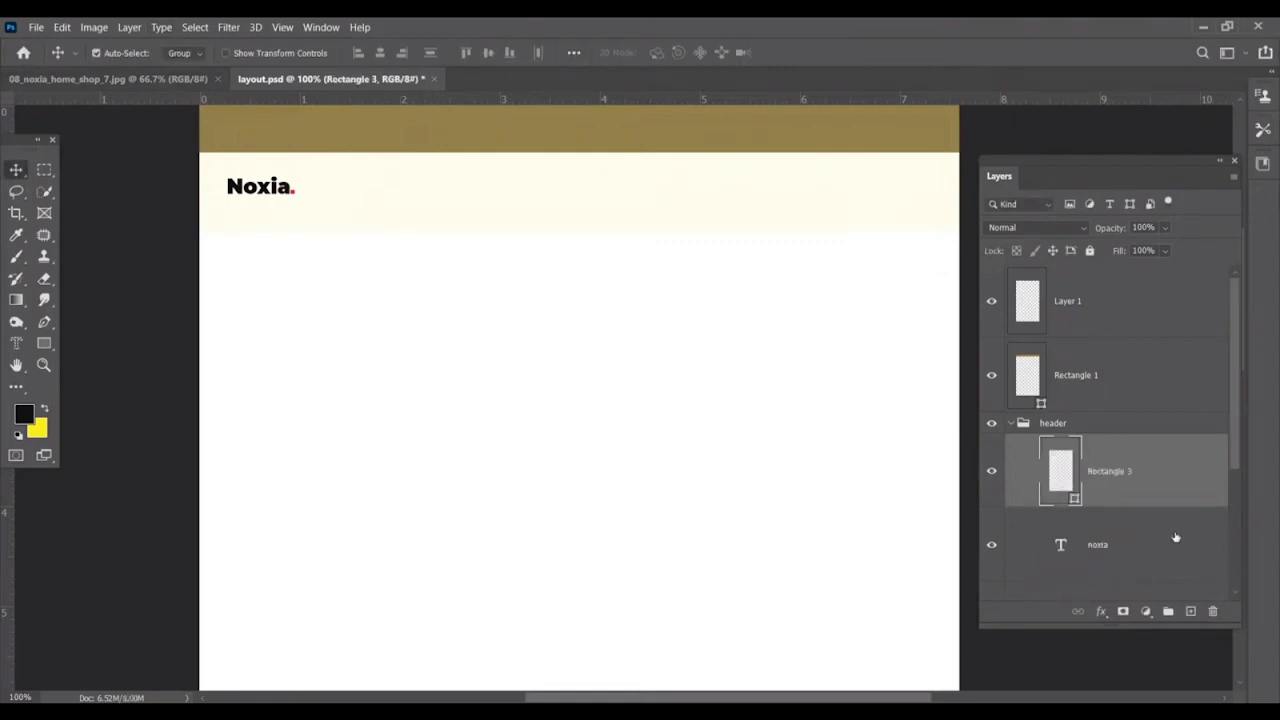
Add a wide paragraph text box beside the Noxia logo reading HOME ABOUT US SERVICES PORTFOLIO CONTACT US.
key("ctrl")
key("t")
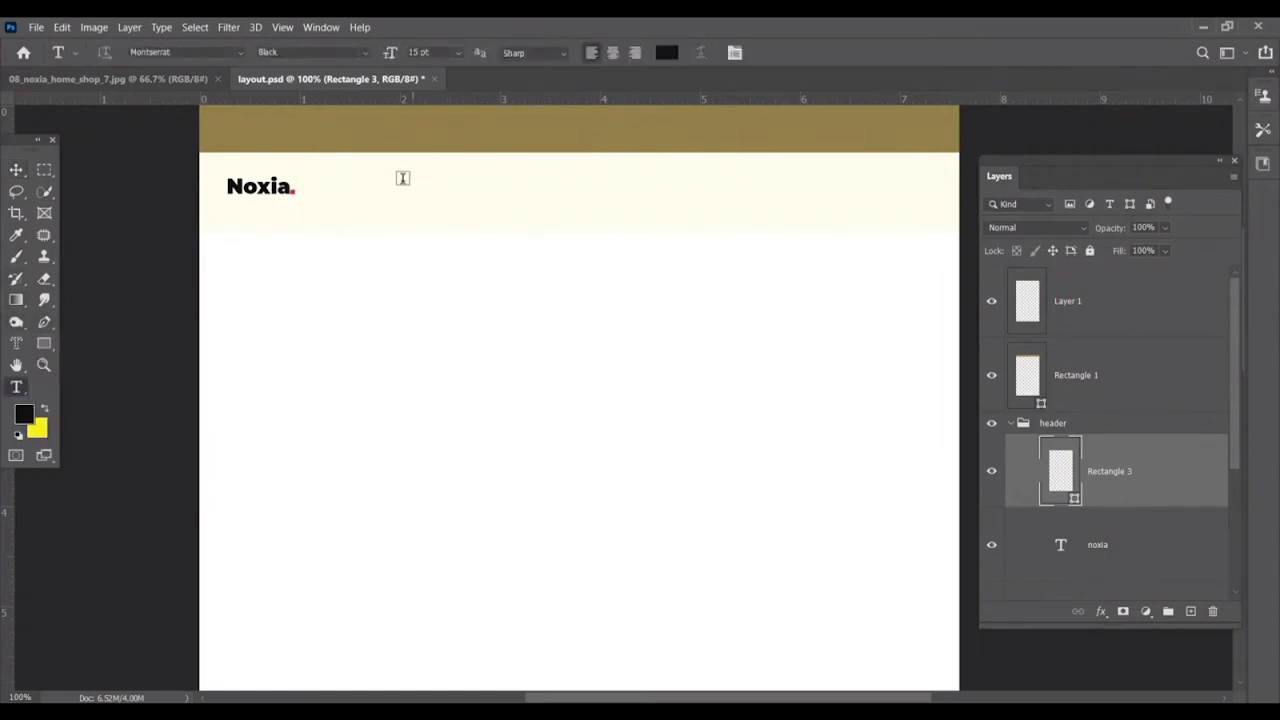
left_click_drag(380, 180, 931, 210)
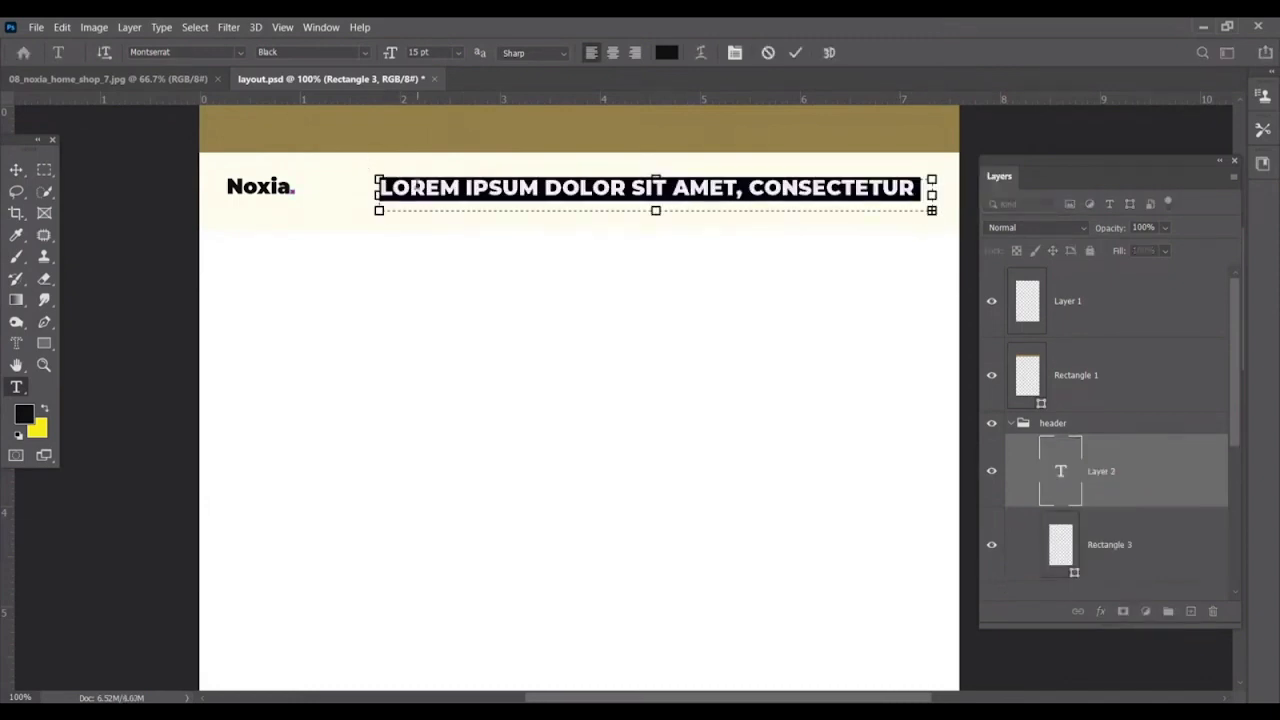
key("BackSpace")
type("HOME")
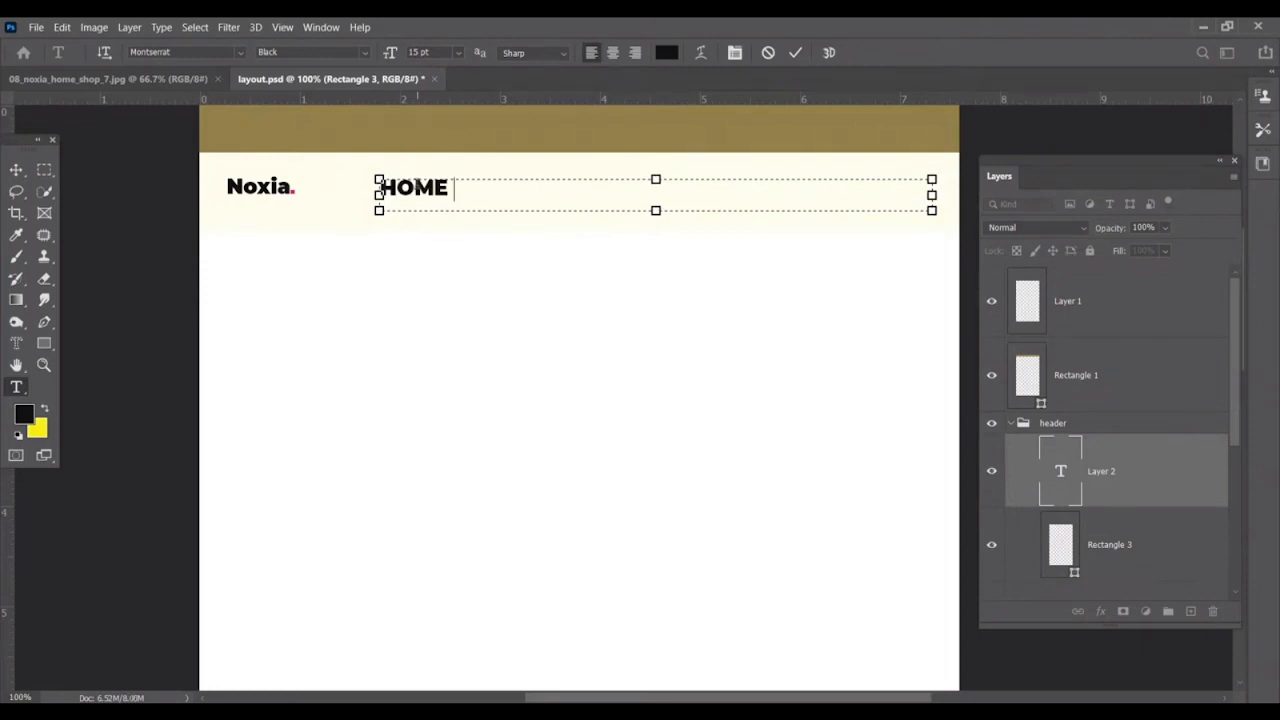
type("ABOUT US")
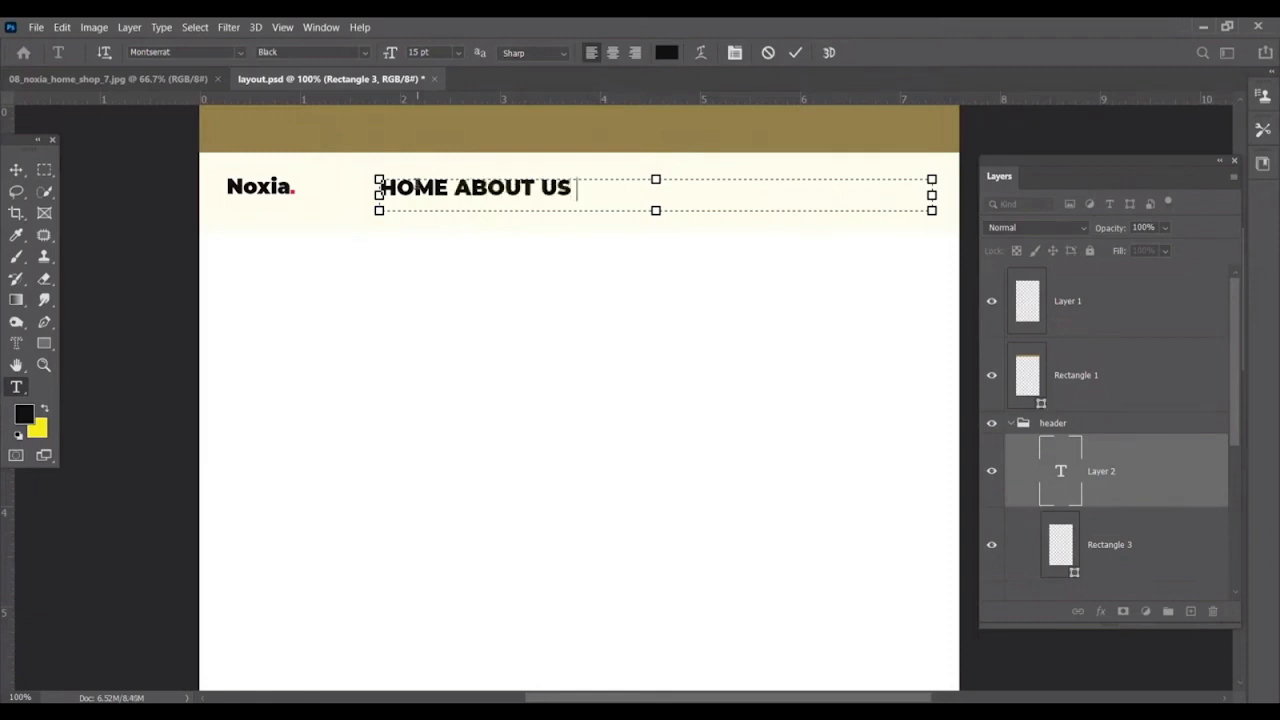
type(" SERVICES")
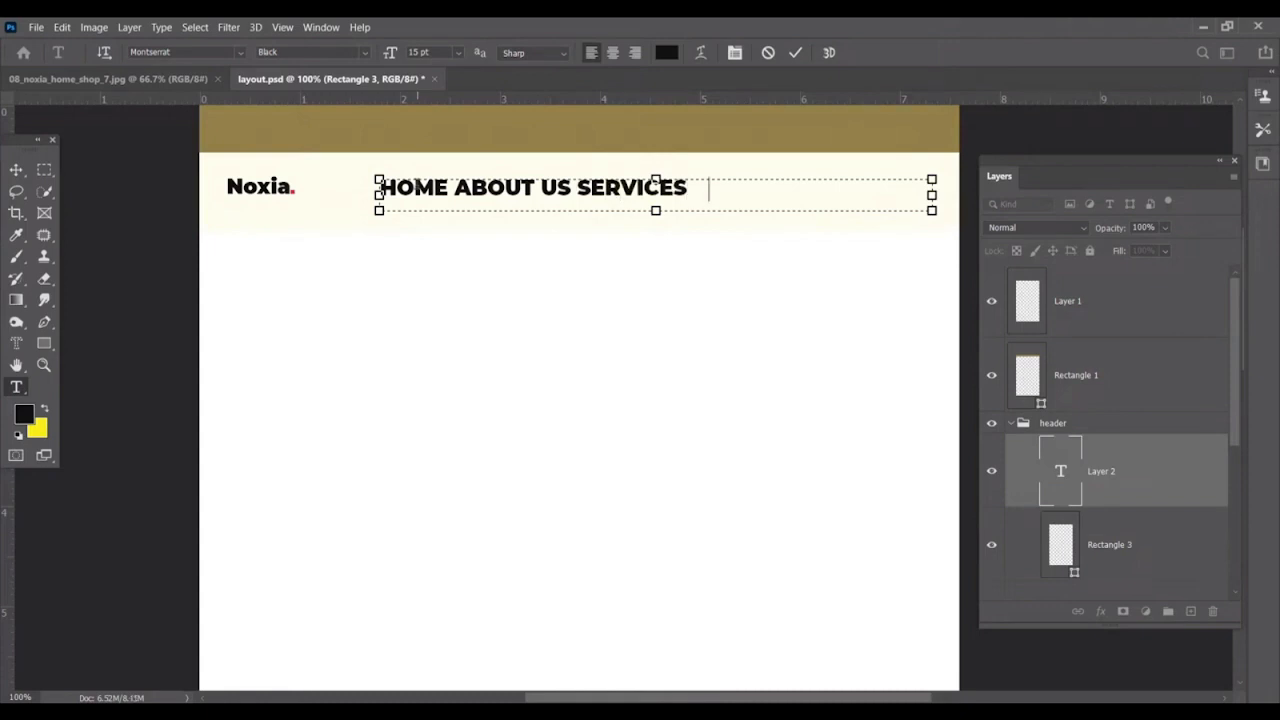
type(" PORTFO")
type("LI")
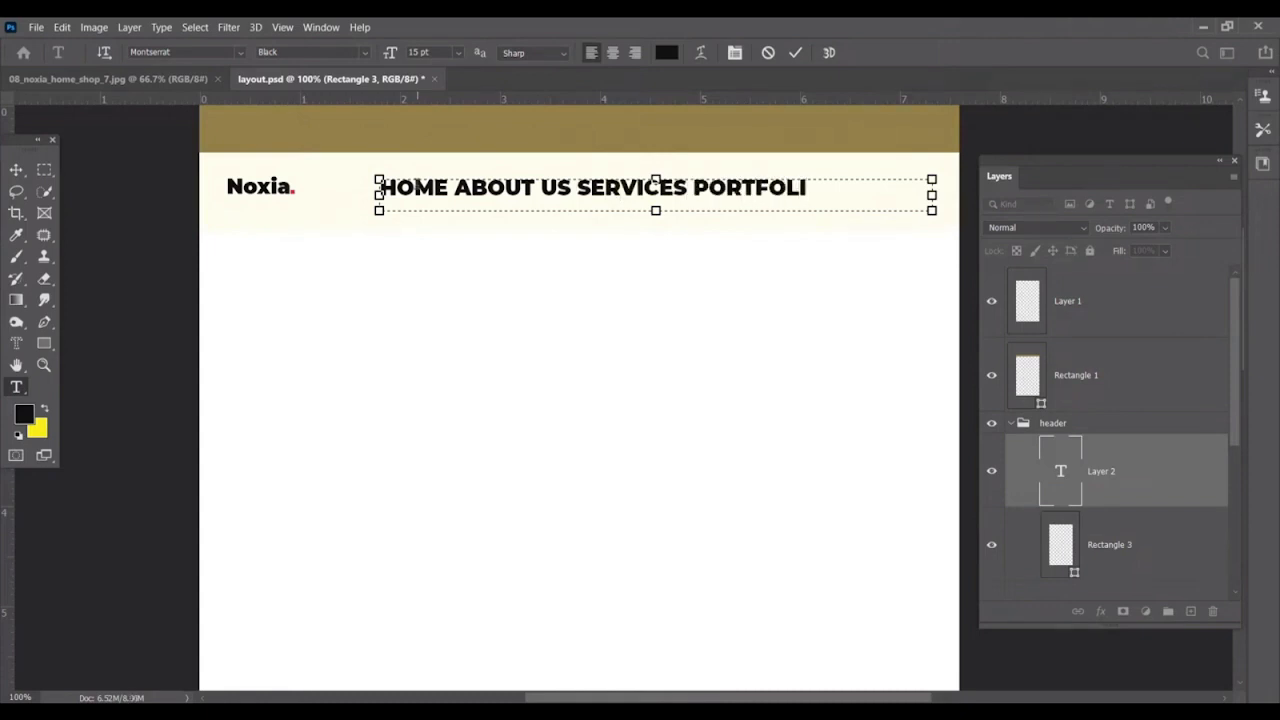
type("O CONTAC")
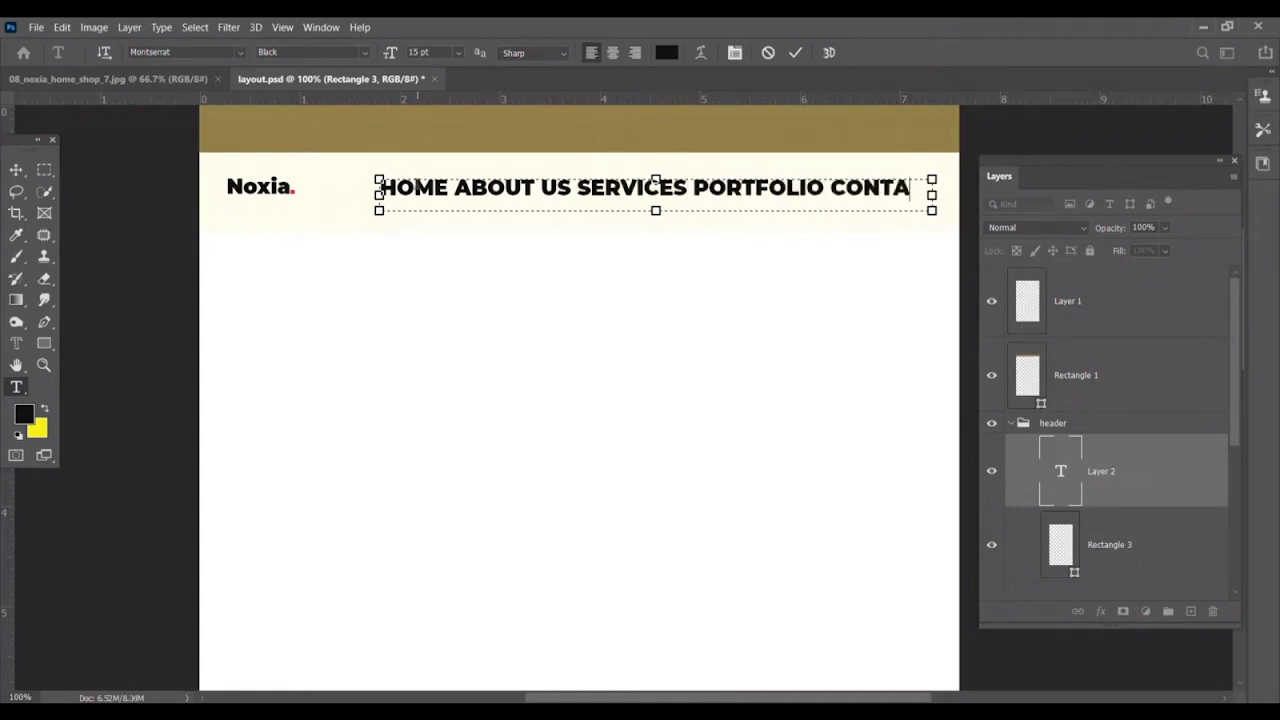
key("ctrl+z")
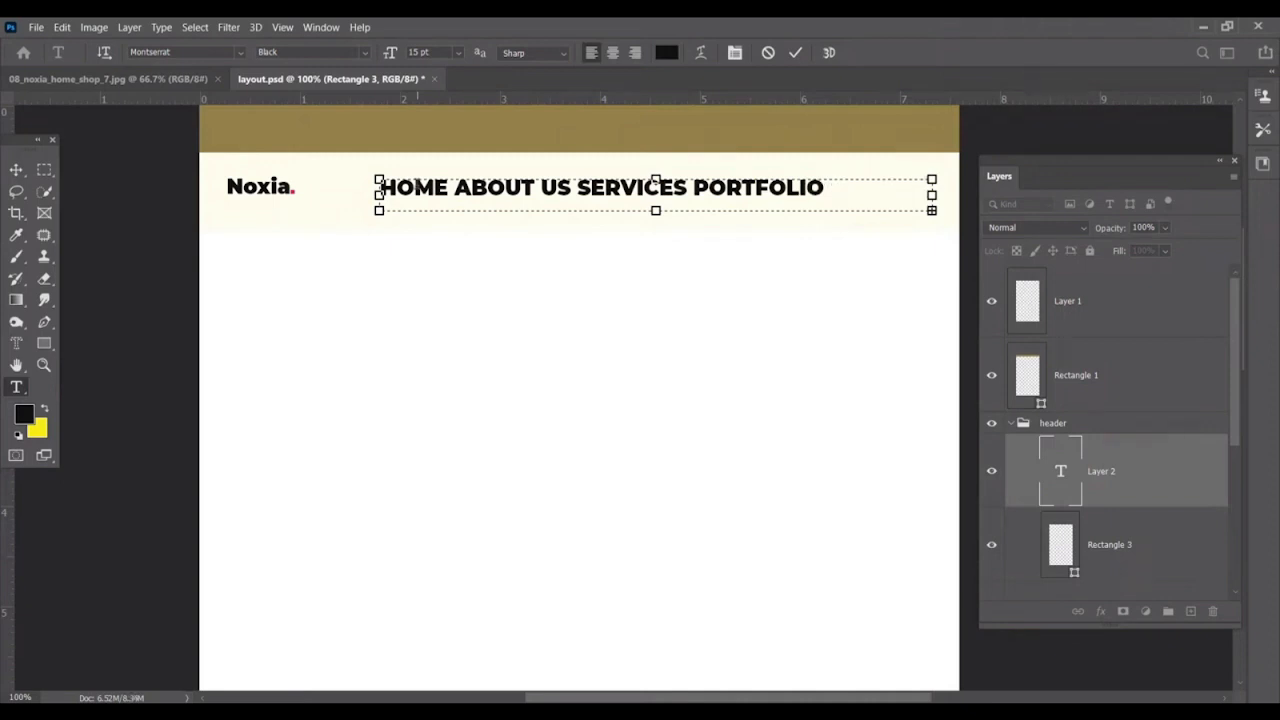
left_click(16, 170)
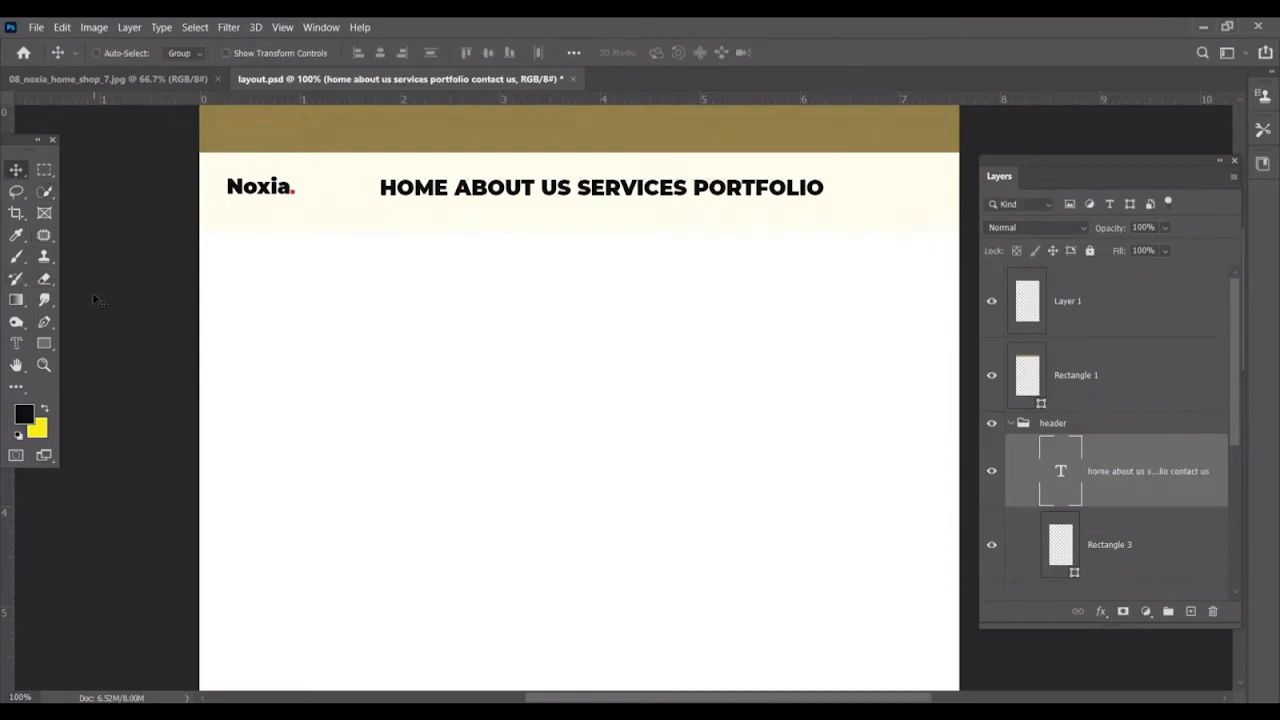
Change the font style of the entire header menu text to Montserrat Regular.
key("t")
left_click(648, 195)
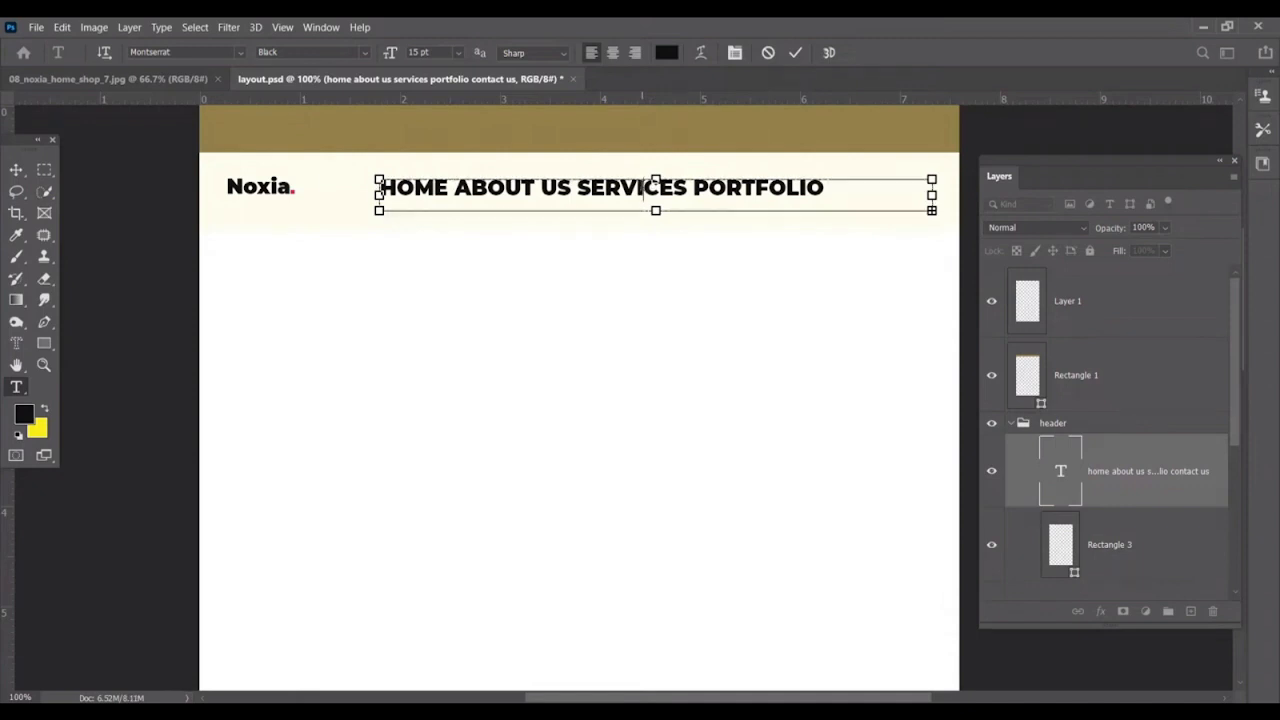
key("ctrl+a")
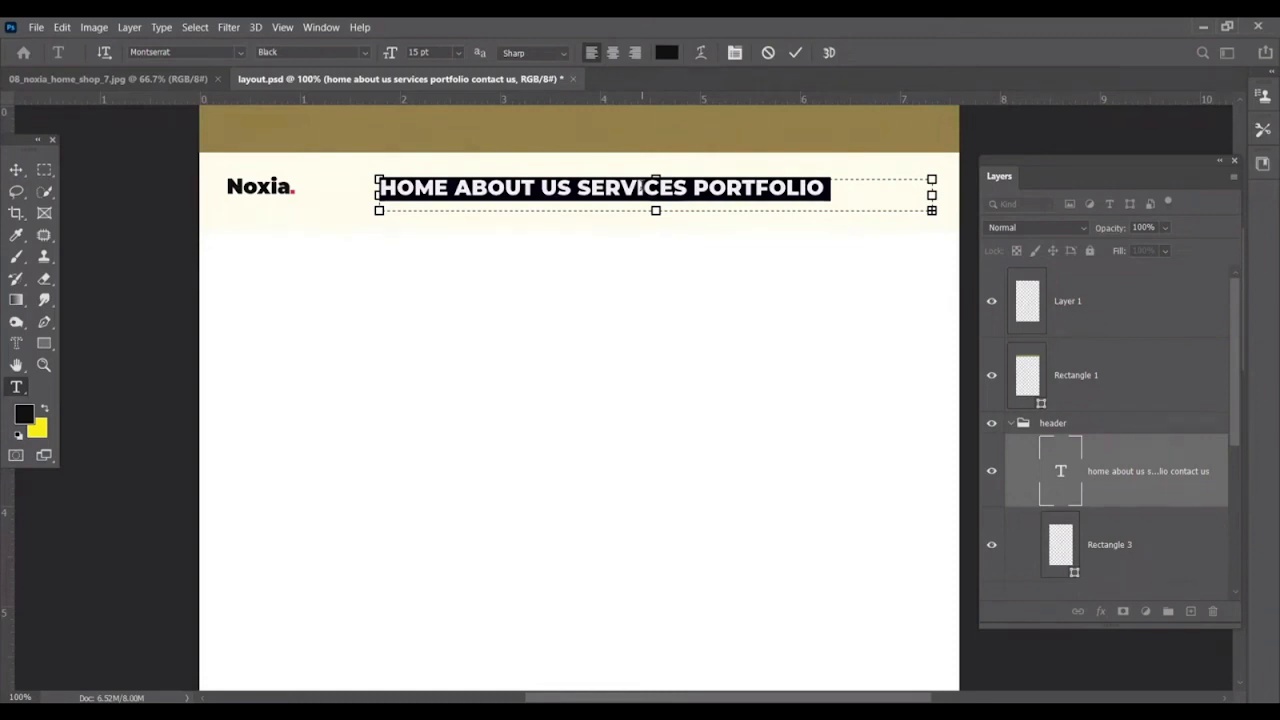
left_click(365, 55)
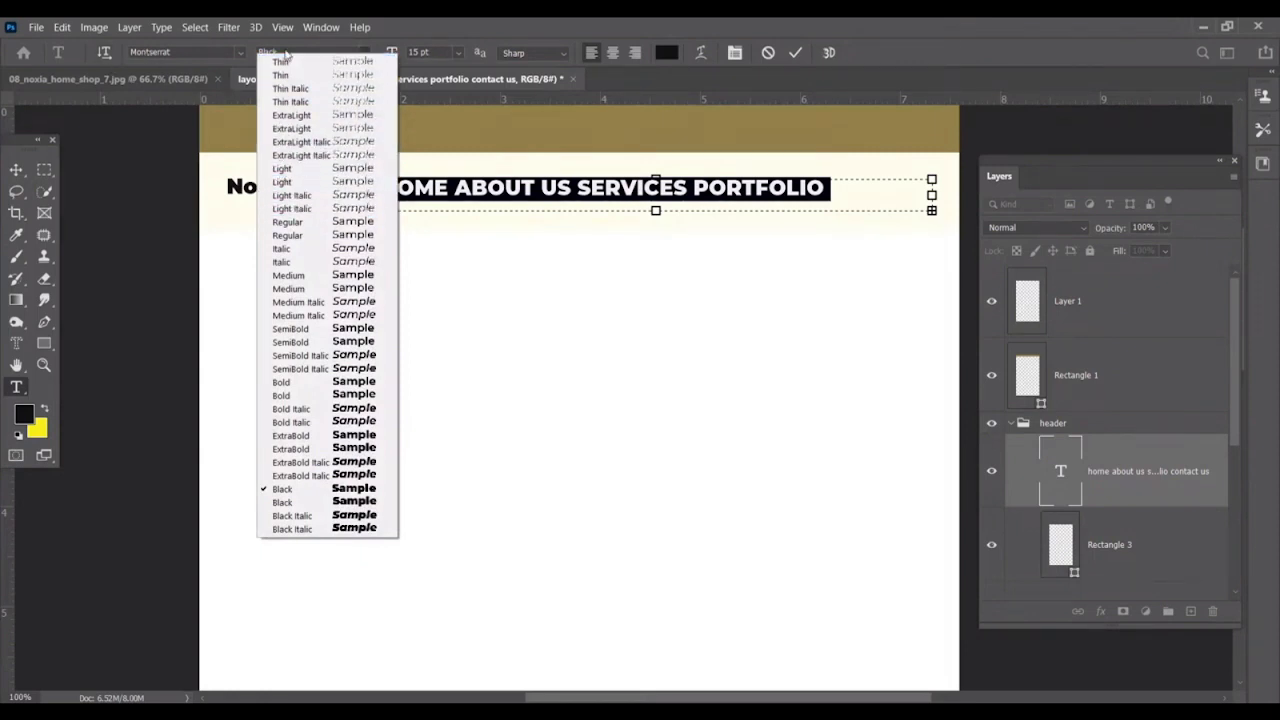
left_click(304, 172)
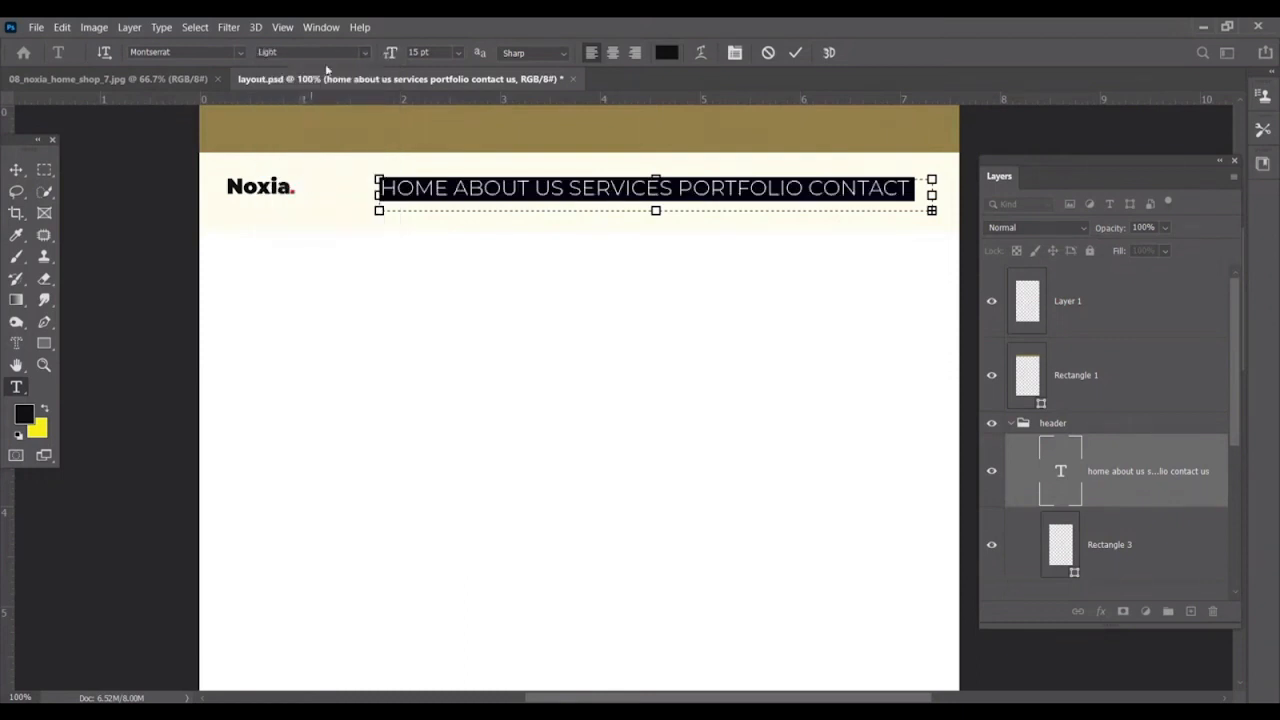
left_click(366, 52)
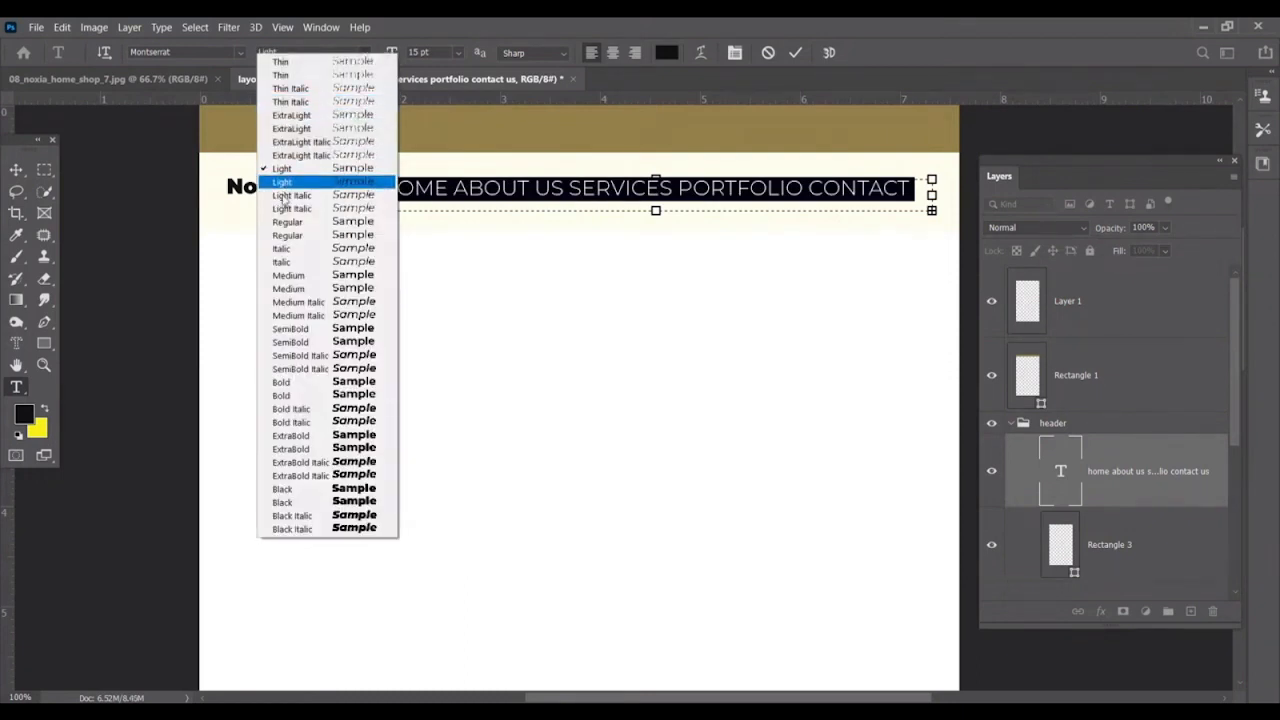
left_click(287, 222)
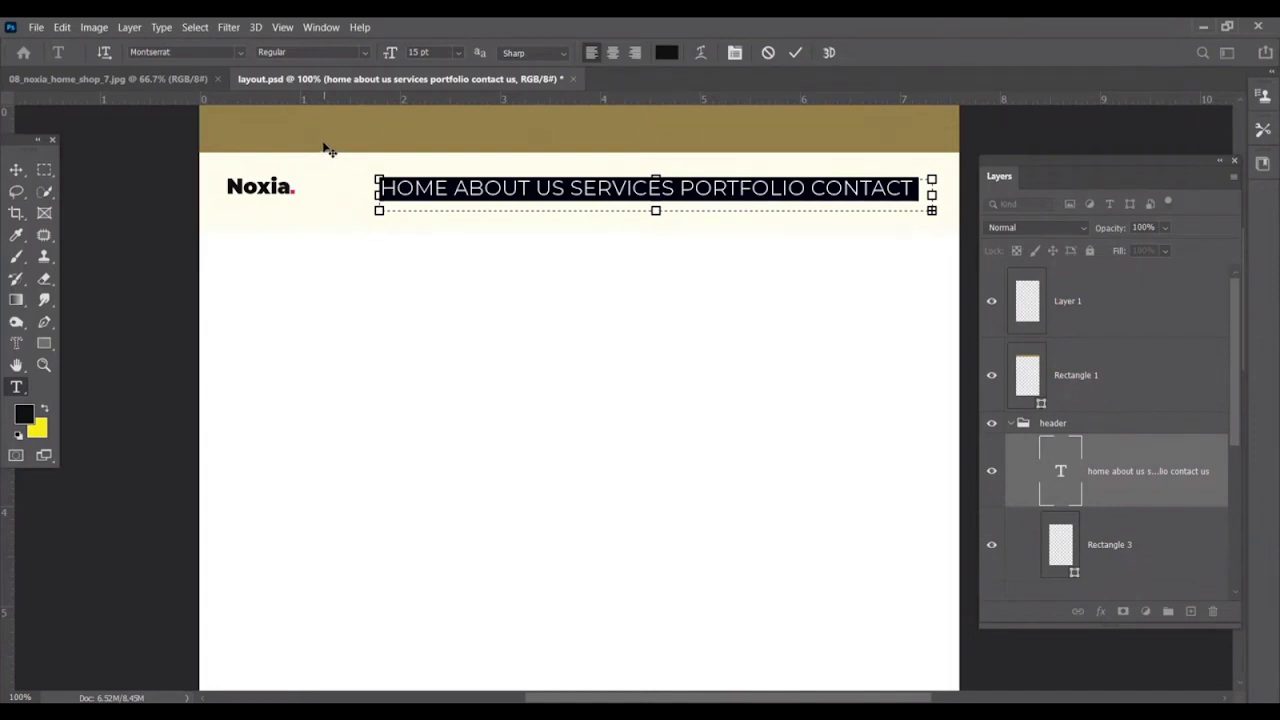
Reduce the header menu text's font size to 12 pt.
left_click_drag(391, 57, 388, 59)
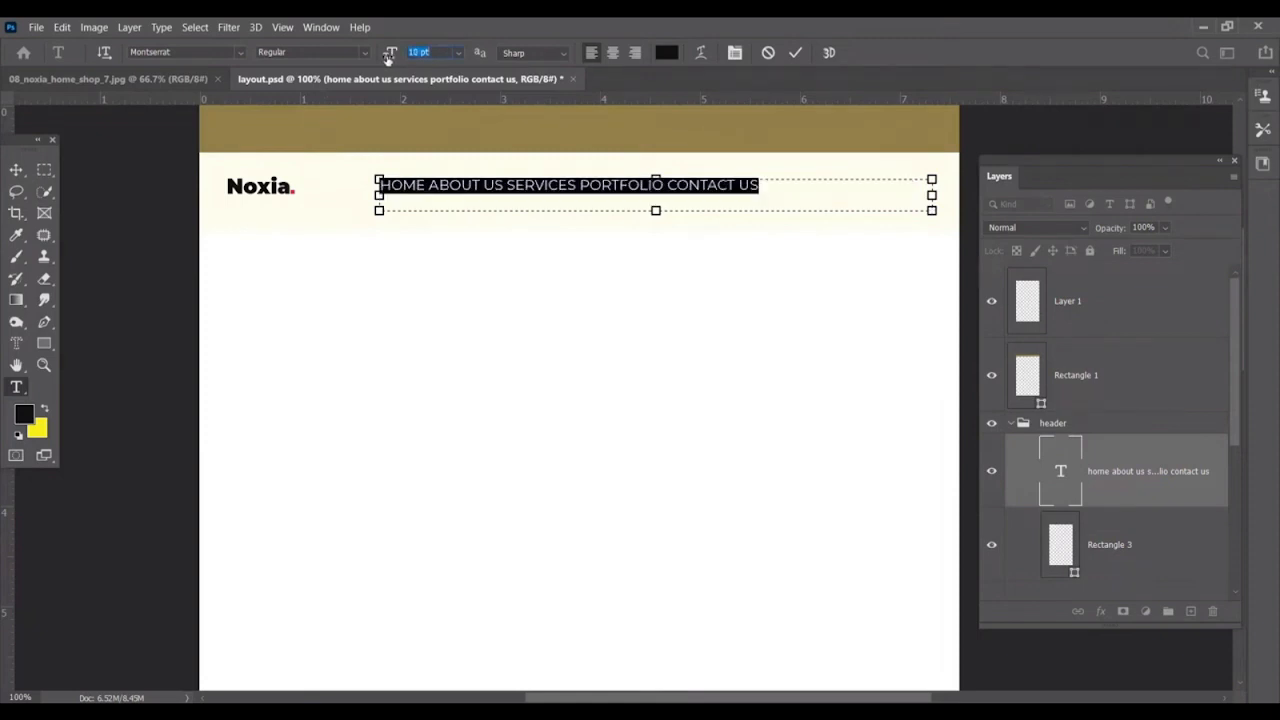
left_click_drag(388, 58, 389, 57)
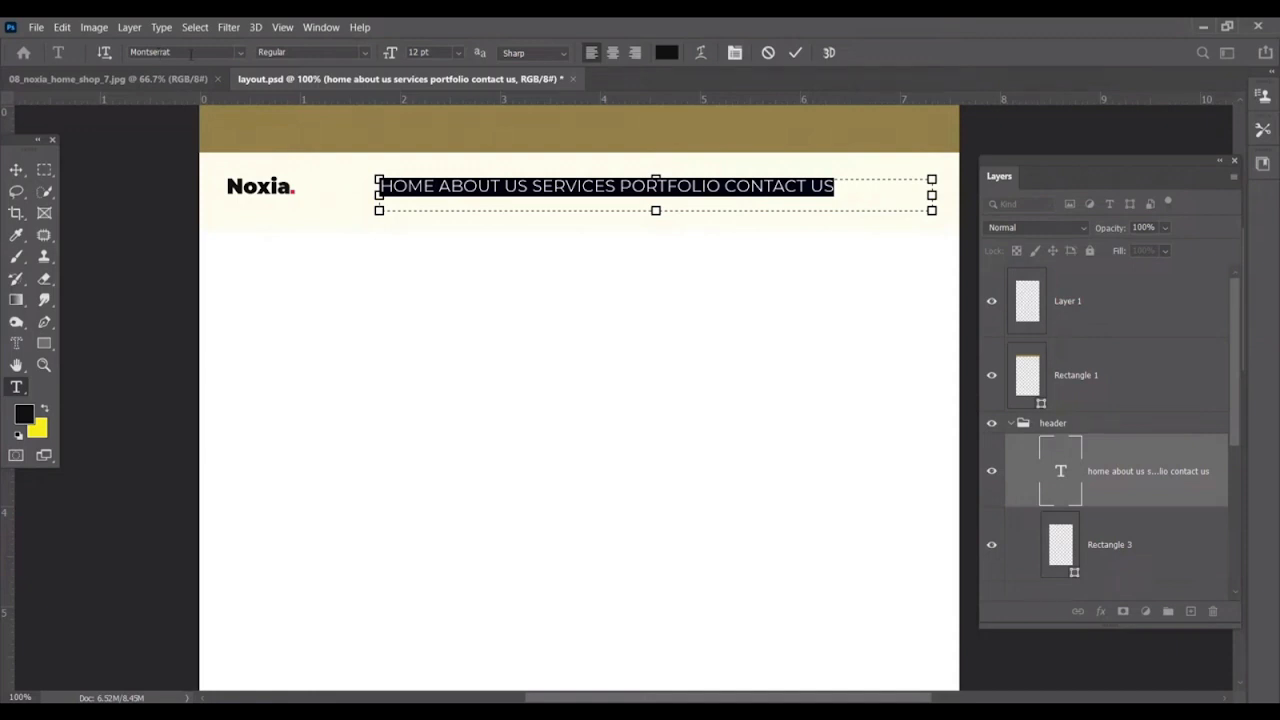
left_click(17, 169)
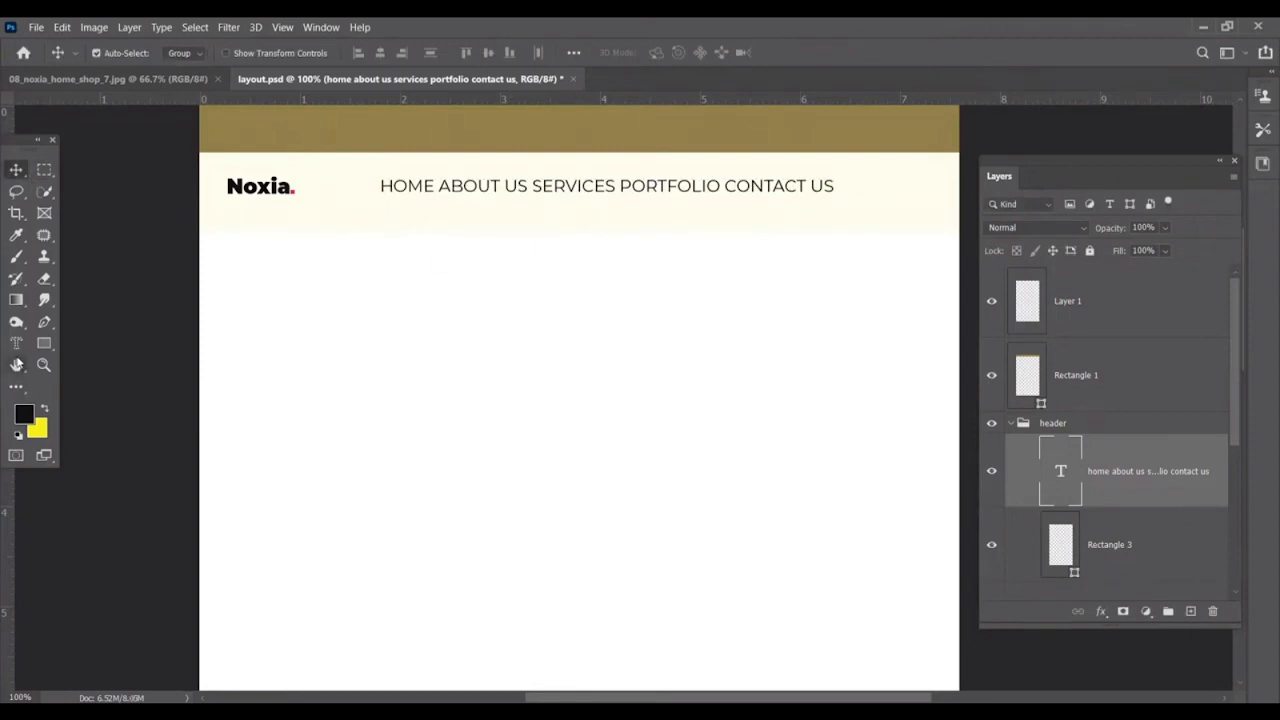
Set the font size of the whole header menu line to 10 pt.
key("t")
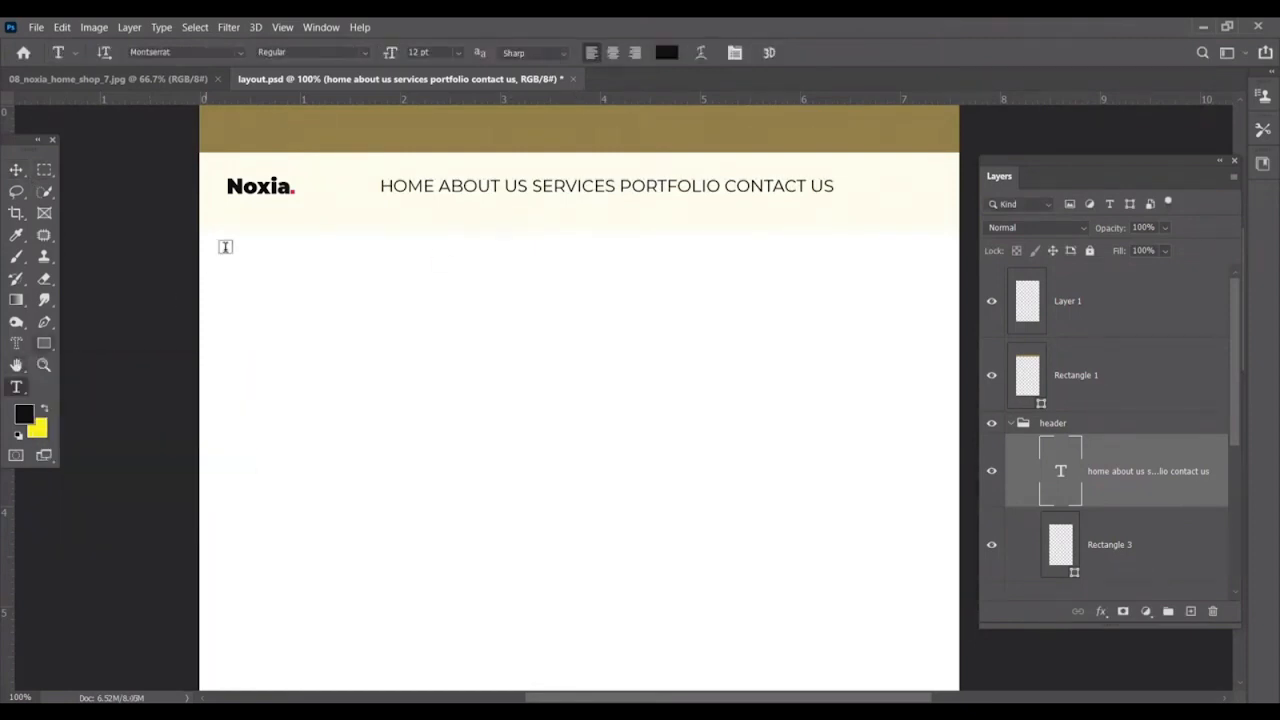
left_click(391, 183)
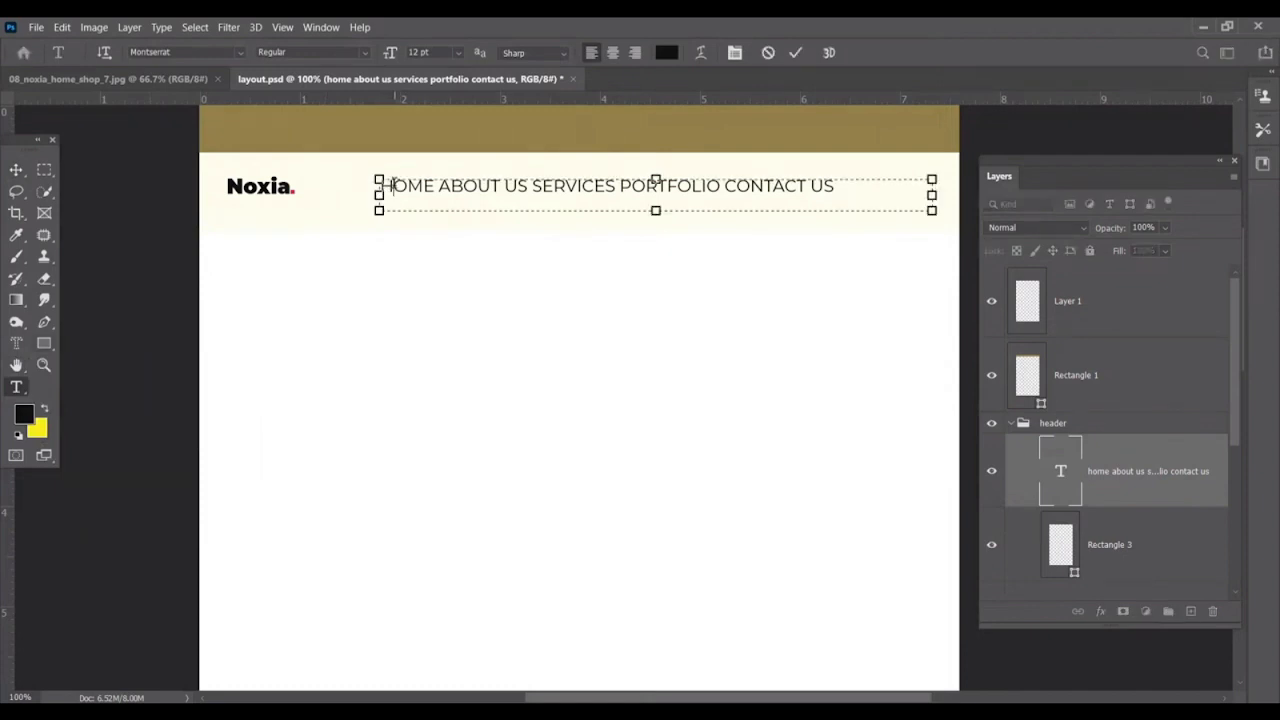
left_click_drag(836, 186, 317, 189)
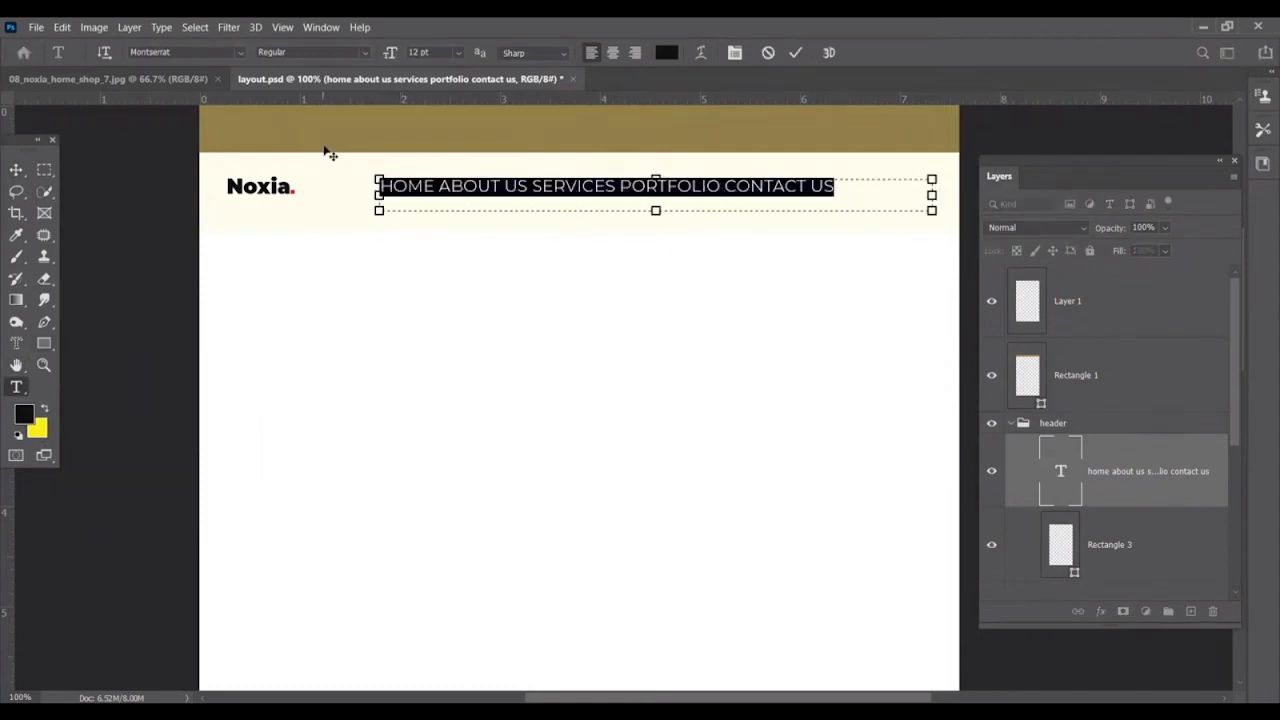
left_click(460, 53)
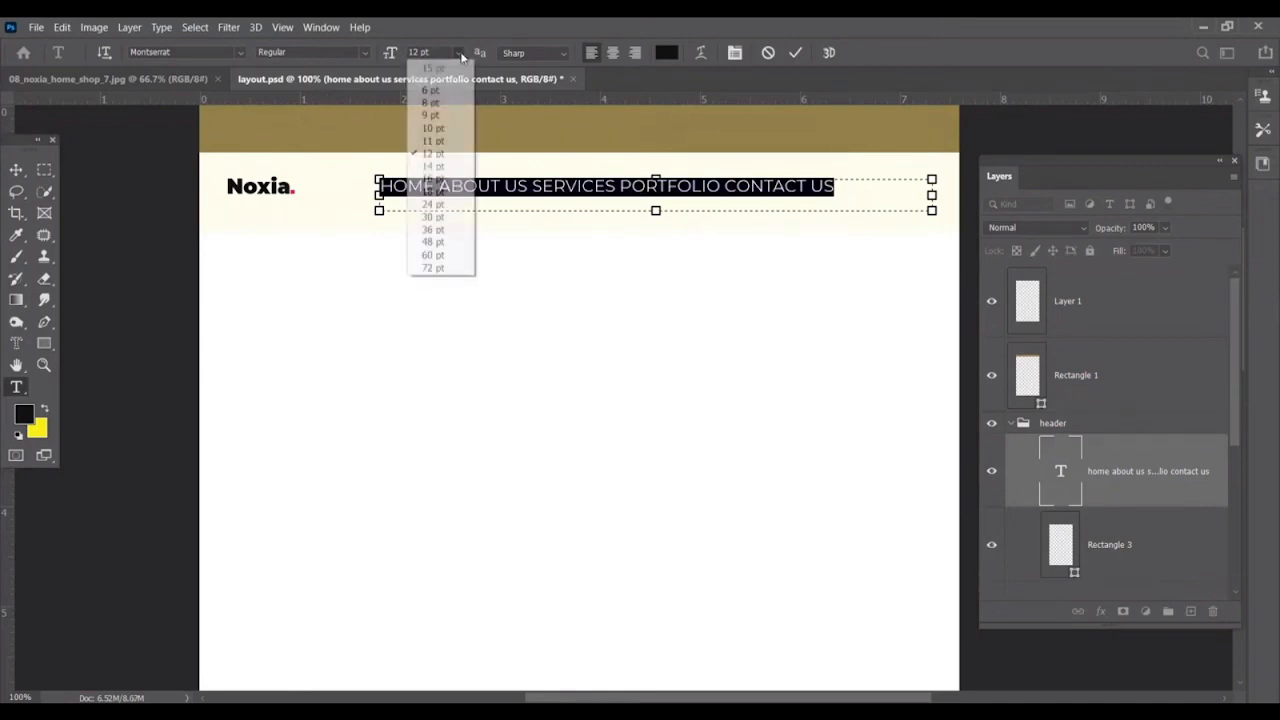
left_click(435, 128)
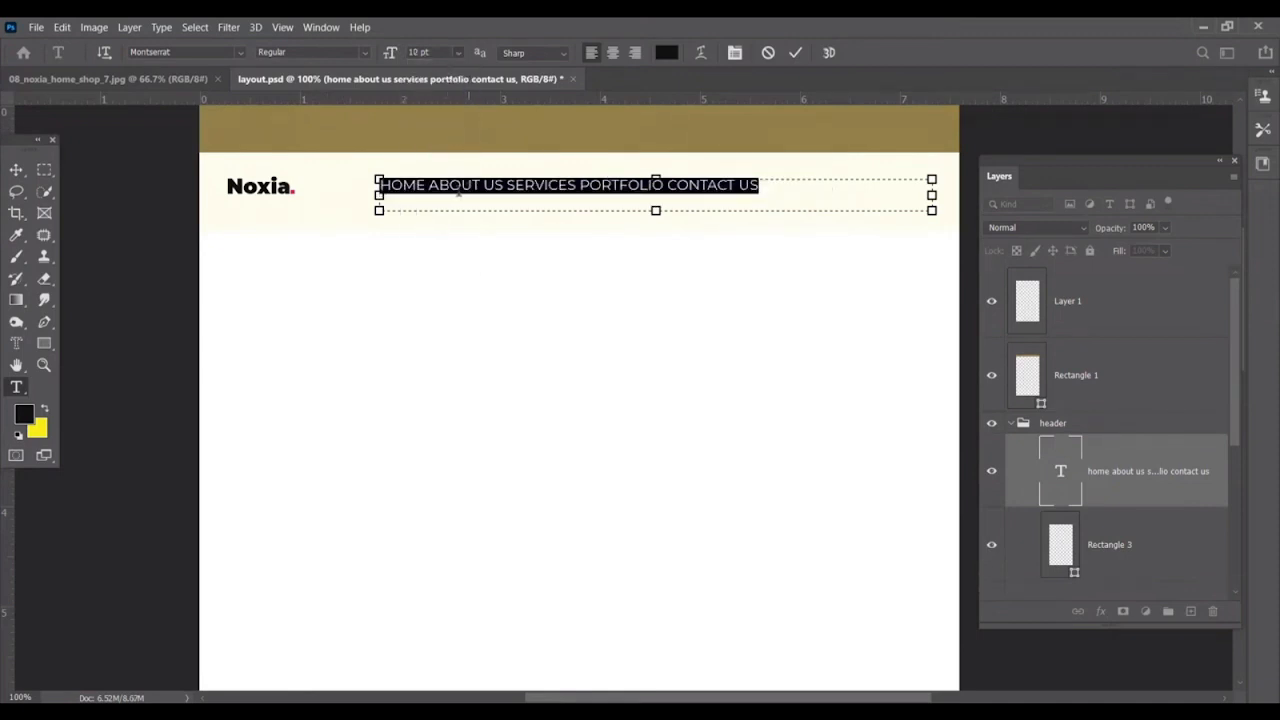
left_click(430, 186)
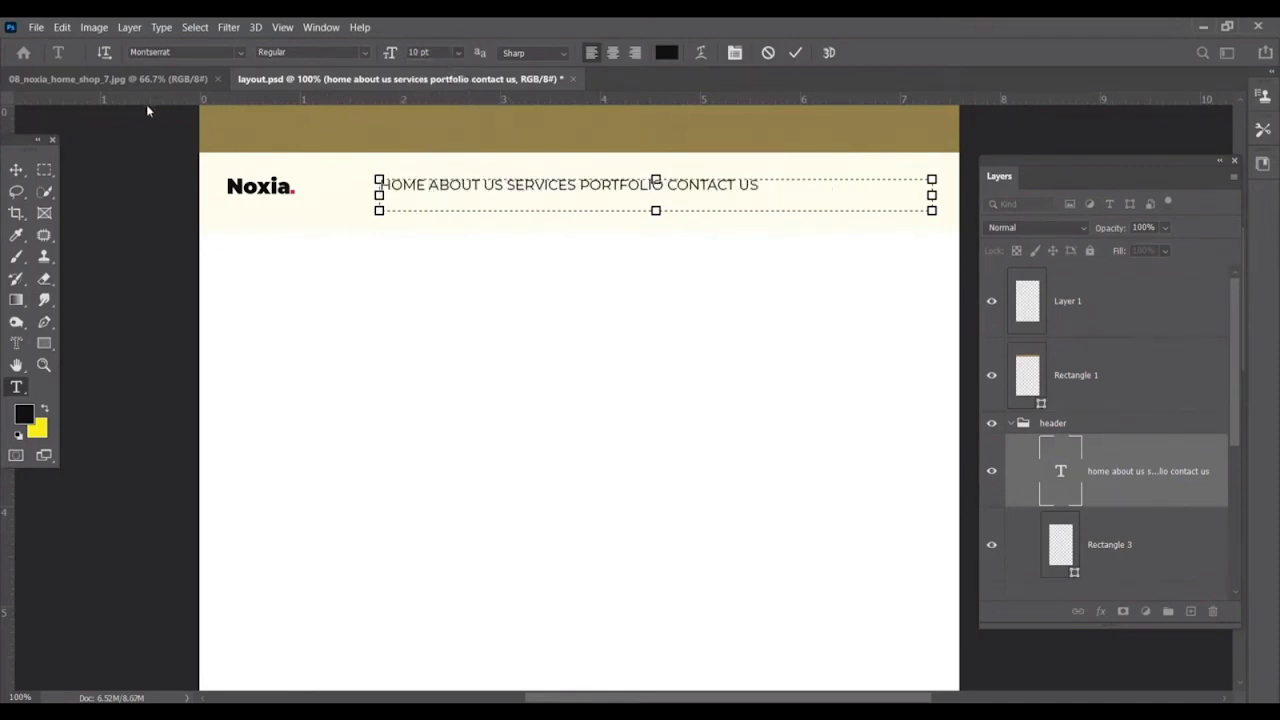
left_click(16, 171)
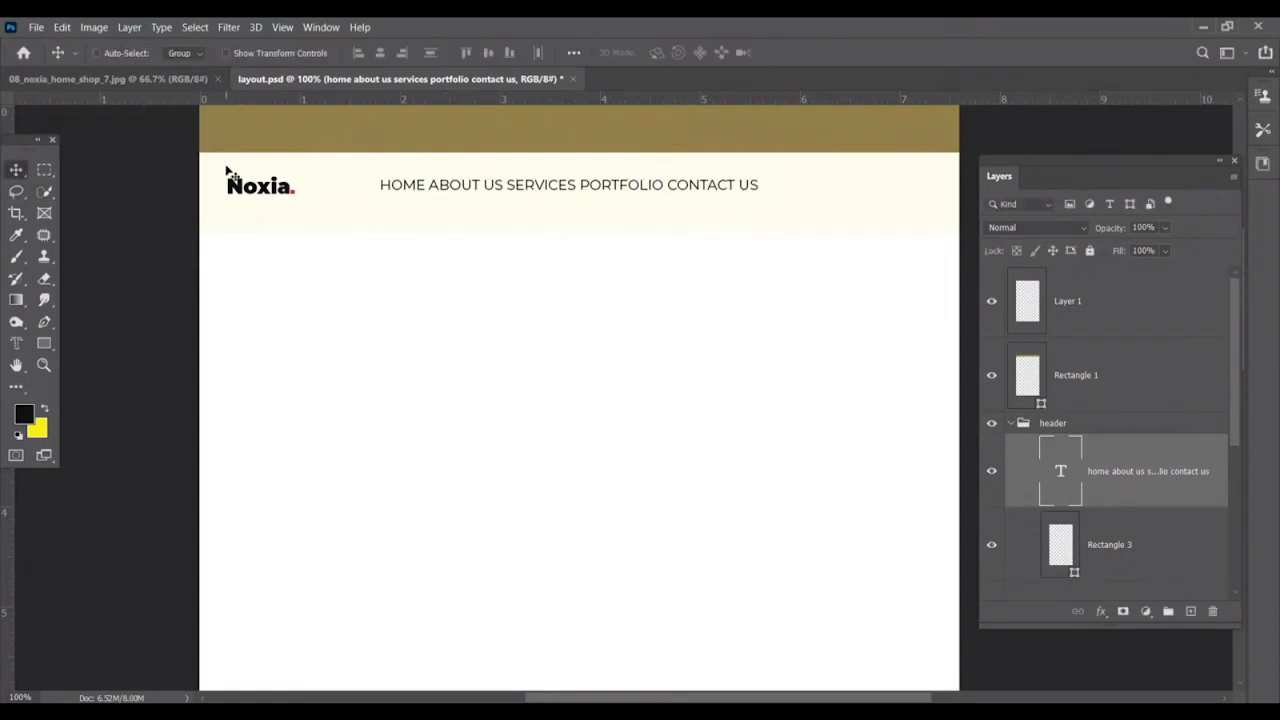
Set the letter tracking of the header menu text to 140.
left_click(320, 27)
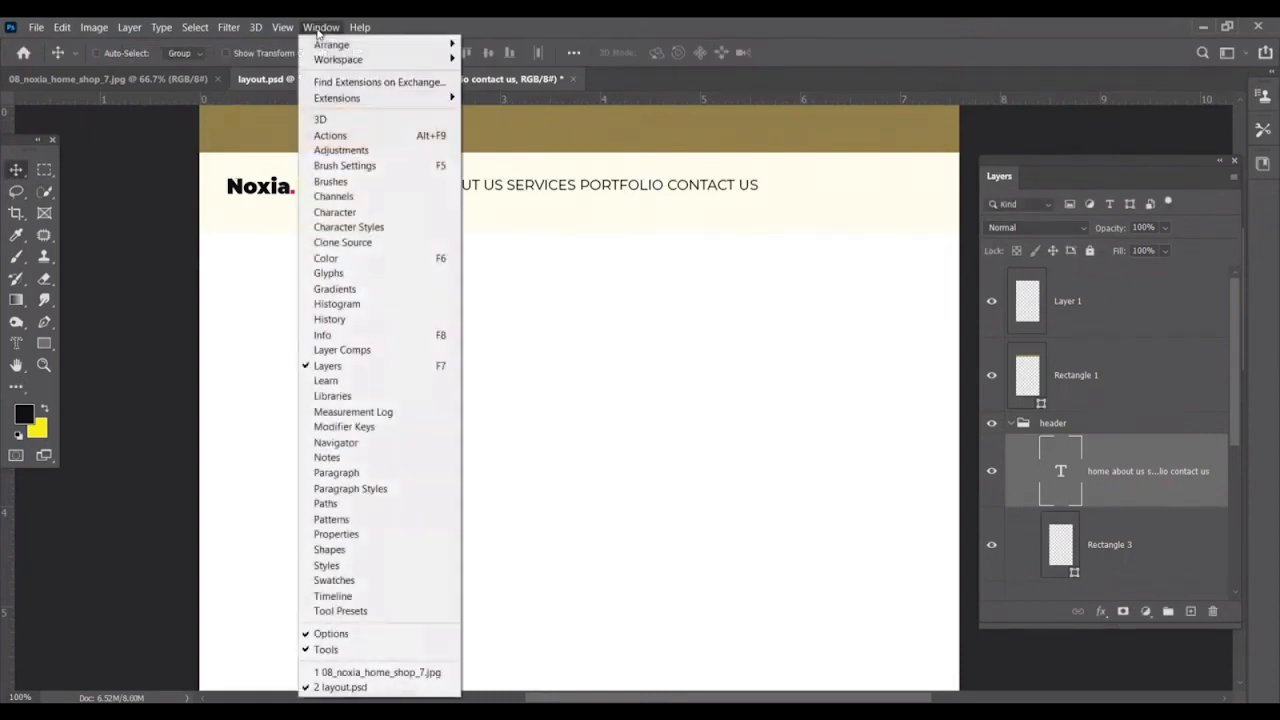
left_click(348, 214)
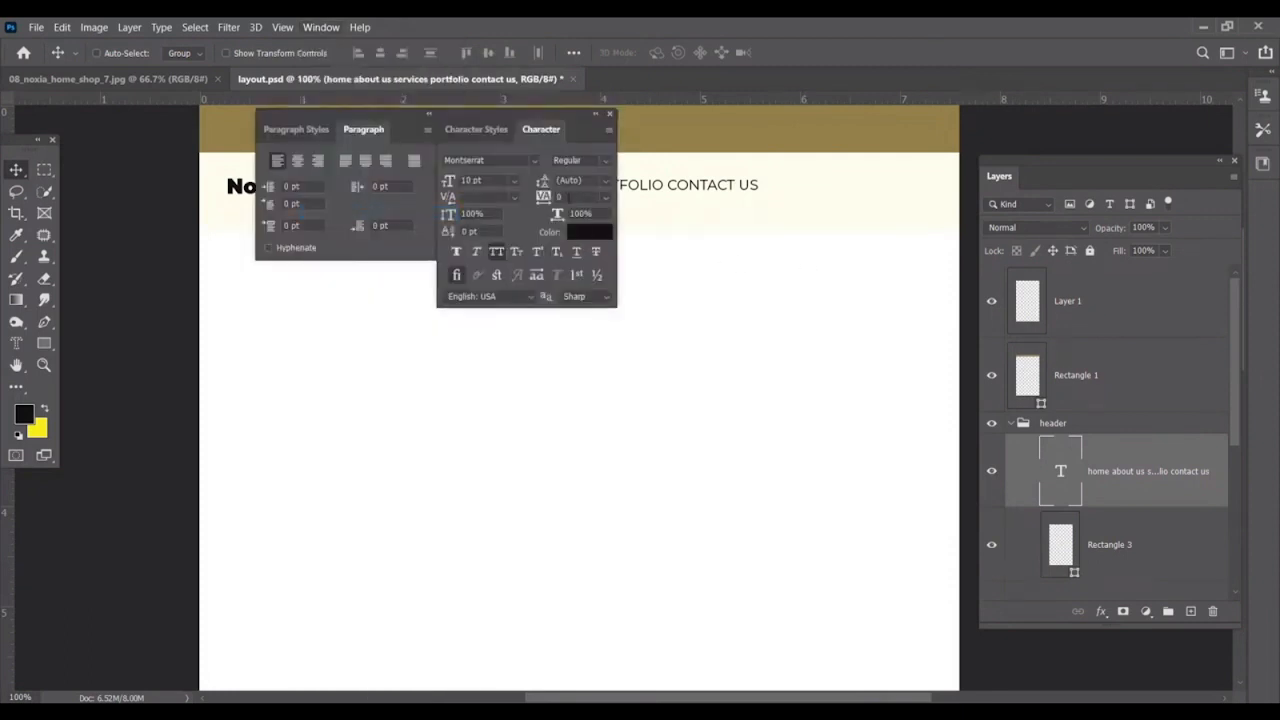
left_click_drag(476, 129, 417, 208)
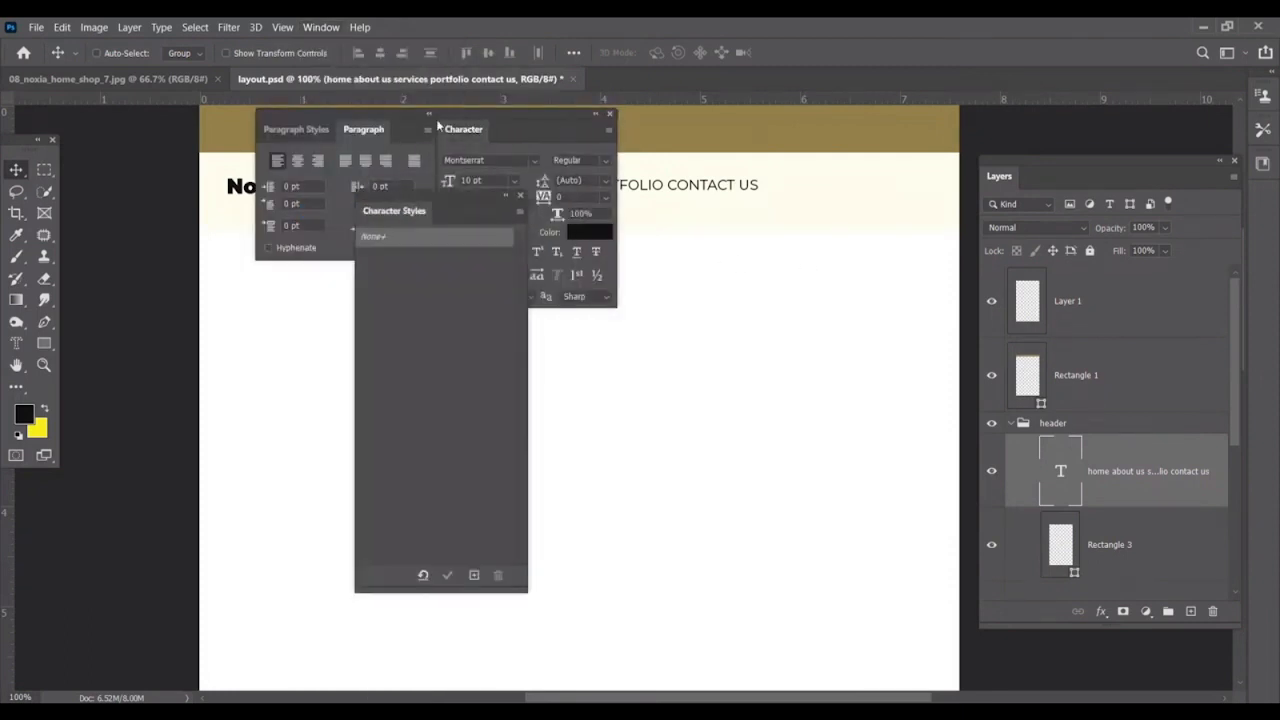
left_click_drag(394, 122, 206, 162)
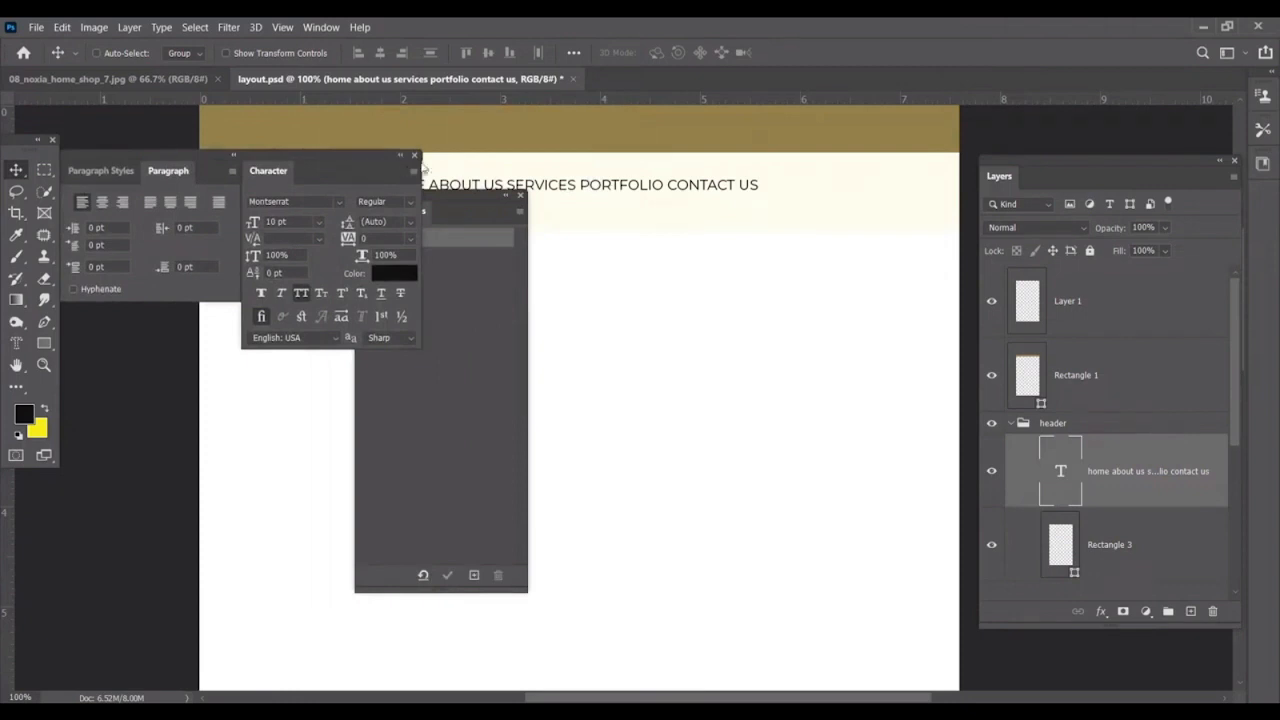
left_click_drag(455, 197, 508, 197)
left_click(576, 199)
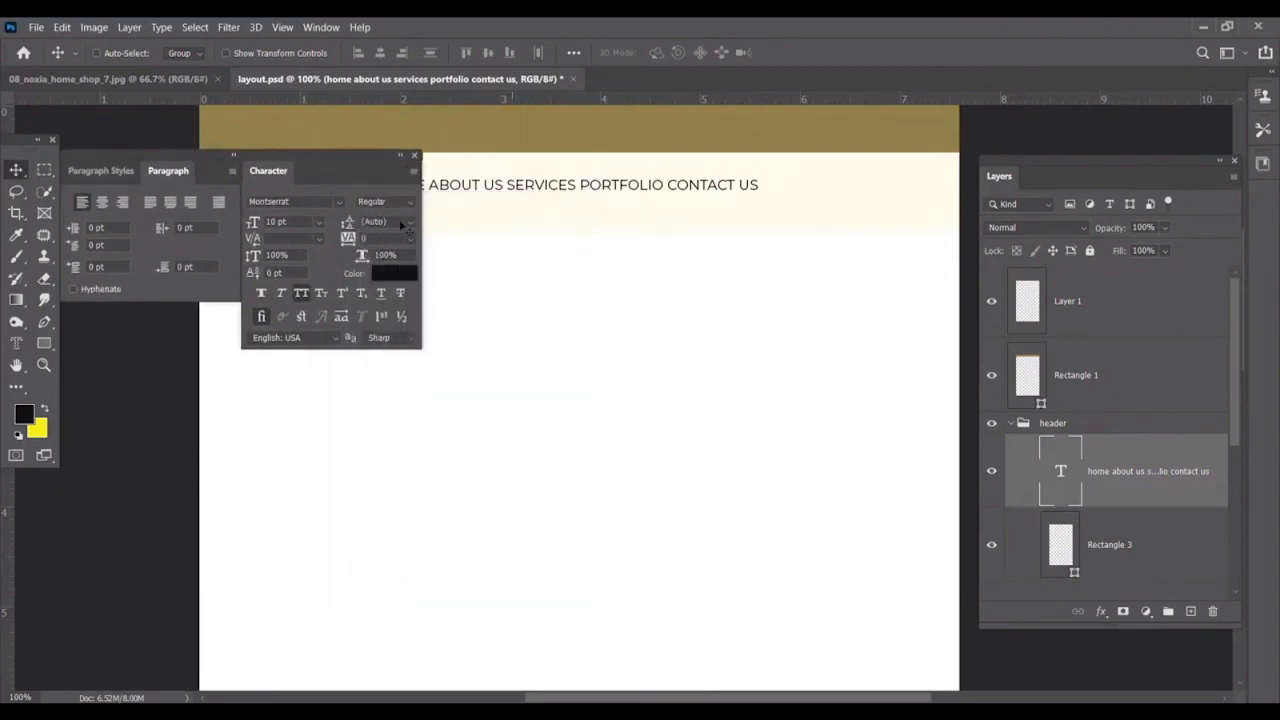
left_click_drag(349, 244, 354, 246)
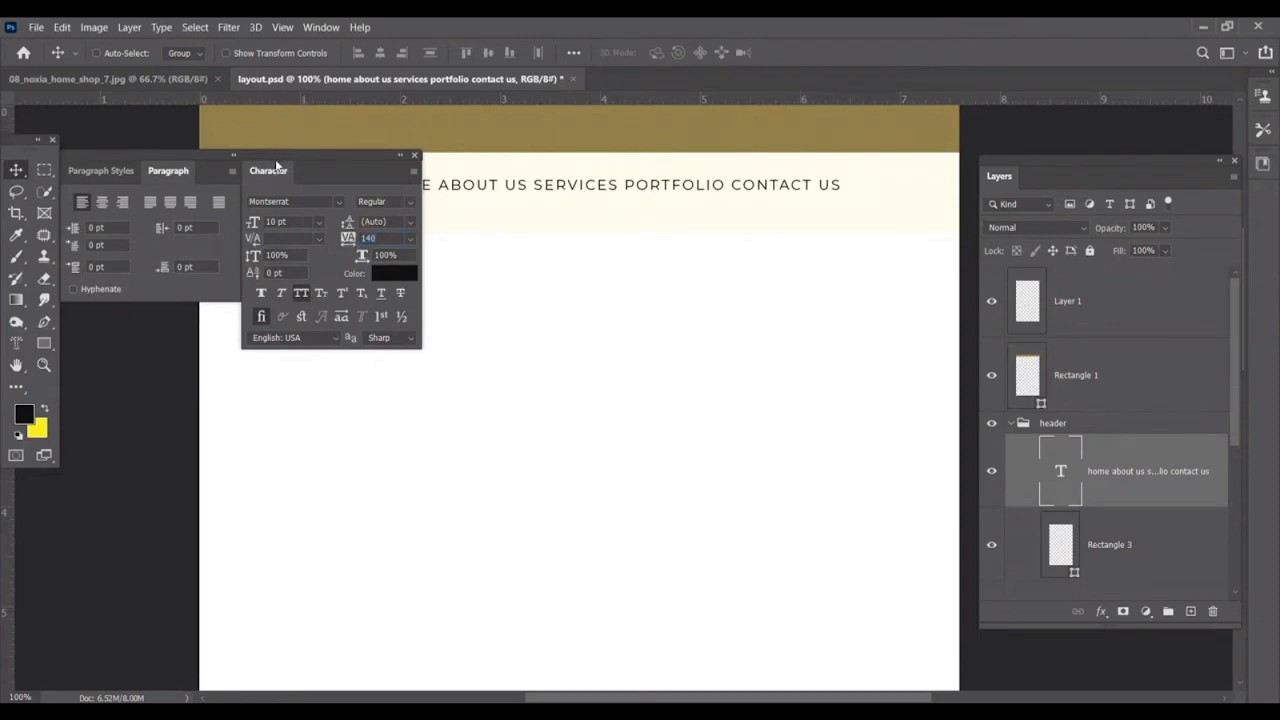
Reduce the header menu text's font size to 9 pt.
left_click_drag(275, 164, 303, 214)
key("t")
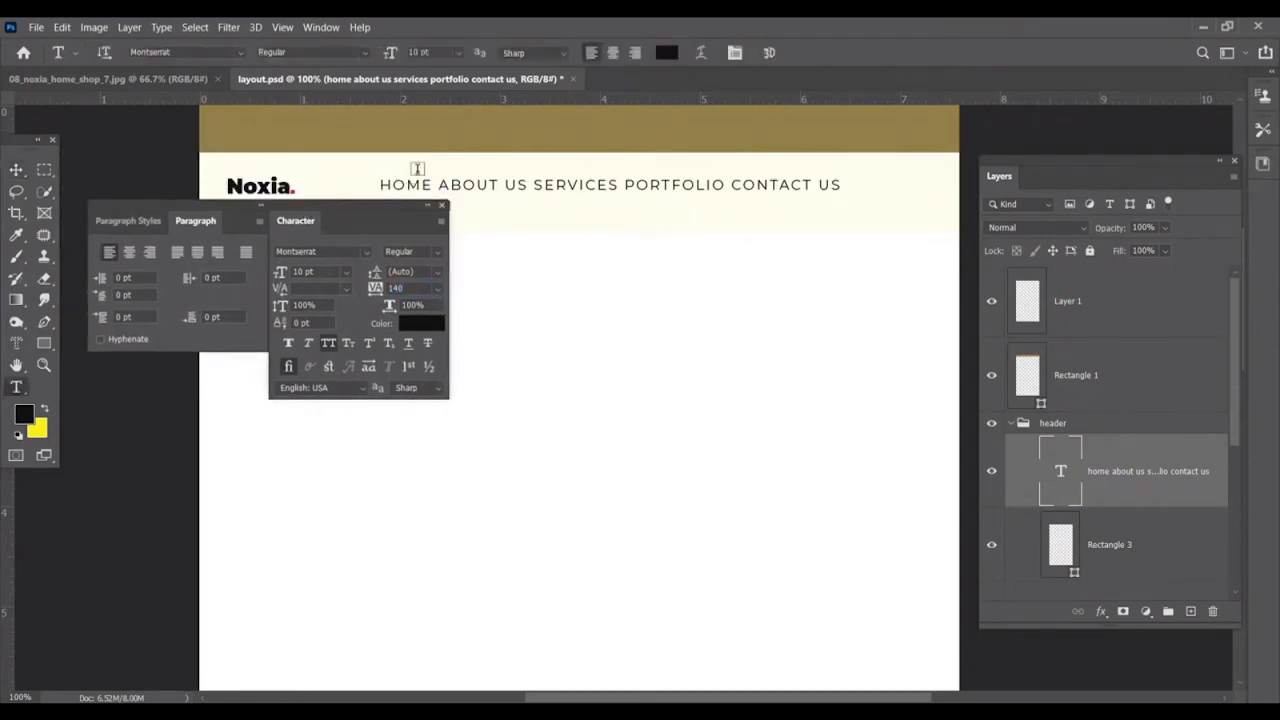
left_click_drag(391, 59, 396, 62)
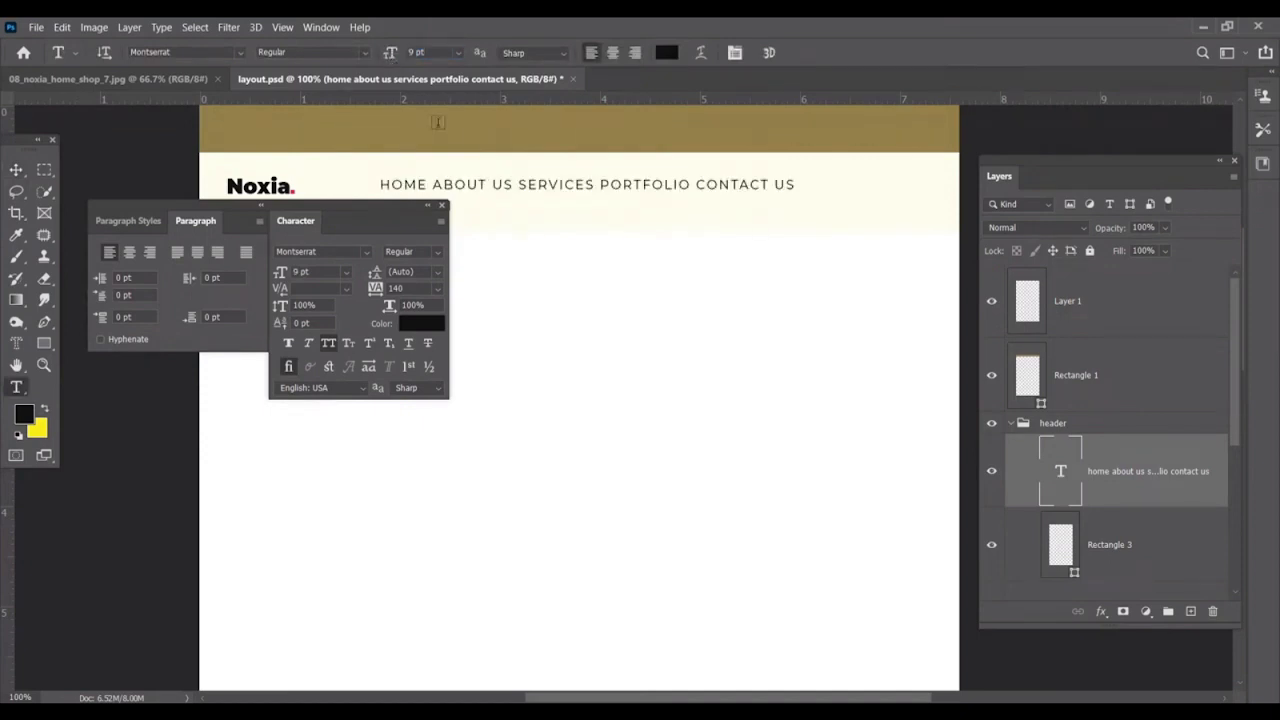
Insert extra spaces between the menu items HOME, ABOUT US, SERVICES, PORTFOLIO and CONTACT US to spread them apart.
left_click(432, 185)
left_click(490, 185)
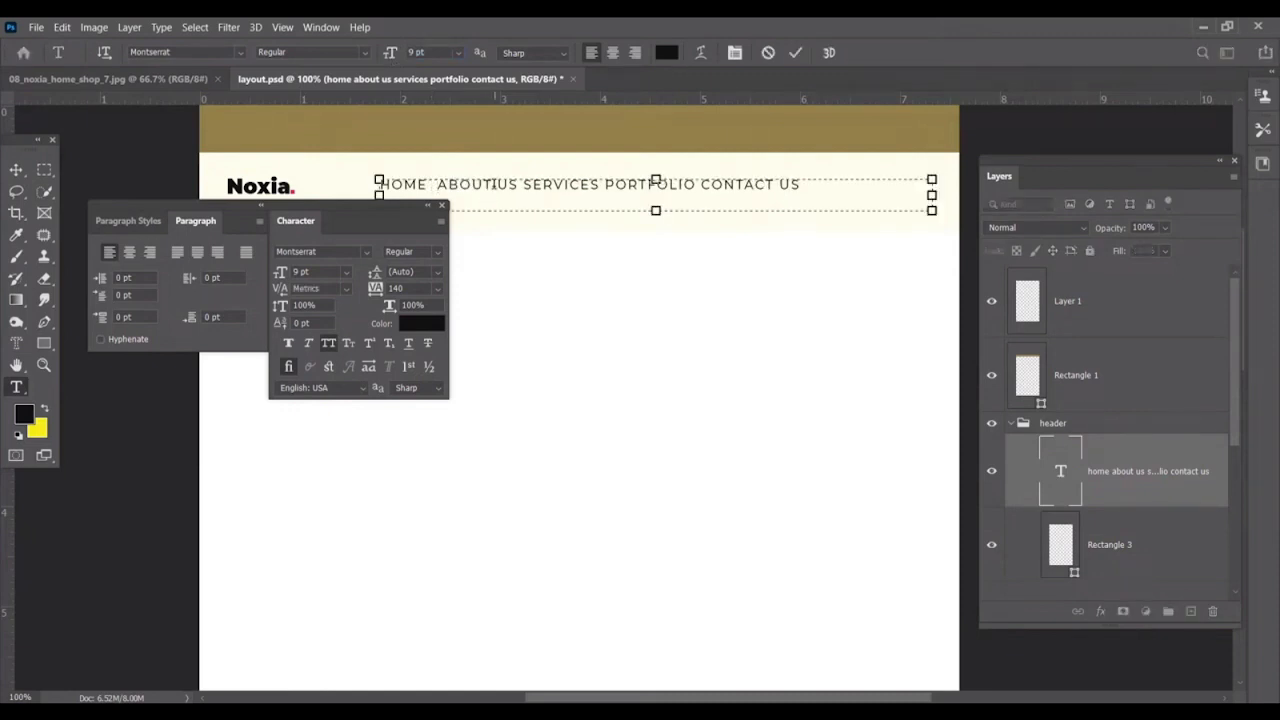
left_click(601, 185)
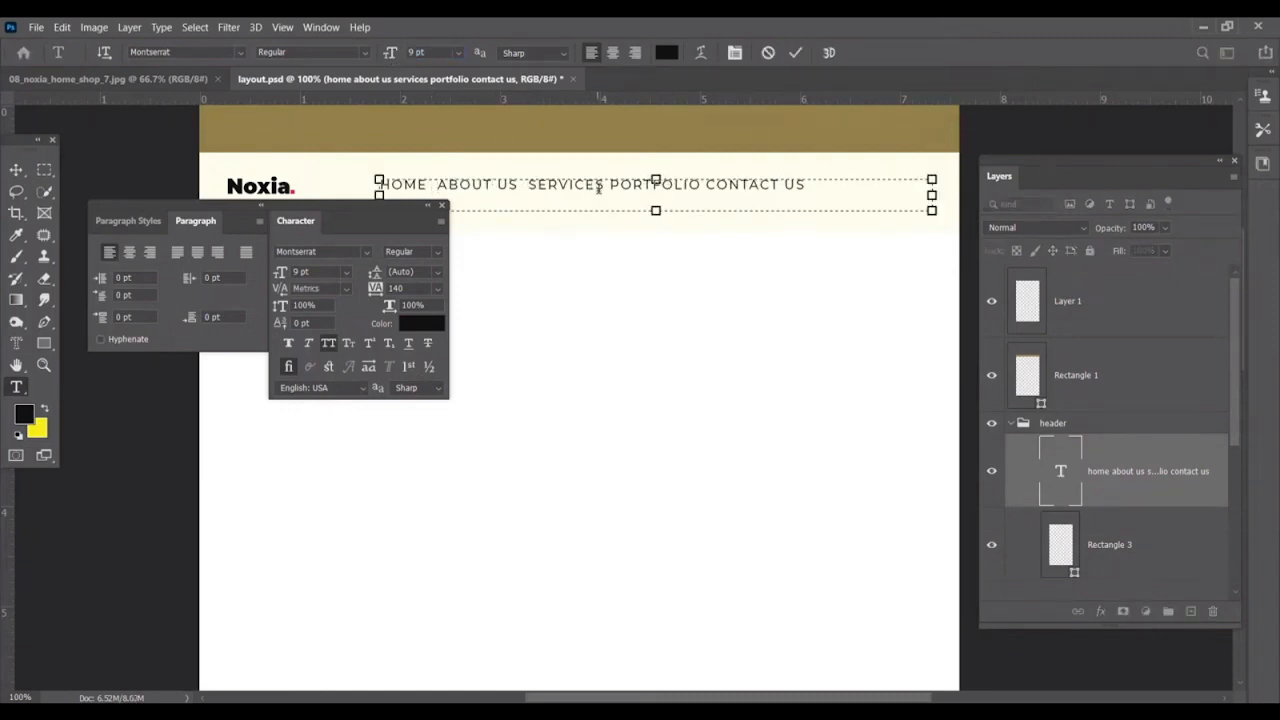
left_click(712, 186)
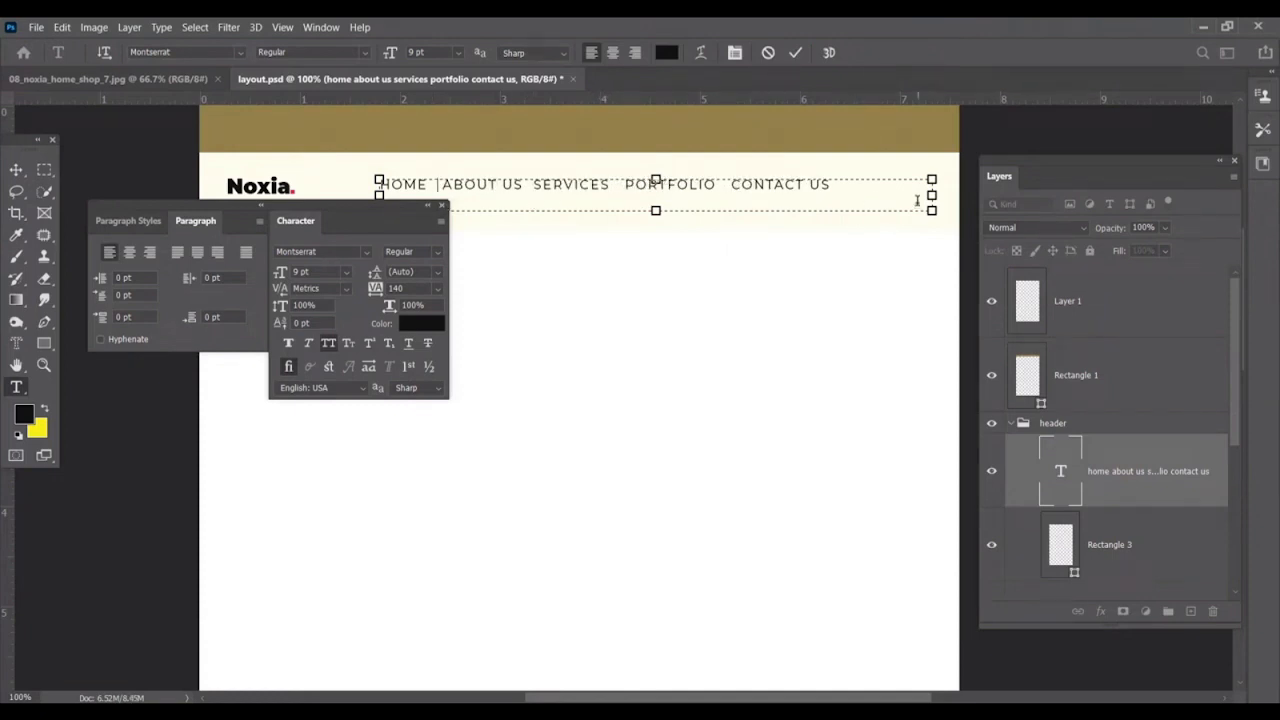
Narrow the menu's text box to fit its text and move the menu toward the header's right edge.
left_click_drag(931, 196, 838, 205)
left_click_drag(610, 212, 794, 198)
left_click(16, 169)
left_click(441, 205)
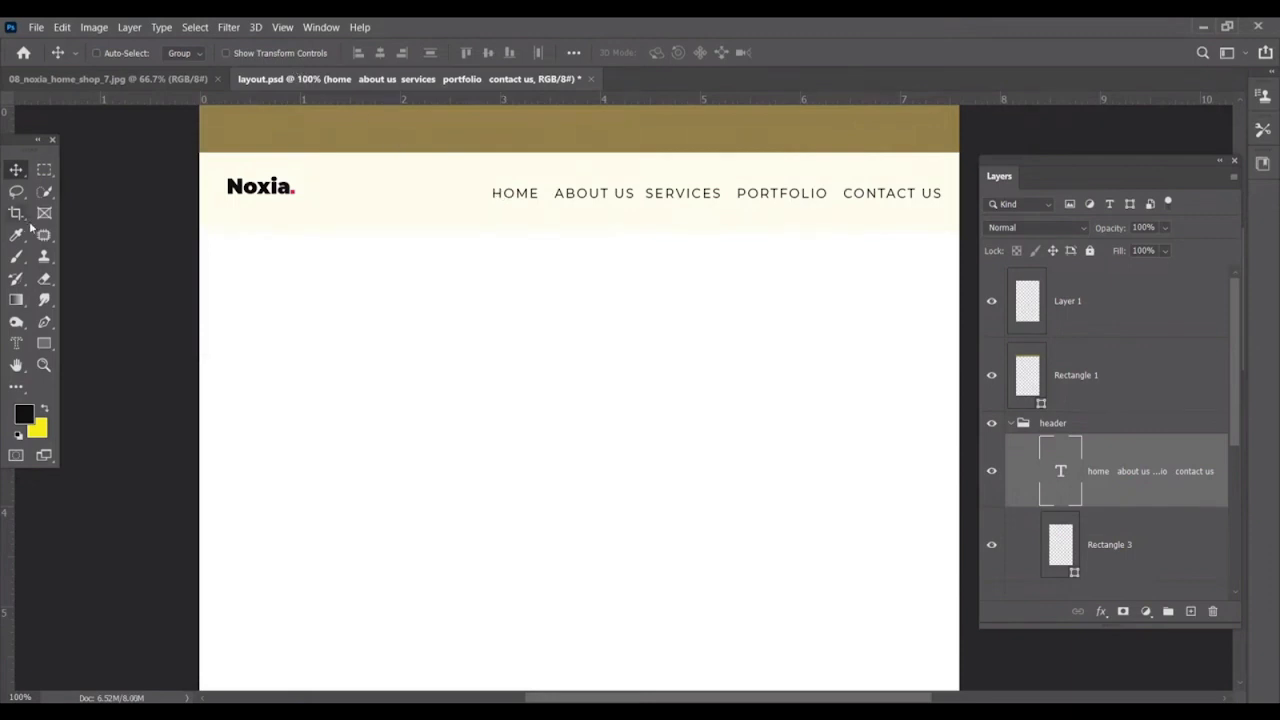
Set the header menu text's font size to 8 pt.
key("t")
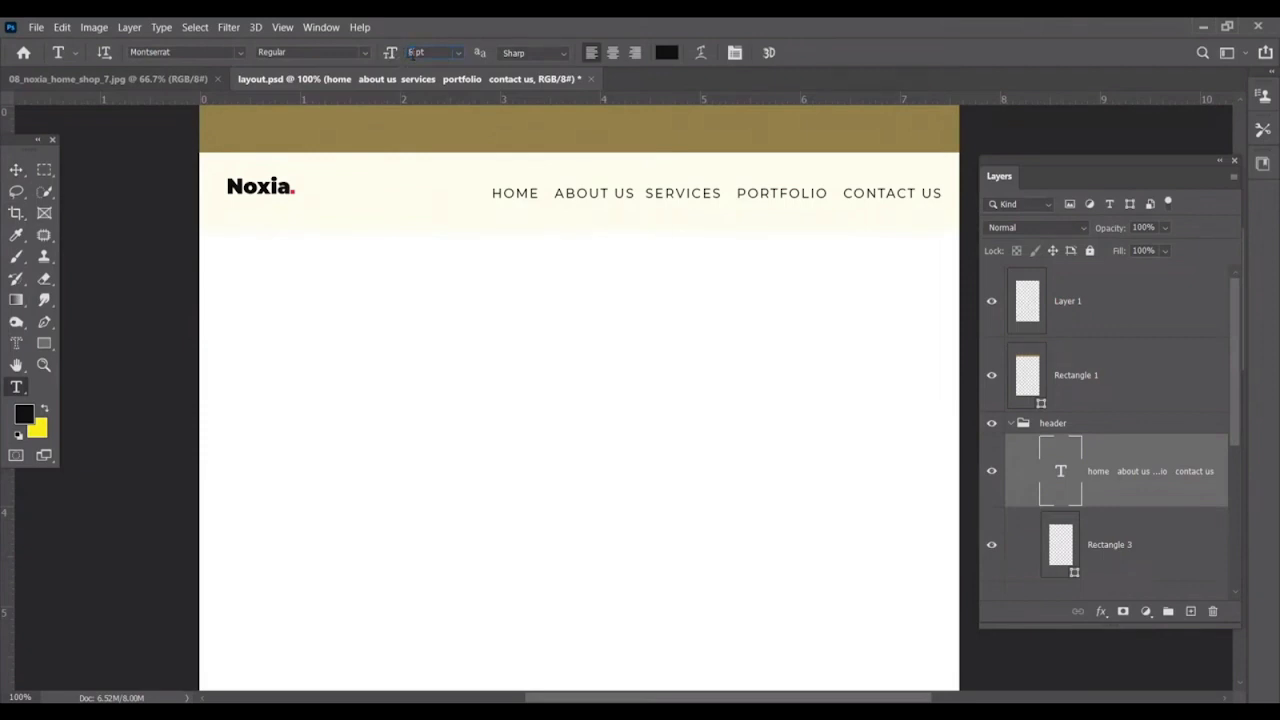
scroll(412, 54, "down", 1)
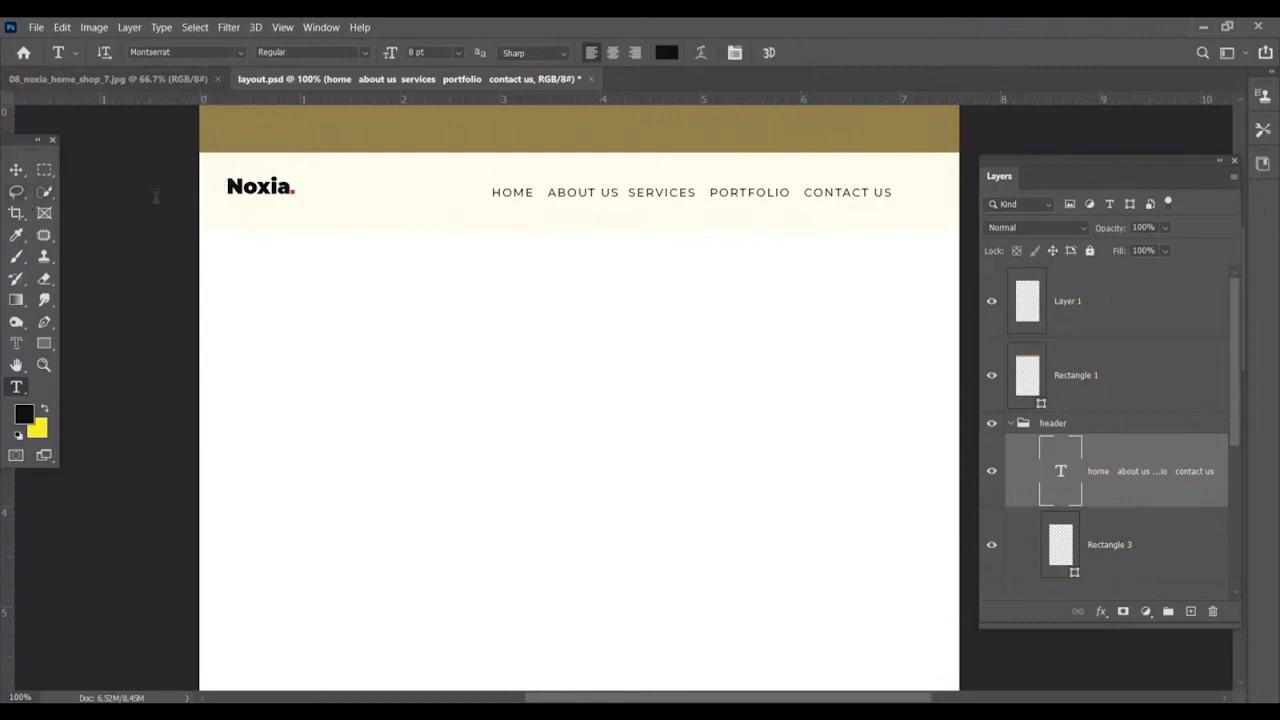
left_click(16, 169)
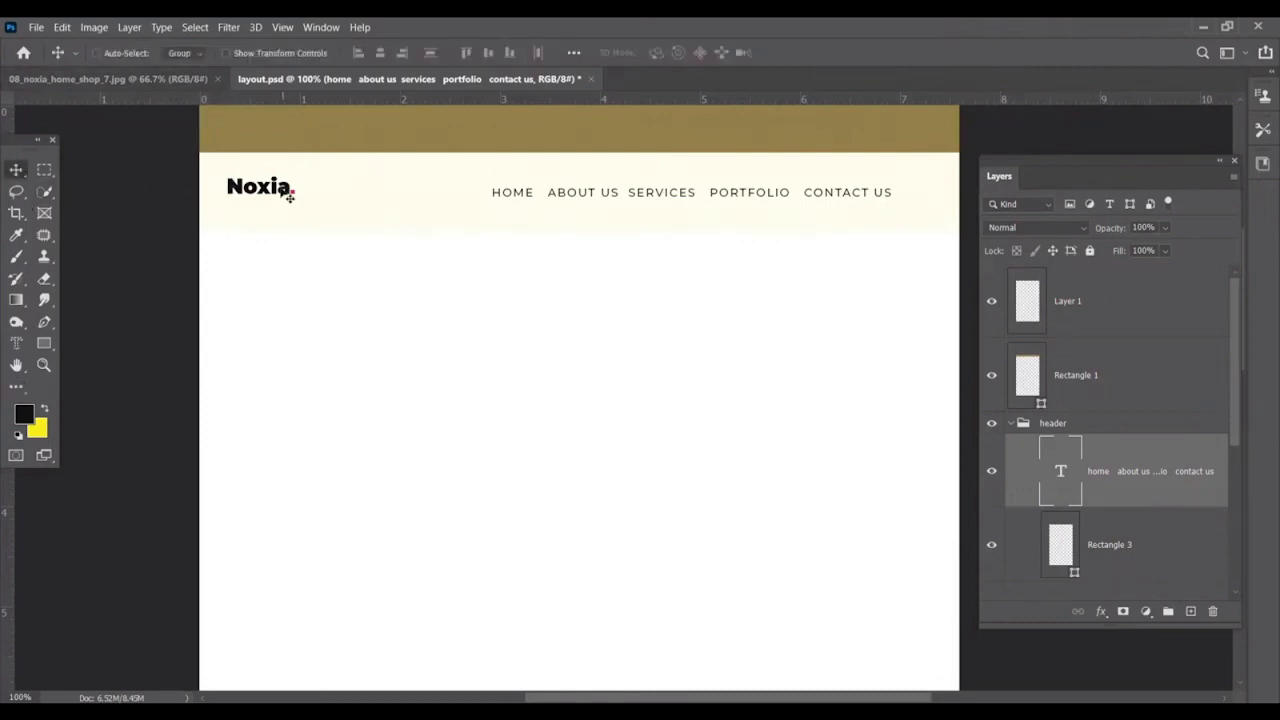
Group the noxia text layer with the Rectangle 3 layer and rename the group logo.
right_click(279, 191)
left_click(316, 211)
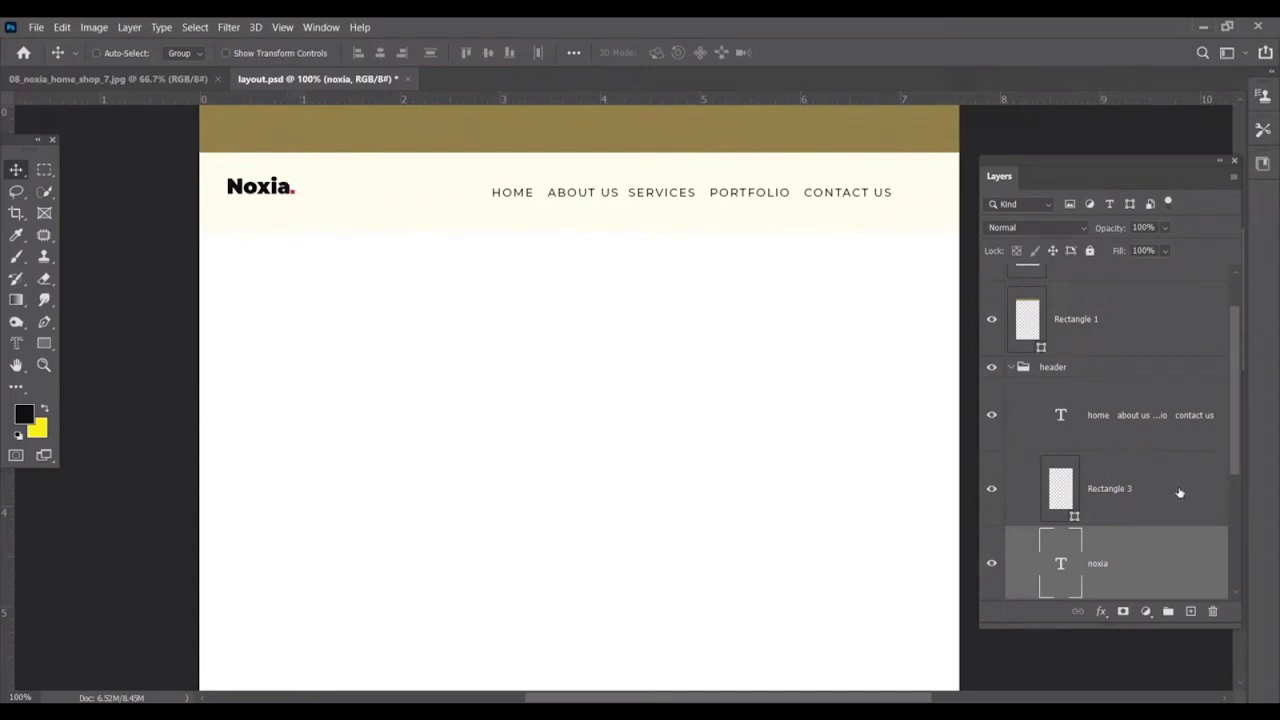
left_click(1103, 511, "shift")
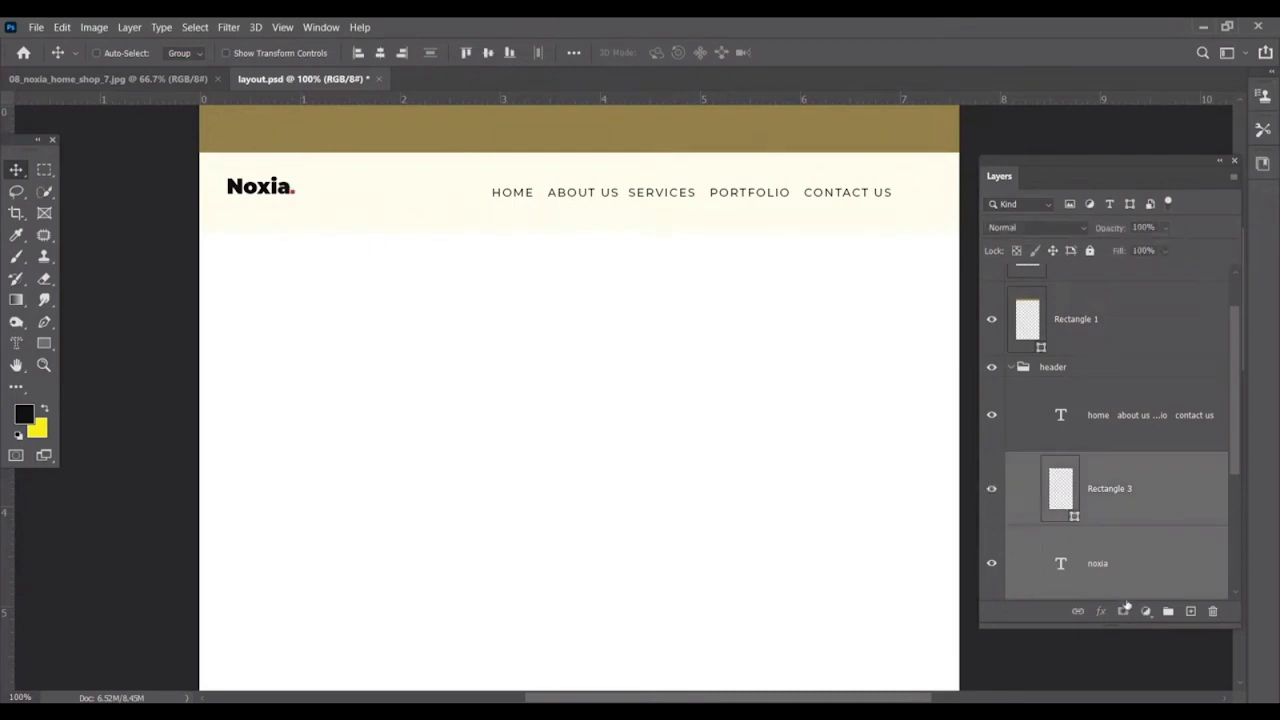
left_click(1168, 611)
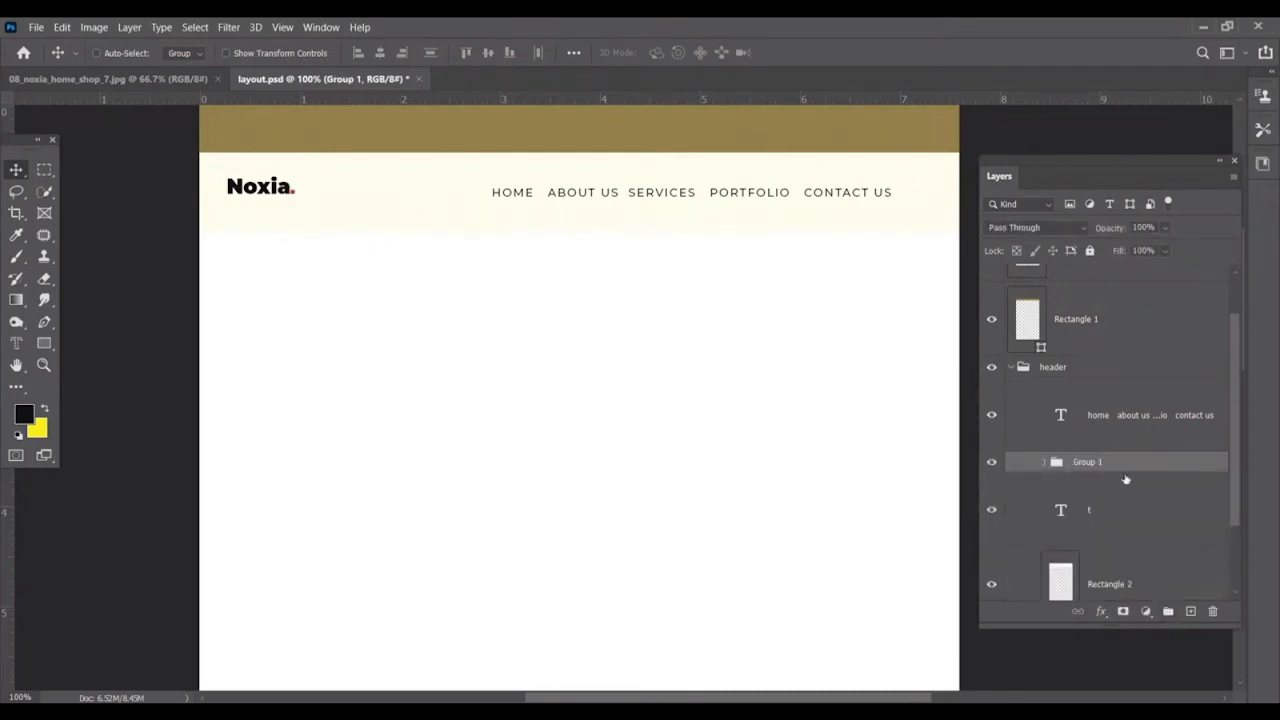
double_click(1099, 465)
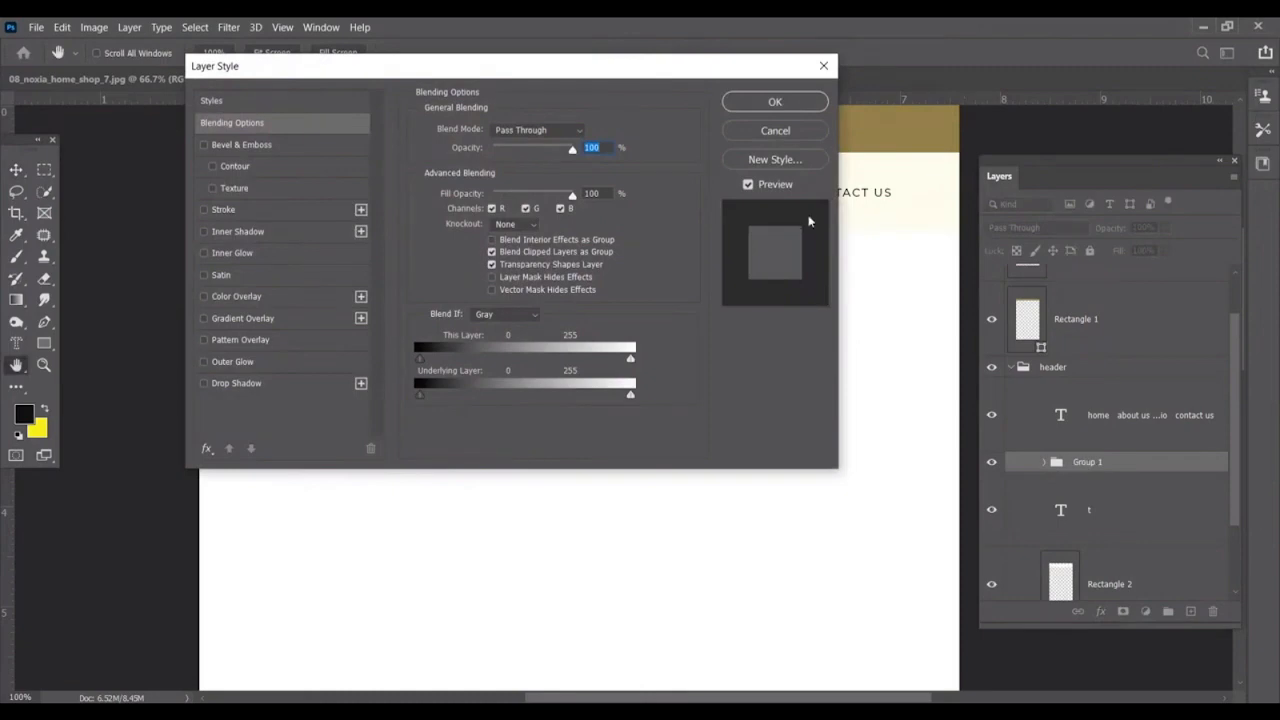
left_click(775, 130)
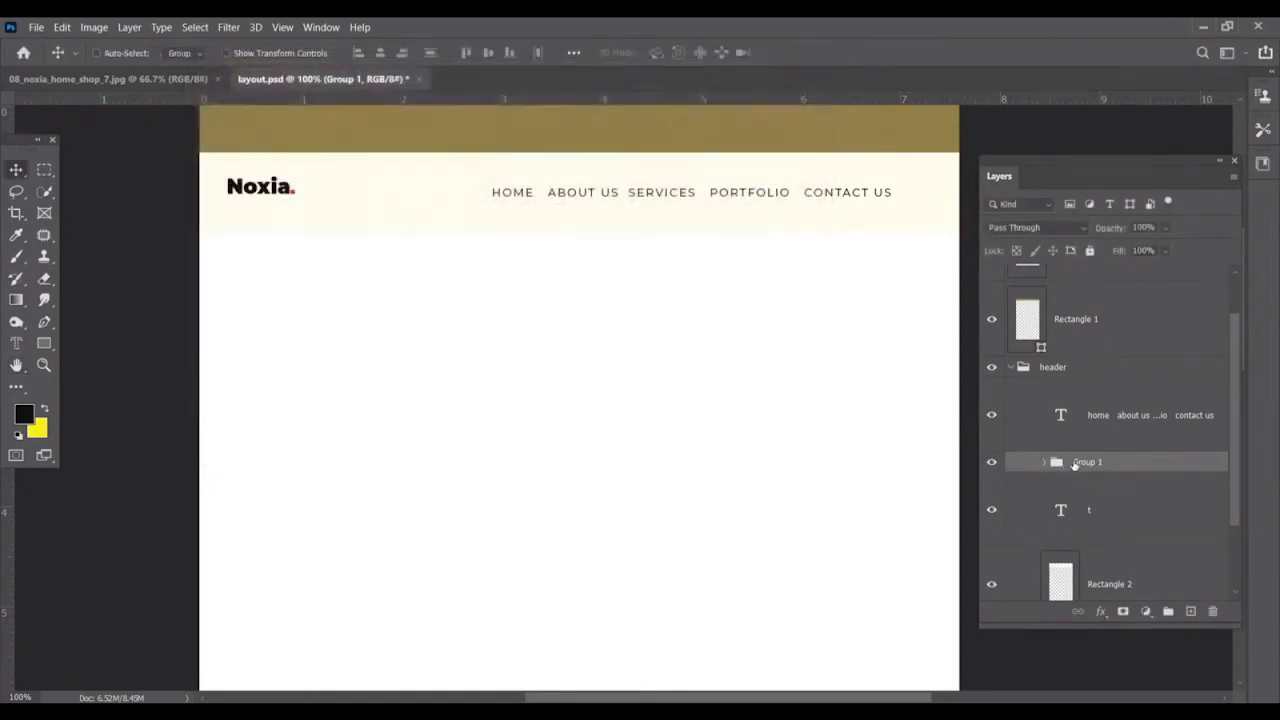
double_click(1086, 462)
type("logo")
key("Return")
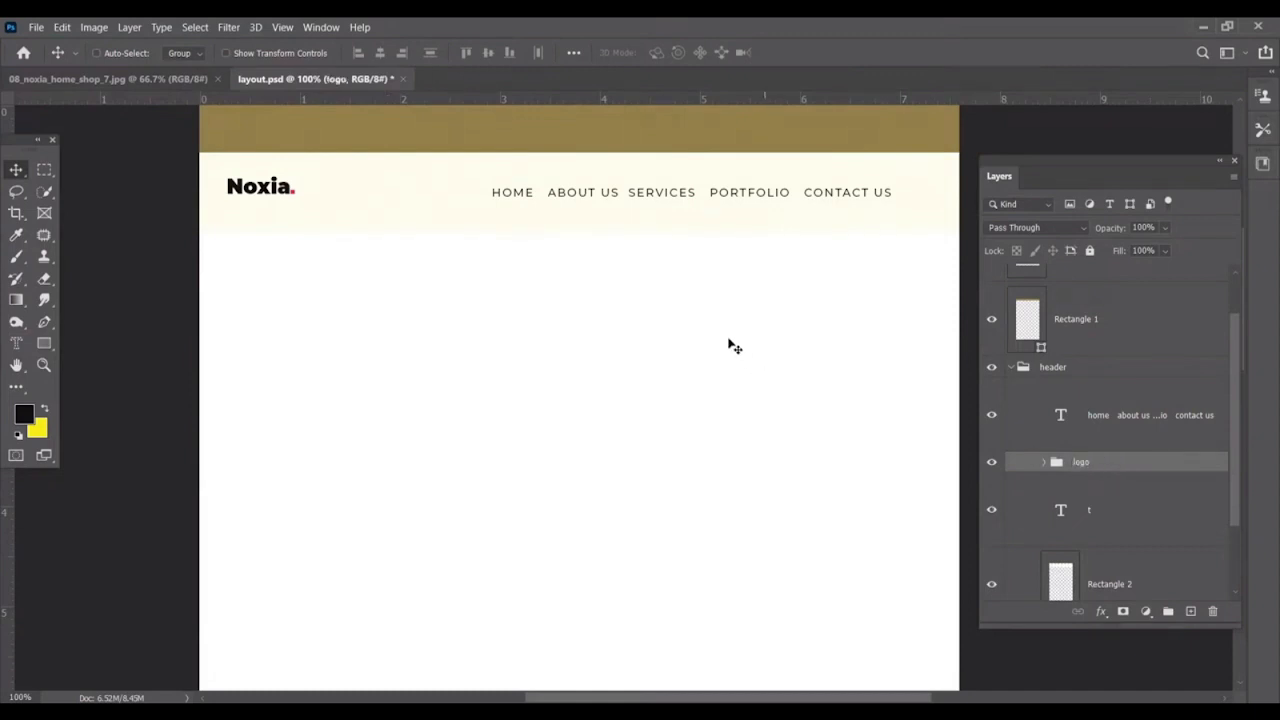
Nudge the logo group slightly down in line with the menu, and shift the menu text closer to the header's right edge.
right_click(287, 193)
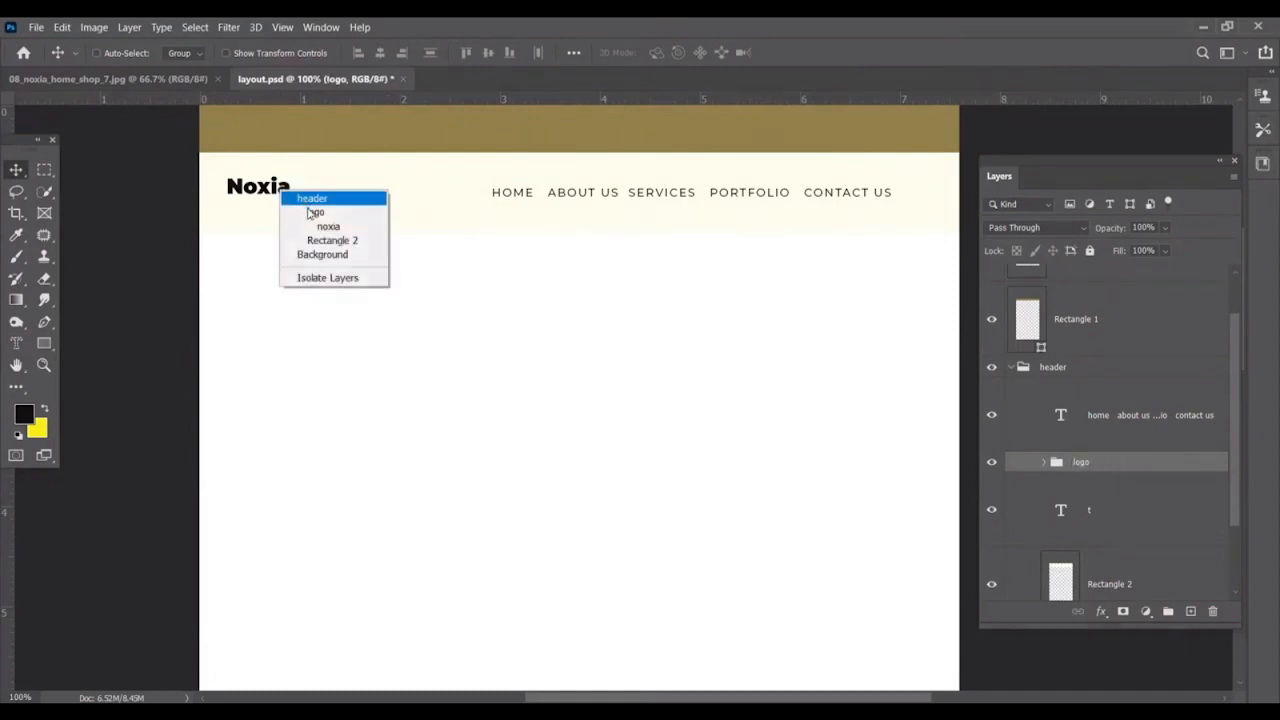
left_click(312, 213)
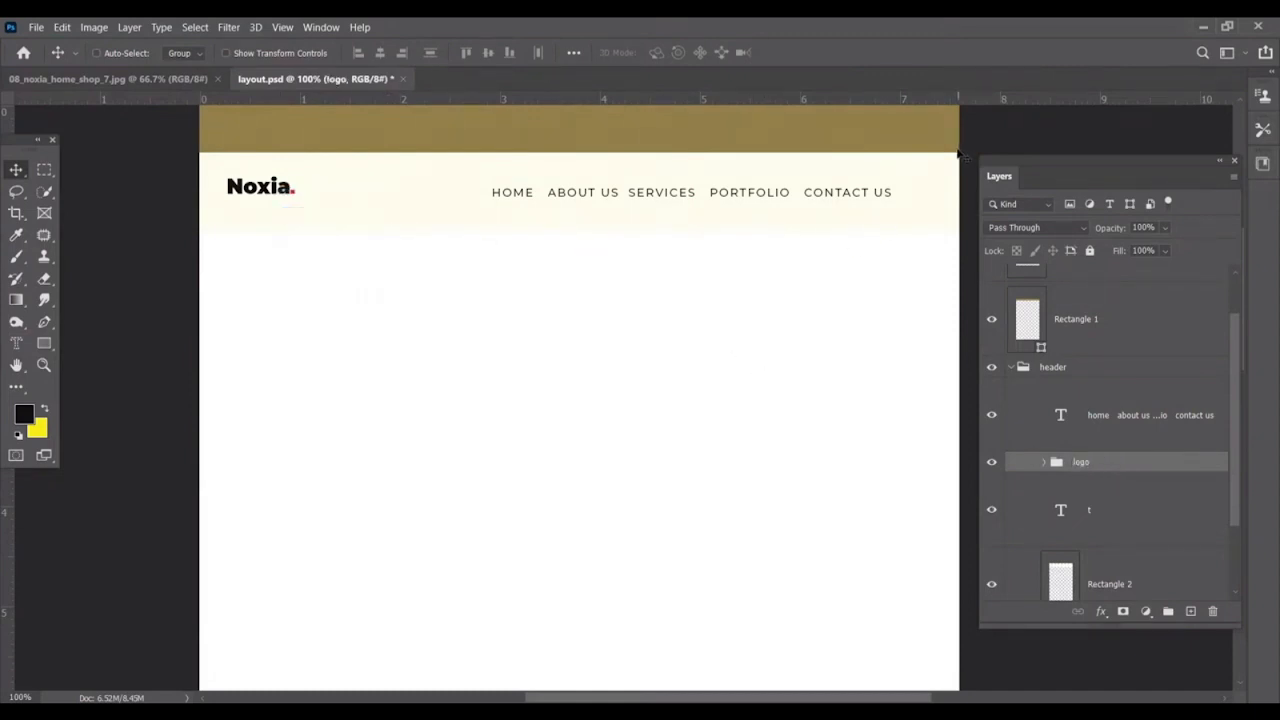
key("Down")
key("Down")
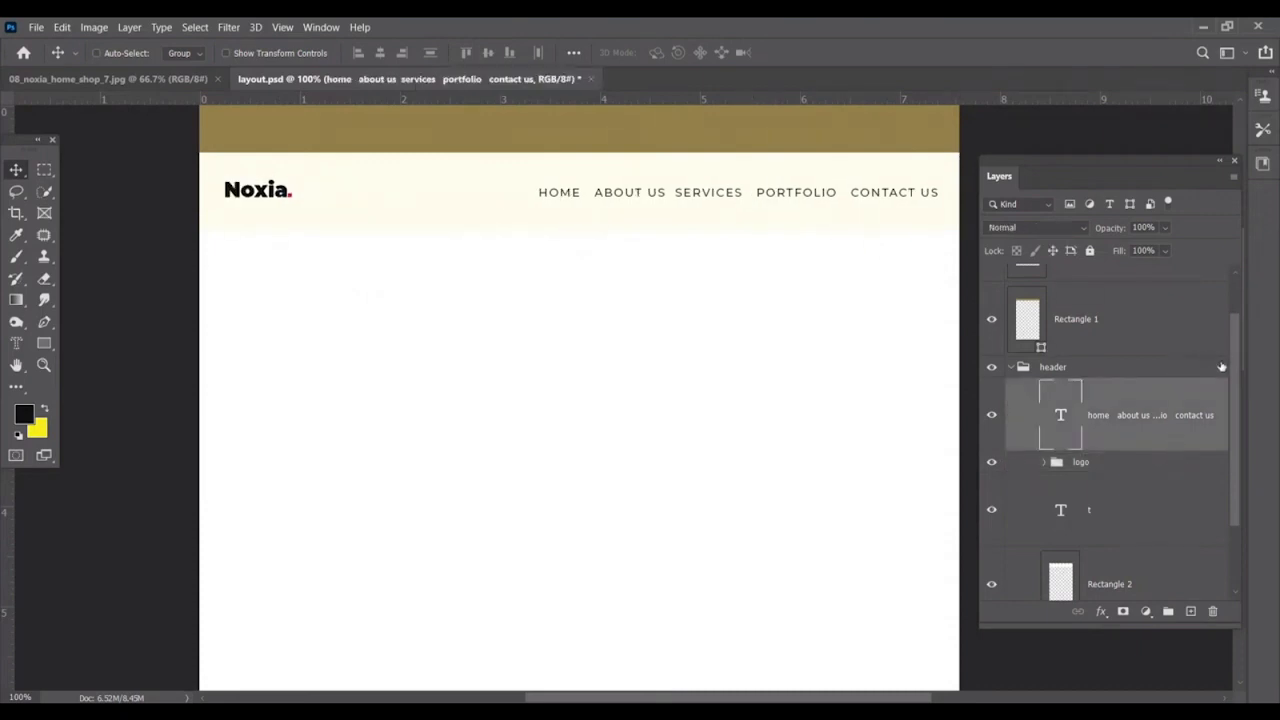
Create a new layer above Layer 1 and name it margin.
scroll(1208, 305, "up", 2)
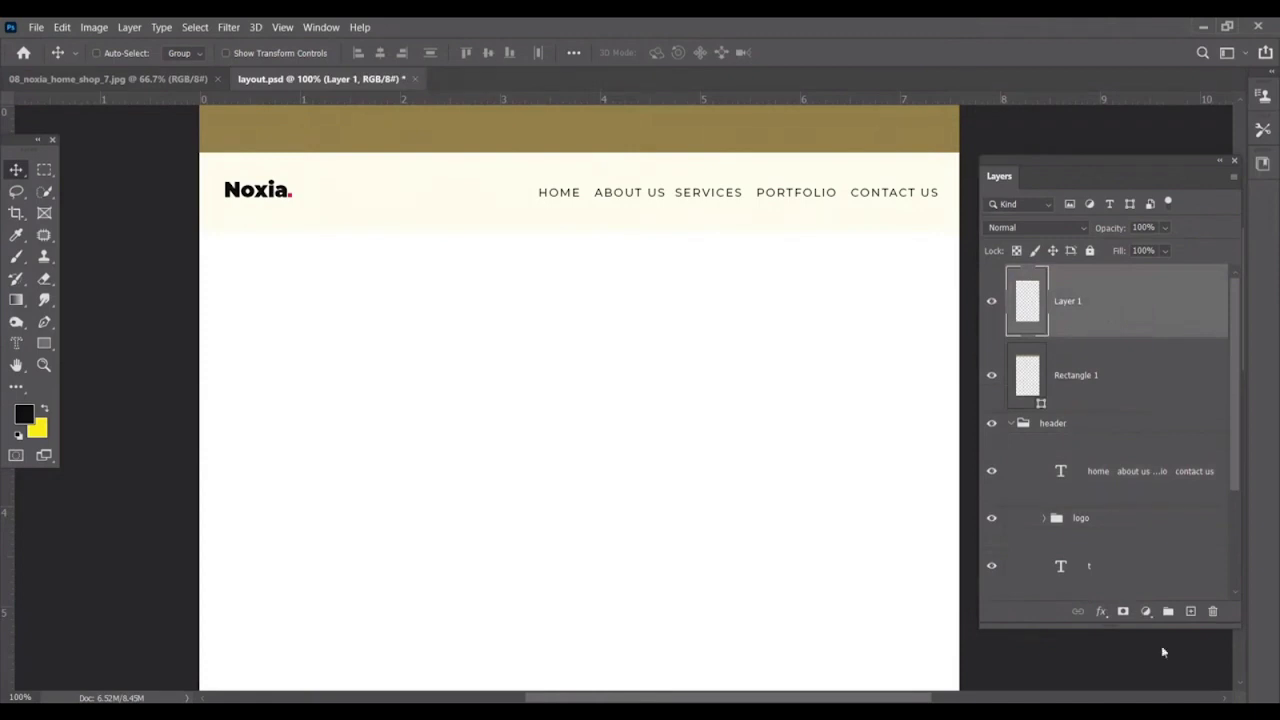
left_click(1189, 612)
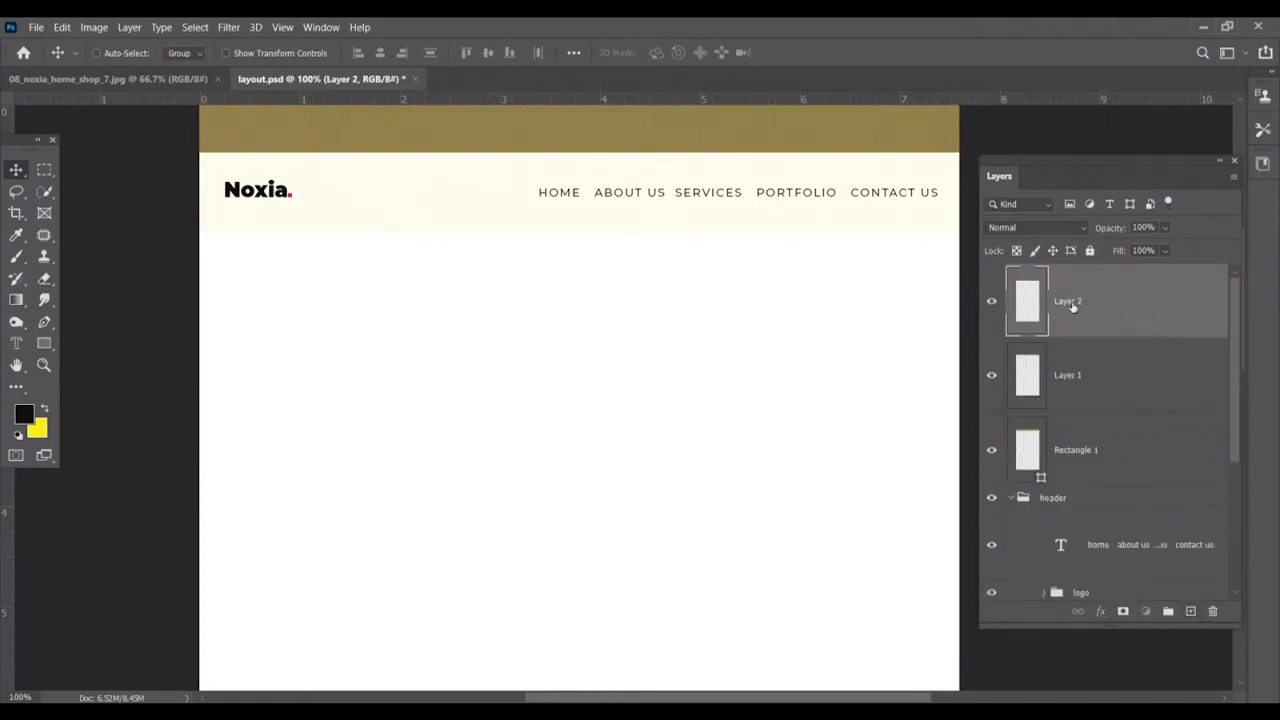
double_click(1069, 302)
type("m")
key("Return")
Draw a rectangular marquee selection over almost the whole page, slightly inset from its edges and starting at the logo's left edge.
key("ctrl+minus")
key("ctrl+minus")
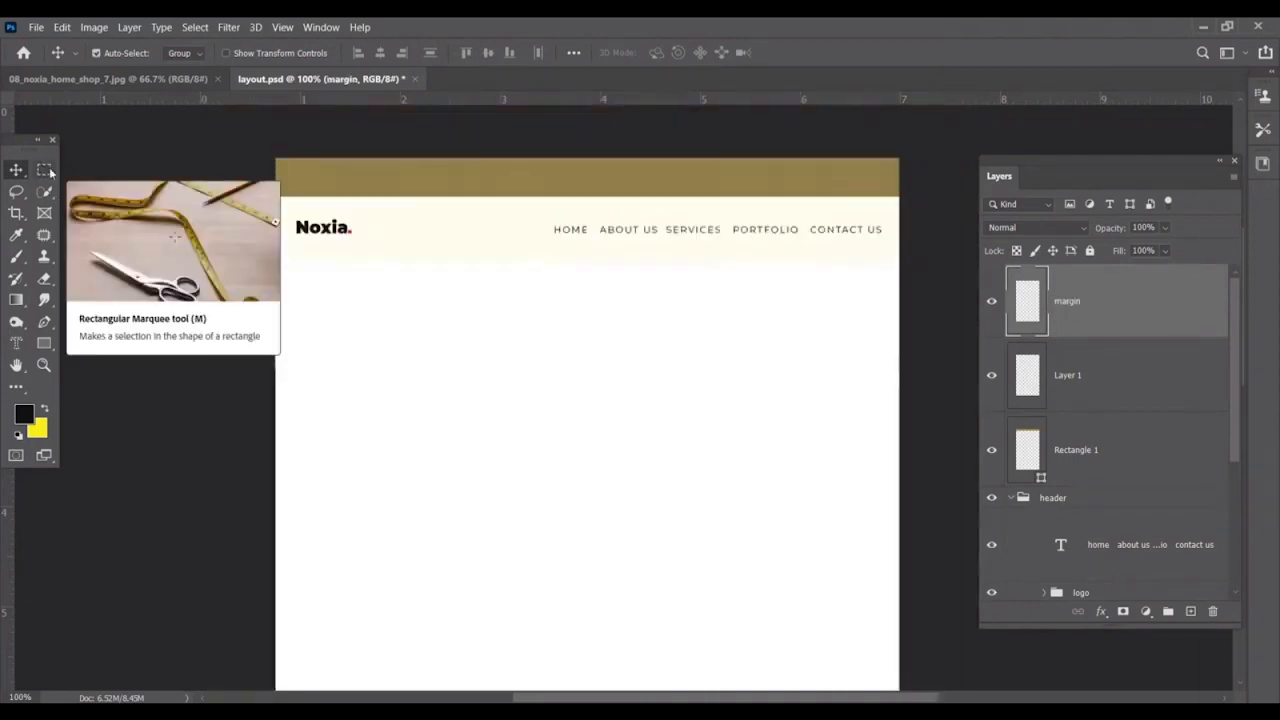
left_click_drag(578, 417, 505, 278)
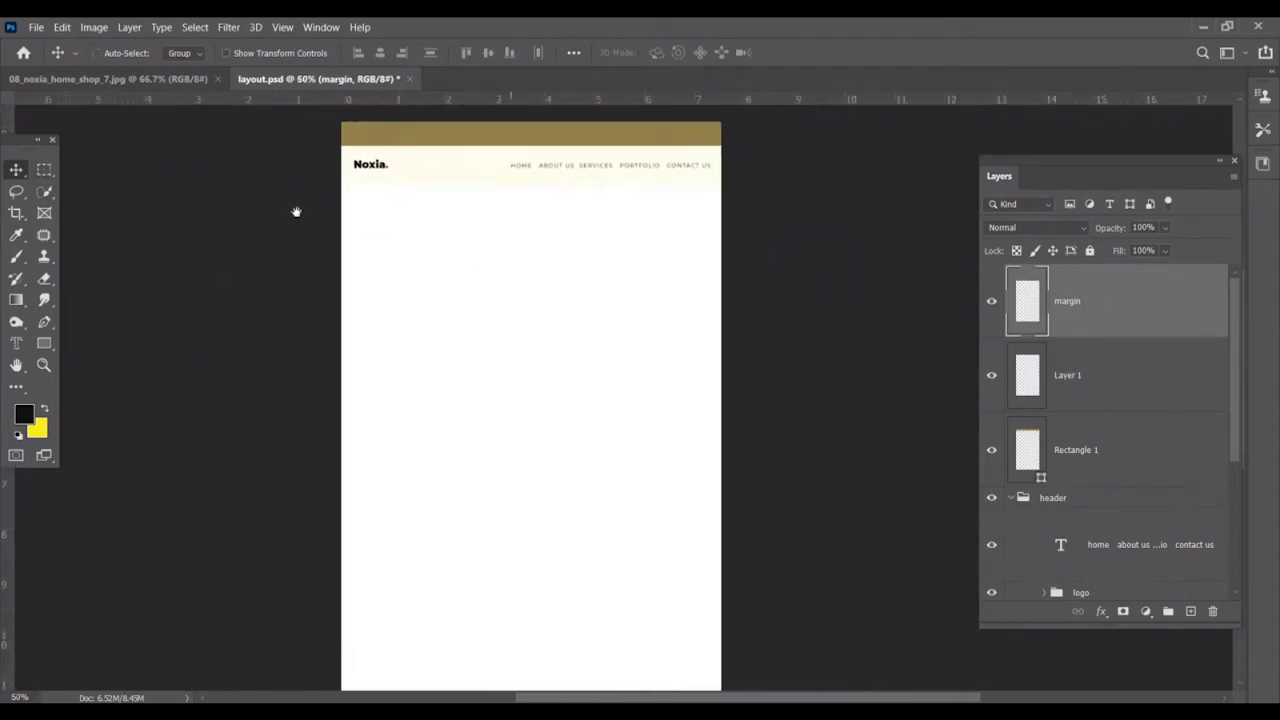
left_click(45, 172)
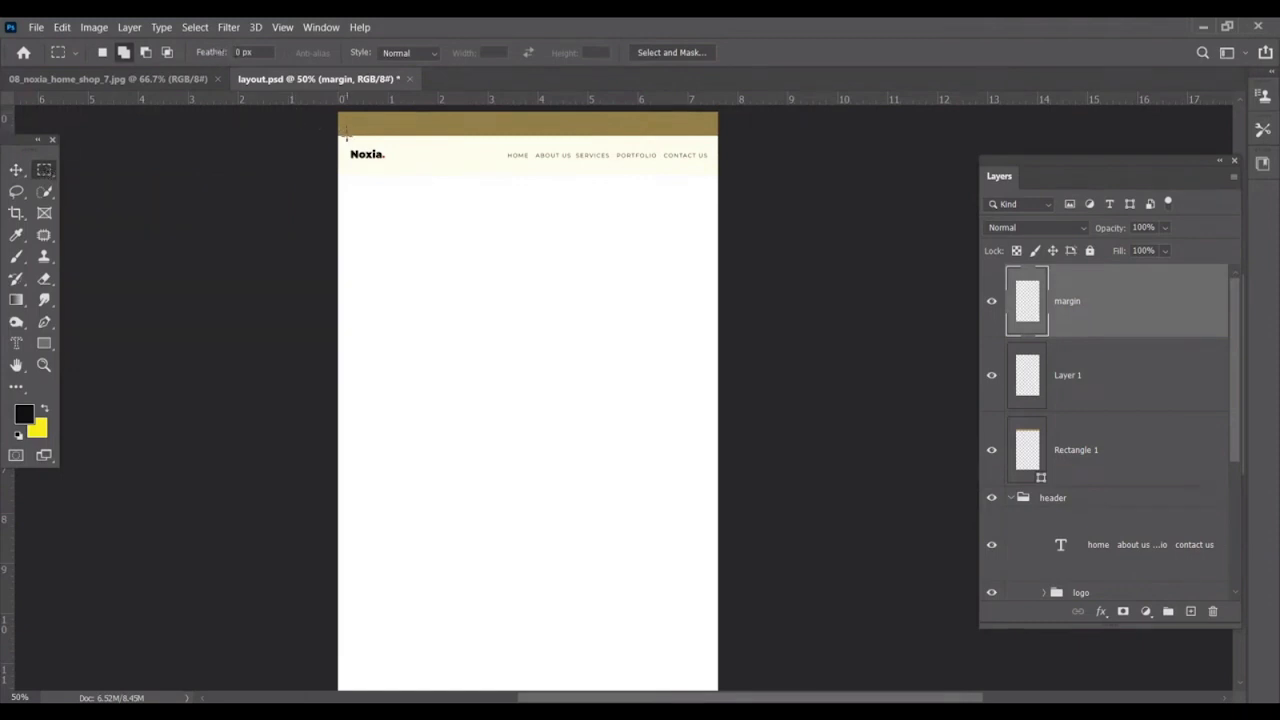
left_click_drag(349, 122, 699, 482)
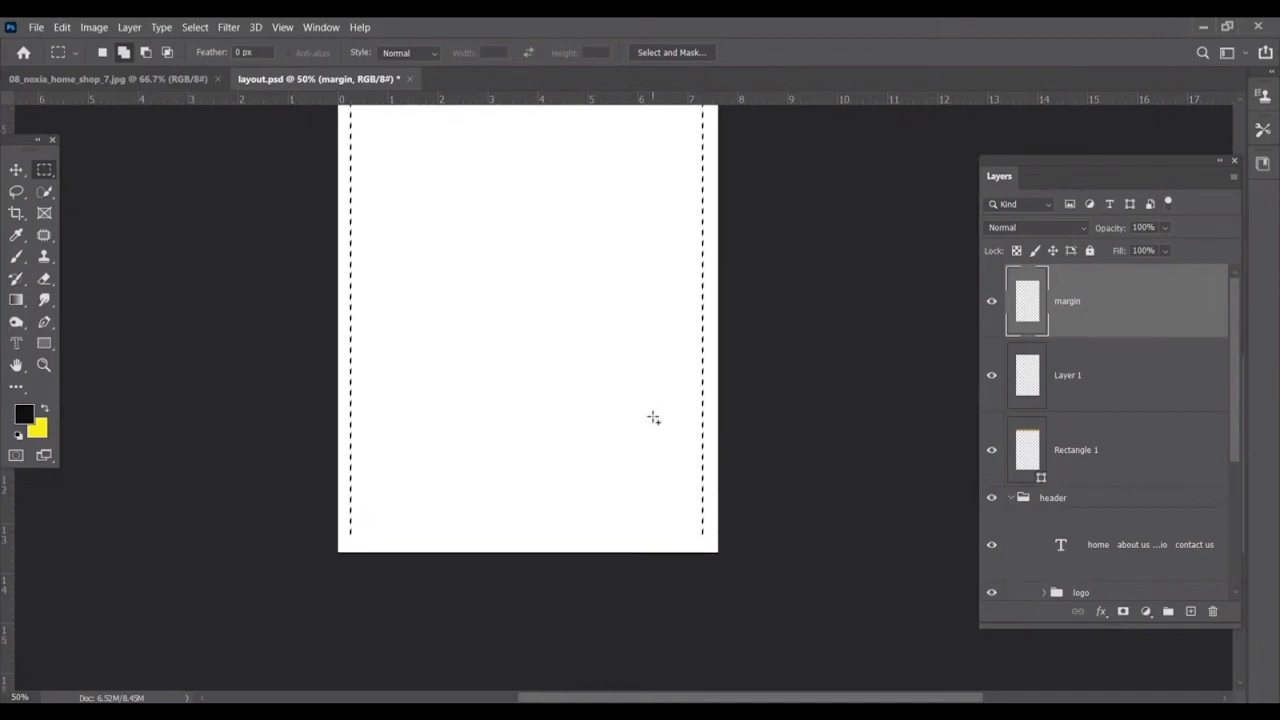
Stroke the margin selection with a 1 px black line, centered on its edge.
scroll(652, 411, "up", 5)
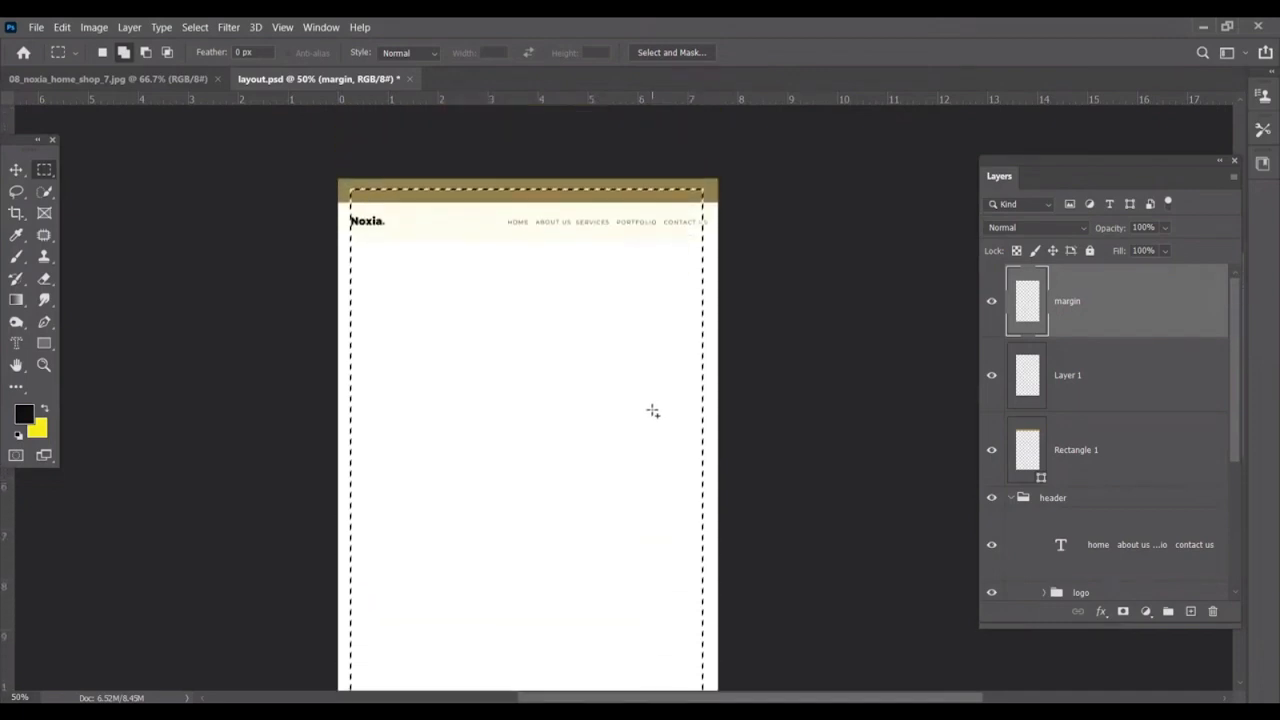
left_click(62, 27)
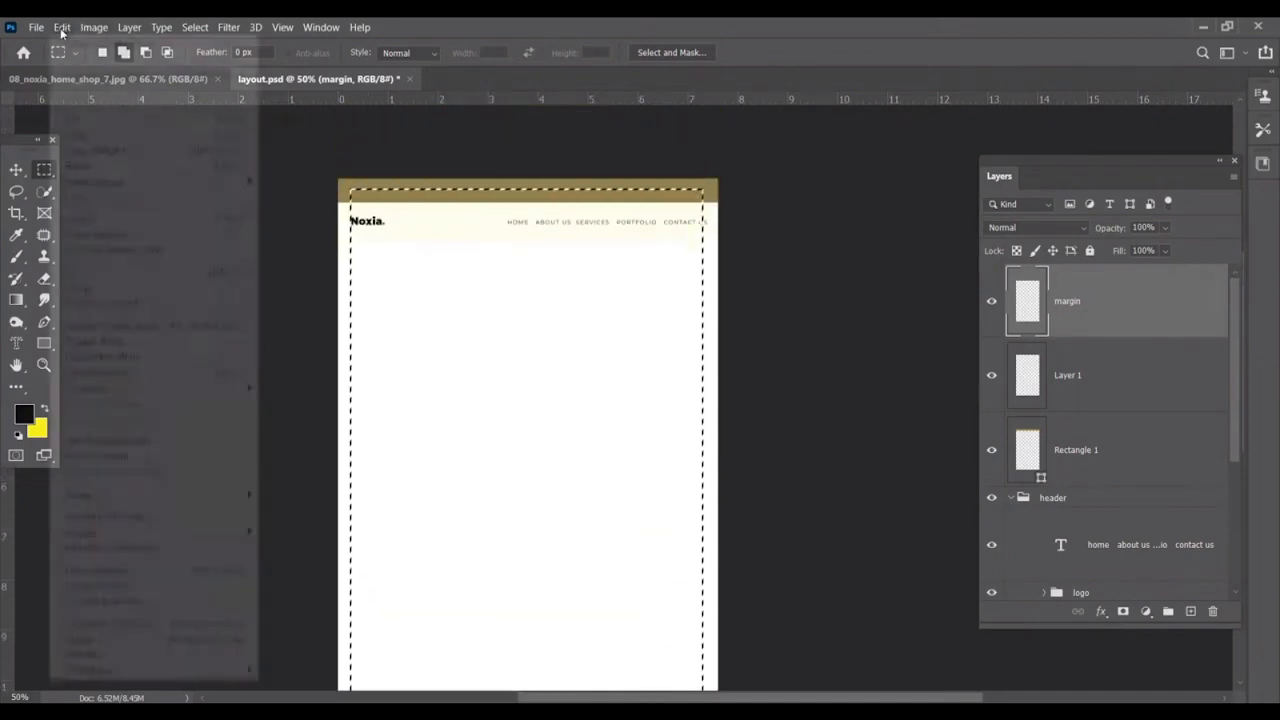
left_click(92, 288)
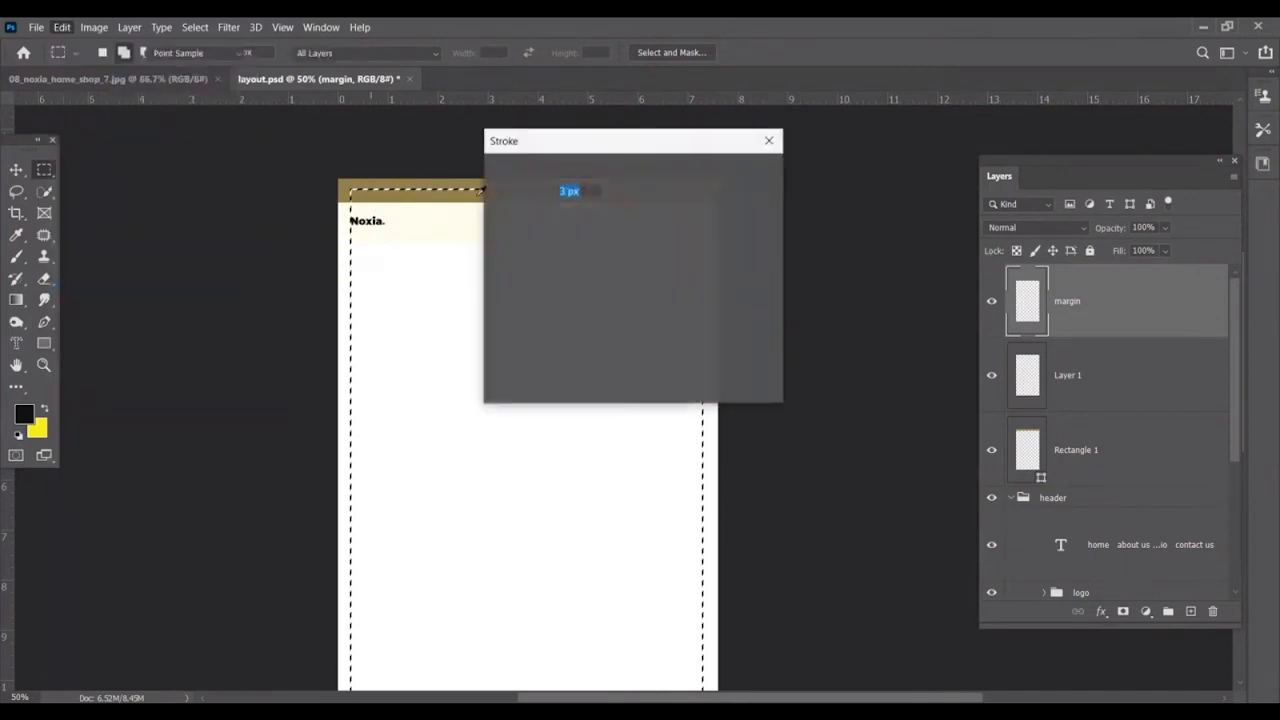
type("1")
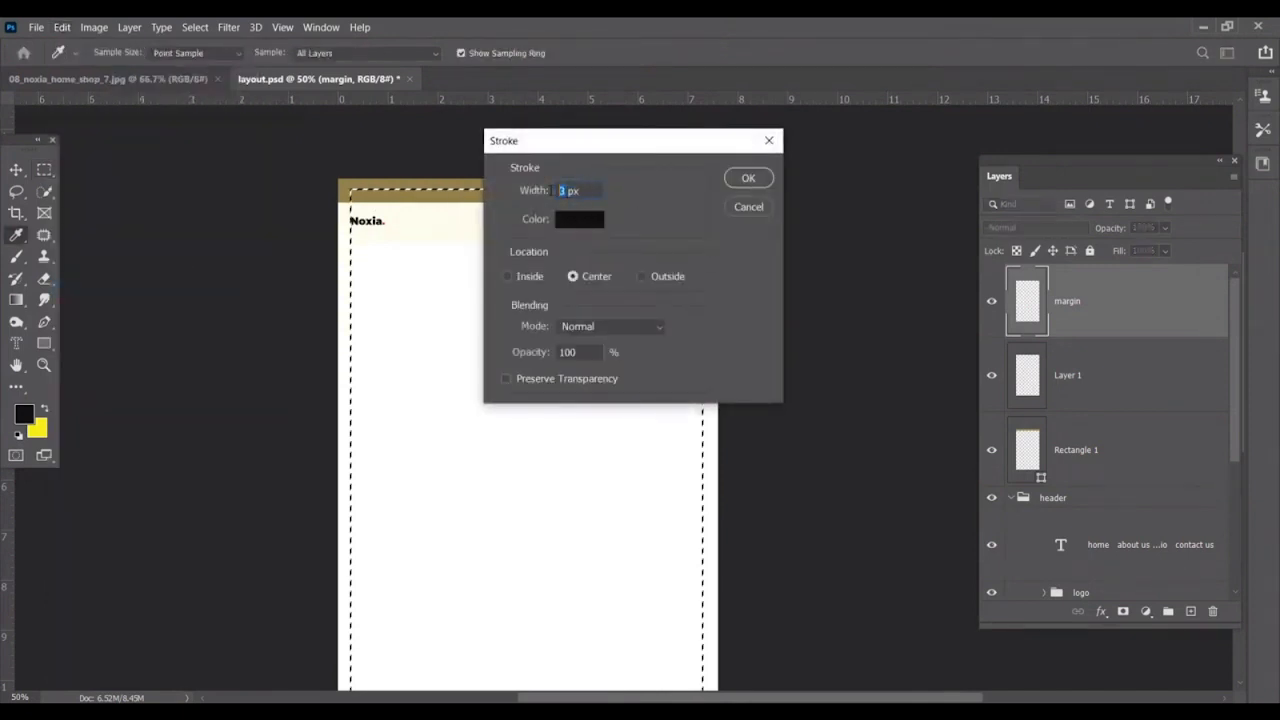
left_click(748, 178)
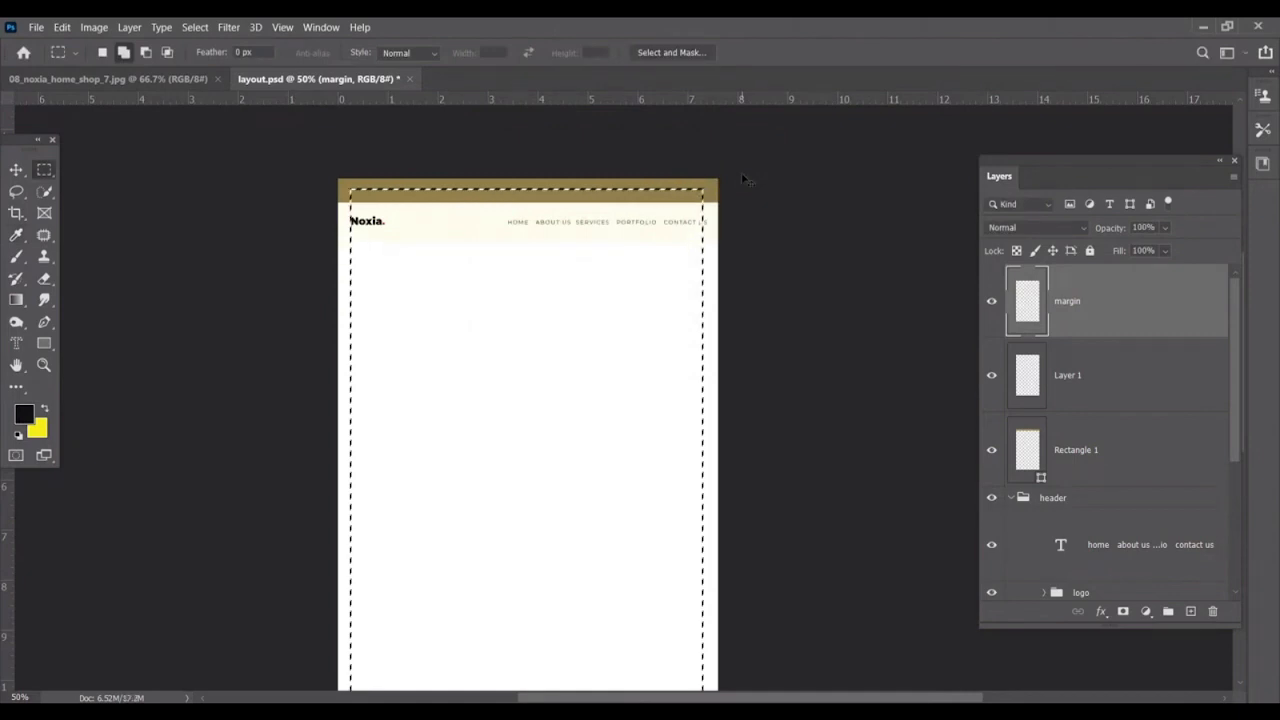
Center the margin frame horizontally and vertically on the whole canvas, and clear the selection.
key("ctrl+d")
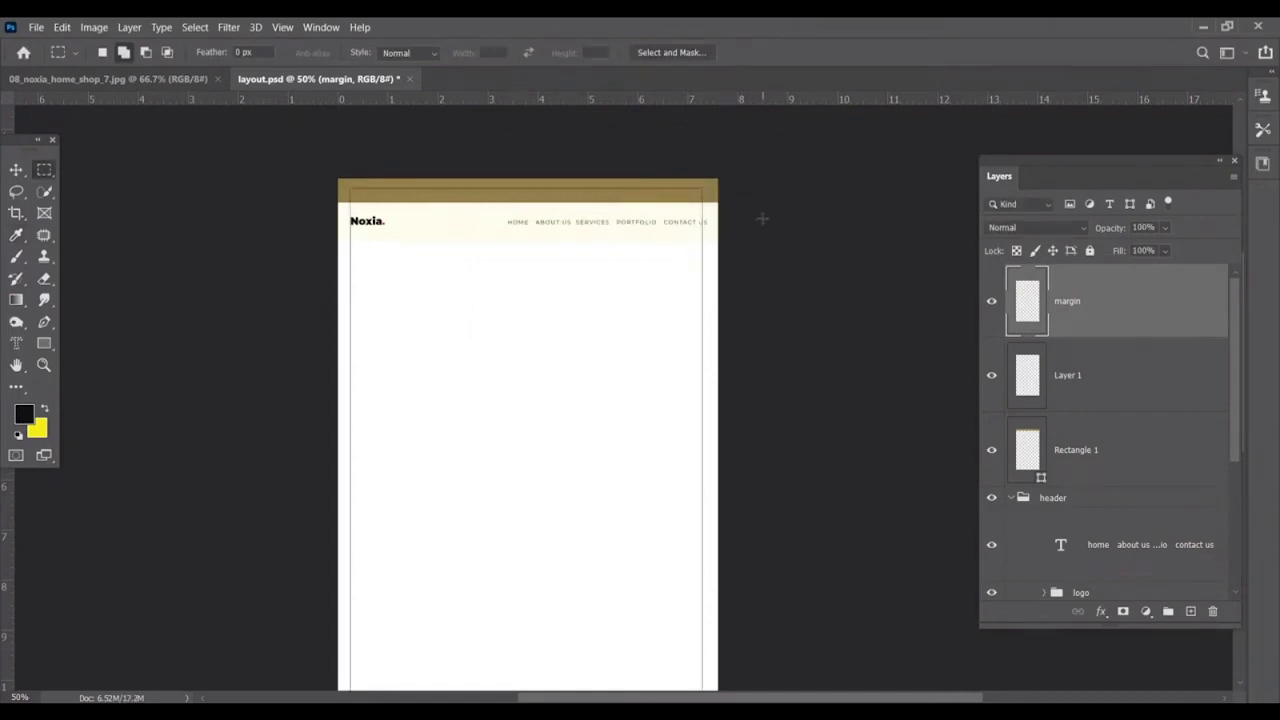
key("ctrl+a")
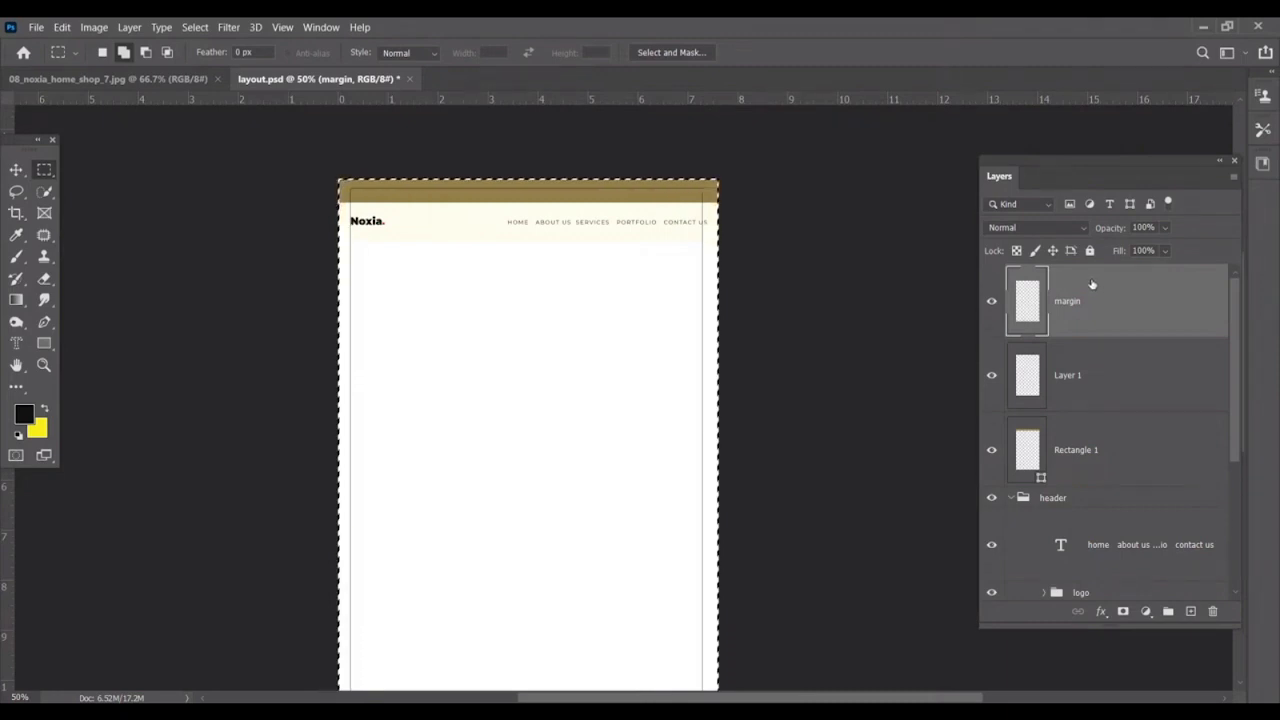
left_click(16, 171)
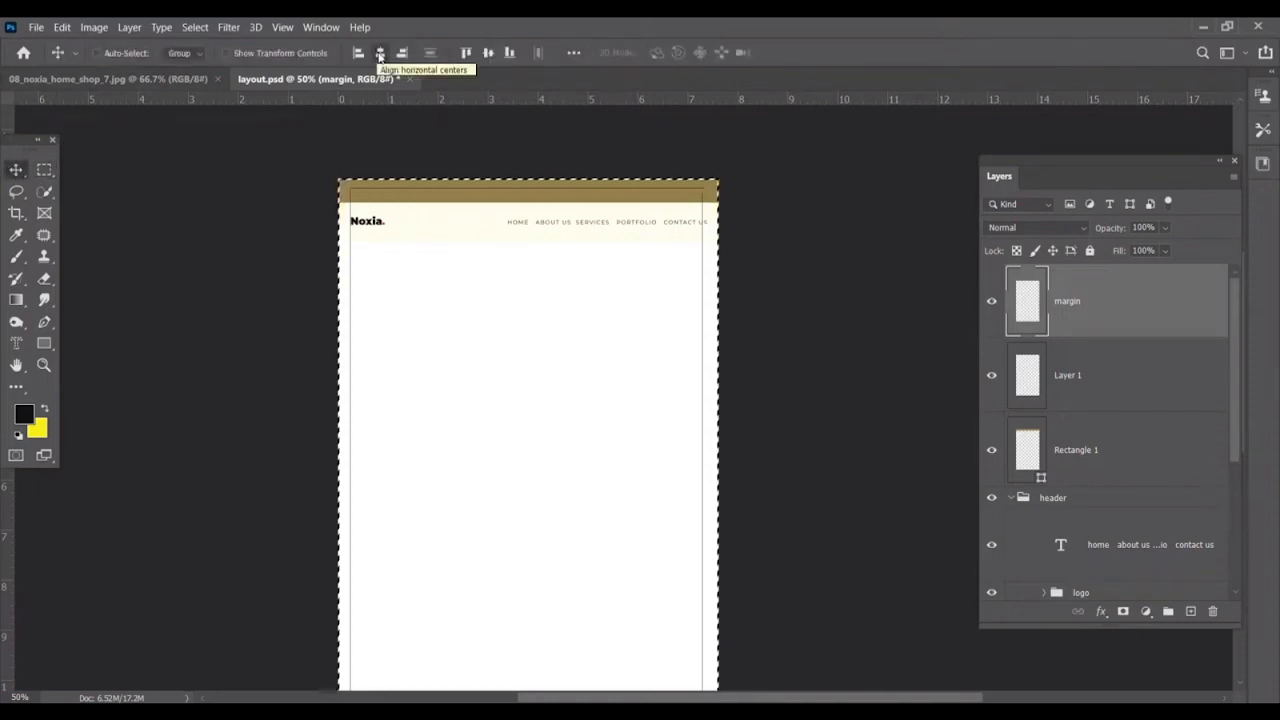
left_click(379, 55)
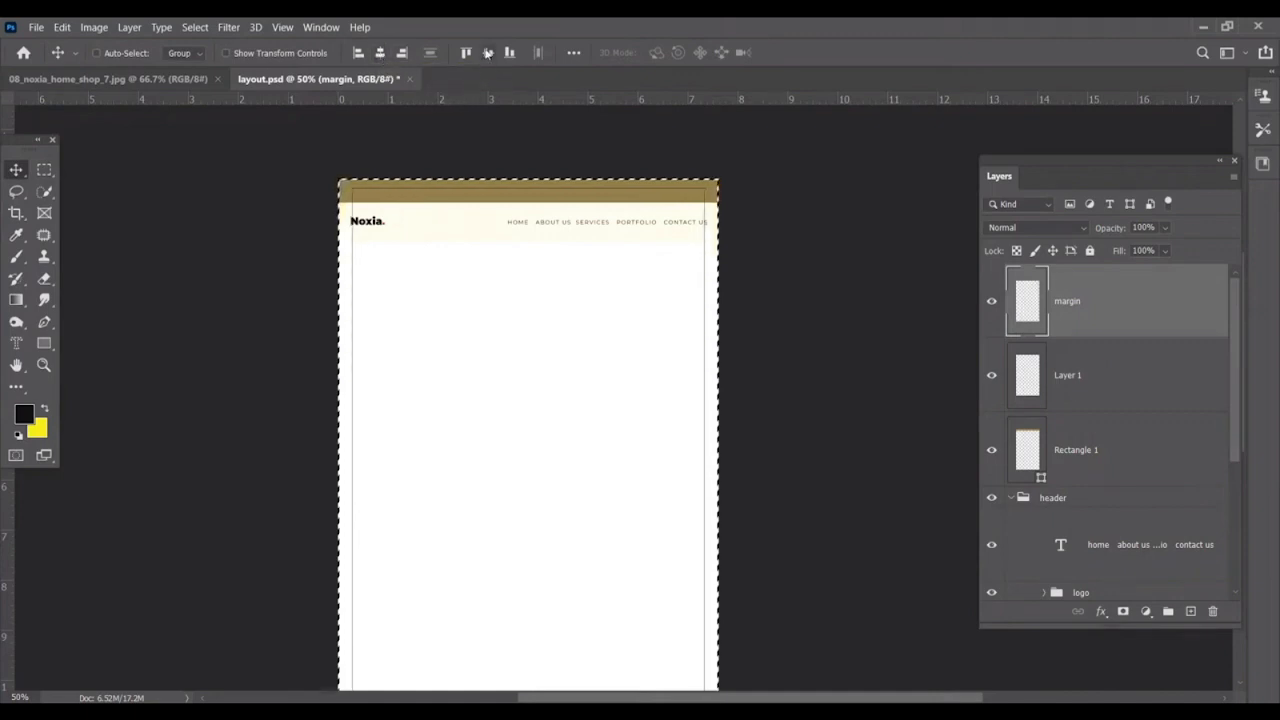
left_click(487, 53)
key("ctrl")
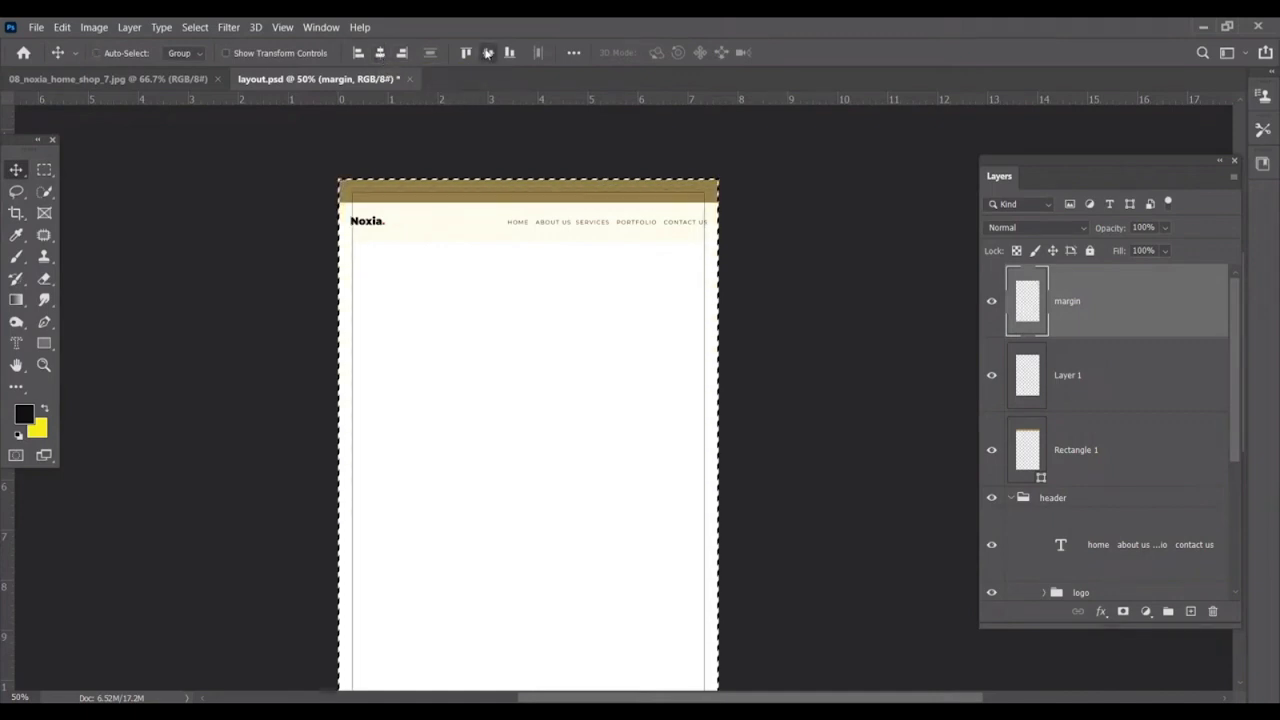
key("ctrl+d")
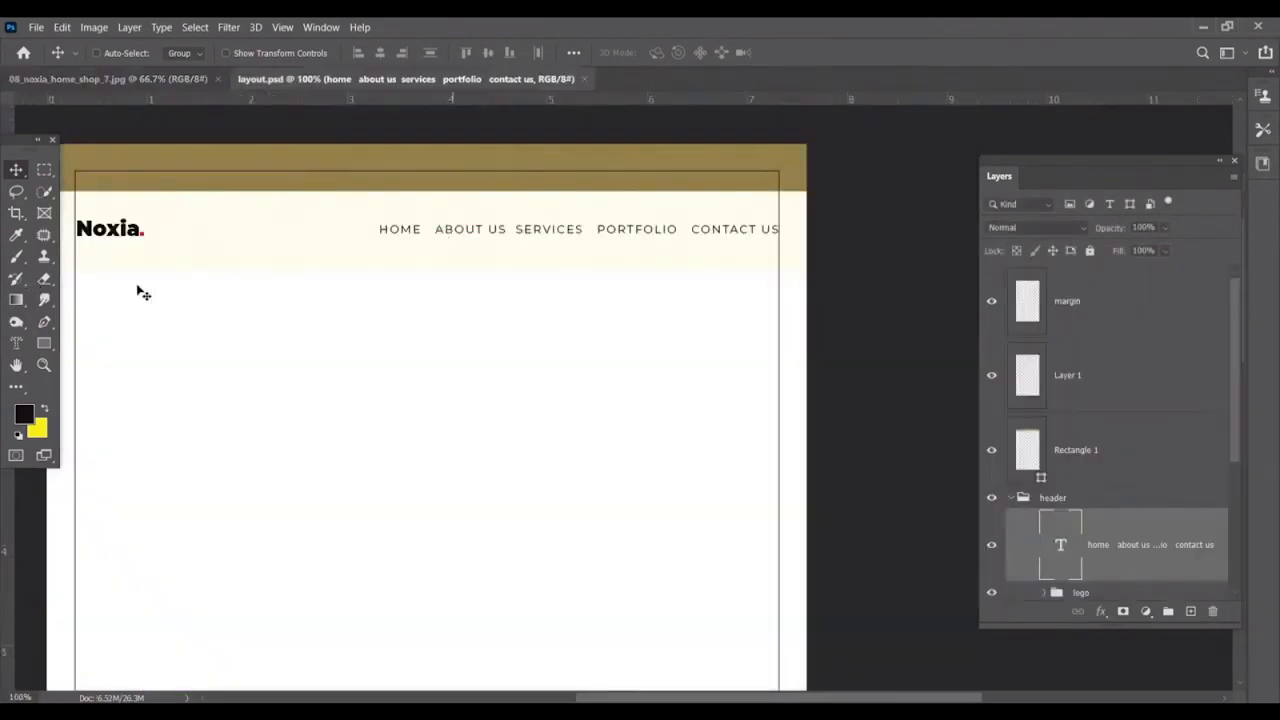
Select the header menu text layer and nudge it slightly left so its end meets the margin line.
right_click(560, 234)
left_click(598, 250)
key("Left")
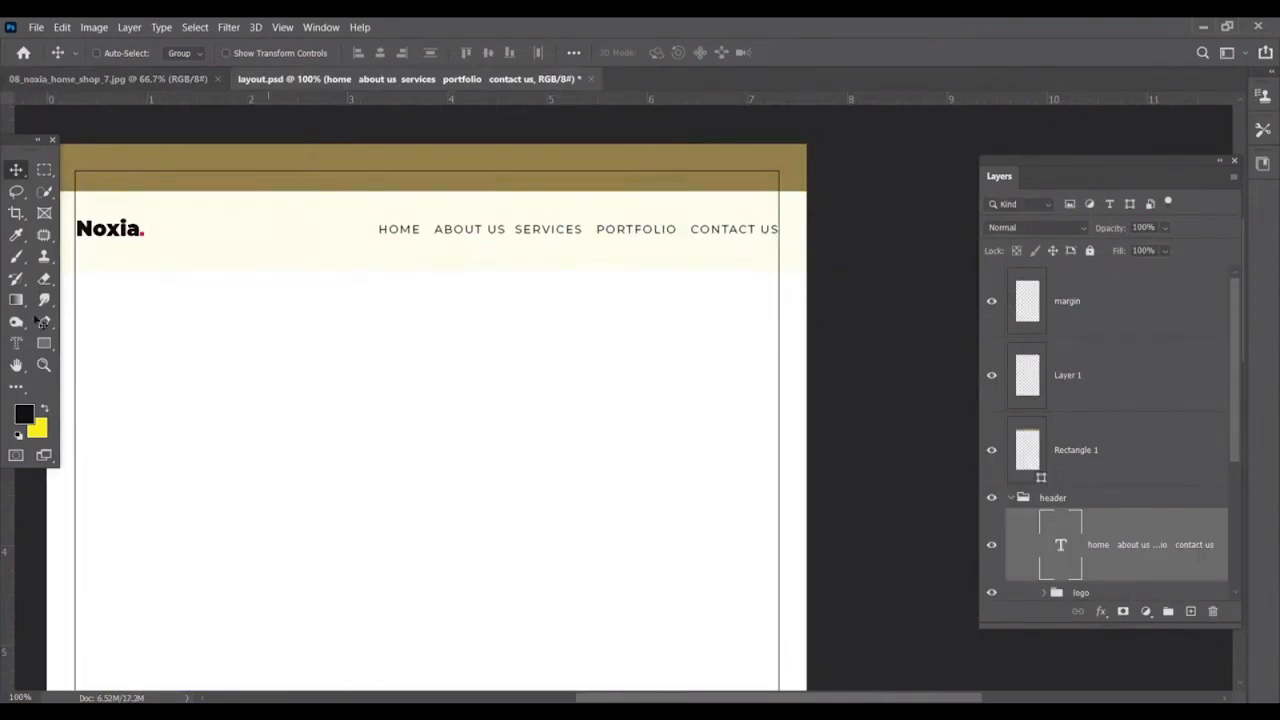
Recolor the word HOME in the header menu to a strong red.
key("t")
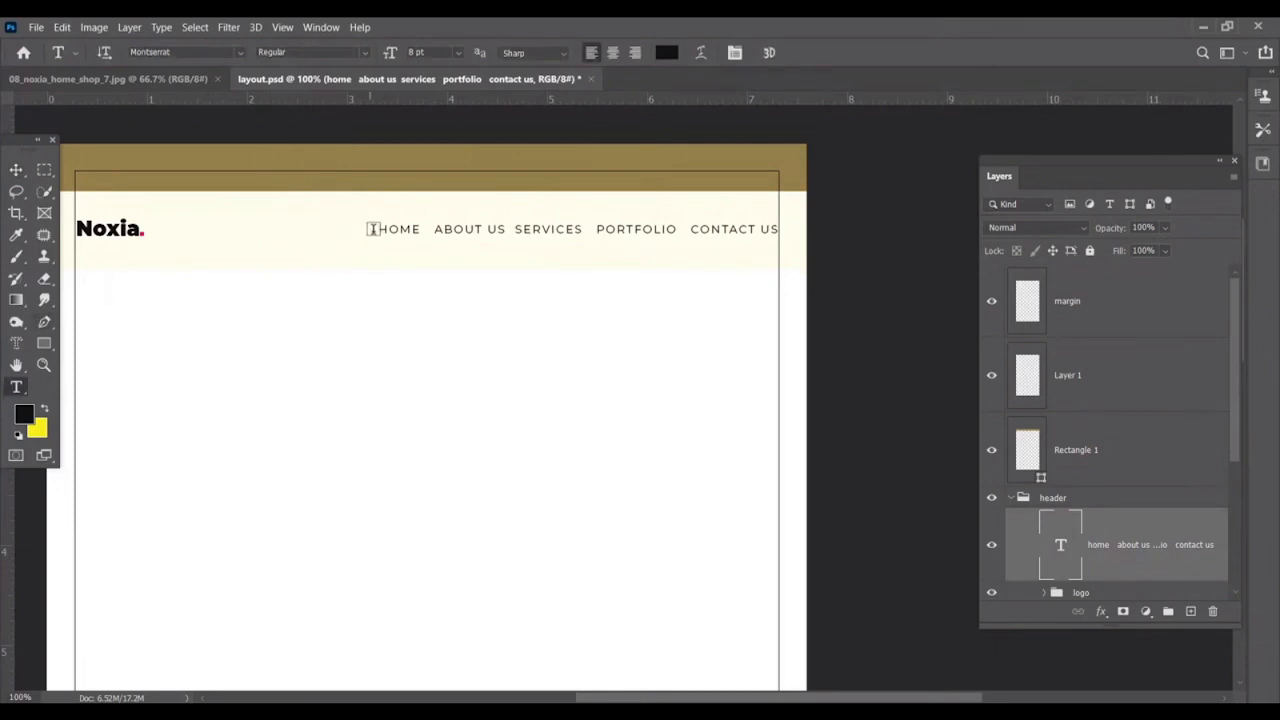
left_click_drag(374, 229, 421, 230)
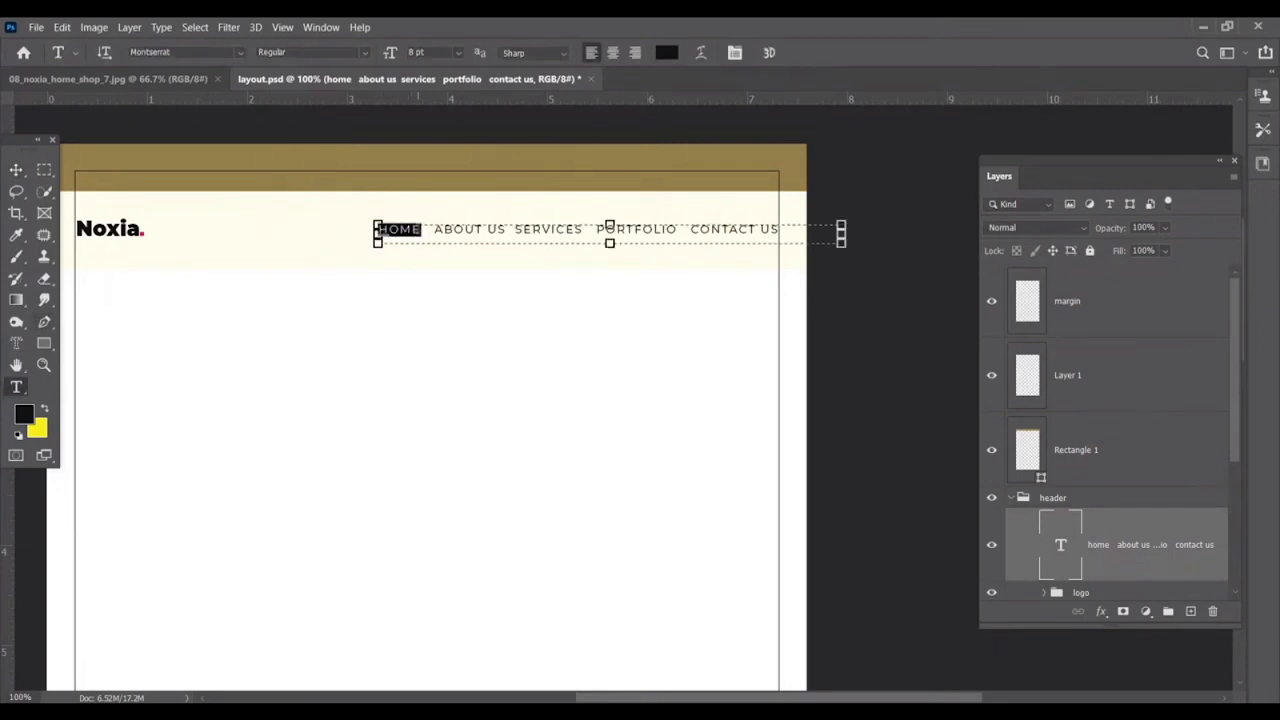
left_click(666, 52)
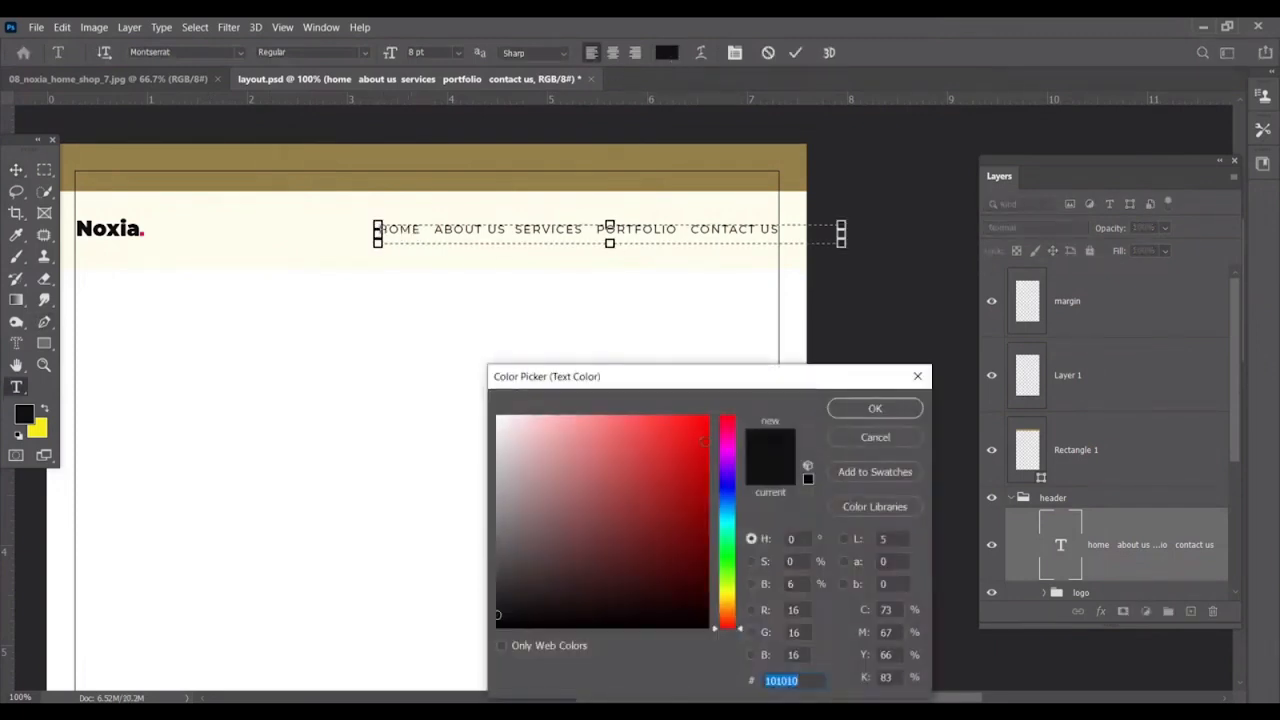
left_click(704, 441)
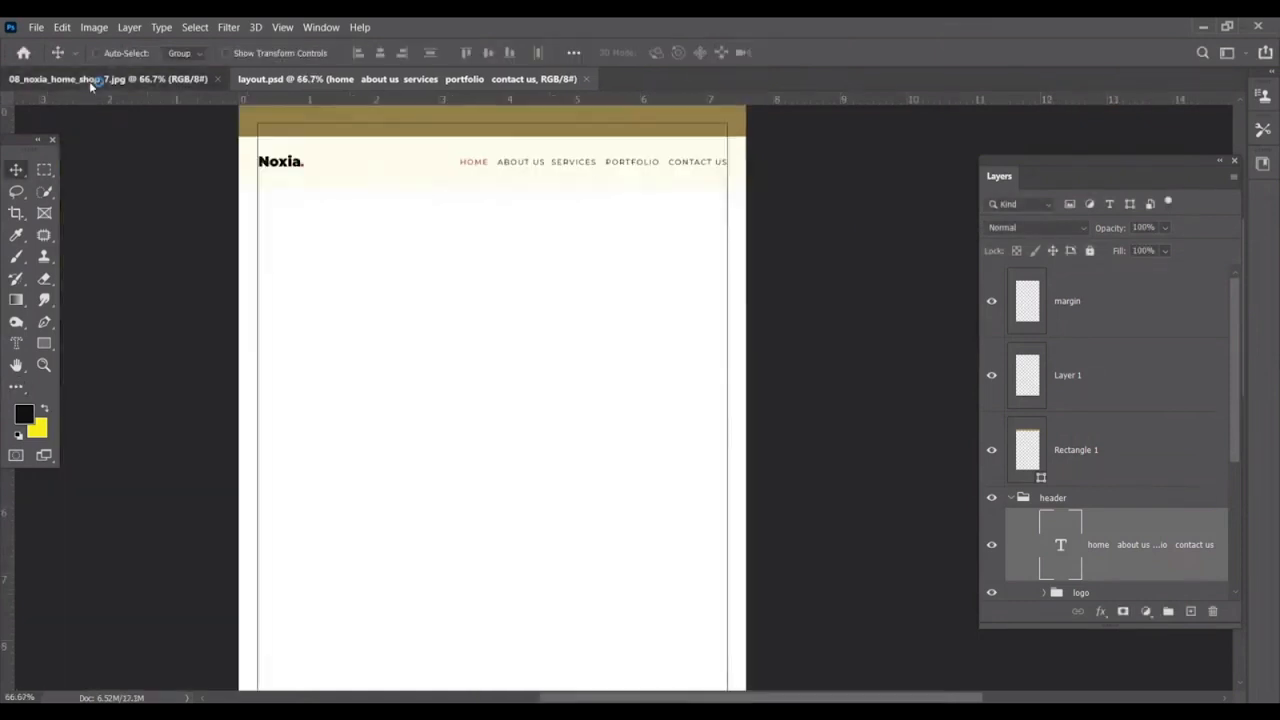
Bring up the reference image 08_noxia_home_shop_7.jpg, and switch to the Chrome browser to open fontawesome.com.
left_click(95, 80)
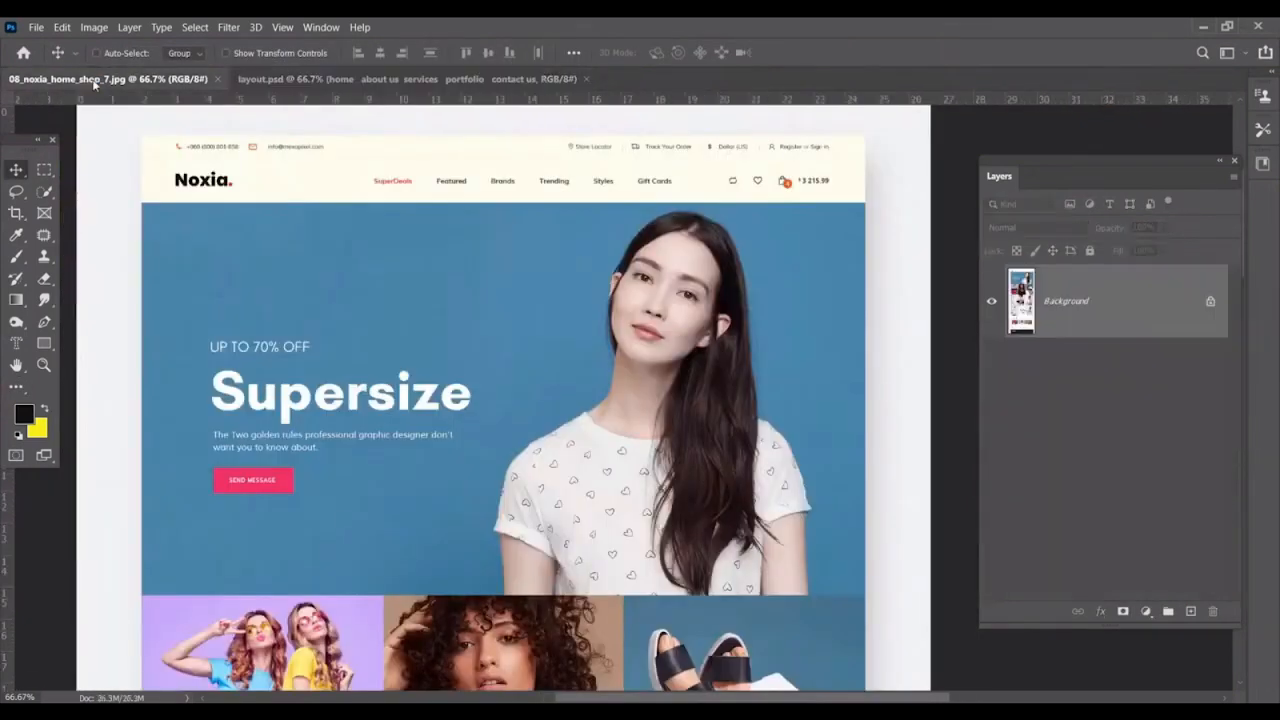
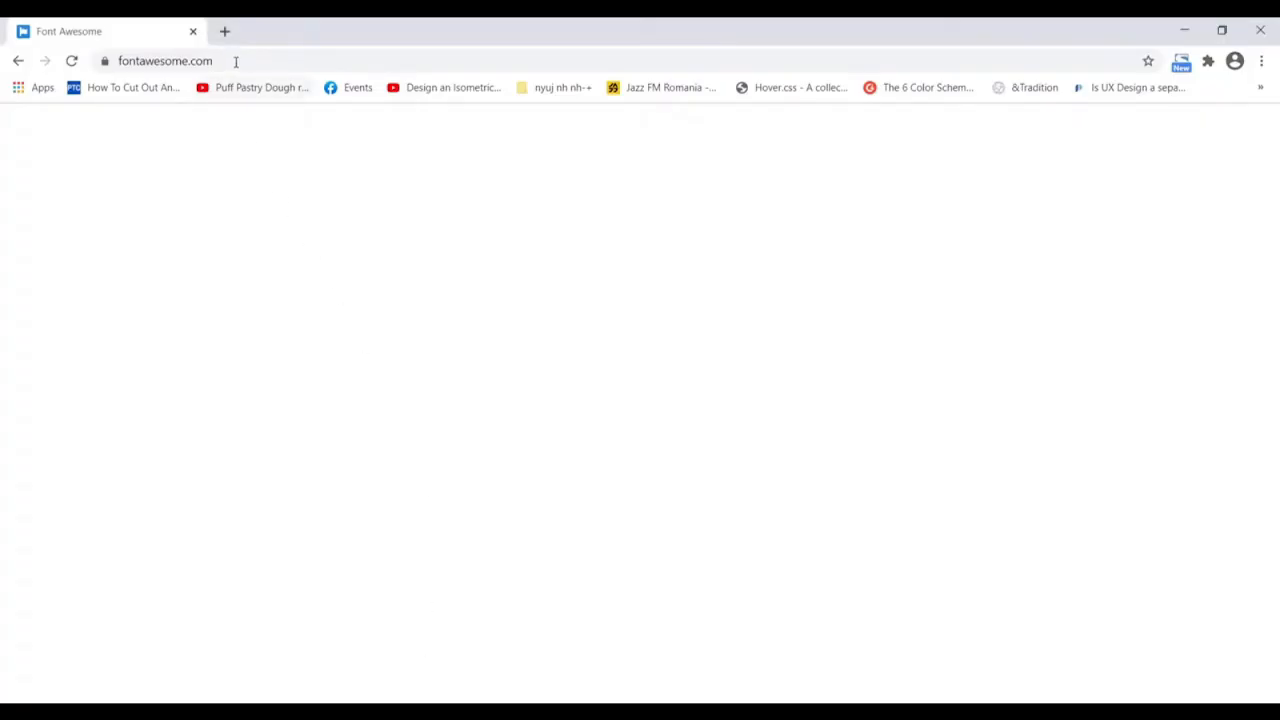
left_click(236, 61)
key("Return")
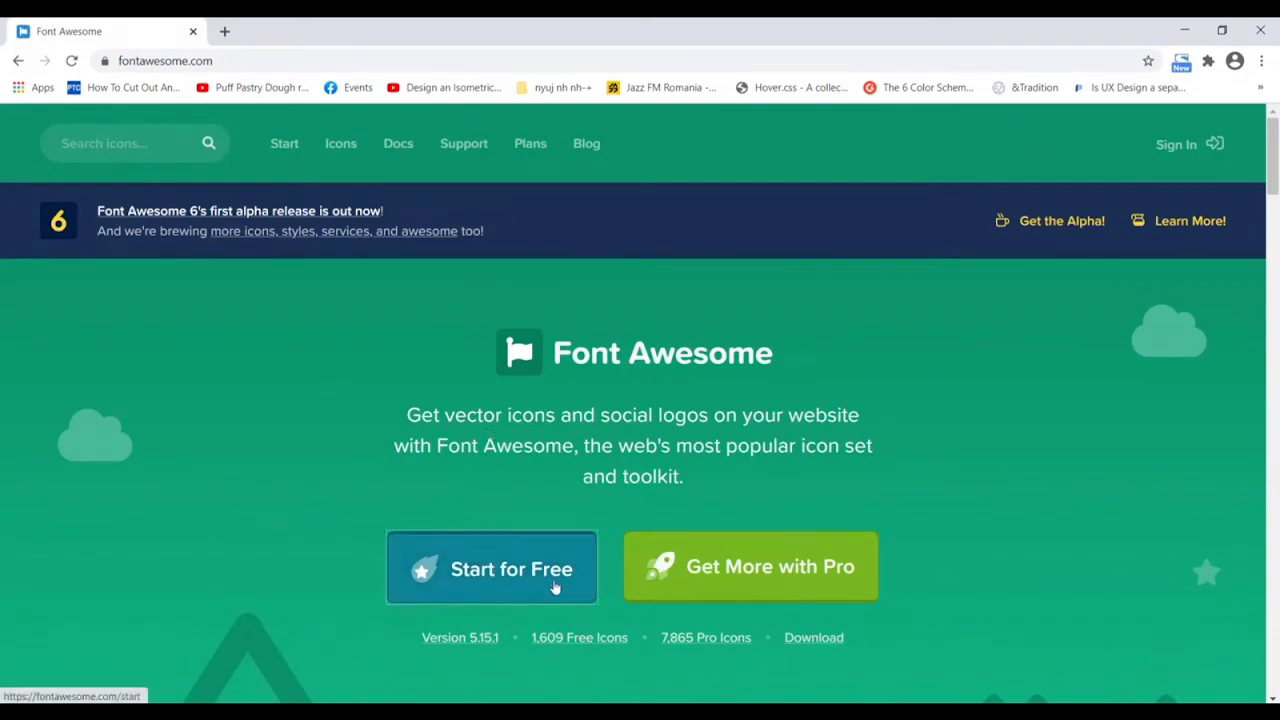
Look at Font Awesome's free start page and browse the icon gallery for "profile".
left_click(568, 579)
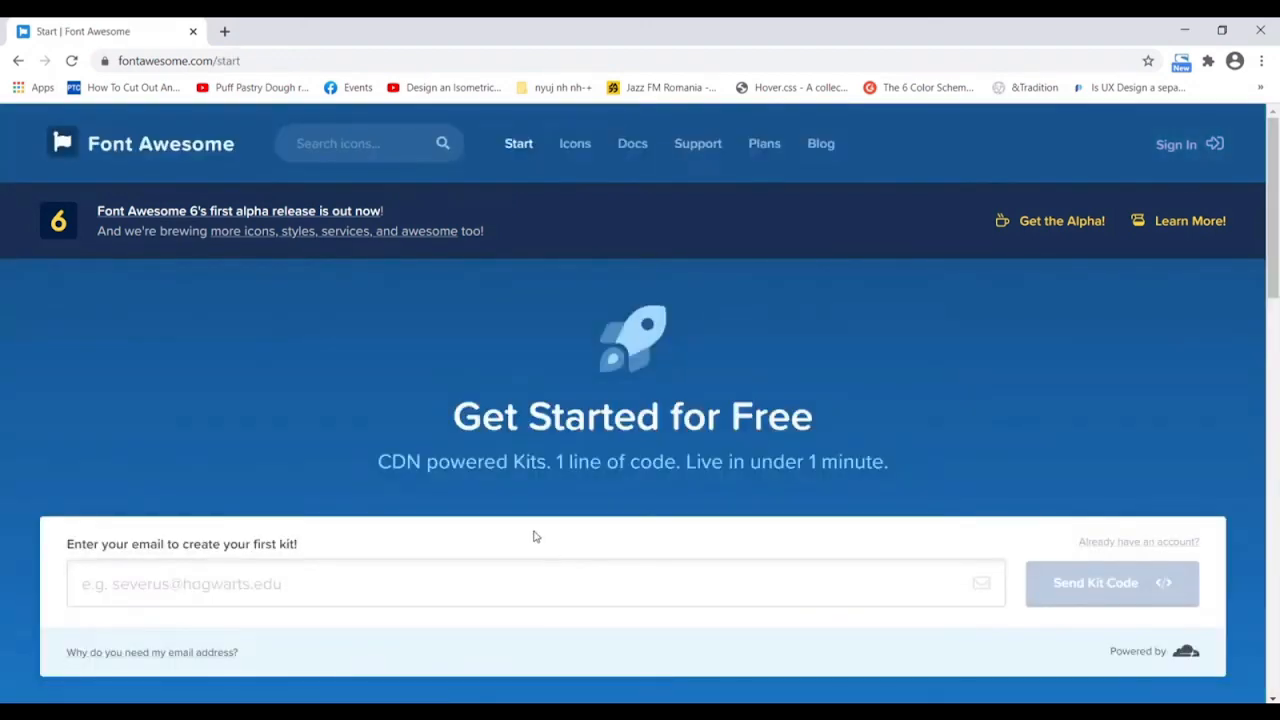
scroll(503, 488, "down", 2)
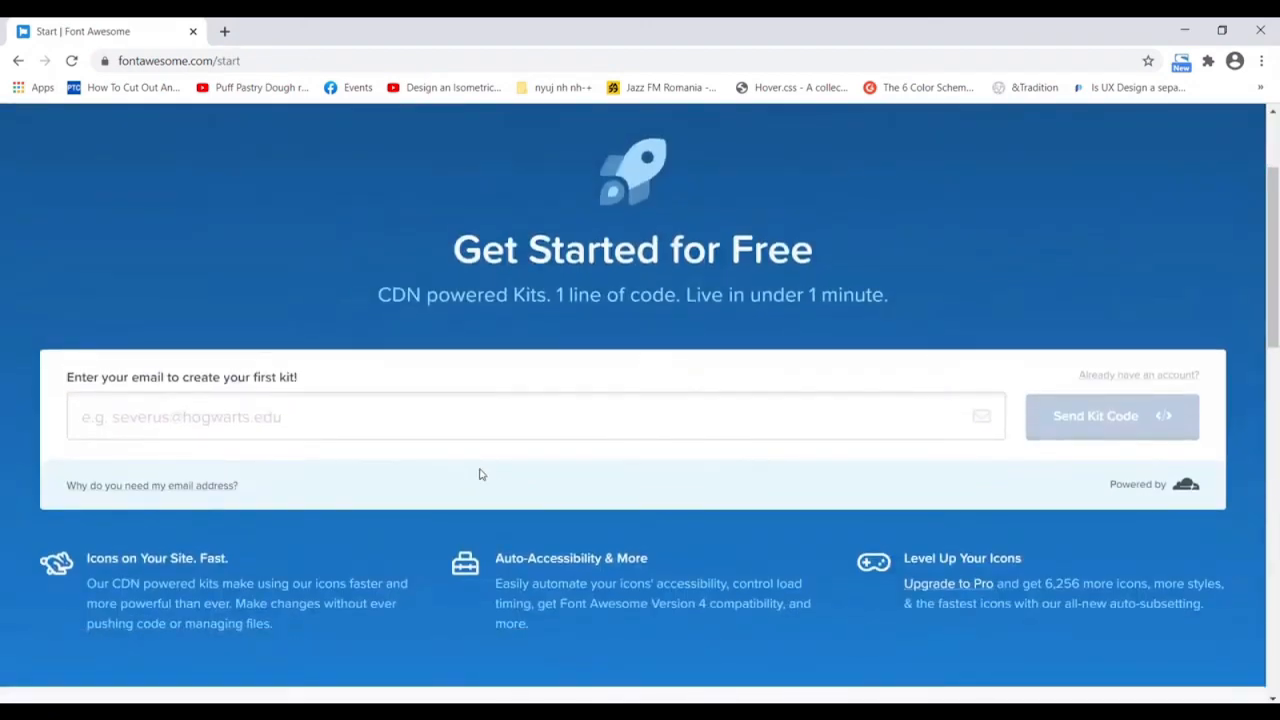
left_click(21, 61)
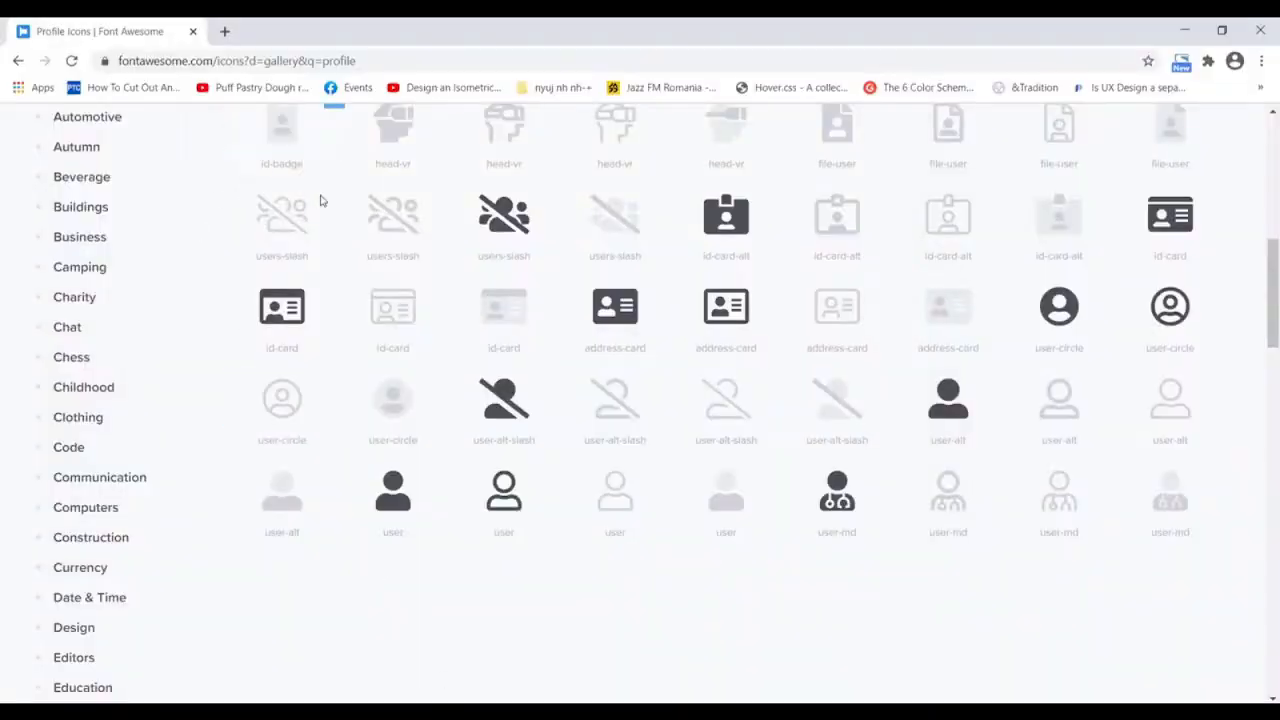
scroll(323, 200, "up", 7)
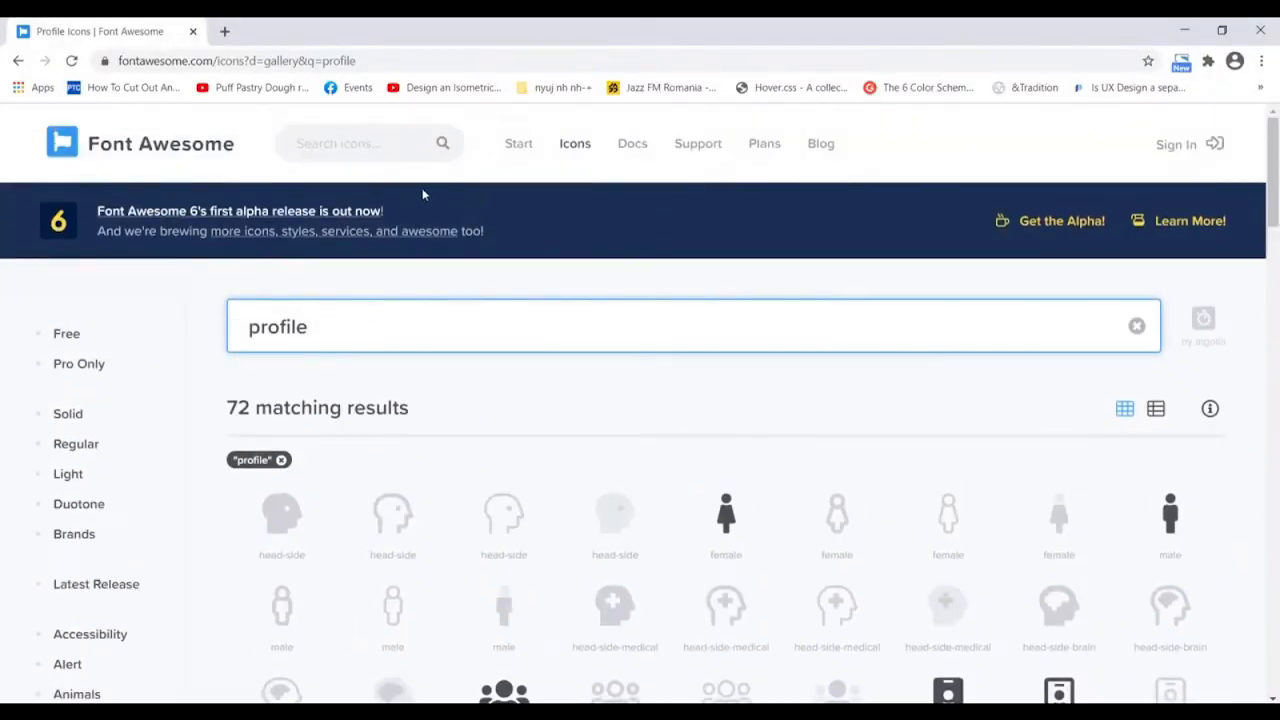
Open the desktop Getting Started documentation and download Font Awesome Free for the Desktop.
left_click(1080, 447)
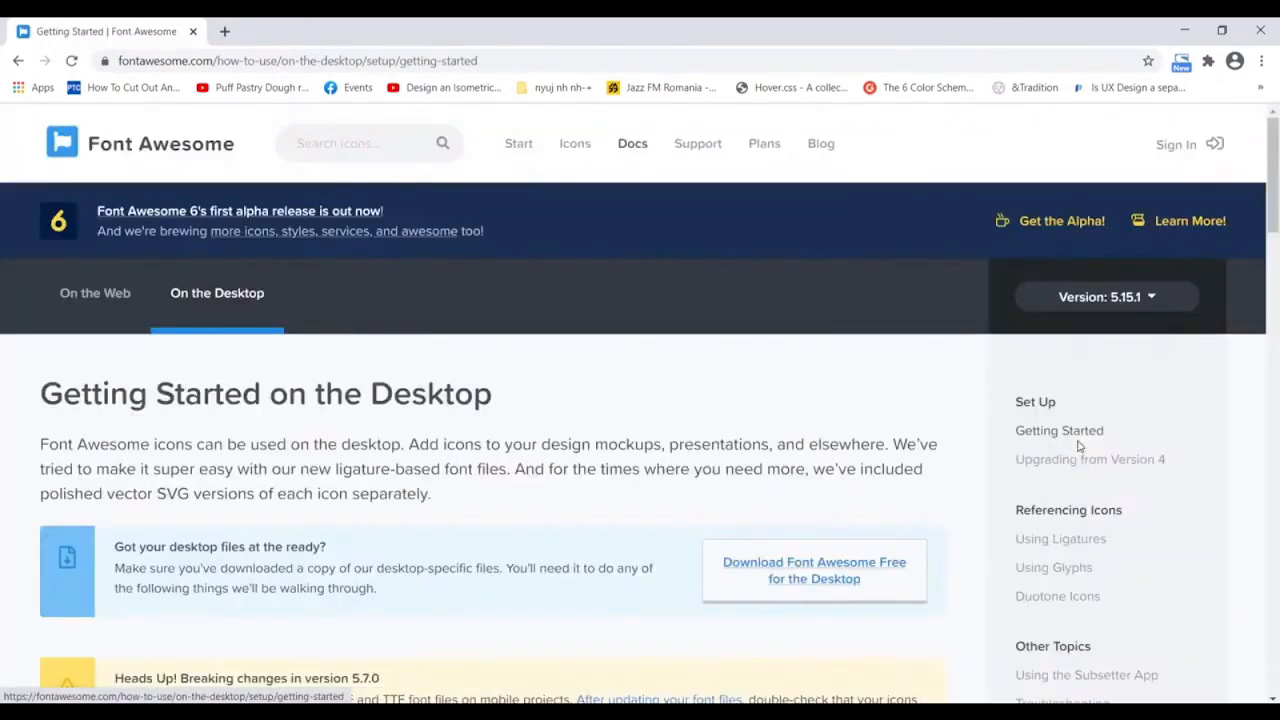
scroll(594, 547, "down", 4)
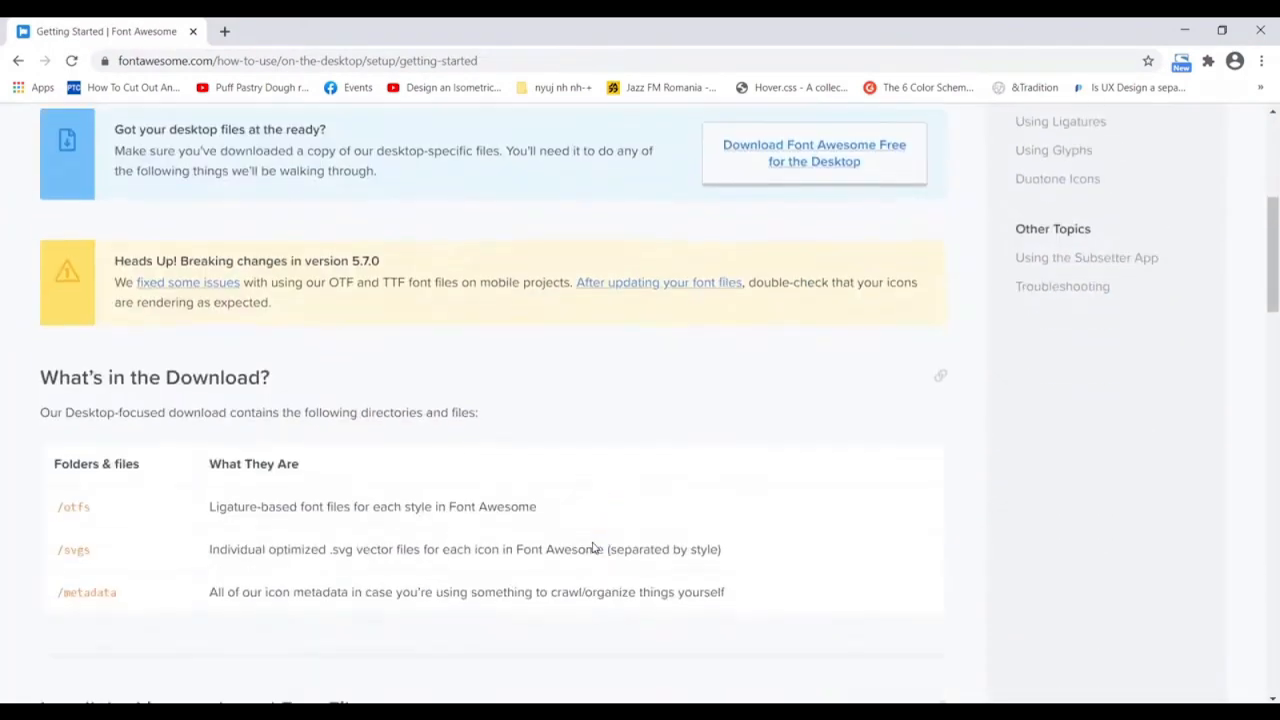
scroll(594, 547, "up", 2)
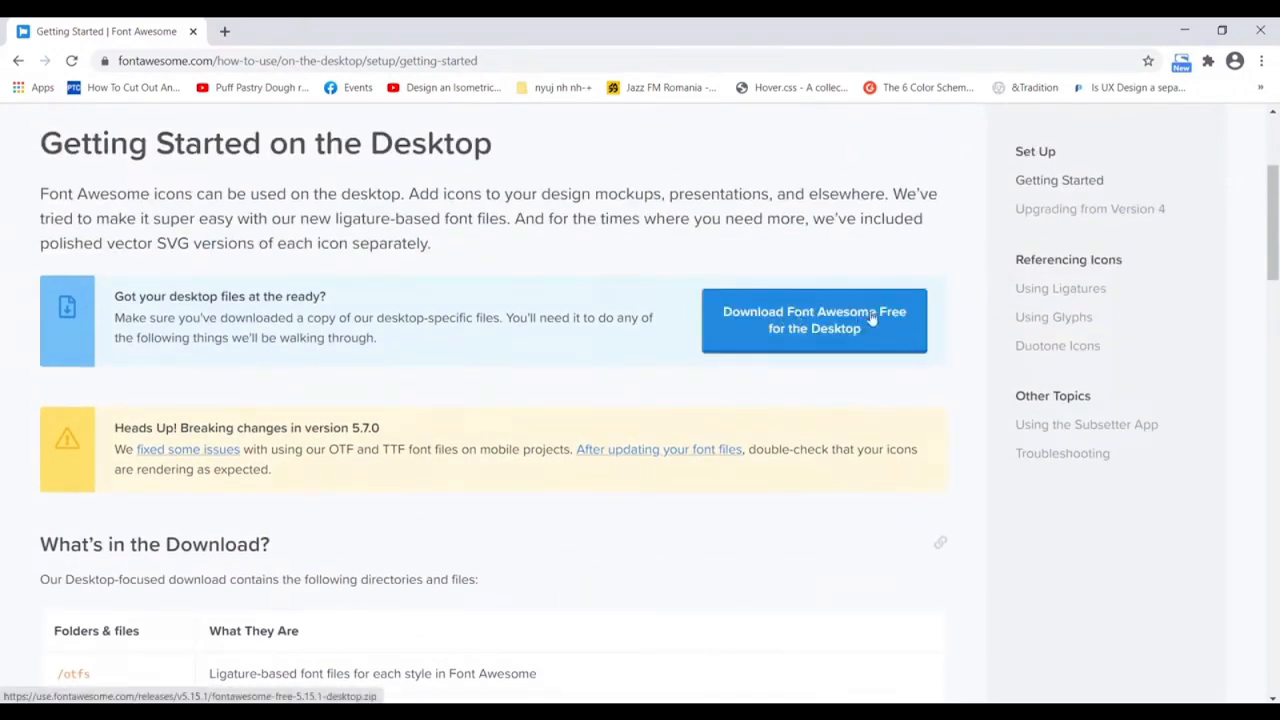
left_click(826, 335)
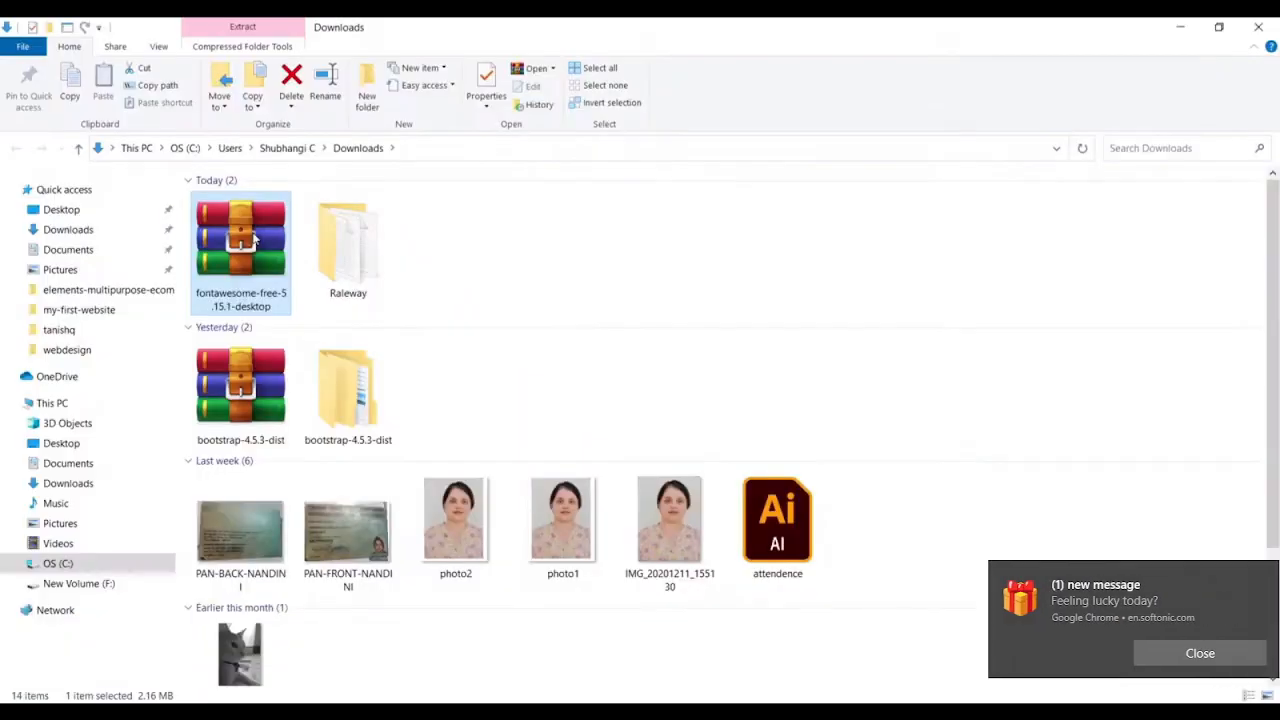
Extract the fontawesome-free-5.15.1-desktop archive in the Downloads folder of File Explorer.
right_click(254, 234)
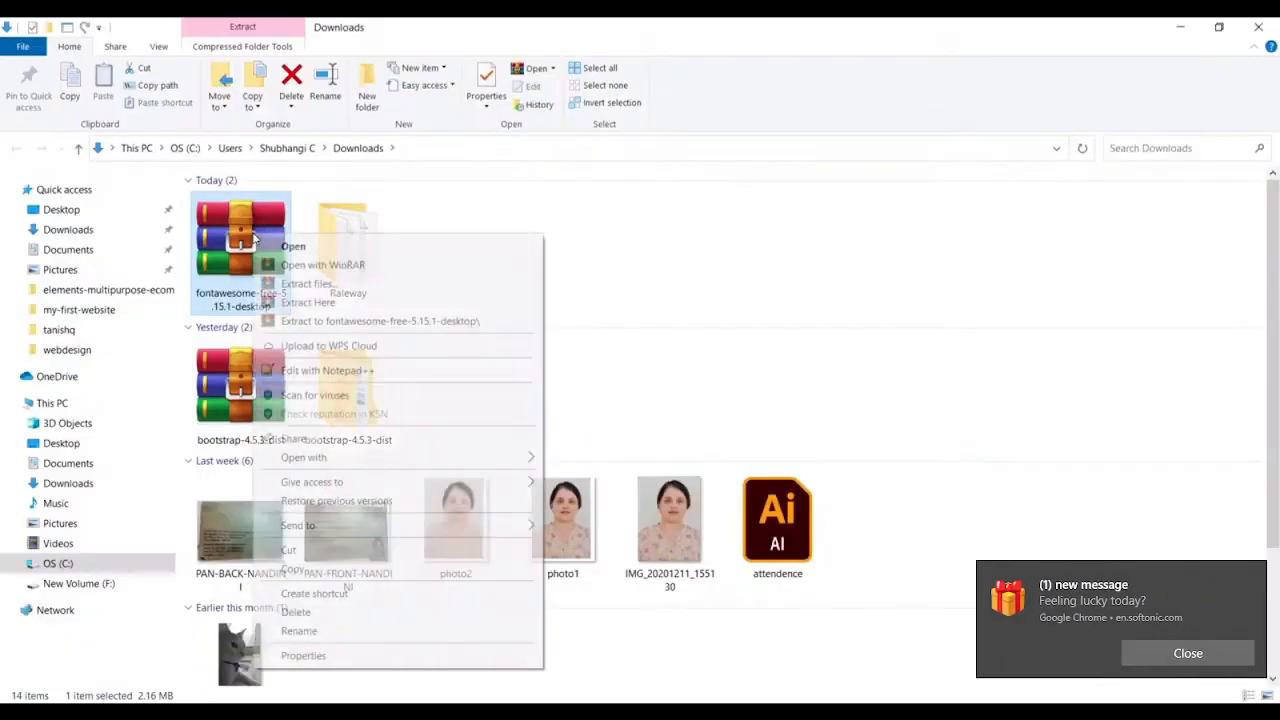
left_click(305, 285)
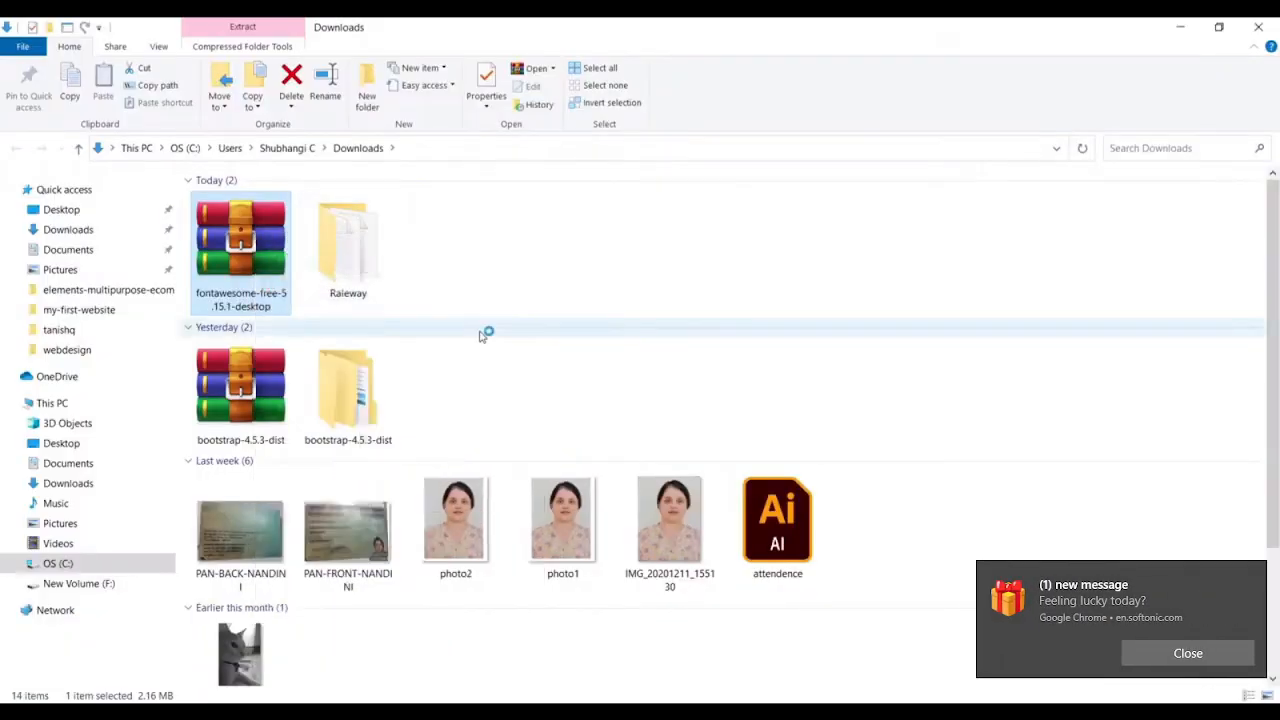
left_click(688, 540)
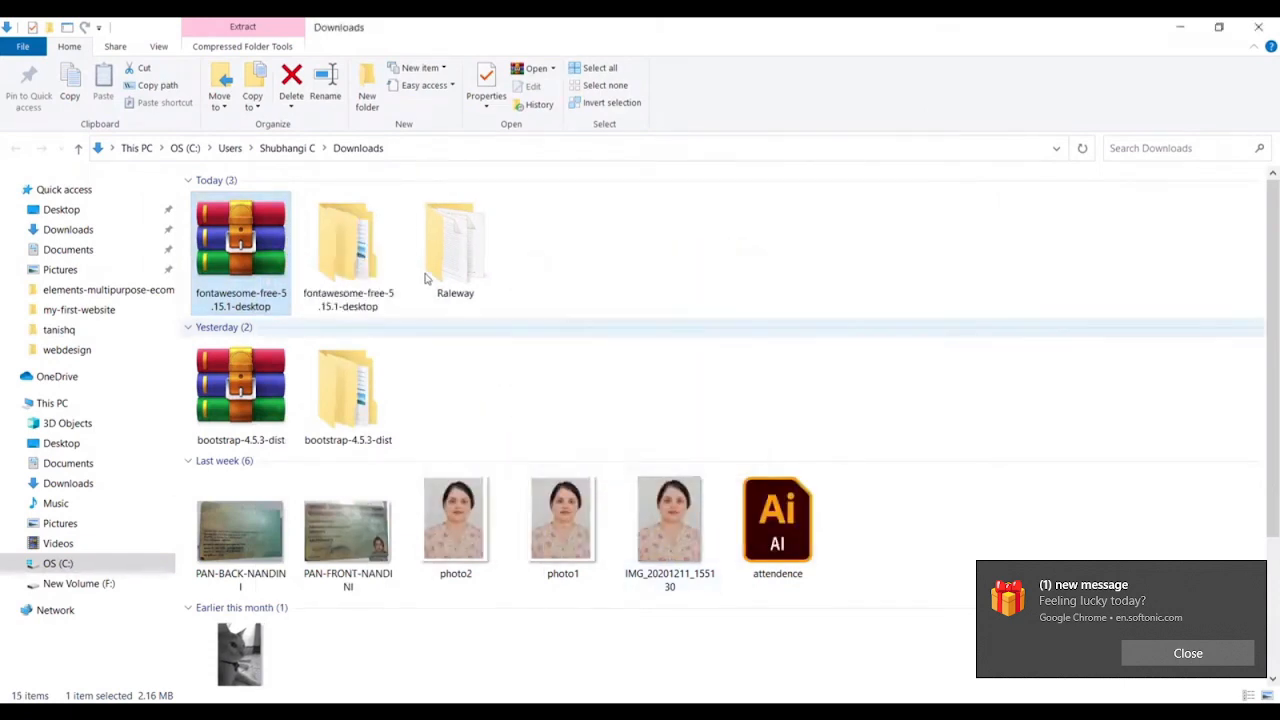
Open the extracted fontawesome-free-5.15.1-desktop folder from Downloads to view its contents.
double_click(357, 230)
double_click(344, 203)
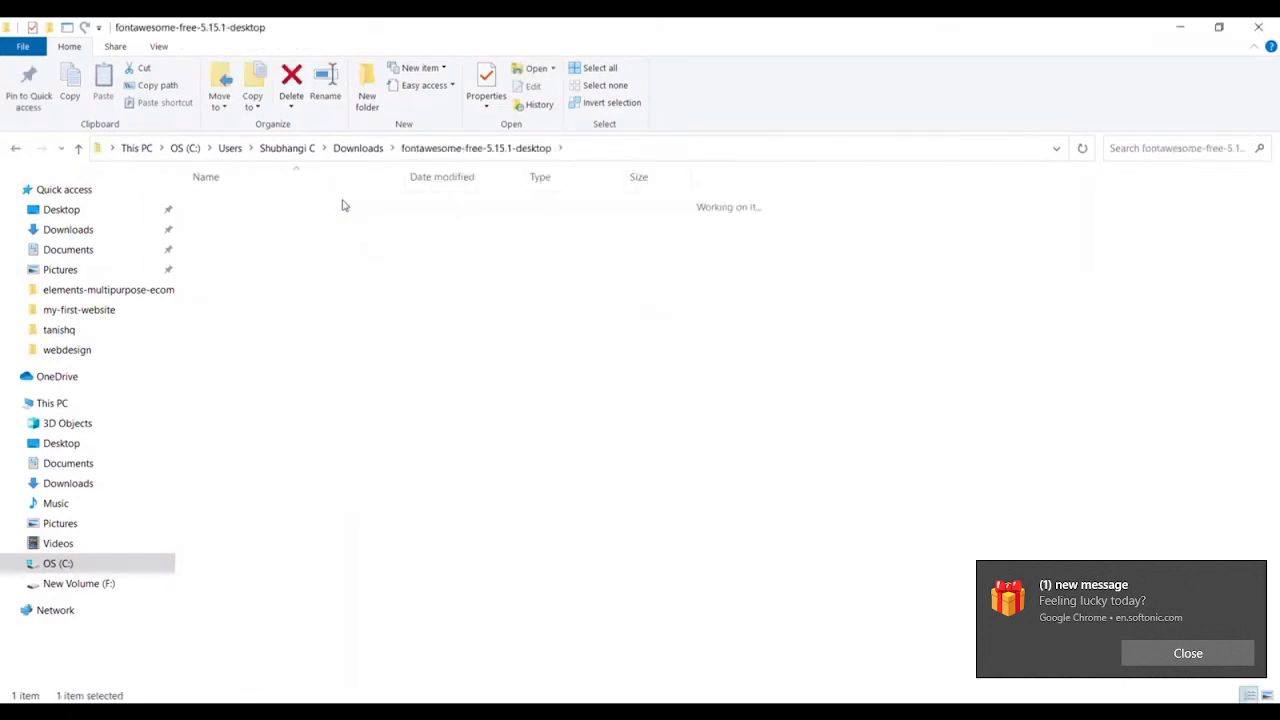
key("alt+Tab")
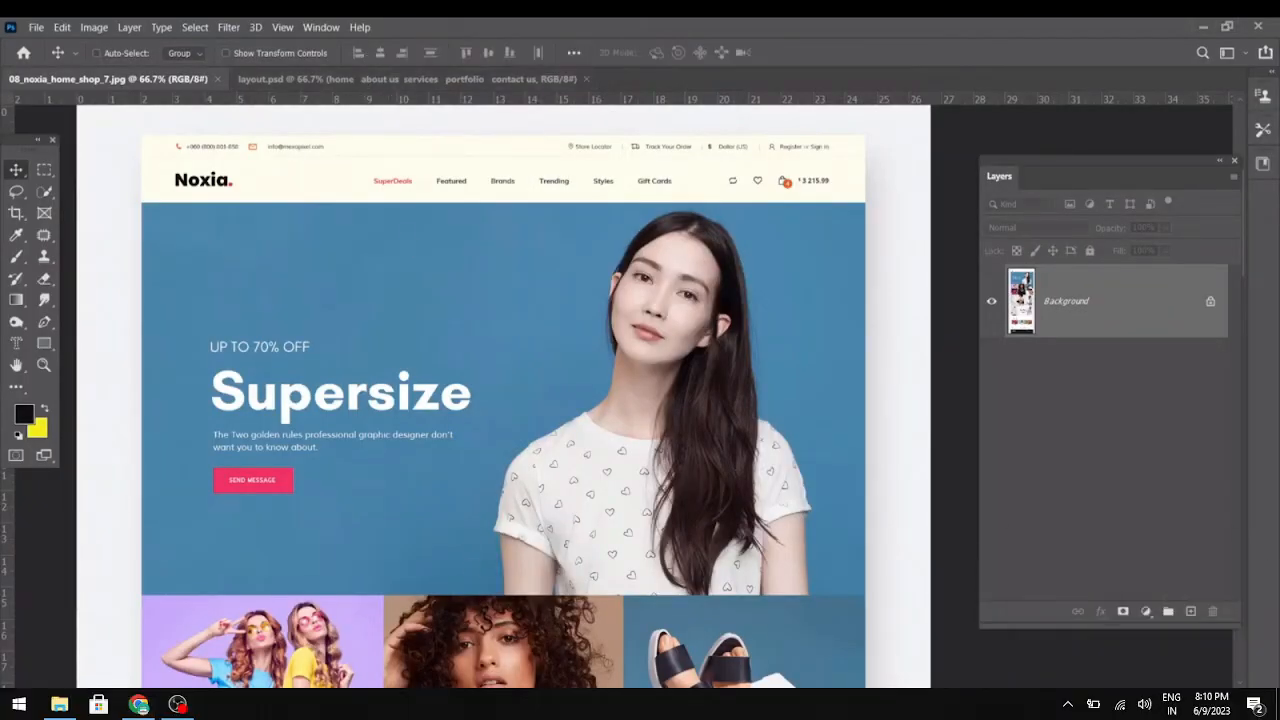
key("alt+Tab")
left_click(393, 32)
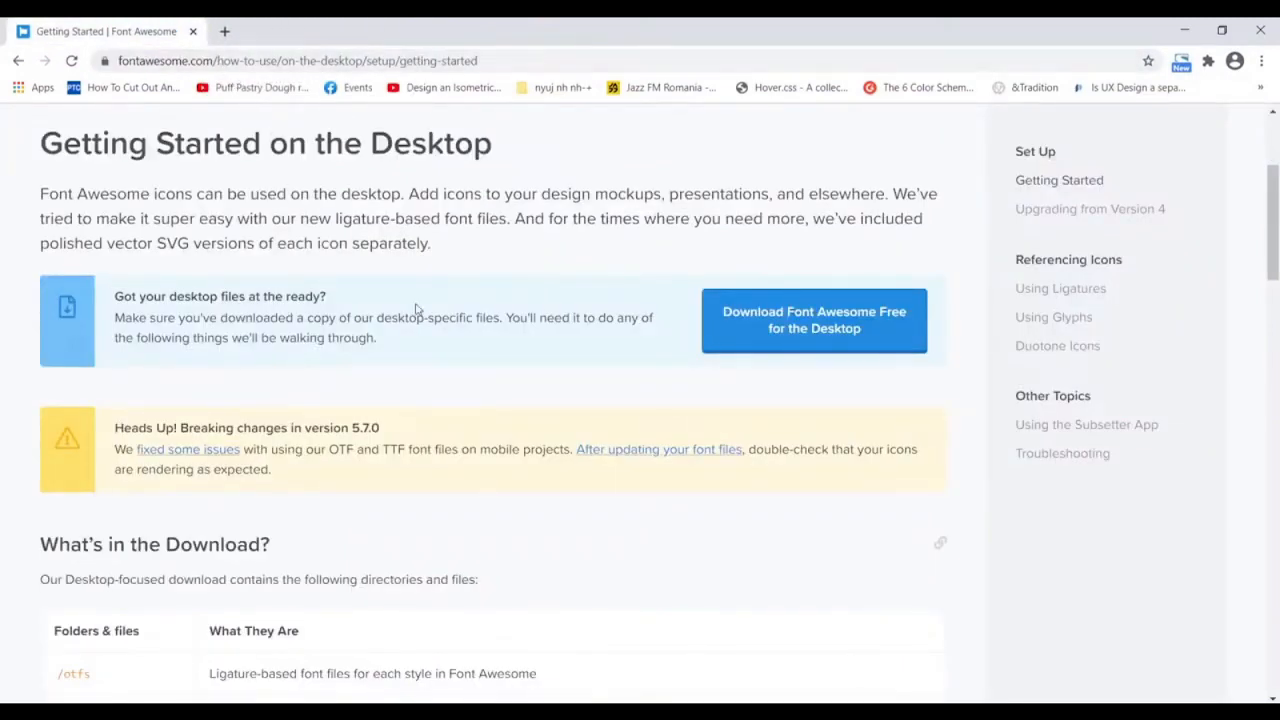
scroll(417, 309, "up", 3)
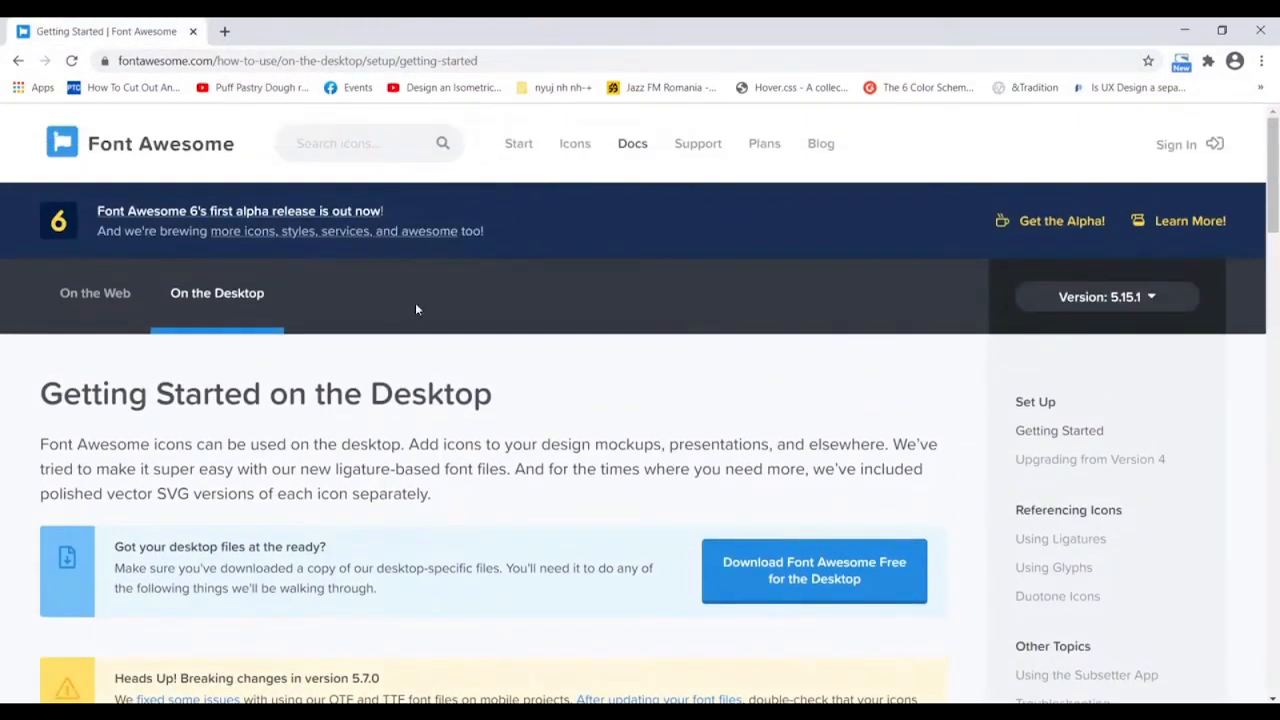
scroll(427, 430, "down", 2)
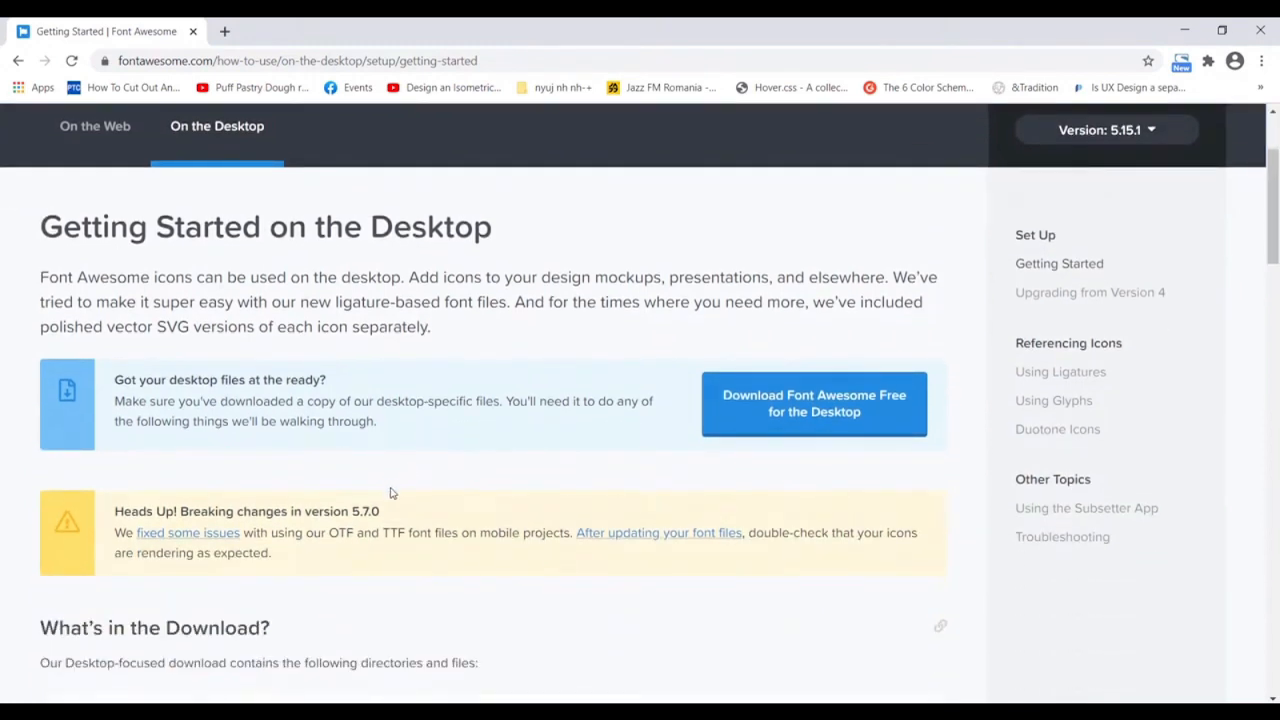
left_click_drag(352, 511, 388, 516)
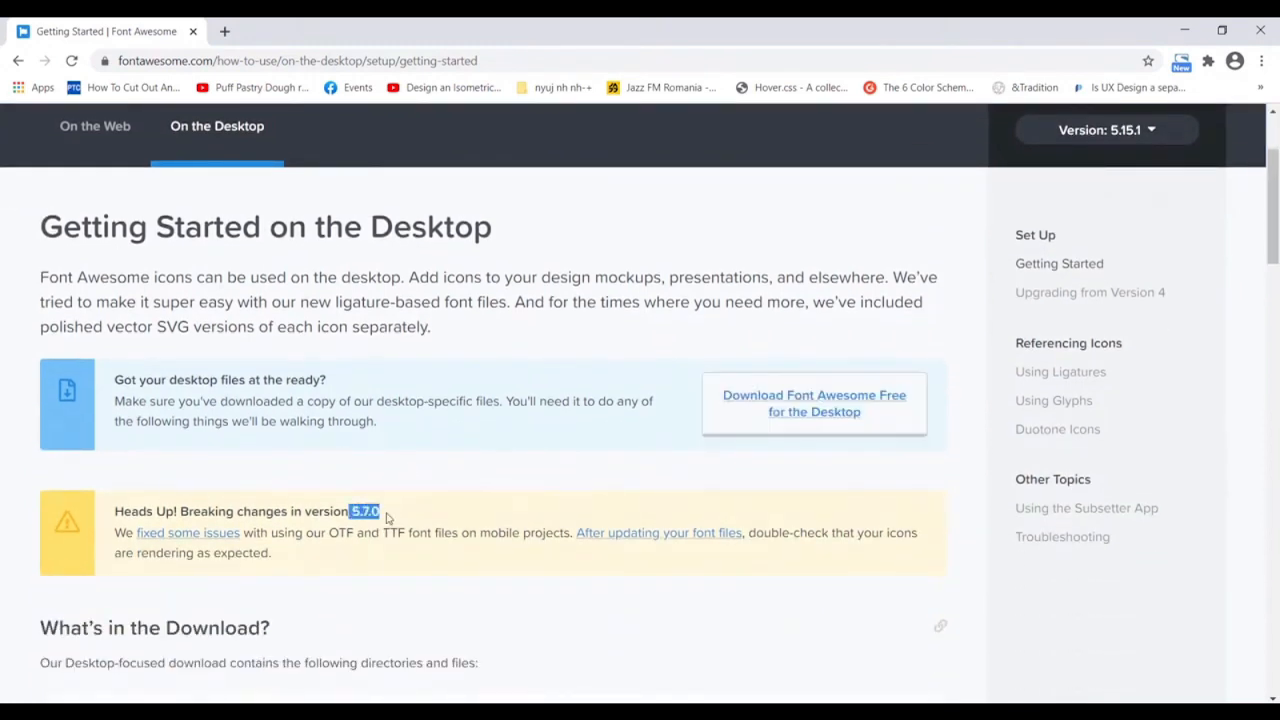
Search Google for the Font Awesome 5 cheatsheet in a new tab and open the fontawesome.com cheatsheet page.
key("ctrl+t")
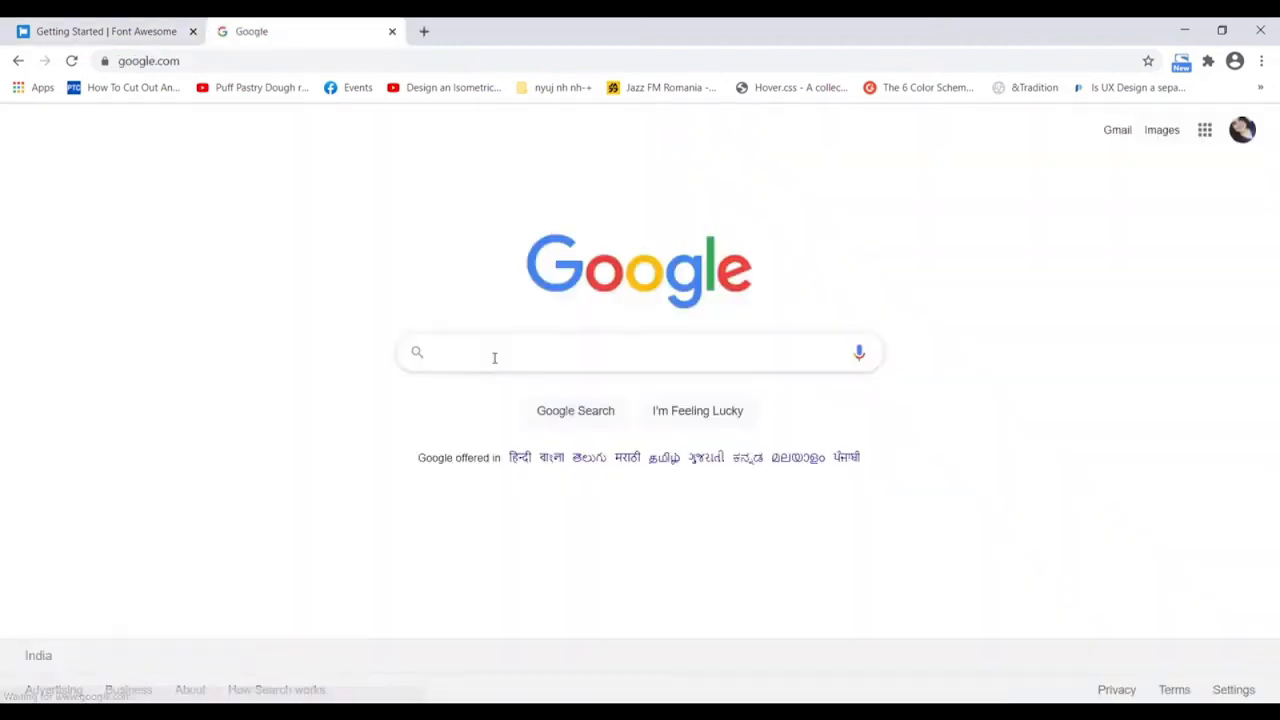
type("o")
key("BackSpace")
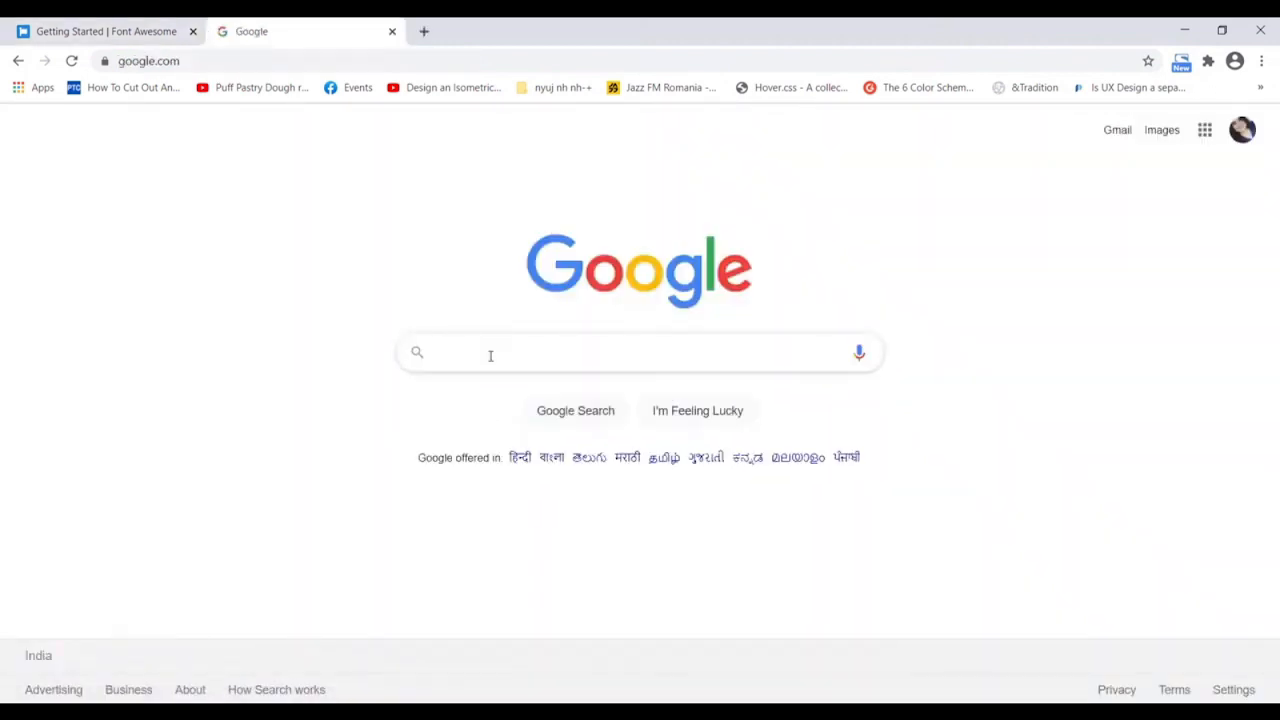
type("fonta")
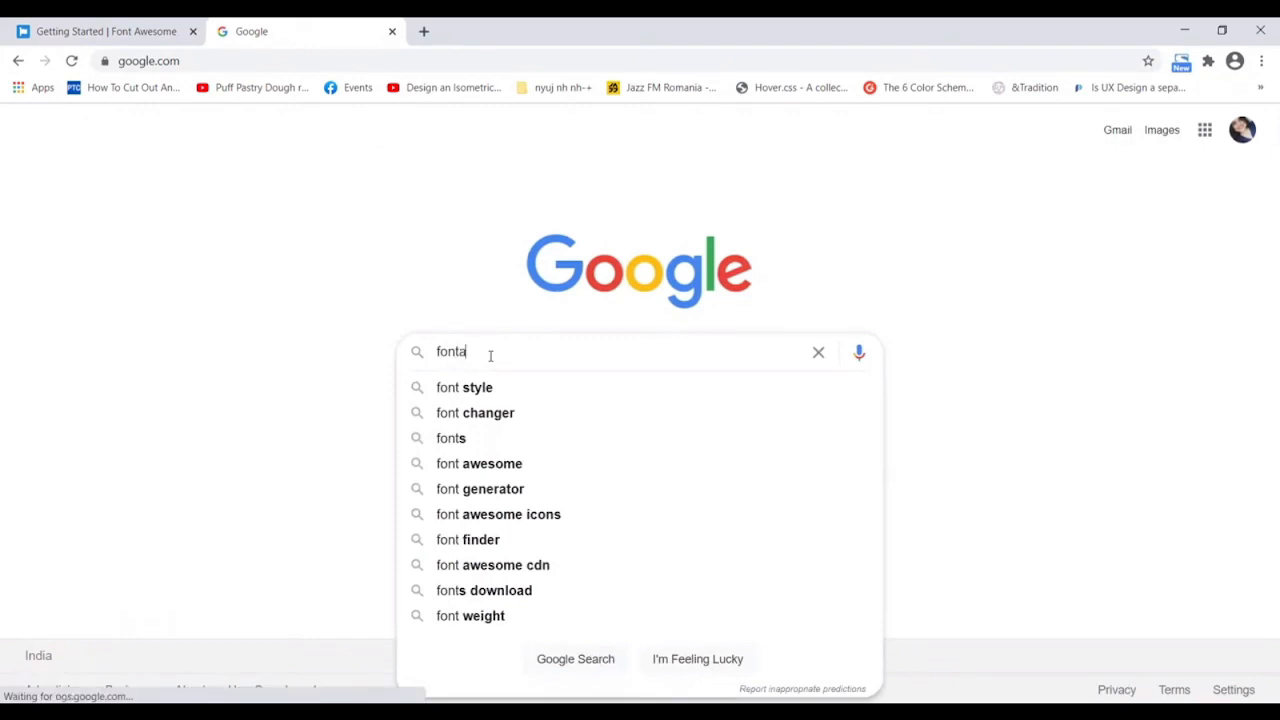
type("wesome")
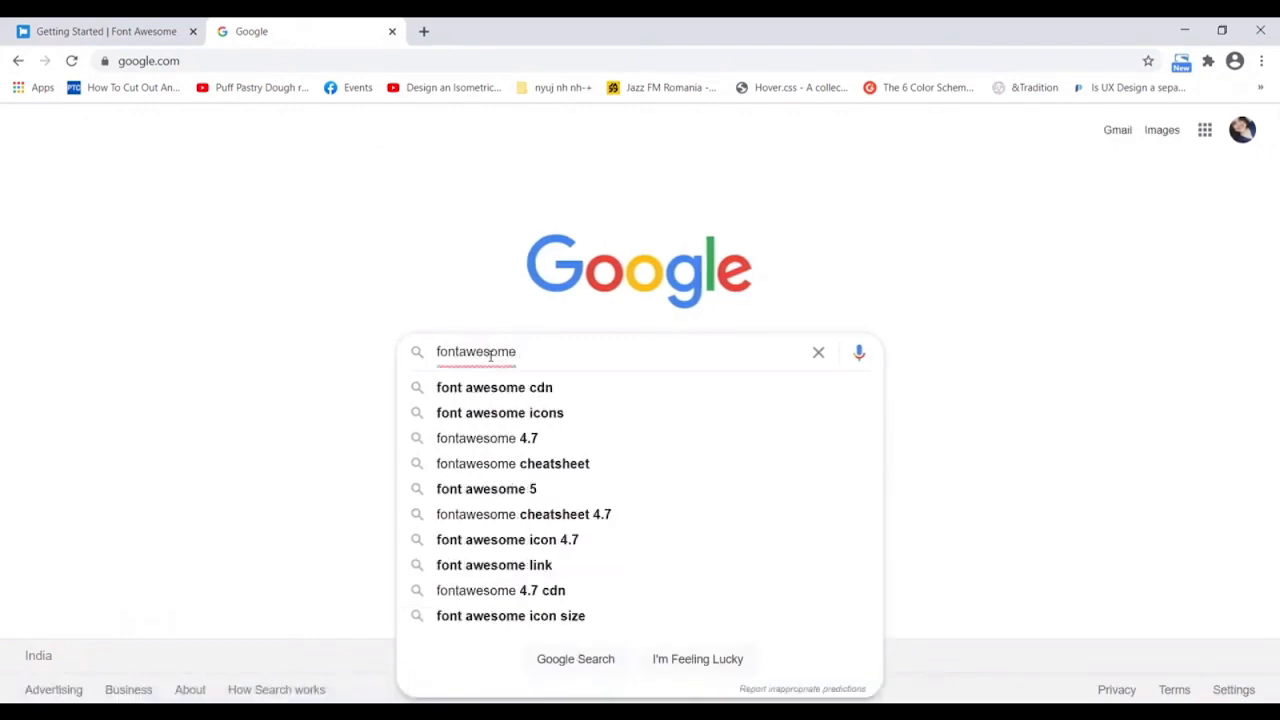
type(" 5 cheat")
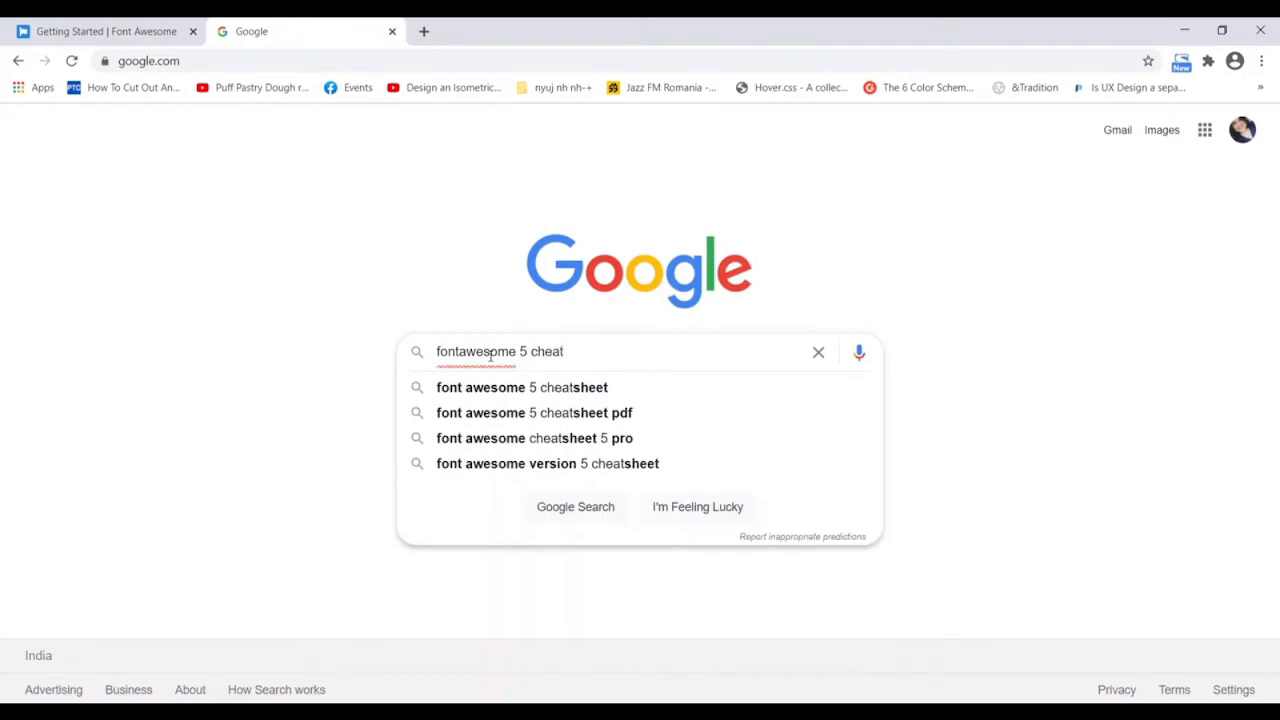
left_click(534, 387)
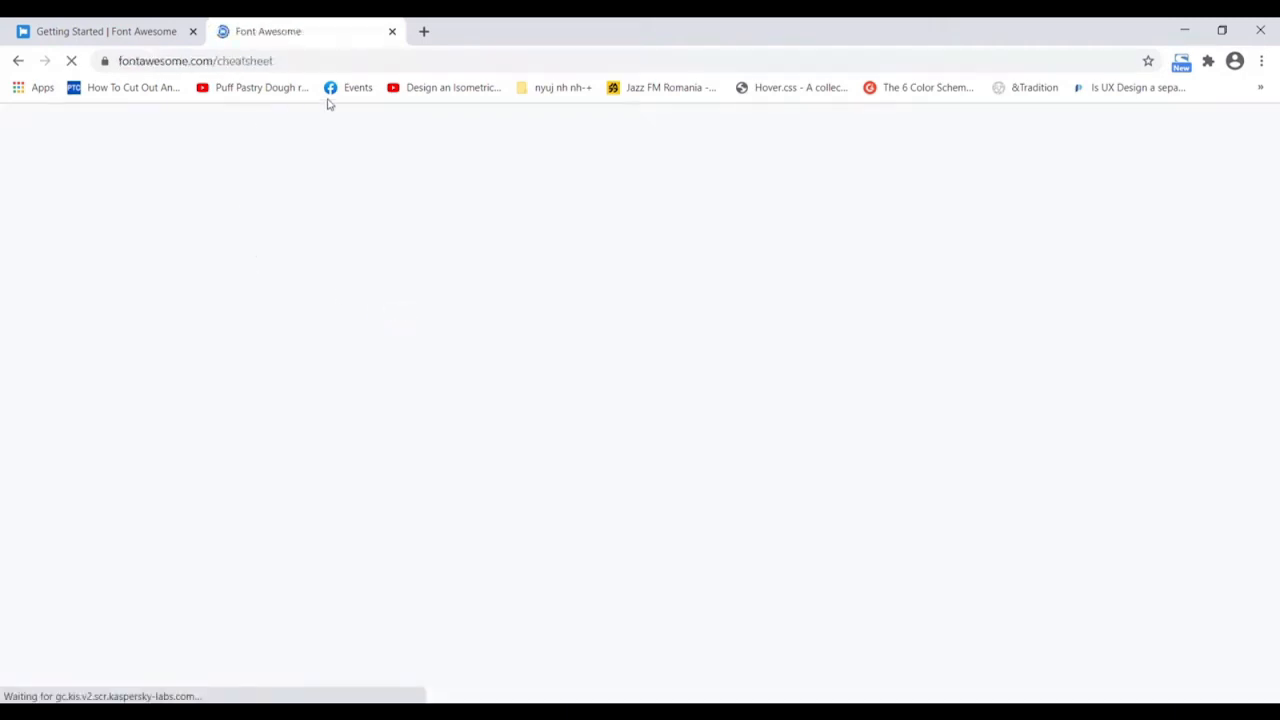
Find "bag" on the cheatsheet page and copy the shopping-bag glyph from the solid icons.
scroll(560, 422, "down", 3)
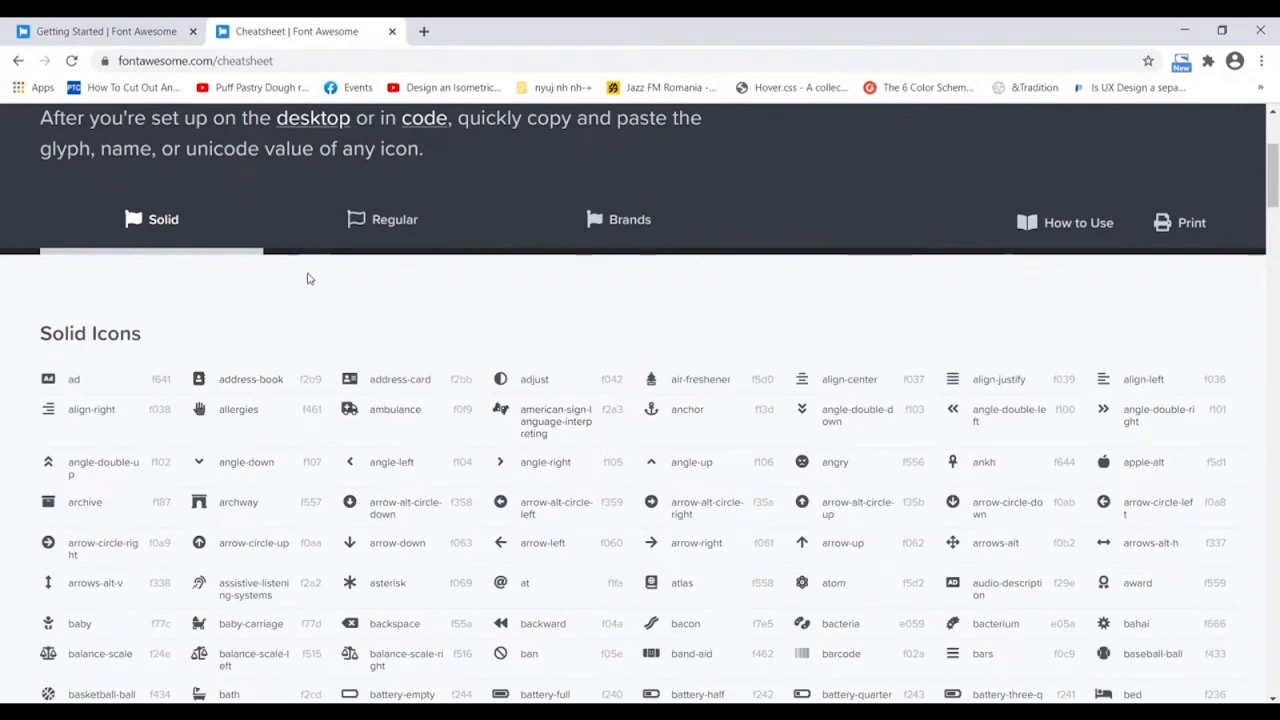
key("ctrl+f")
type("bag")
triple_click(860, 265)
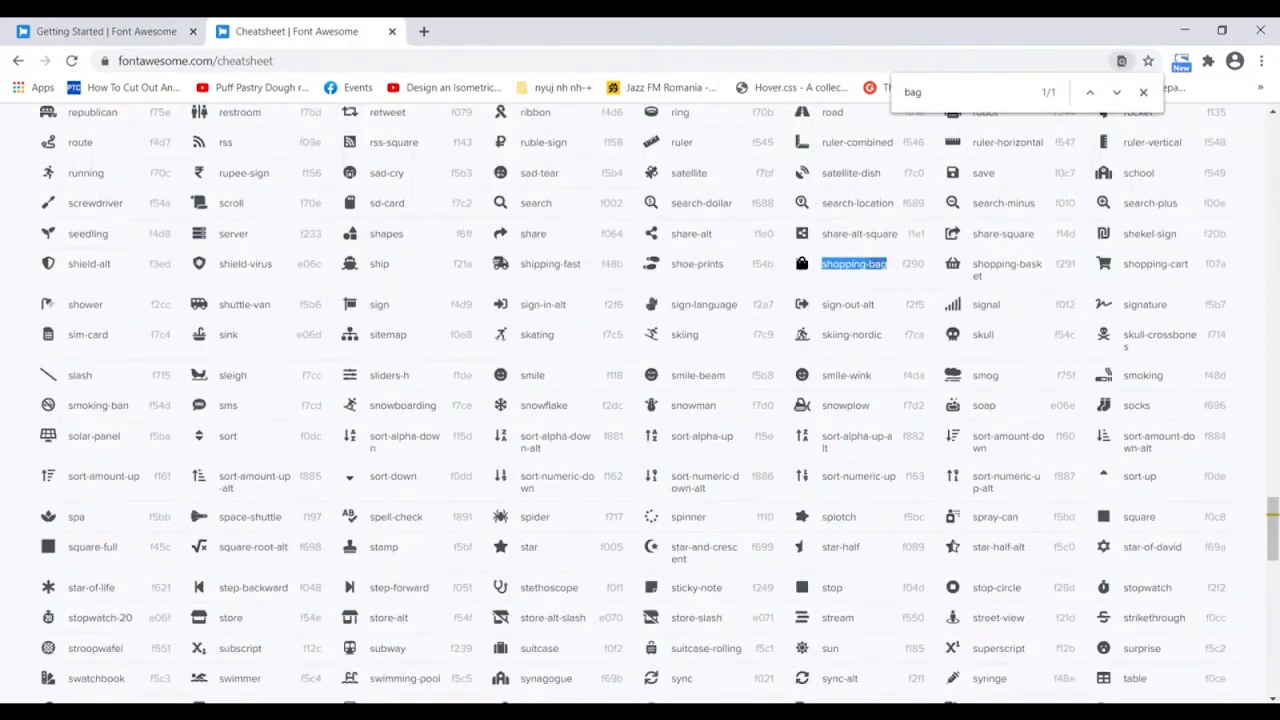
left_click(804, 266)
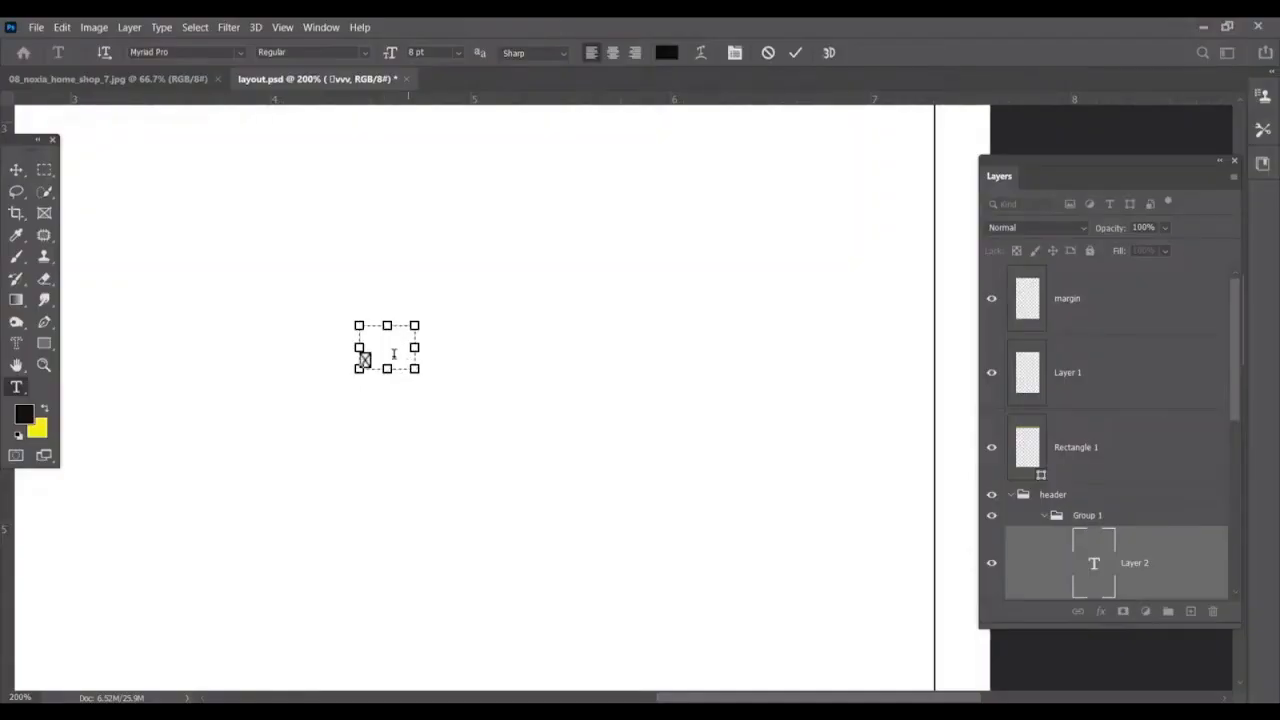
Set the font of the pasted glyph in layout.psd to Font Awesome 5 Free Solid.
left_click_drag(376, 360, 322, 360)
left_click(209, 51)
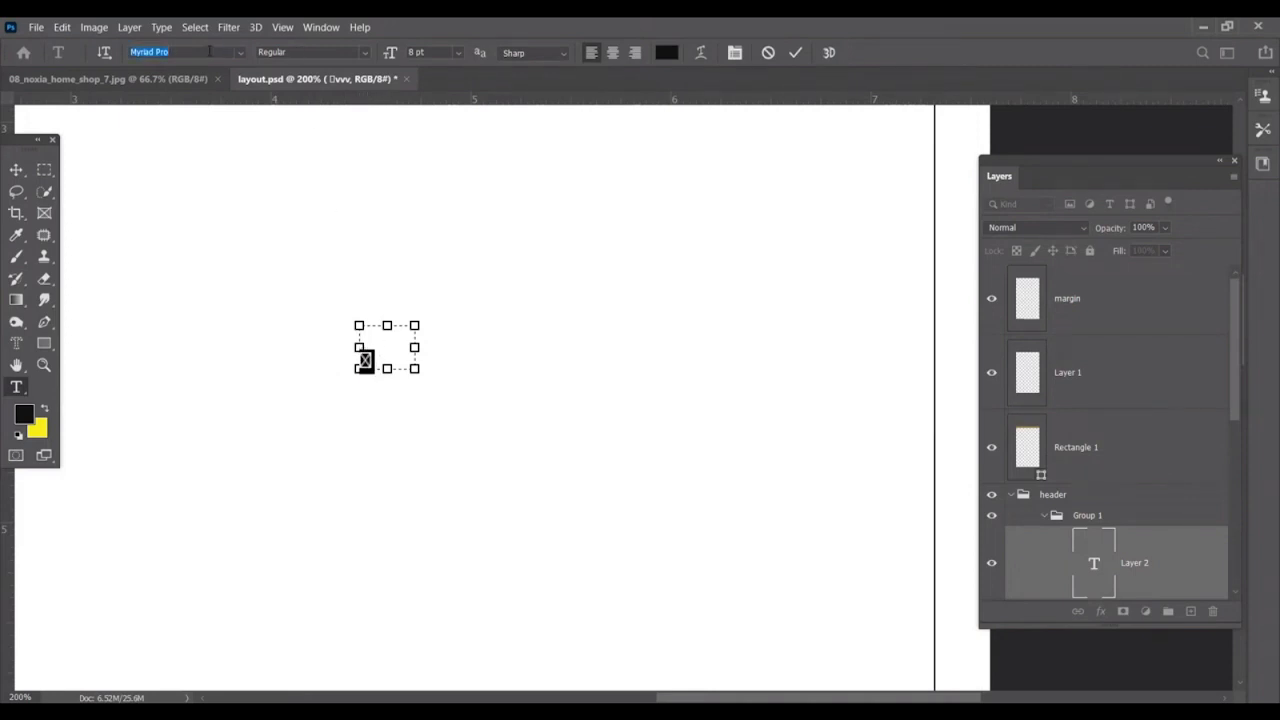
type("font Awesome 5 Free")
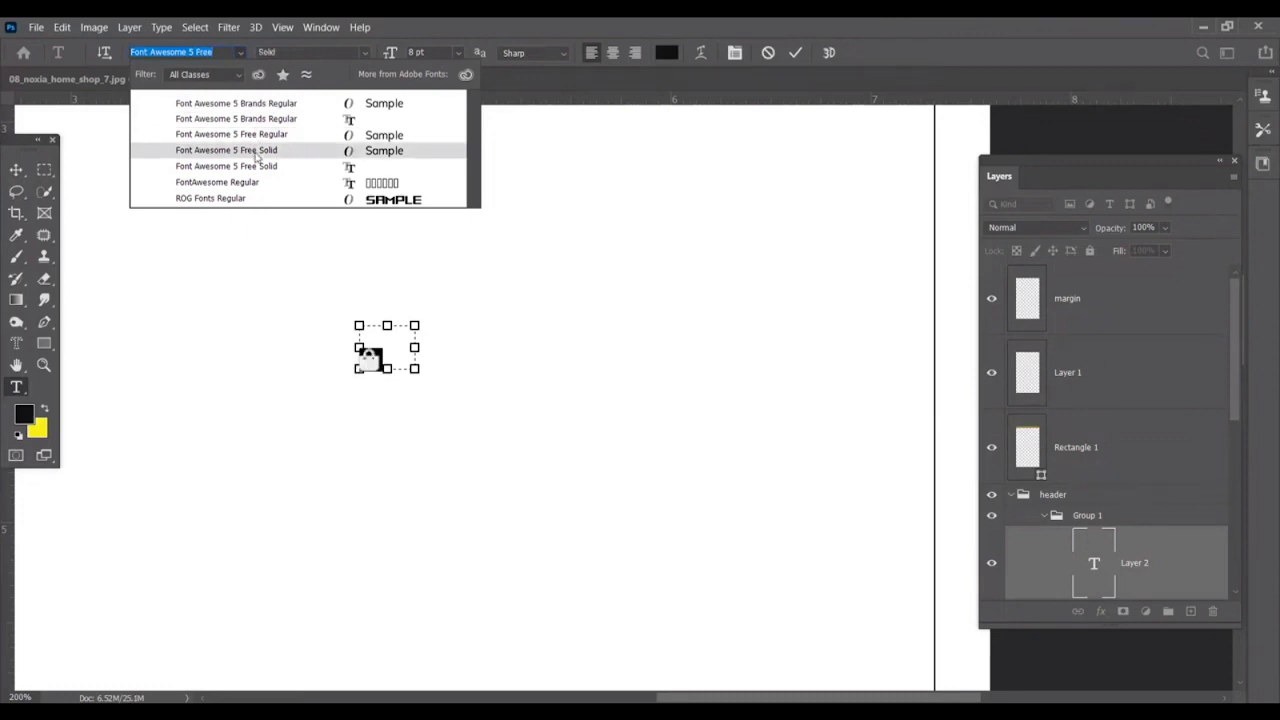
left_click(257, 150)
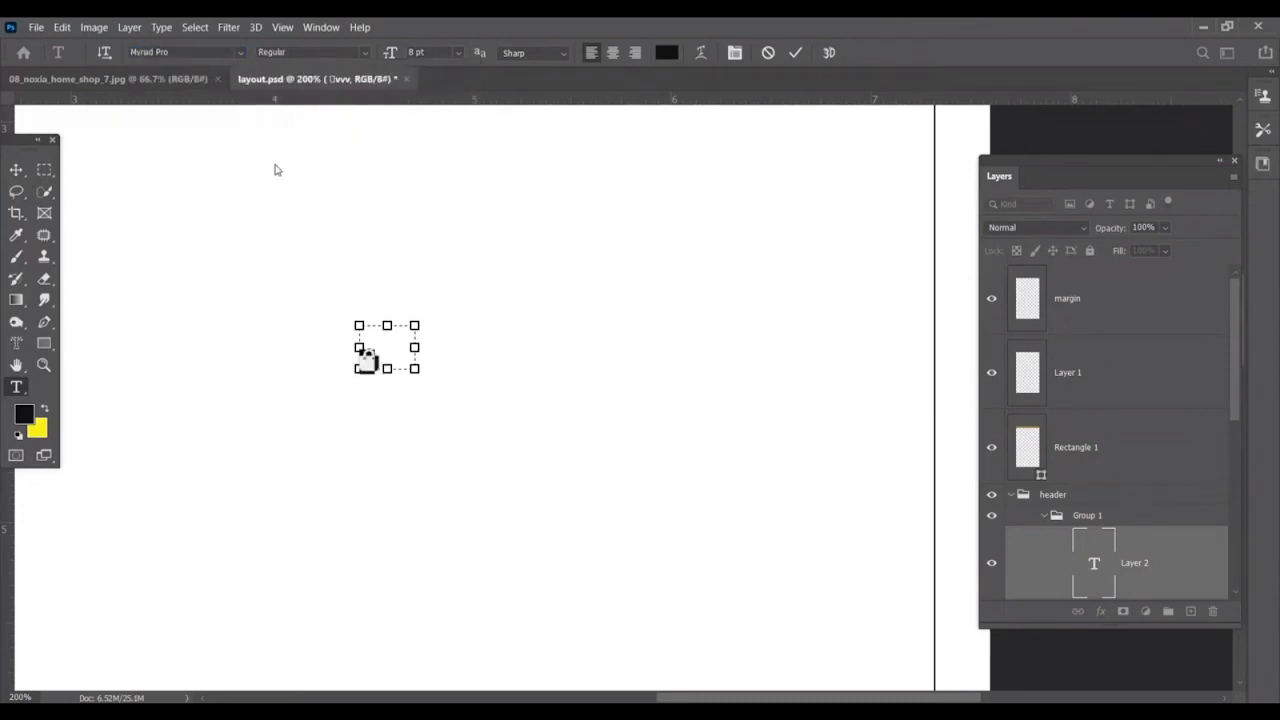
Move the shopping-bag icon higher on the canvas and select its text.
left_click(16, 169)
left_click_drag(383, 337, 389, 267)
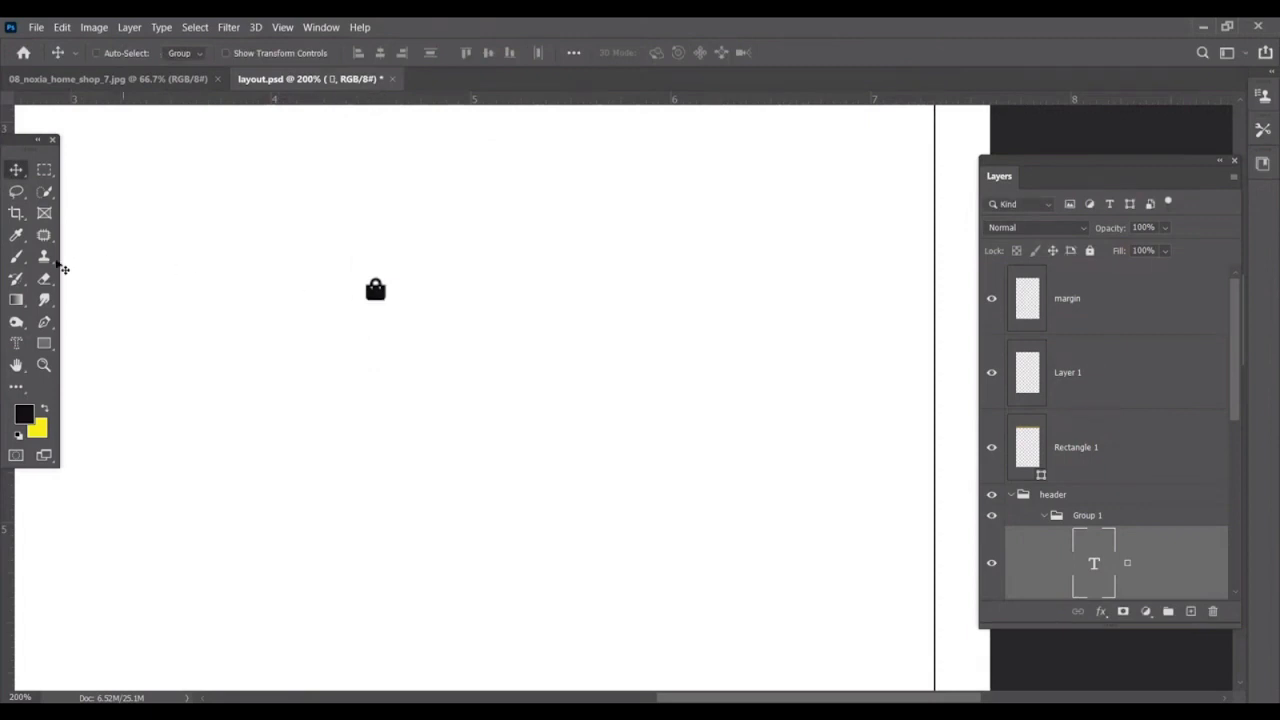
key("t")
left_click(374, 290)
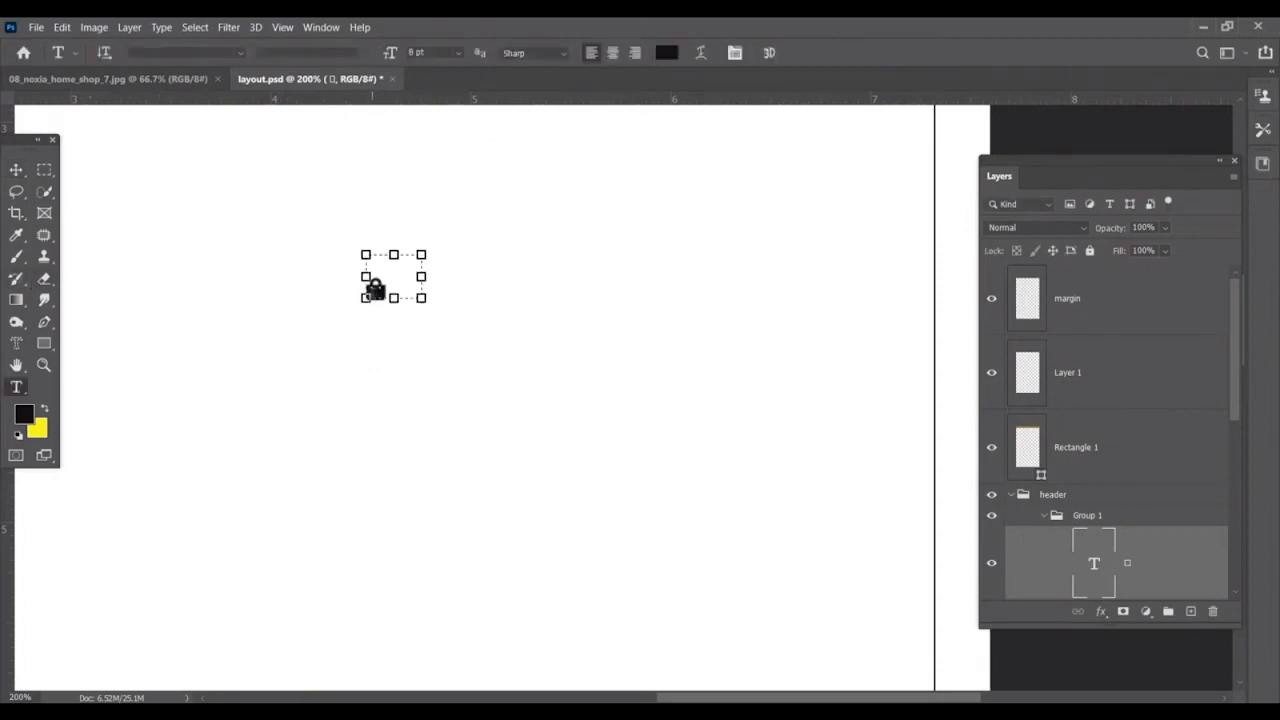
left_click_drag(421, 277, 345, 302)
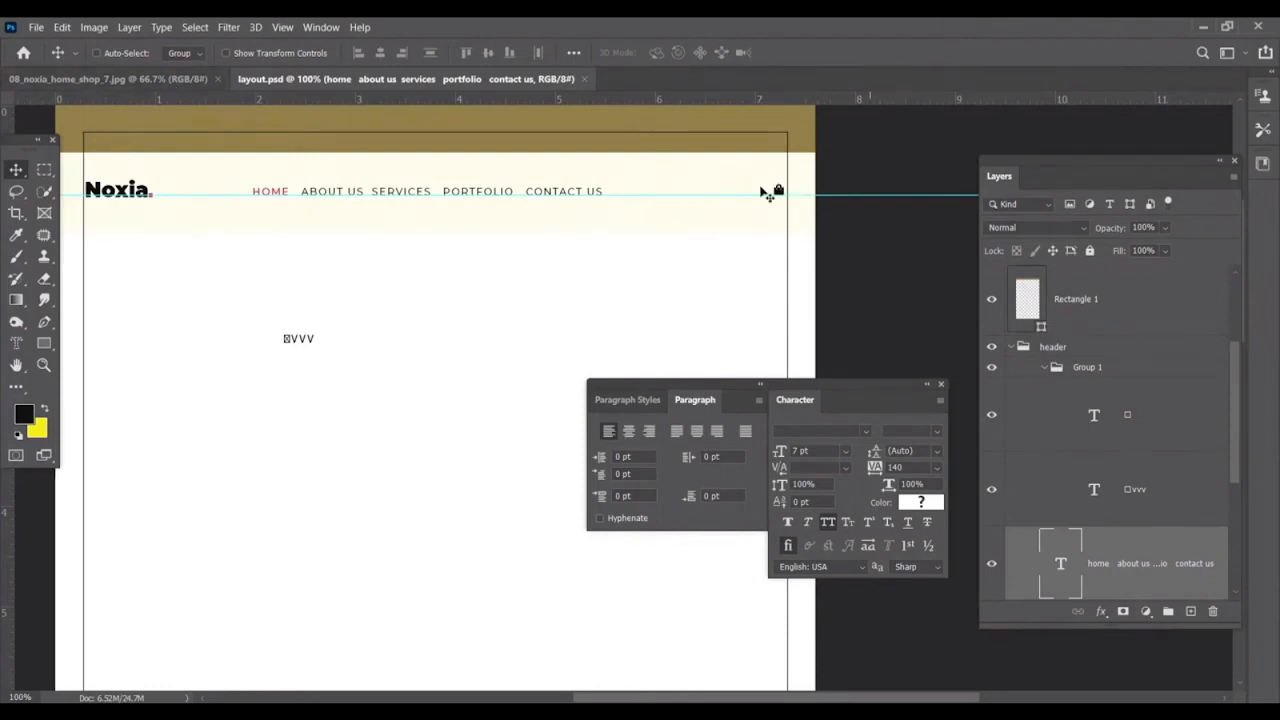
Check the header's cart icon in the 08_noxia_home_shop_7.jpg reference and return to layout.psd.
left_click(92, 84)
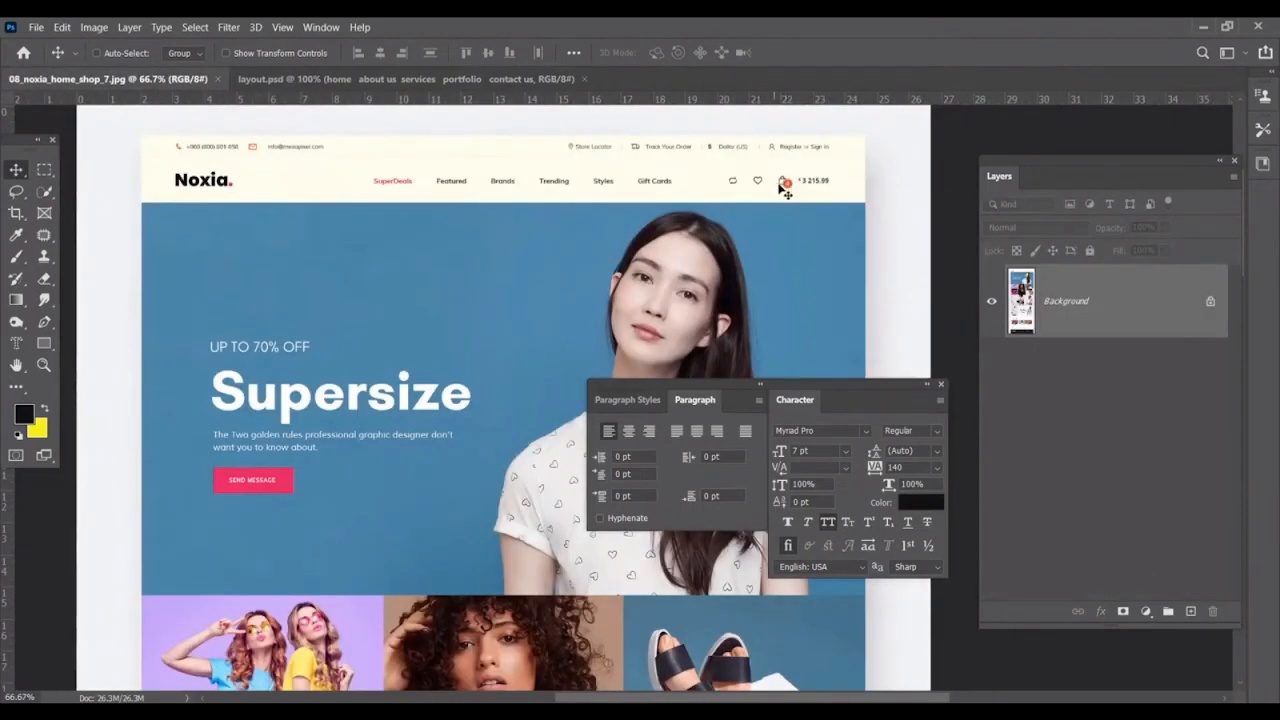
left_click(400, 79)
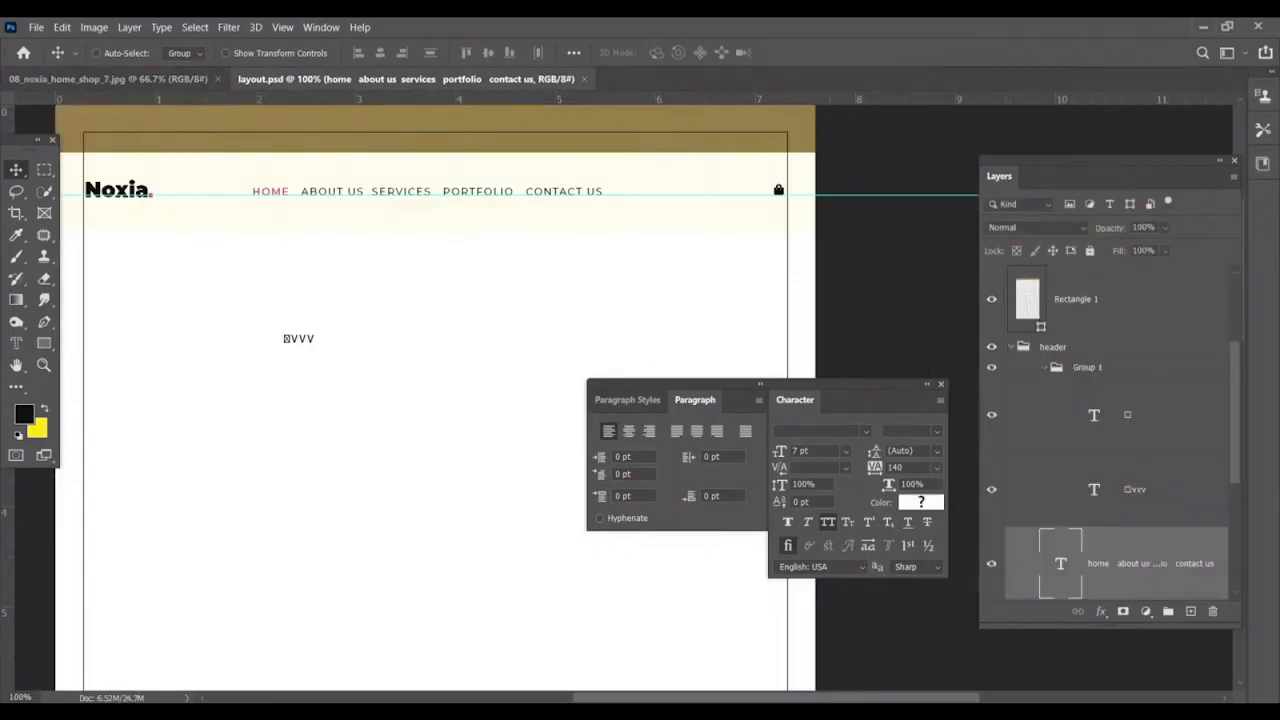
Switch to Chrome and search for flaticon in a new tab.
key("alt+Tab")
left_click(411, 31)
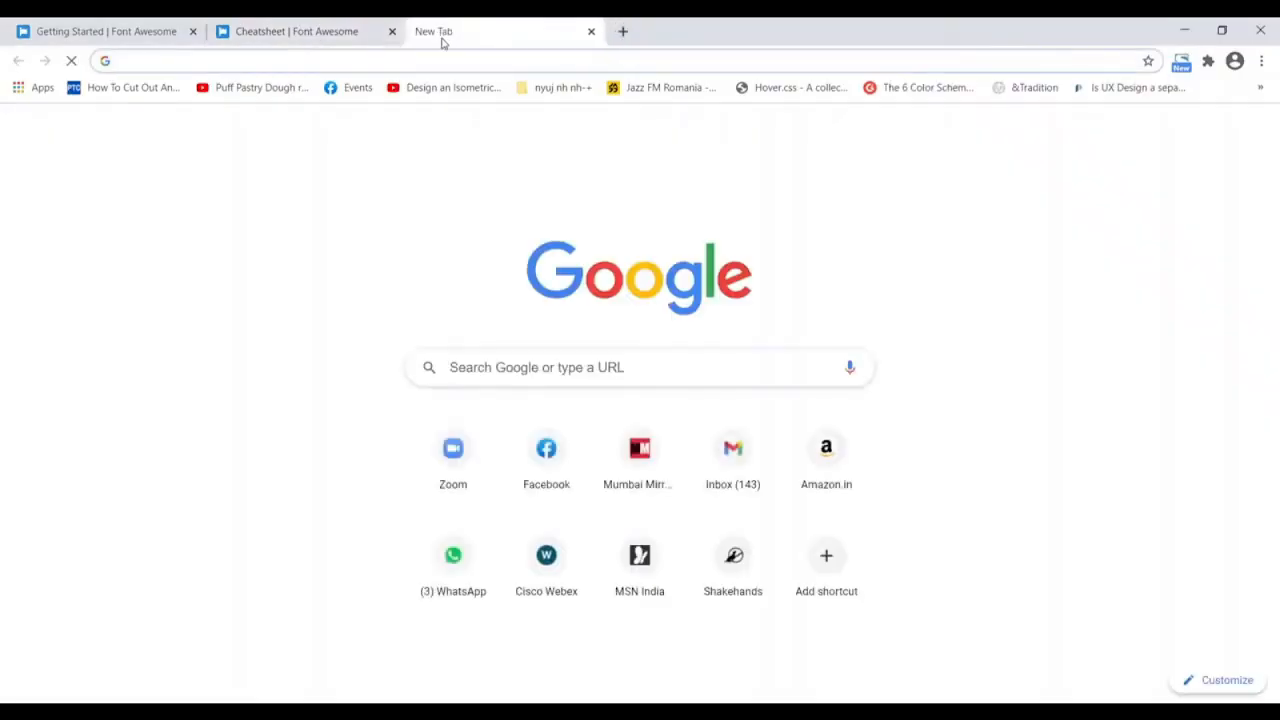
type("flati")
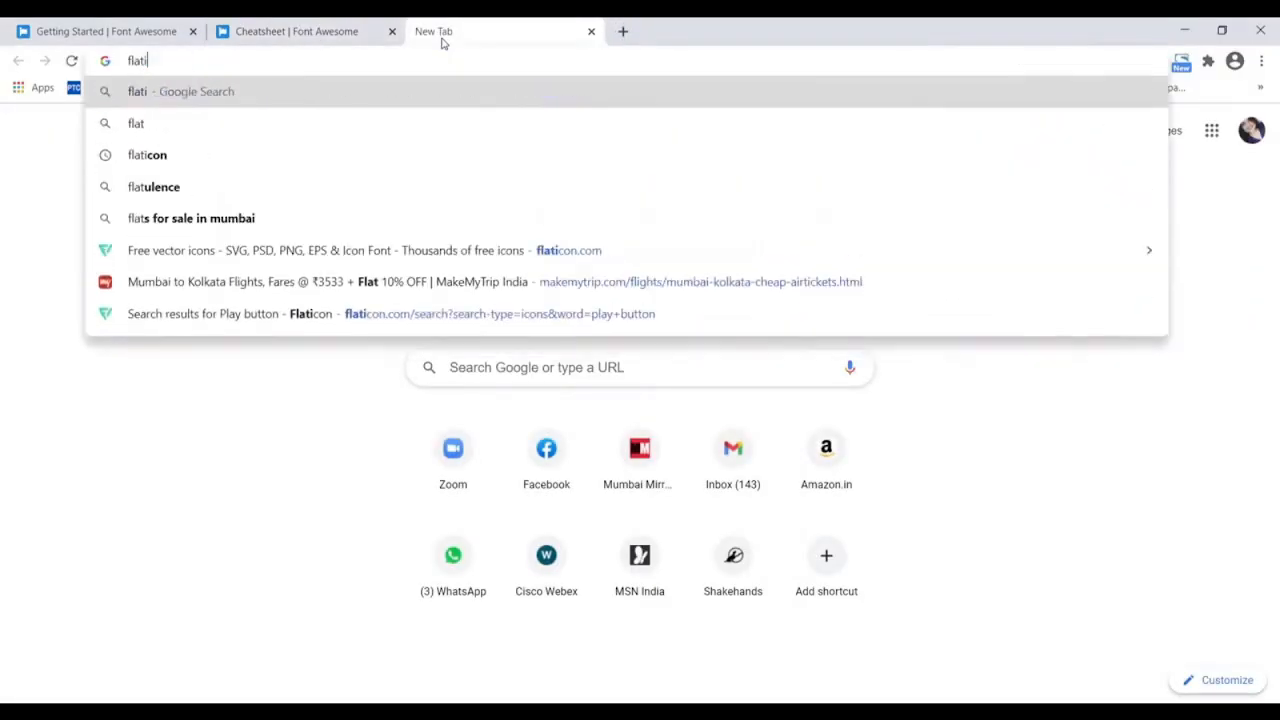
type("con")
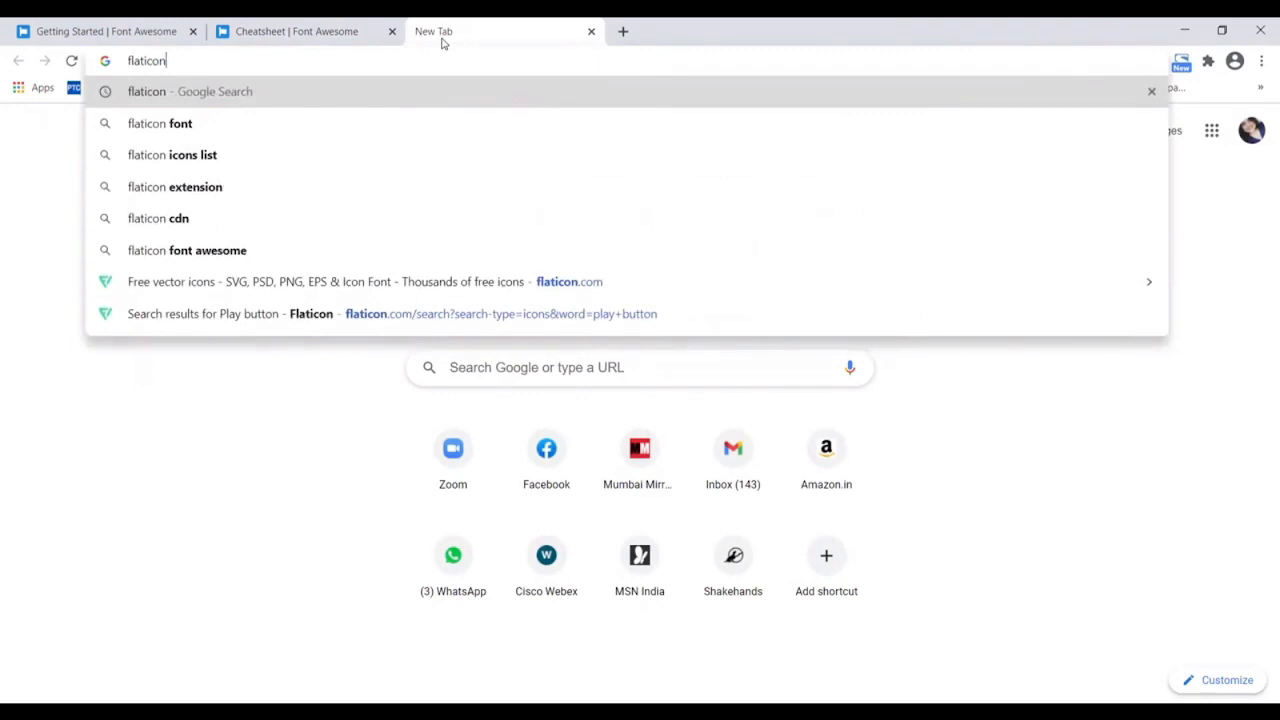
key("Return")
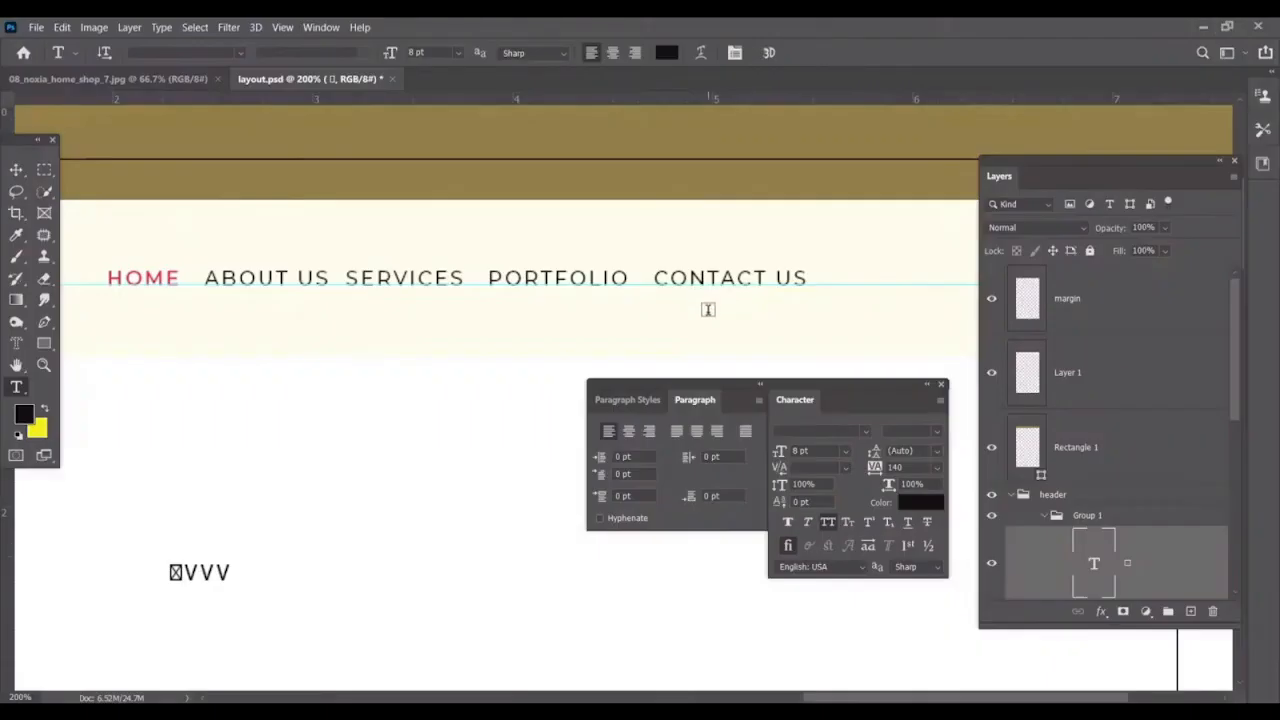
Add the text 3211 beside the header's shopping-bag icon in Montserrat SemiBold at 4 pt.
left_click(709, 306)
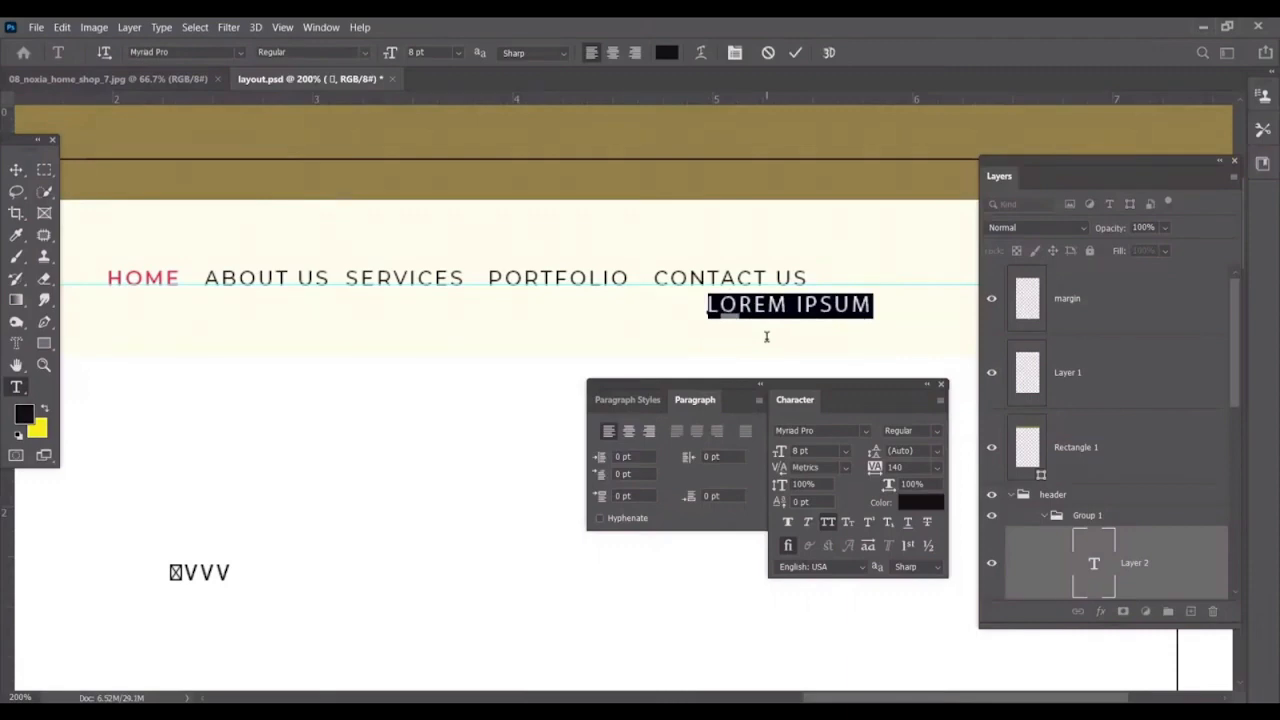
type("3211")
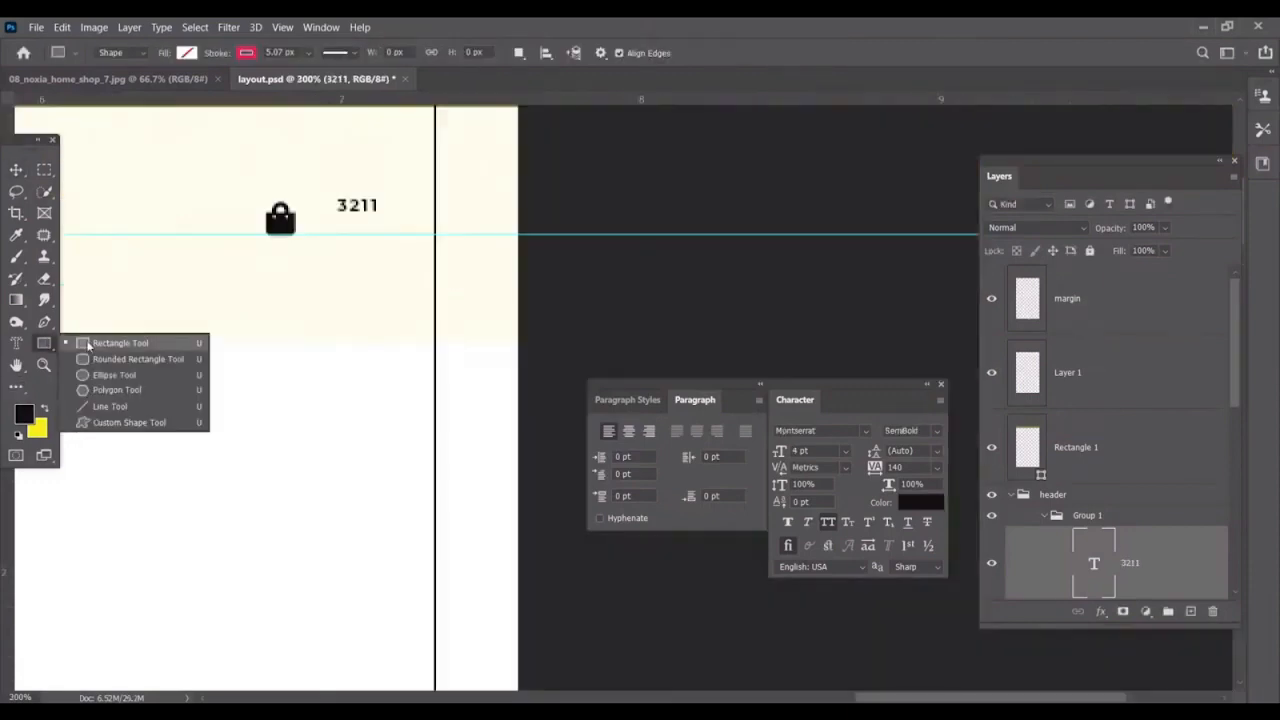
Draw a circle about 12 px wide with a pink fill and no stroke at the shopping bag's lower-right corner.
left_click(112, 375)
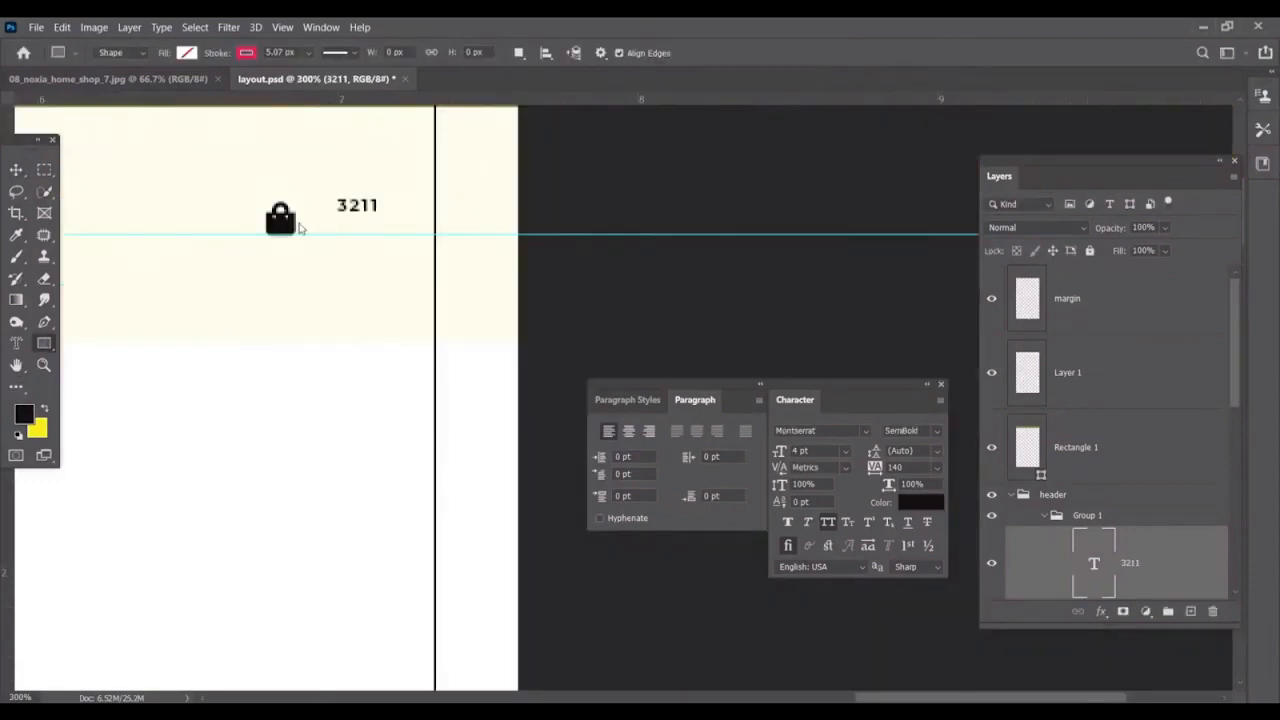
left_click(246, 53)
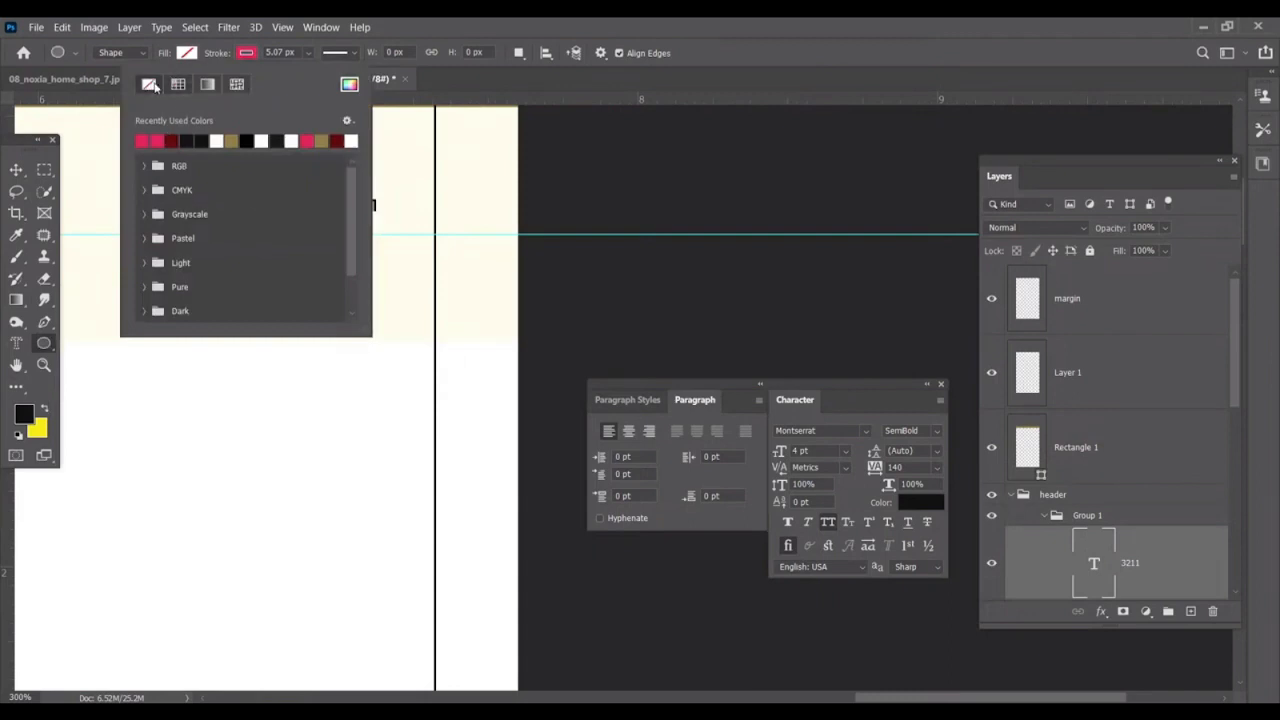
left_click(149, 84)
left_click(187, 53)
left_click(187, 53)
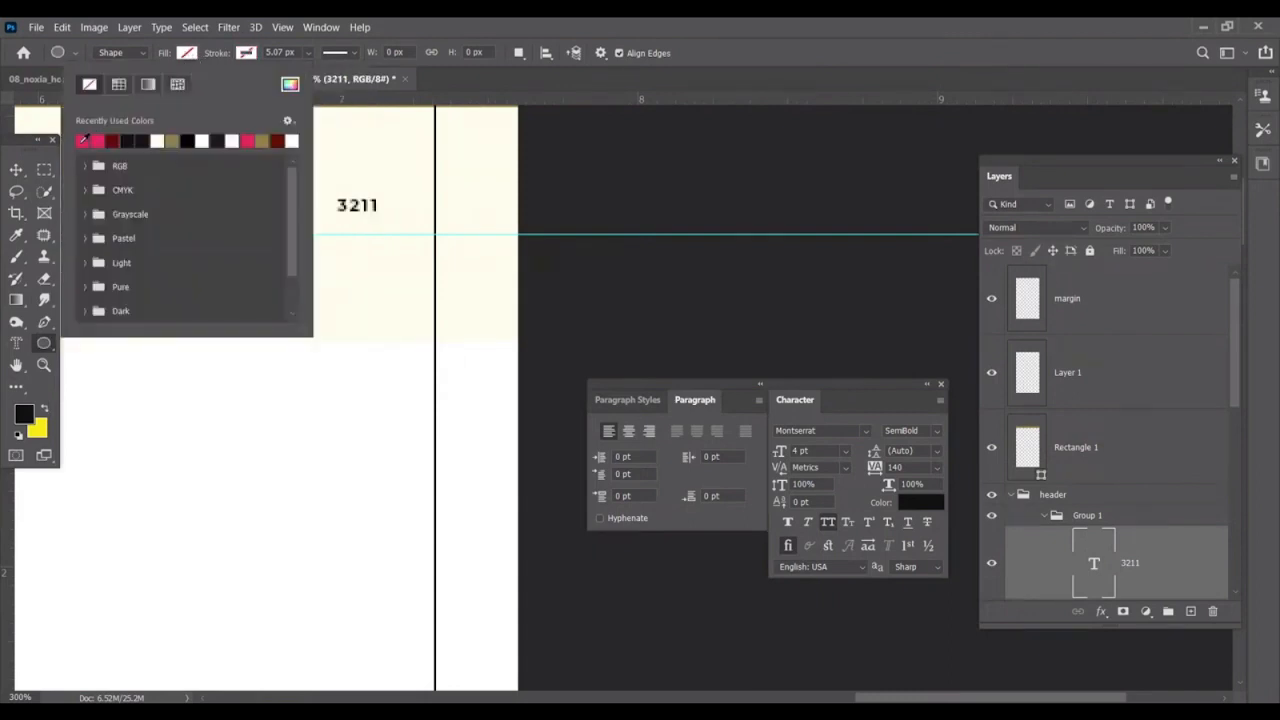
left_click(83, 140)
left_click(417, 47)
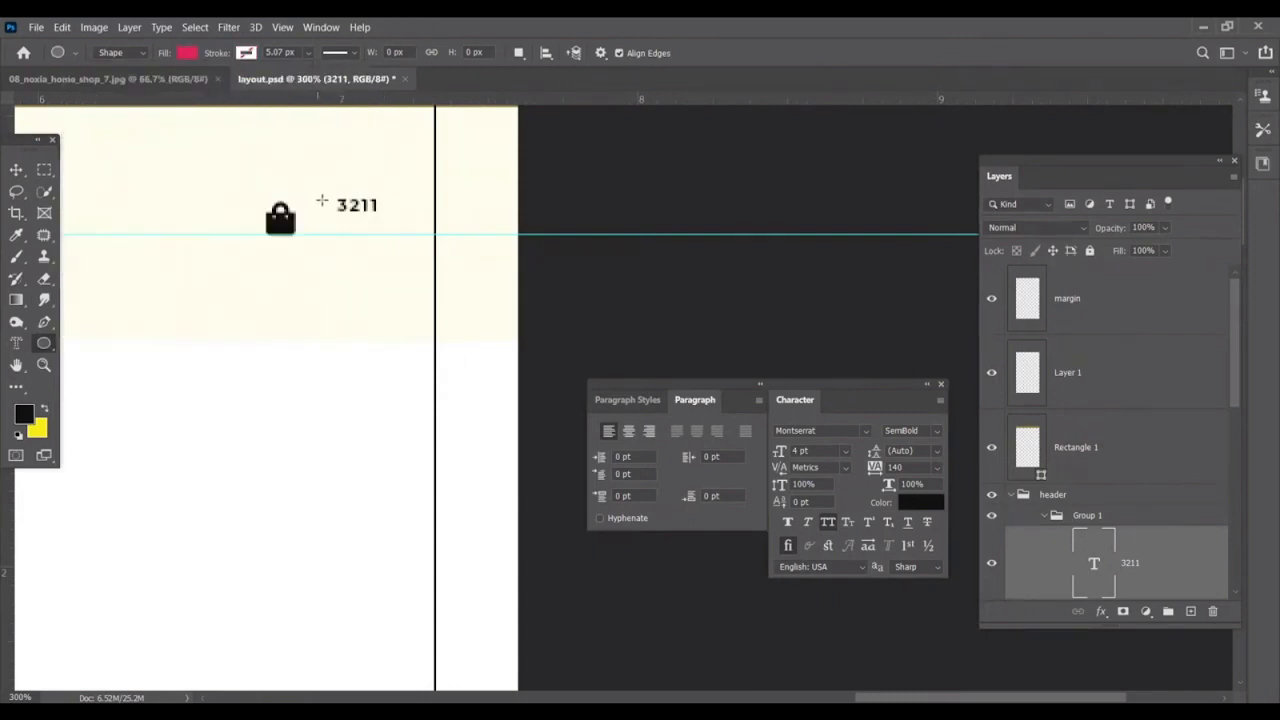
left_click_drag(301, 228, 322, 245)
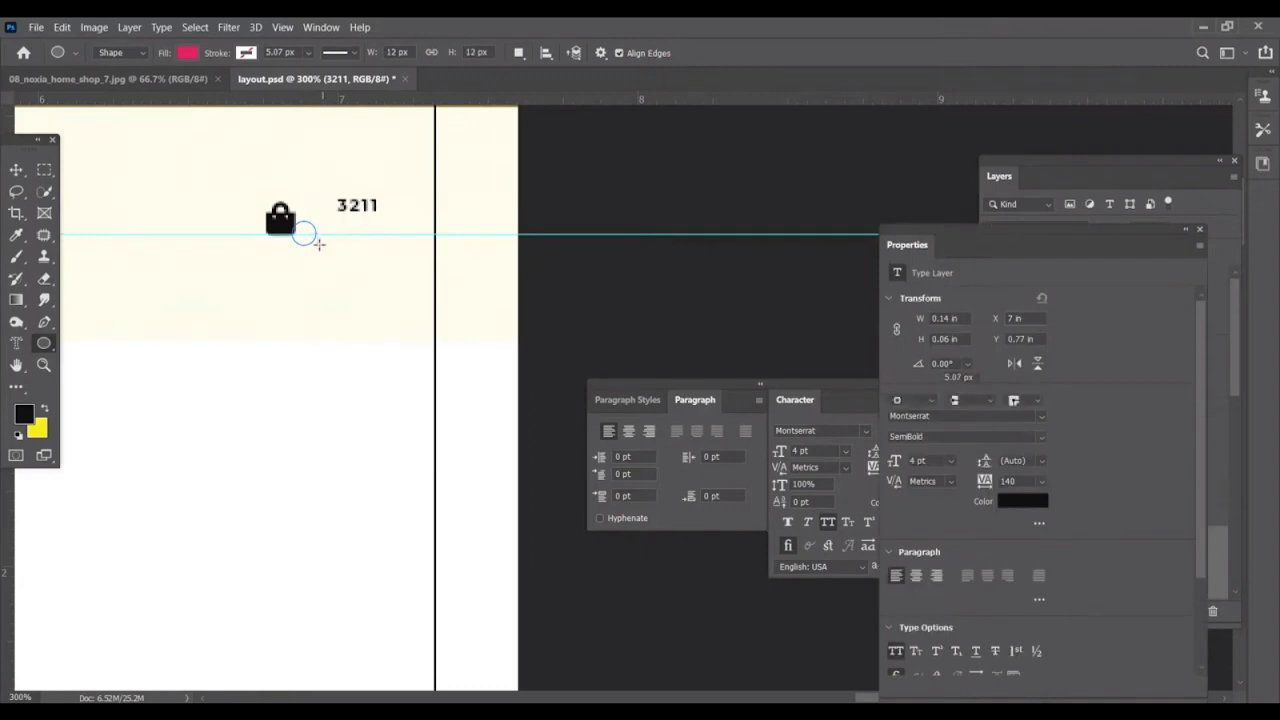
left_click(16, 170)
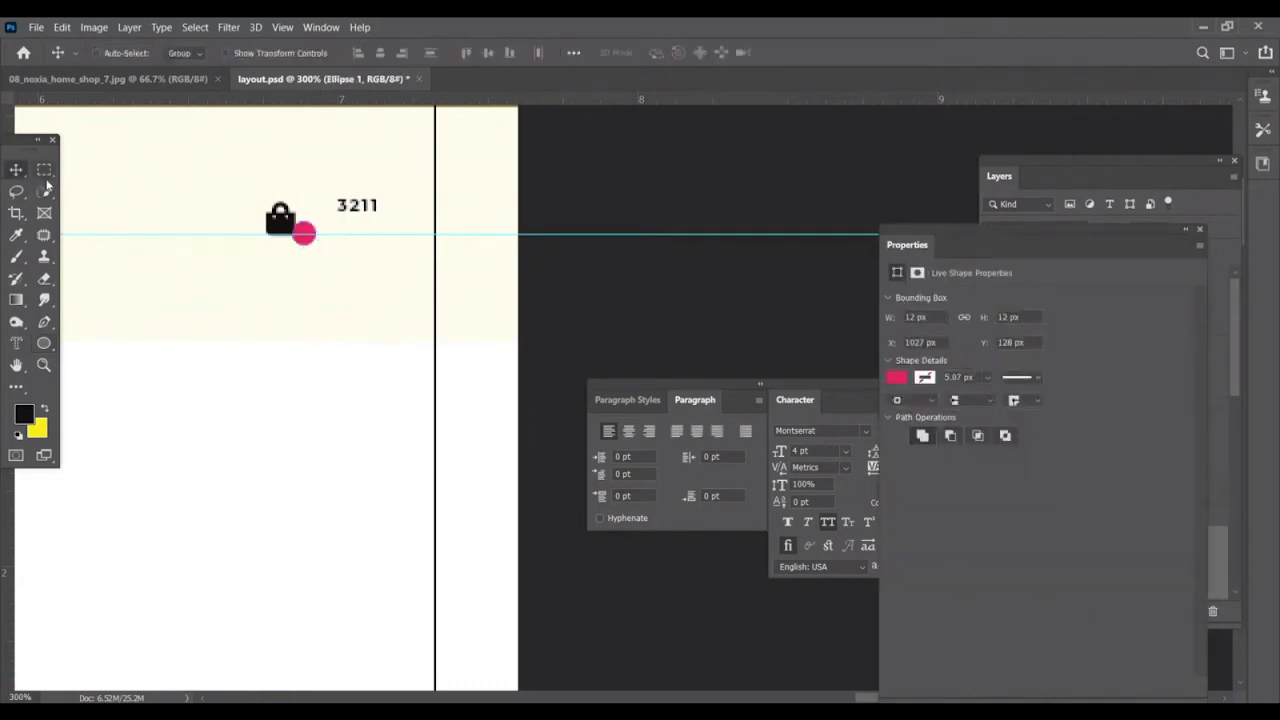
Add the number 4 on the shopping bag's pink circle and bring up the 08_noxia_home_shop_7.jpg reference.
key("t")
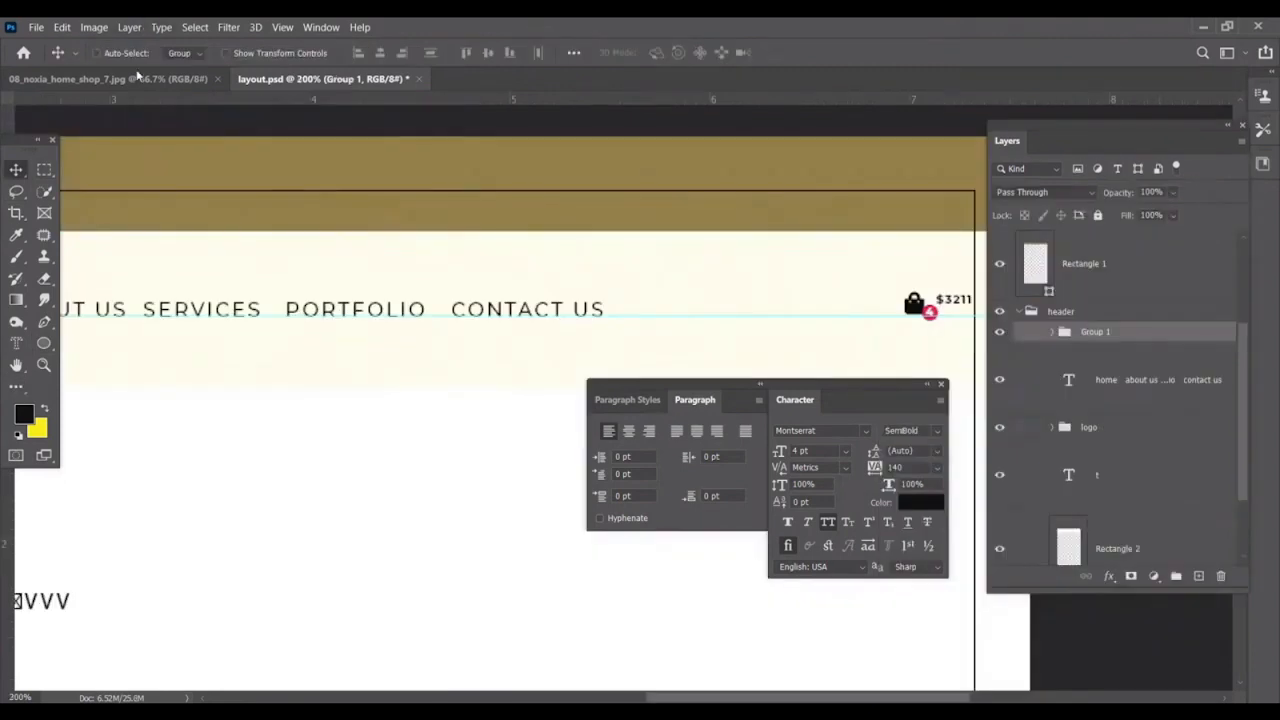
left_click(138, 77)
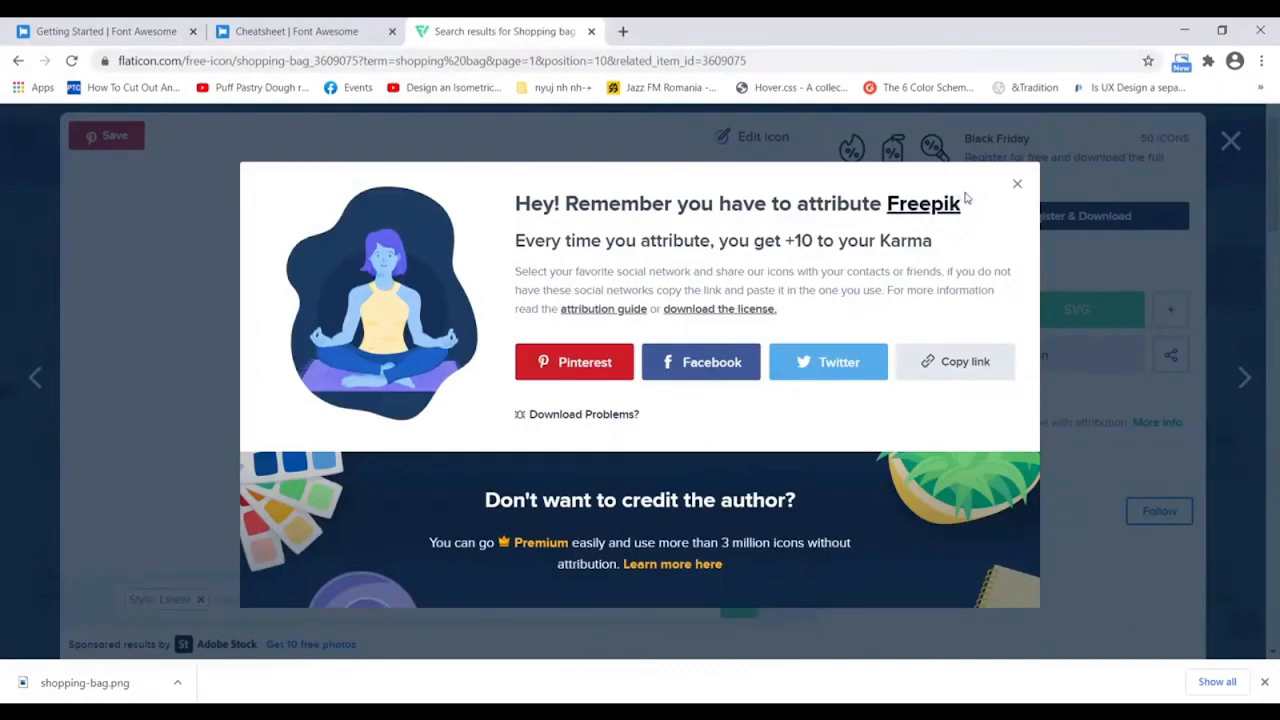
Dismiss Flaticon's attribution notice and search the Font Awesome cheatsheet for heart.
left_click(1017, 184)
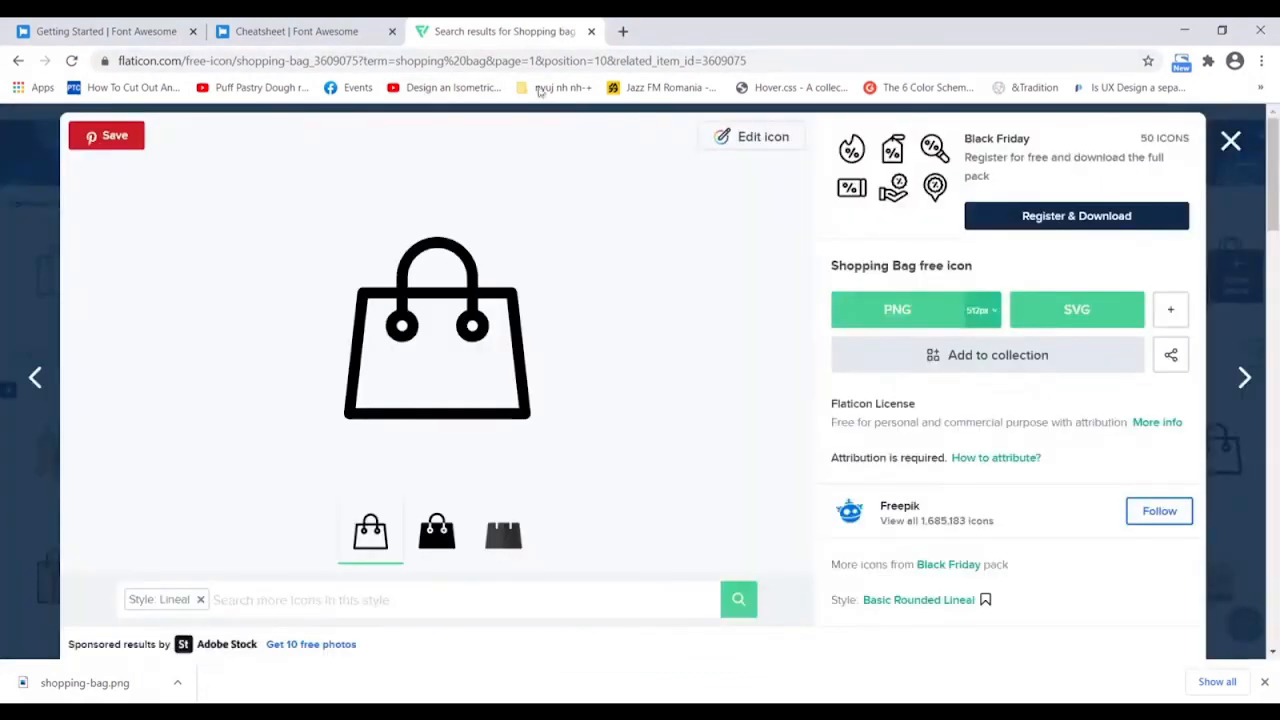
left_click(371, 19)
scroll(436, 225, "up", 10)
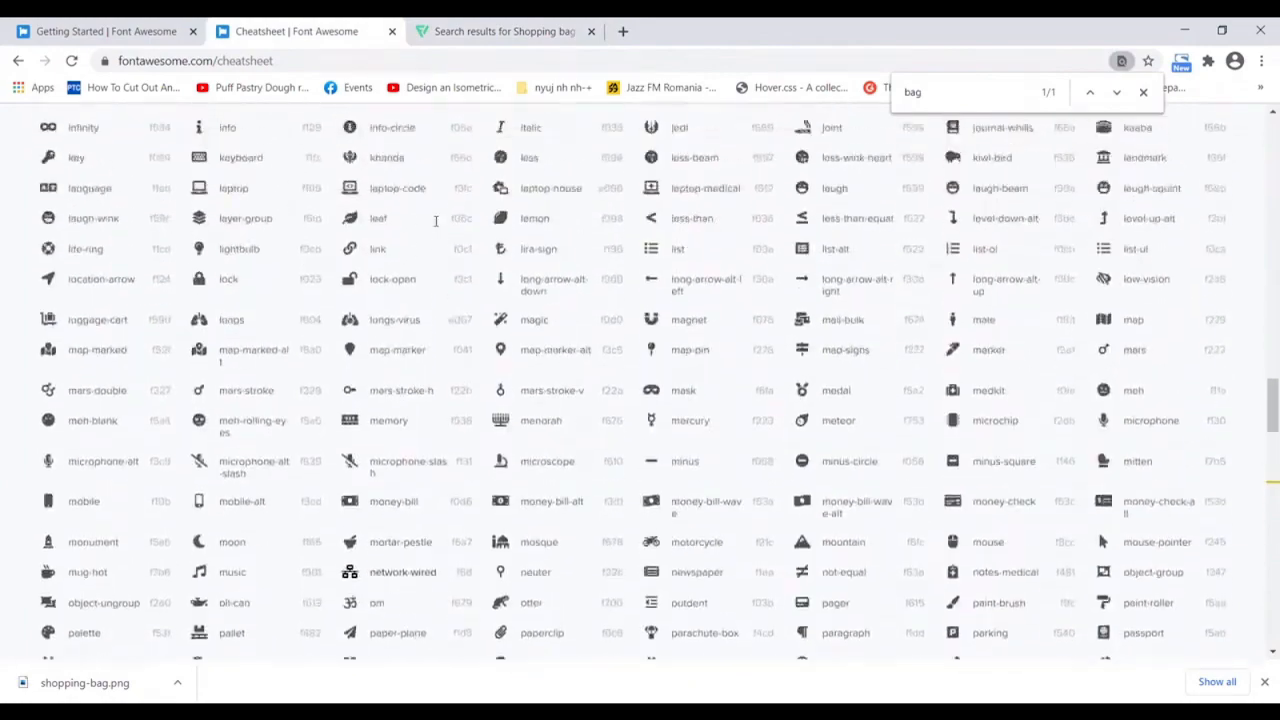
key("ctrl+f")
type("heart")
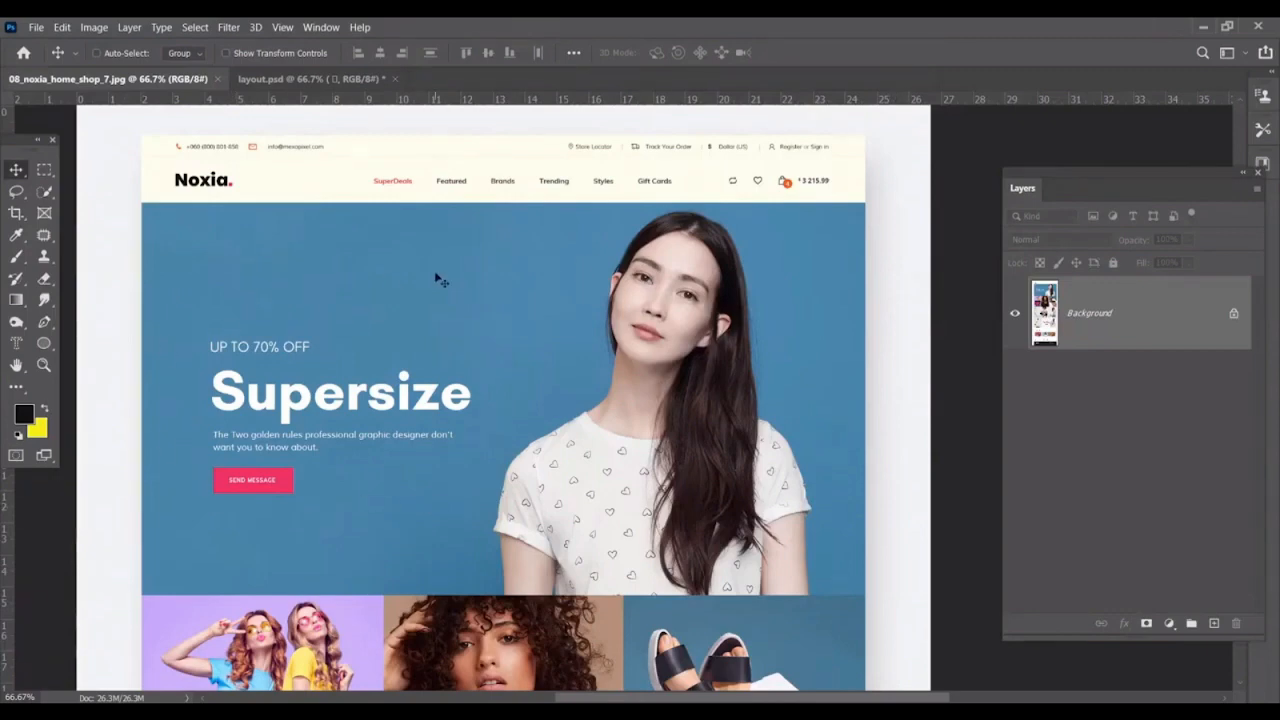
Return to layout.psd and collapse Group 1 inside the header's icons group.
left_click(268, 80)
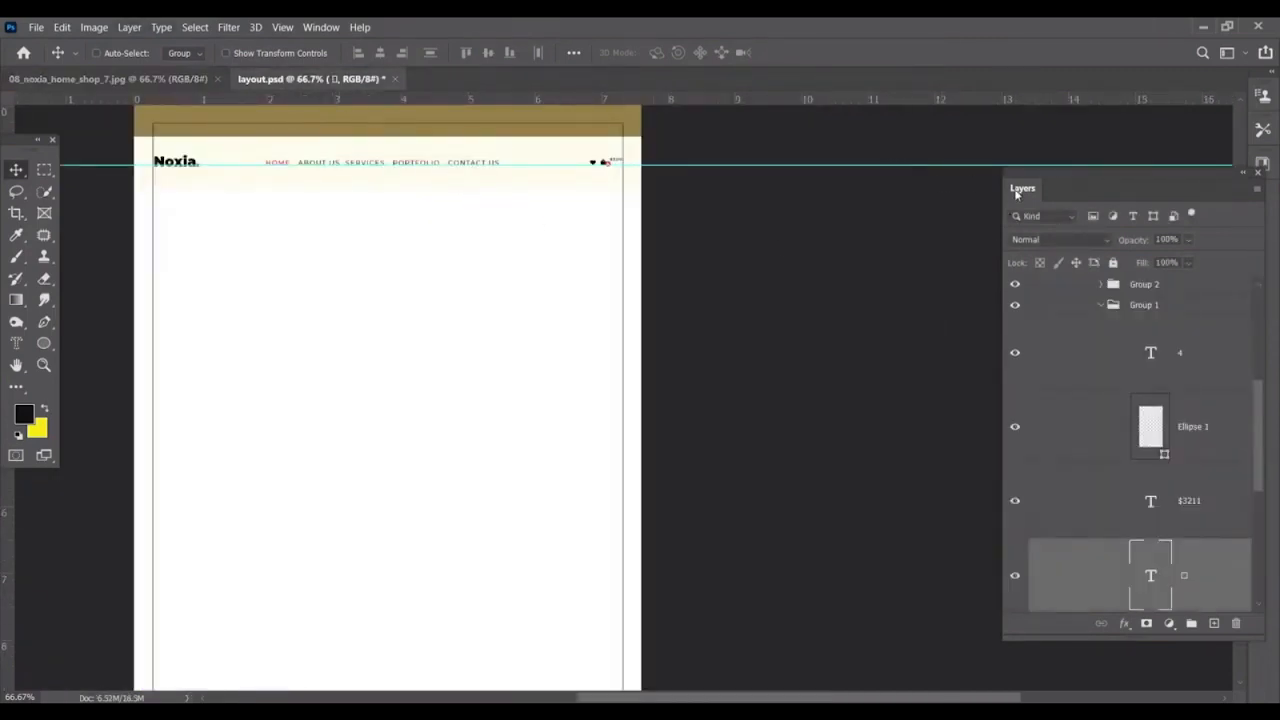
left_click_drag(1020, 191, 797, 138)
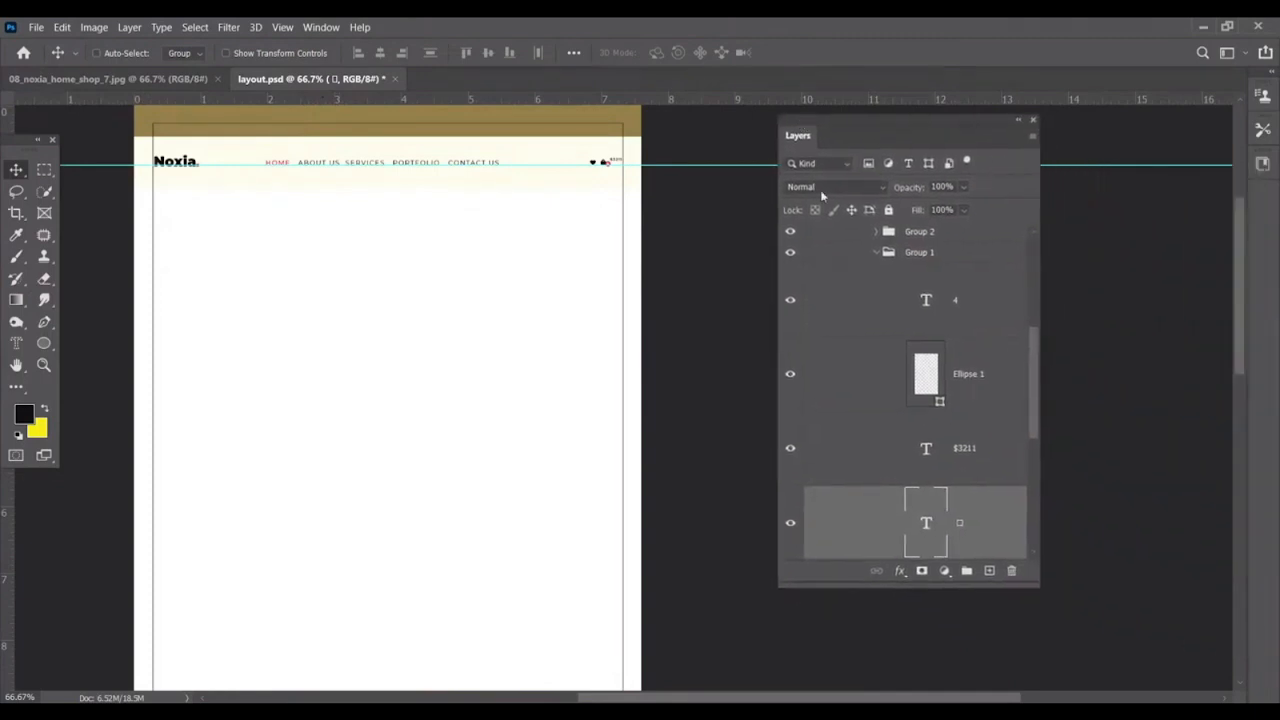
left_click(884, 252)
left_click_drag(1035, 408, 1031, 292)
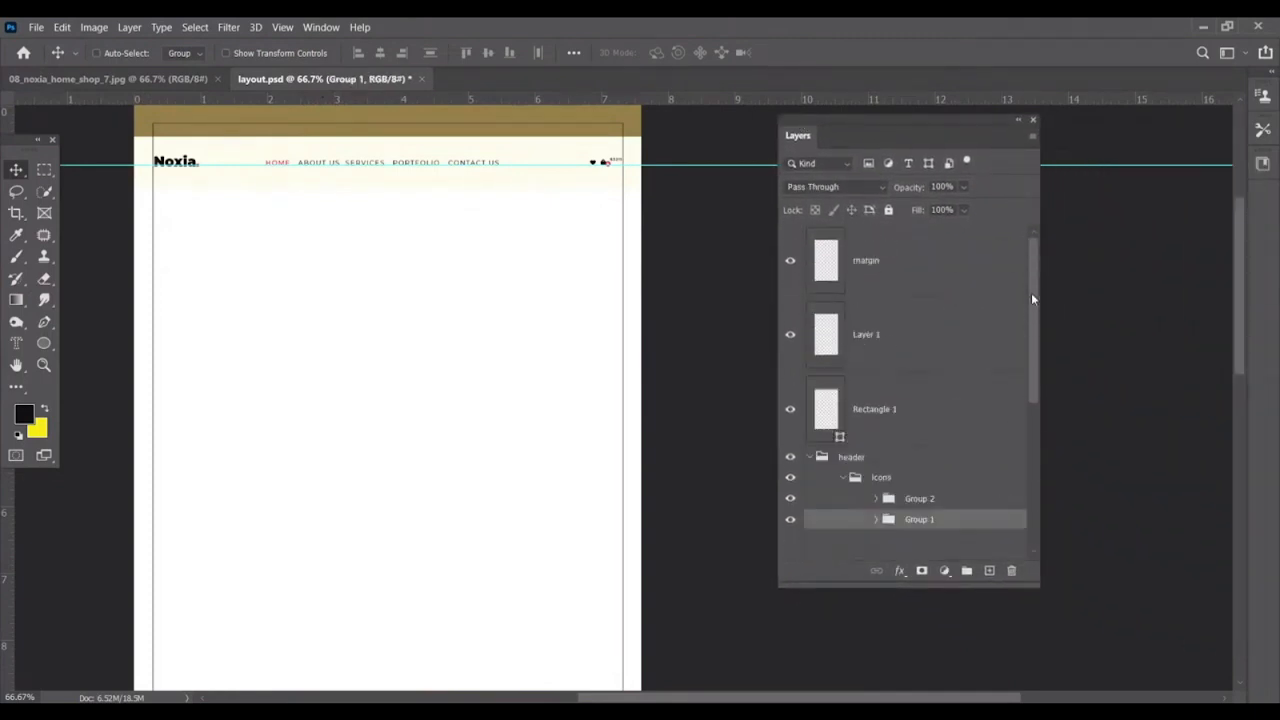
Delete Layer 1 and add a layer group named banner above Rectangle 1.
left_click(866, 332)
double_click(857, 308)
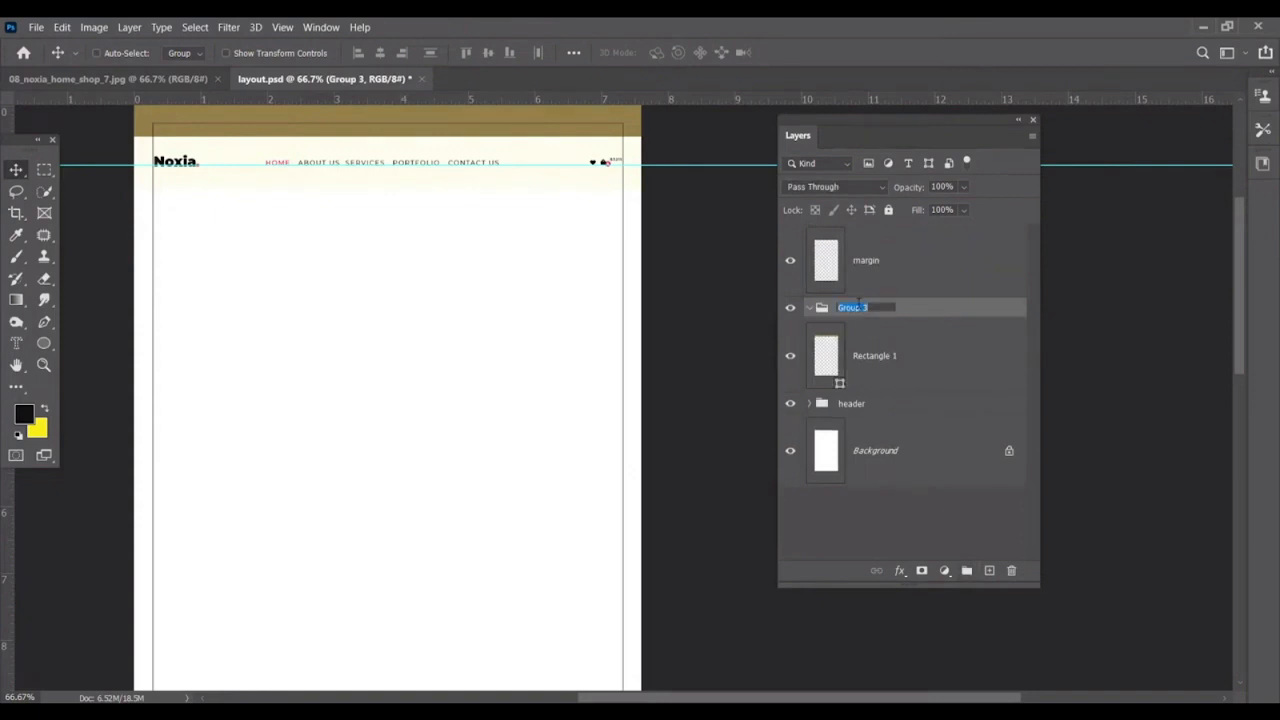
type("banner")
key("Return")
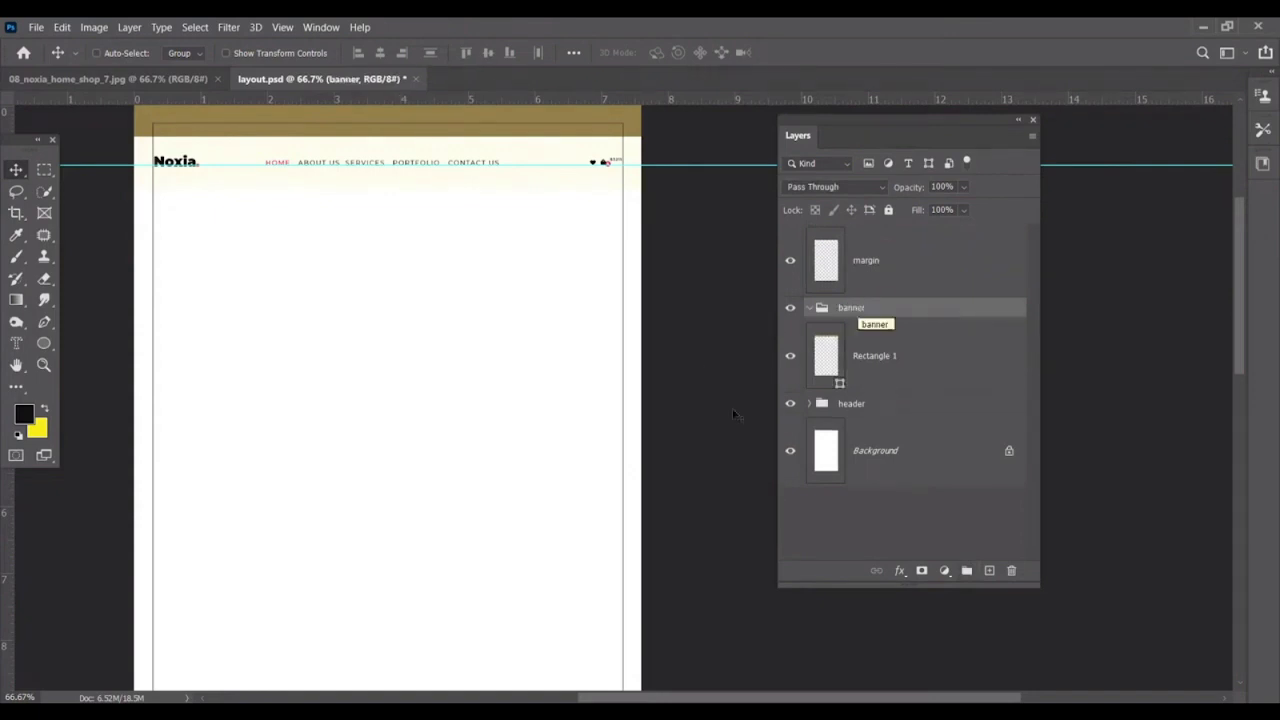
Draw a full-width pink rectangle without a stroke directly beneath the header, inside the banner group.
left_click(44, 343)
left_click(95, 337)
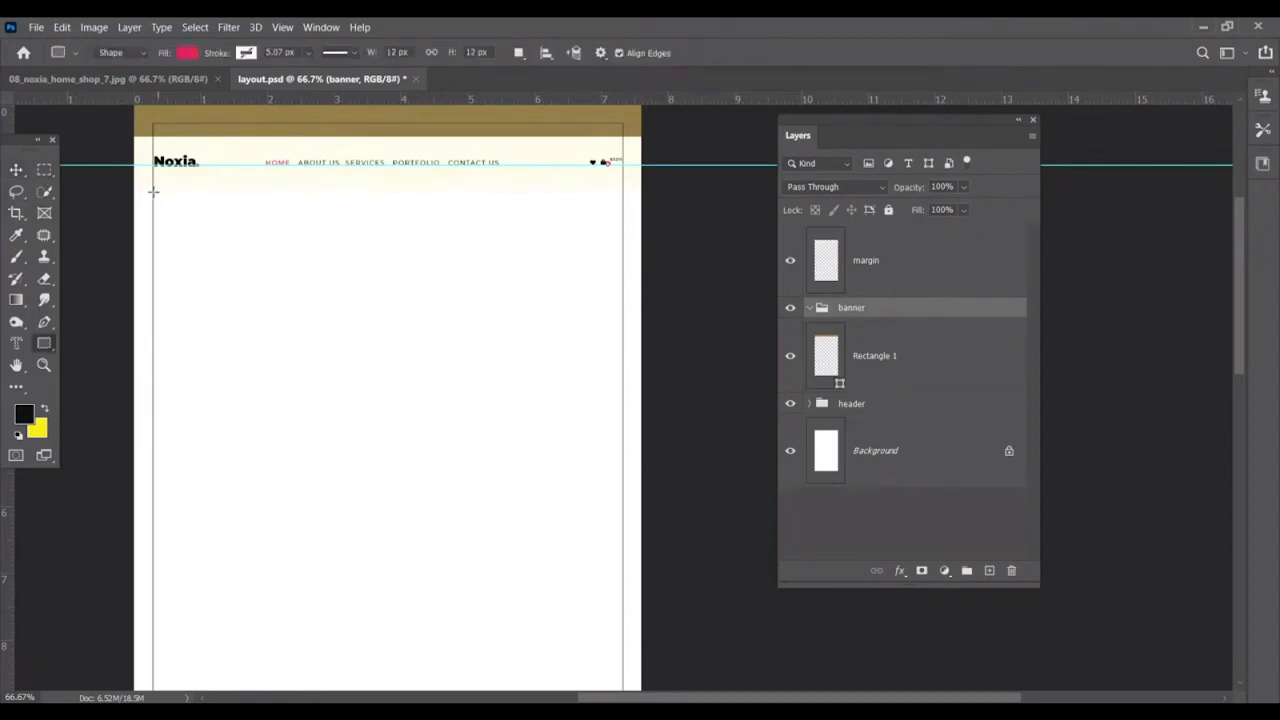
left_click_drag(137, 188, 641, 401)
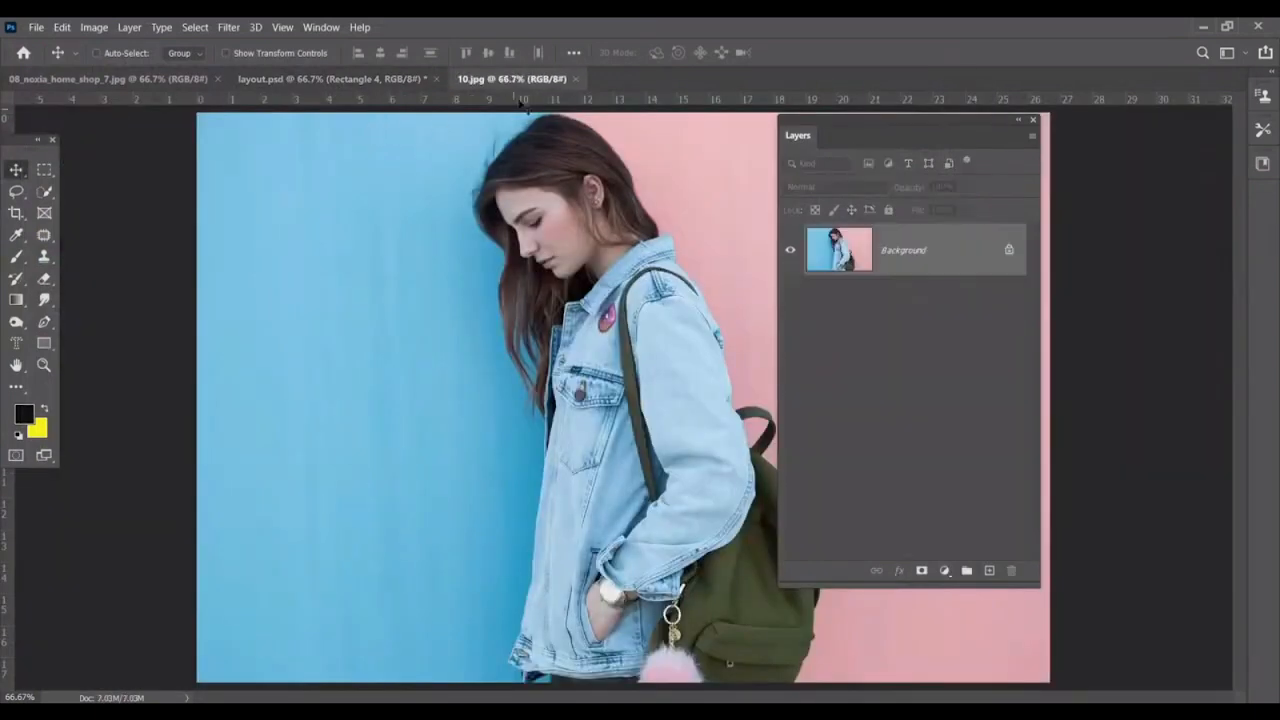
Copy the 10.jpg photo into layout.psd's banner group and clip it to the pink rectangle.
left_click_drag(517, 83, 517, 143)
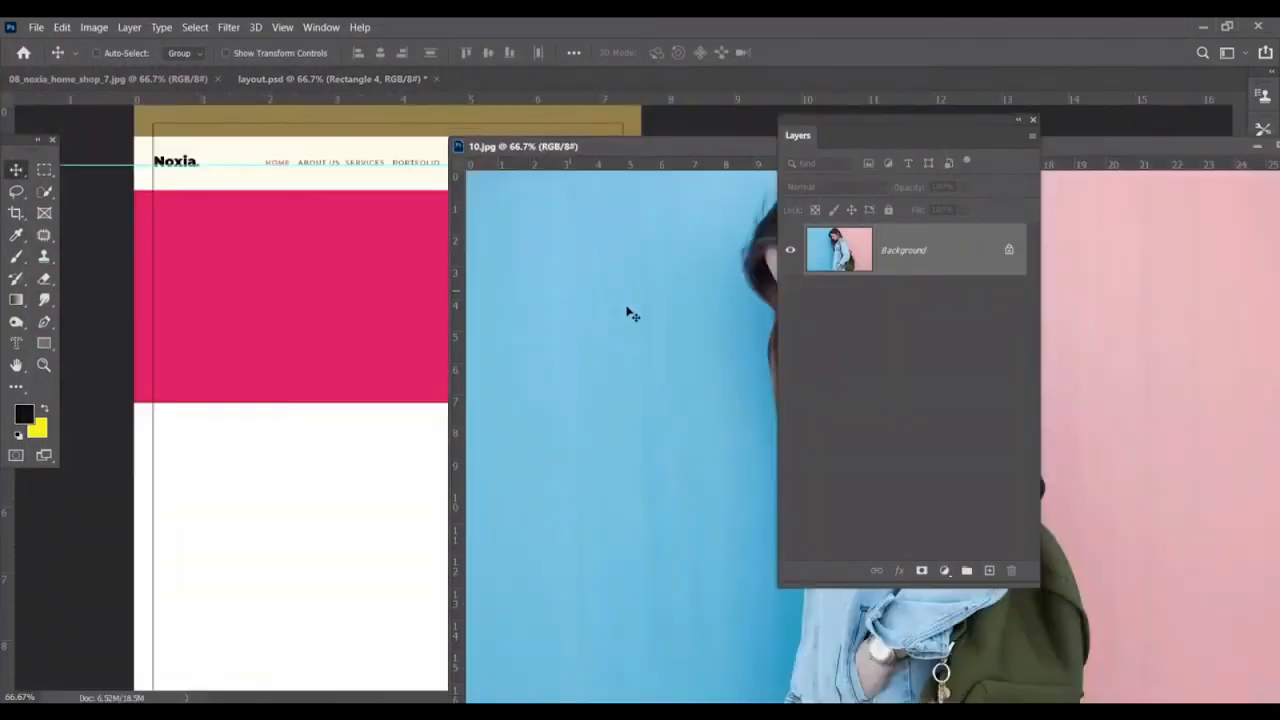
left_click_drag(465, 285, 445, 283)
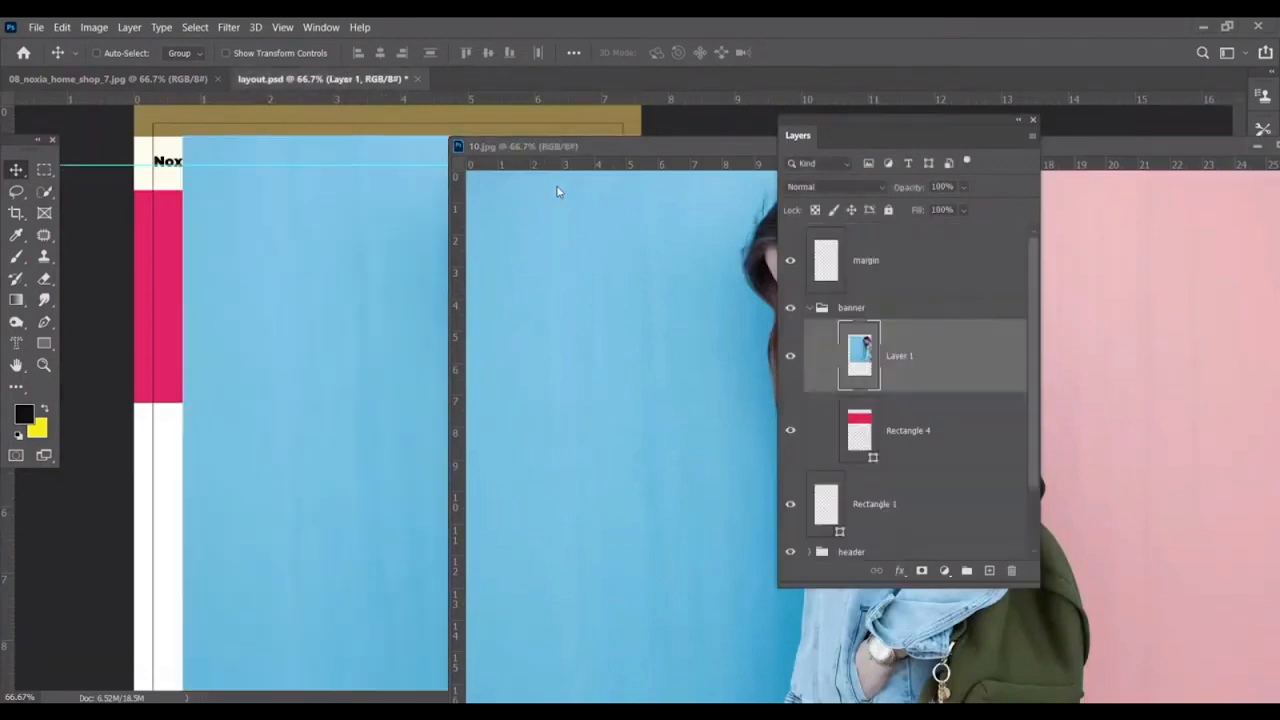
key("ctrl+z")
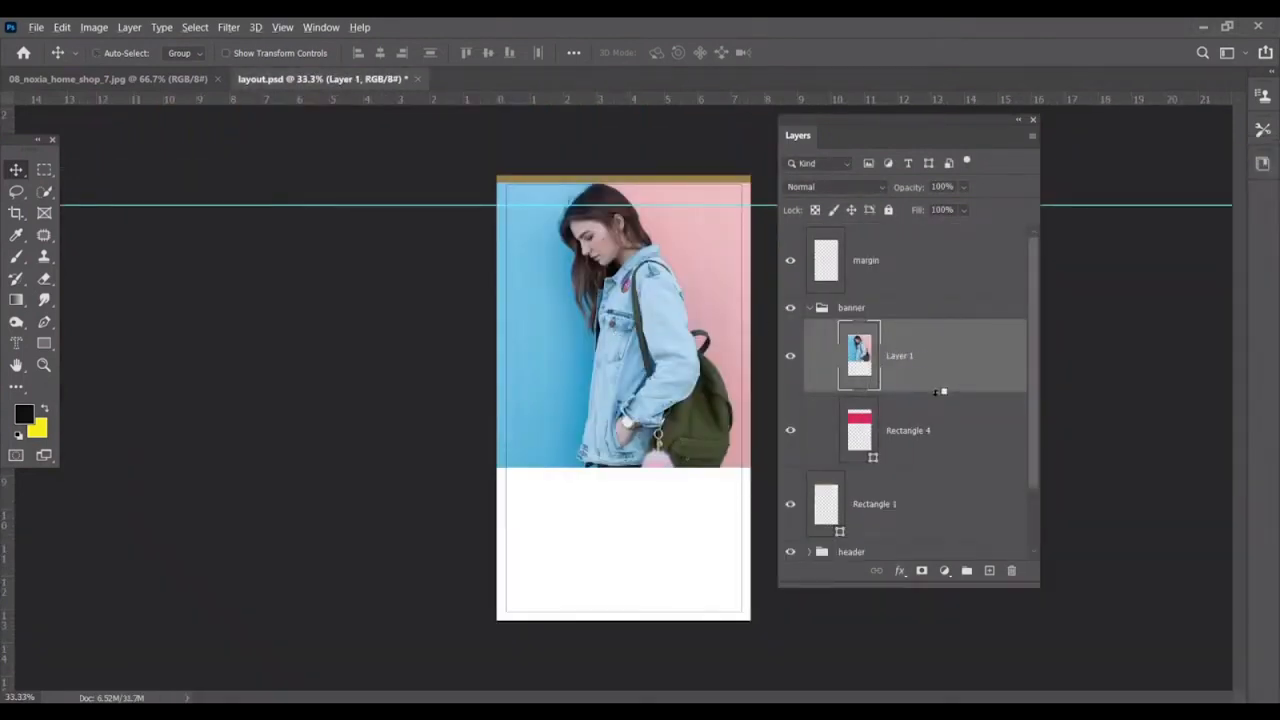
left_click(945, 398, "alt")
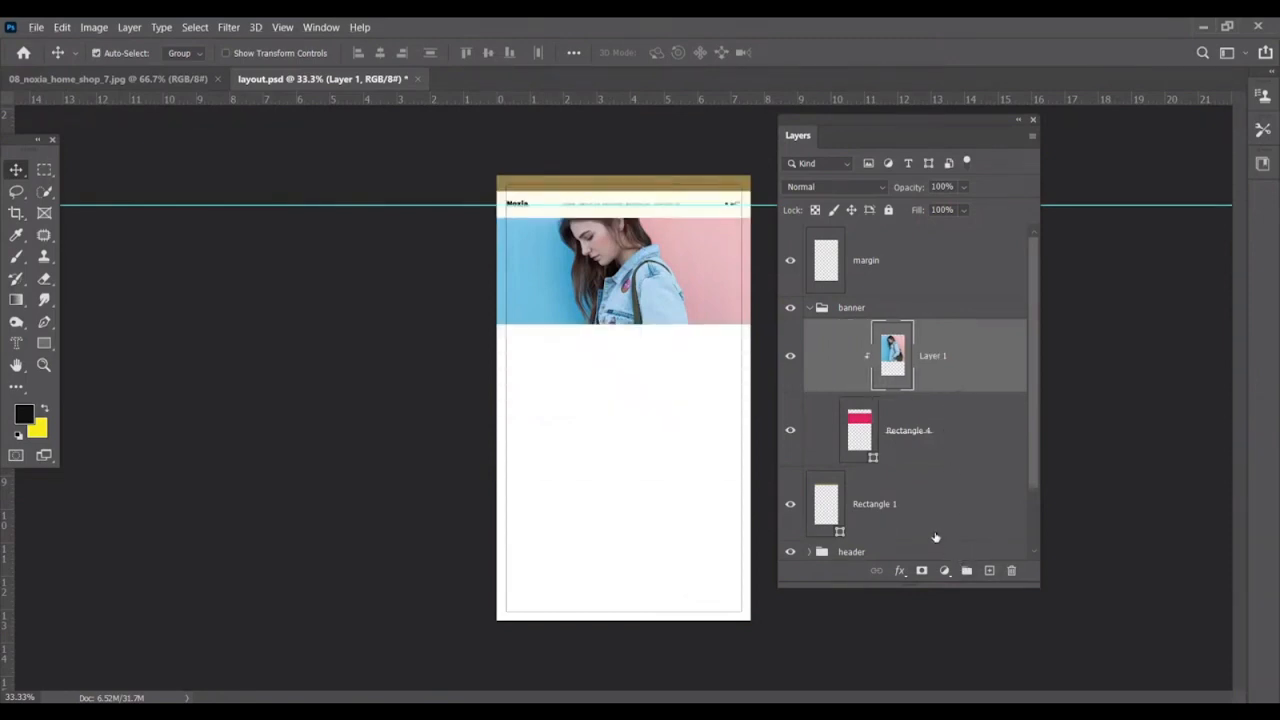
Make the banner rectangle taller and scale the clipped photo to 61.56%, shifting it towards the banner's right side.
key("ctrl+plus")
left_click_drag(634, 323, 519, 362)
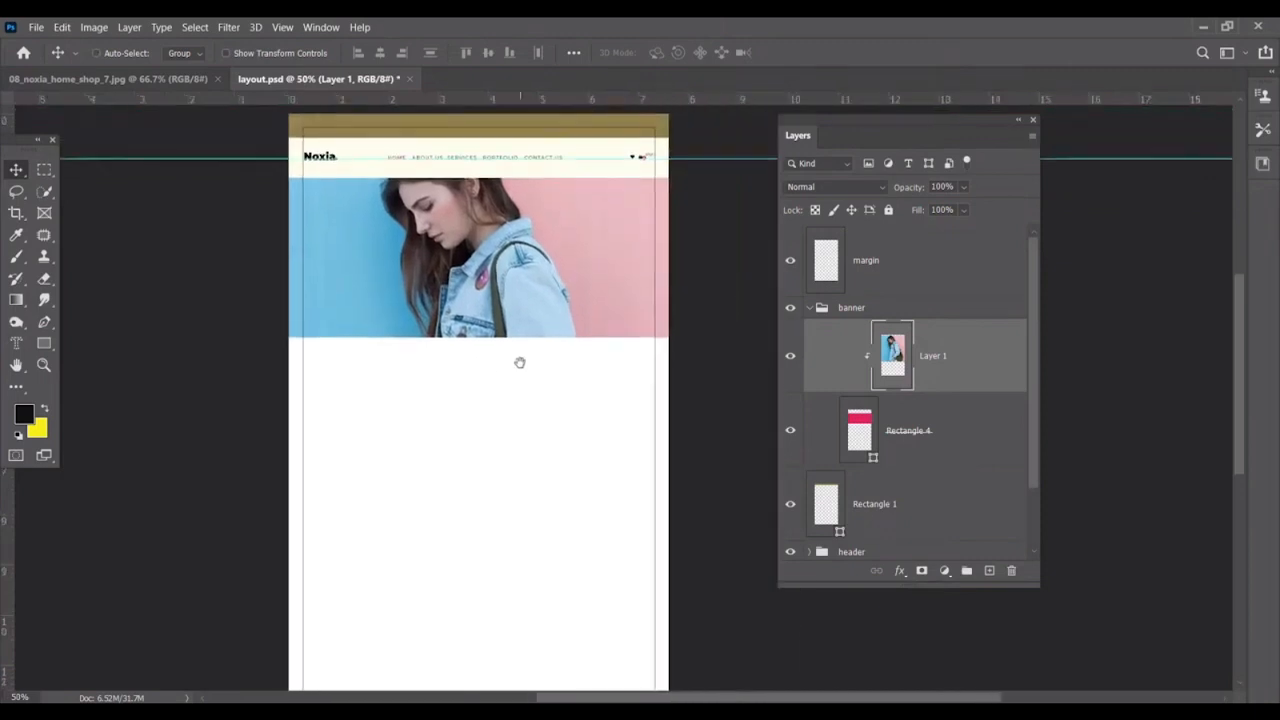
key("ctrl+minus")
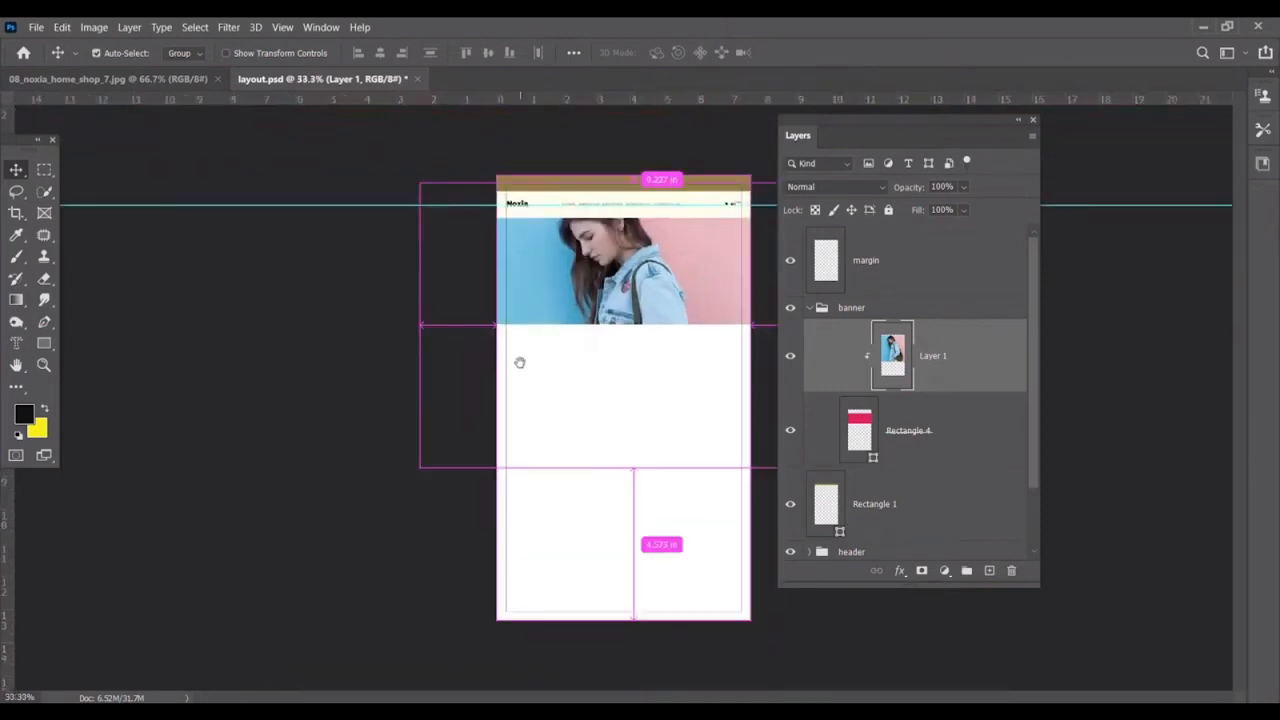
key("ctrl+plus")
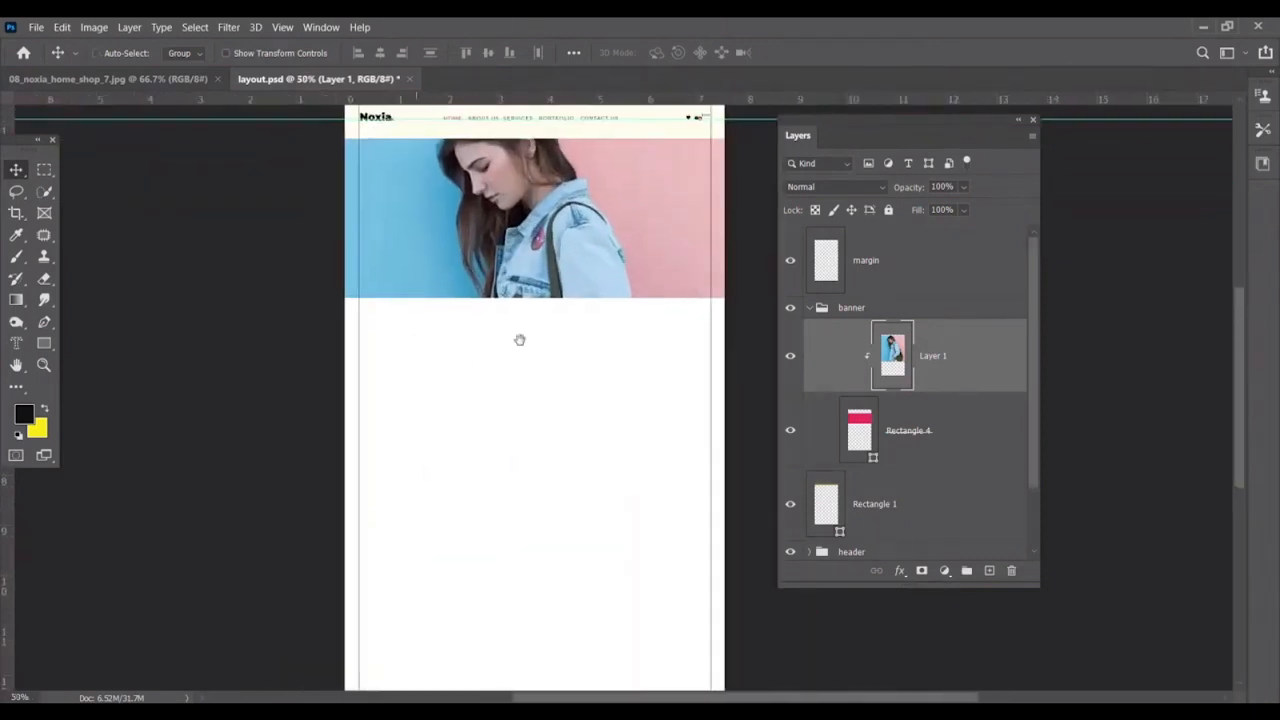
key("ctrl+t")
left_click_drag(417, 317, 505, 313)
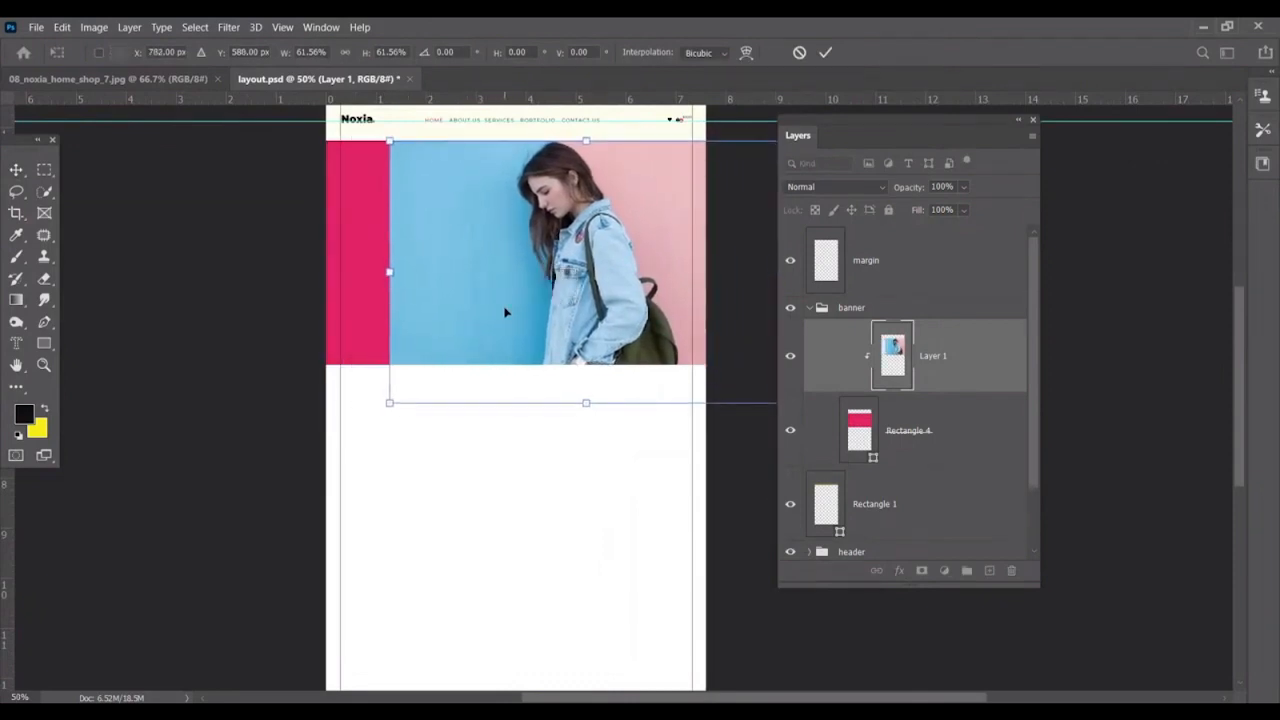
key("Return")
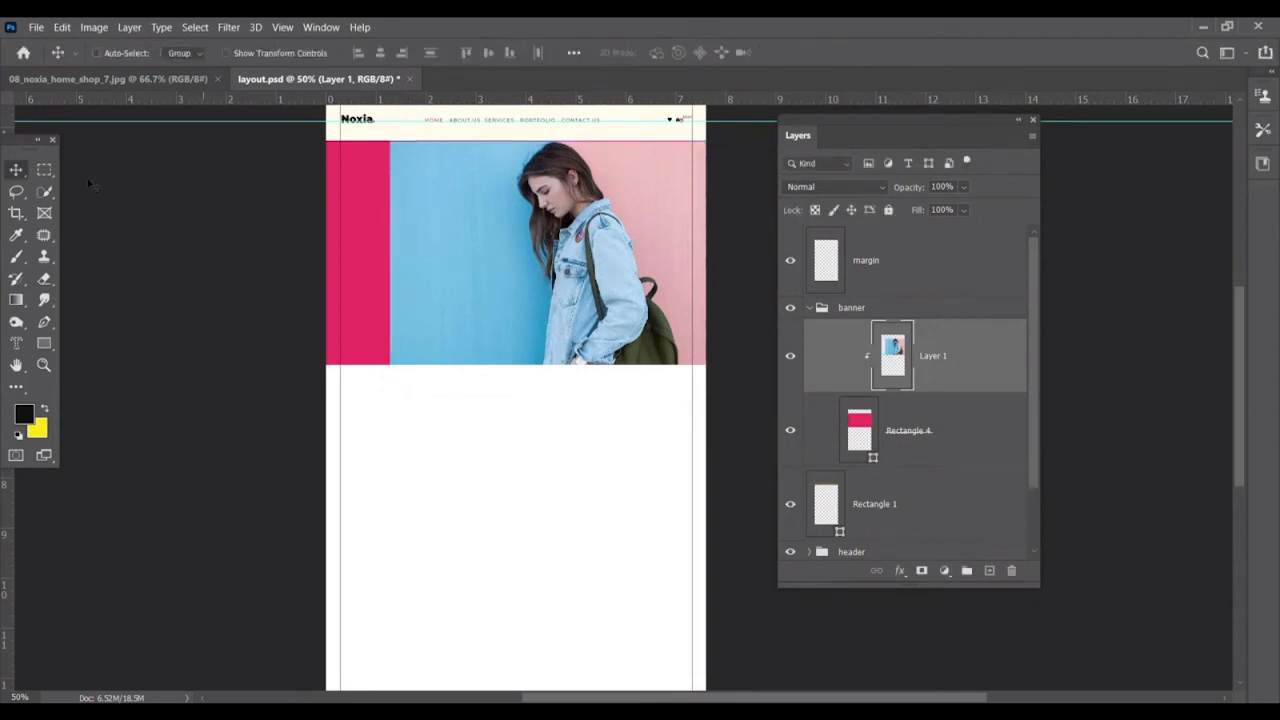
Stretch the photo's blue side to the page's left edge with Content-Aware Scale, covering the pink strip.
left_click(61, 28)
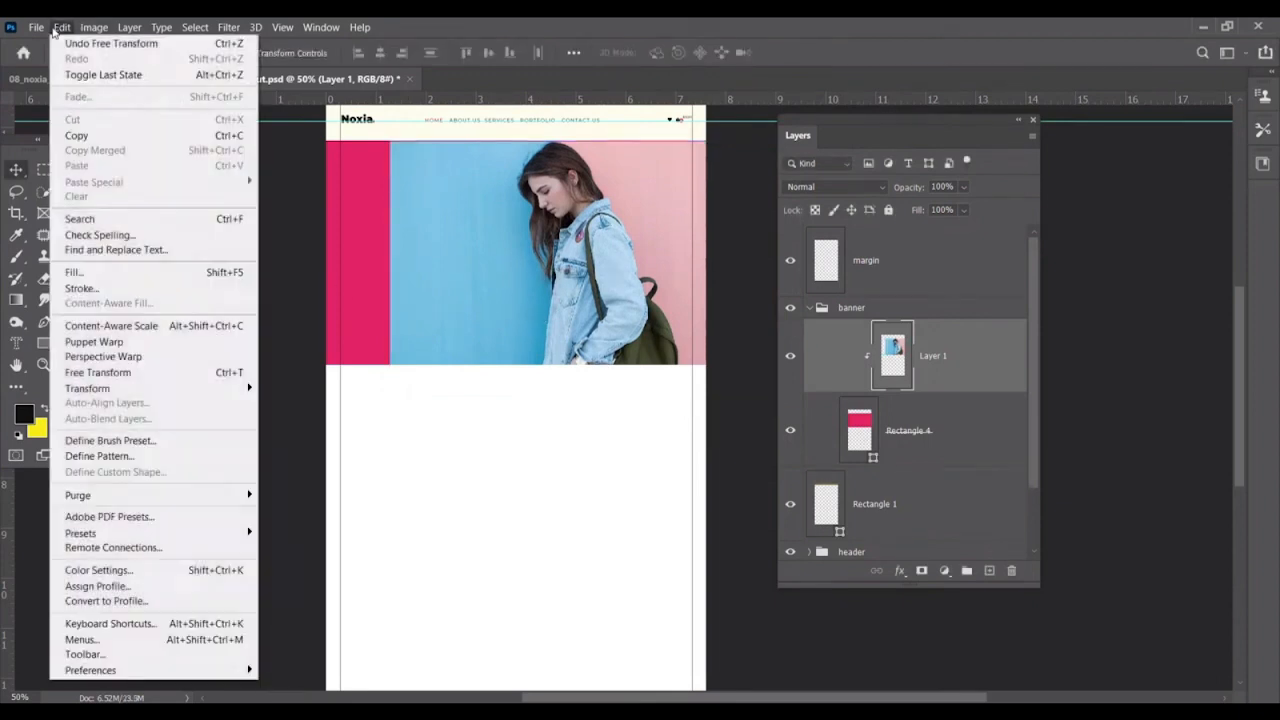
left_click(131, 326)
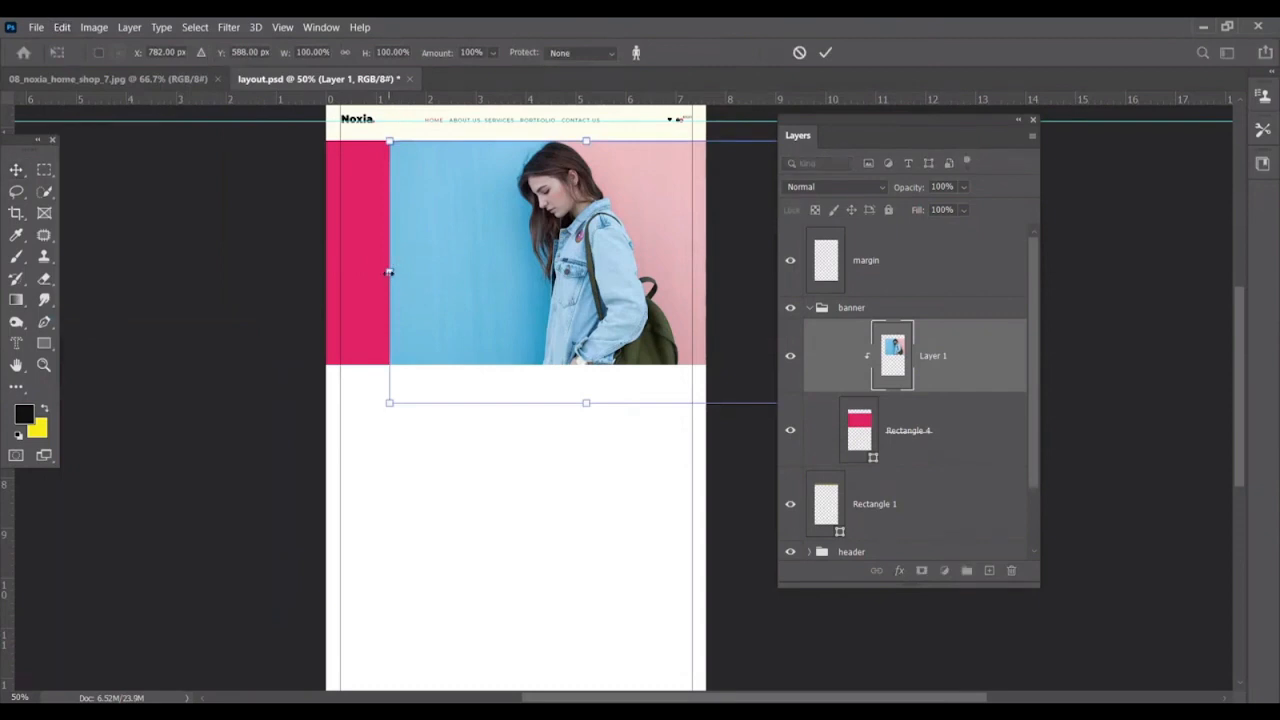
left_click_drag(391, 266, 322, 273)
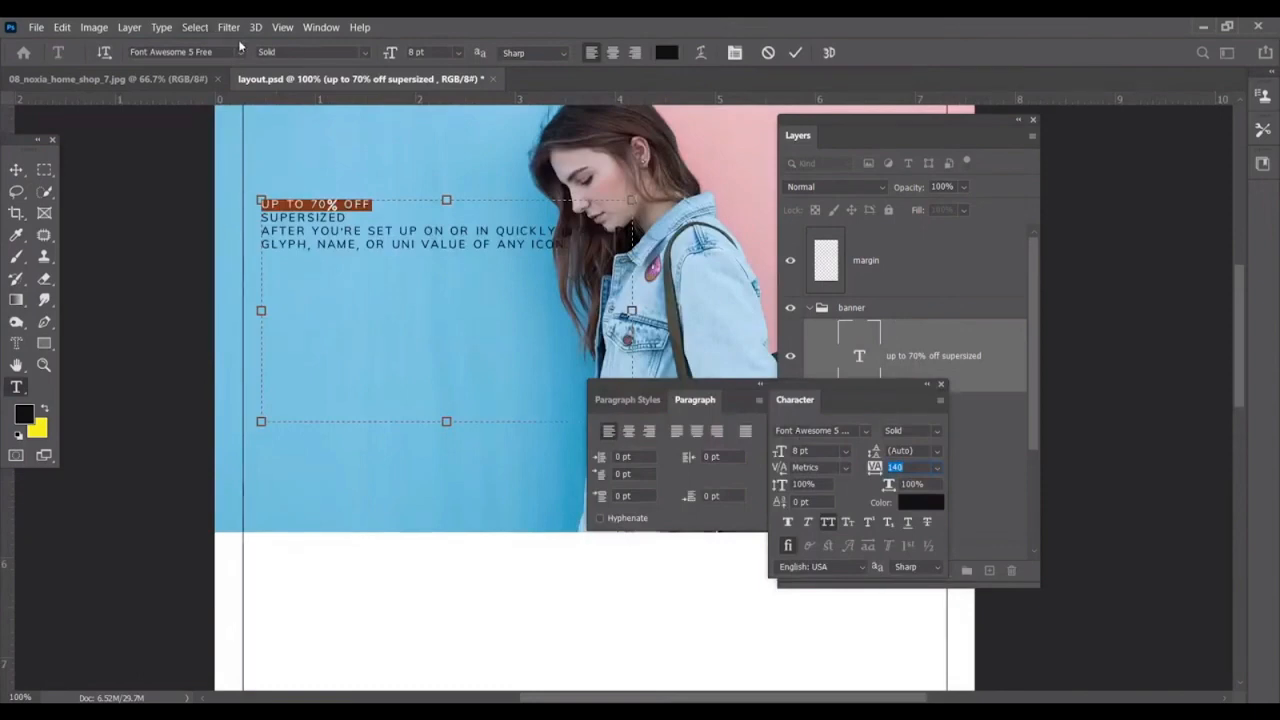
Format the banner line UP TO 70% OFF in Montserrat Regular at 13 pt, coloured white (ffffff).
left_click(243, 53)
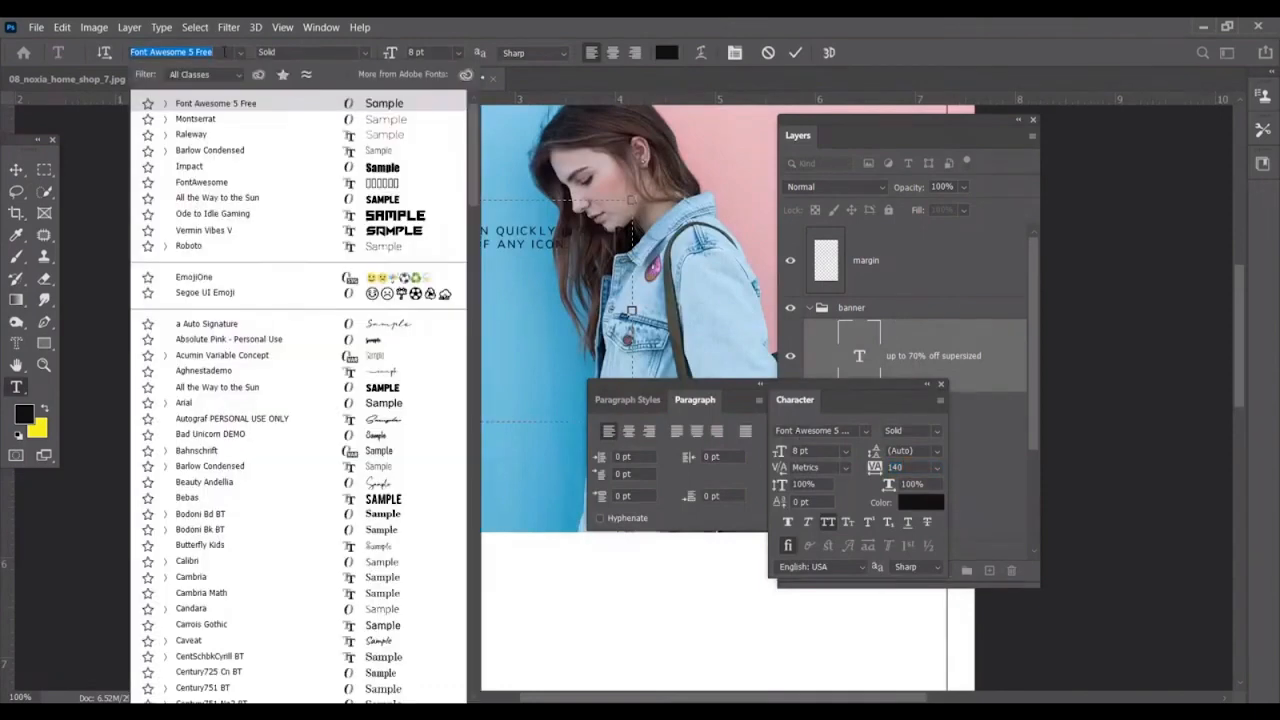
left_click(194, 117)
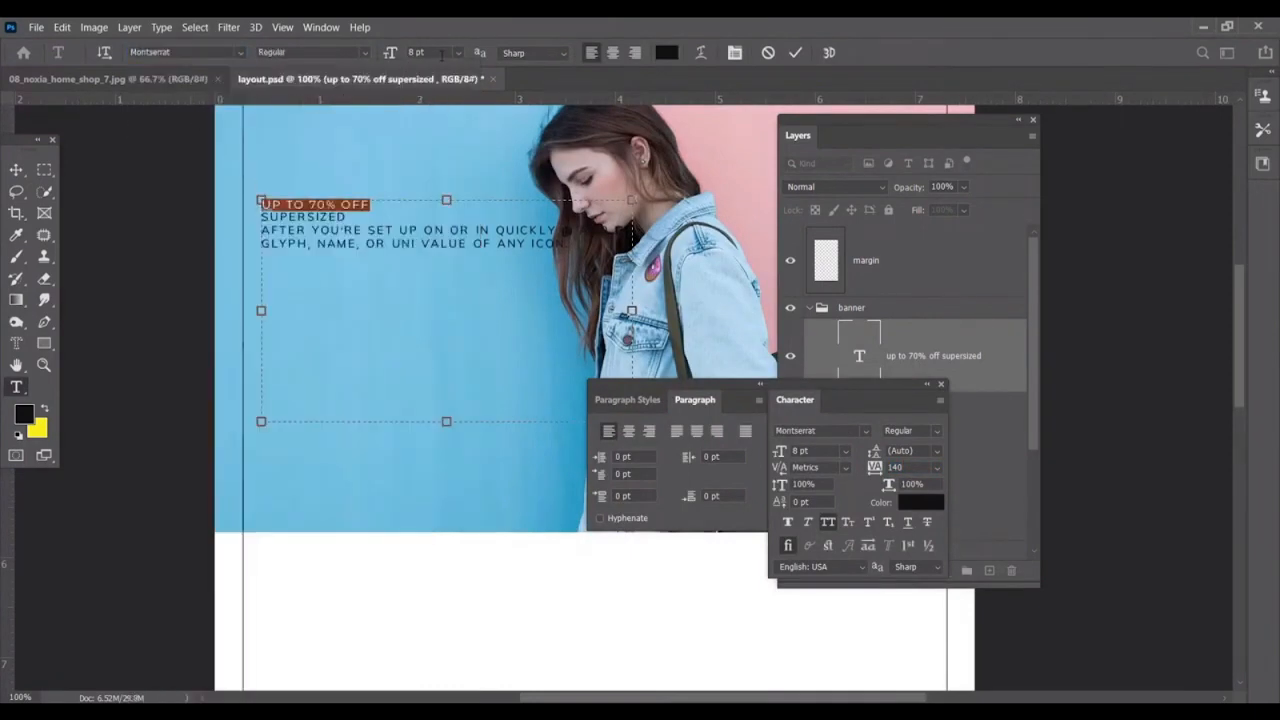
left_click_drag(390, 57, 394, 60)
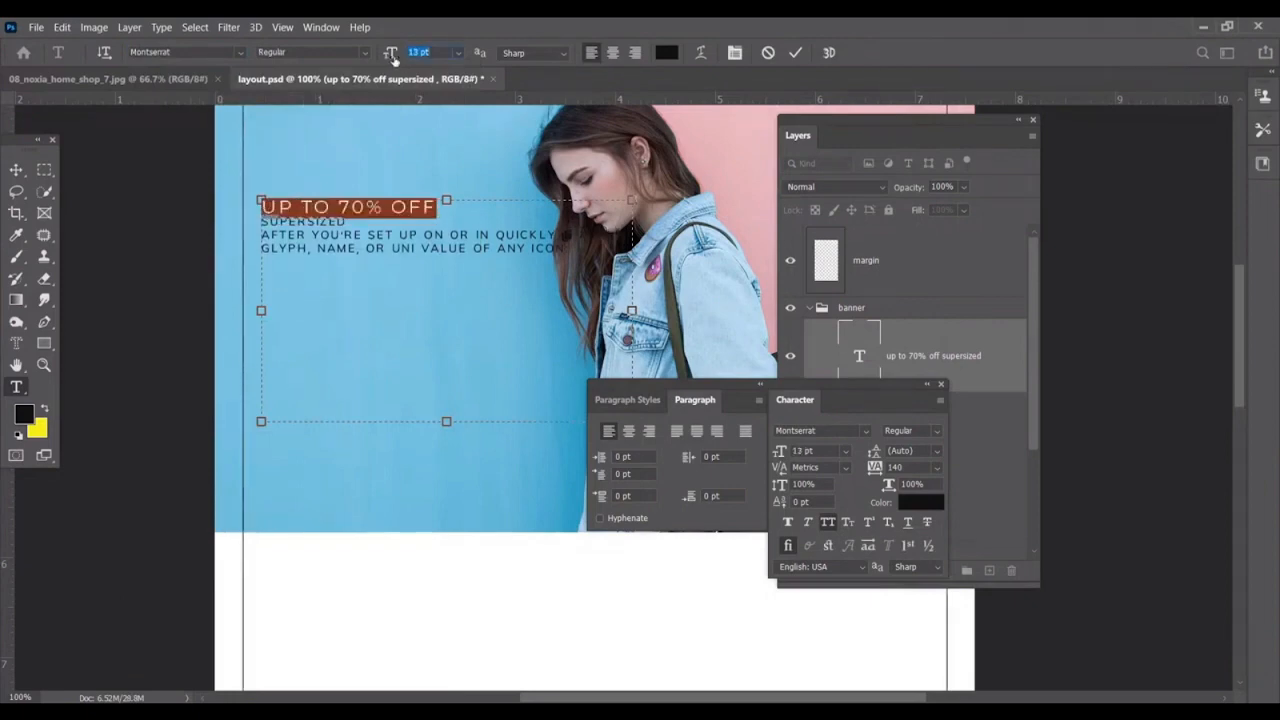
left_click(665, 53)
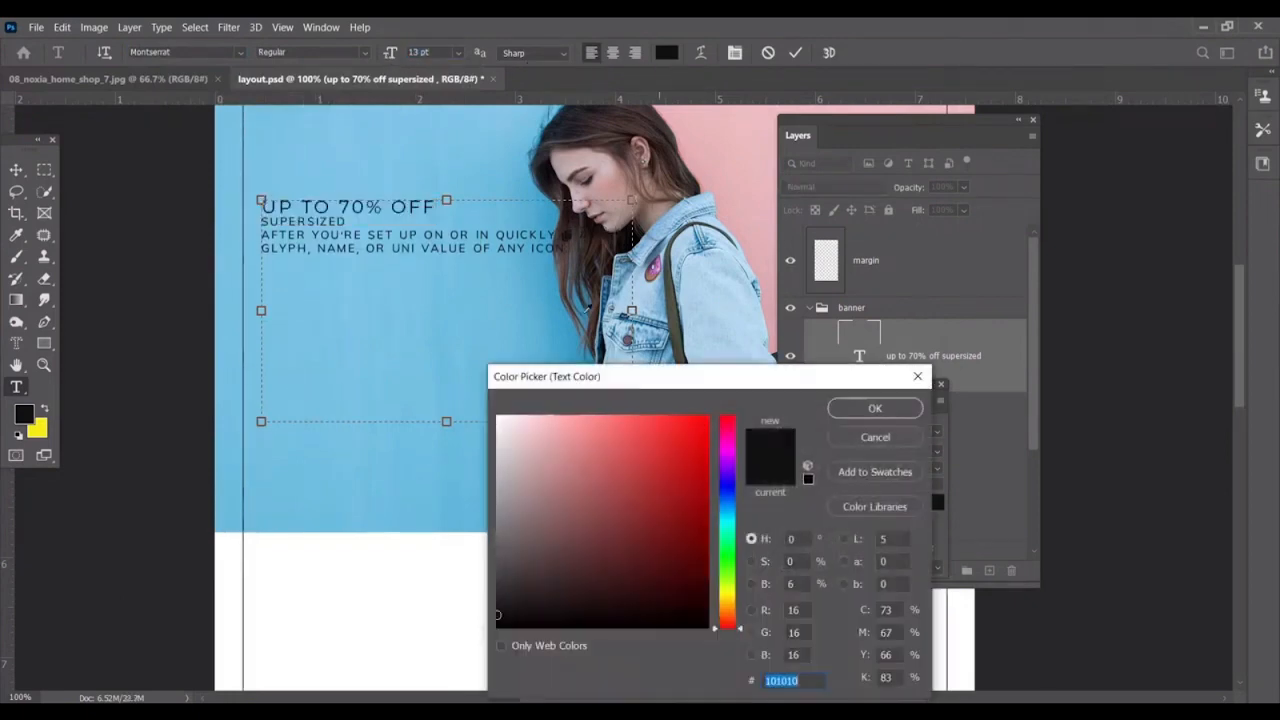
type("ffffff")
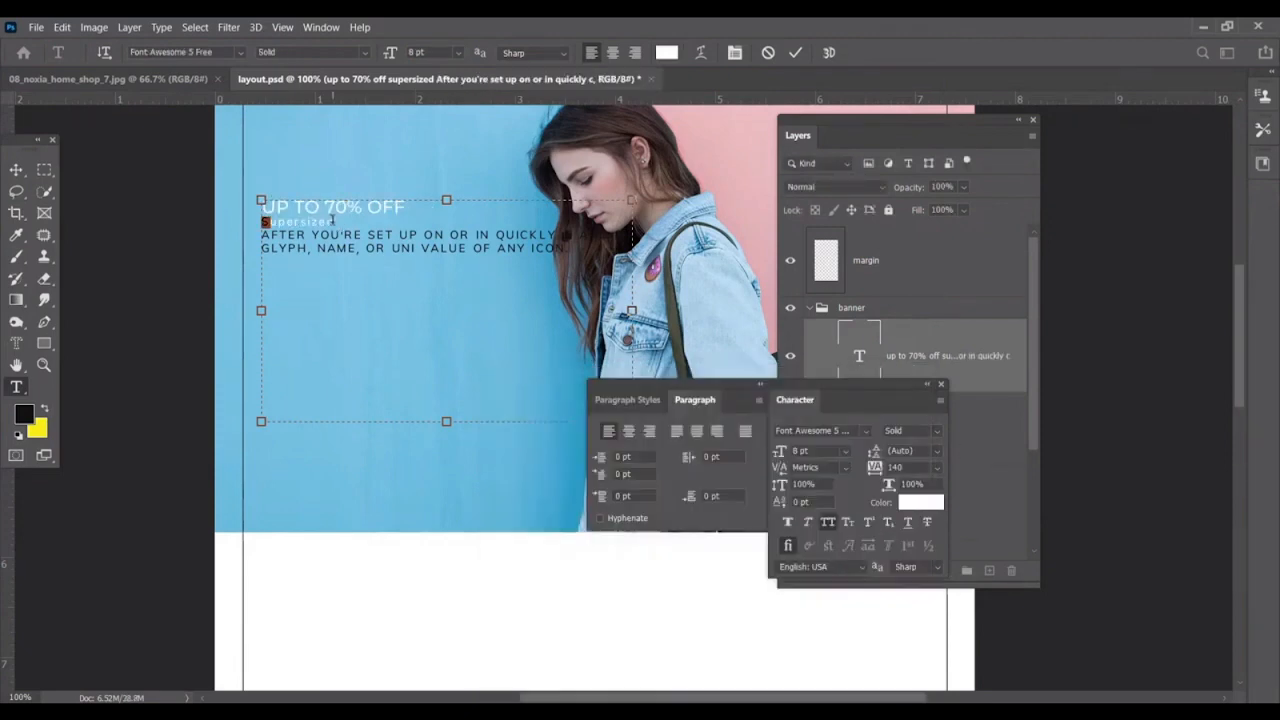
Enlarge the Supersized line into a bold heading and reduce the banner text box's width and height.
left_click_drag(335, 221, 234, 213)
left_click(336, 222)
left_click_drag(336, 222, 246, 215)
left_click_drag(386, 58, 404, 61)
left_click_drag(446, 421, 410, 324)
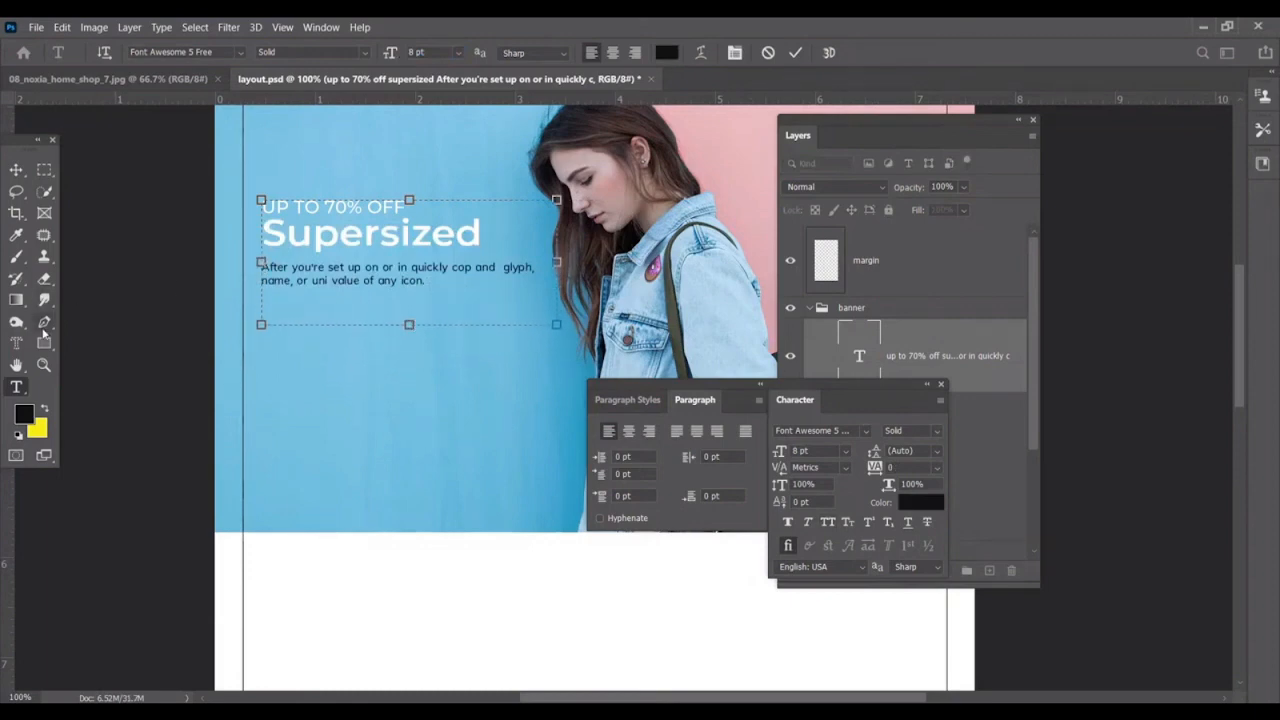
Slightly increase the font size of the description paragraph below the Supersized heading.
left_click(421, 279)
left_click_drag(428, 281, 262, 254)
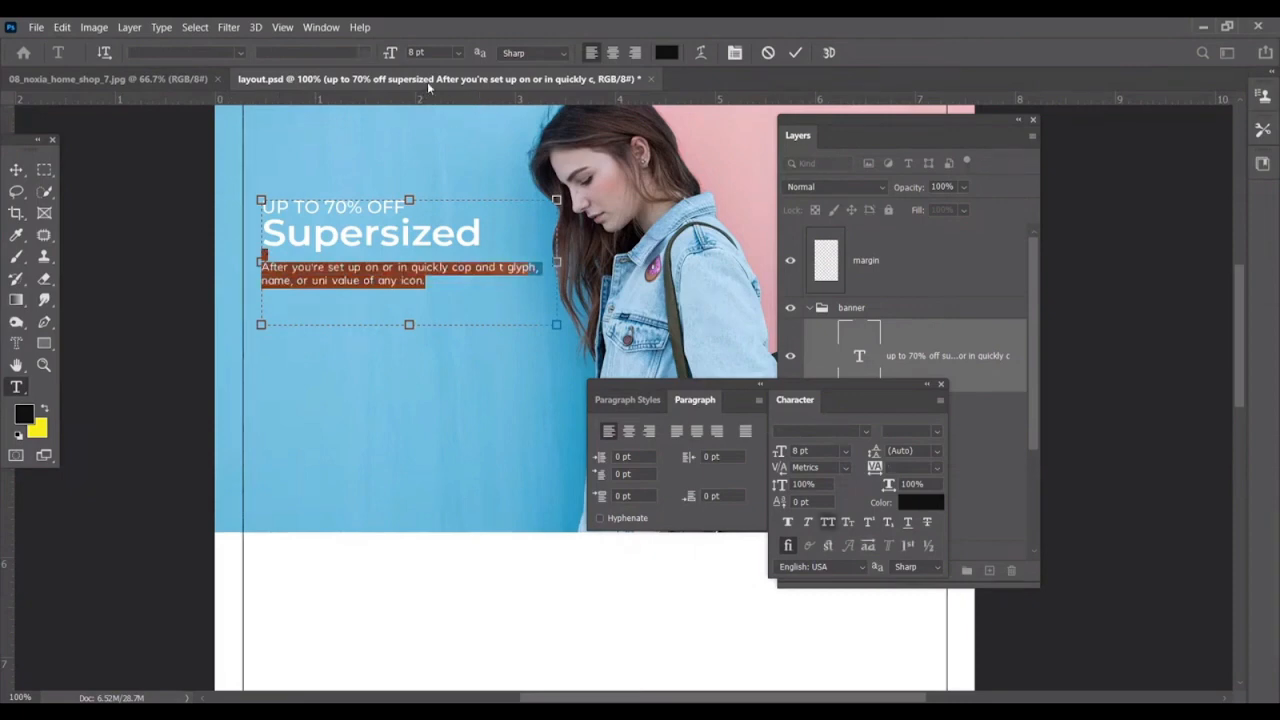
left_click_drag(390, 53, 386, 55)
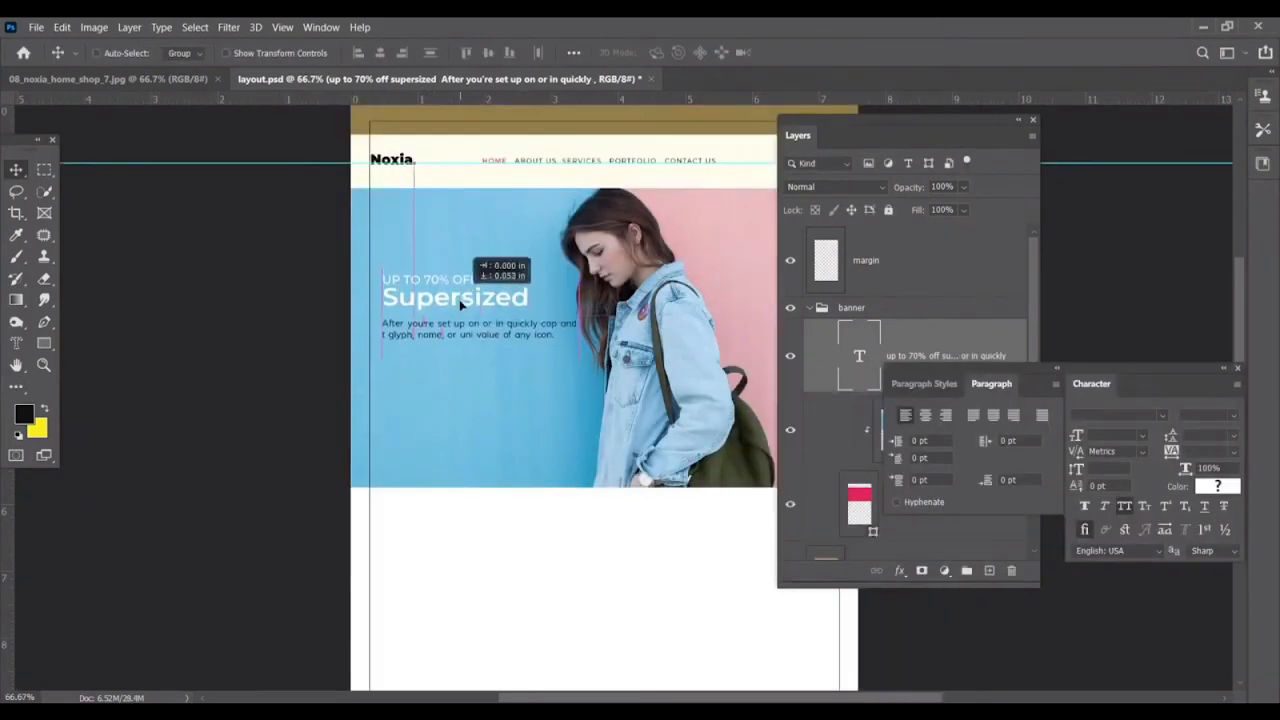
Move the banner text block down and left beside the left margin line, and clear the text-formatting panels off the layer list.
left_click_drag(461, 305, 452, 311)
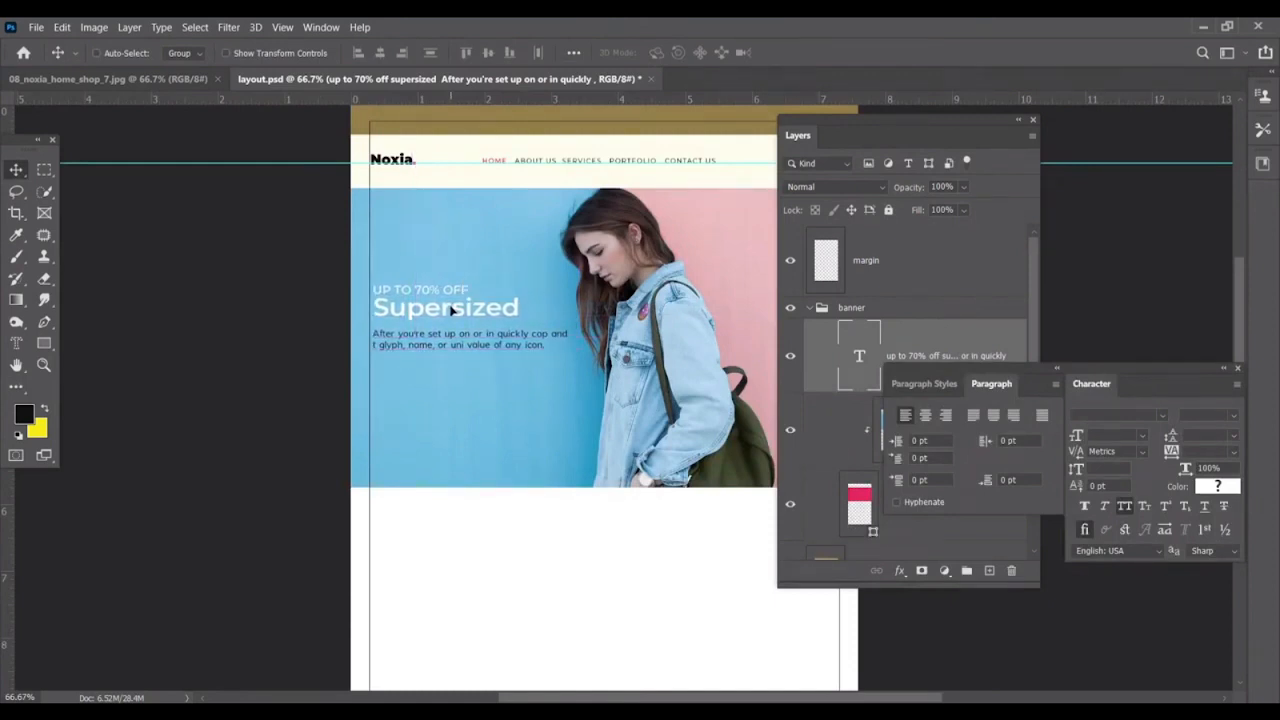
key("ctrl+1")
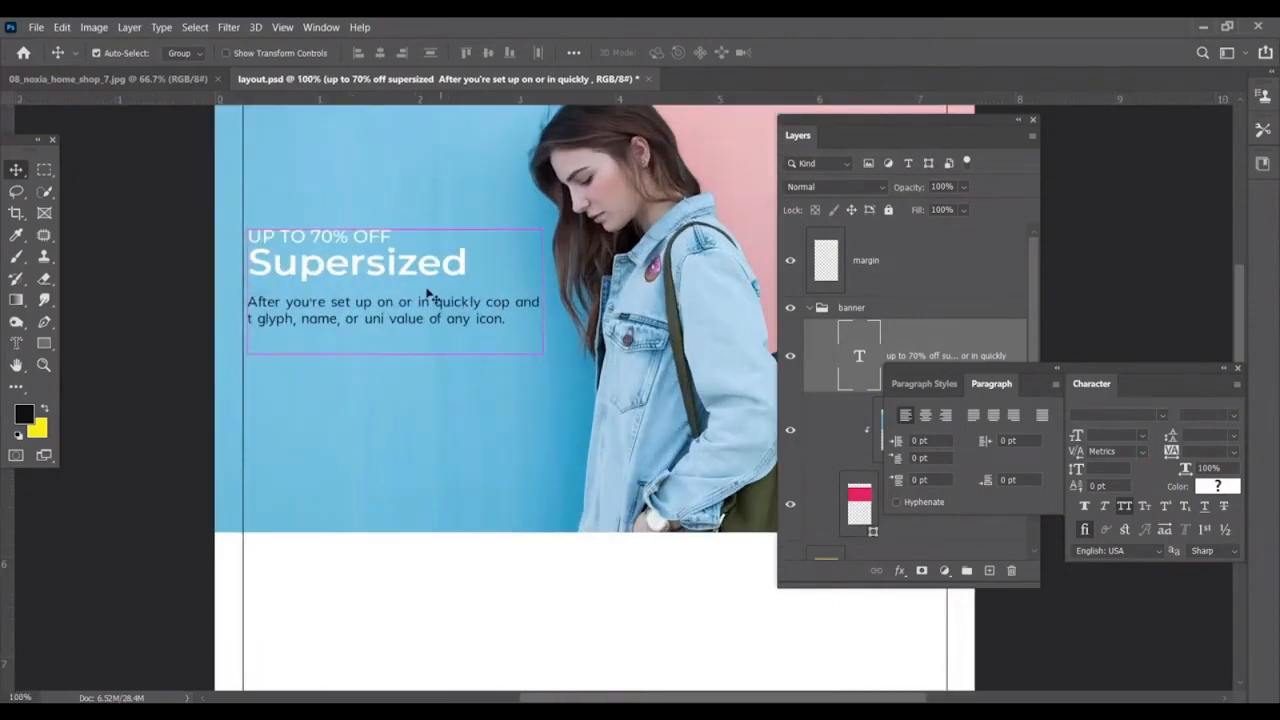
left_click_drag(928, 375, 1078, 318)
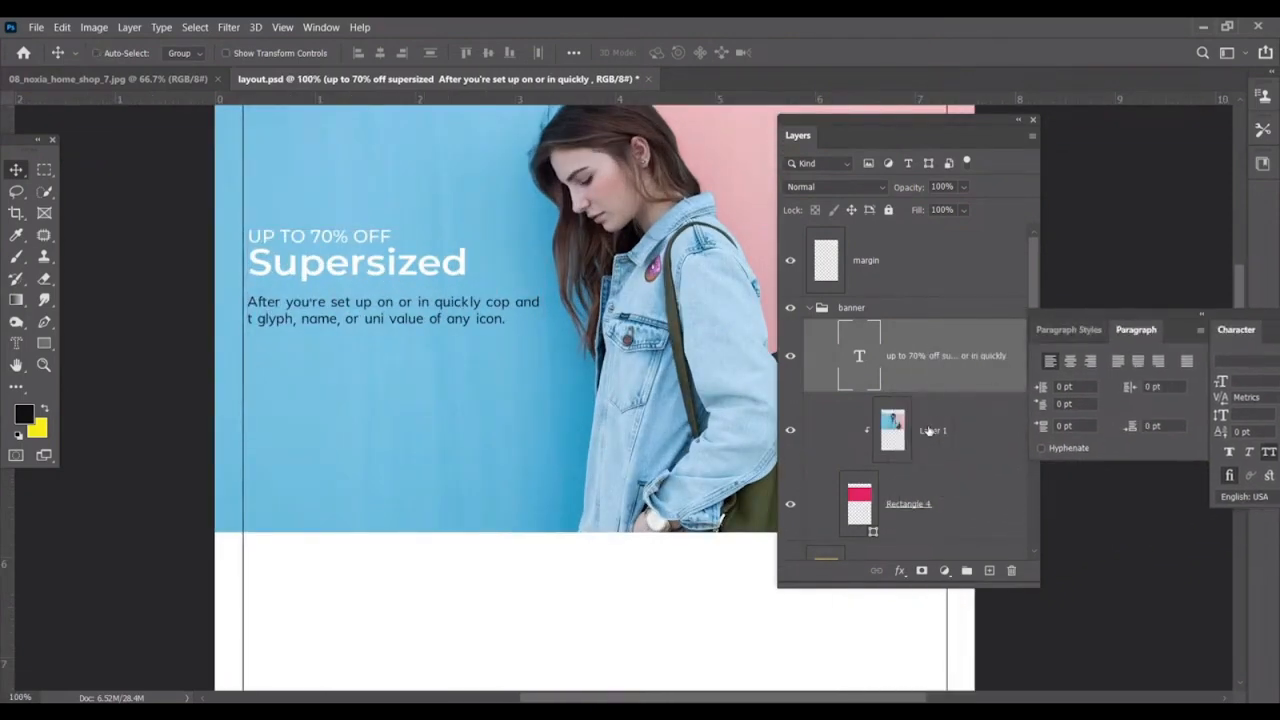
Darken the blue area of the banner photo on Layer 1 with the Burn tool, and turn the description paragraph white.
left_click(878, 432)
left_click(790, 432)
left_click(790, 432)
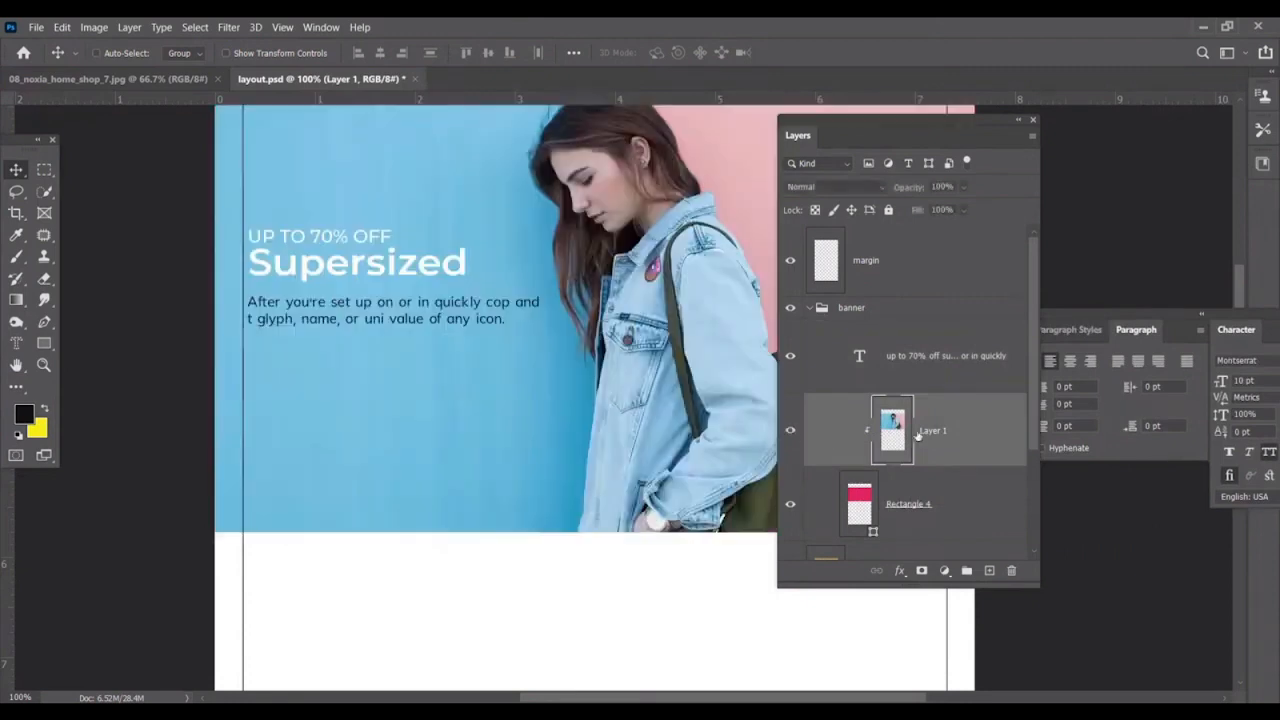
left_click(22, 323)
right_click(22, 323)
left_click(74, 332)
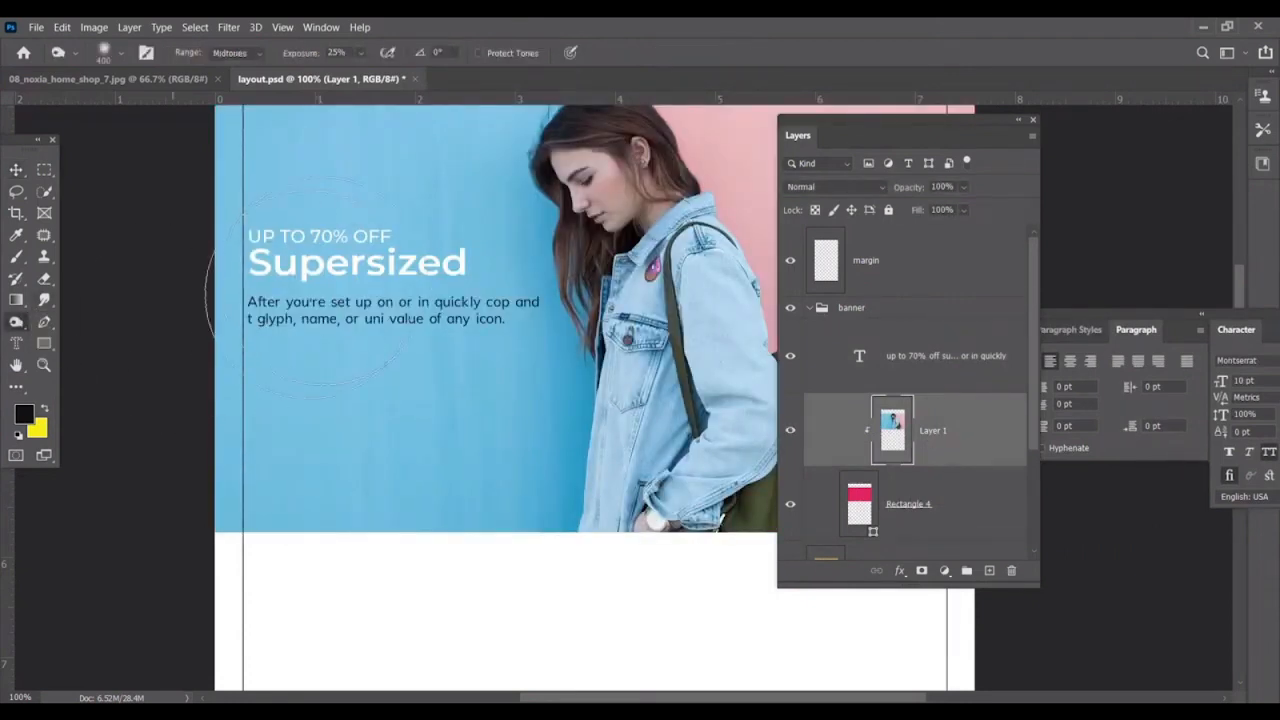
left_click(361, 54)
left_click_drag(366, 72, 356, 77)
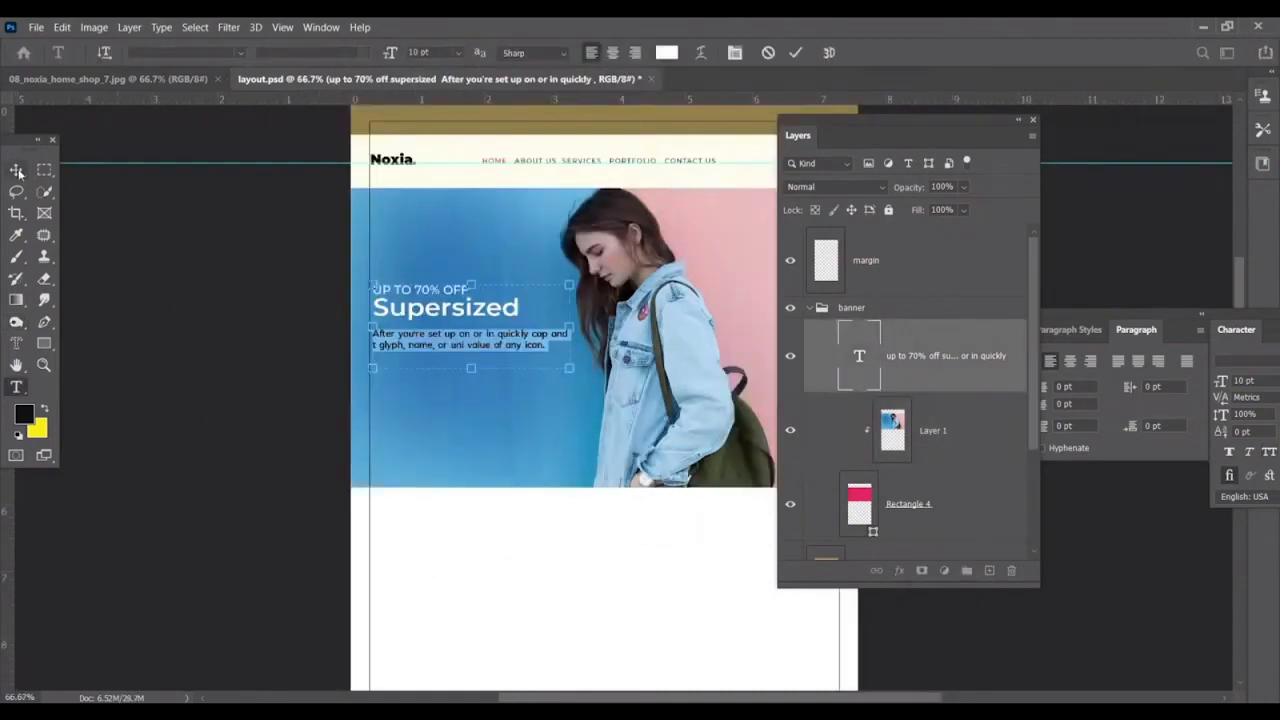
left_click(17, 170)
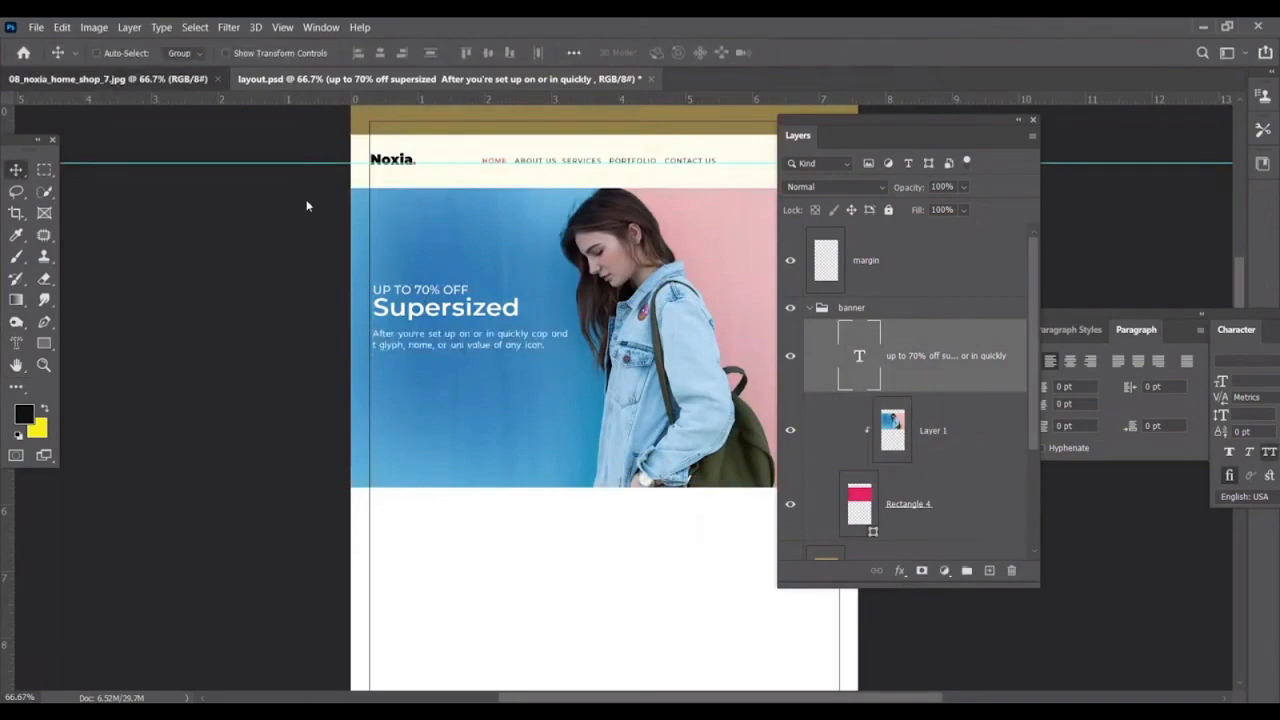
Draw a pink rounded-rectangle button below the banner description, modelled on the reference design's button, and narrow it to about 93% width.
left_click(186, 79)
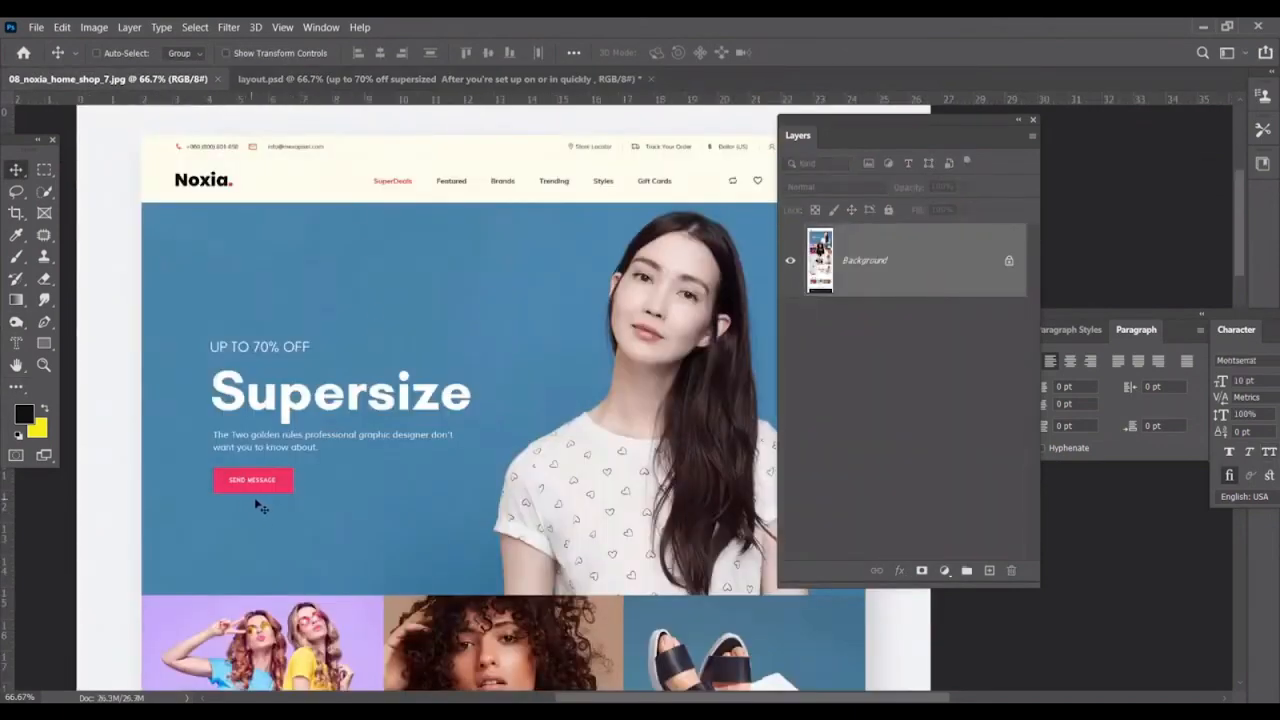
left_click(340, 79)
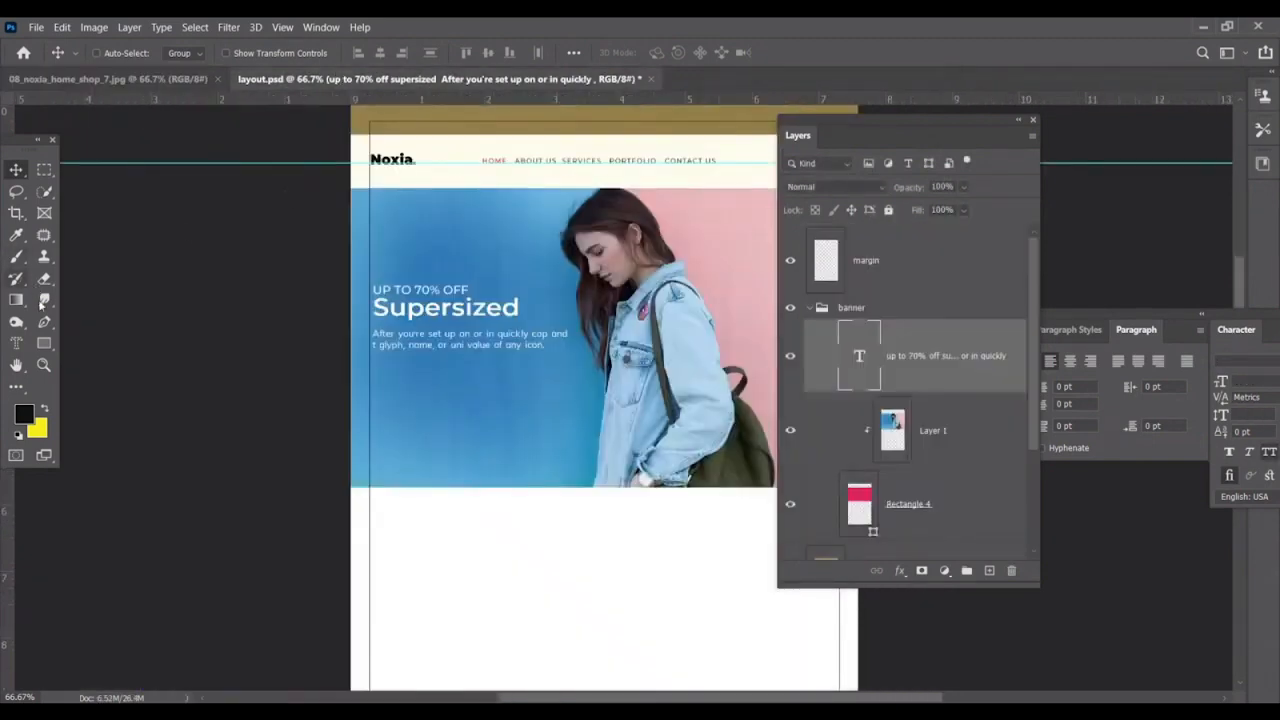
left_click(44, 343)
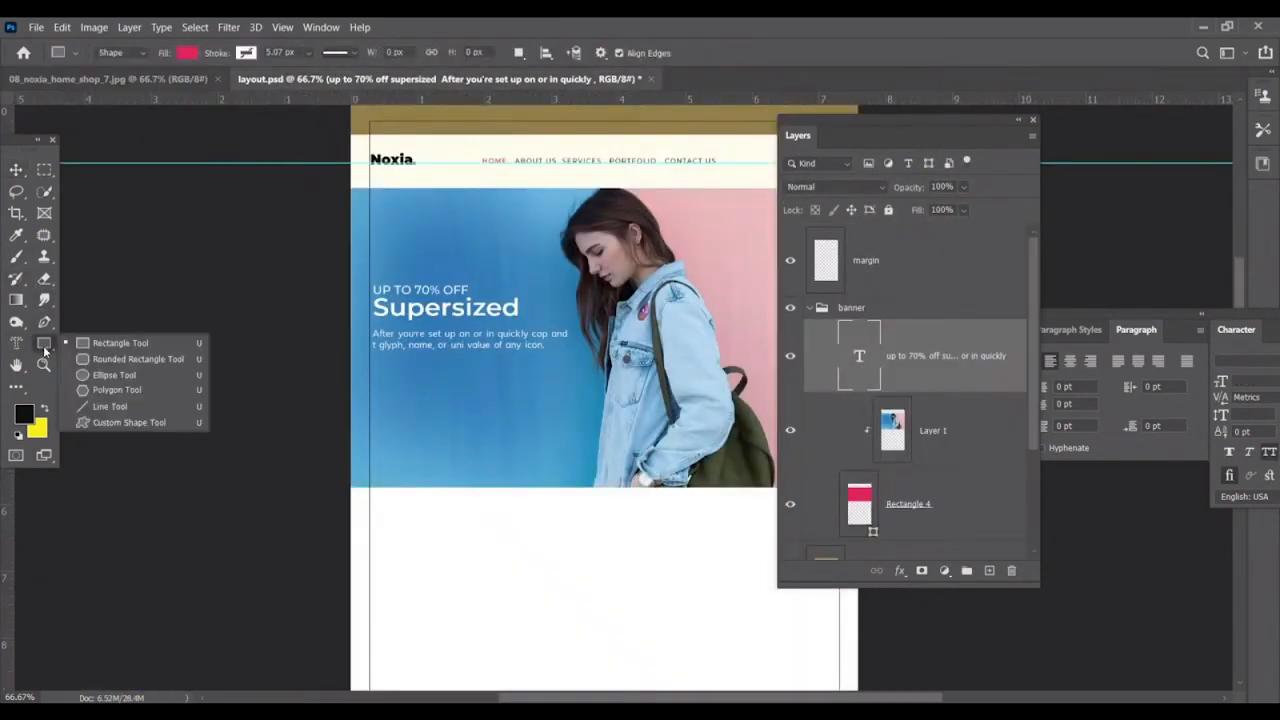
left_click(120, 359)
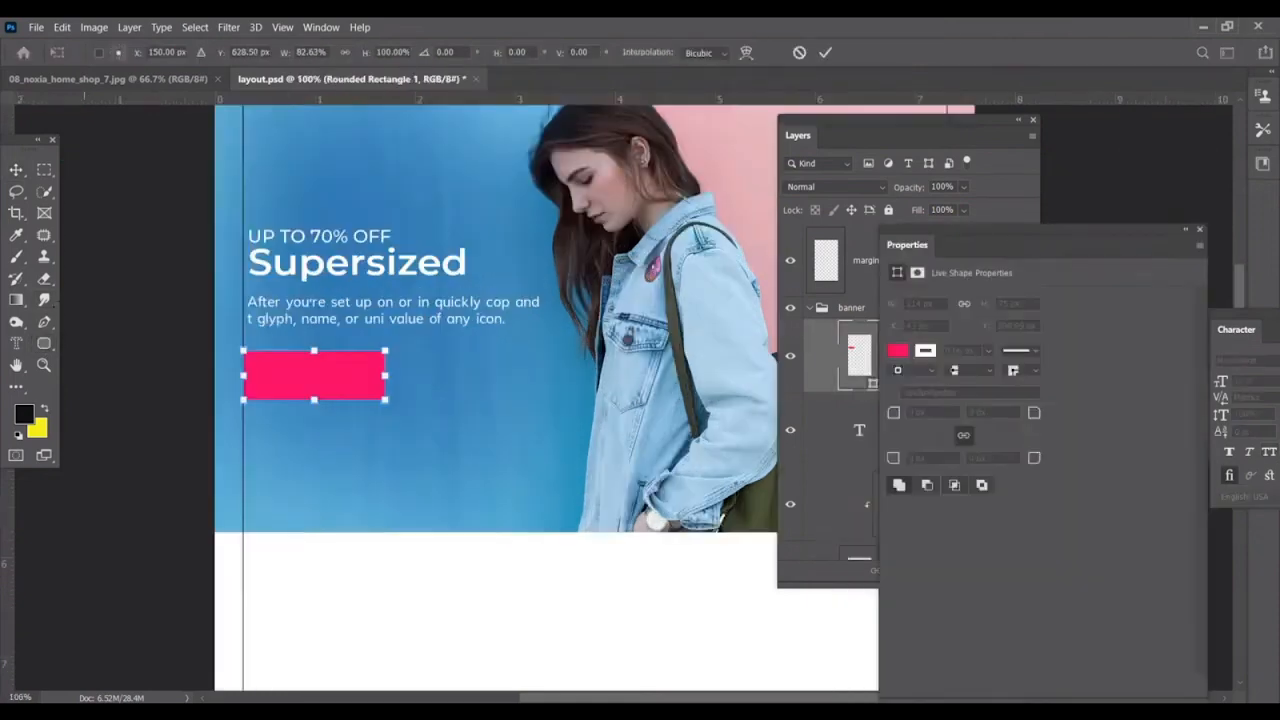
left_click(16, 322)
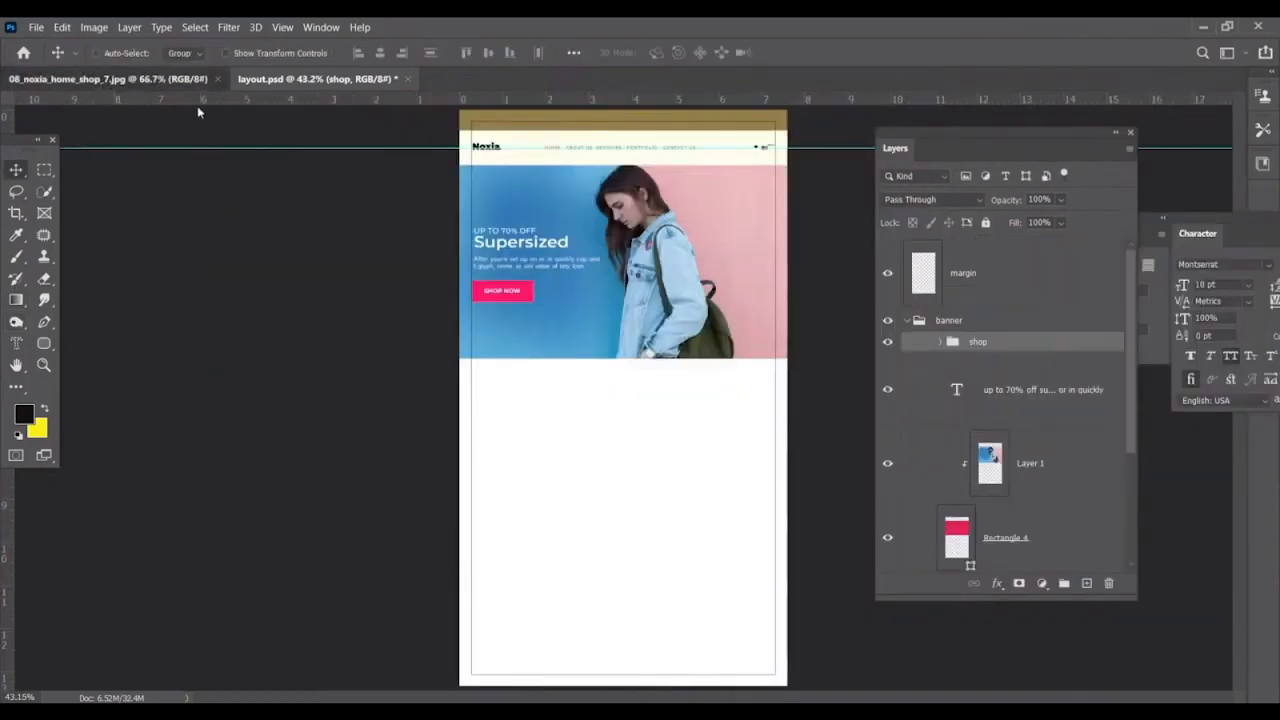
Examine the three captioned photo tiles and the product sections below the banner in the Noxia reference design.
key("ctrl+Tab")
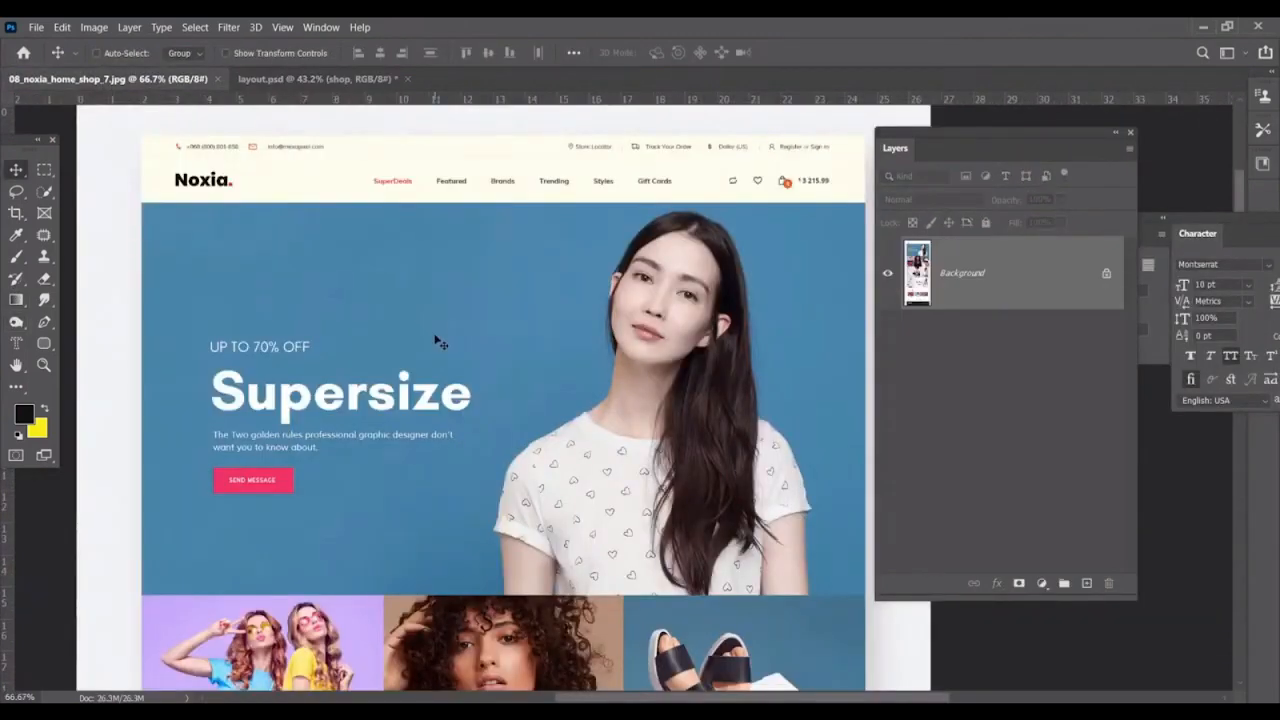
key("ctrl+minus")
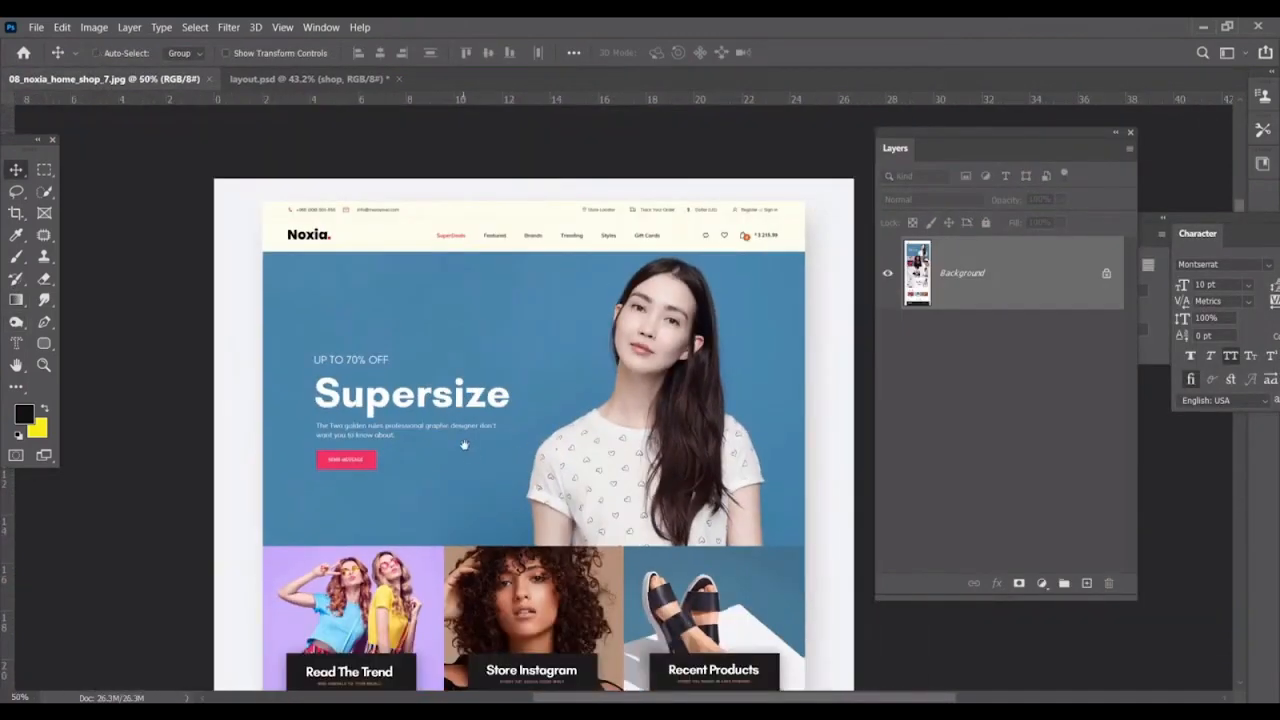
scroll(463, 444, "down", 5)
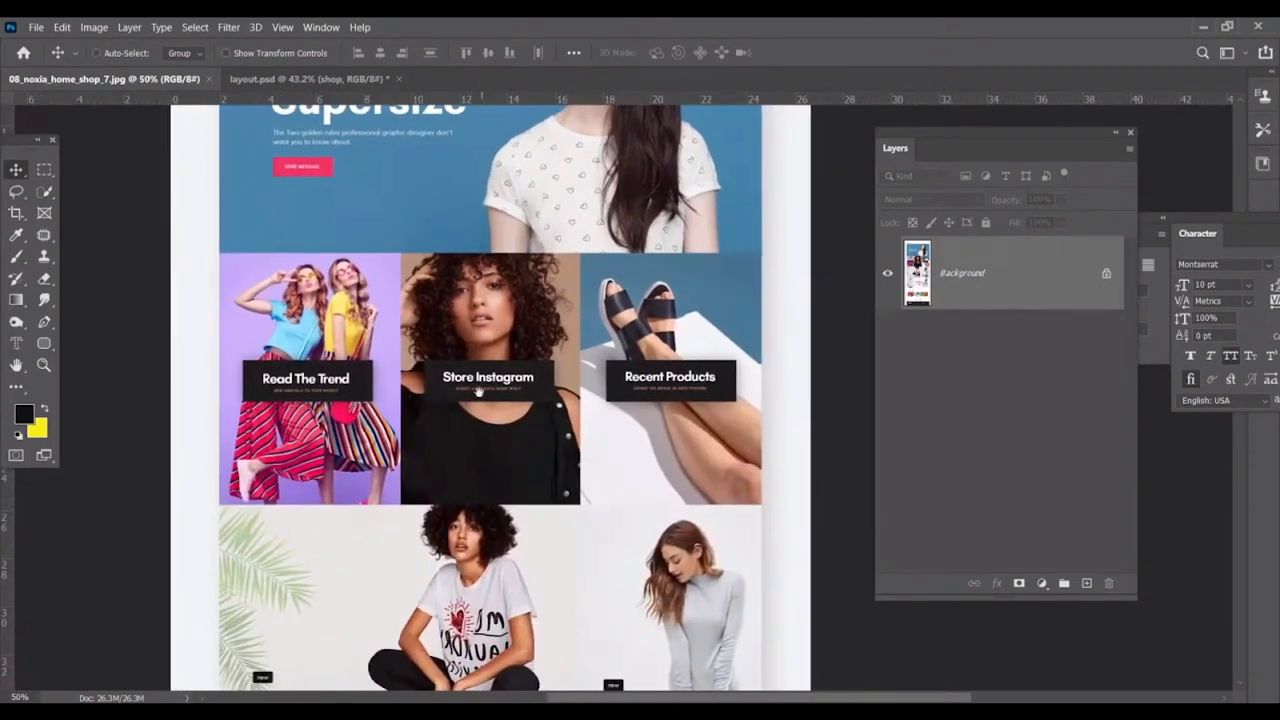
left_click_drag(478, 392, 474, 373)
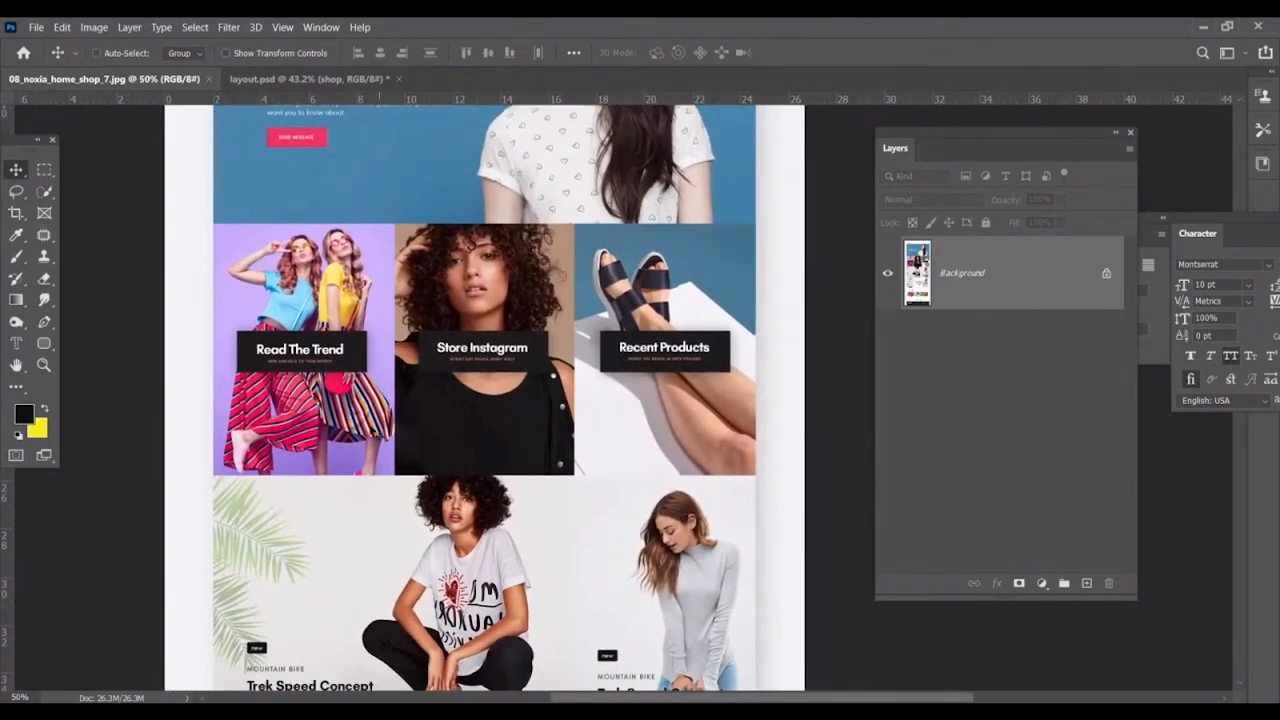
scroll(526, 482, "down", 5)
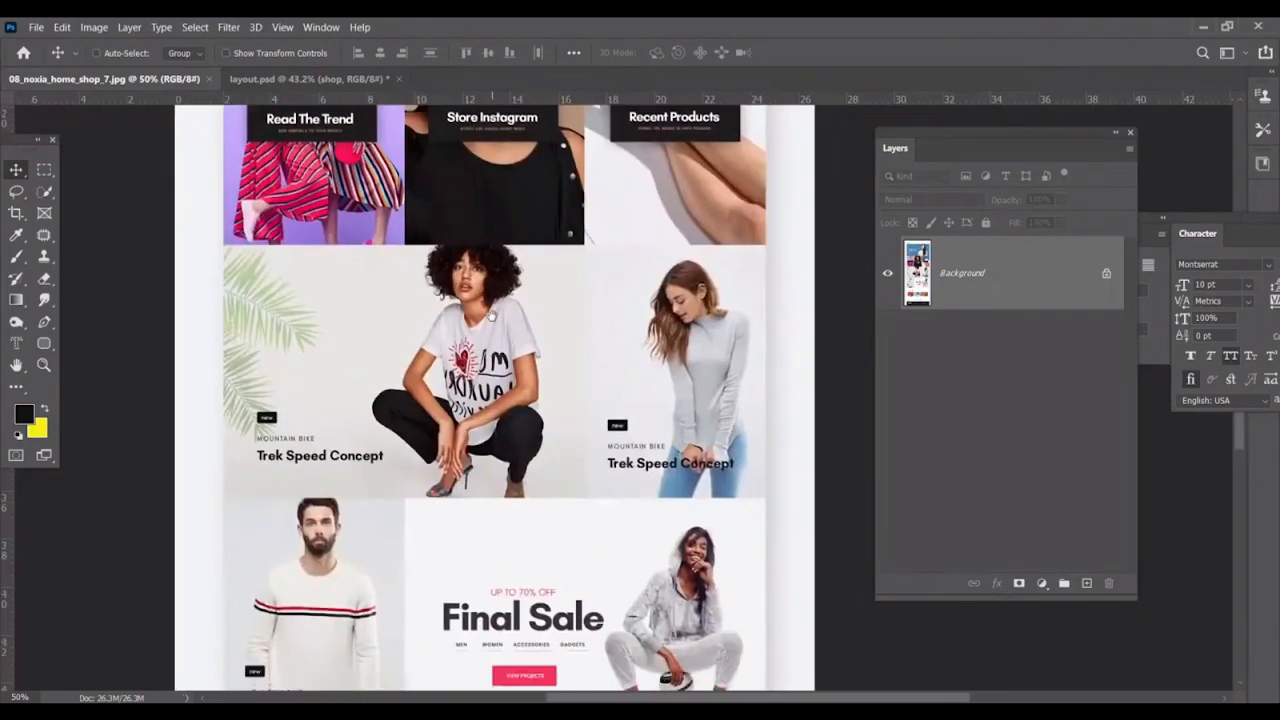
scroll(465, 492, "up", 4)
scroll(465, 492, "up", 1)
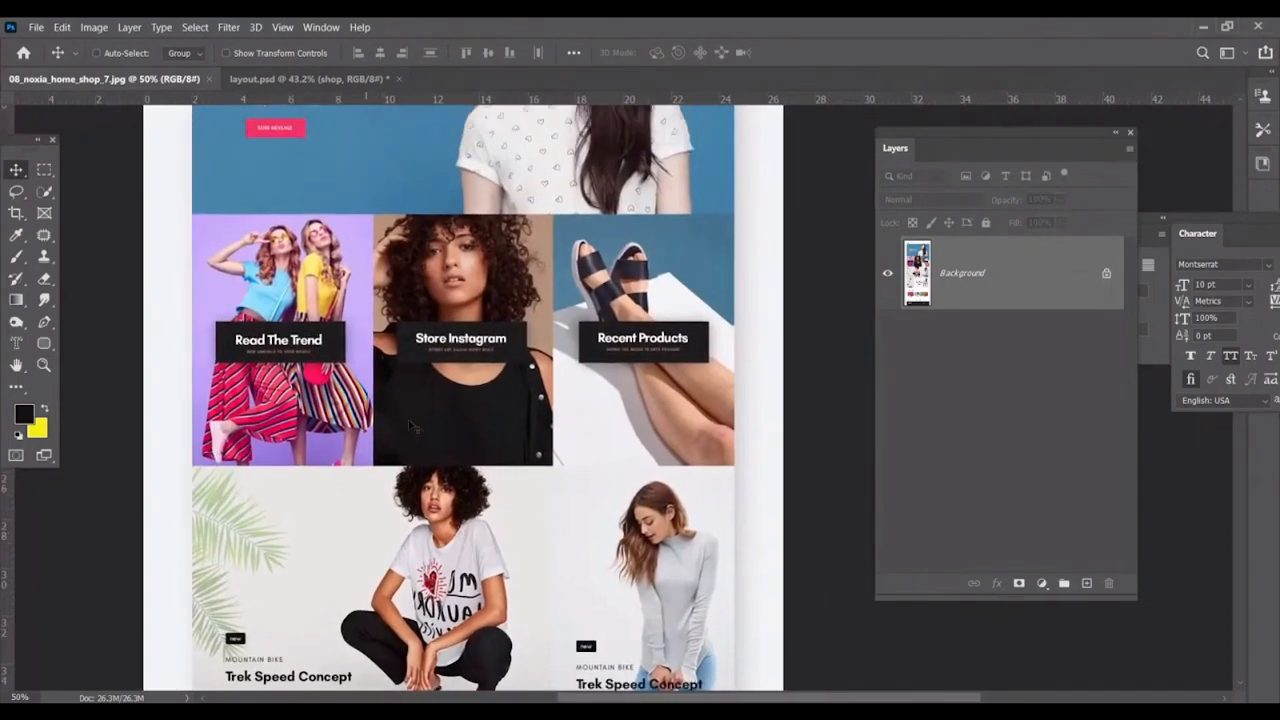
key("ctrl+minus")
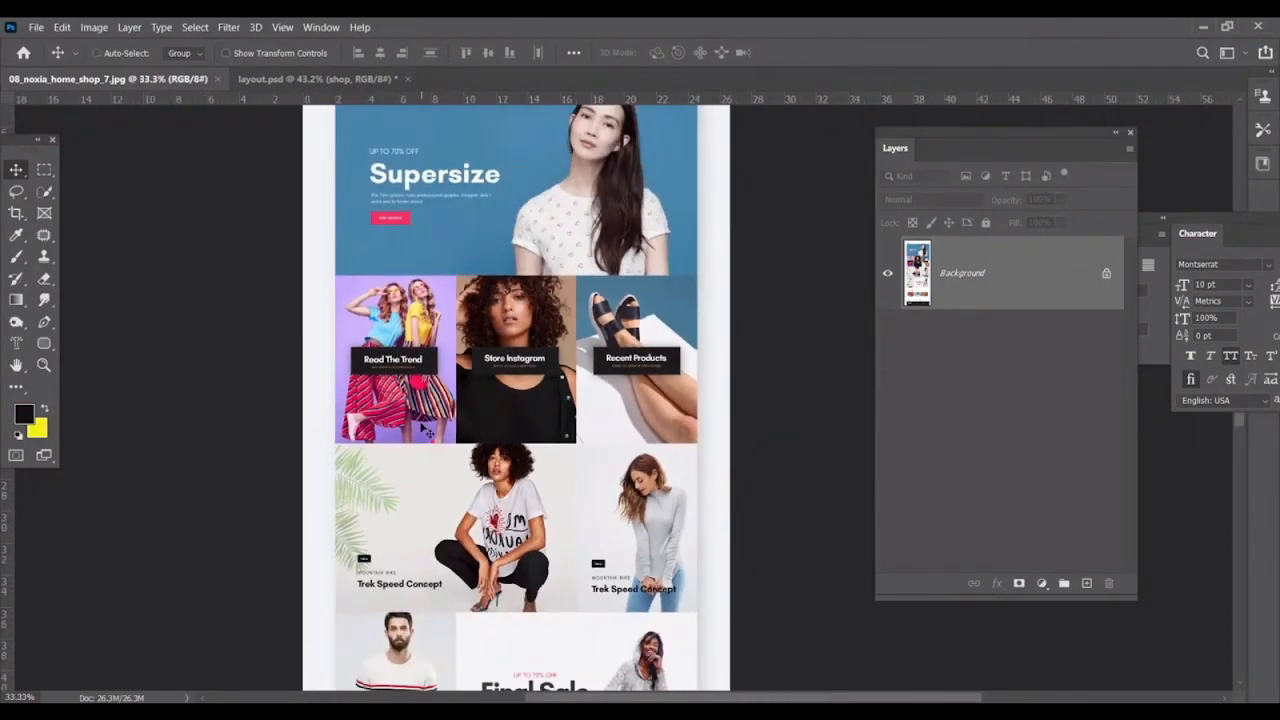
key("ctrl+minus")
key("ctrl+minus")
Scale the clipped scarf photo in the right tile of layout.psd down to about 89%.
key("ctrl+Tab")
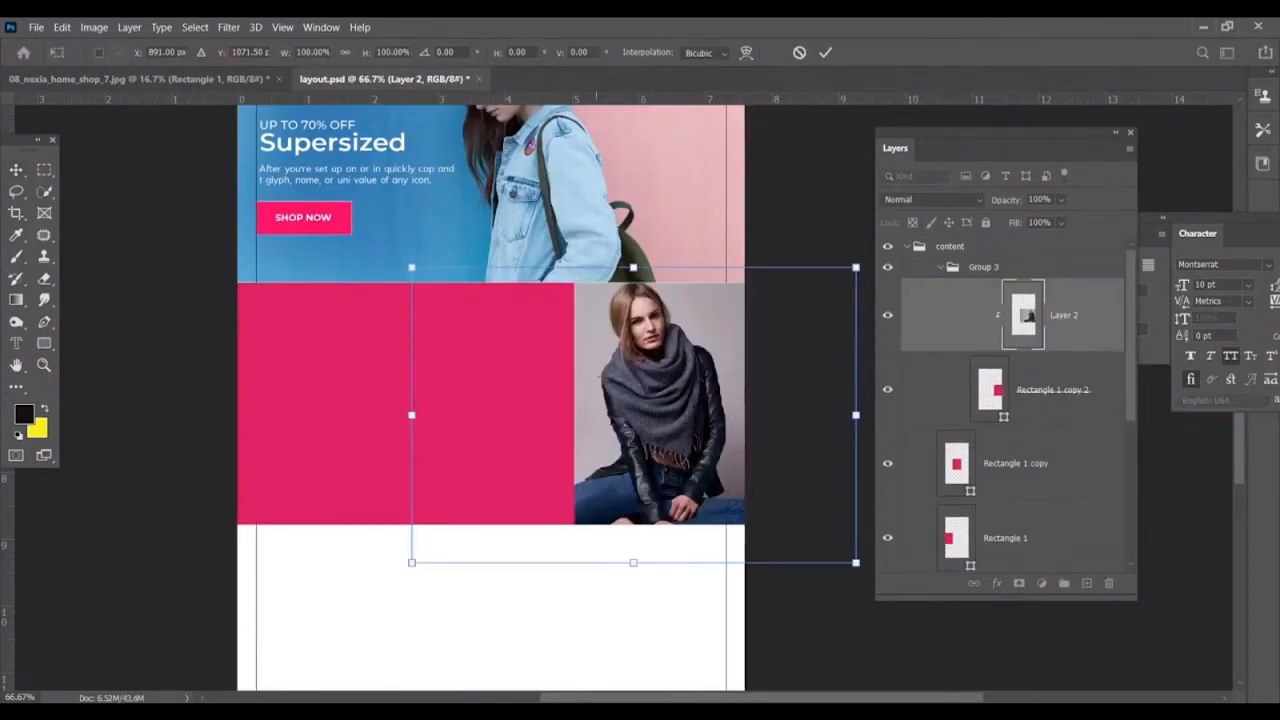
left_click_drag(412, 268, 440, 277)
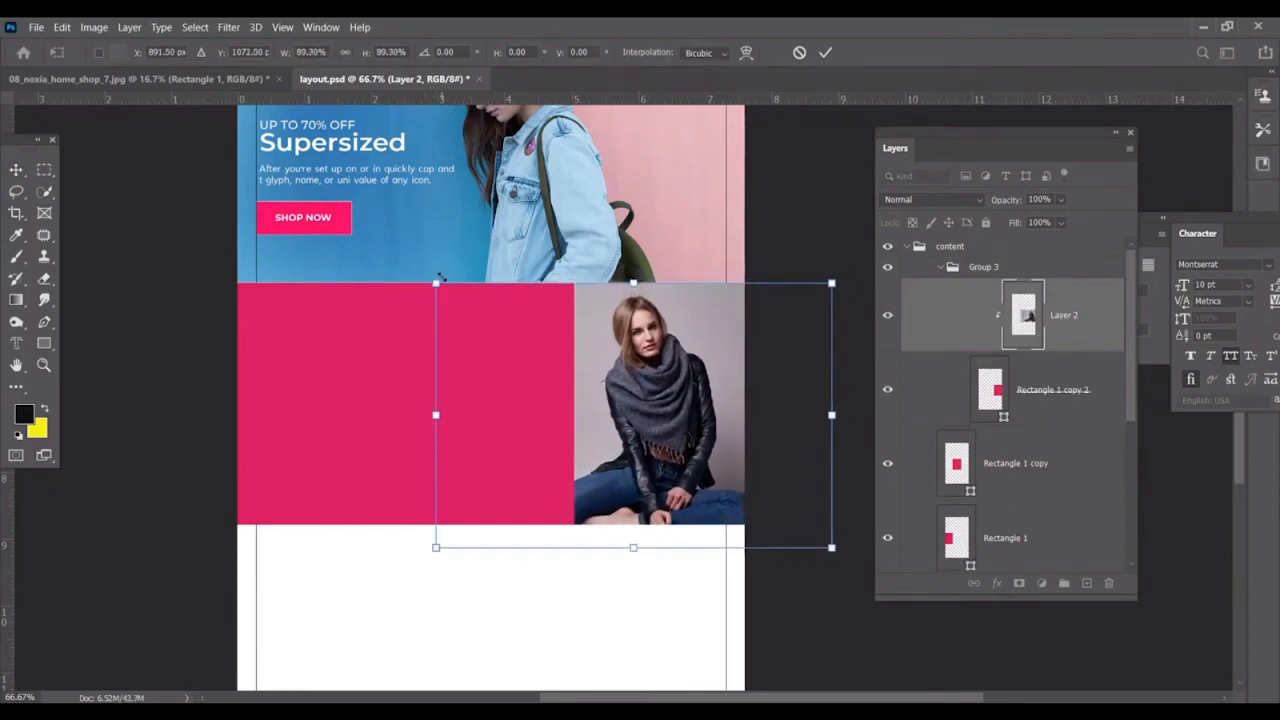
key("Return")
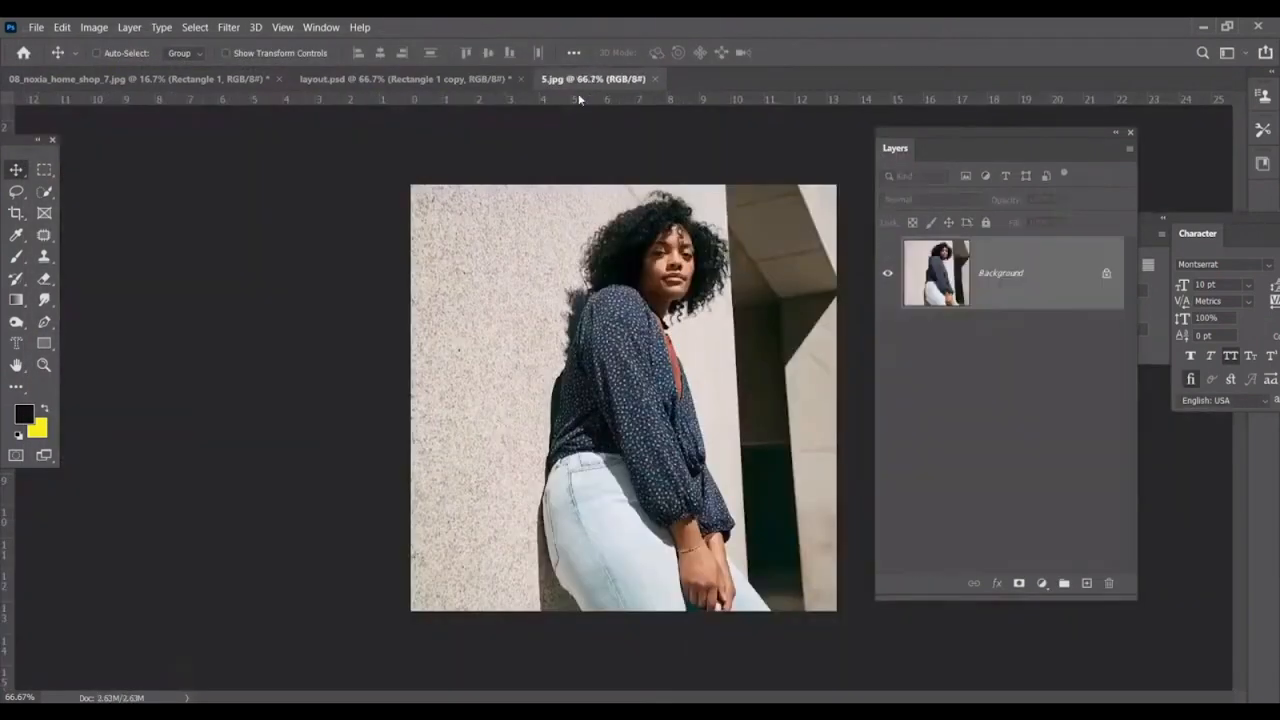
Copy the 5.jpg photo into layout.psd, clip it to the middle tile Rectangle 1 copy, adjust its position and collapse its group.
left_click_drag(593, 78, 590, 165)
left_click_drag(634, 246, 329, 246)
left_click(606, 243)
left_click_drag(556, 165, 505, 200)
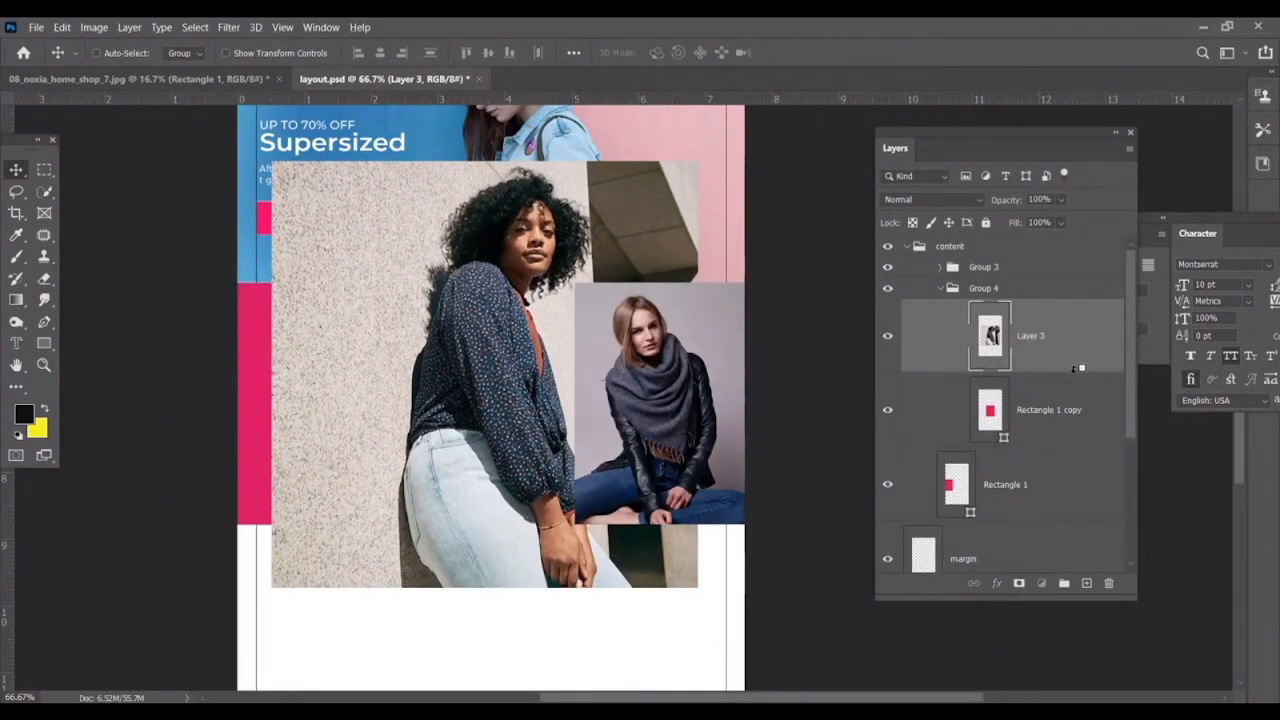
left_click(1040, 373, "alt")
left_click_drag(540, 415, 528, 467)
left_click(941, 290)
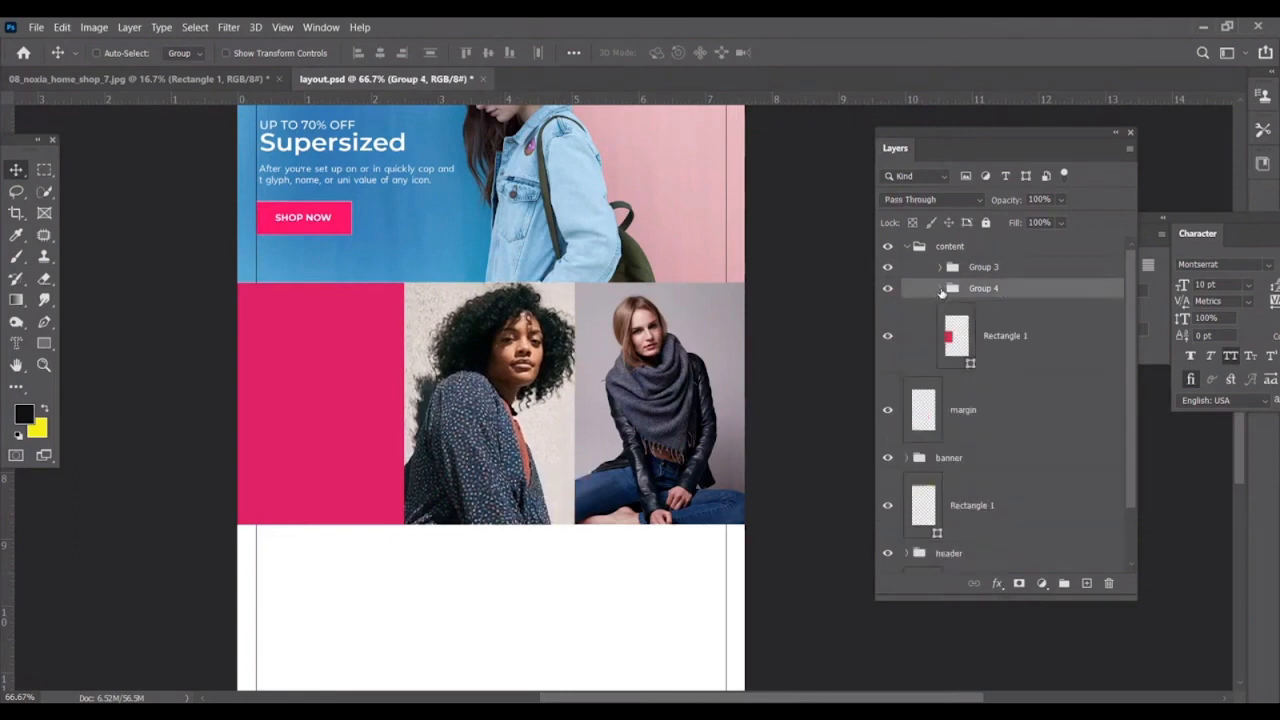
Open 6.jpg from the webdesign folder and place the photo in layout.psd above Rectangle 1 to fill the left tile.
left_click(955, 338)
key("ctrl+o")
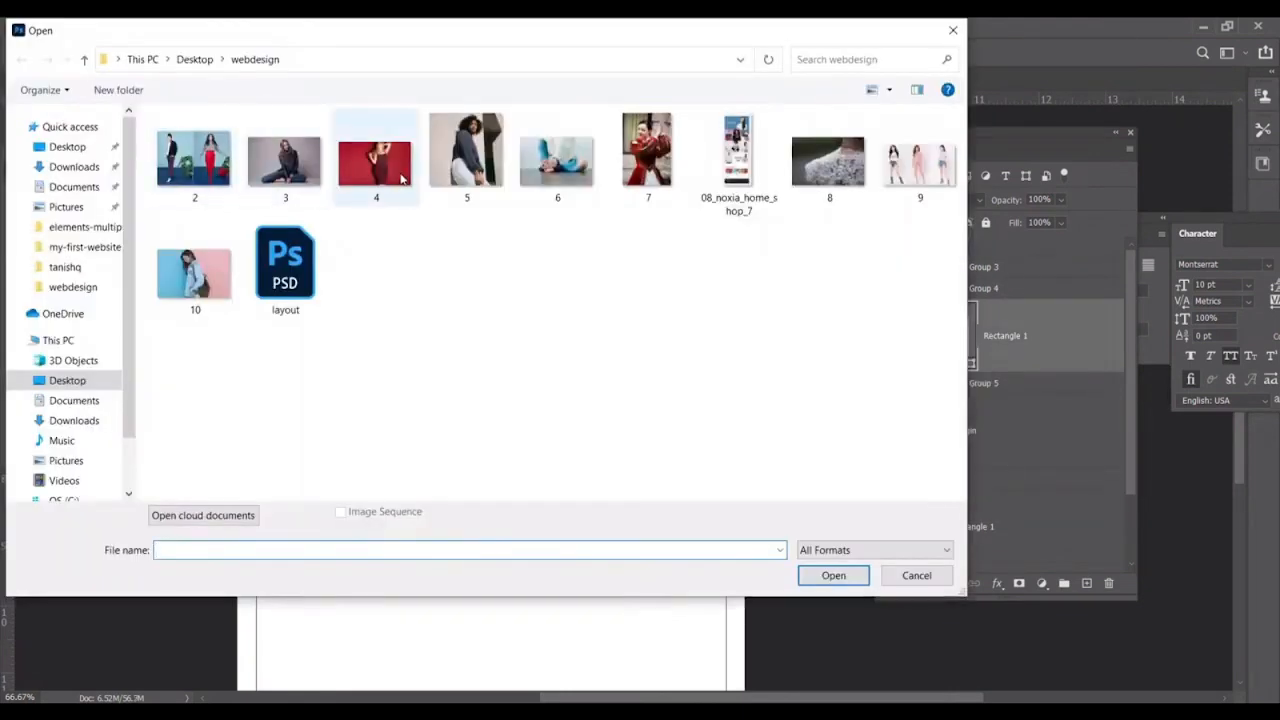
left_click(556, 160)
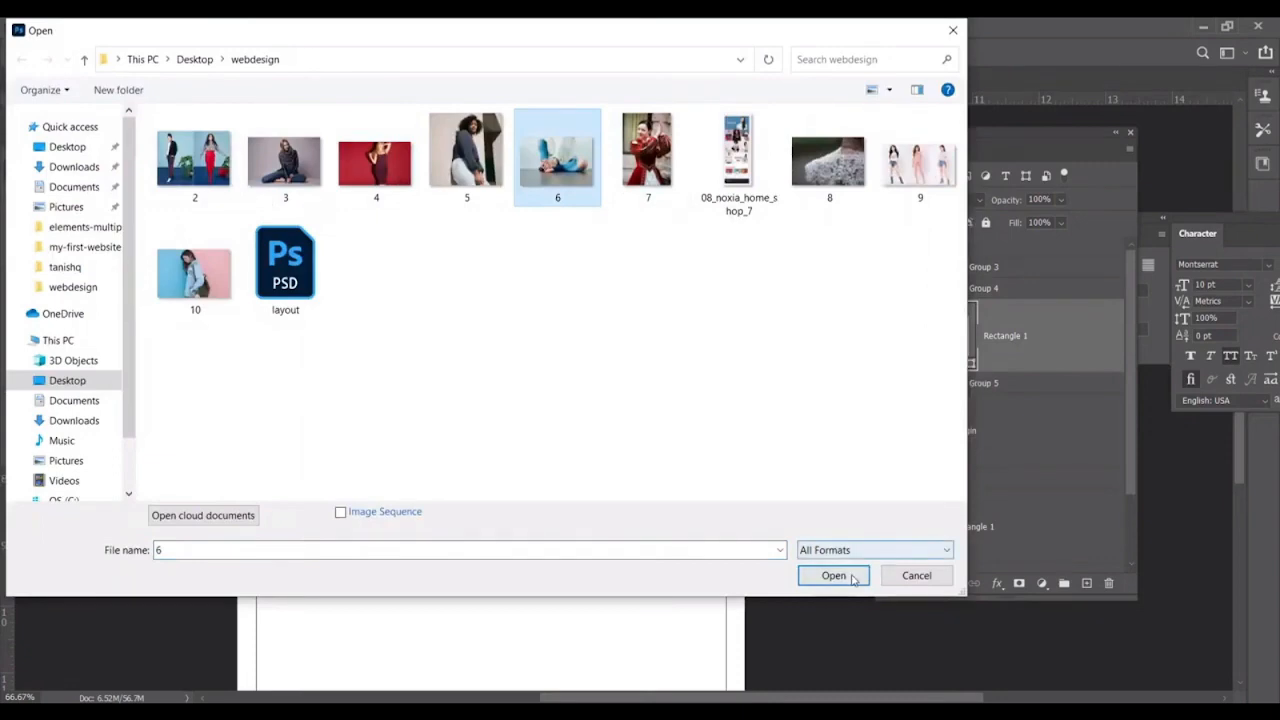
left_click(833, 575)
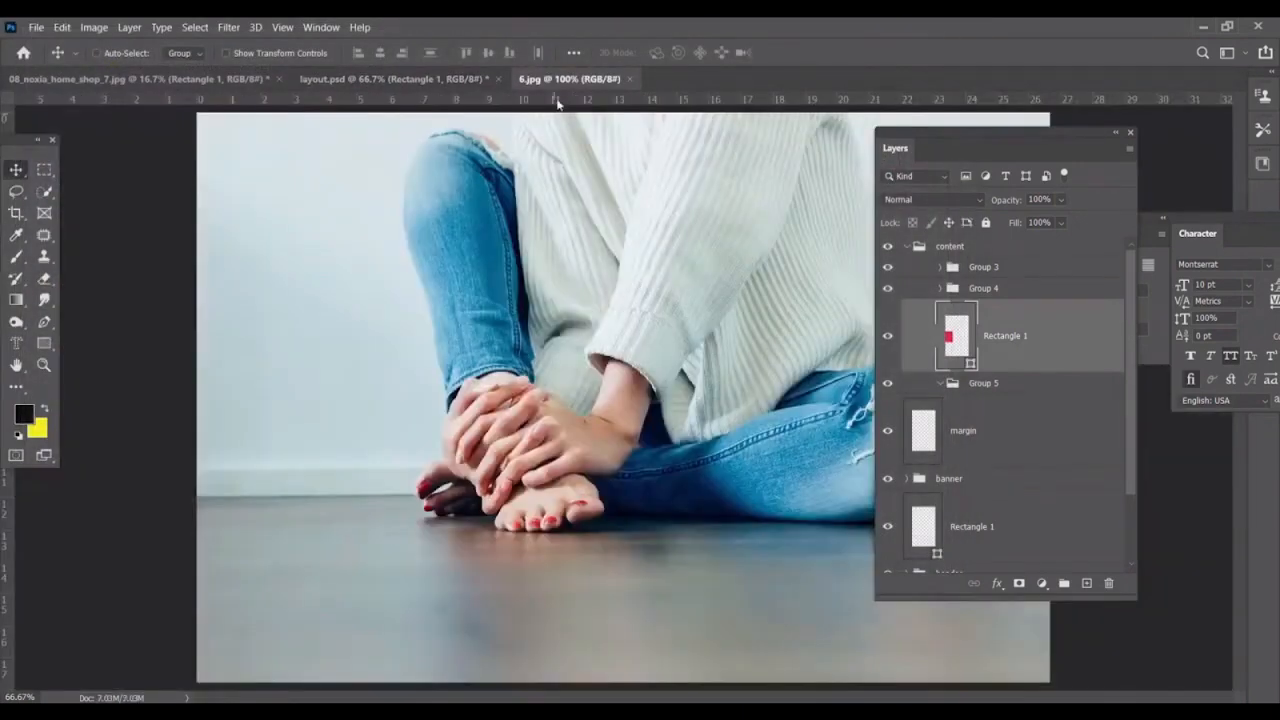
left_click_drag(554, 79, 554, 131)
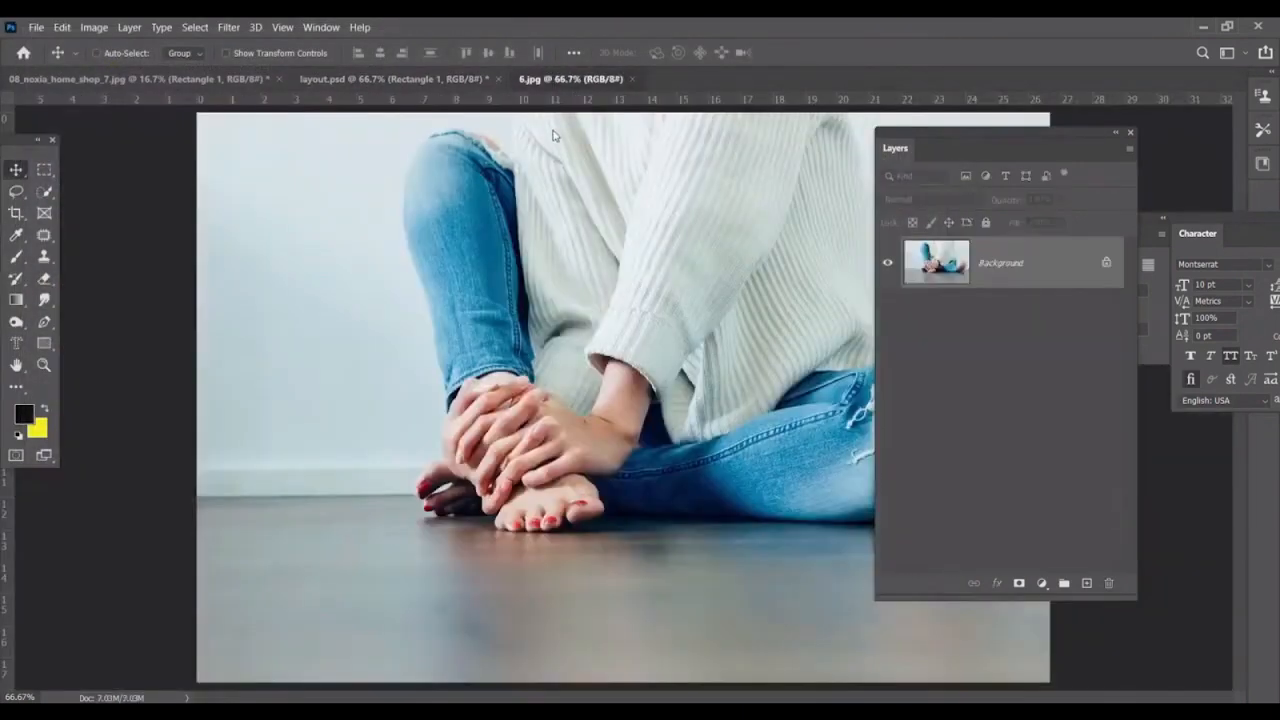
left_click_drag(649, 369, 368, 349)
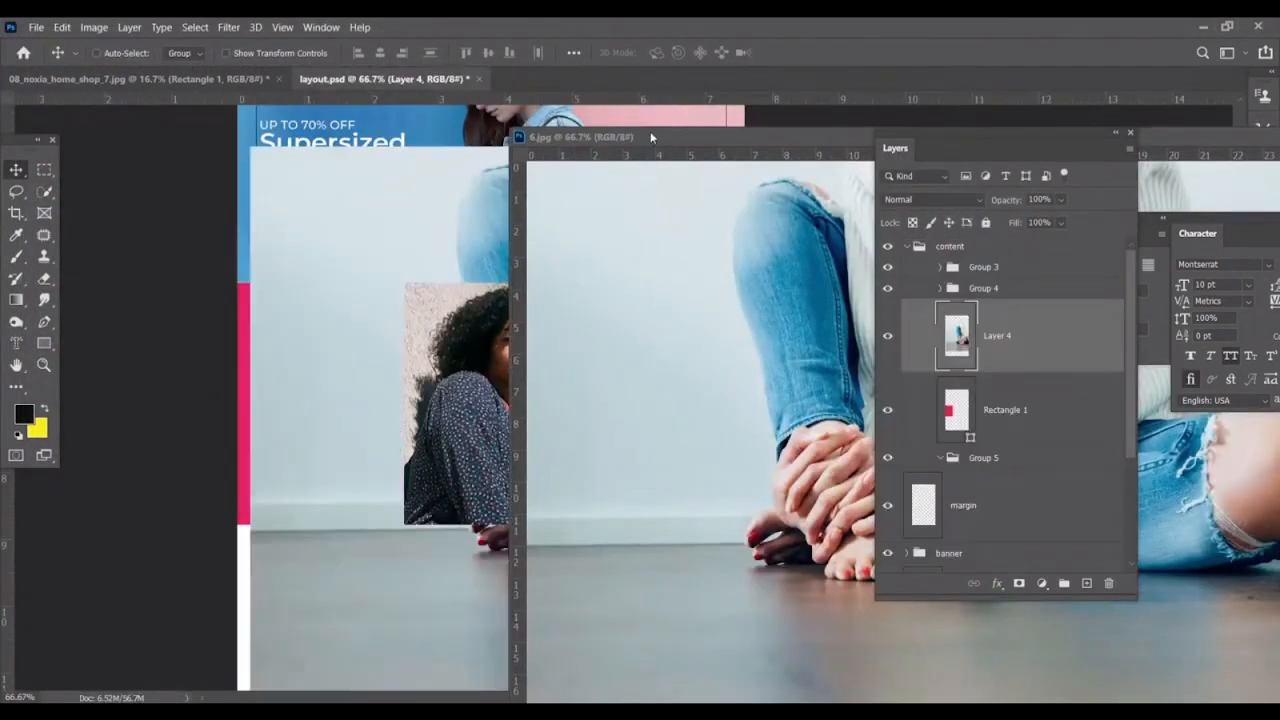
left_click_drag(748, 136, 231, 246)
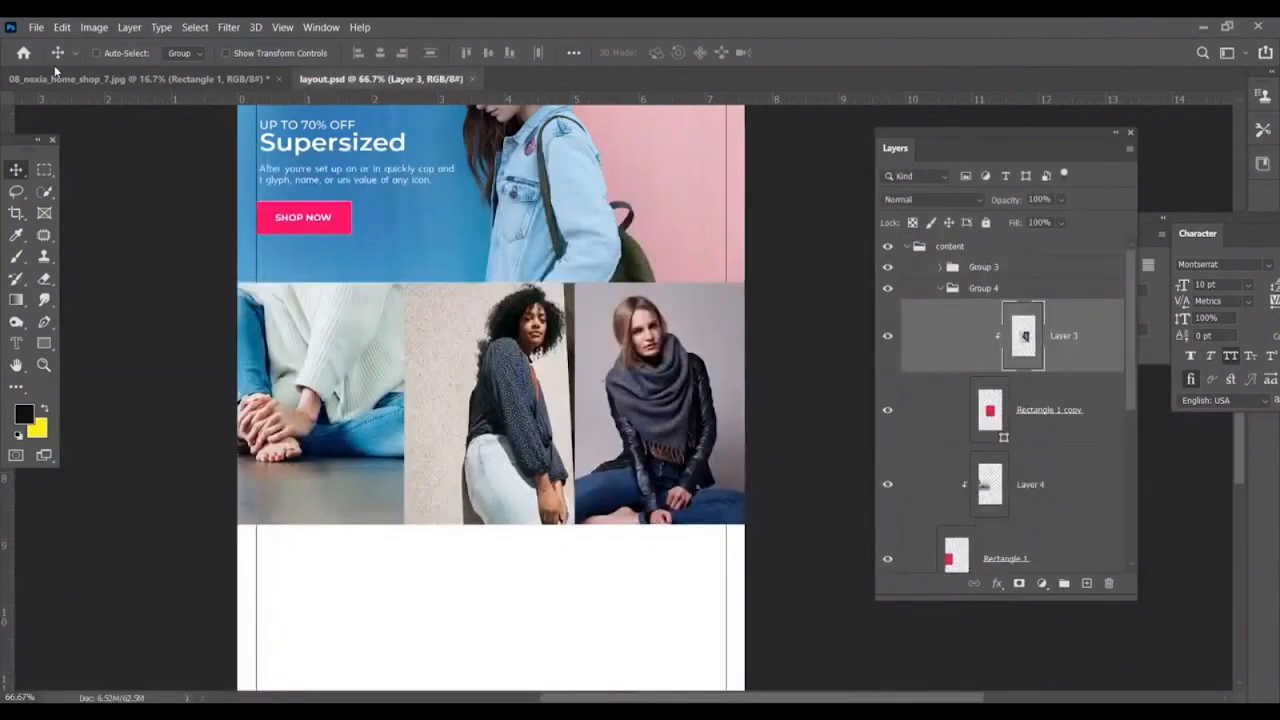
Hide the pink Rectangle 1 overlay in the Noxia reference design and inspect the photo tiles and their captions.
left_click(56, 76)
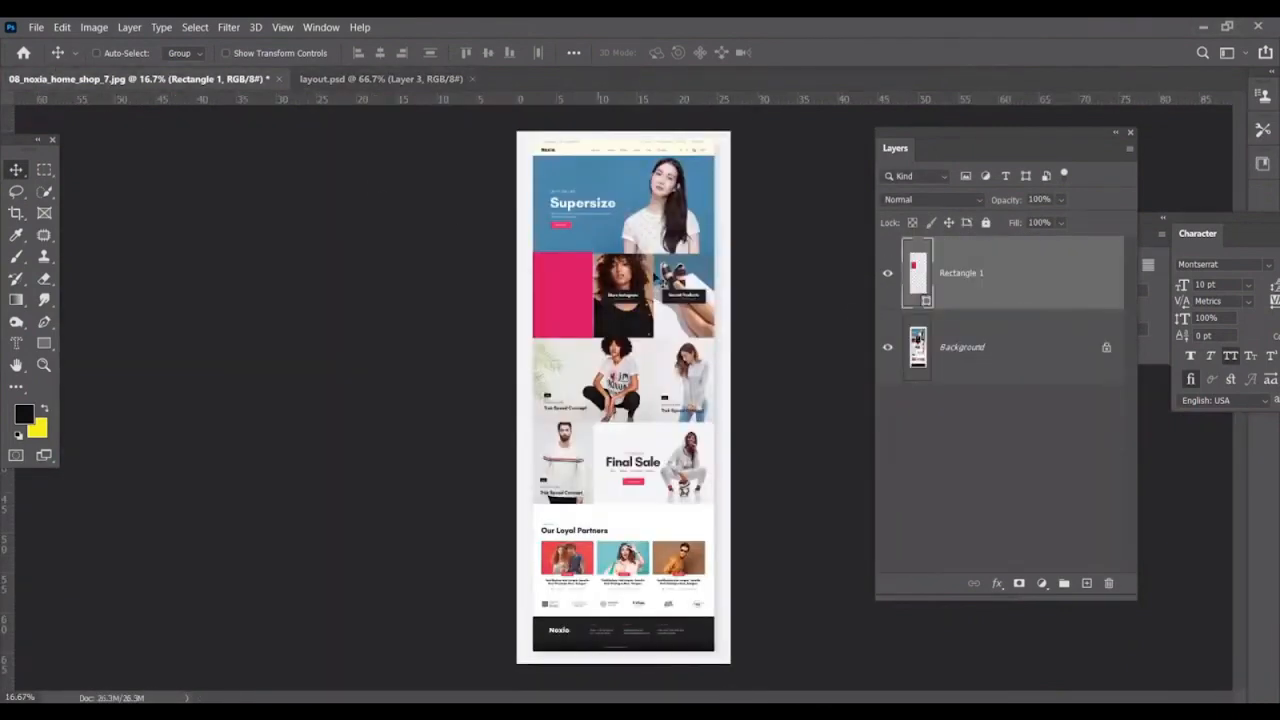
left_click(891, 281)
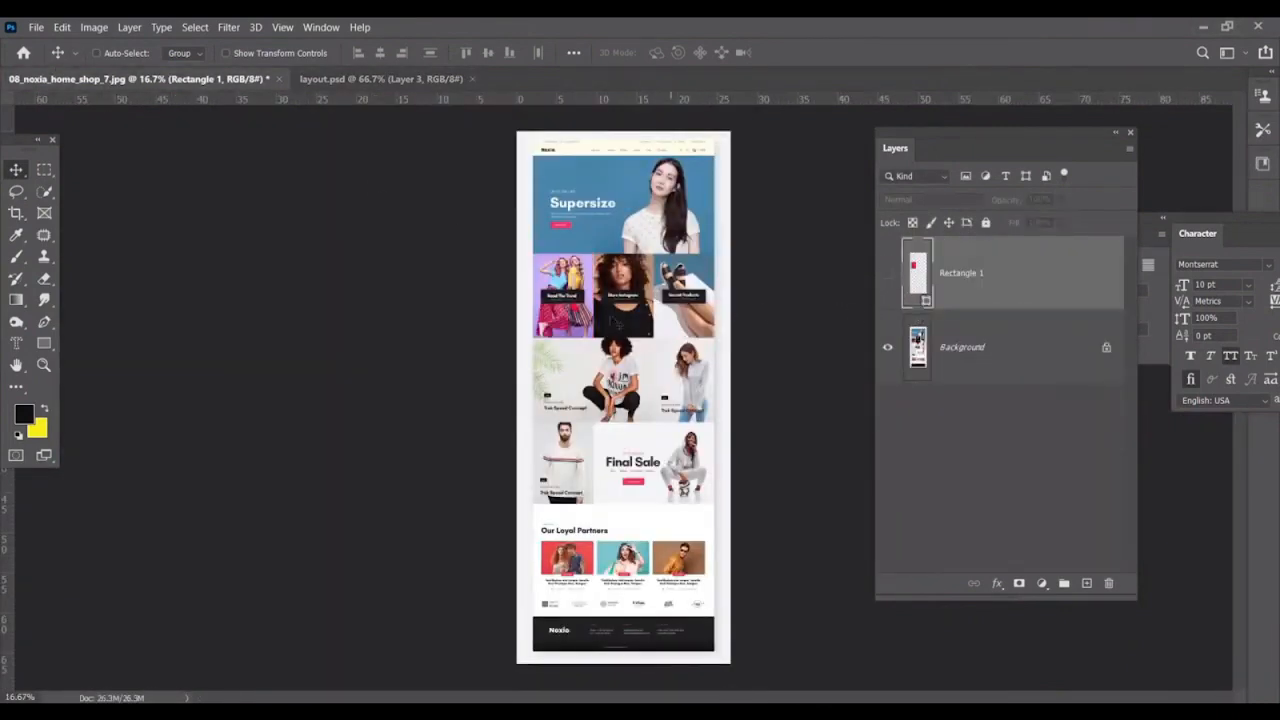
key("ctrl+plus")
key("ctrl+plus")
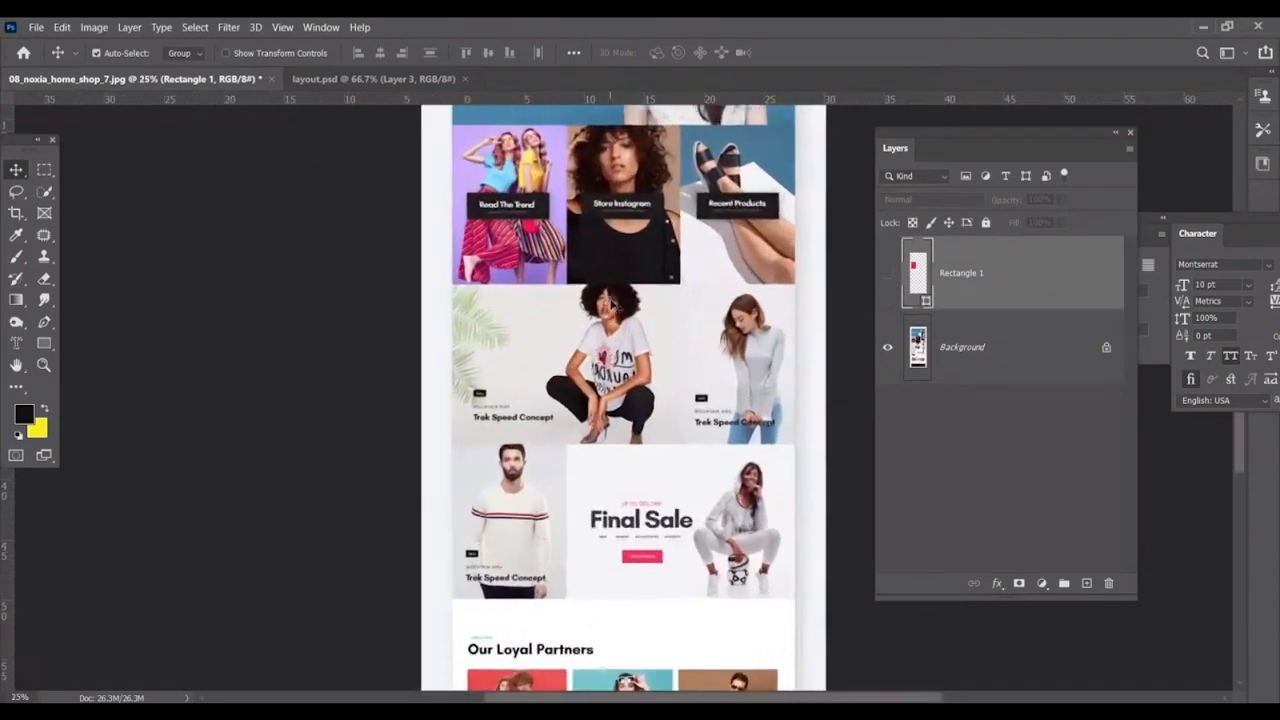
Add the white bold Montserrat caption JEANS to the dark label box on the left tile and move it to the box's centre.
left_click(310, 79)
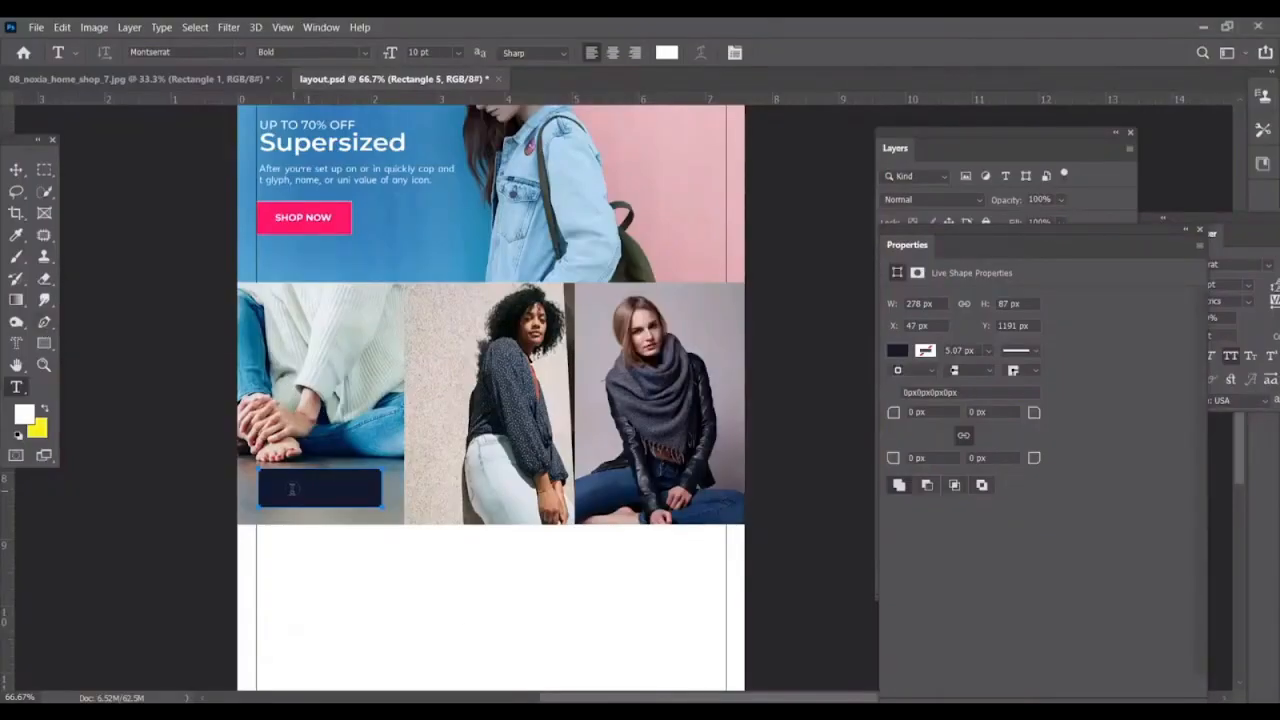
left_click(288, 485)
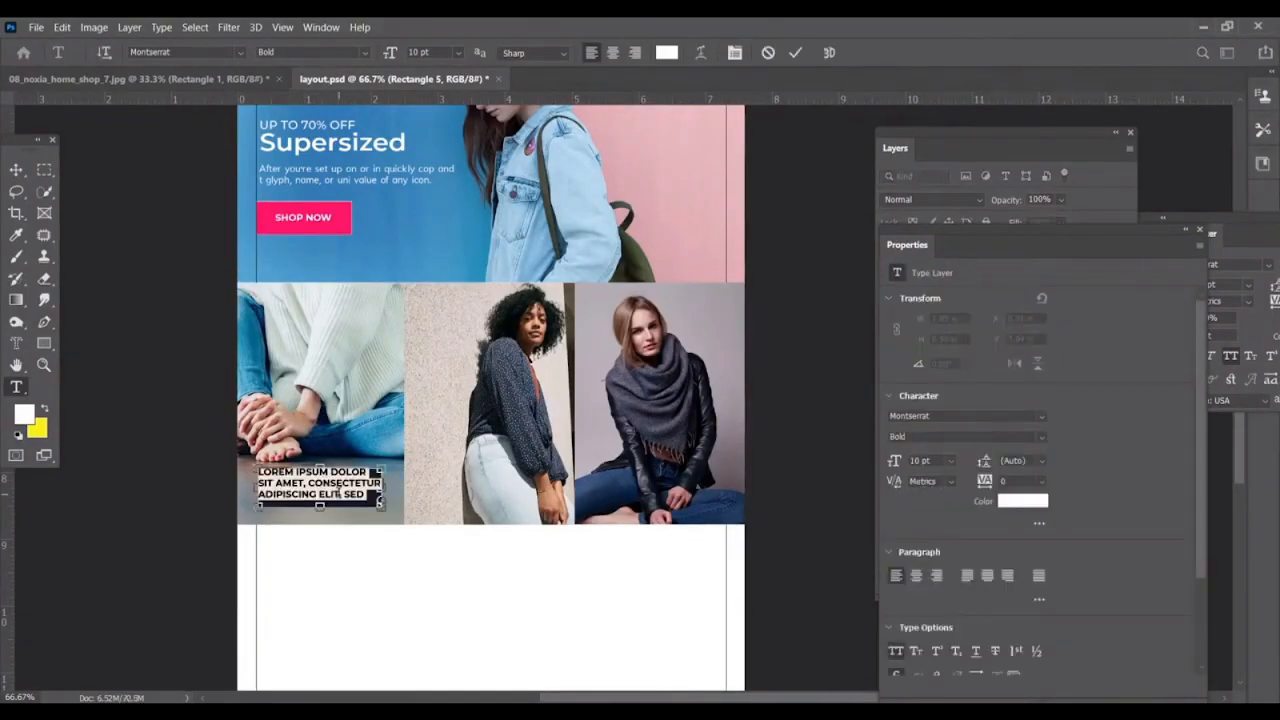
key("BackSpace")
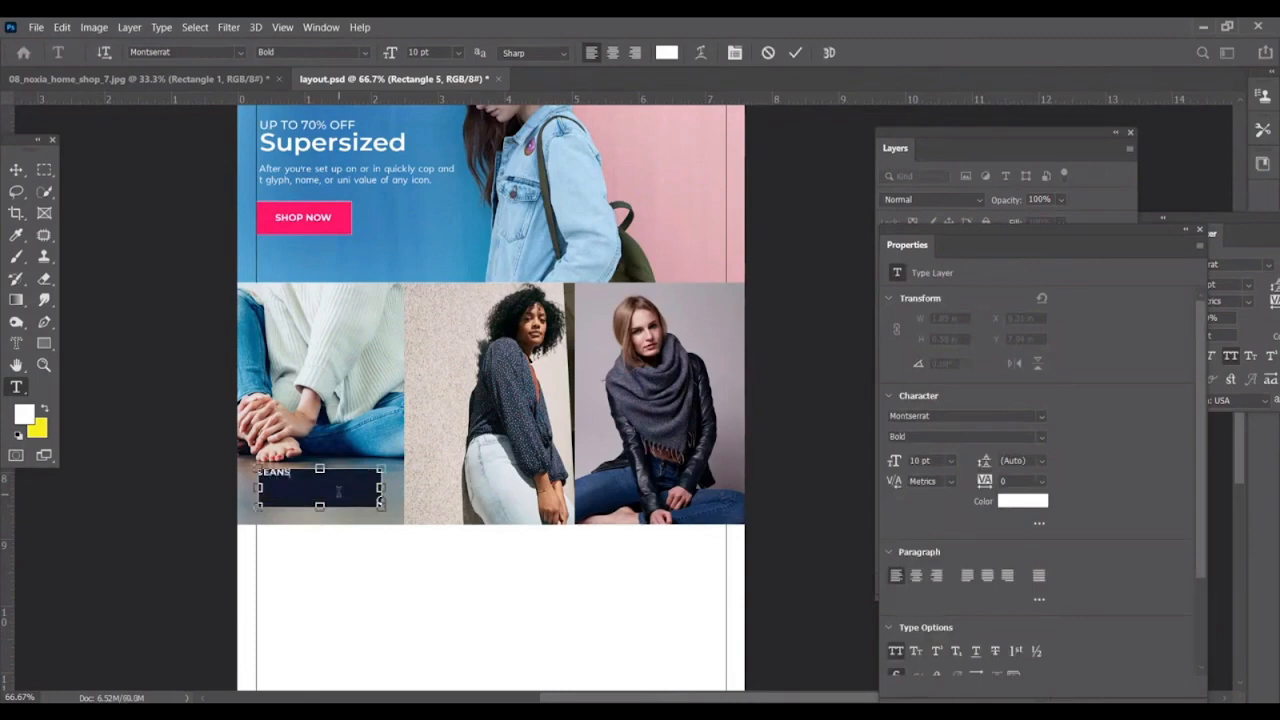
type("JEANS")
left_click(16, 170)
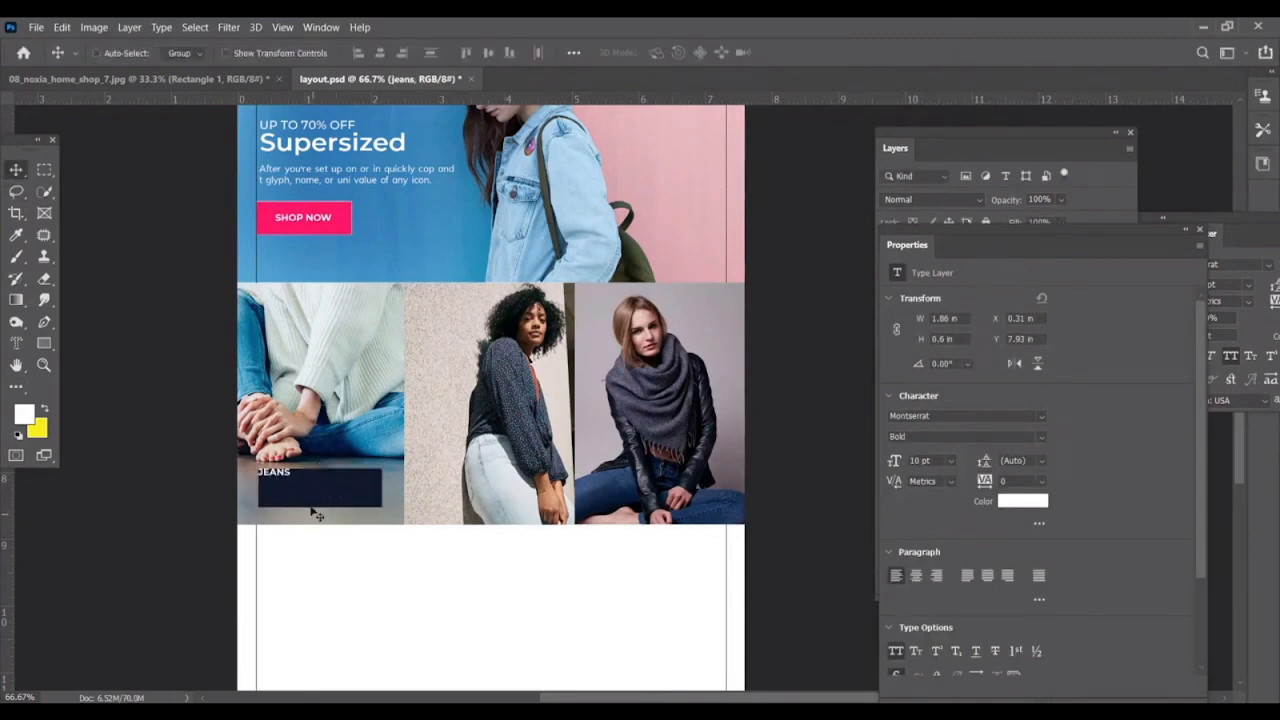
left_click_drag(319, 496, 345, 505)
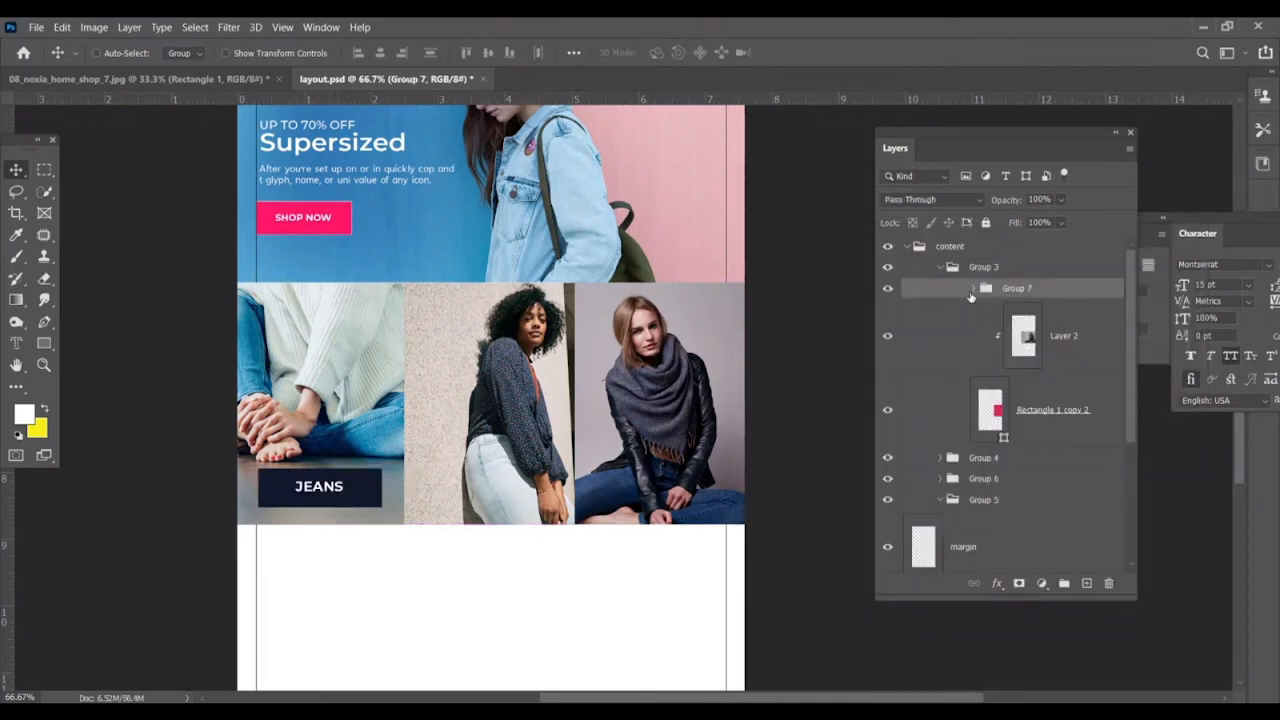
Duplicate the JEANS label group Group 7, move the copy into Group 4 and place it on the middle photo tile.
right_click(1016, 290)
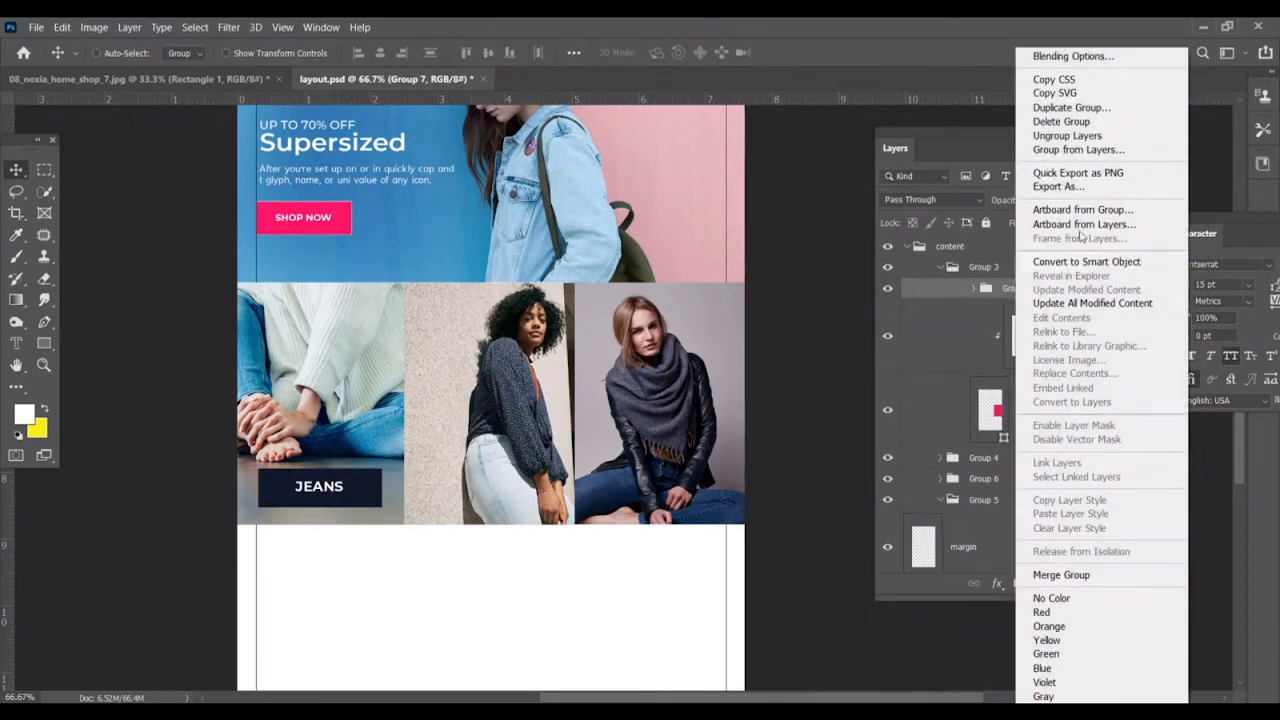
left_click(1065, 107)
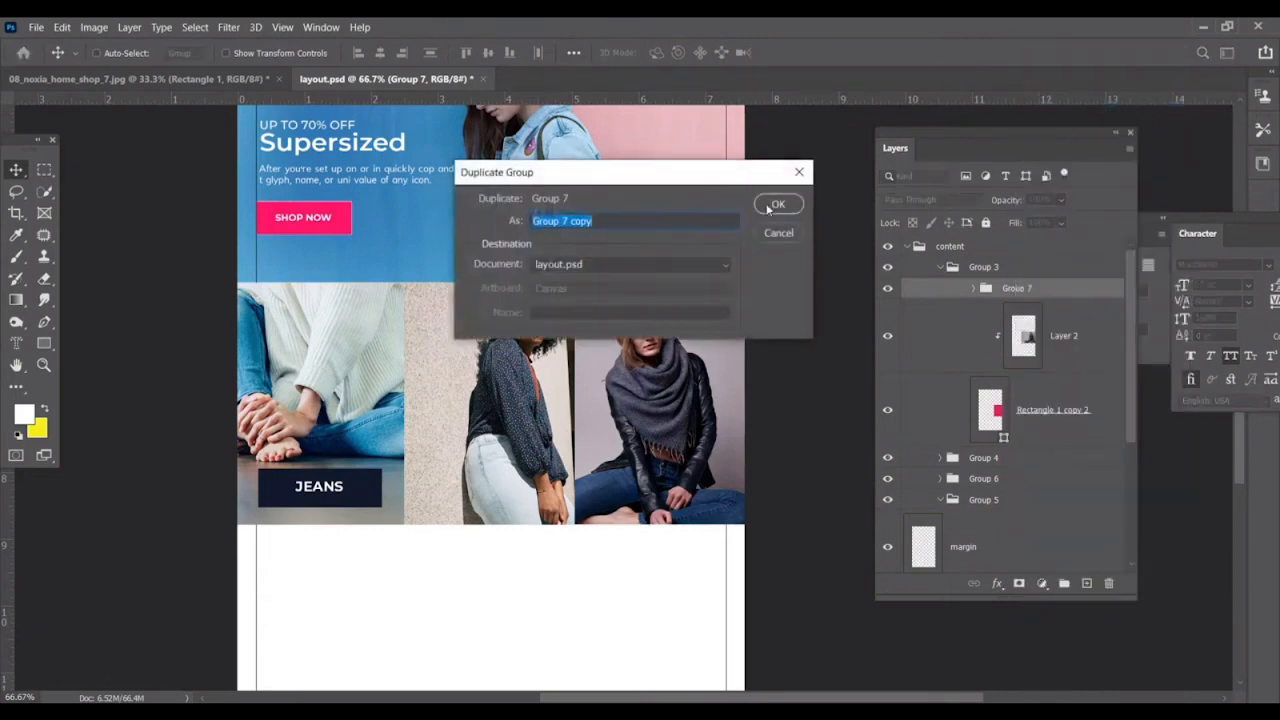
left_click(776, 205)
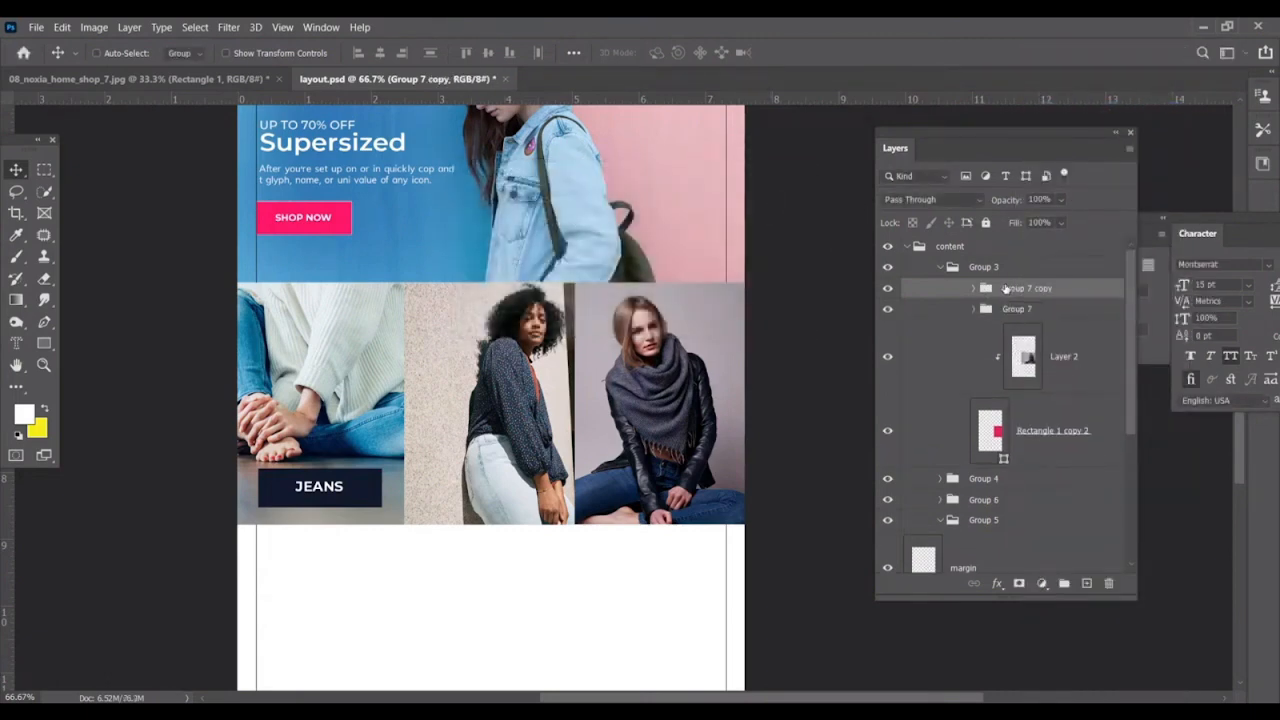
left_click_drag(1005, 288, 1015, 482)
left_click_drag(340, 490, 507, 493)
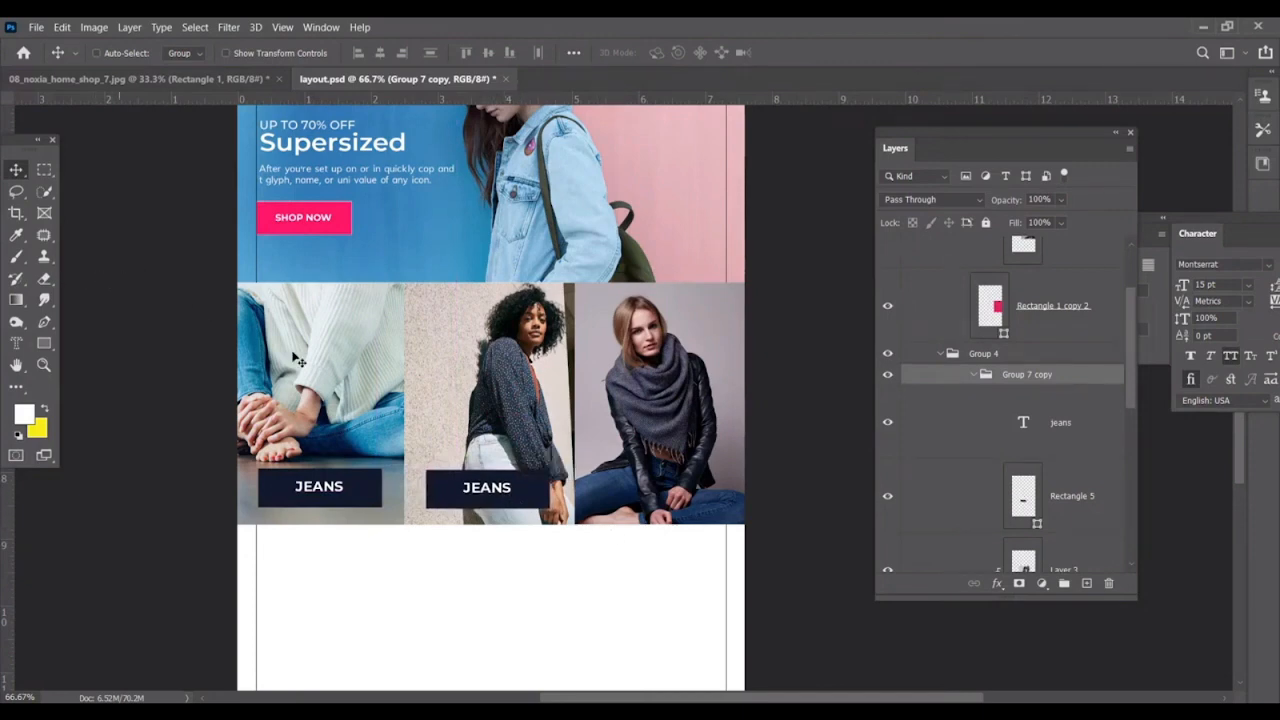
Change the copied caption on the middle tile to SHIRTS and save layout.psd.
key("t")
left_click(465, 487)
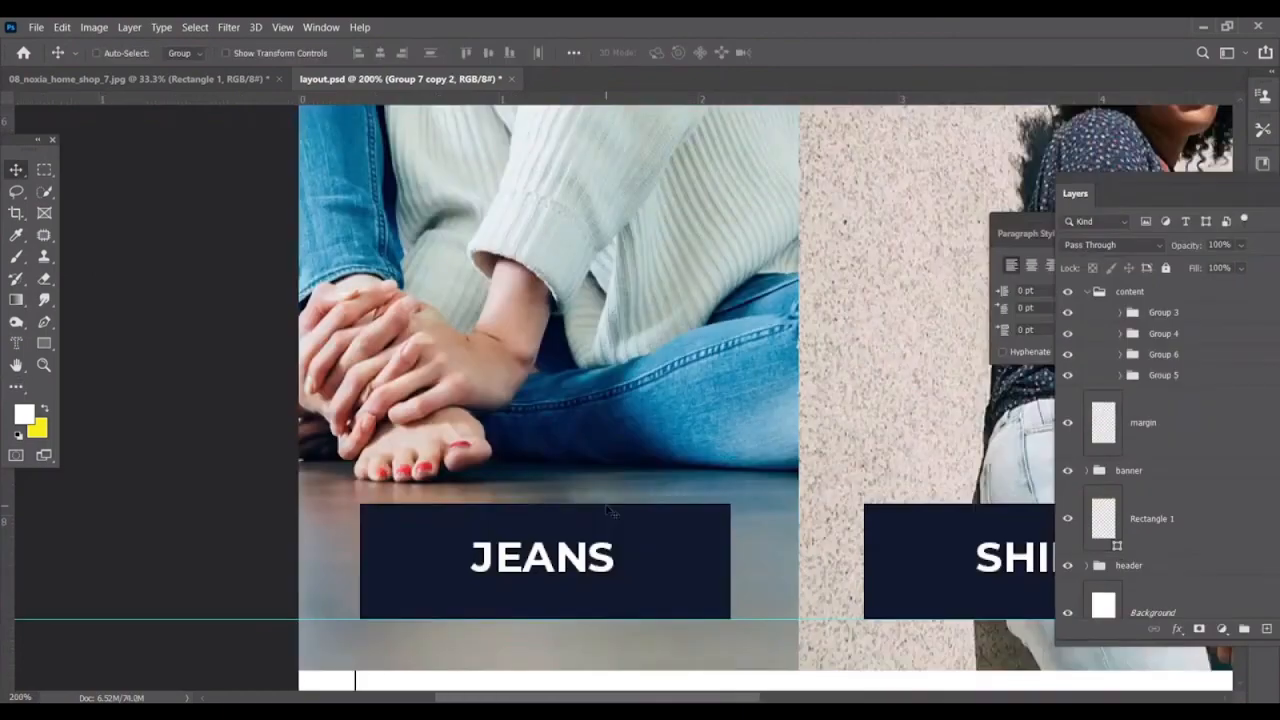
key("ctrl+s")
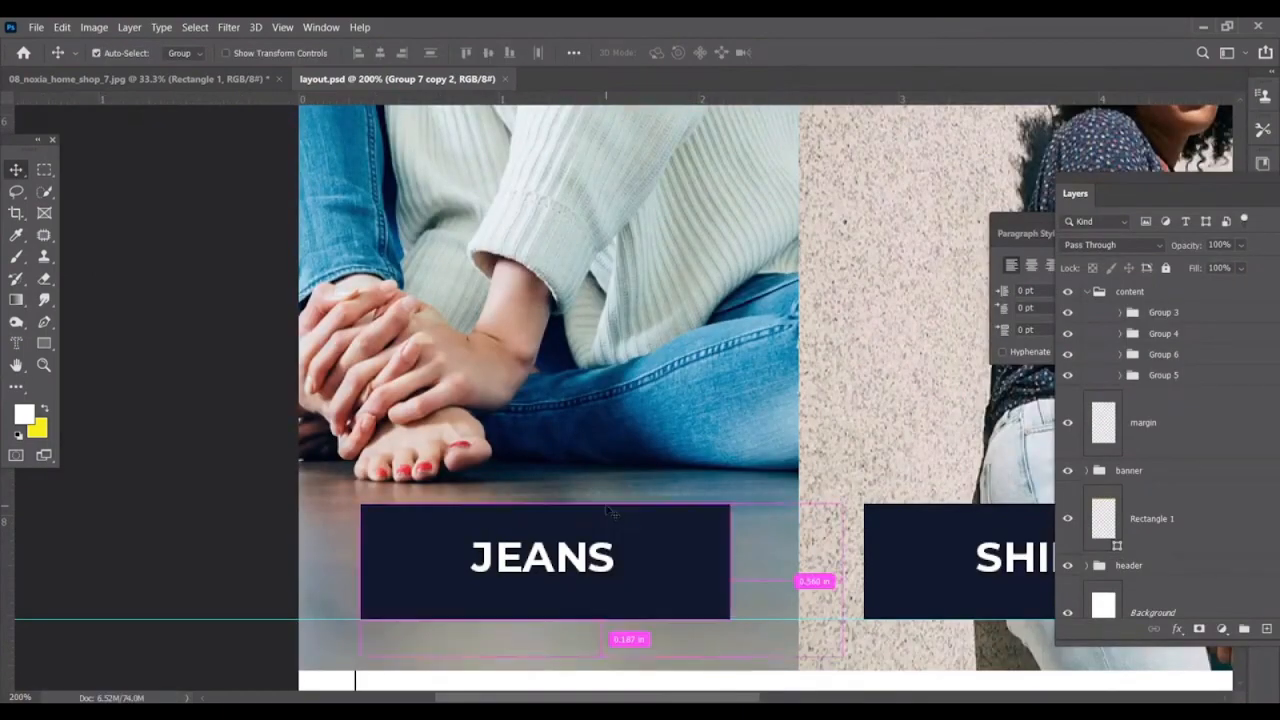
Check the section layout in the Noxia reference and draw a full-width rectangle in content2 directly below the three photo tiles.
key("ctrl+minus")
key("ctrl+minus")
key("ctrl+minus")
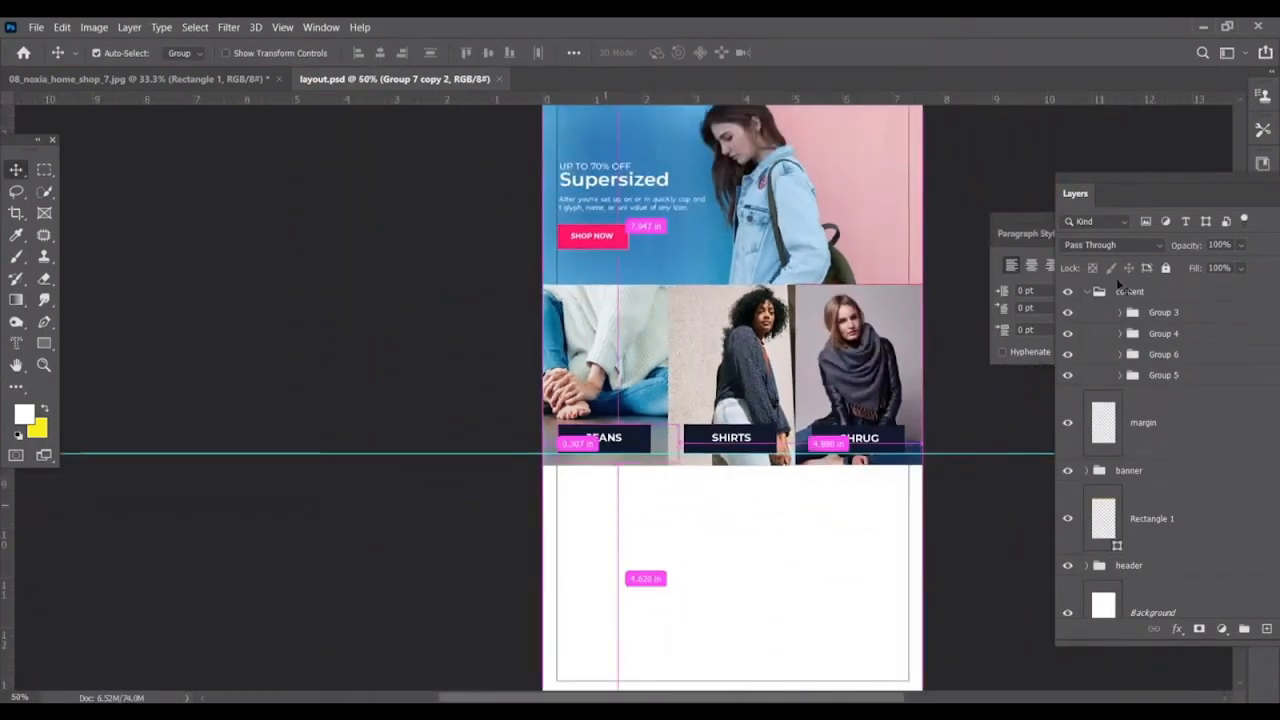
key("ctrl+Tab")
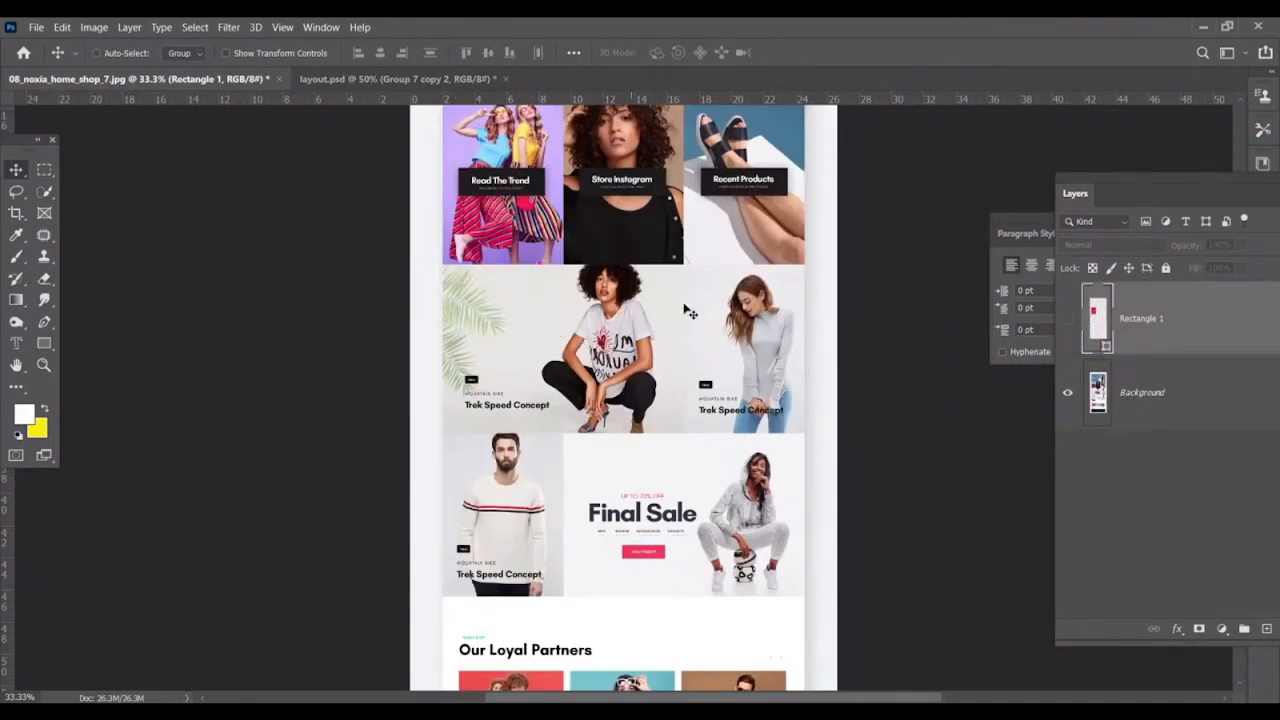
key("ctrl+Tab")
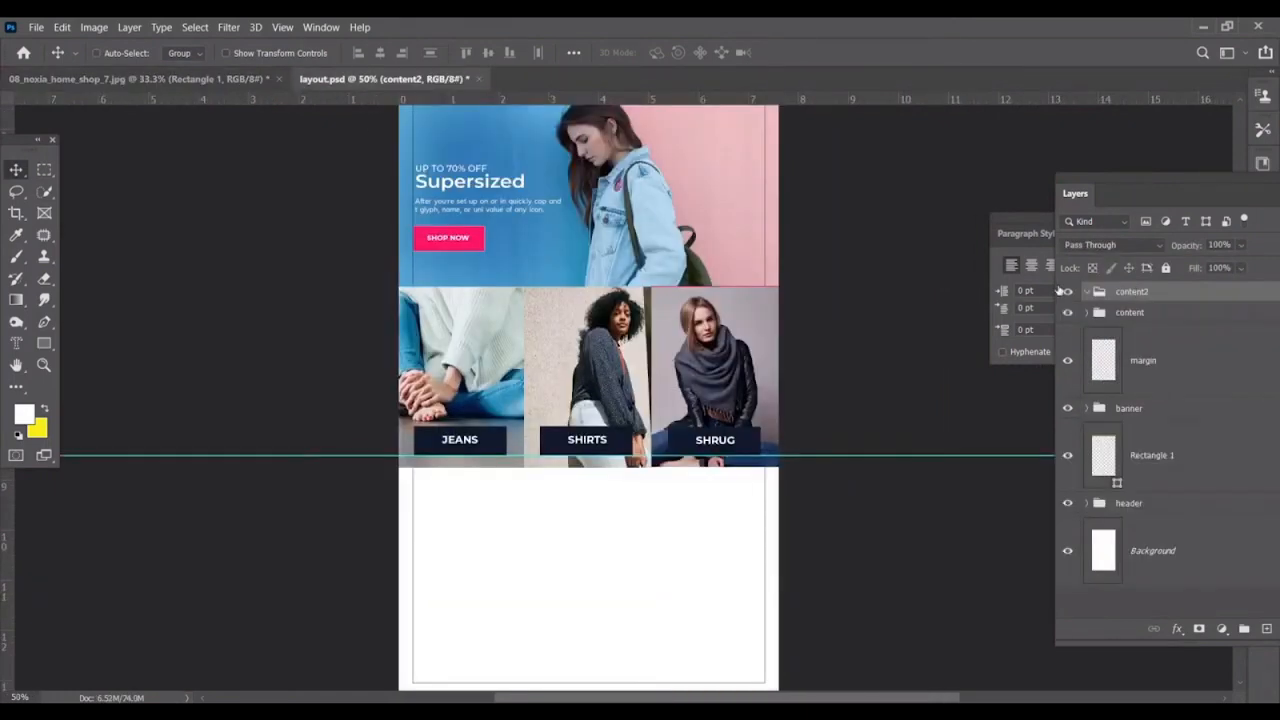
left_click(43, 344)
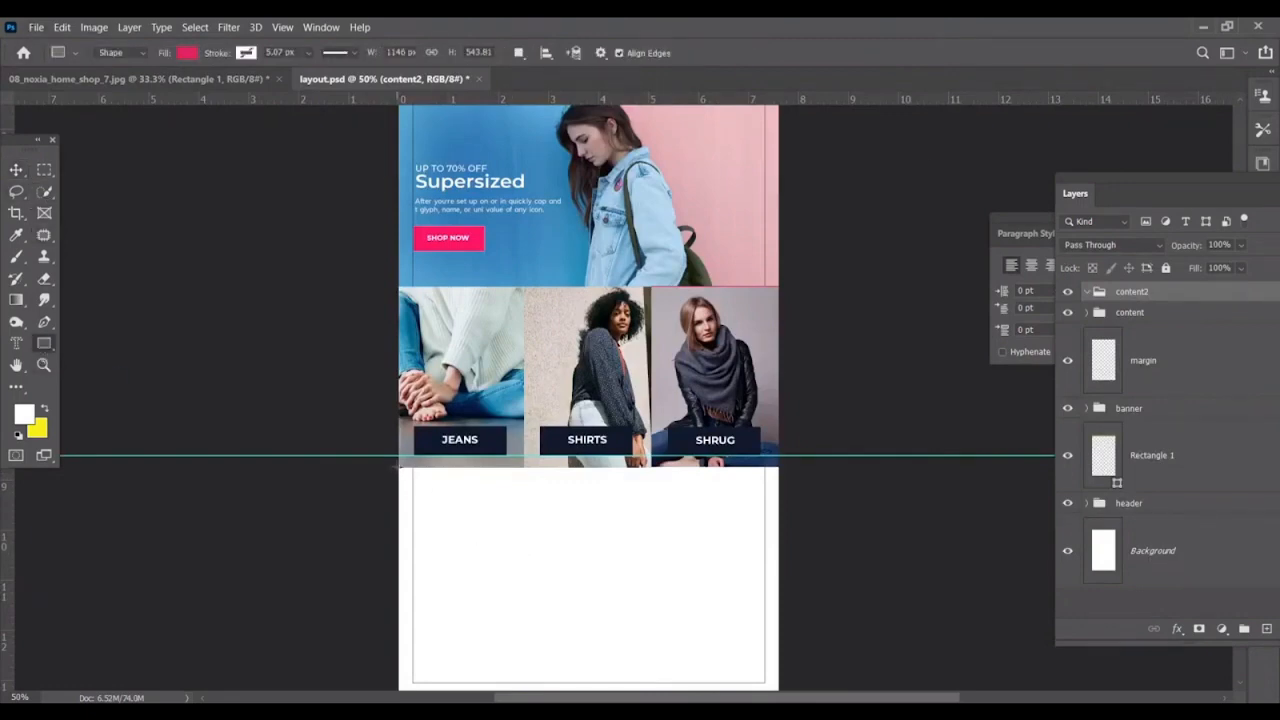
left_click_drag(399, 466, 777, 607)
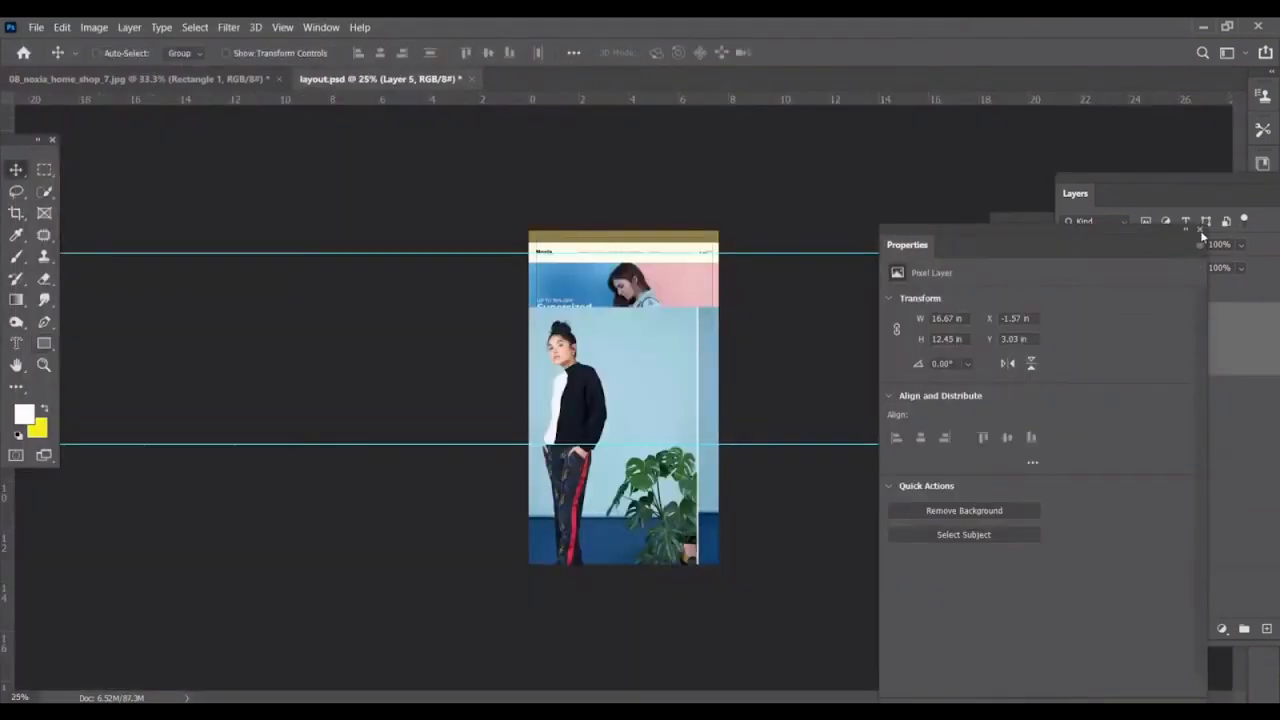
Close the Properties panel and move the Layers panel fully into view beside the canvas.
left_click(1200, 230)
left_click_drag(1174, 174, 978, 172)
key("ctrl+Tab")
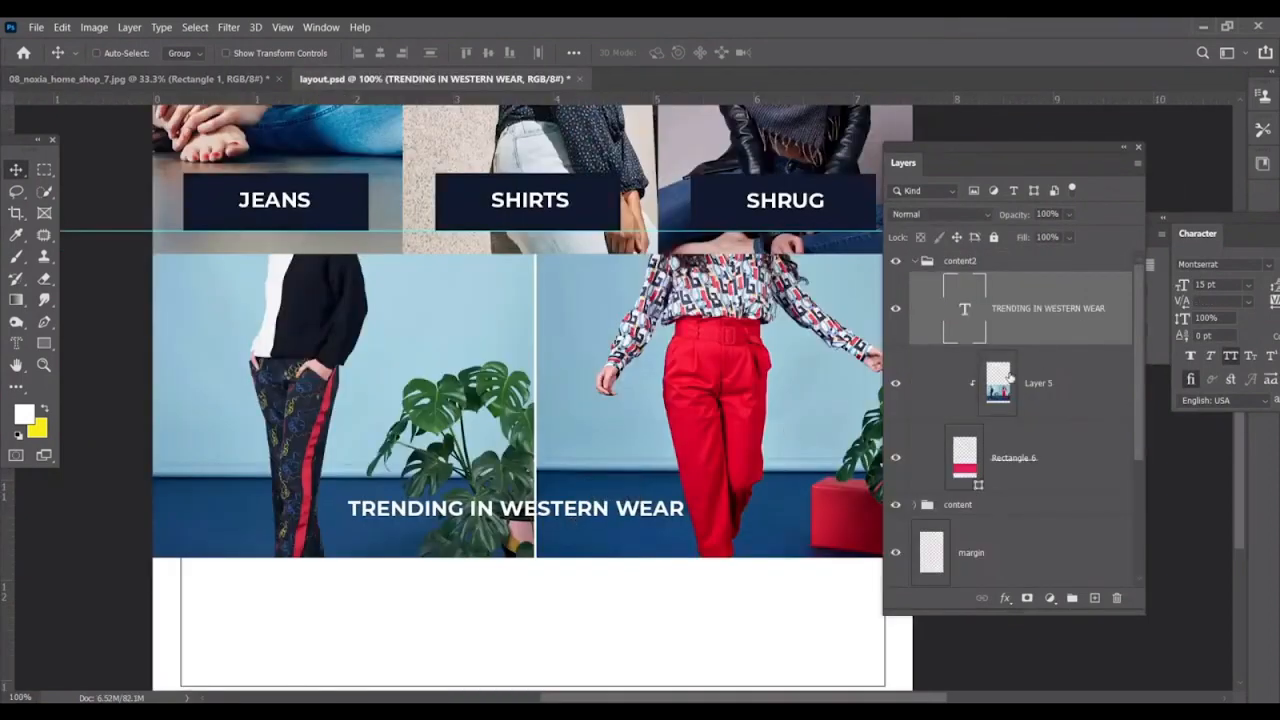
Select the photo layer Layer 5 behind the TRENDING IN WESTERN WEAR caption and choose the Burn Tool for darkening it.
left_click(1009, 377)
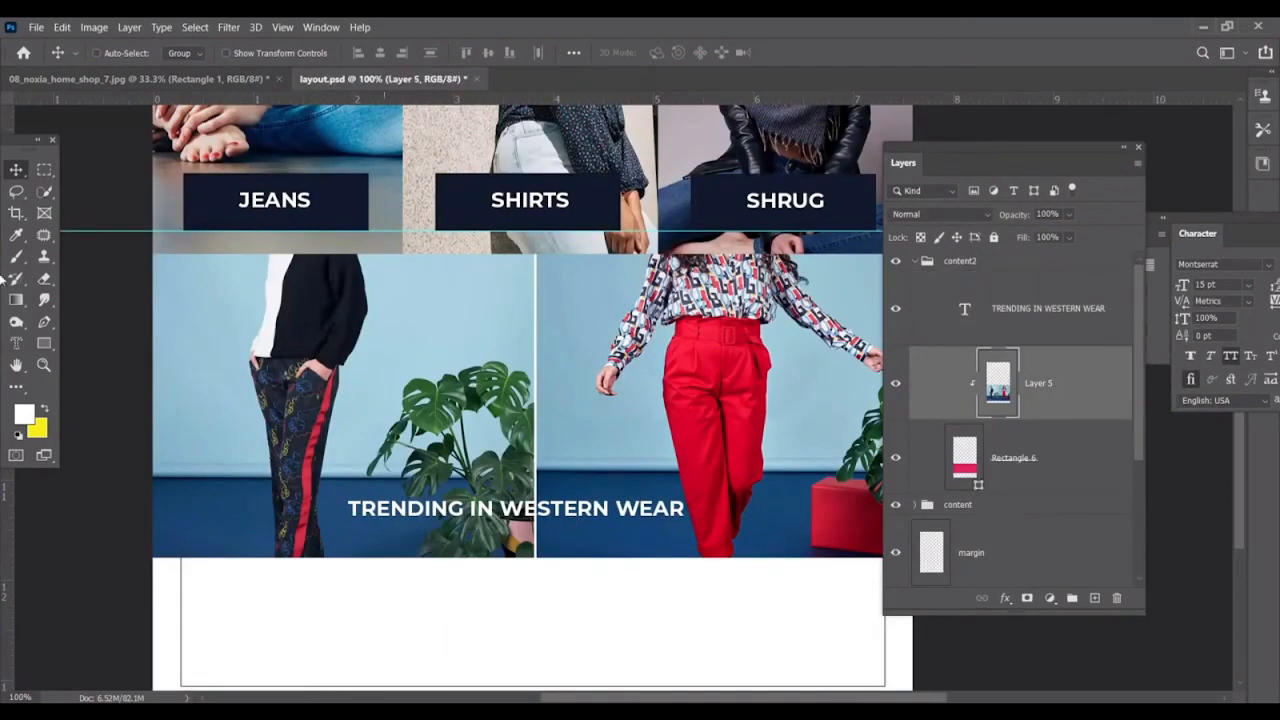
right_click(18, 323)
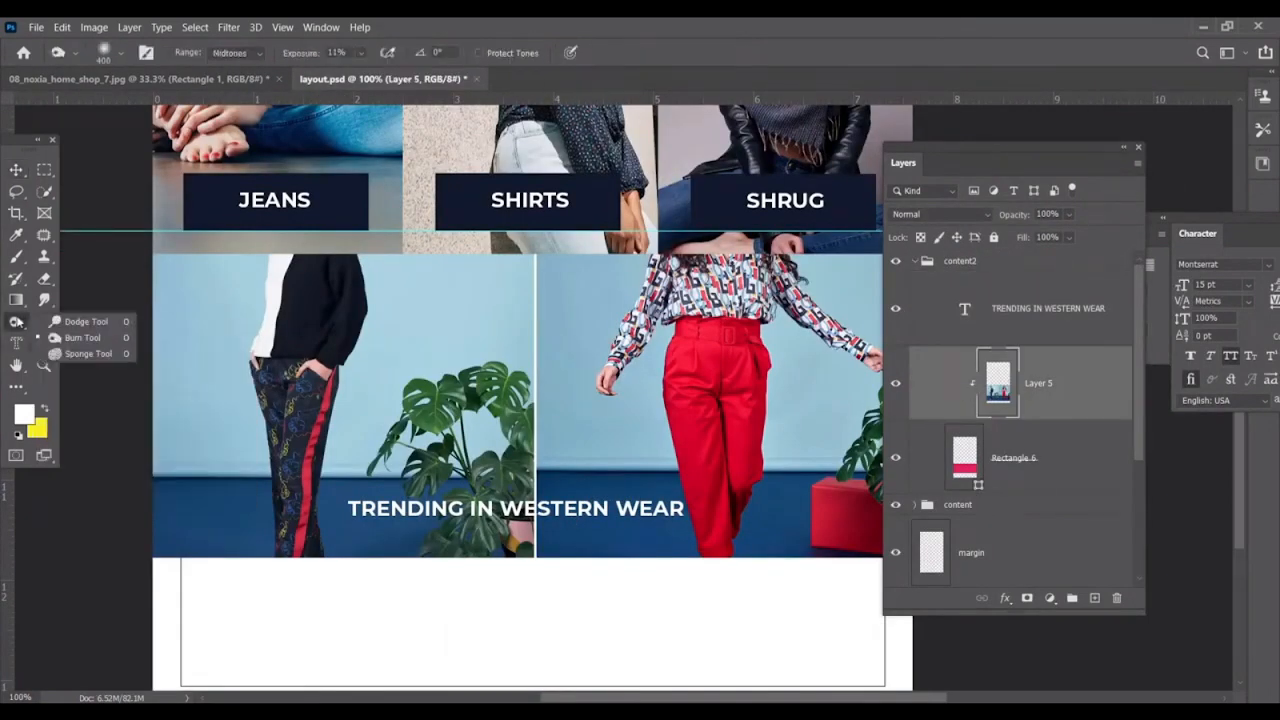
left_click(75, 336)
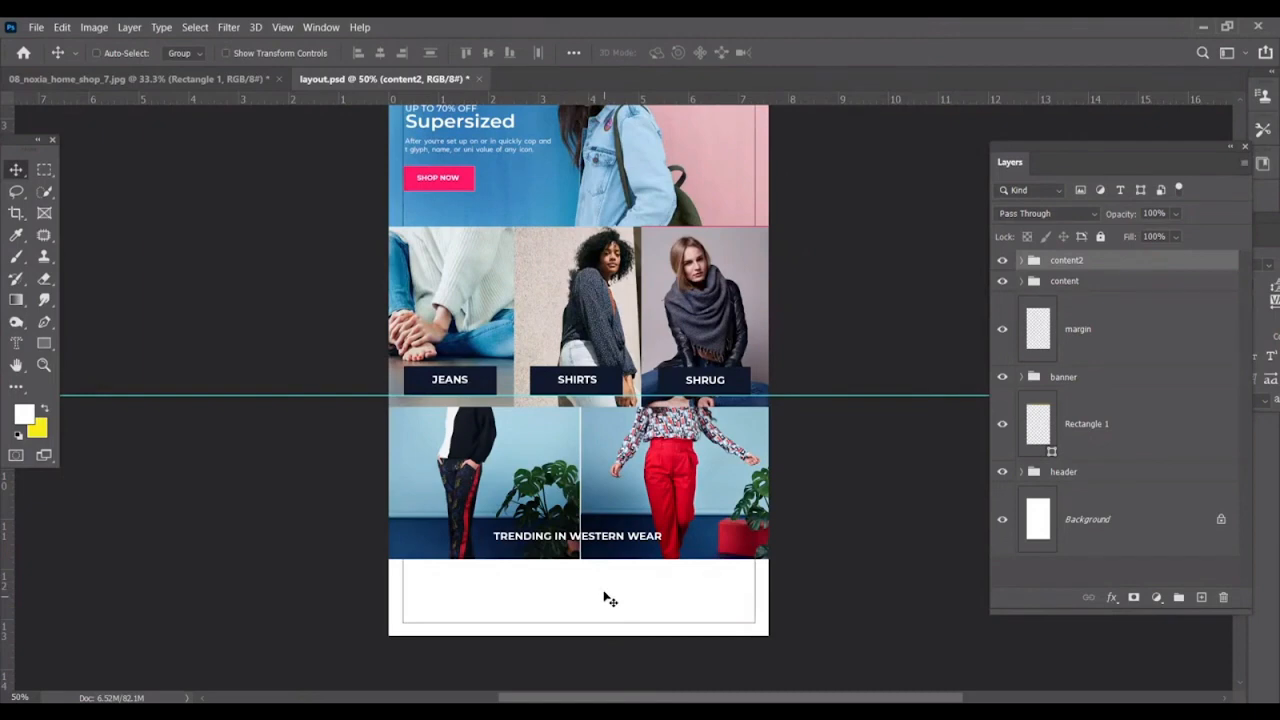
Extend the layout's canvas downward to a height of 20 inches, anchored at the top centre.
left_click(94, 27)
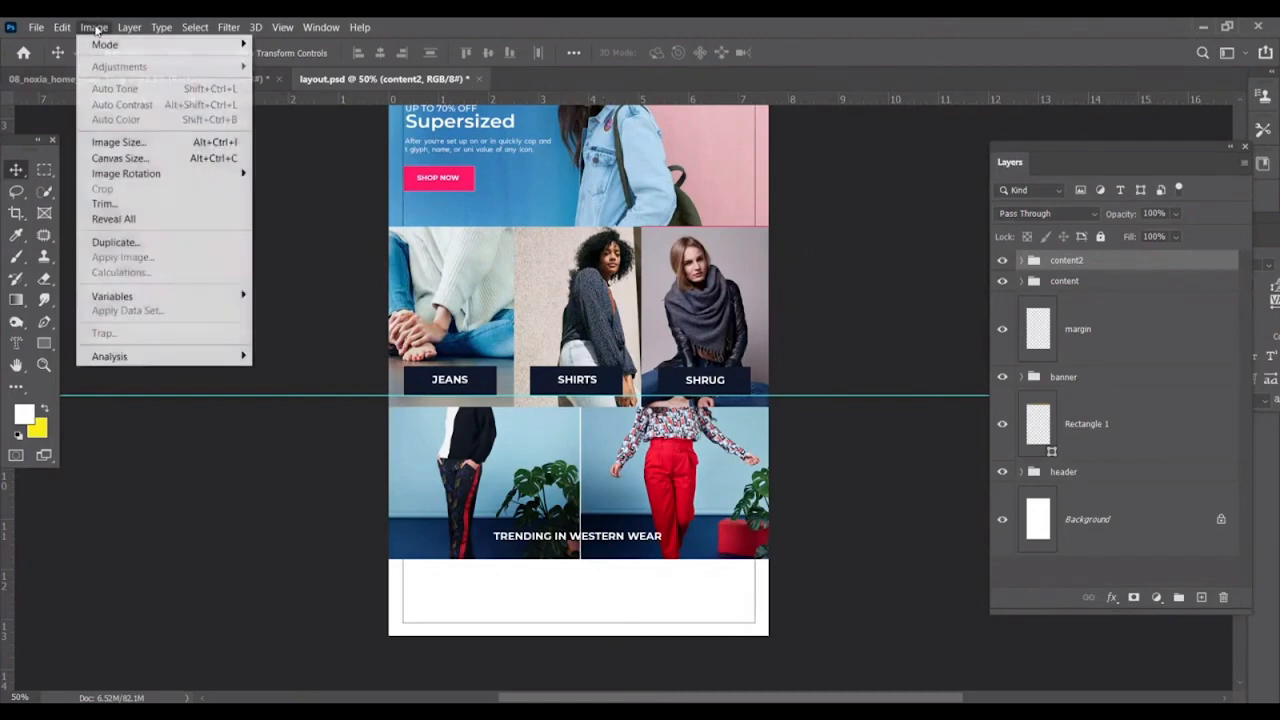
left_click(107, 159)
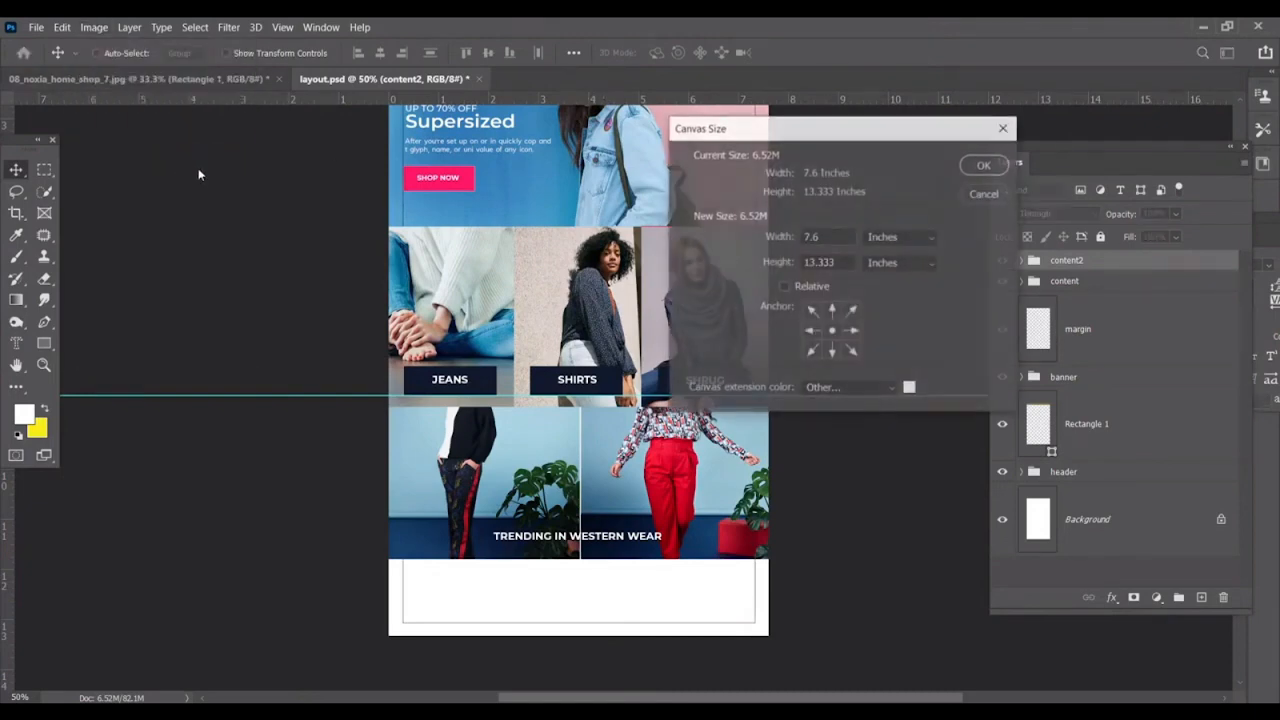
left_click(831, 312)
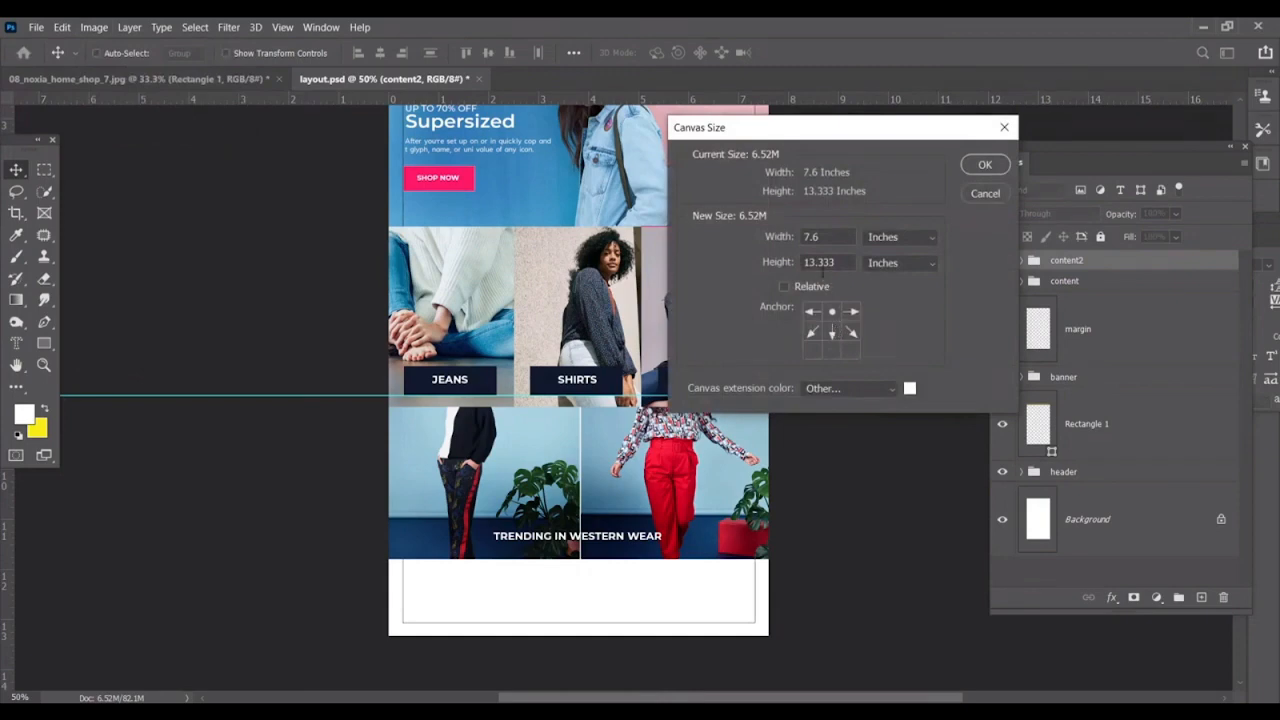
left_click(912, 265)
left_click(906, 295)
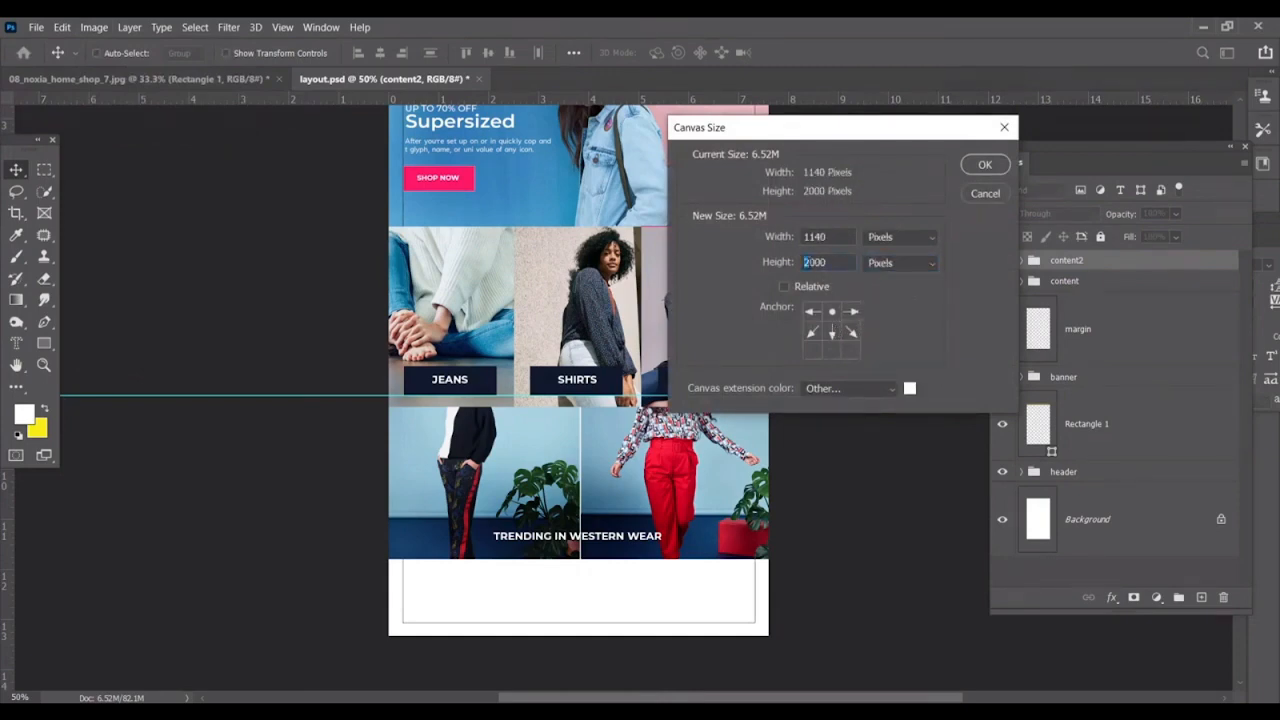
left_click(984, 166)
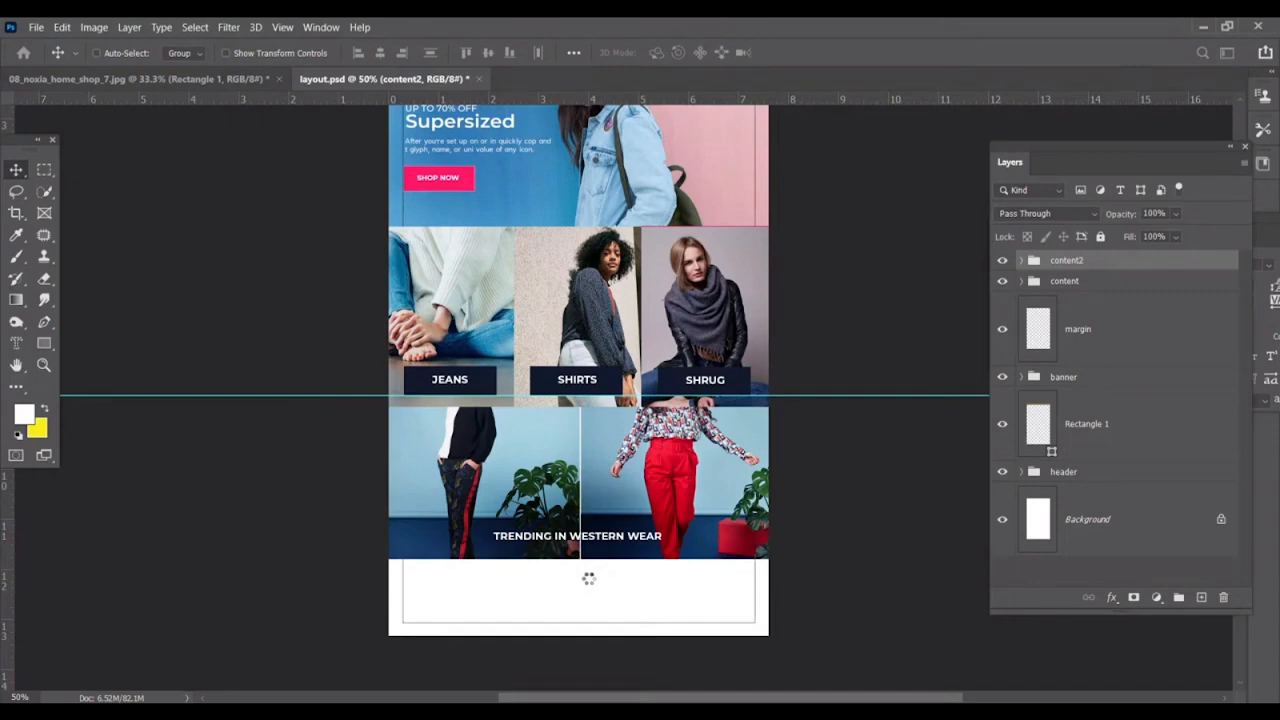
left_click(93, 28)
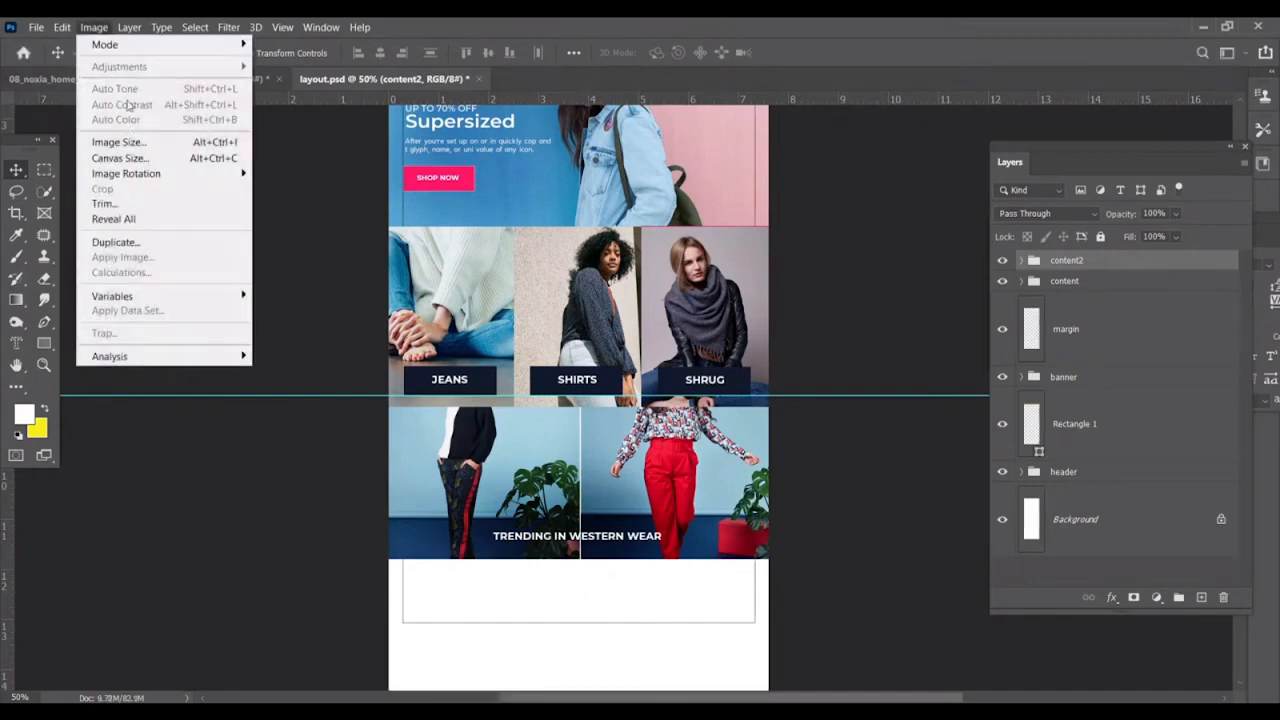
left_click(115, 152)
left_click(831, 311)
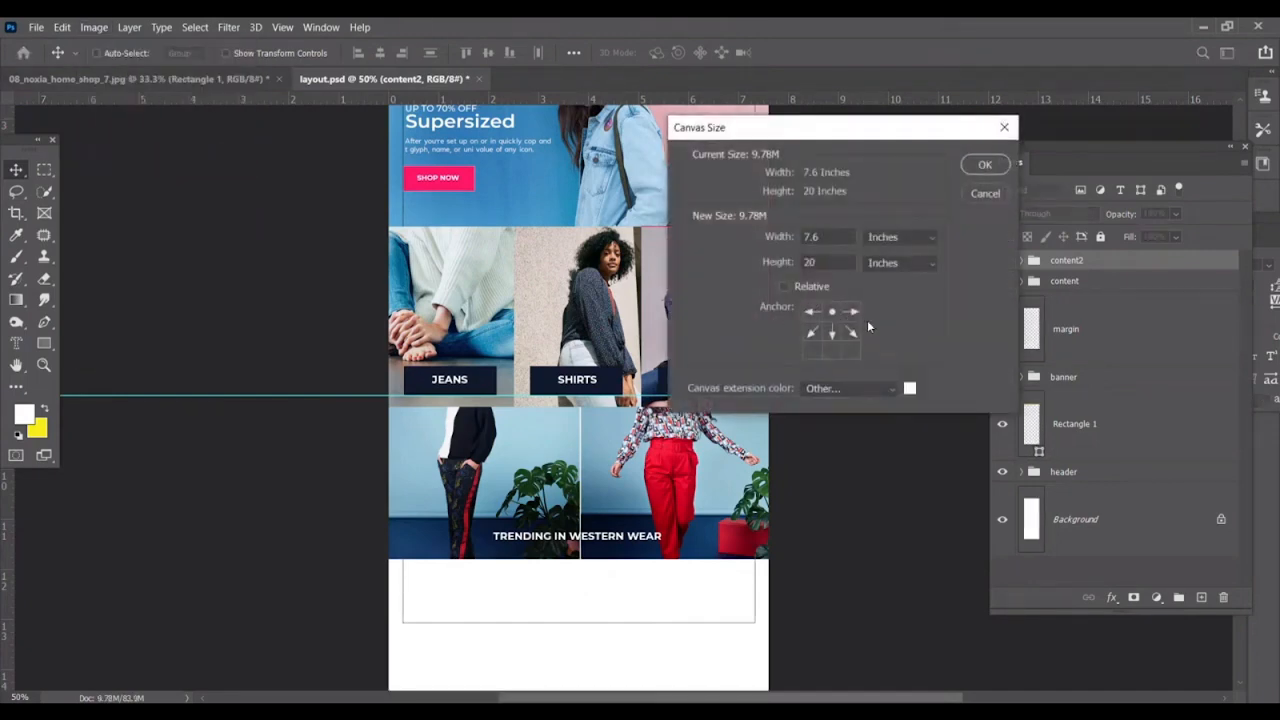
left_click(978, 194)
Following the Noxia reference, draw two adjoining pink rectangles below the western wear banner, about 414 × 504 px and 732 × 504 px.
key("ctrl+minus")
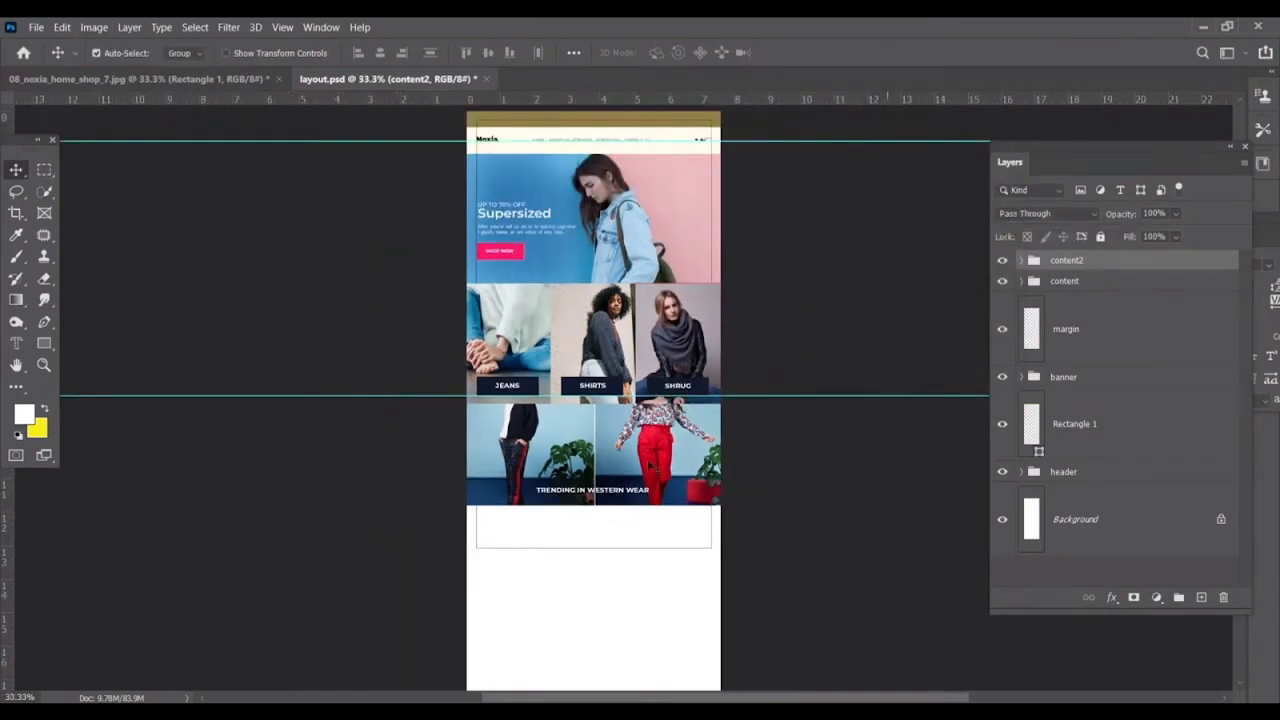
key("ctrl+plus")
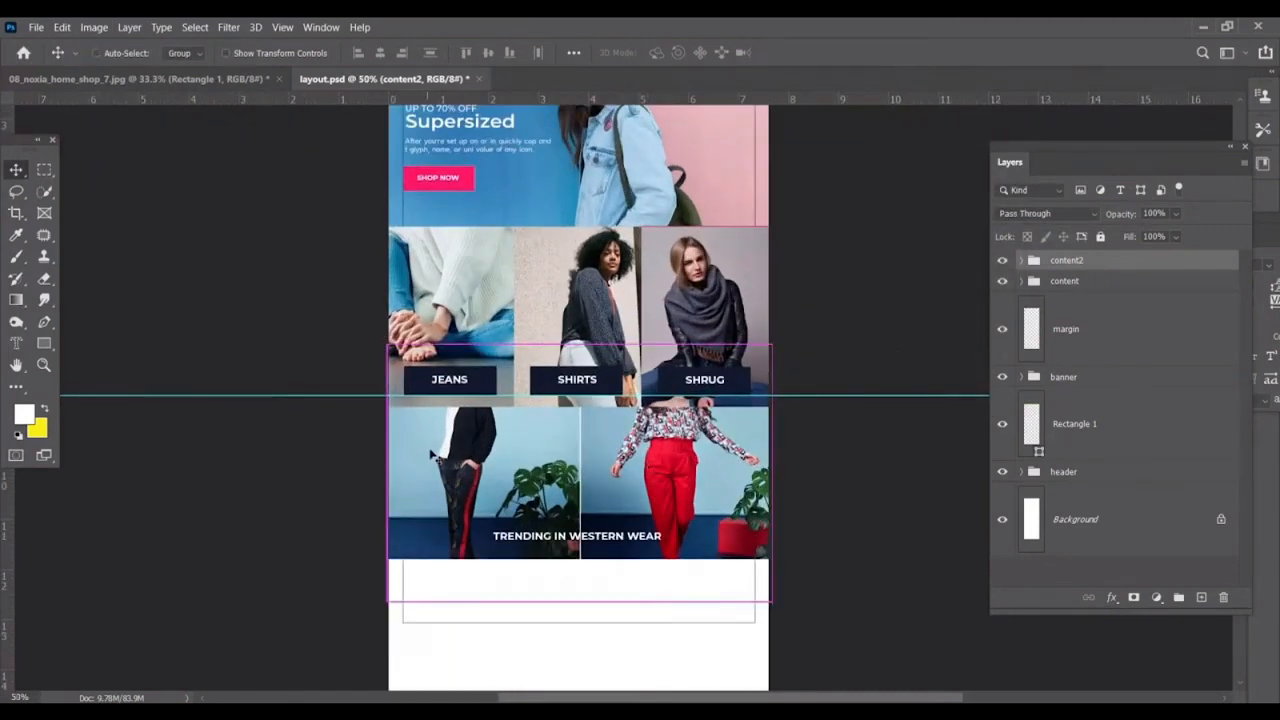
scroll(436, 456, "down", 3)
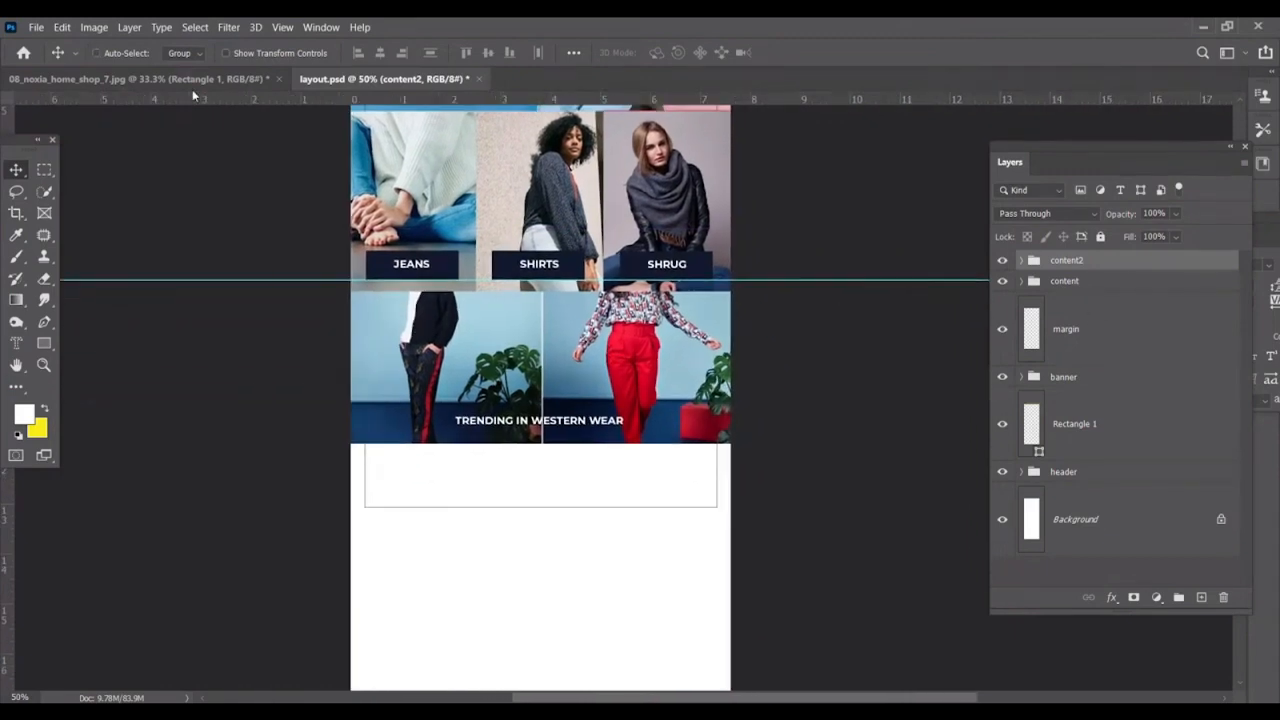
left_click(191, 80)
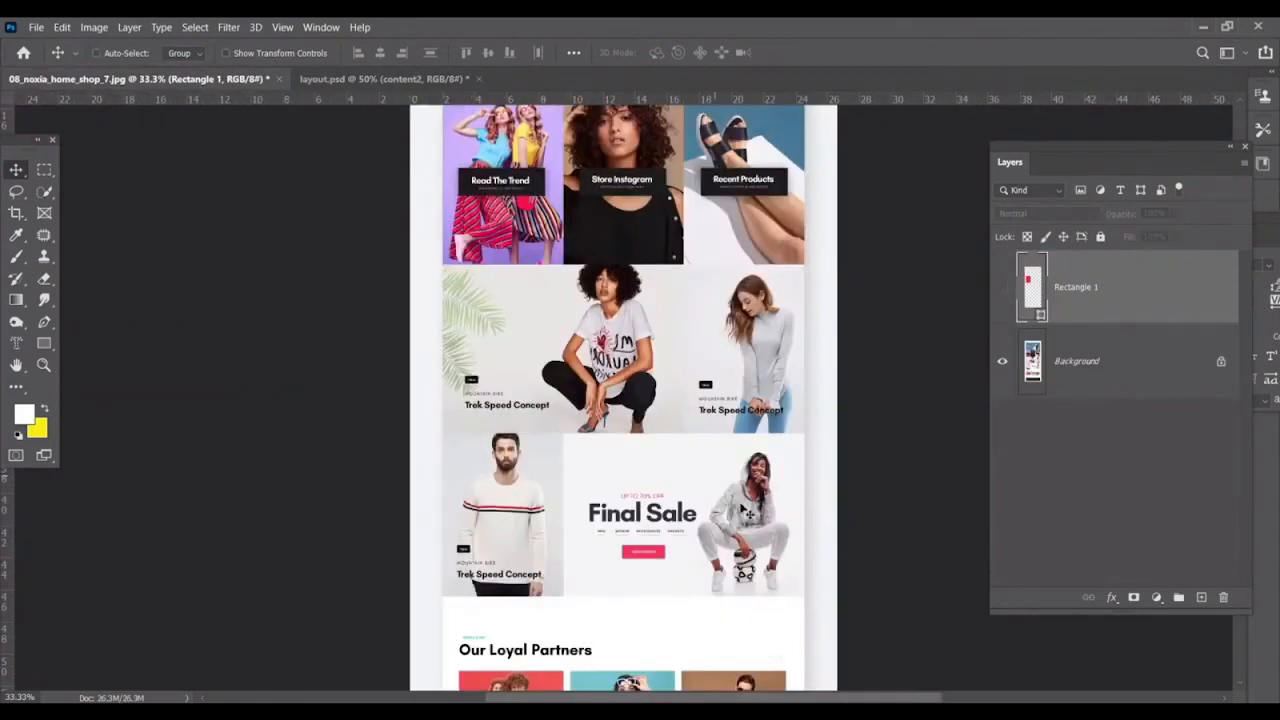
left_click(354, 80)
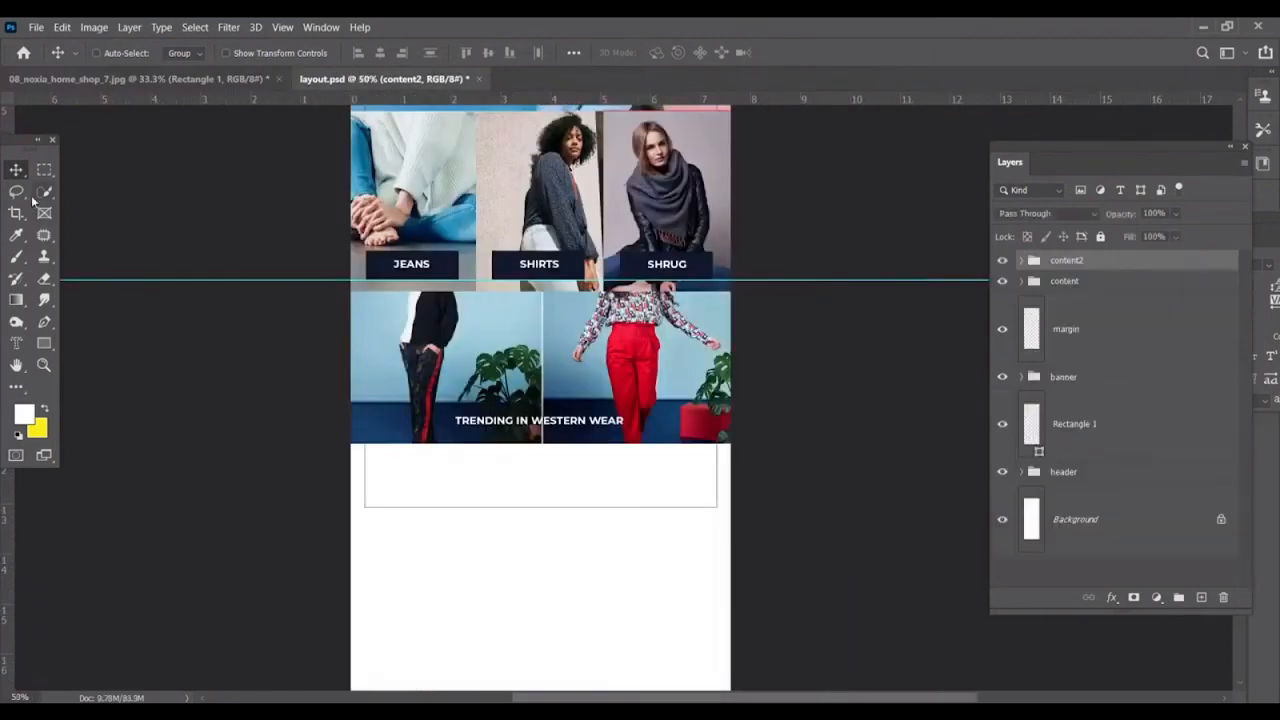
left_click(44, 343)
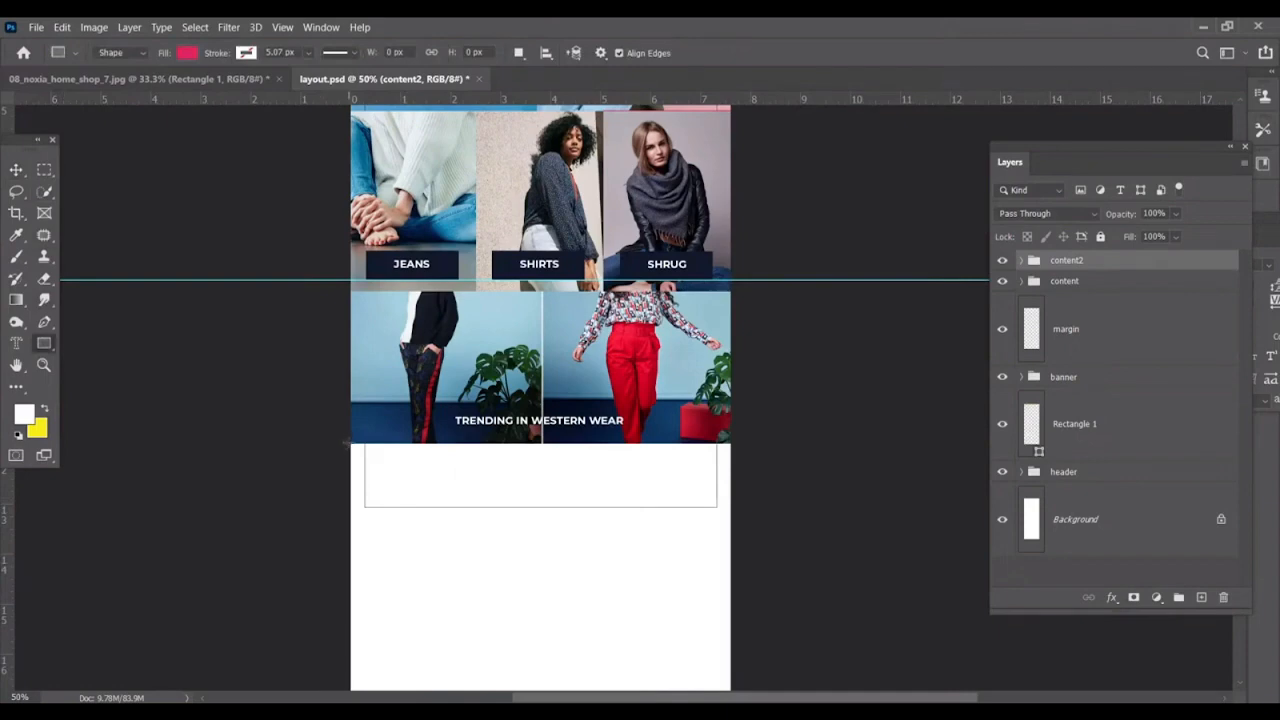
left_click_drag(350, 444, 487, 611)
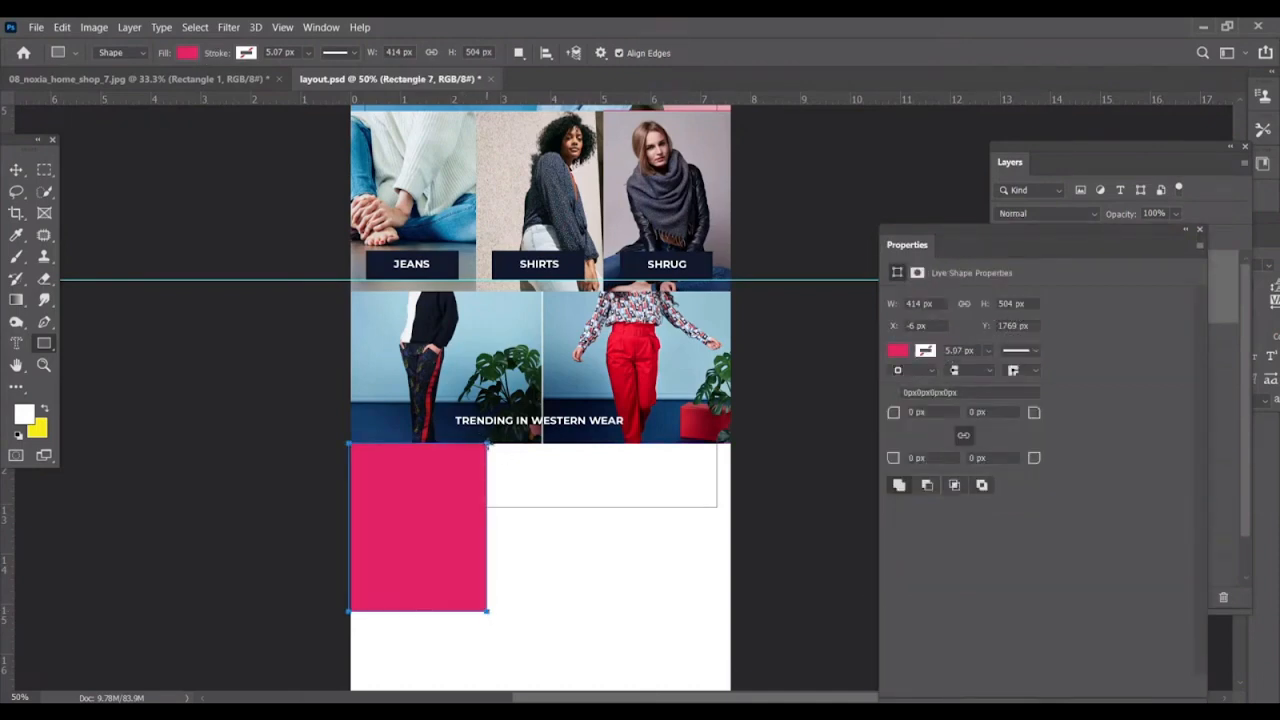
left_click_drag(716, 507, 729, 612)
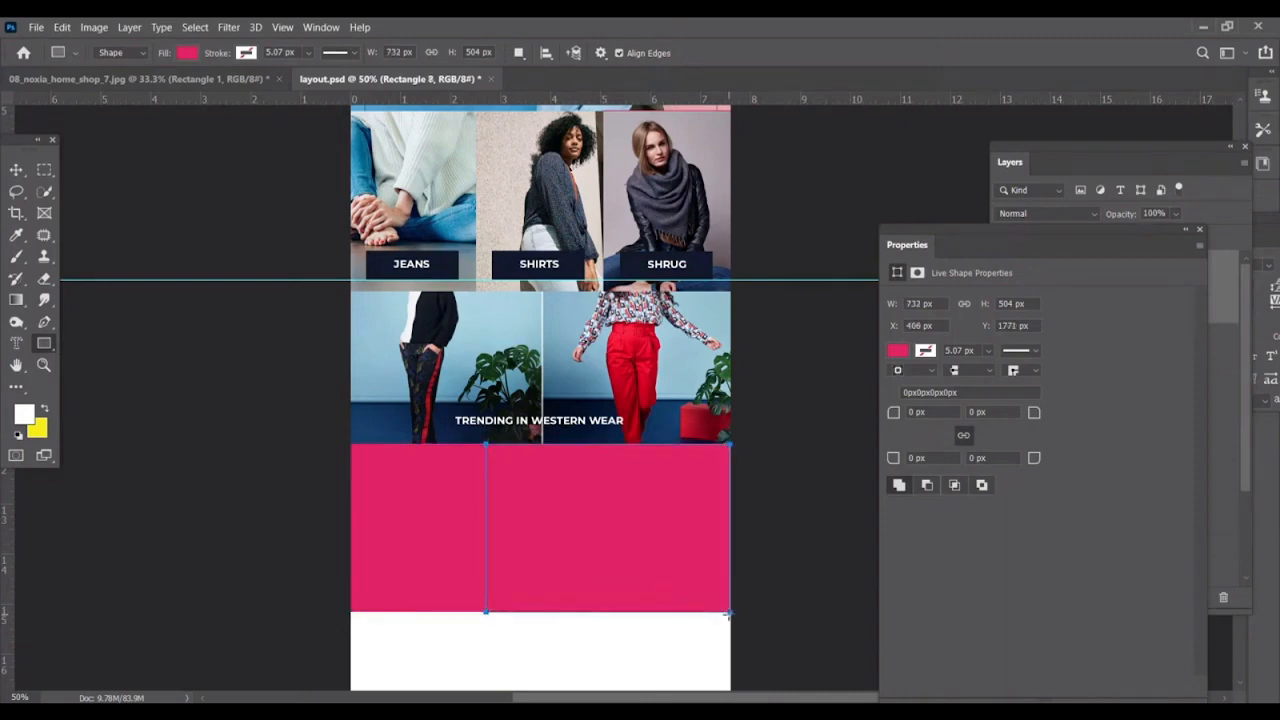
Switch to the Move tool and bring up the file selection for opening the next photo.
left_click(16, 172)
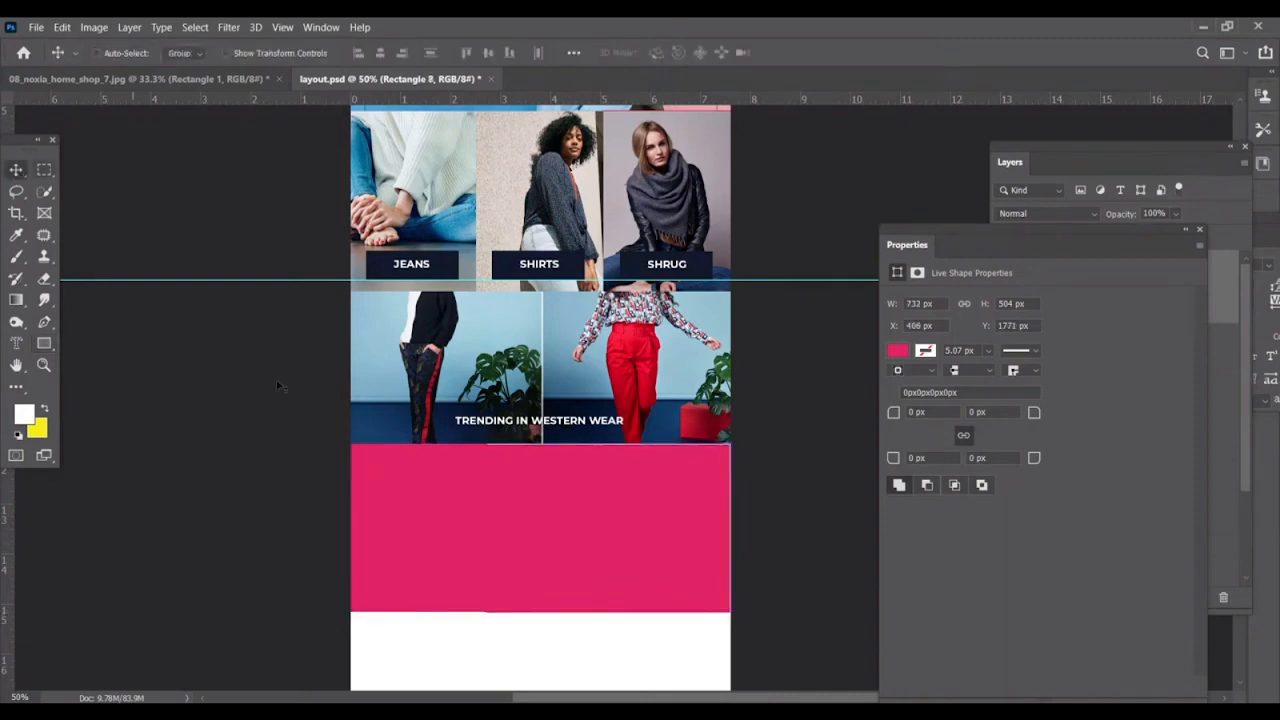
left_click(50, 27)
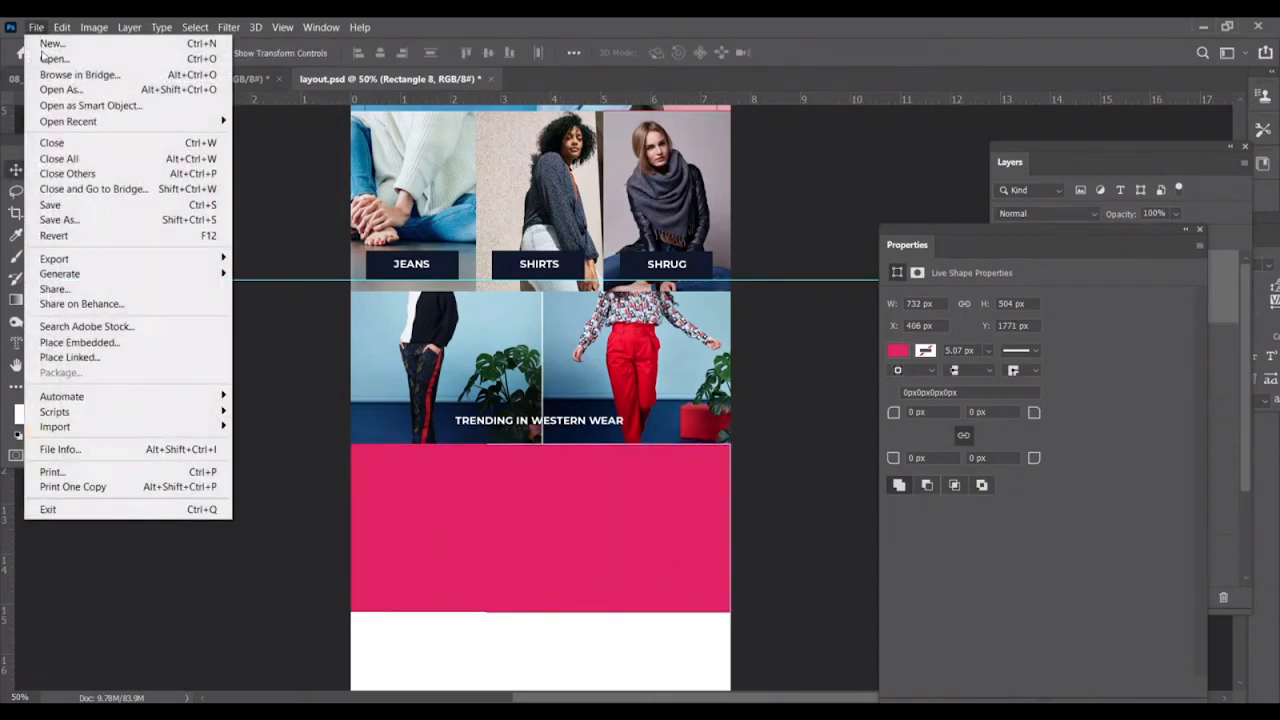
left_click(60, 58)
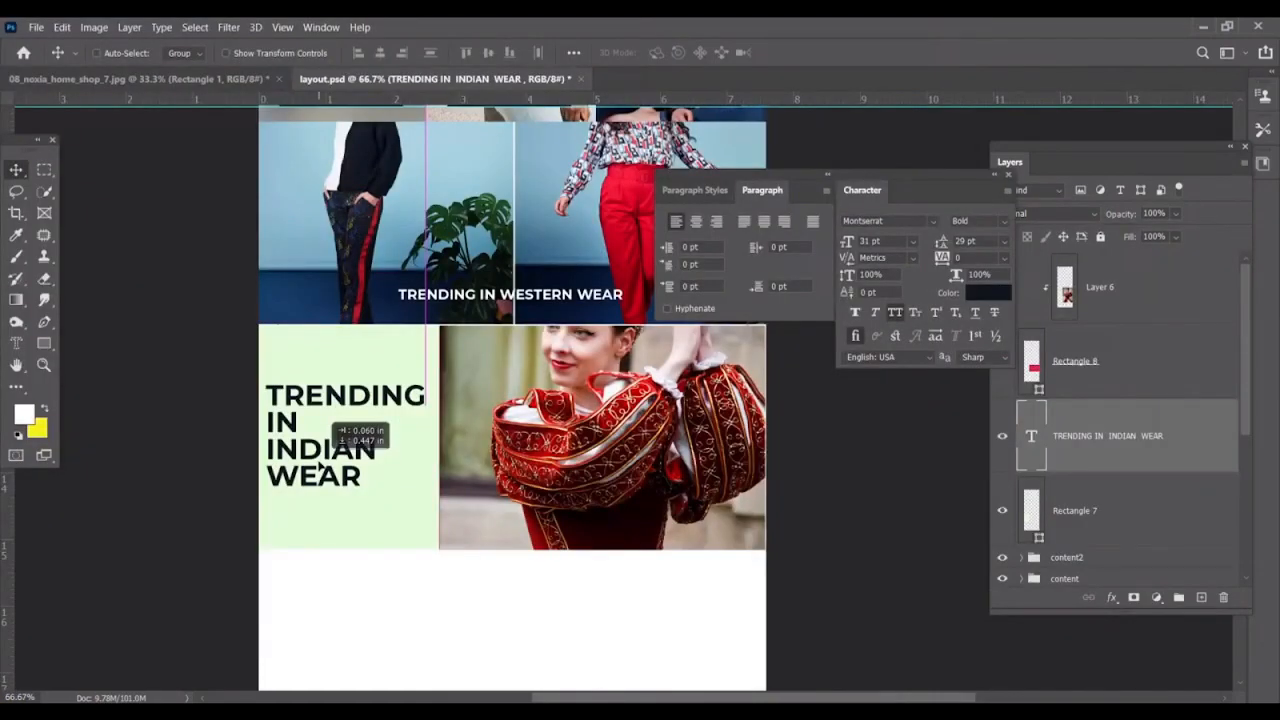
Reposition the TRENDING IN INDIAN WEAR heading inside the pale green block and switch to the Noxia reference design.
left_click_drag(319, 462, 326, 456)
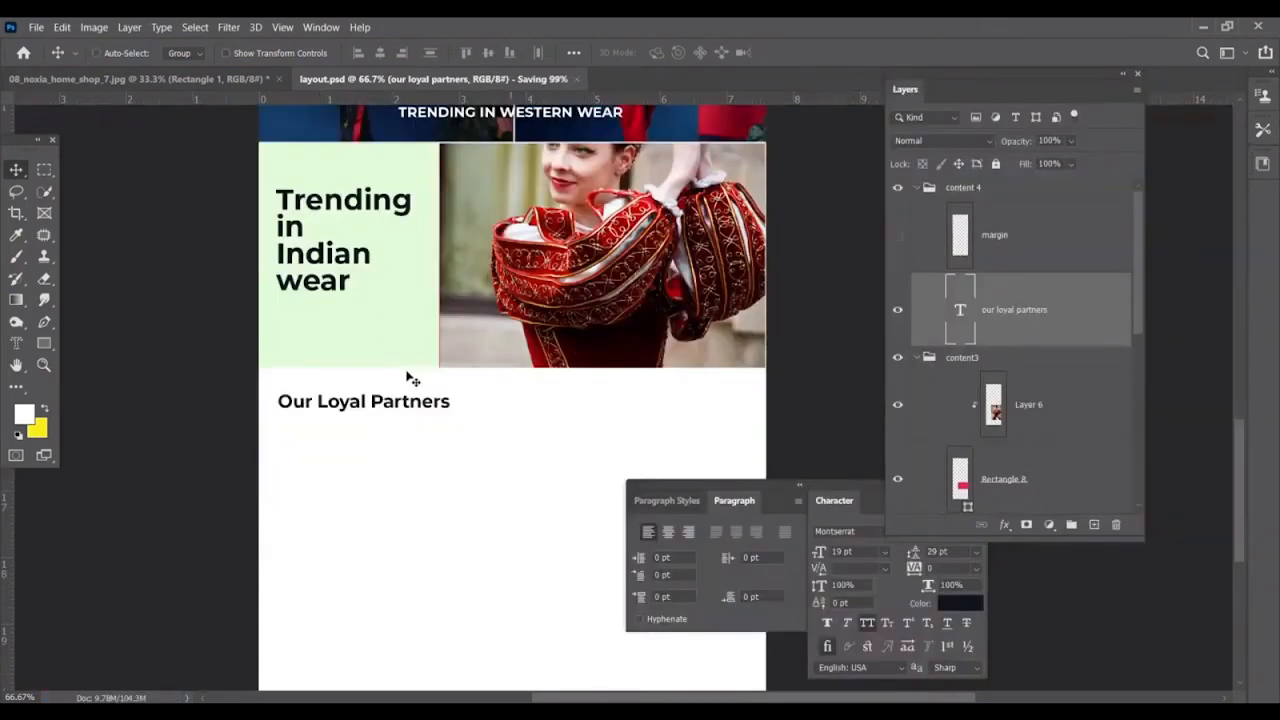
left_click(213, 77)
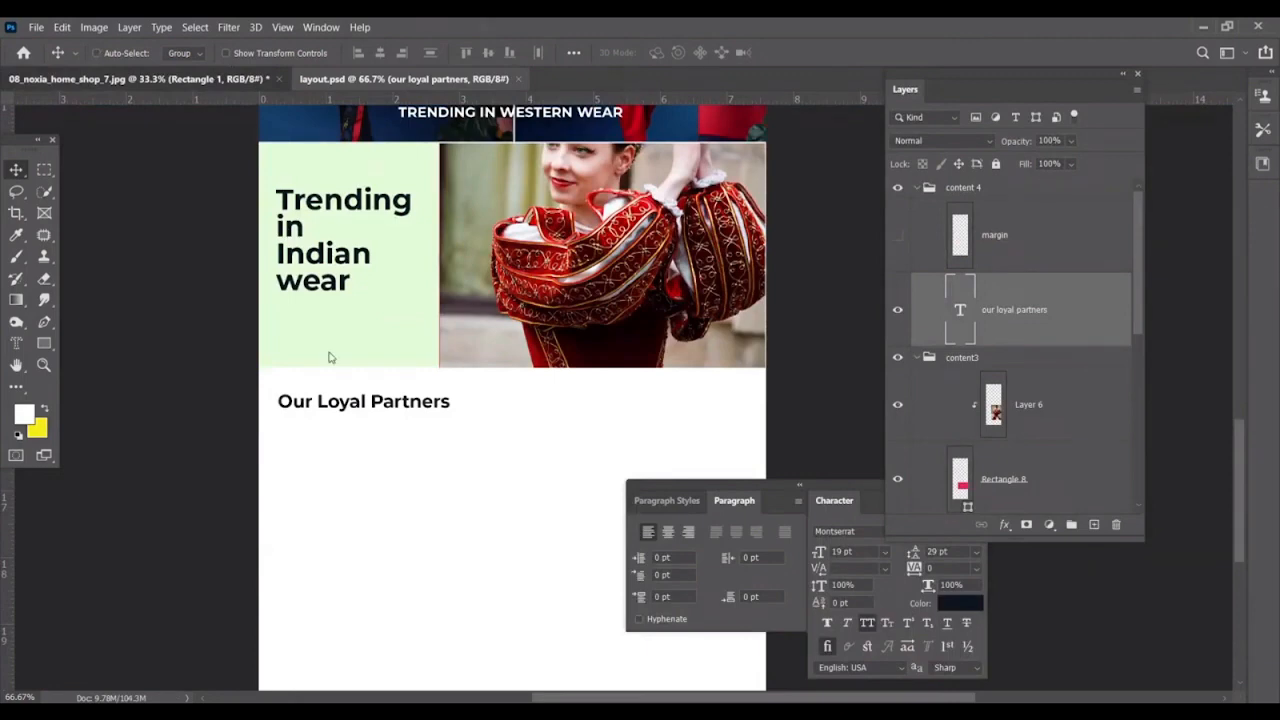
Copy the product title Women Red Solid Bardot Top from the Myntra page in the browser and paste it above Our Loyal Partners in layout.psd.
left_click_drag(715, 497, 871, 522)
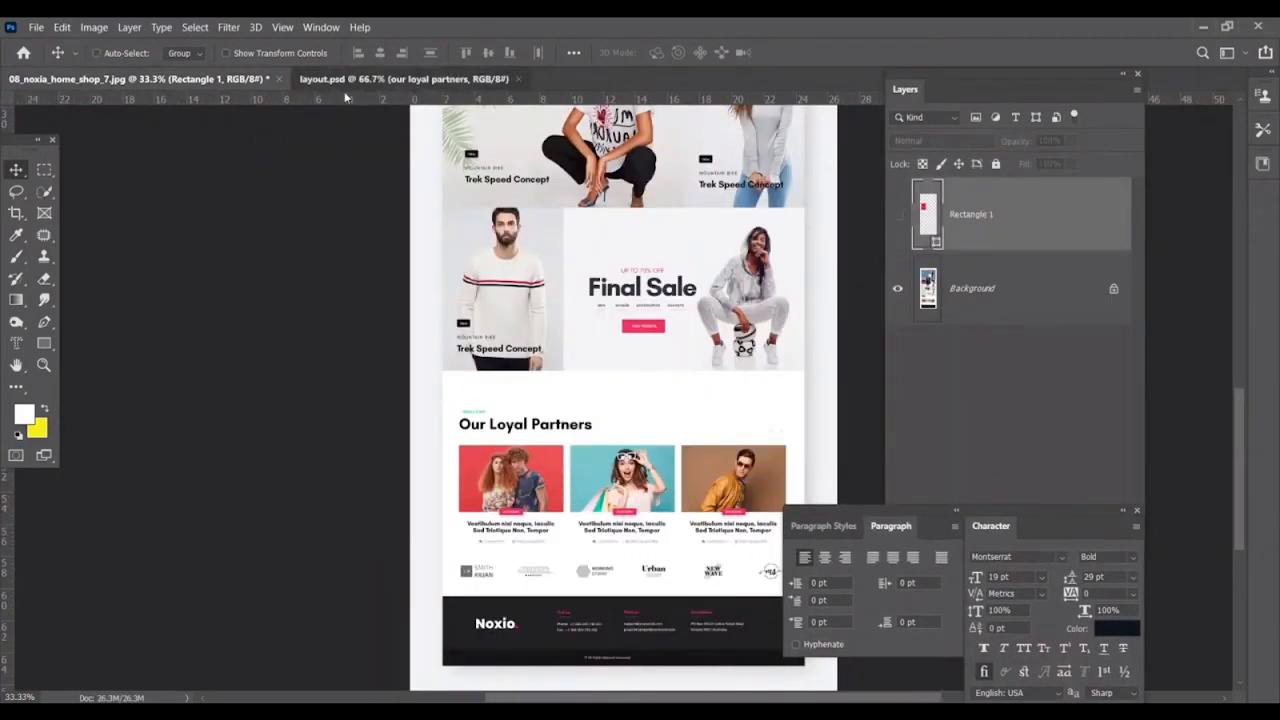
left_click(400, 78)
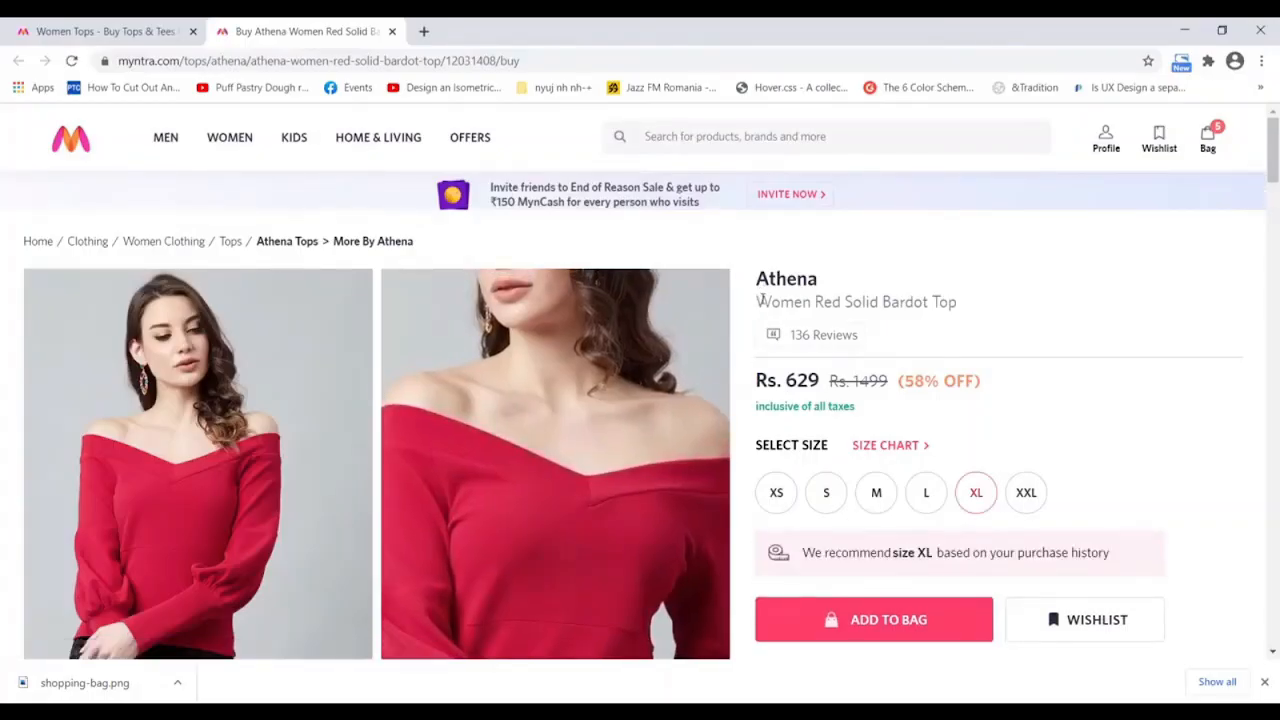
left_click_drag(759, 302, 976, 306)
key("ctrl+c")
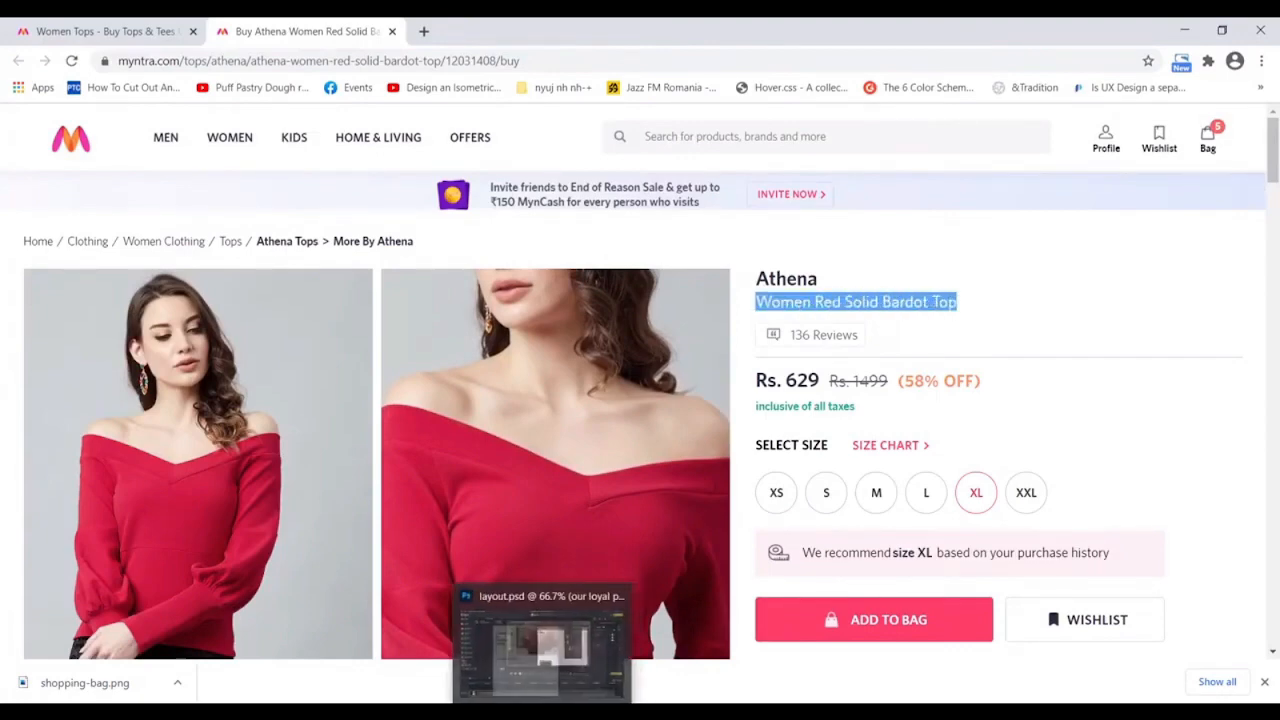
left_click(543, 710)
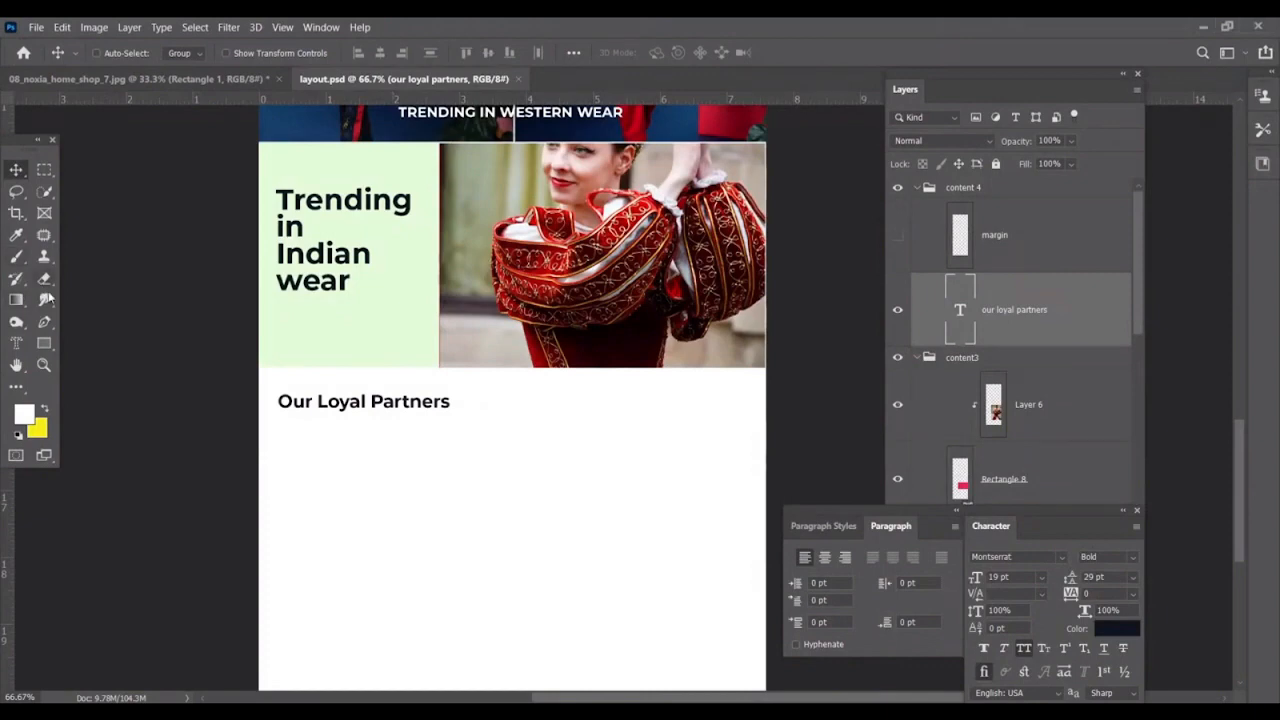
key("ctrl+v")
Add a new group inside content 4 and compare the layout with the partners section of the Noxia reference.
left_click(1071, 524)
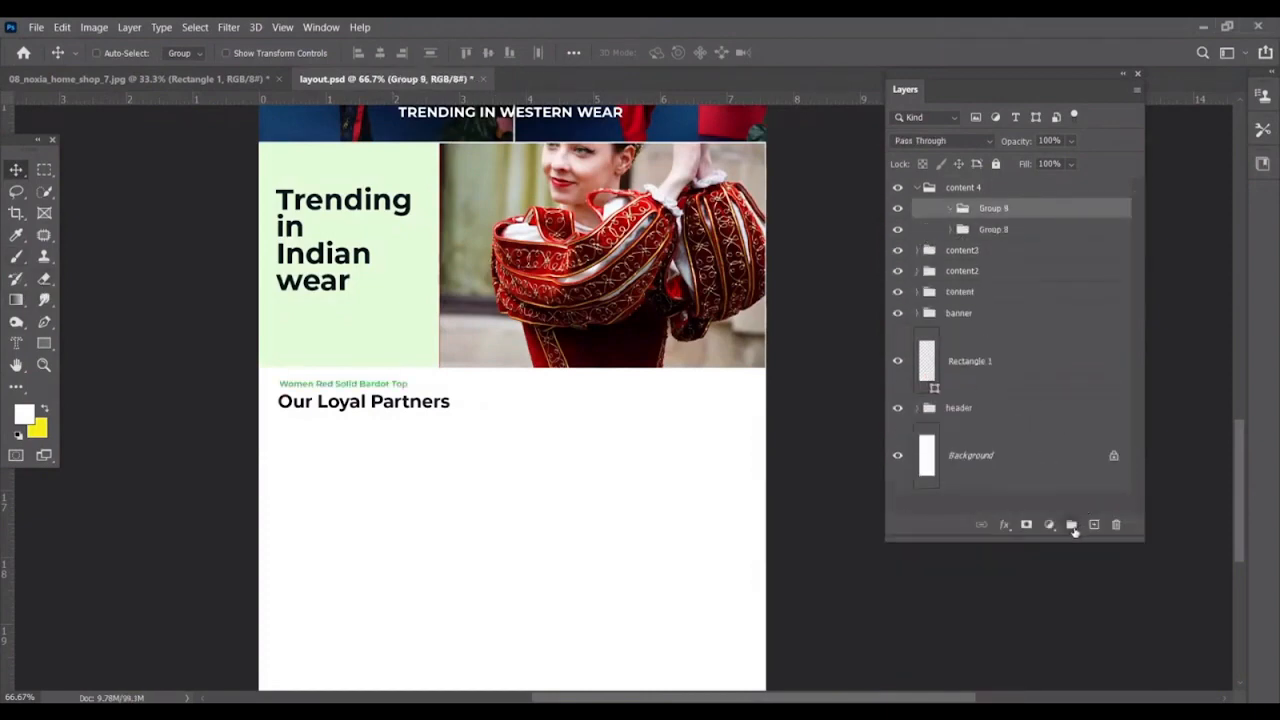
left_click(44, 169)
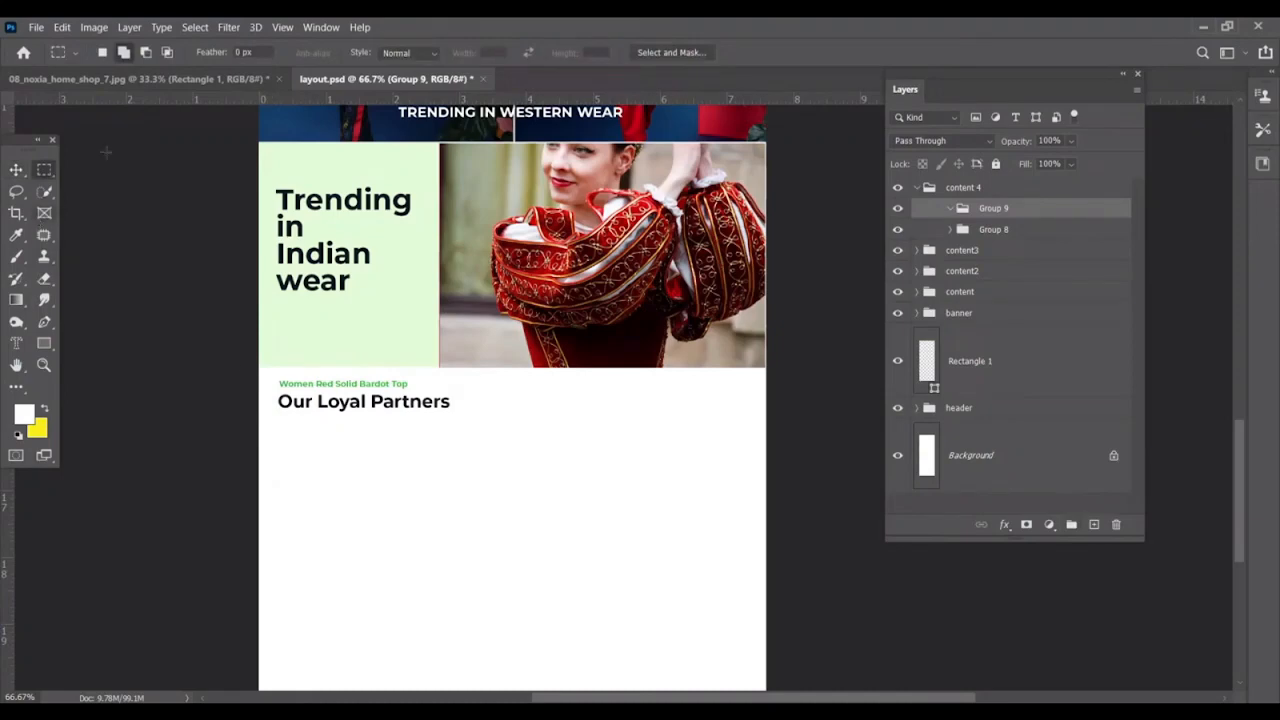
left_click(125, 81)
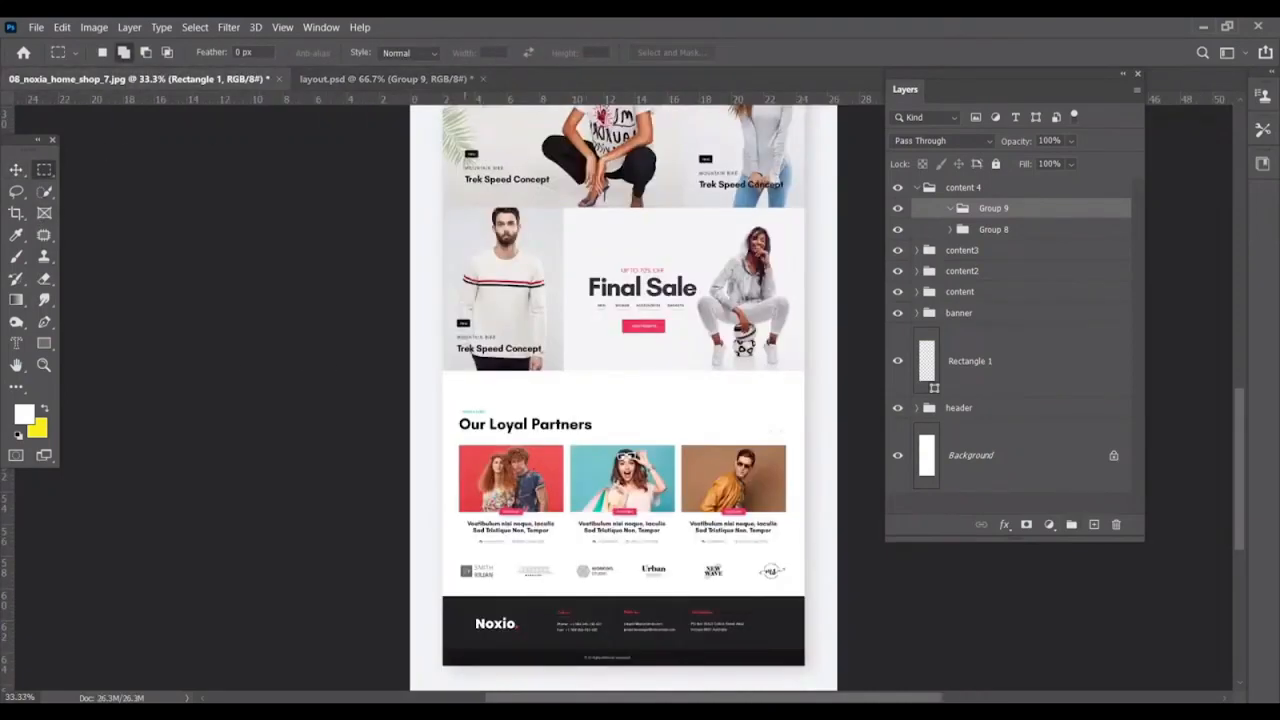
left_click(375, 79)
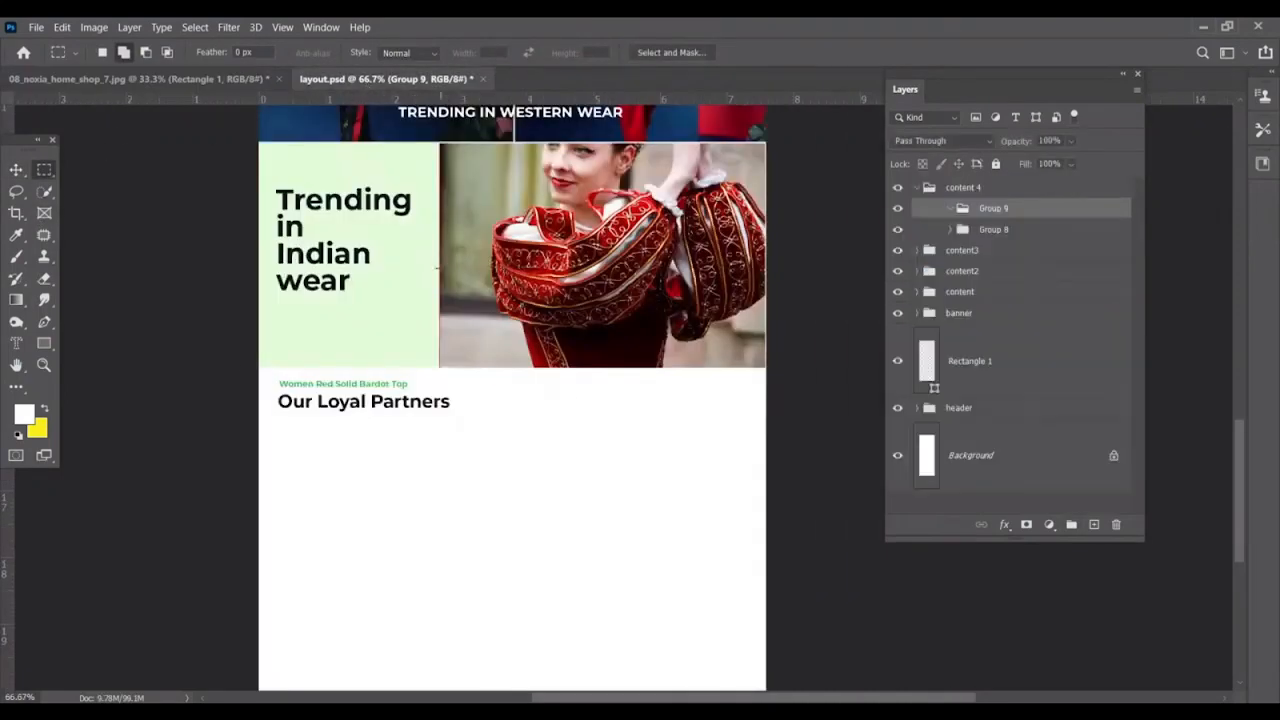
Duplicate the JEANS, SHIRTS and SHRUG tile group as content 5 and place it below the Our Loyal Partners heading.
scroll(440, 265, "up", 5)
scroll(441, 268, "up", 6)
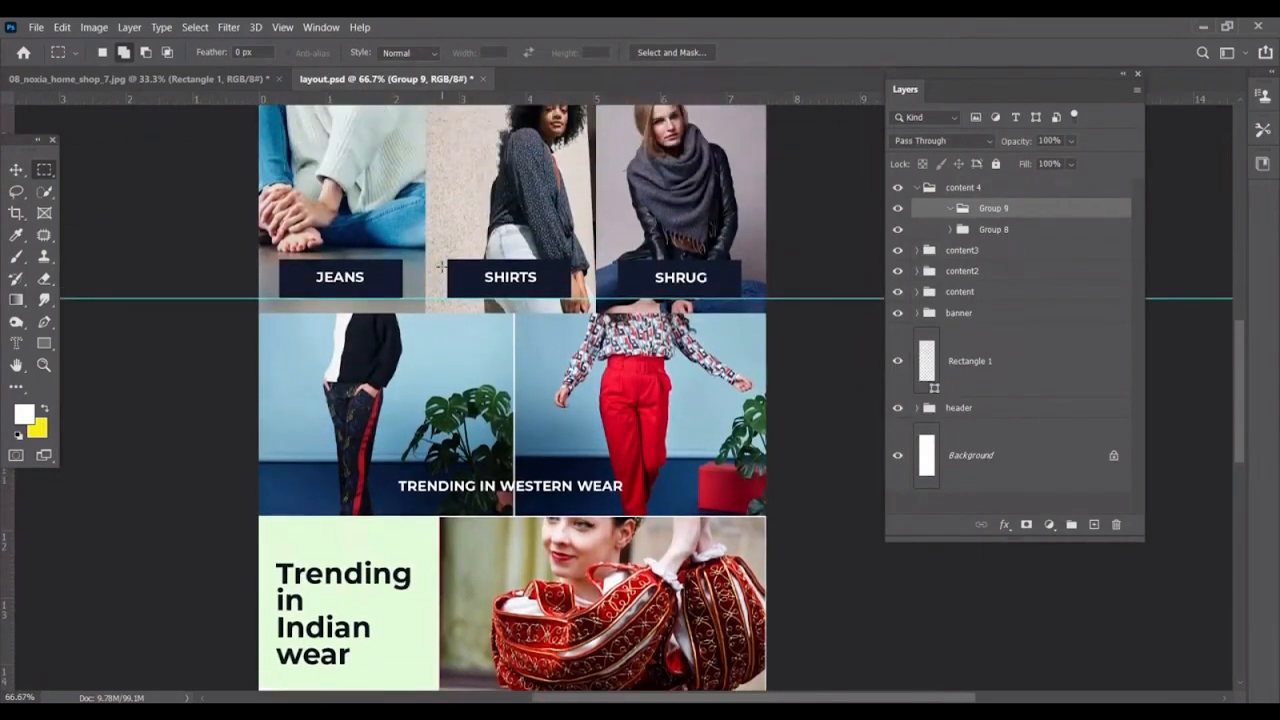
left_click(15, 174)
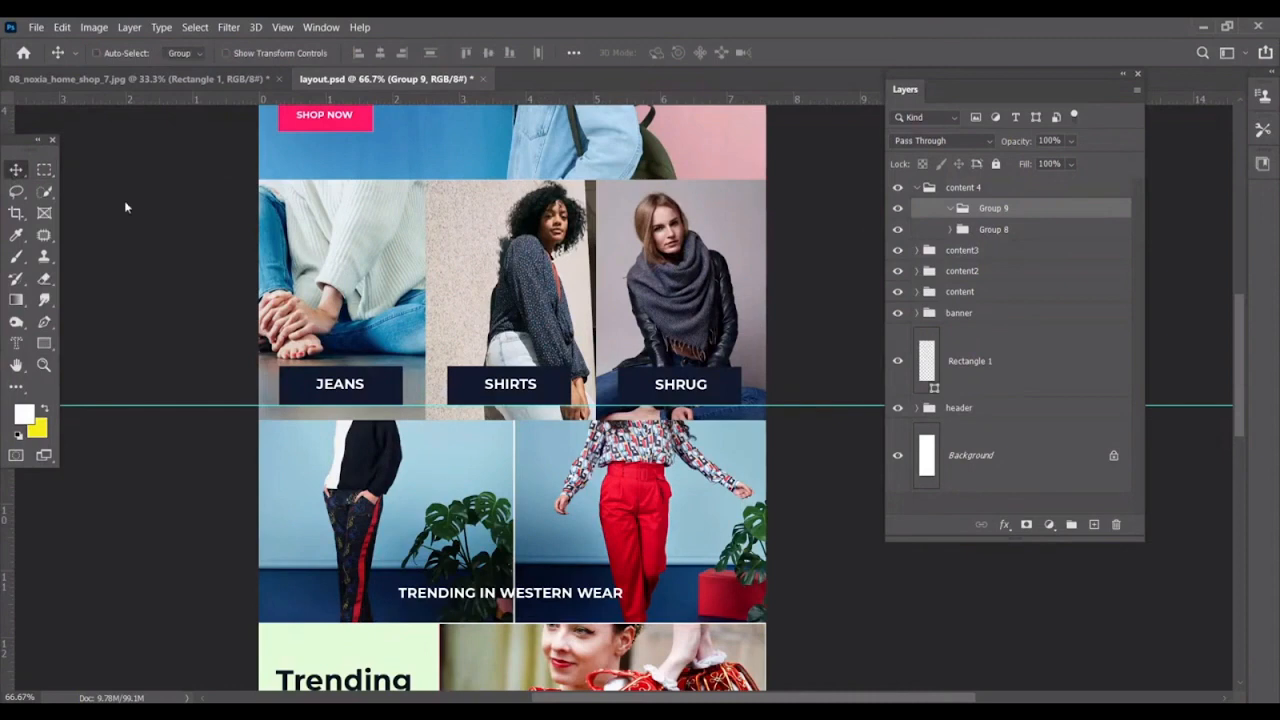
right_click(295, 237)
left_click(333, 251)
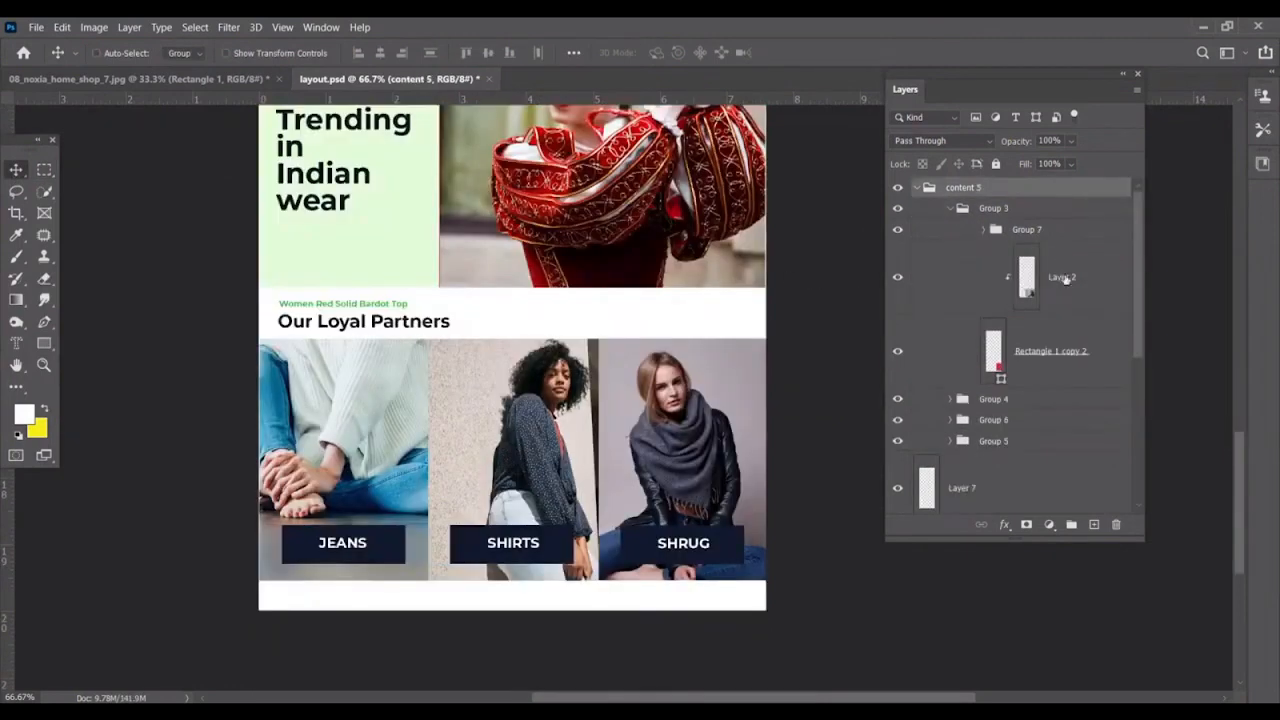
Shrink the duplicated SHRUG tile's rectangle to 94.35% width and 53.09% height.
left_click_drag(1062, 295, 1018, 328)
left_click(1053, 353)
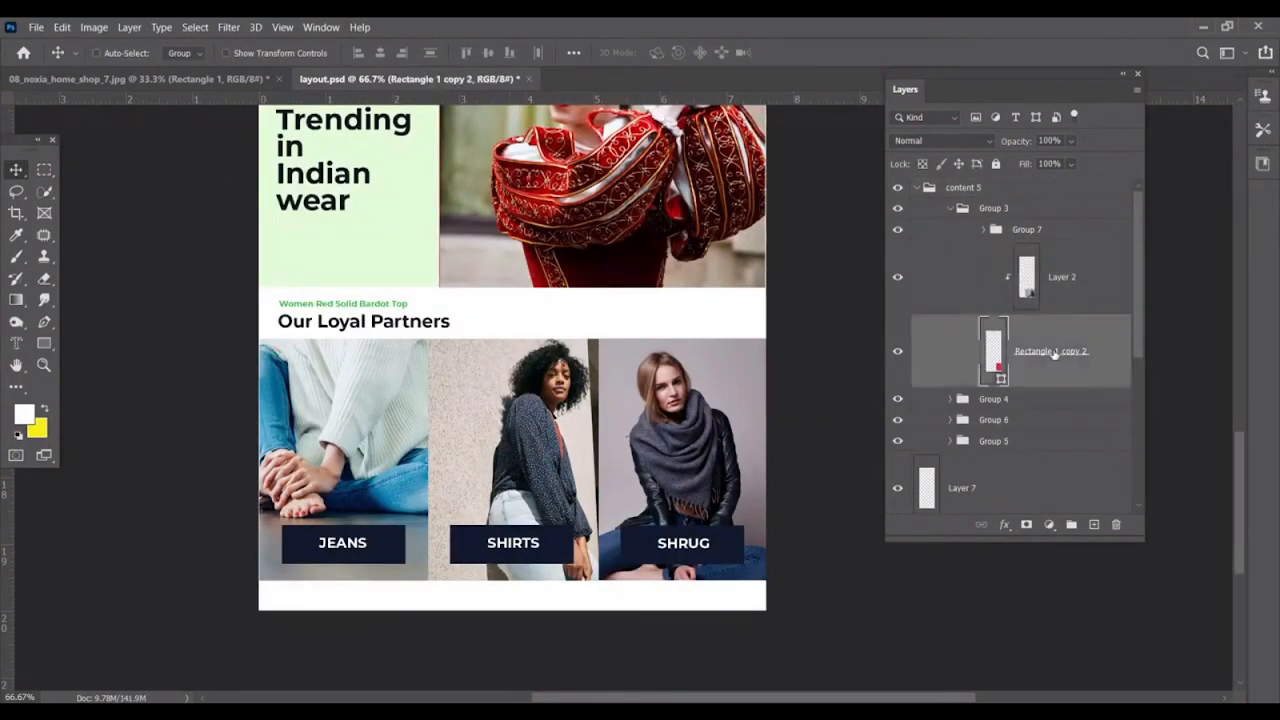
key("ctrl+t")
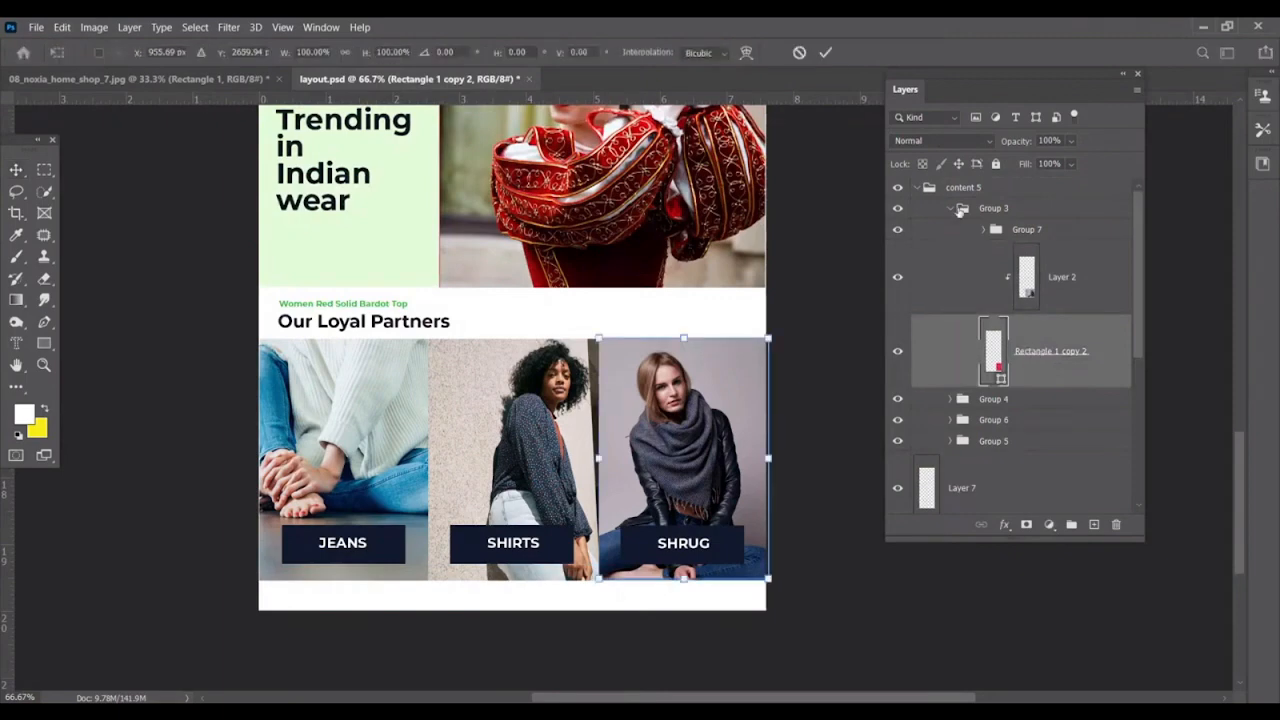
left_click_drag(684, 578, 684, 465)
left_click_drag(598, 403, 608, 400)
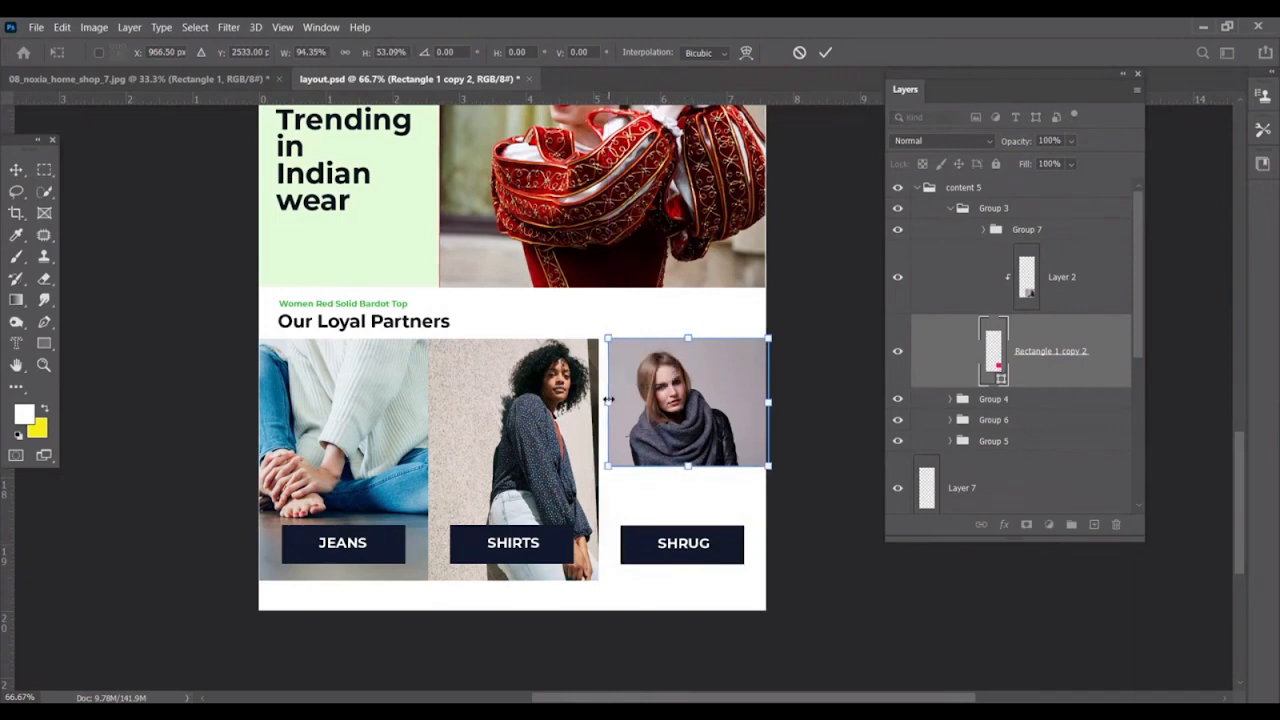
key("Return")
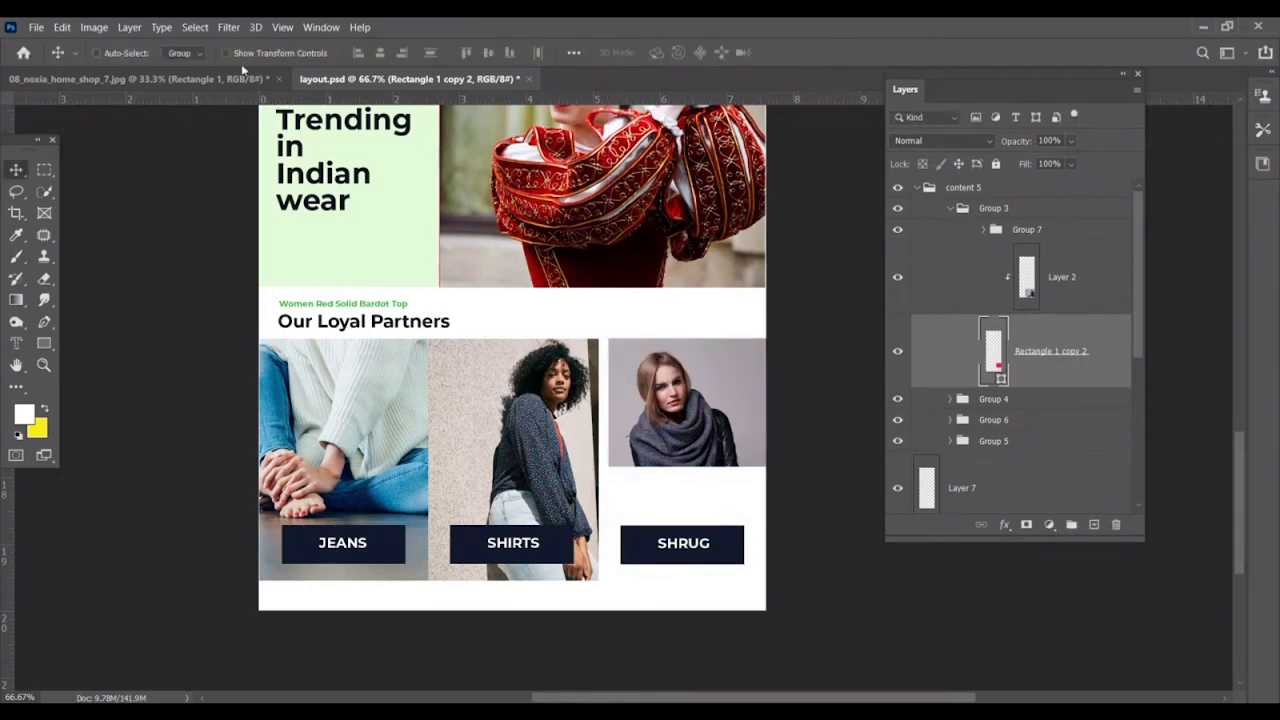
Delete the JEANS, SHIRTS and SHRUG caption groups from the content 5 tiles.
key("ctrl+1")
left_click(210, 565)
right_click(212, 565)
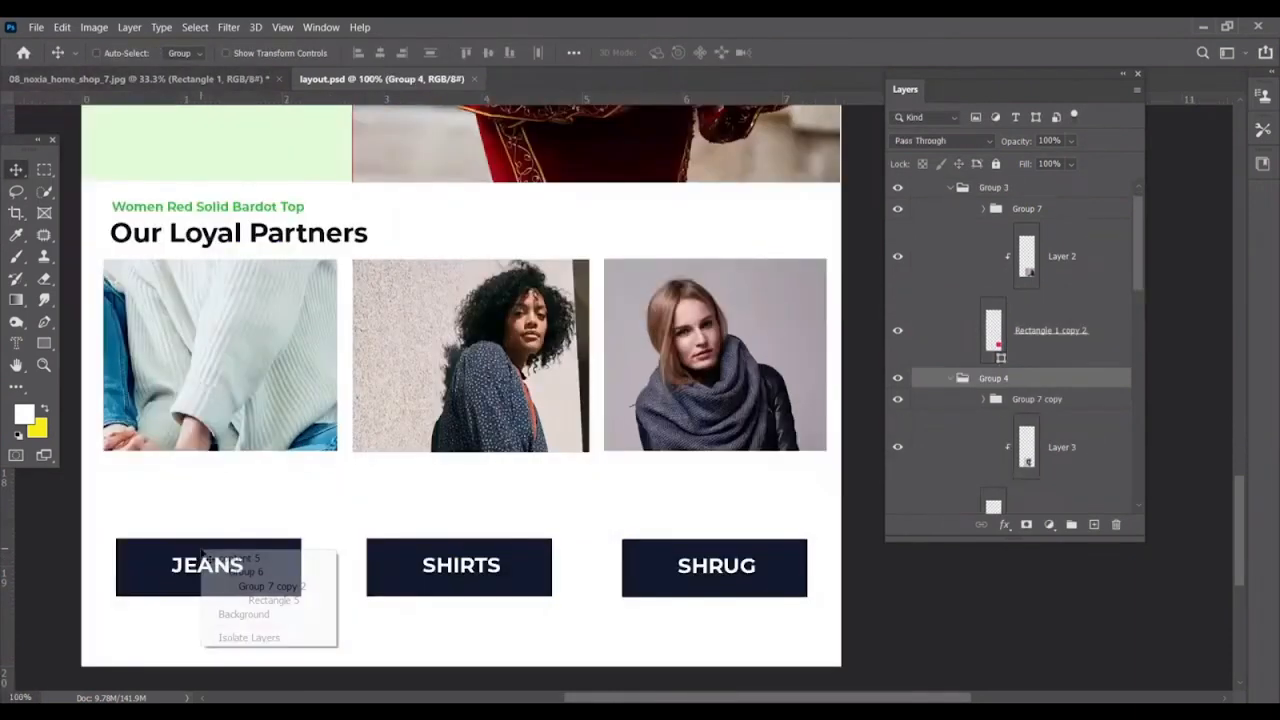
left_click(263, 587)
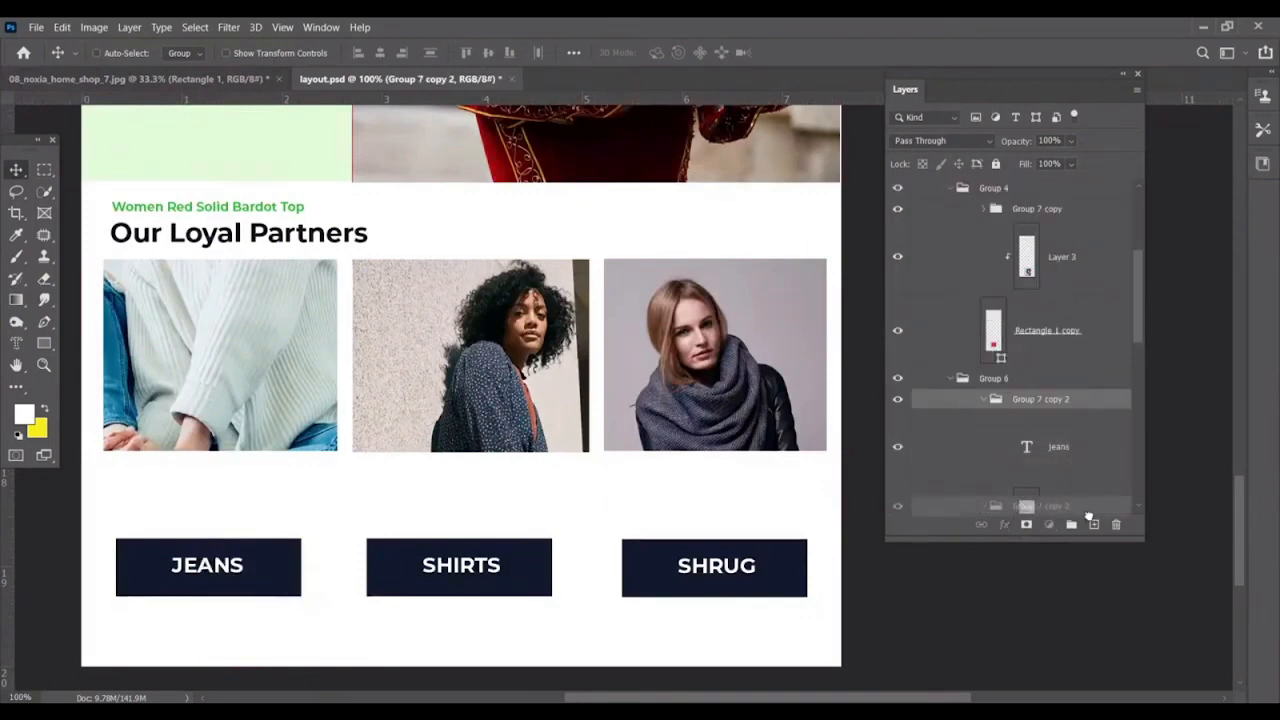
left_click_drag(1040, 399, 1116, 524)
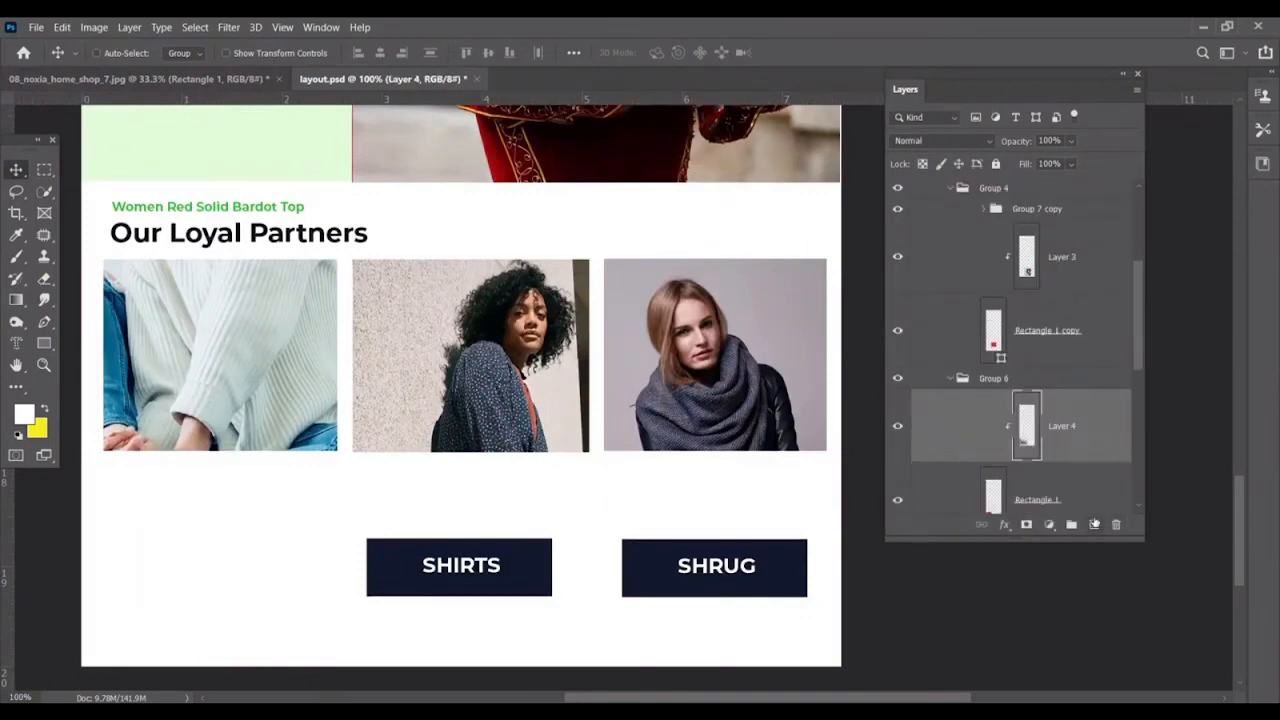
right_click(489, 567)
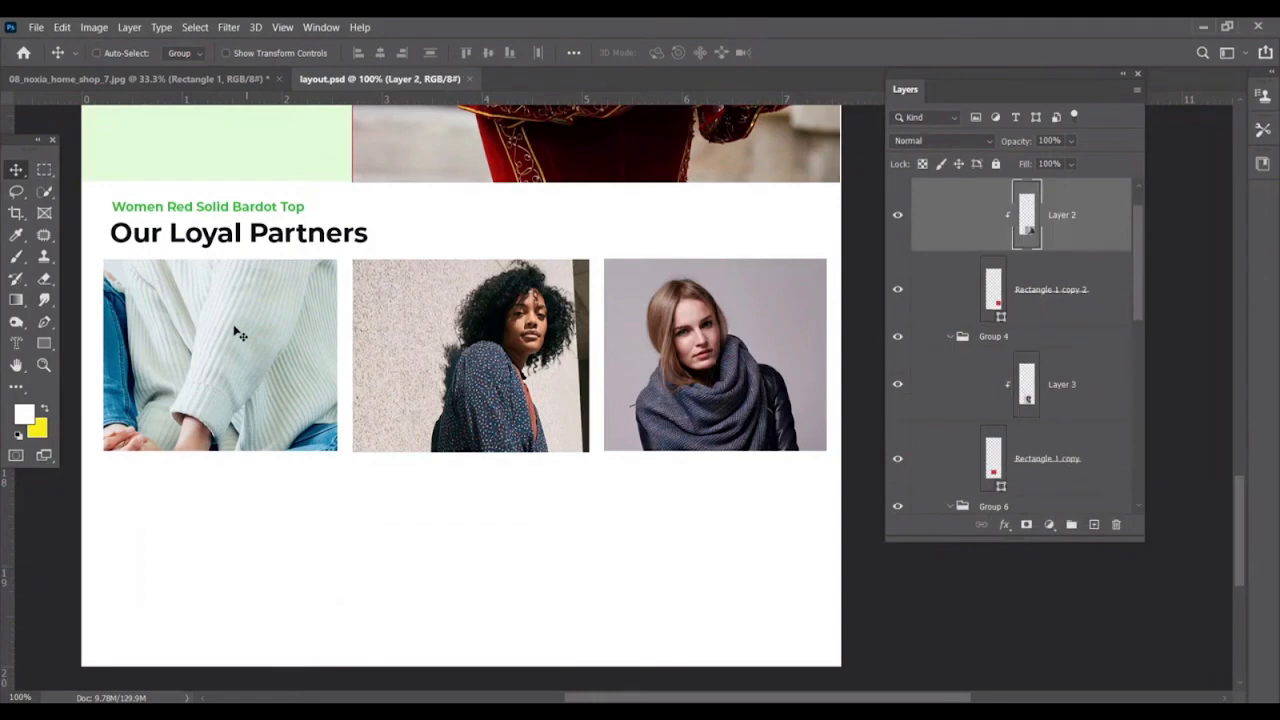
Add a centred three-line bold Lorem ipsum caption in Group 6, below the white sweater photo.
right_click(238, 332)
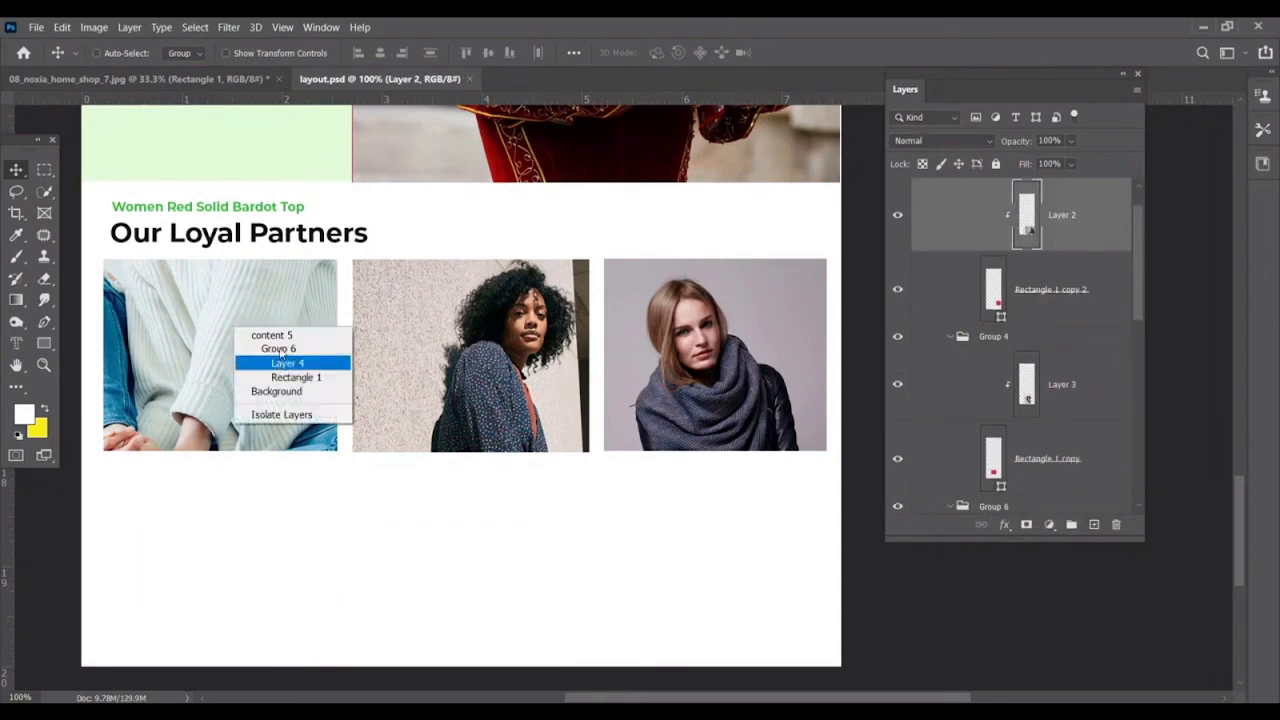
left_click(284, 349)
scroll(1066, 465, "down", 3)
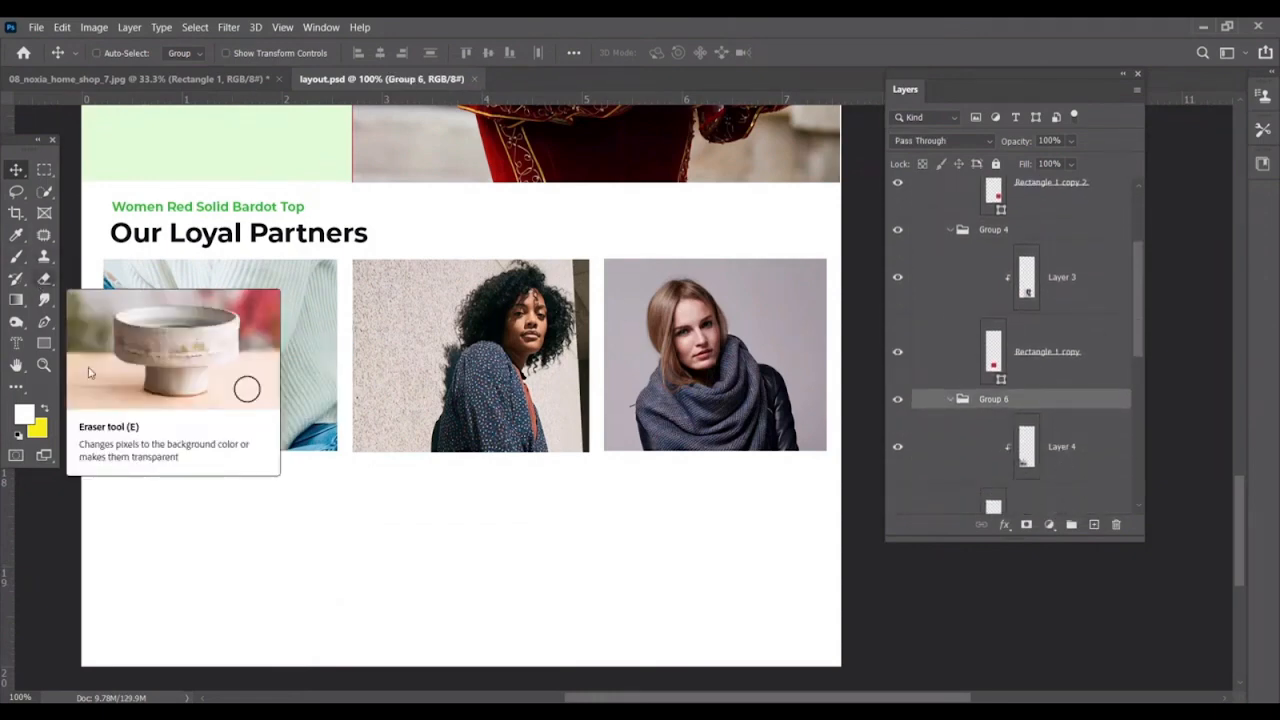
key("t")
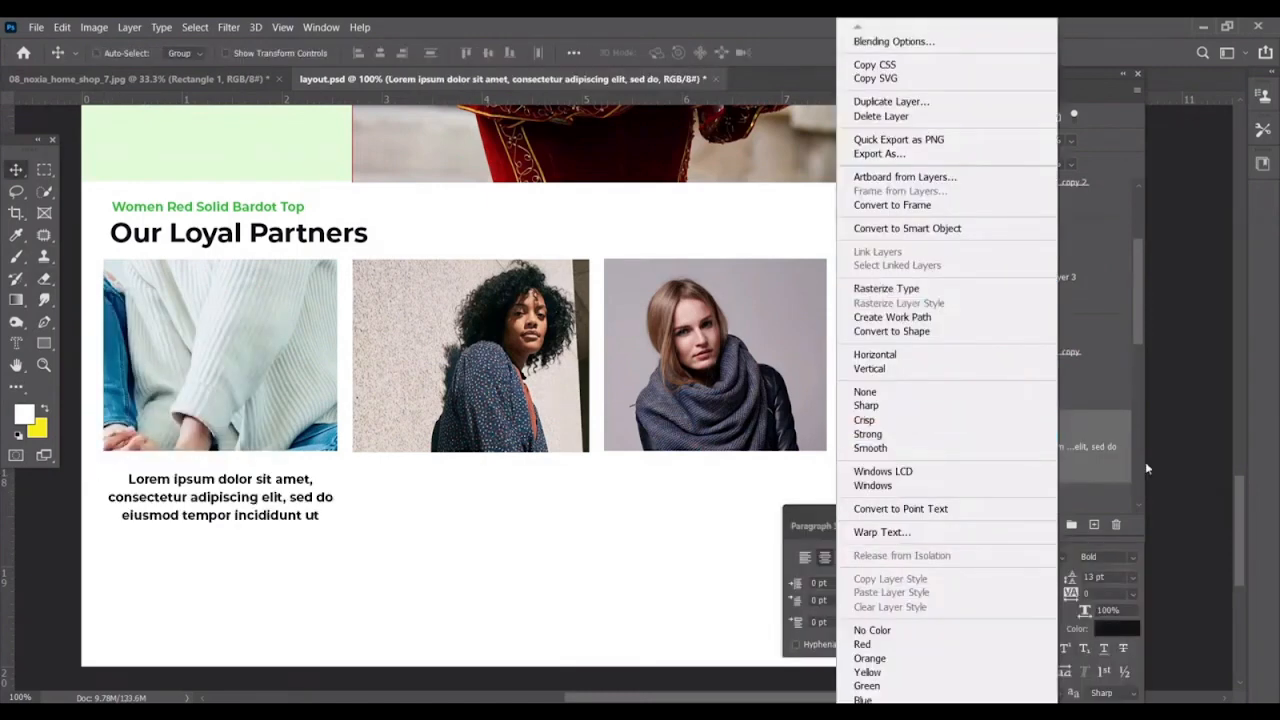
Duplicate the Lorem ipsum caption into the other two tile groups and place the copies below their photos.
left_click(891, 101)
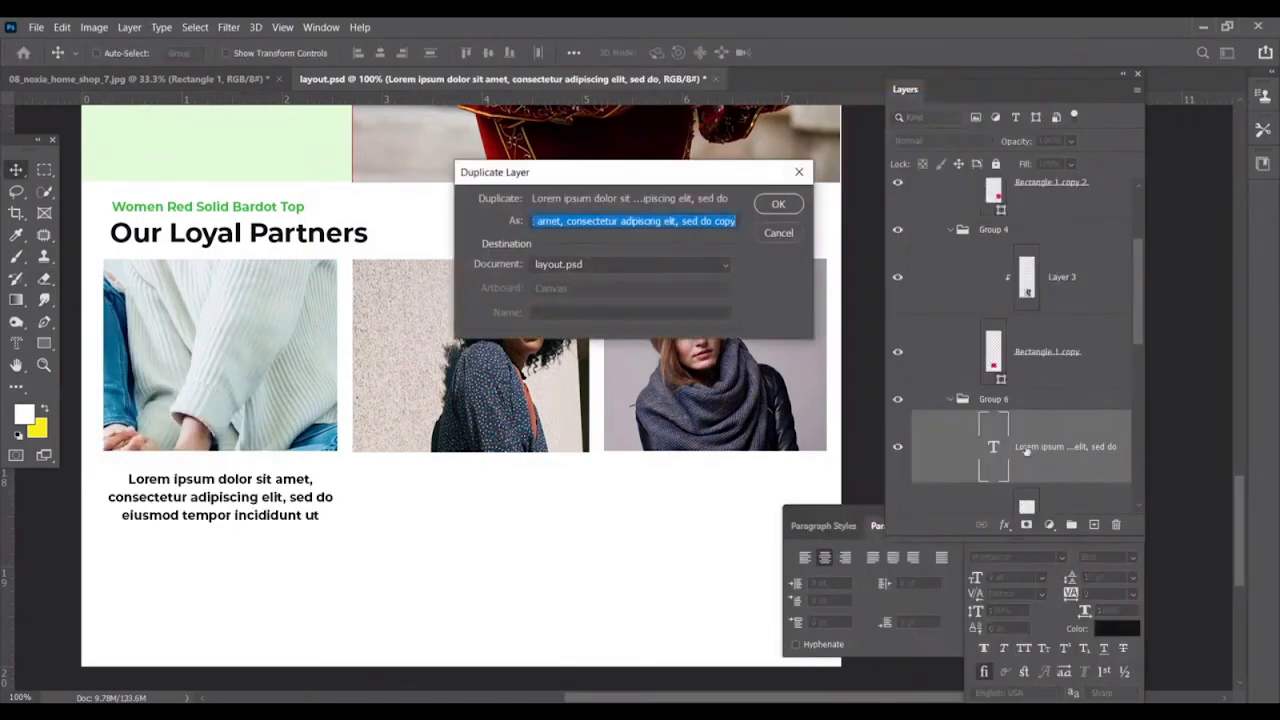
left_click(776, 205)
left_click_drag(1046, 446, 1048, 266)
left_click_drag(290, 481, 525, 437)
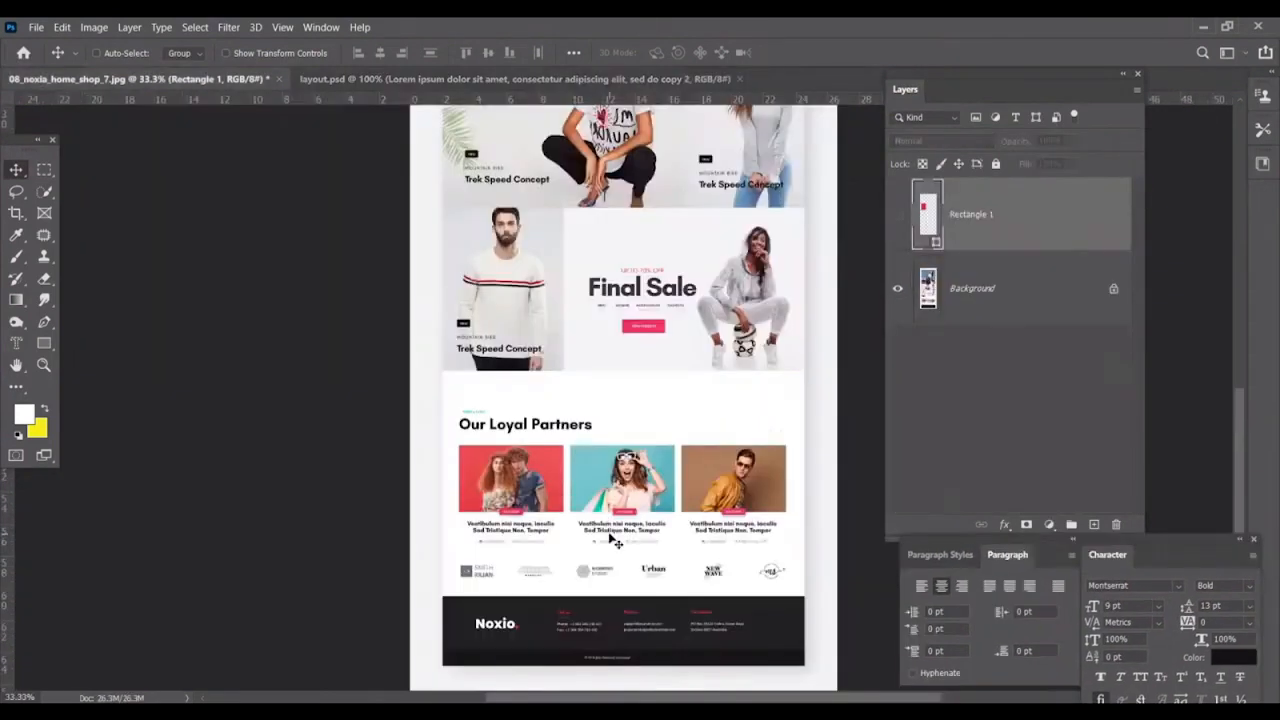
Following the Noxia reference, draw a full-width footer rectangle about 1141 × 180 px on a new layer above content 5.
scroll(612, 535, "down", 2)
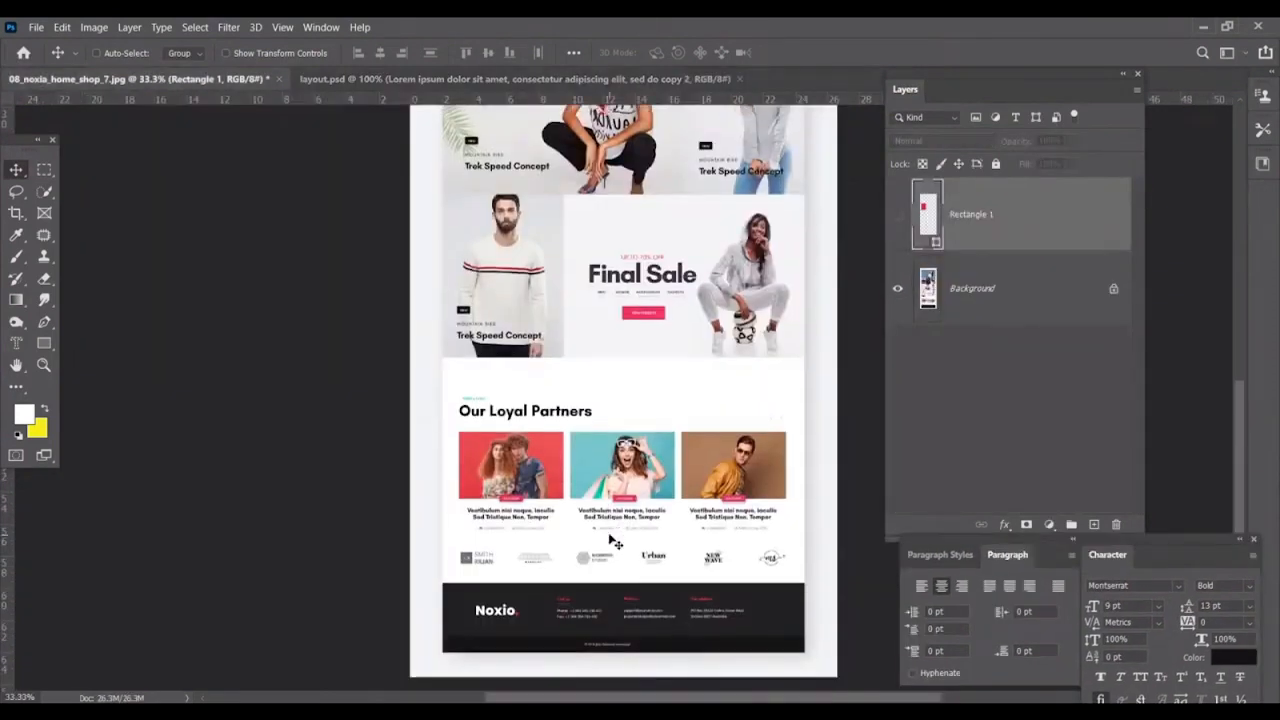
left_click(420, 79)
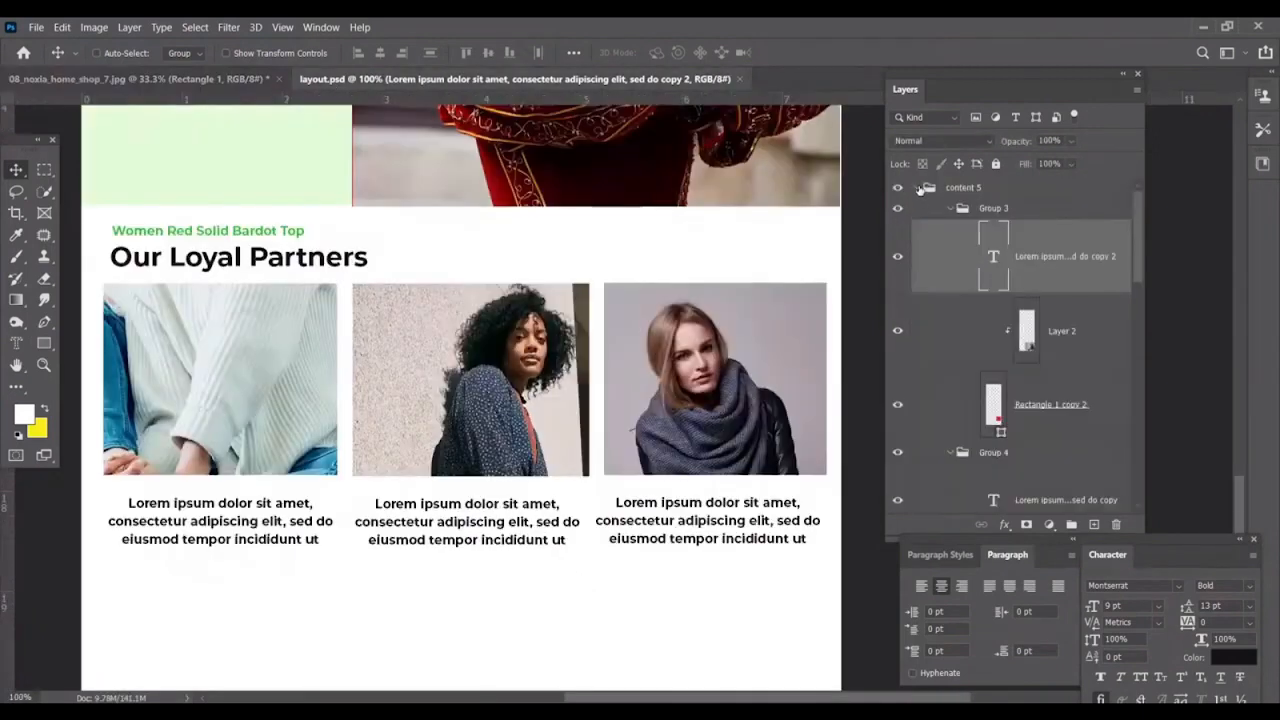
left_click(918, 189)
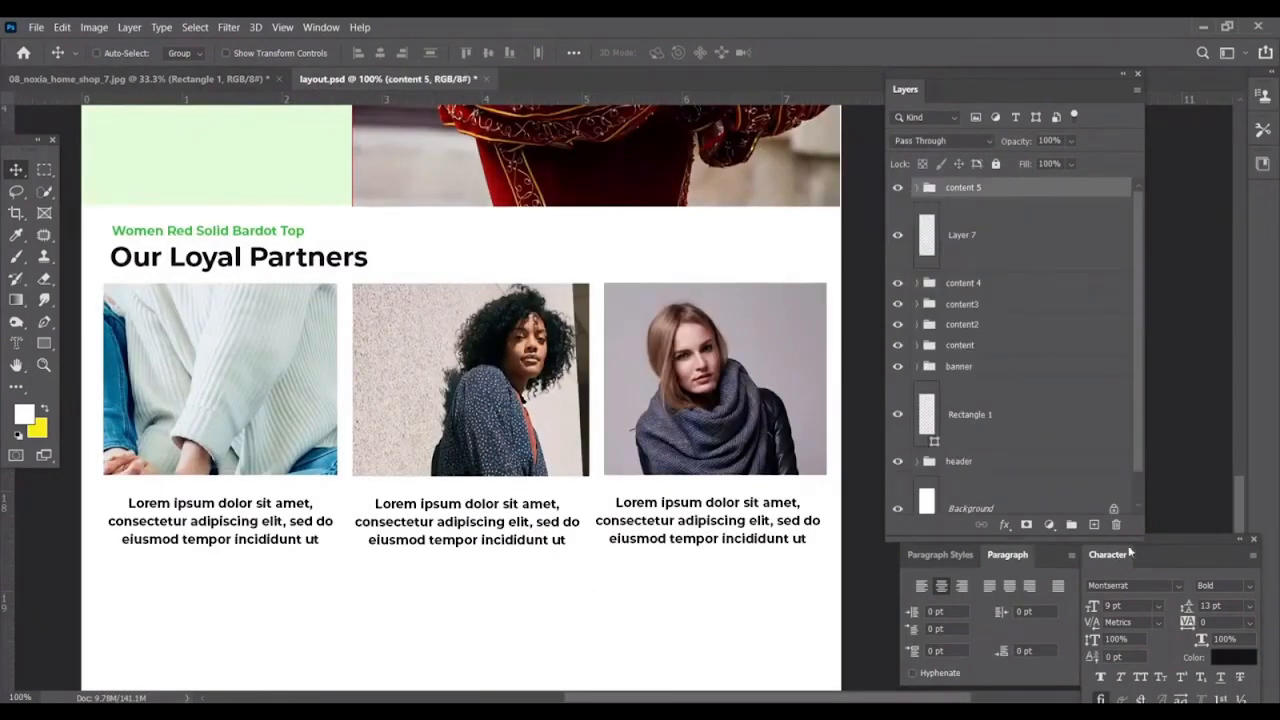
left_click_drag(1130, 553, 1010, 603)
left_click(1134, 592)
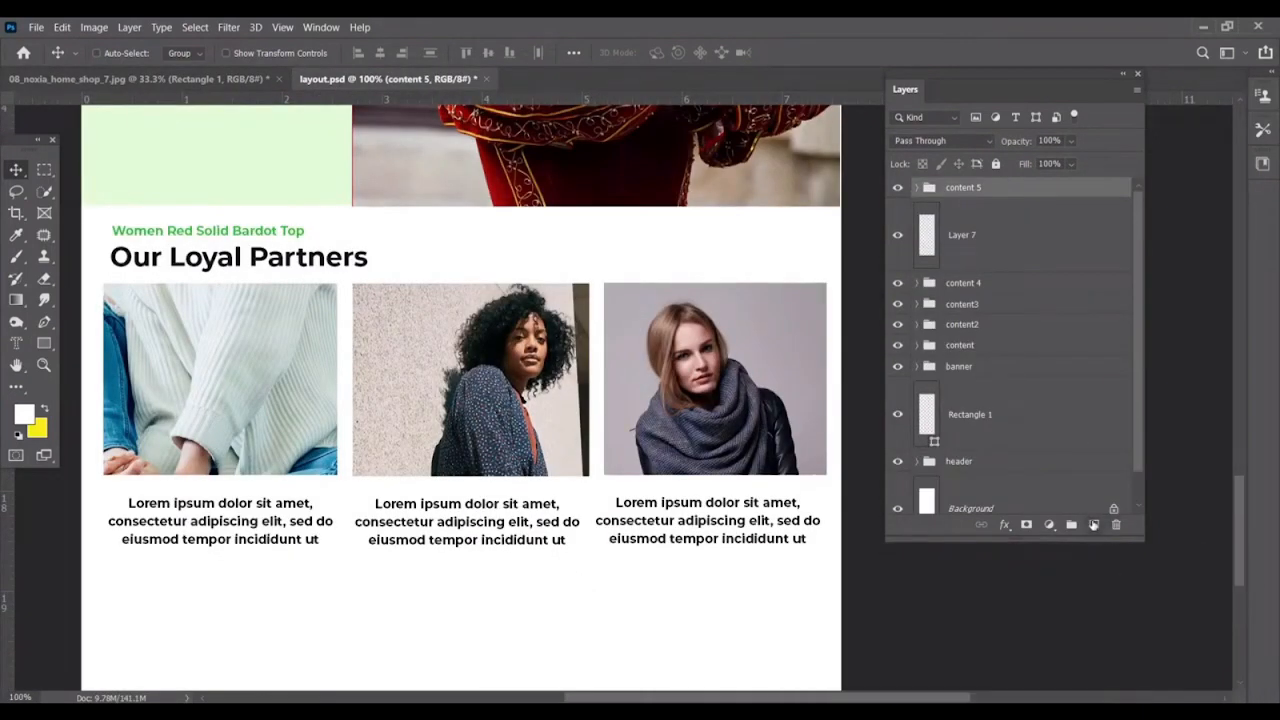
left_click(1094, 524)
scroll(311, 402, "down", 2)
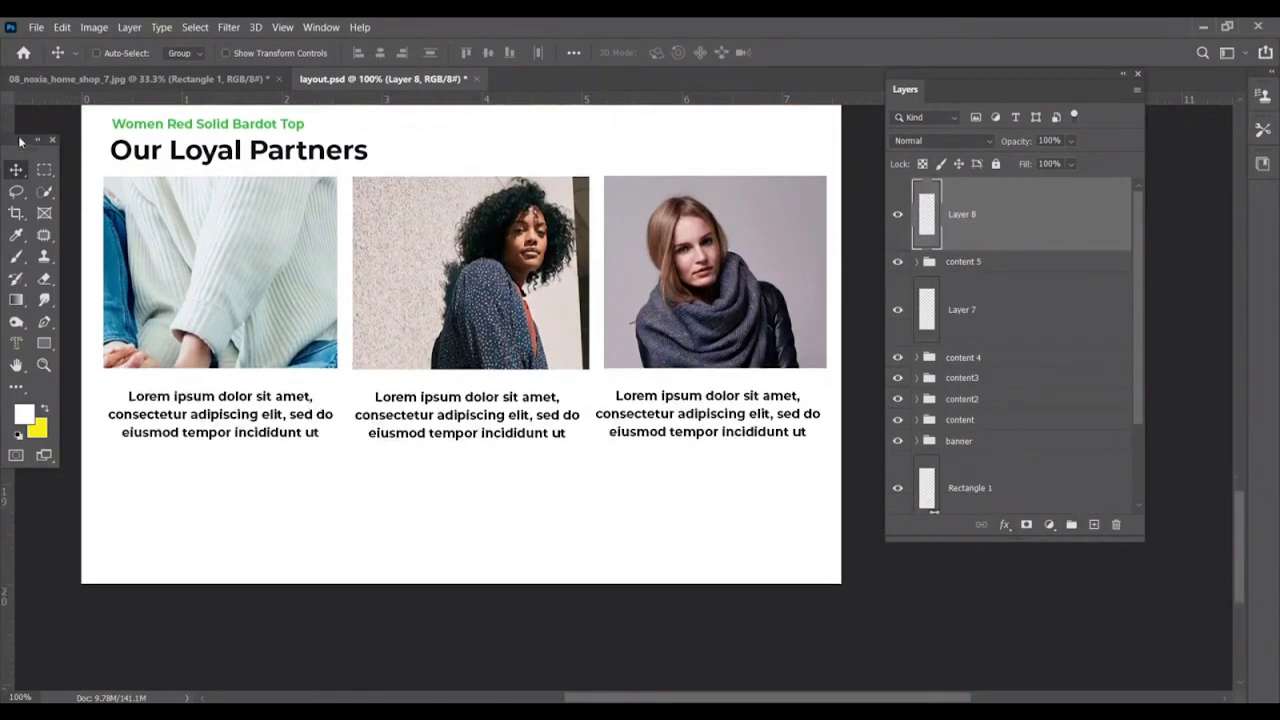
left_click(43, 344)
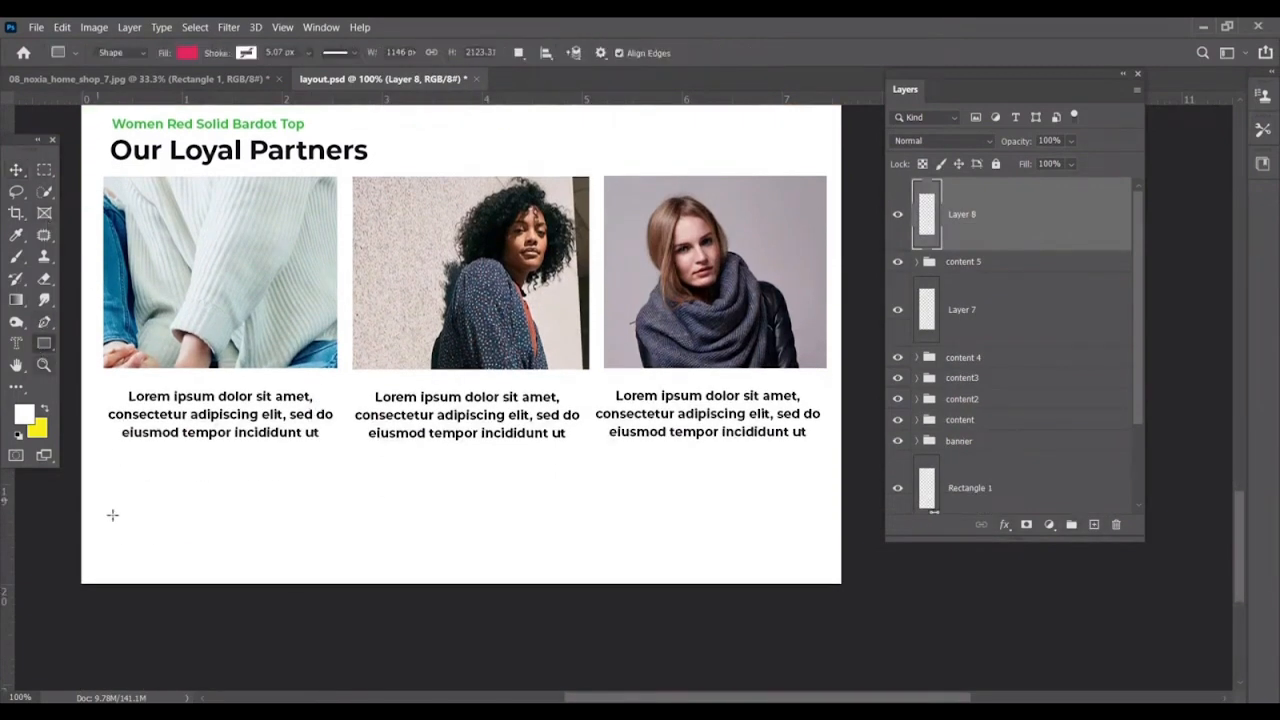
left_click_drag(83, 464, 842, 583)
Sample the dark footer colour from the Noxia reference and fill the layout's footer rectangle with it.
key("i")
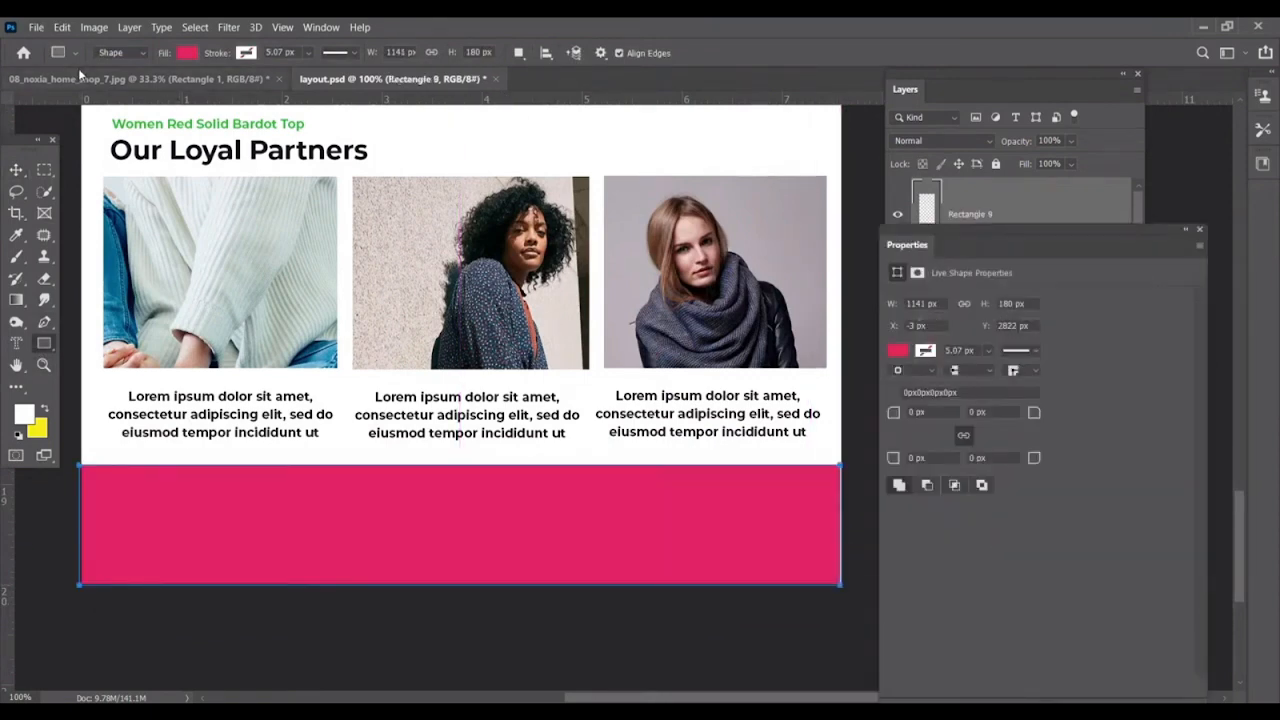
key("ctrl+Tab")
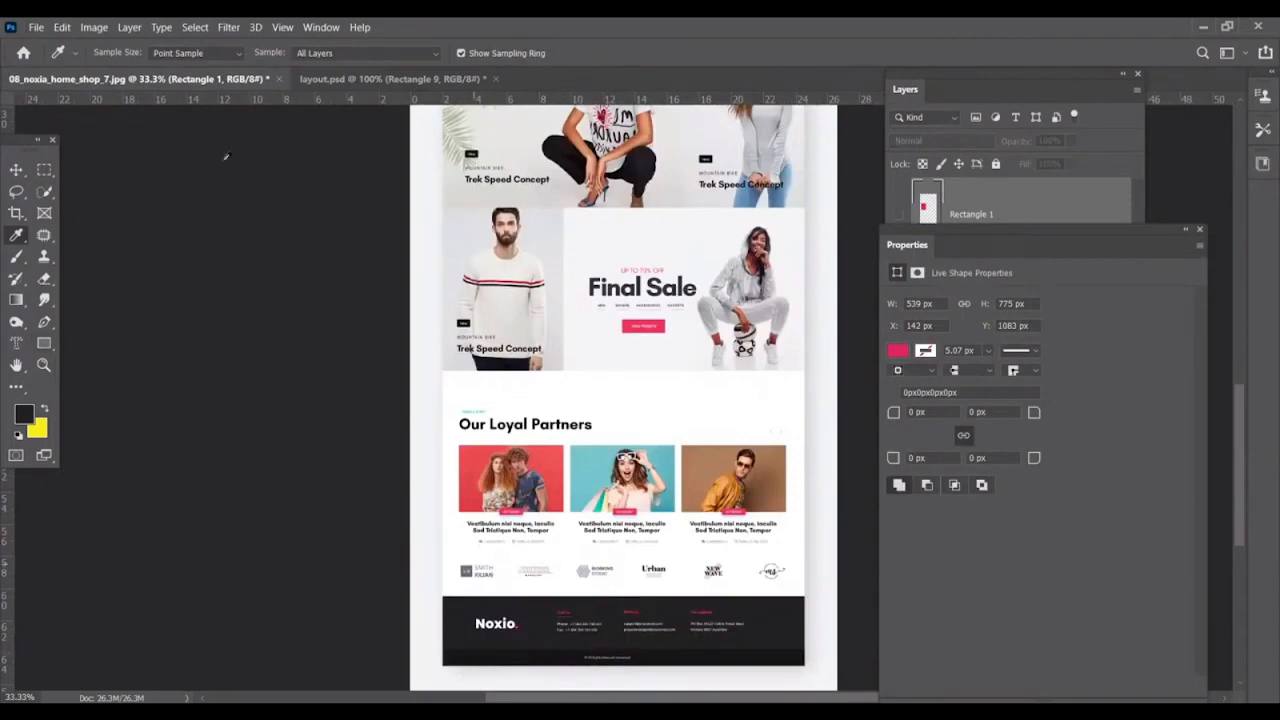
left_click(335, 78)
key("alt+BackSpace")
key("v")
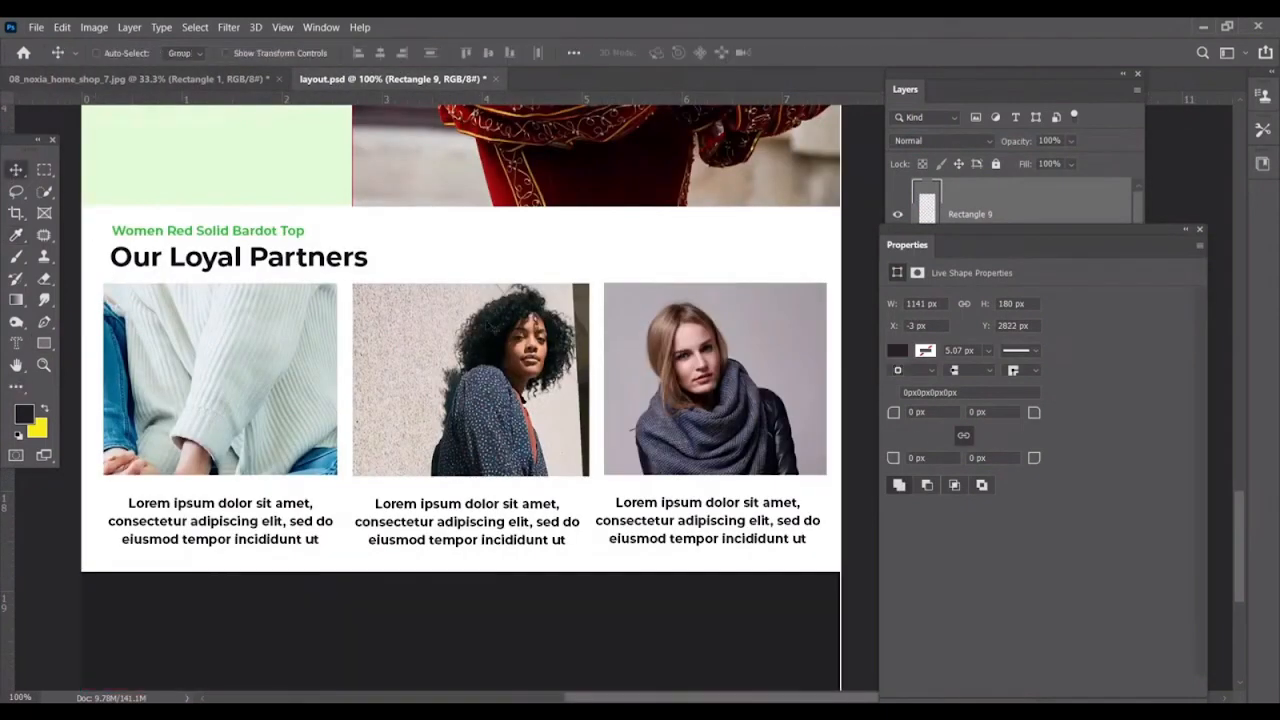
Close the shape's properties and duplicate the dark footer rectangle layer.
left_click(1200, 230)
scroll(1029, 301, "down", 3)
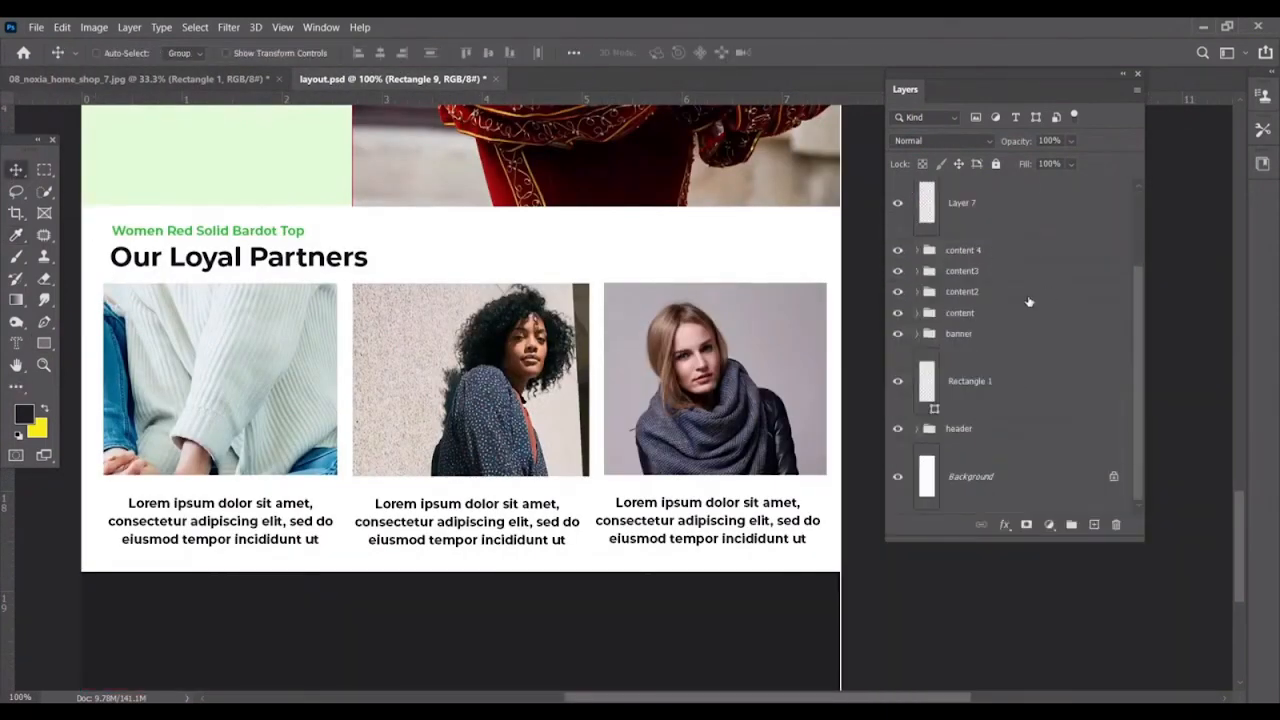
scroll(1015, 226, "up", 3)
left_click_drag(1014, 218, 1095, 527)
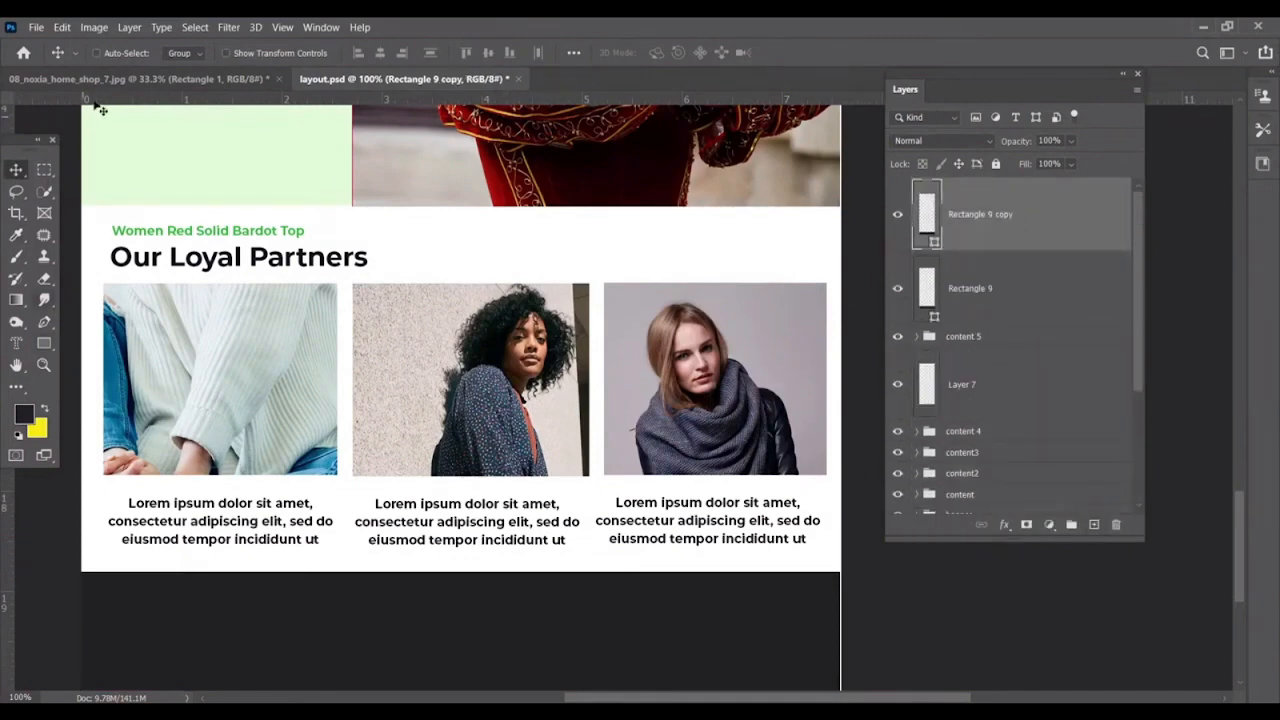
Fill the duplicated footer rectangle with the dark navy swatch from the recently used colours.
key("a")
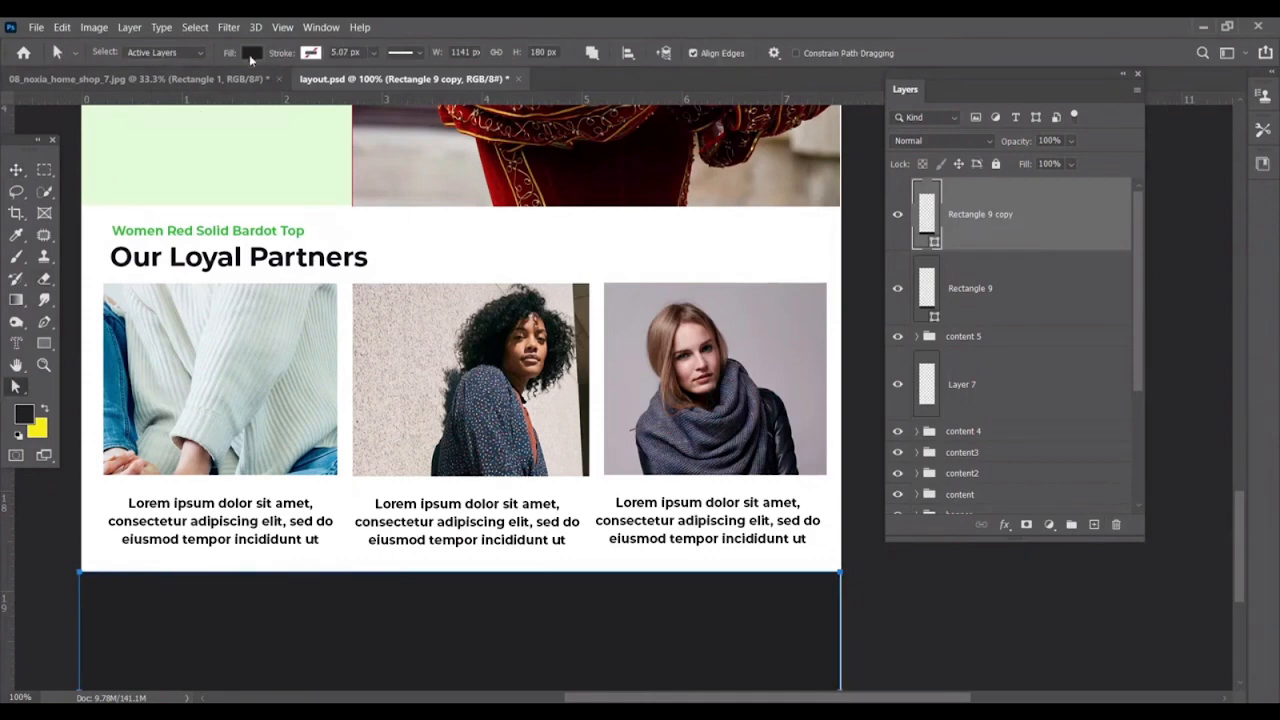
left_click(251, 52)
left_click(176, 141)
left_click(16, 170)
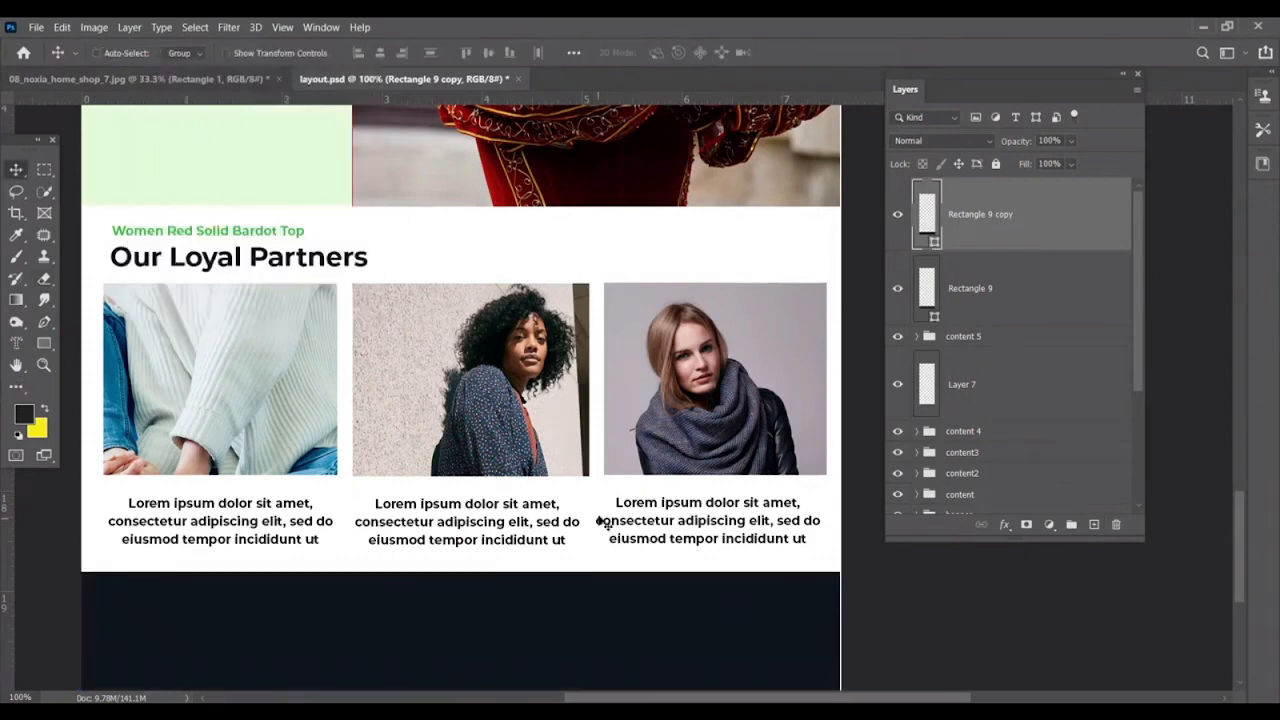
Shrink the navy rectangle to a thin strip along the footer's lower edge and group it with the original rectangle.
scroll(604, 522, "down", 2)
key("ctrl+t")
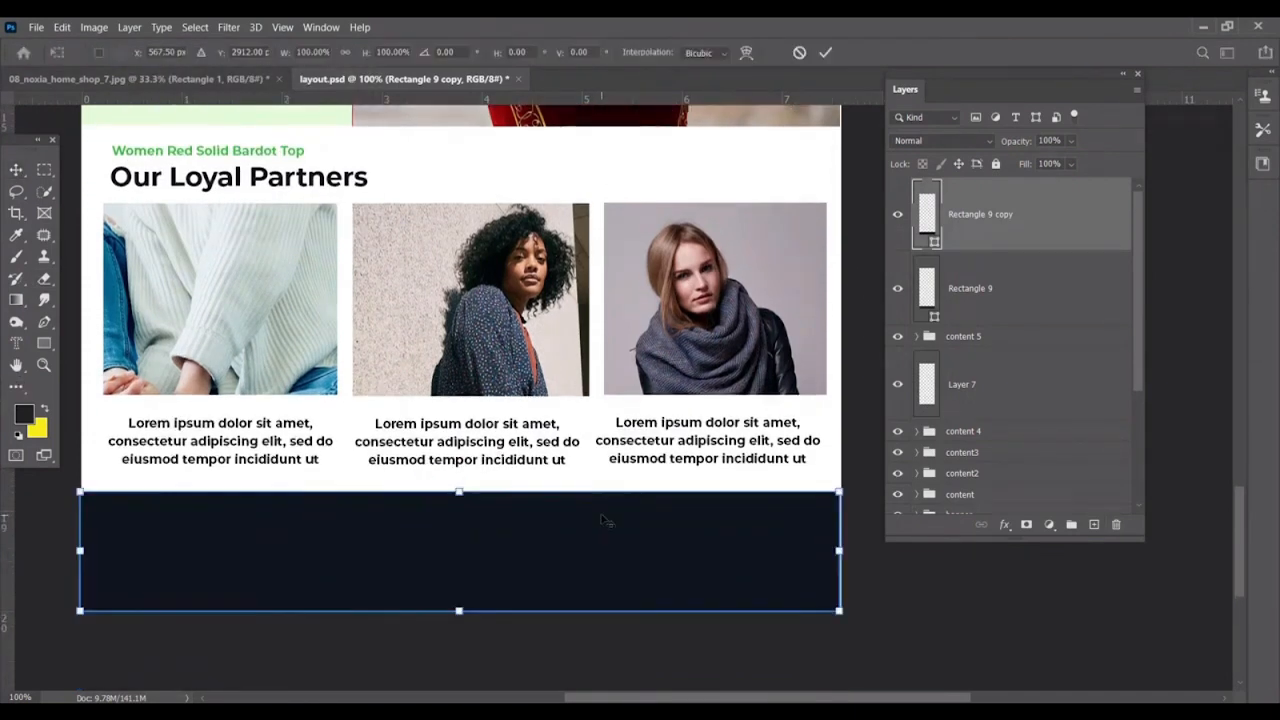
left_click(163, 153)
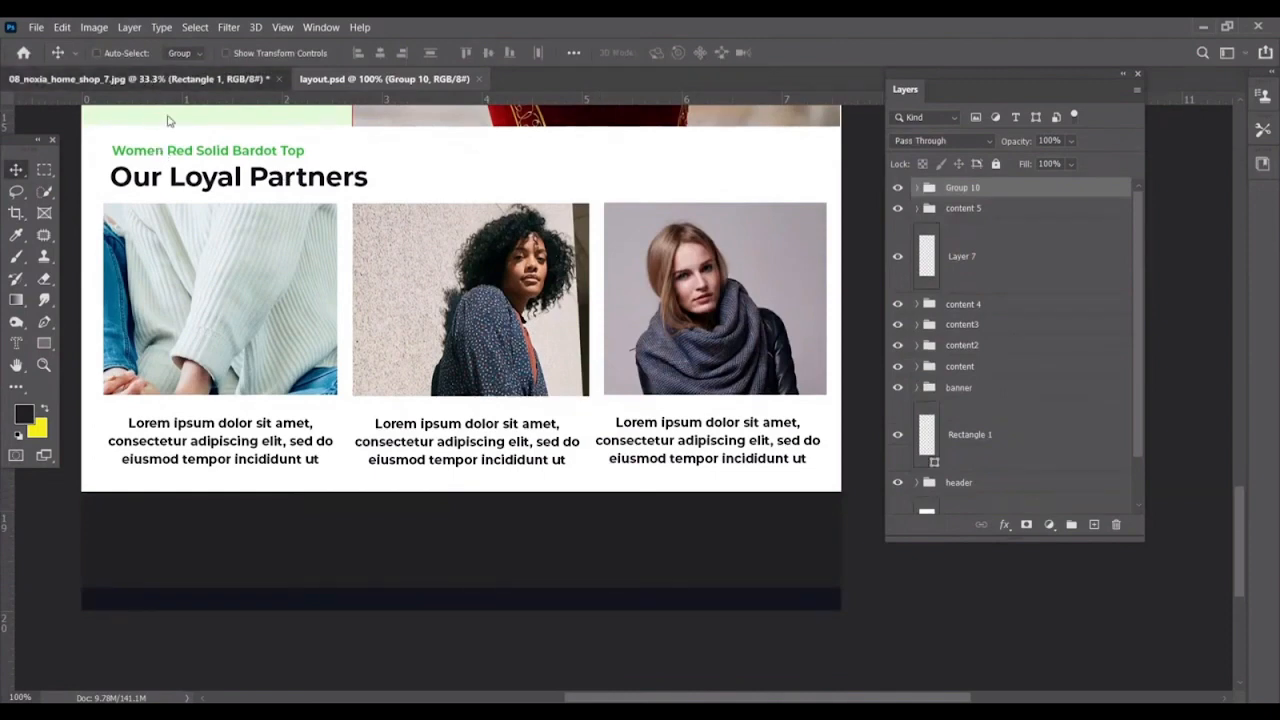
Following the Noxia reference, duplicate the logo from the header group into the footer group as footer logo.
left_click(160, 78)
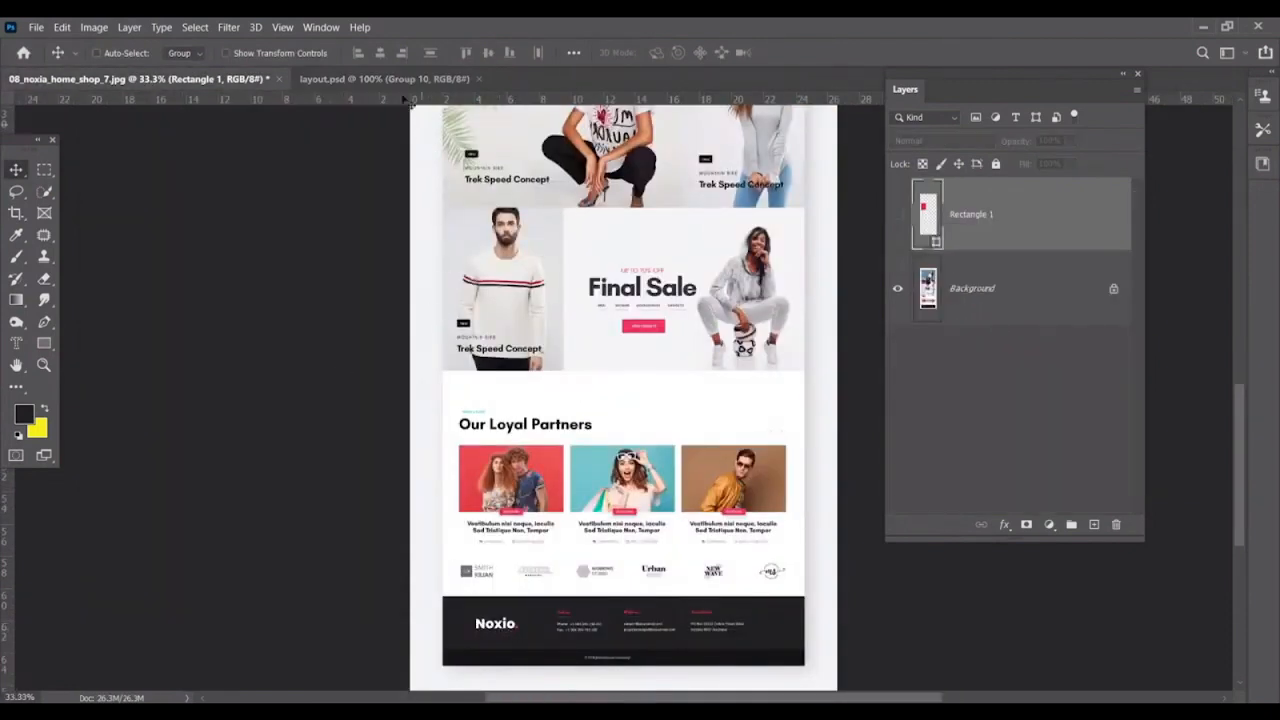
left_click(385, 78)
scroll(1150, 370, "down", 2)
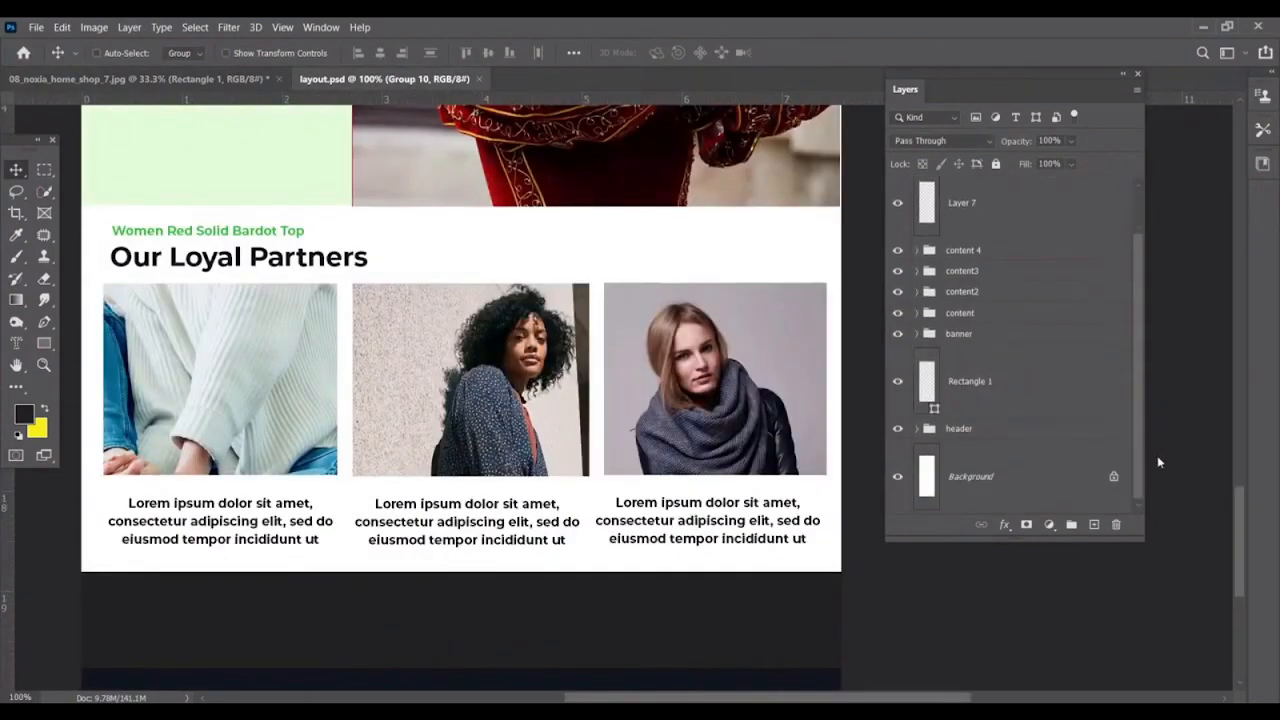
left_click(924, 433)
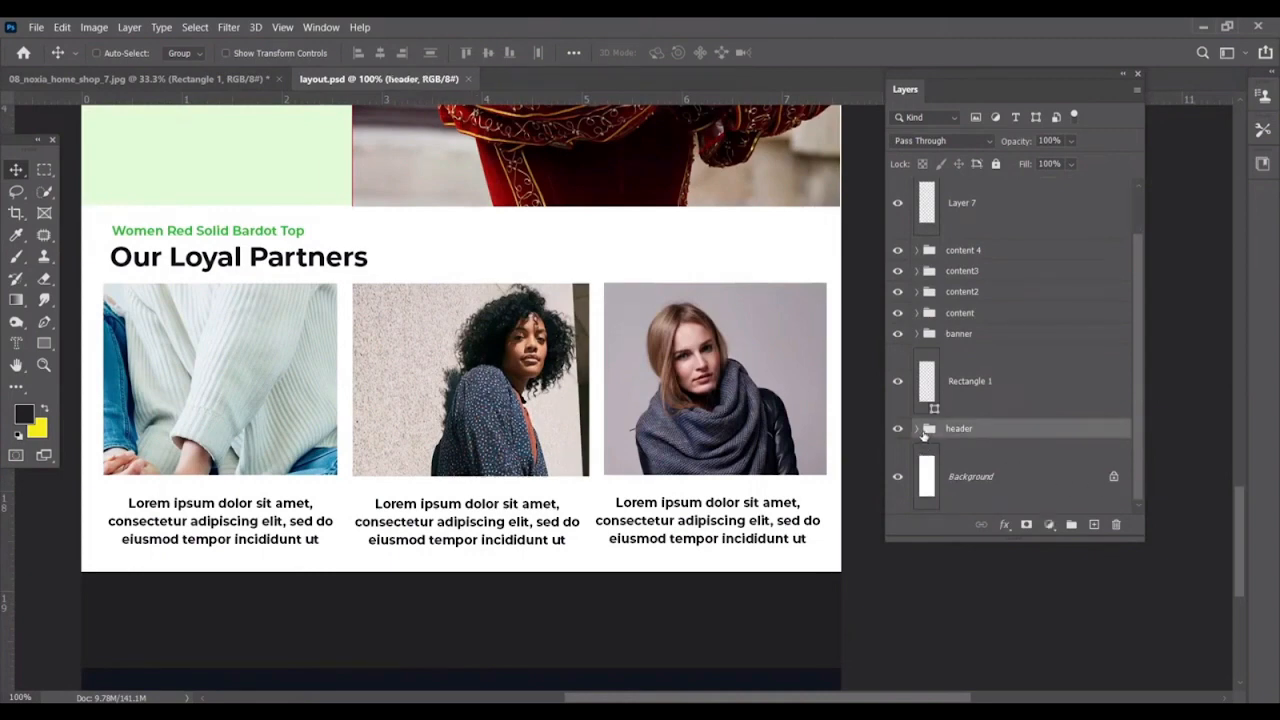
left_click(917, 430)
scroll(1043, 478, "down", 2)
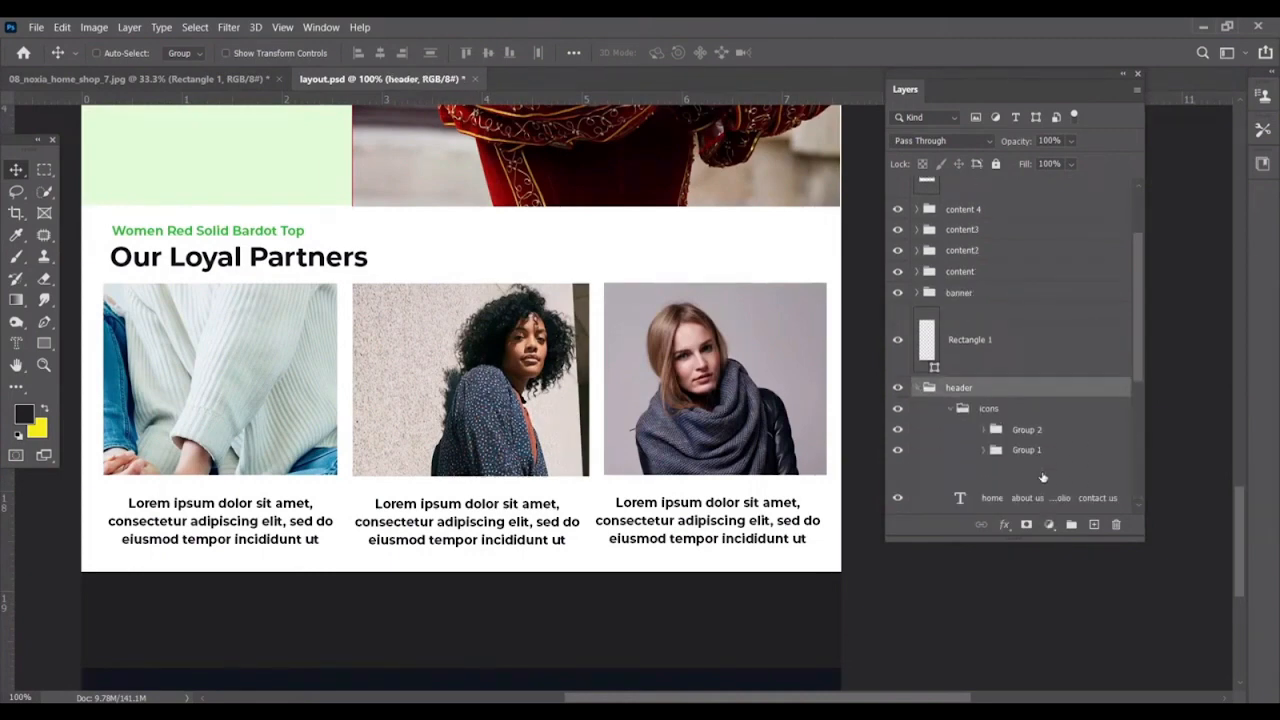
left_click(949, 408)
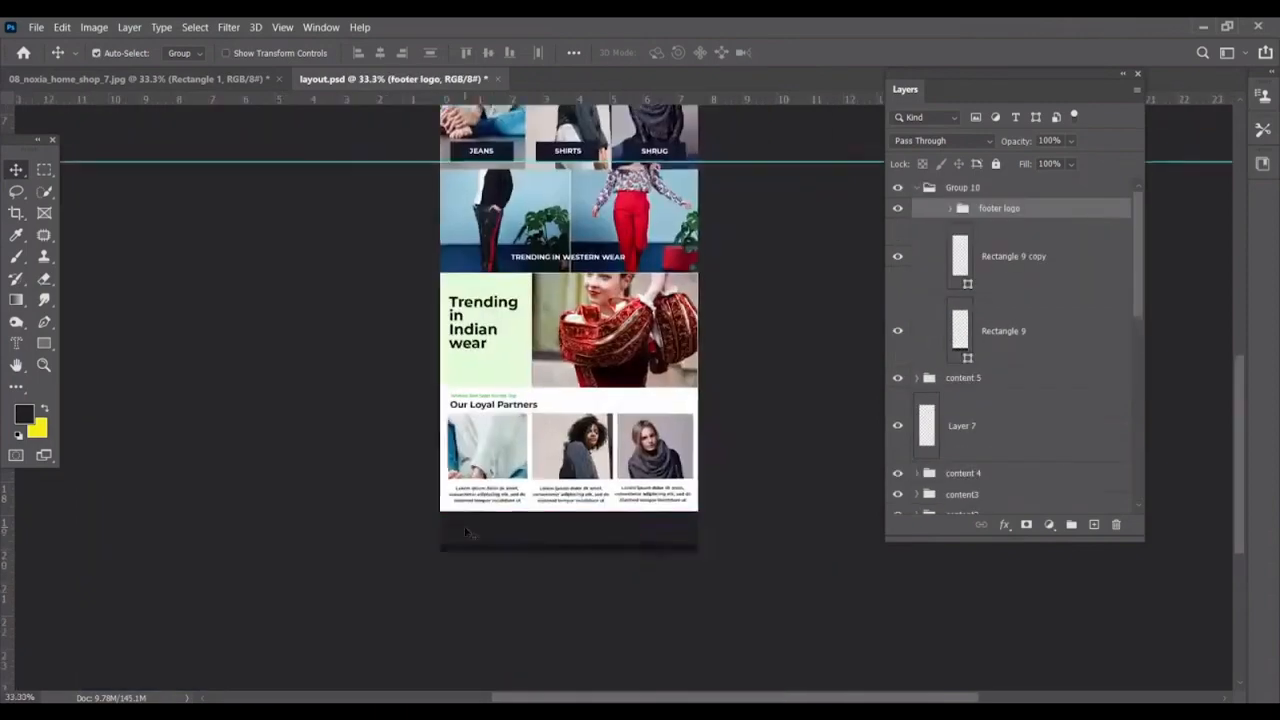
Position the Noxia logo near the dark footer's left end and recolour its lettering white.
scroll(471, 534, "up", 4)
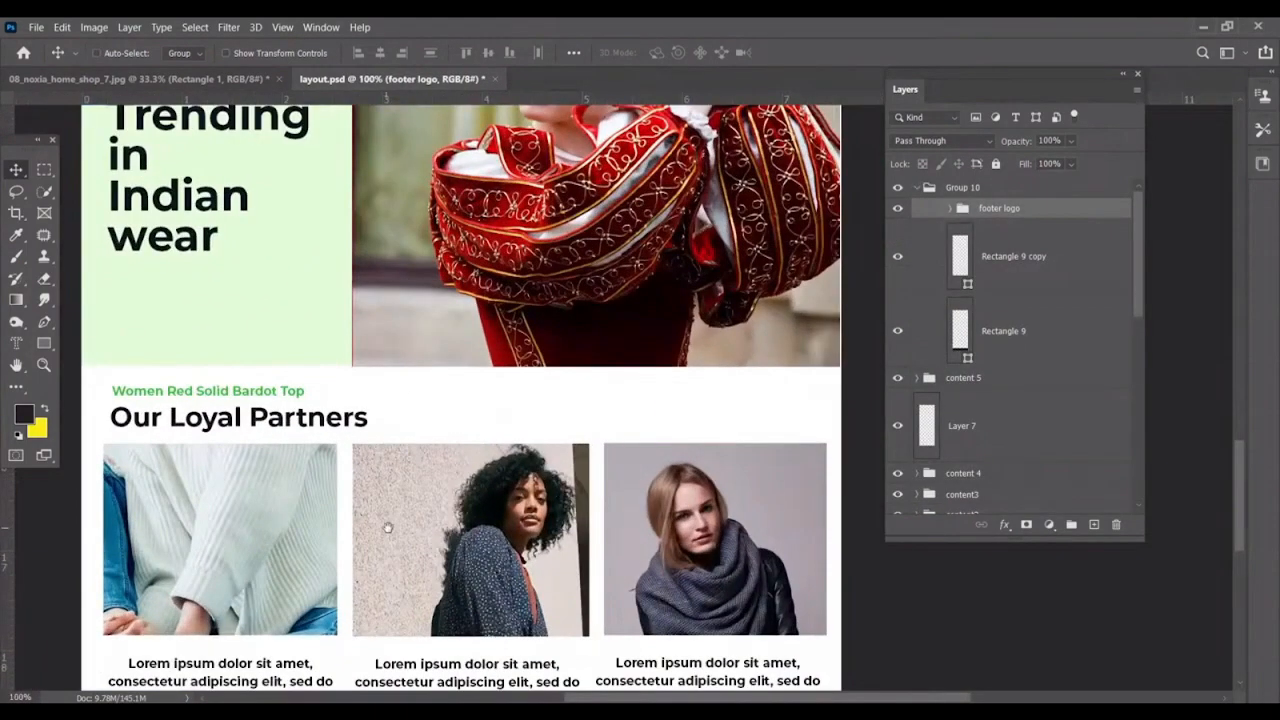
scroll(387, 527, "down", 5)
left_click_drag(230, 419, 207, 418)
key("t")
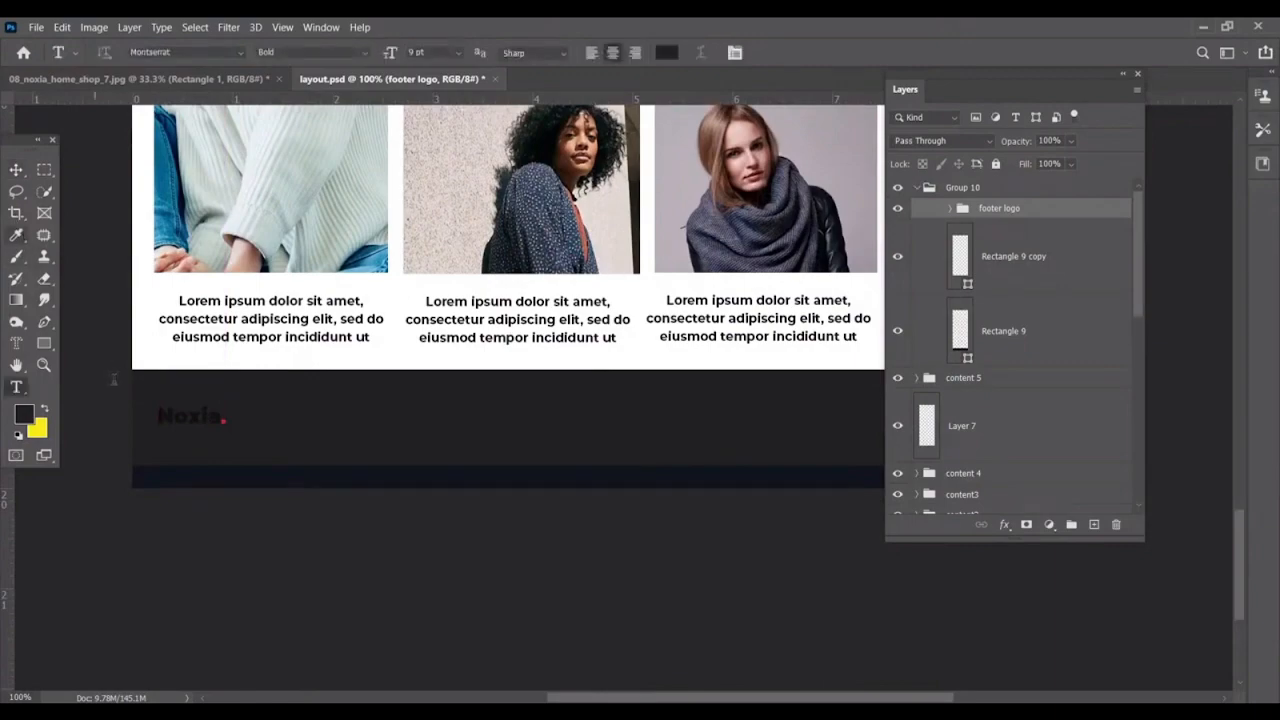
left_click(164, 417)
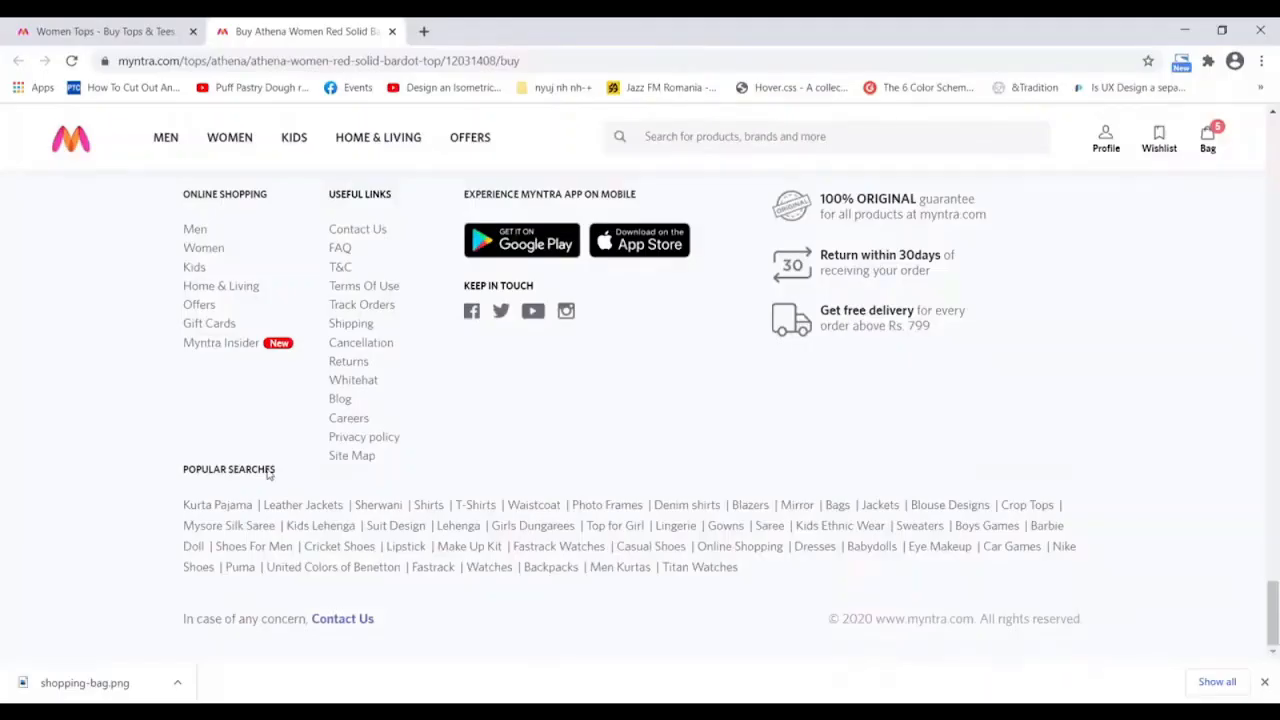
Copy the ONLINE SHOPPING and USEFUL LINKS lists from the Myntra page's footer into a new Notepad document.
scroll(262, 440, "up", 2)
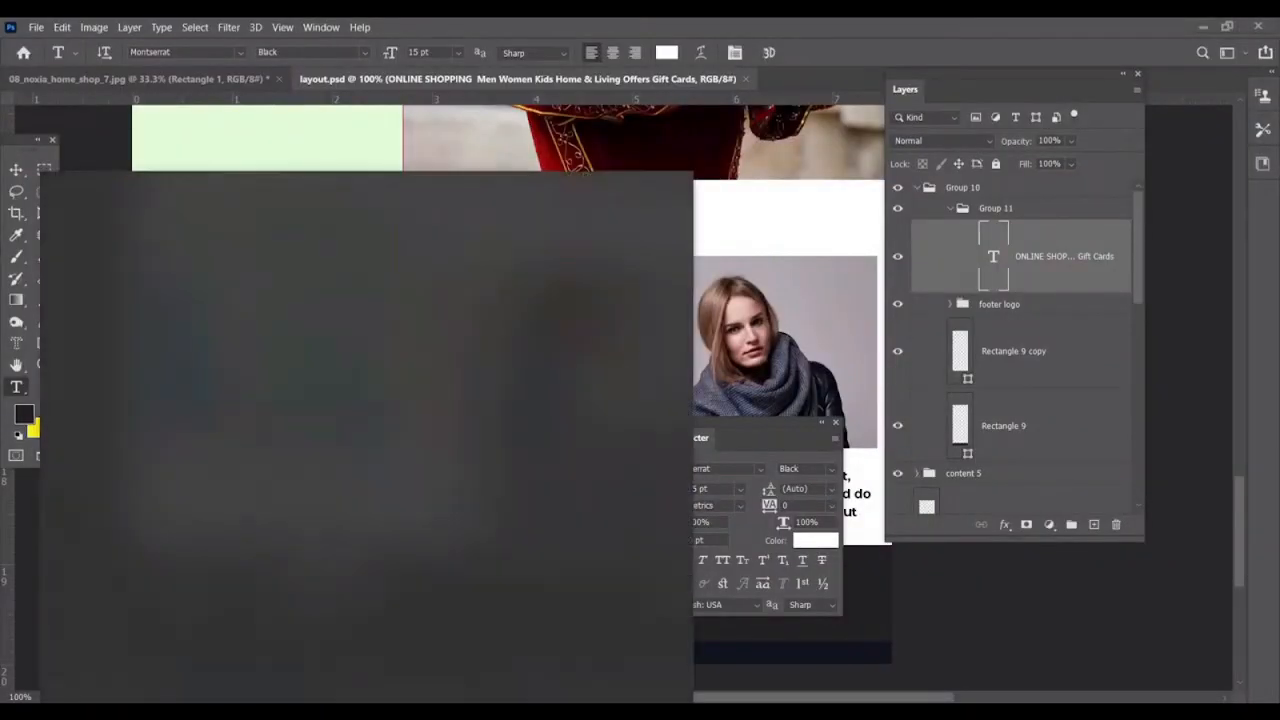
type("note")
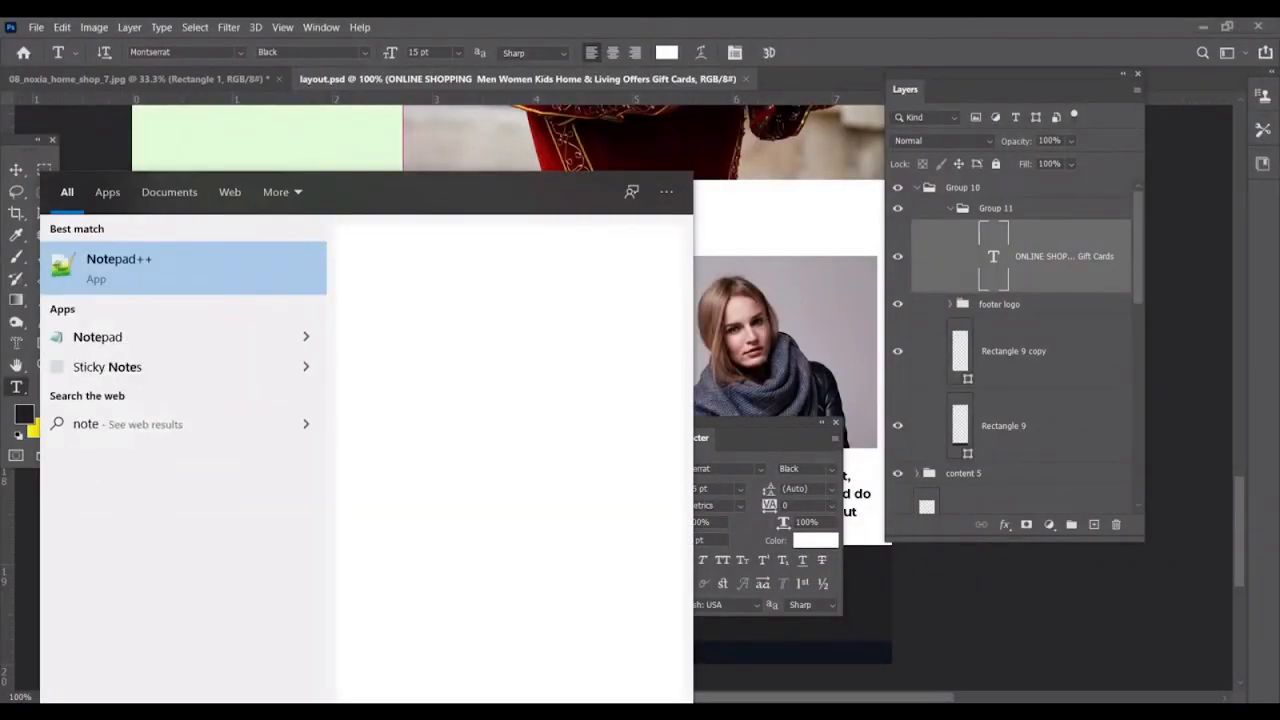
left_click(238, 336)
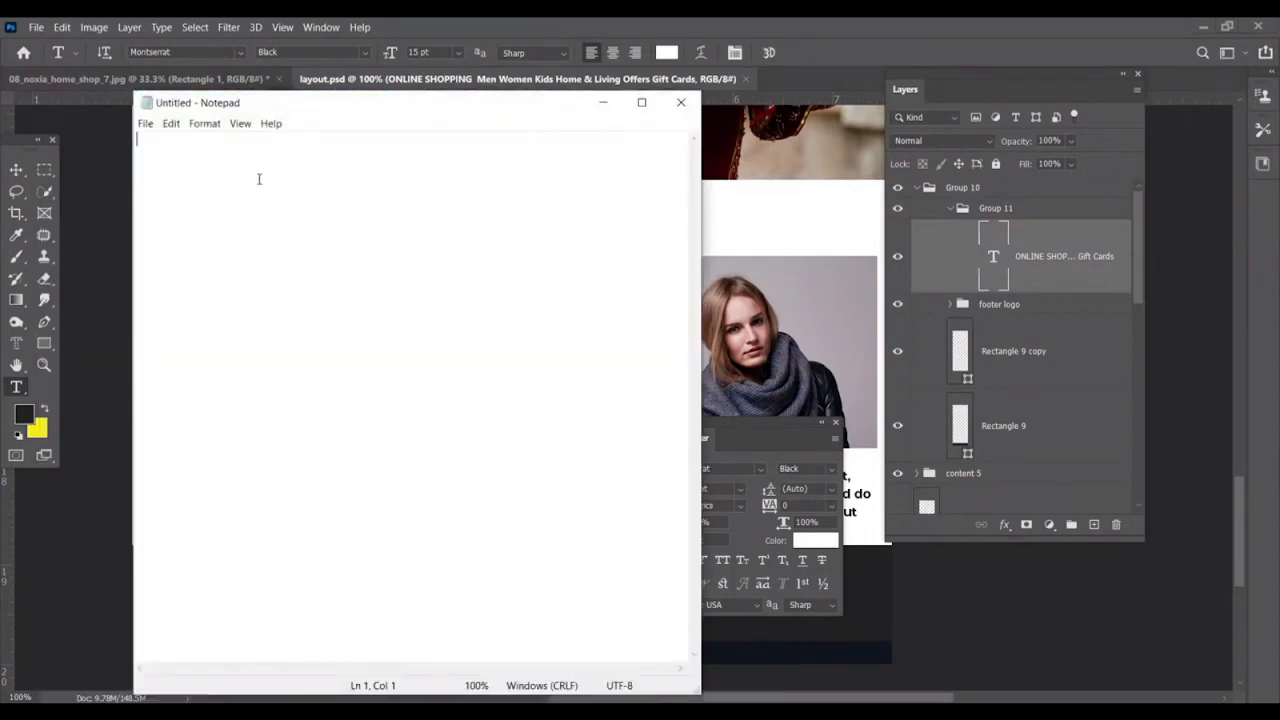
type("ONLINE SHOPPING  Men Women Kids Home & Living Offers Gift Cards Myntra Insider New USEFUL LINKS  Contact Us FAQ T&C Terms Of Use Track Orders Shipping Cancellation Returns Whitehat Blog Careers Privacy policy Site Map")
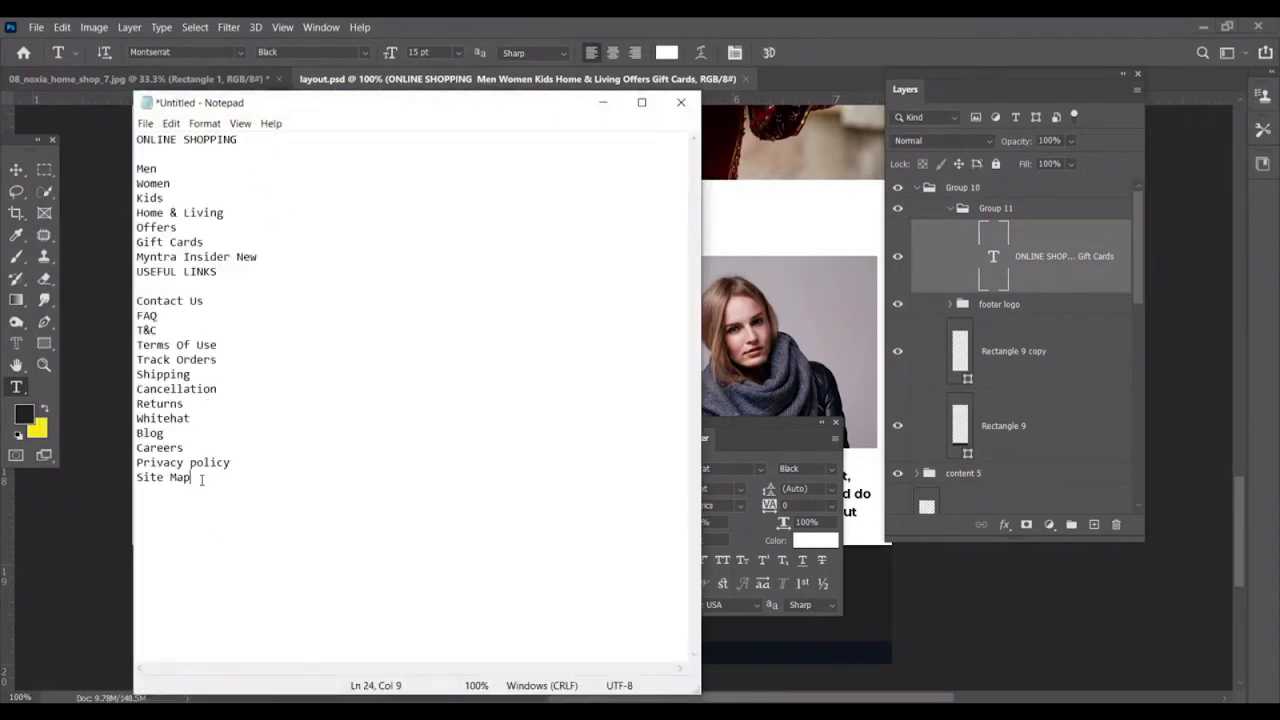
key("alt+Tab")
Format the footer's ONLINE SHOPPING list at 7 pt Montserrat Light with a pink heading, and duplicate it as a second column.
left_click_drag(397, 60, 386, 57)
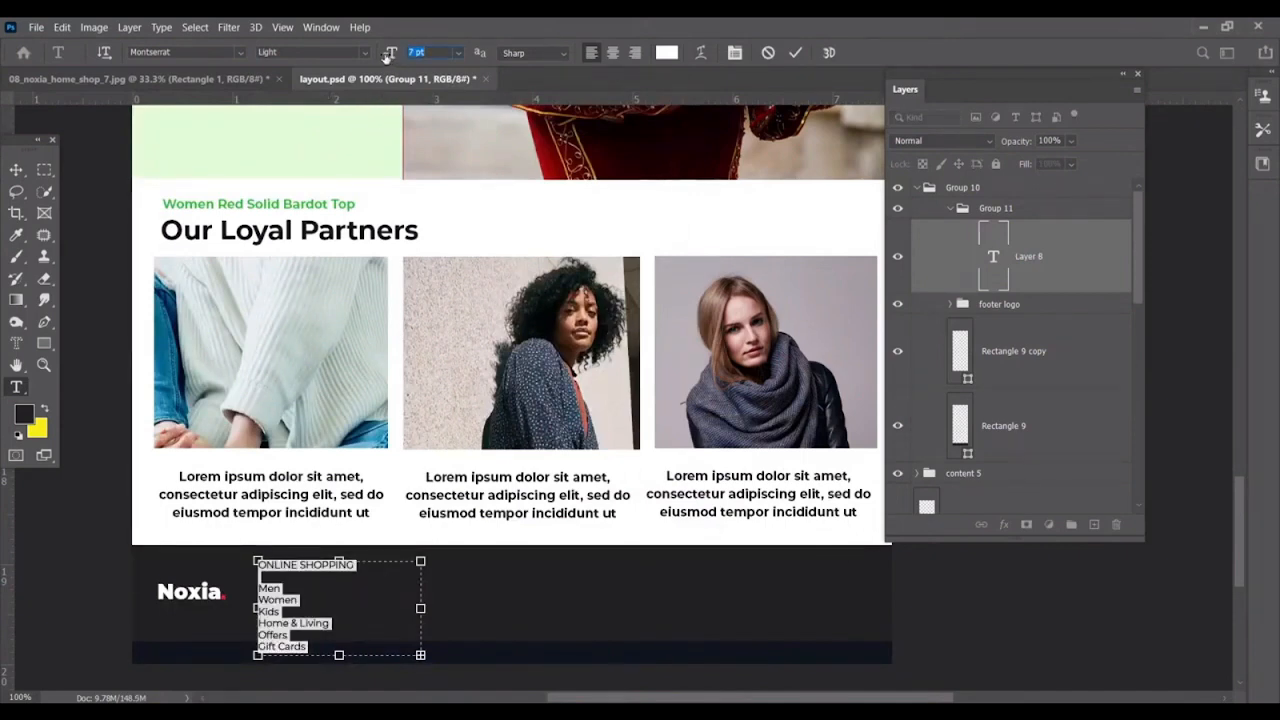
key("ctrl+Return")
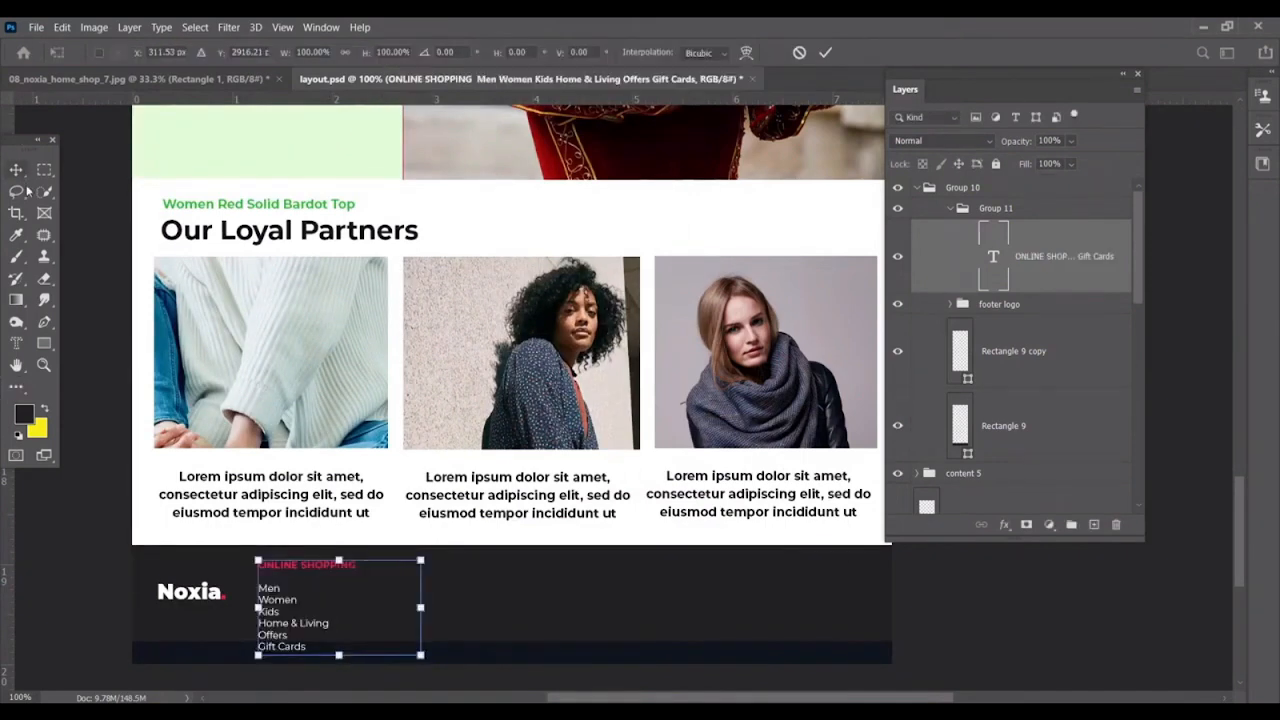
left_click(16, 169)
left_click_drag(272, 622, 456, 622)
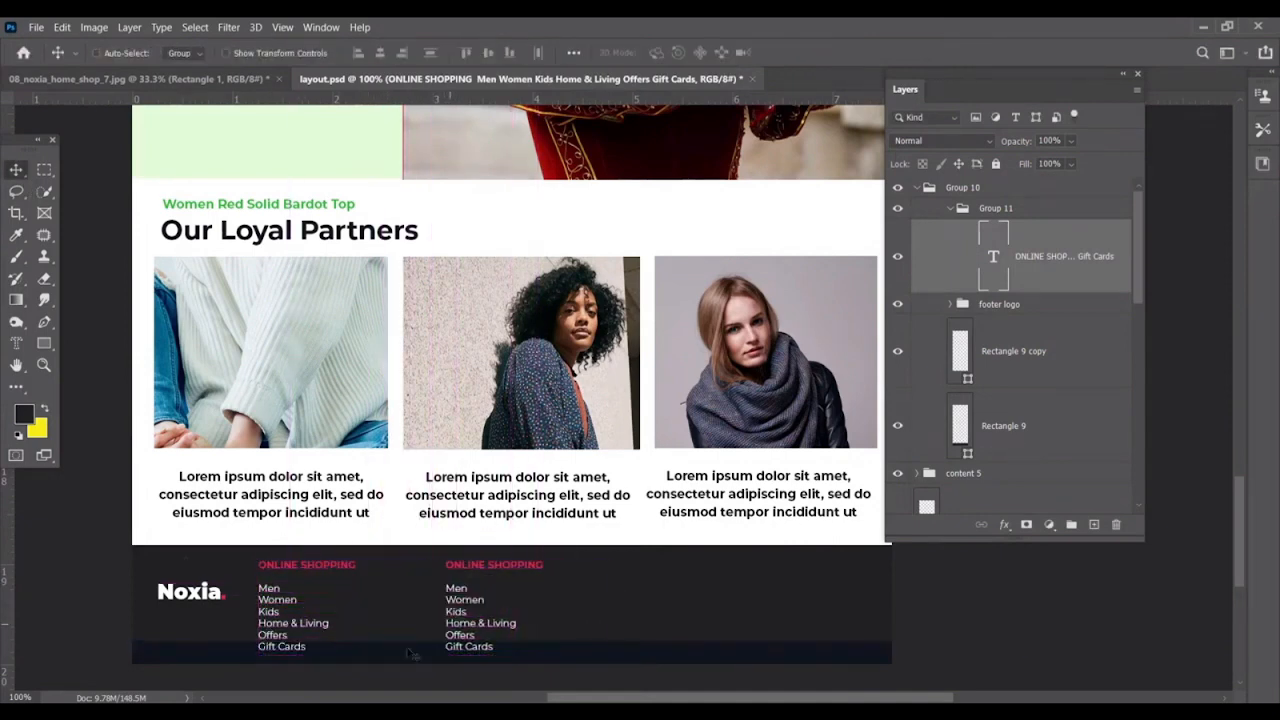
Trim the first footer list so it ends at Home & Living, shortening its text box to fit.
key("t")
left_click(260, 610)
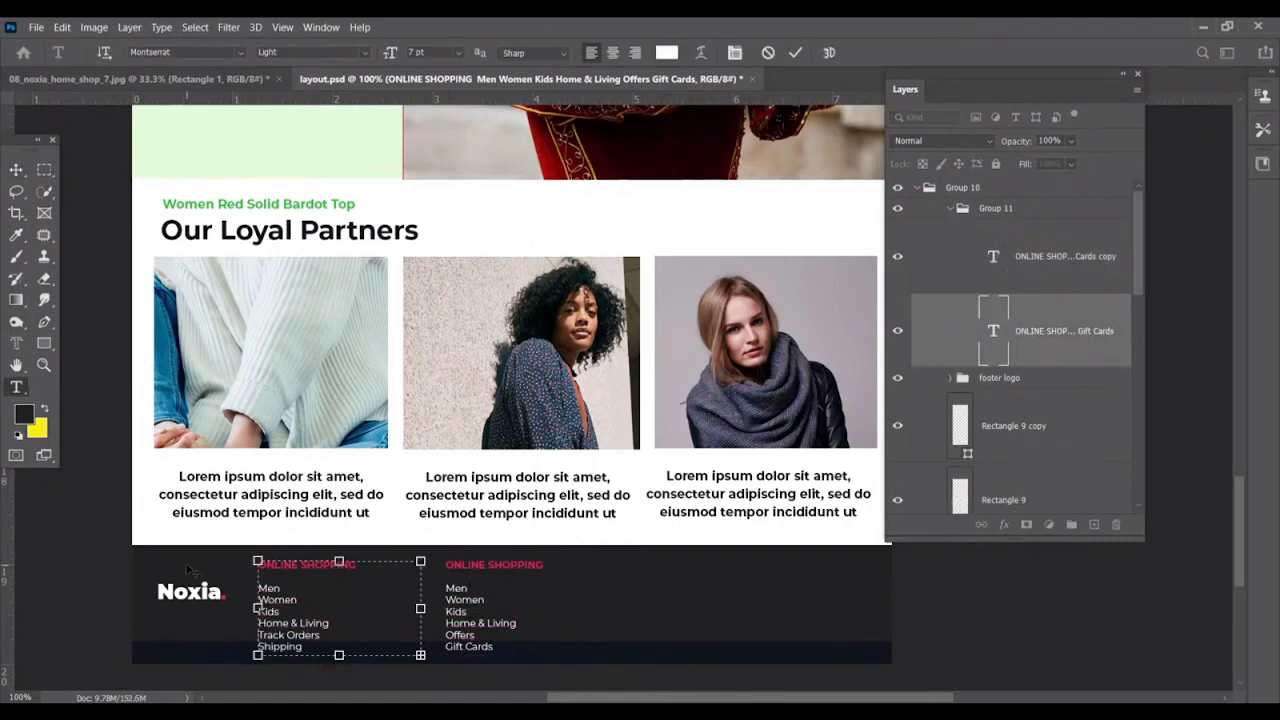
key("Return")
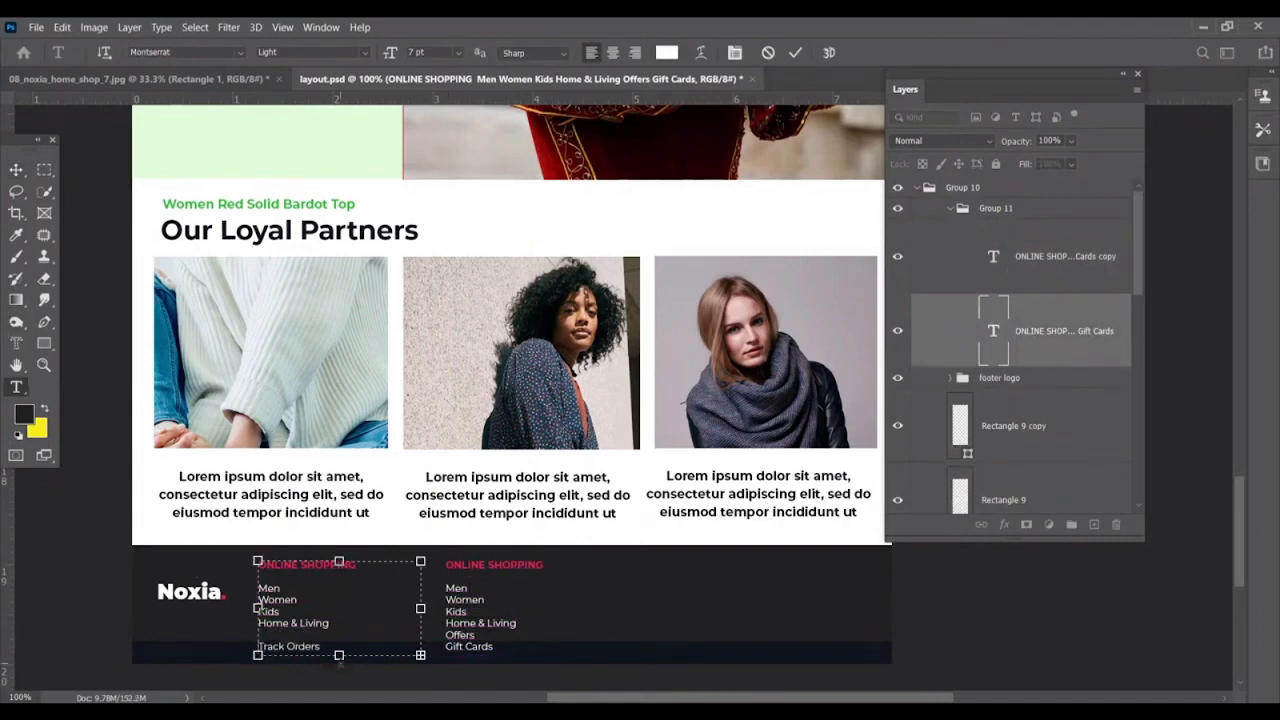
left_click_drag(339, 655, 339, 636)
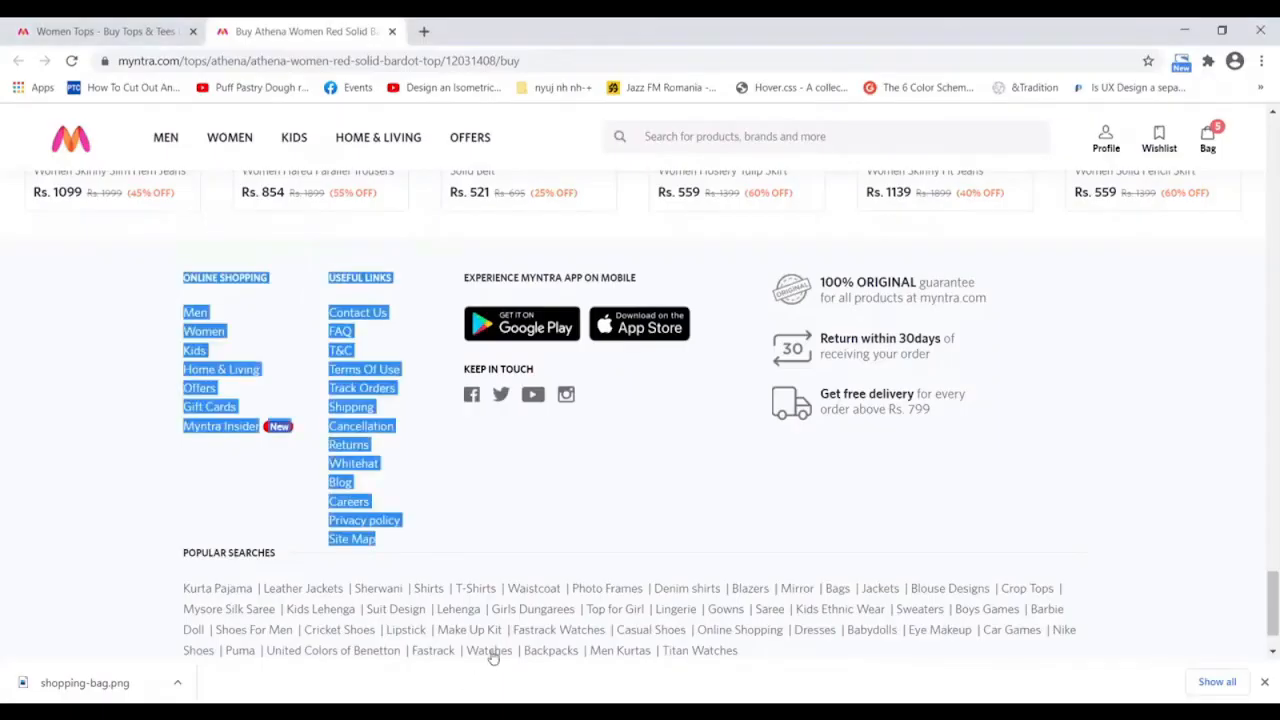
Paste a screenshot of the Myntra footer into the layout and extract its app badges and social icons block for the footer's right end.
left_click(601, 467)
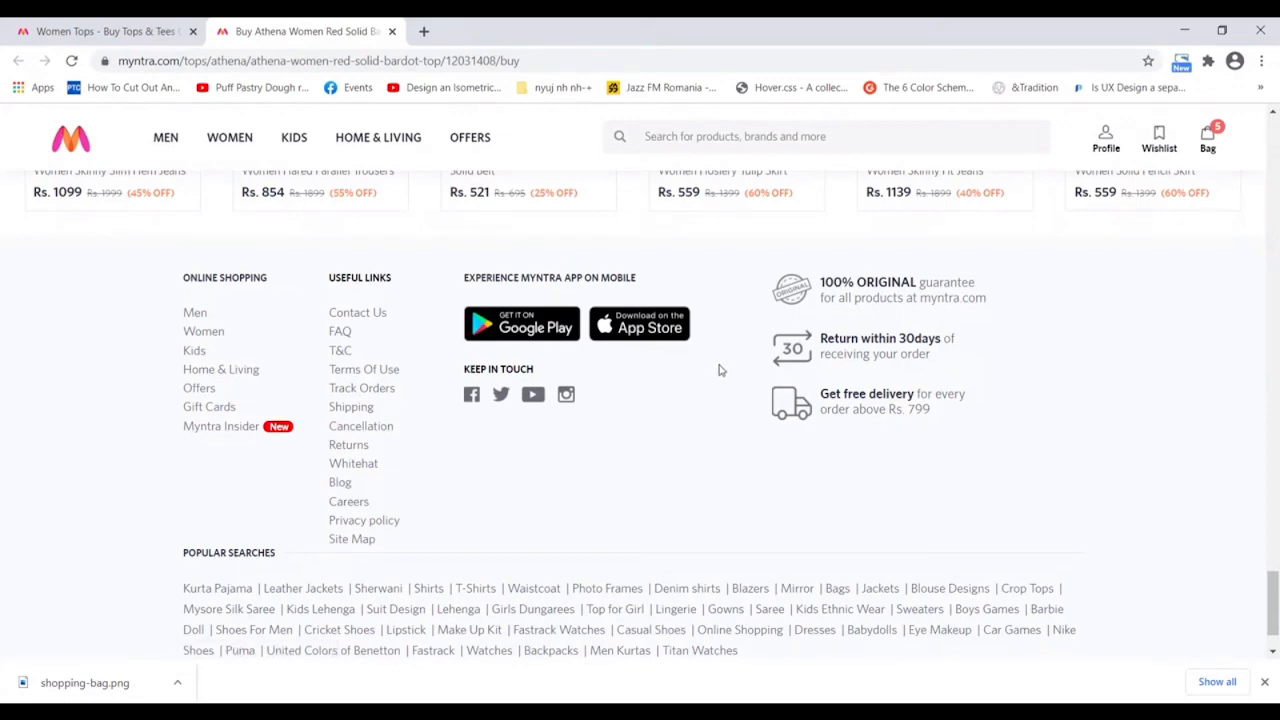
key("alt+Tab")
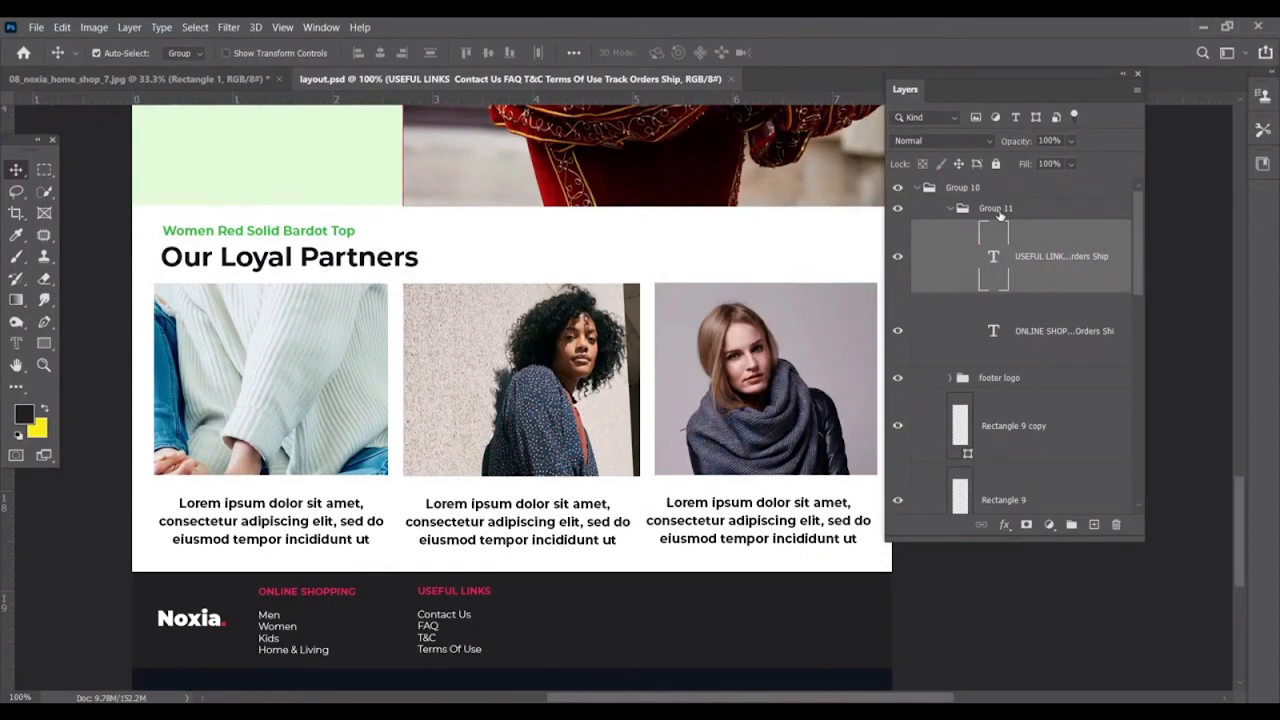
key("ctrl+v")
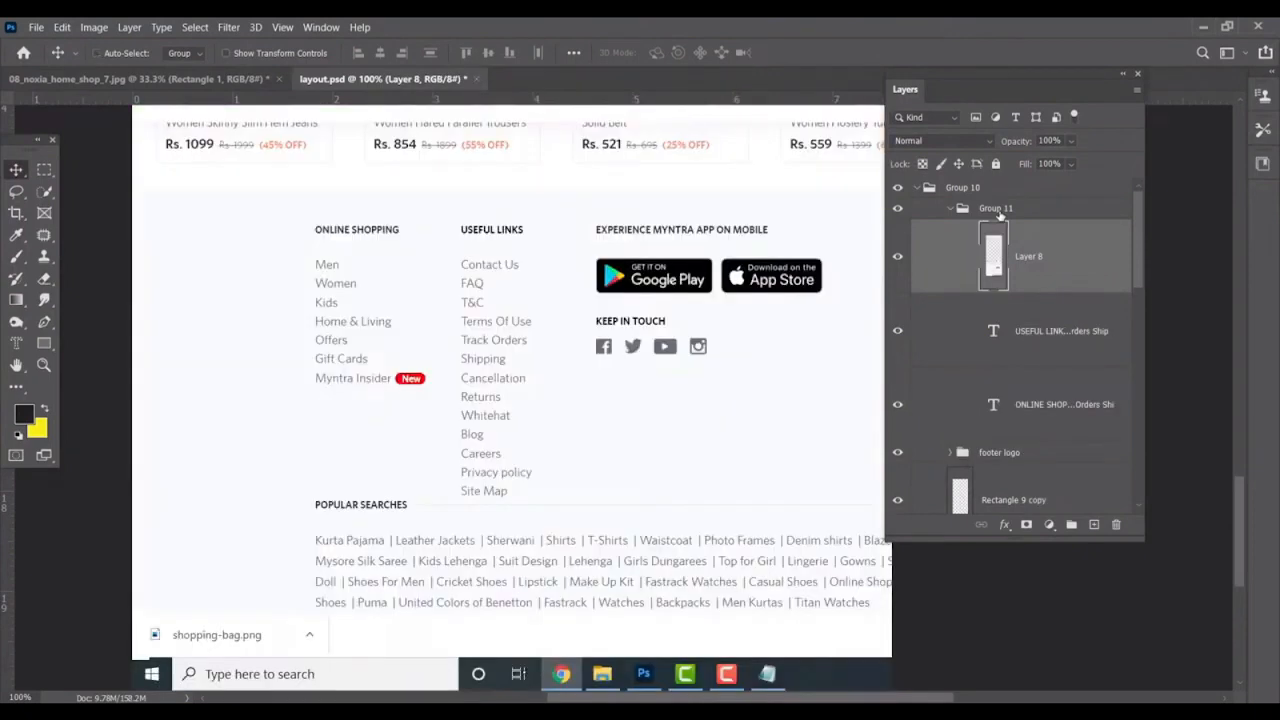
key("m")
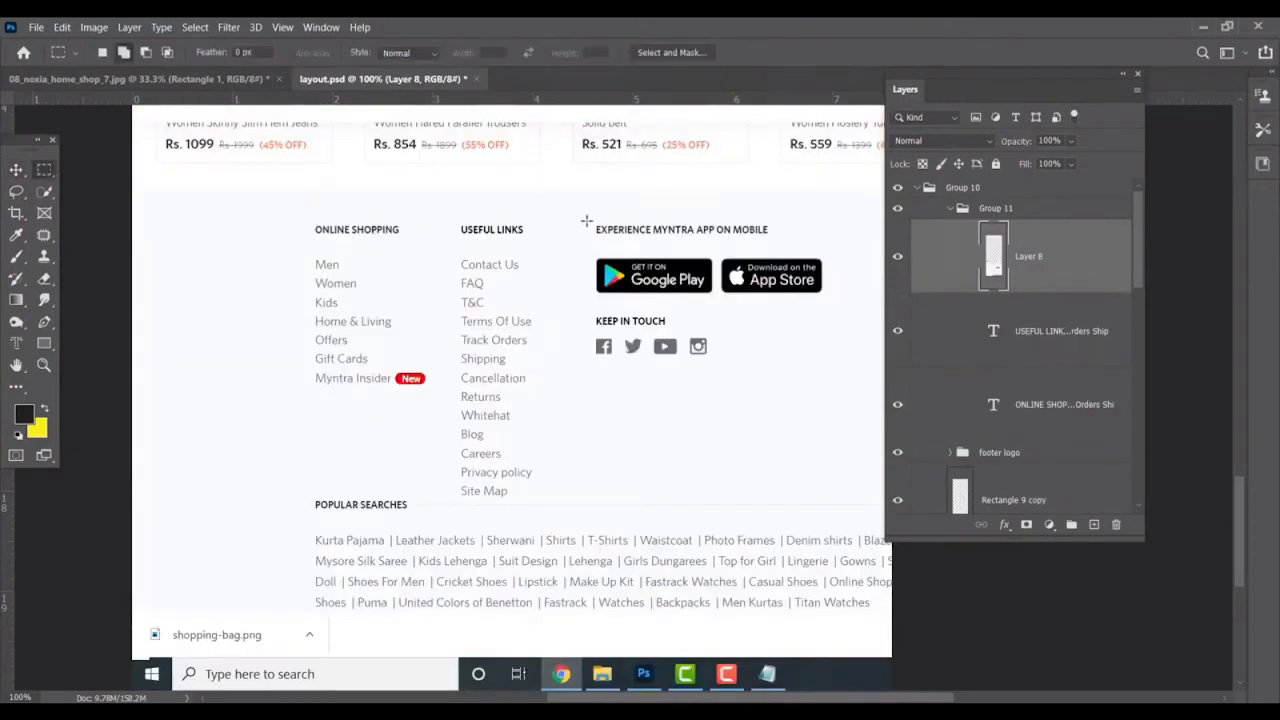
left_click_drag(578, 212, 851, 386)
key("ctrl+j")
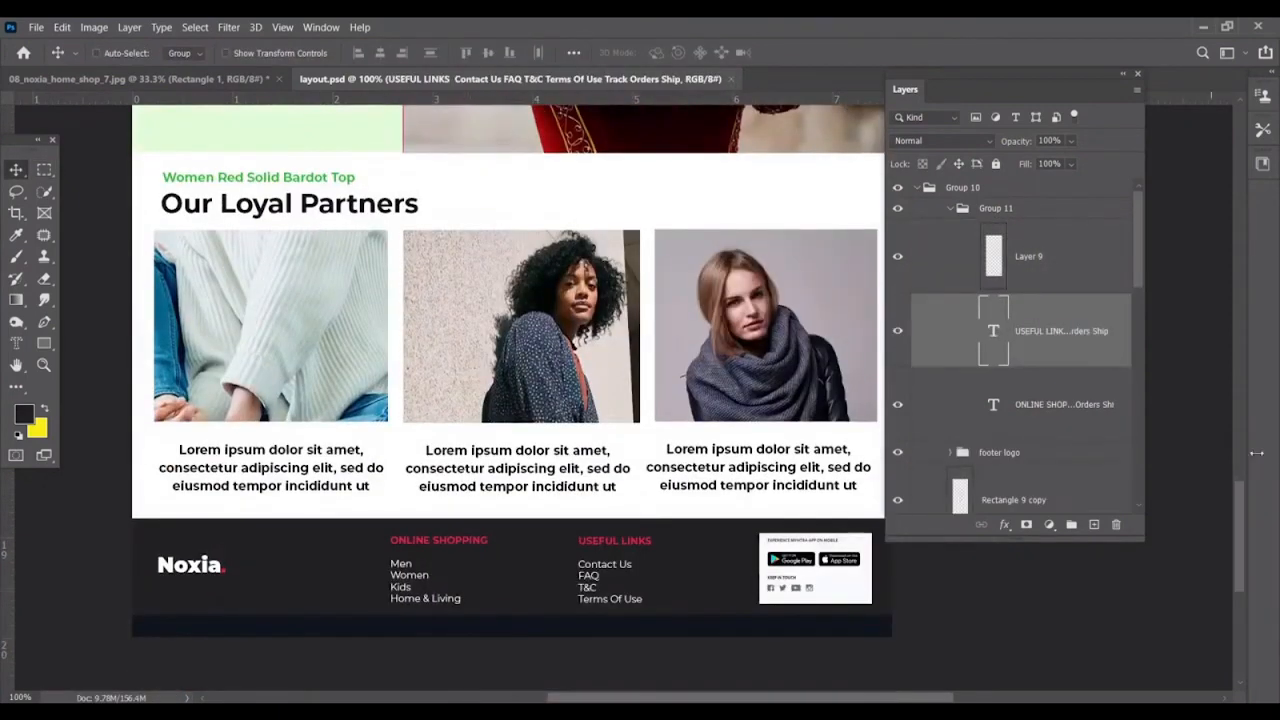
Sample the cream header colour from the Noxia reference and fill the layout's top bar rectangle with it.
left_click_drag(1240, 514, 1244, 205)
left_click(143, 78)
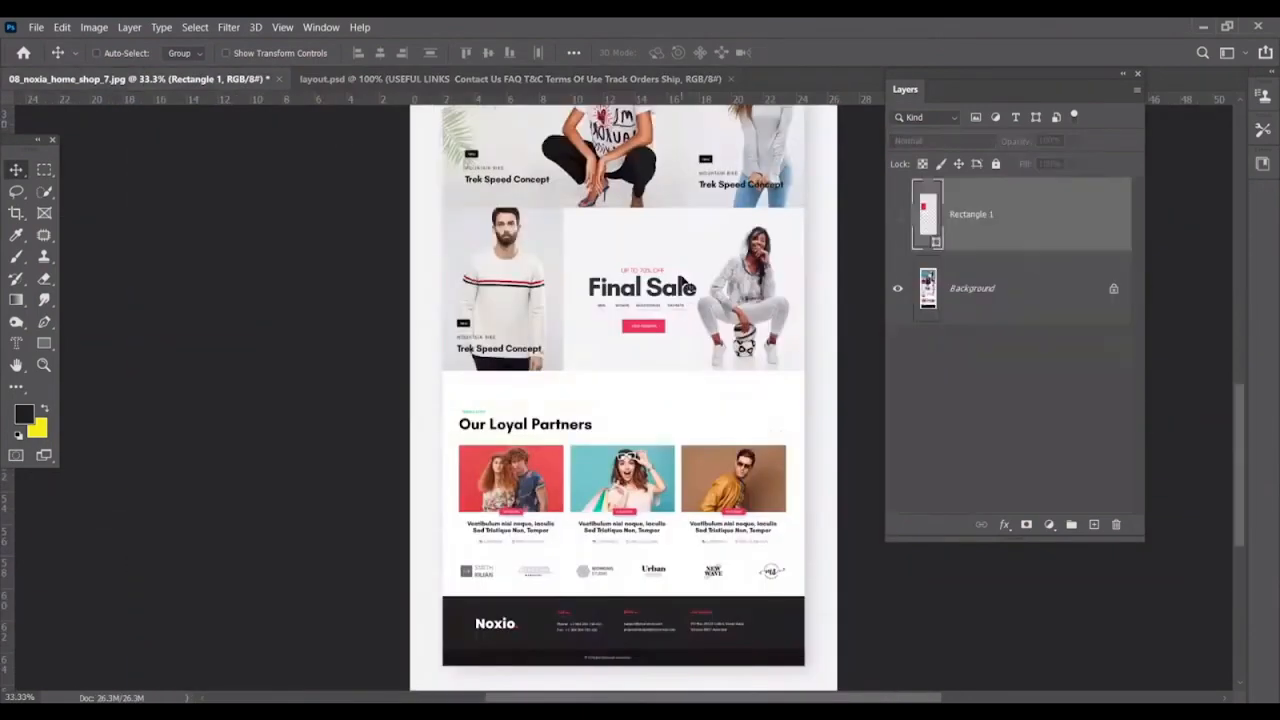
scroll(680, 284, "up", 1)
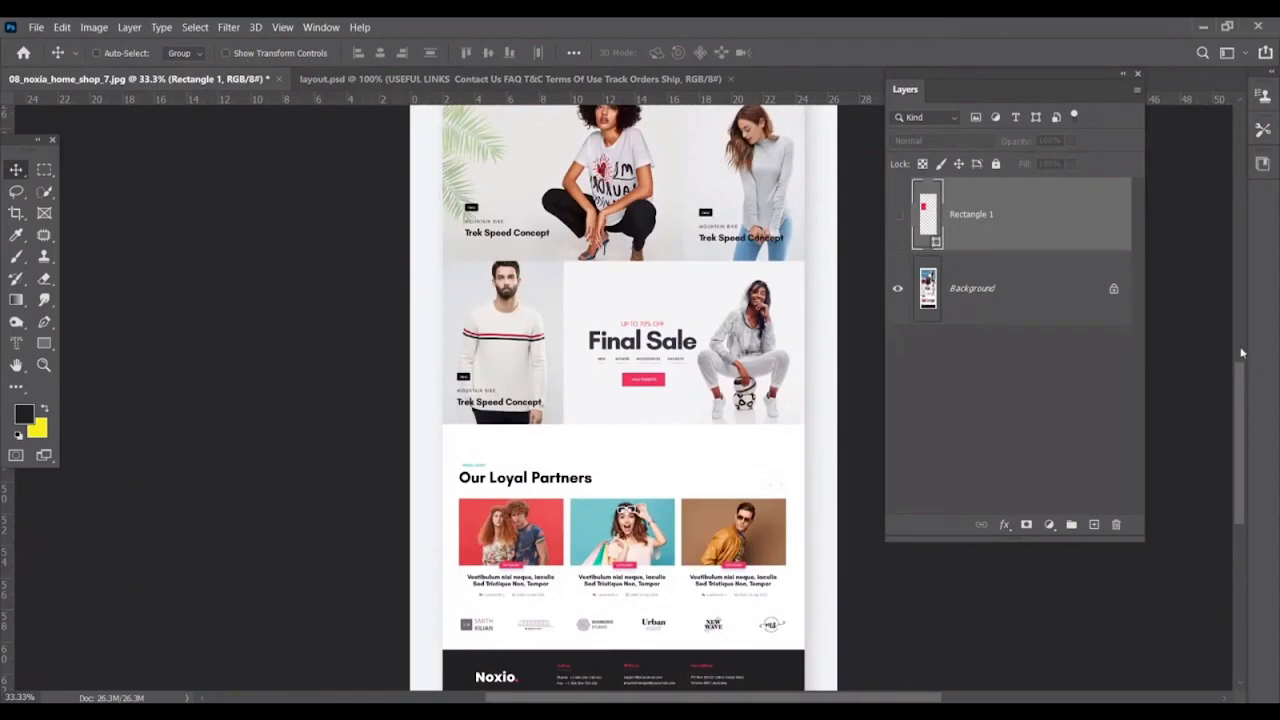
left_click_drag(1241, 352, 1241, 175)
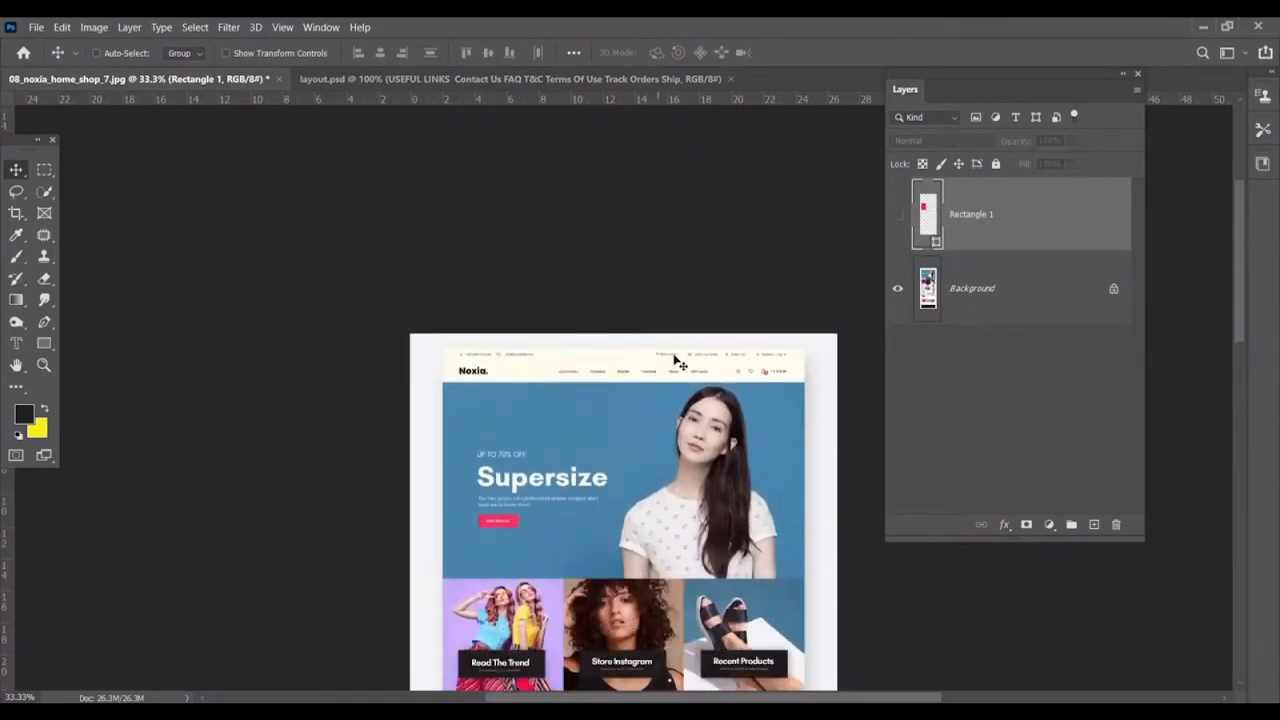
left_click(16, 234)
left_click(547, 122)
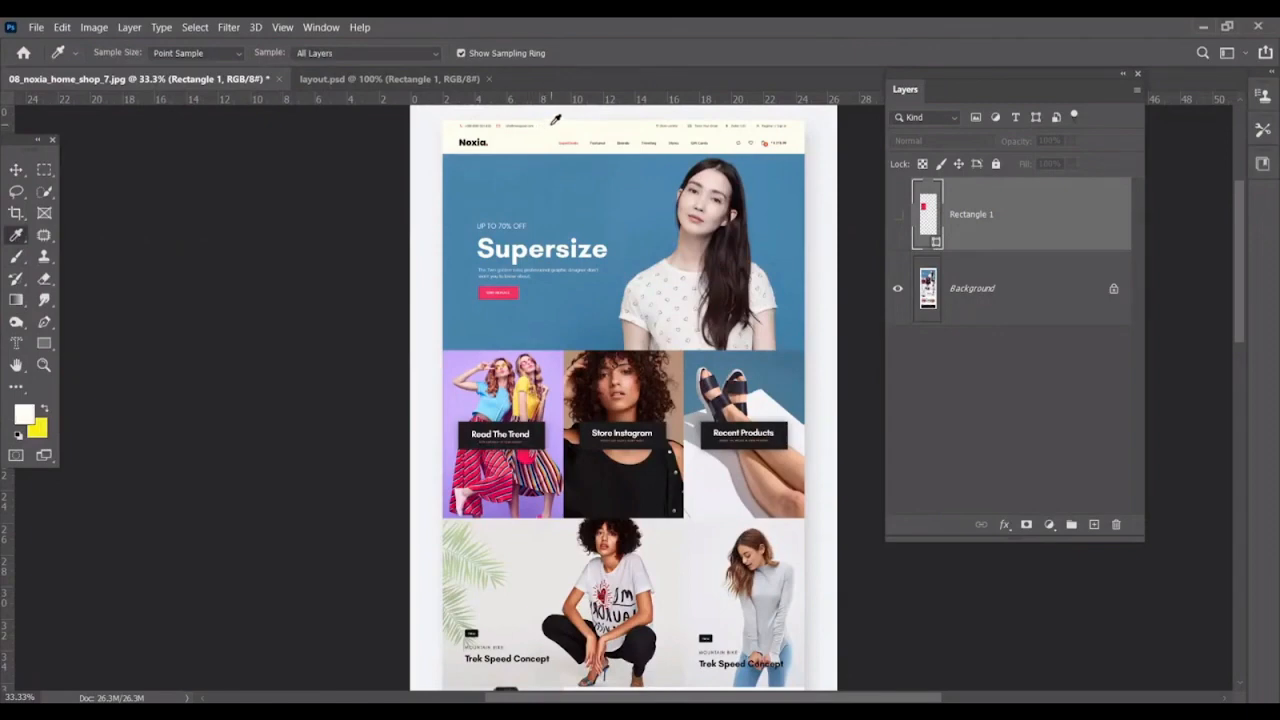
left_click(338, 79)
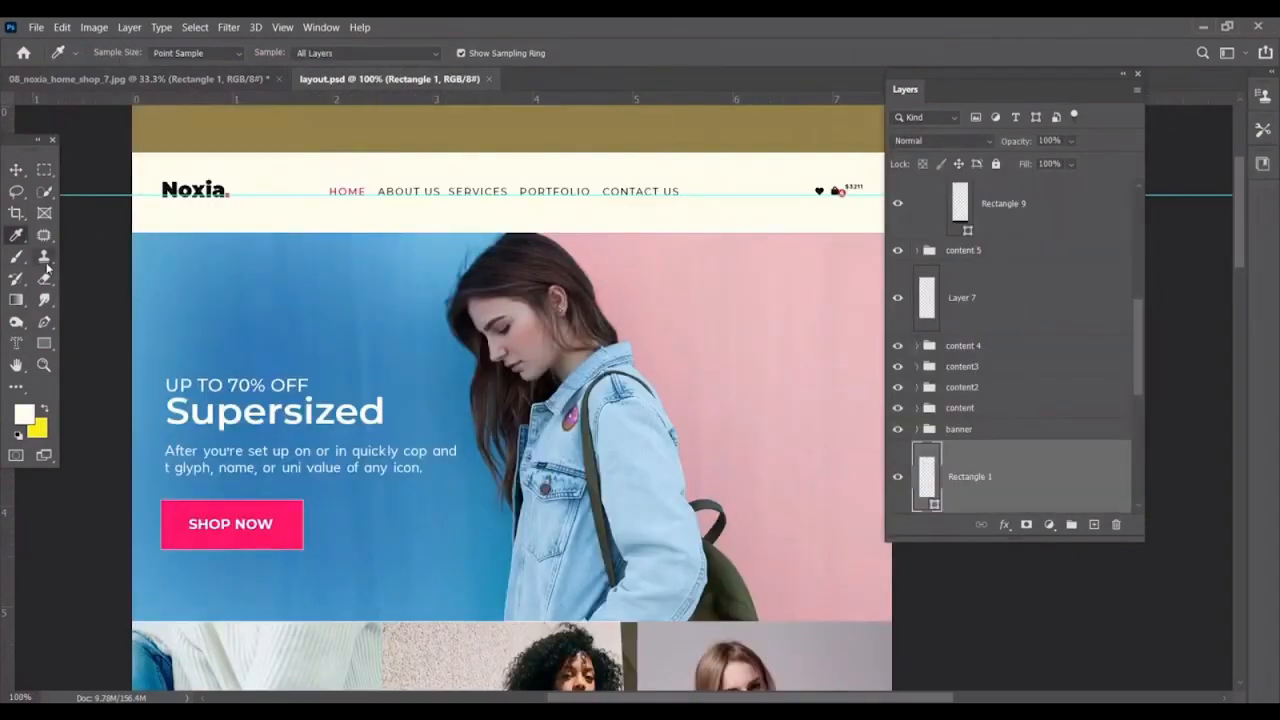
key("a")
left_click(252, 52)
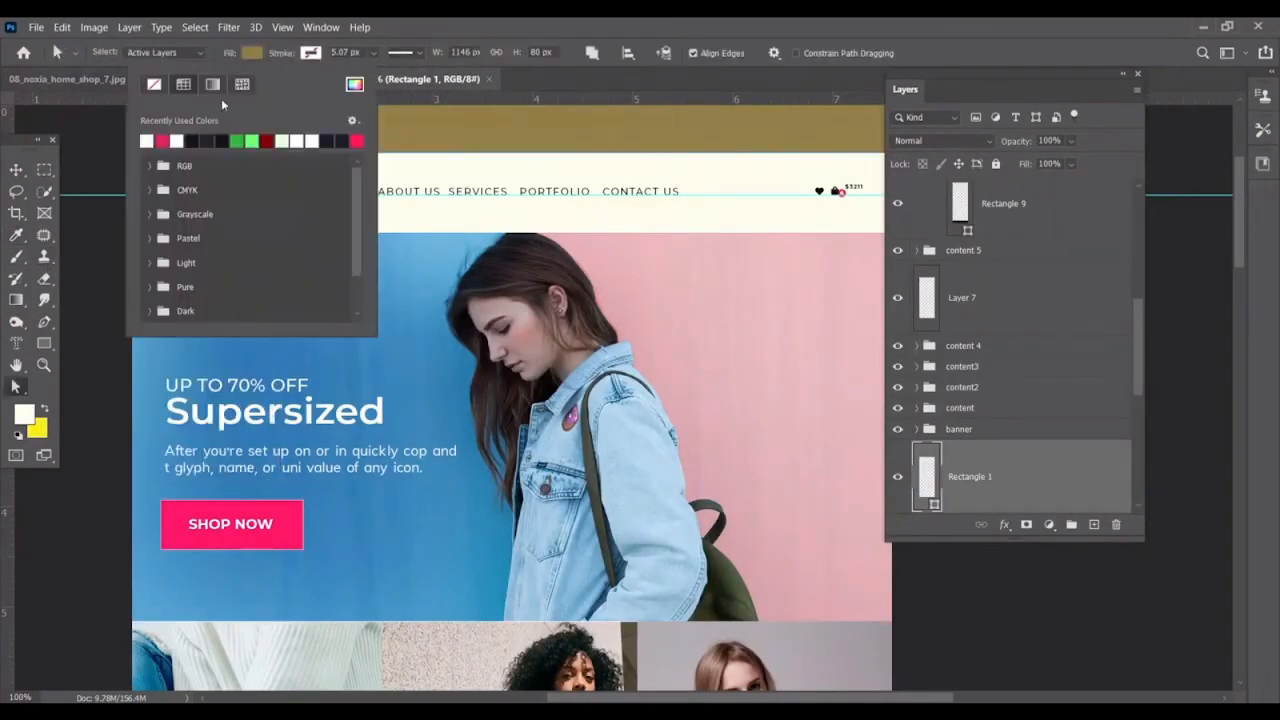
left_click(146, 141)
Give the top bar rectangle a dark outline 0.51 px wide and save the layout.
key("u")
left_click(252, 52)
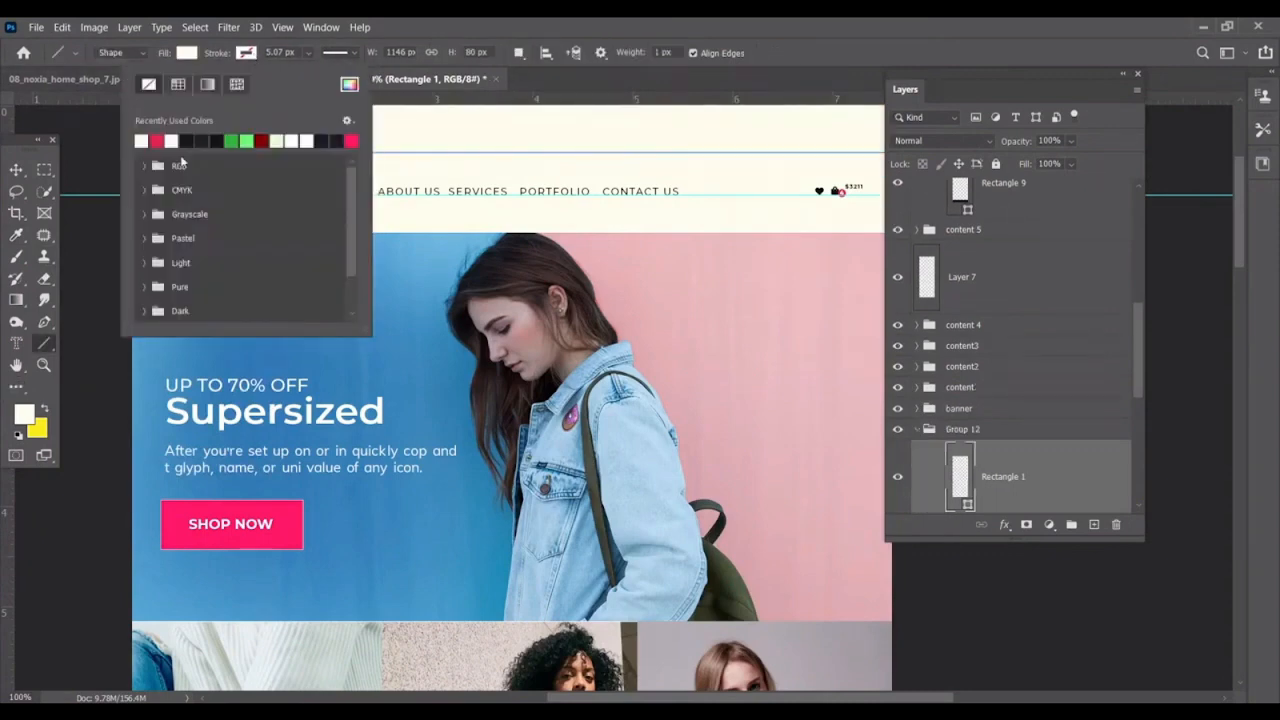
left_click(205, 141)
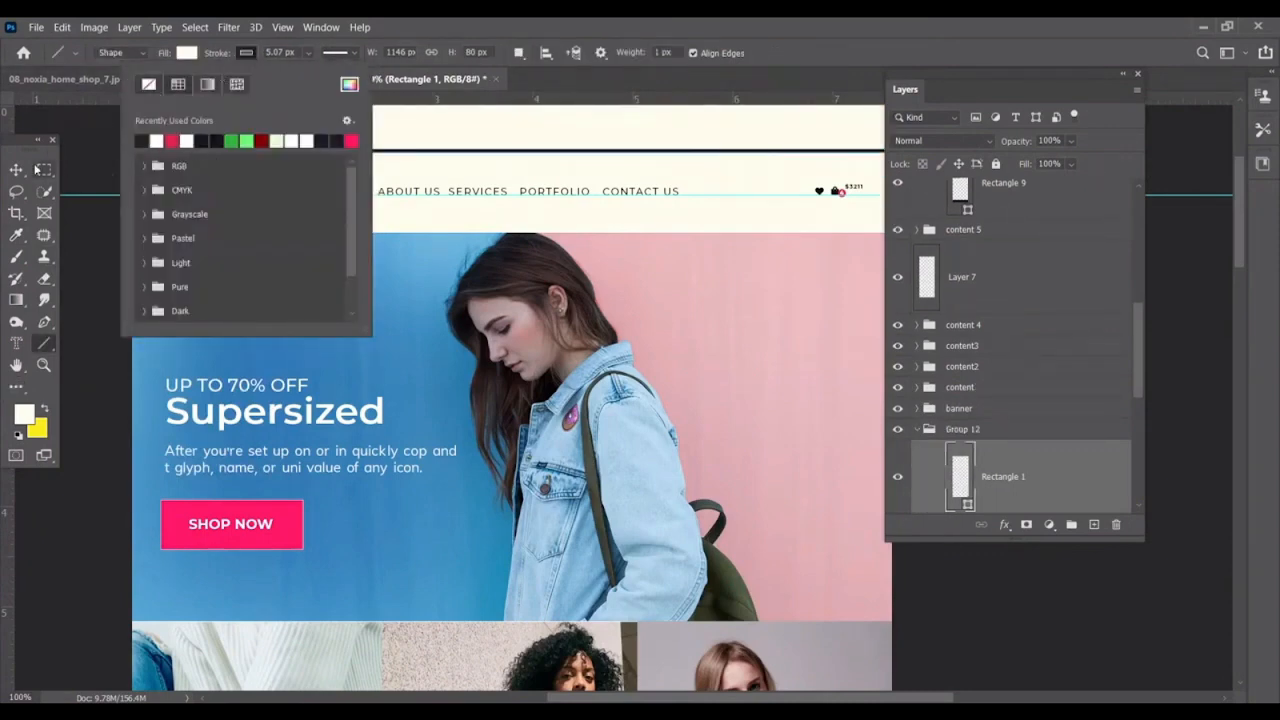
left_click(20, 169)
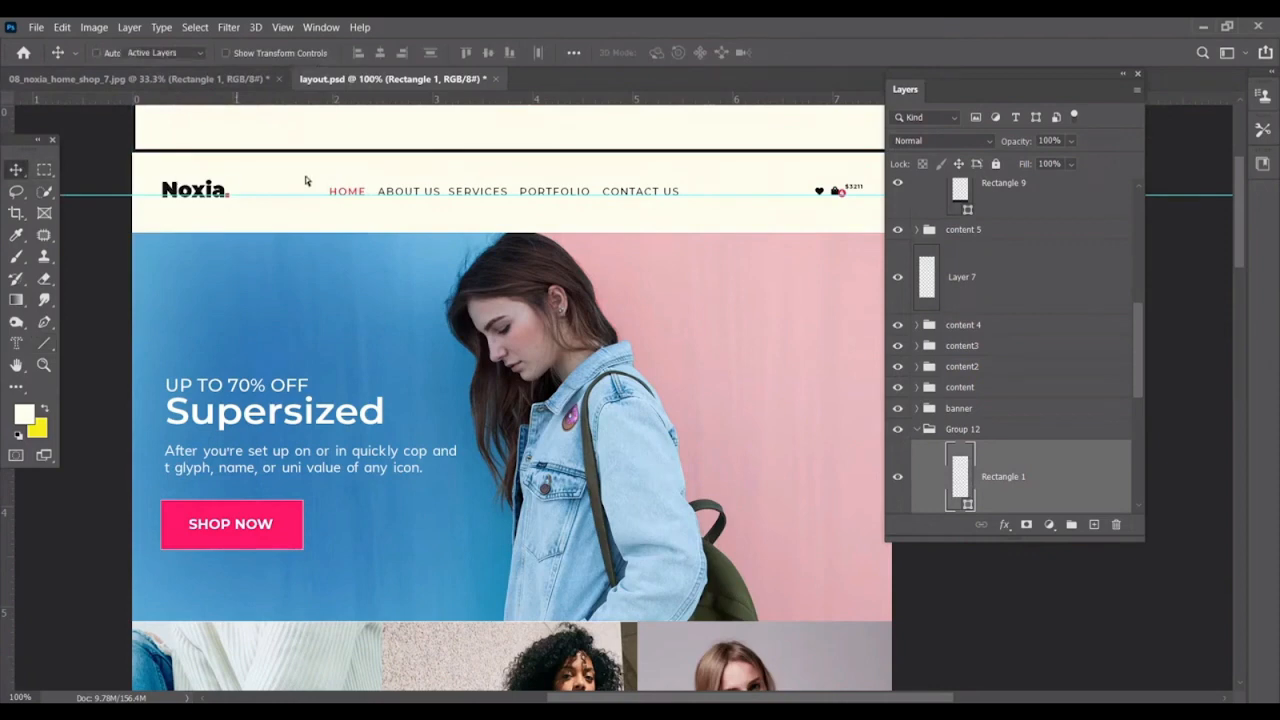
key("a")
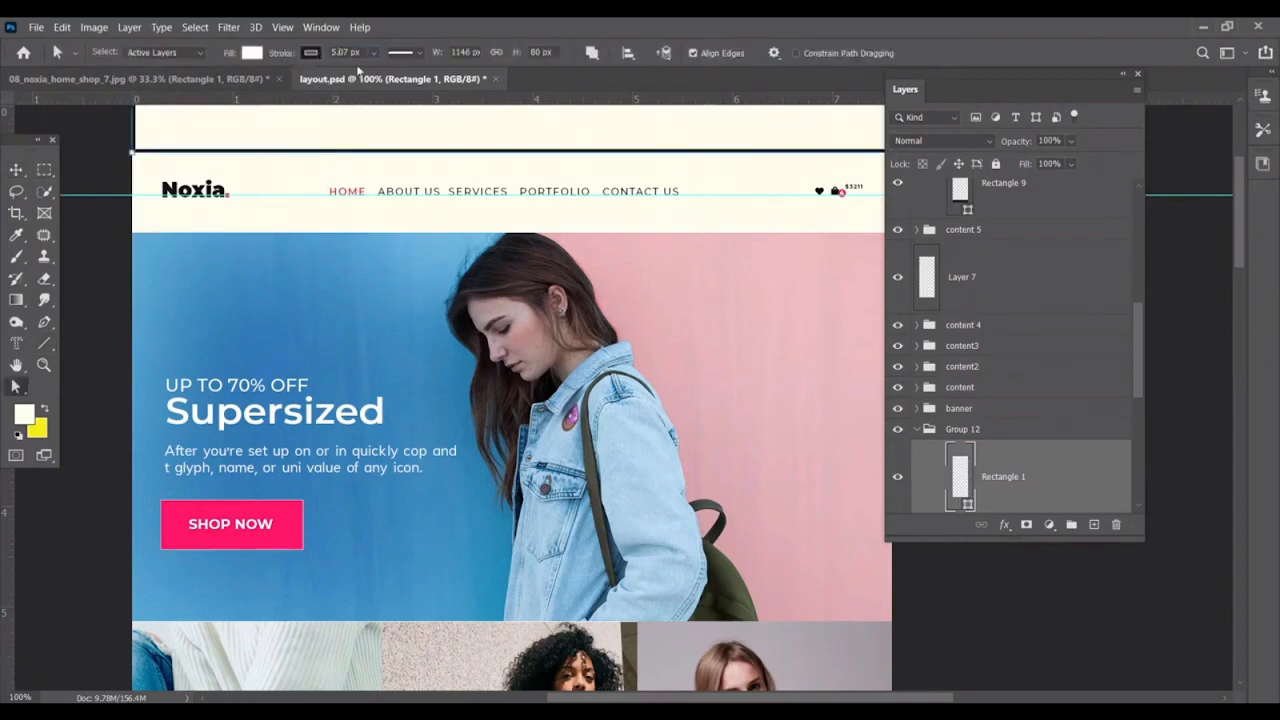
left_click(374, 52)
left_click_drag(378, 73, 371, 74)
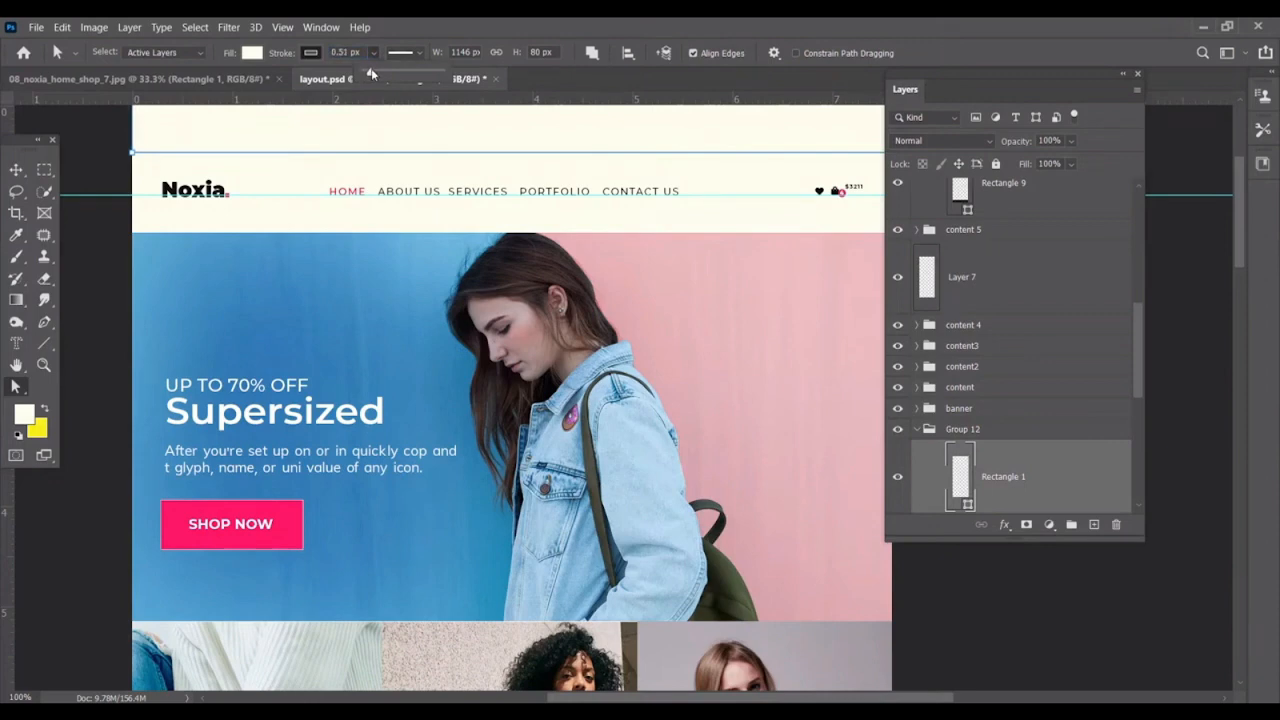
key("v")
scroll(521, 114, "up", 2)
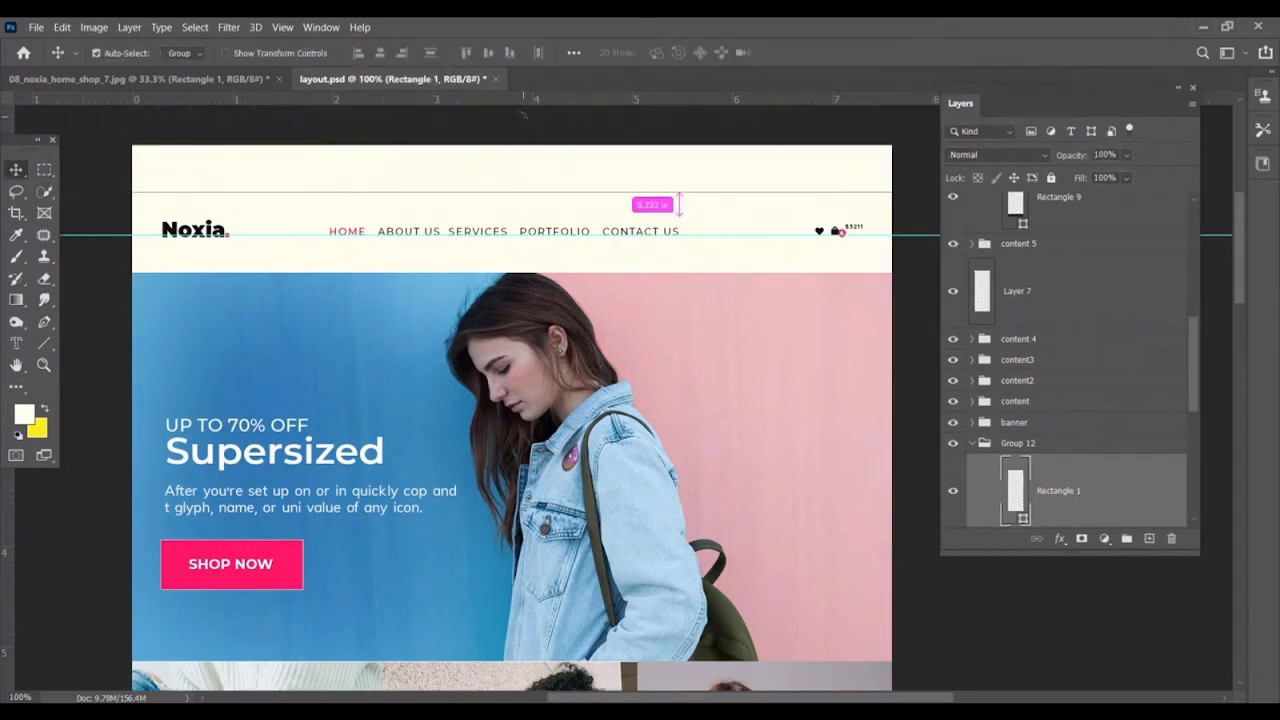
key("ctrl+s")
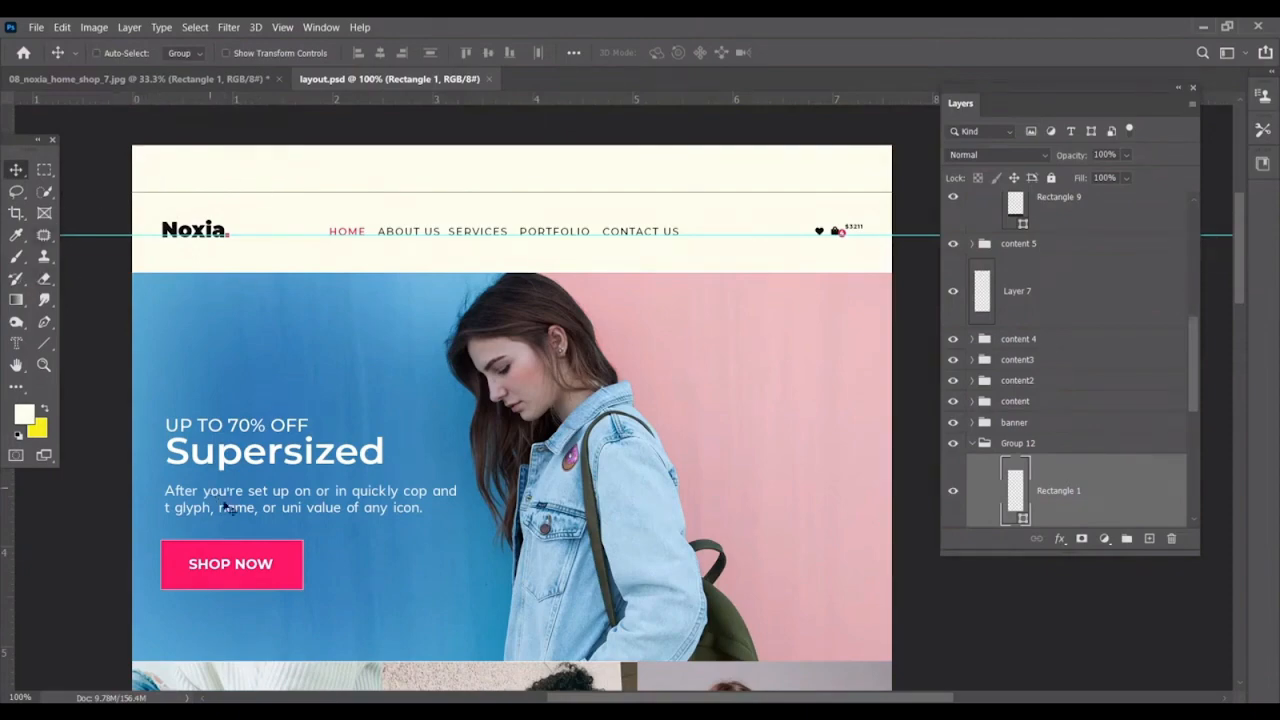
Switch to the reference image 08_noxia_home_shop_7.jpg and activate the Rectangular Marquee for selecting its top bar contents.
key("alt+Tab")
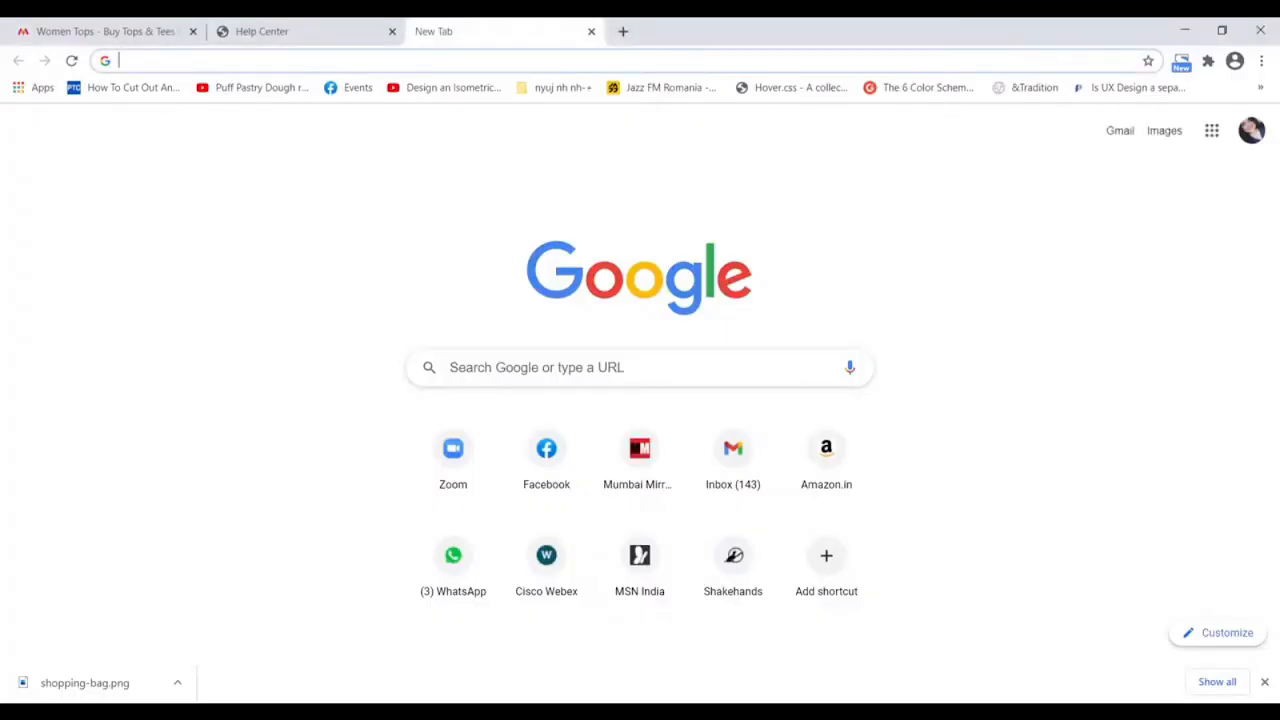
key("alt+Tab")
left_click(183, 79)
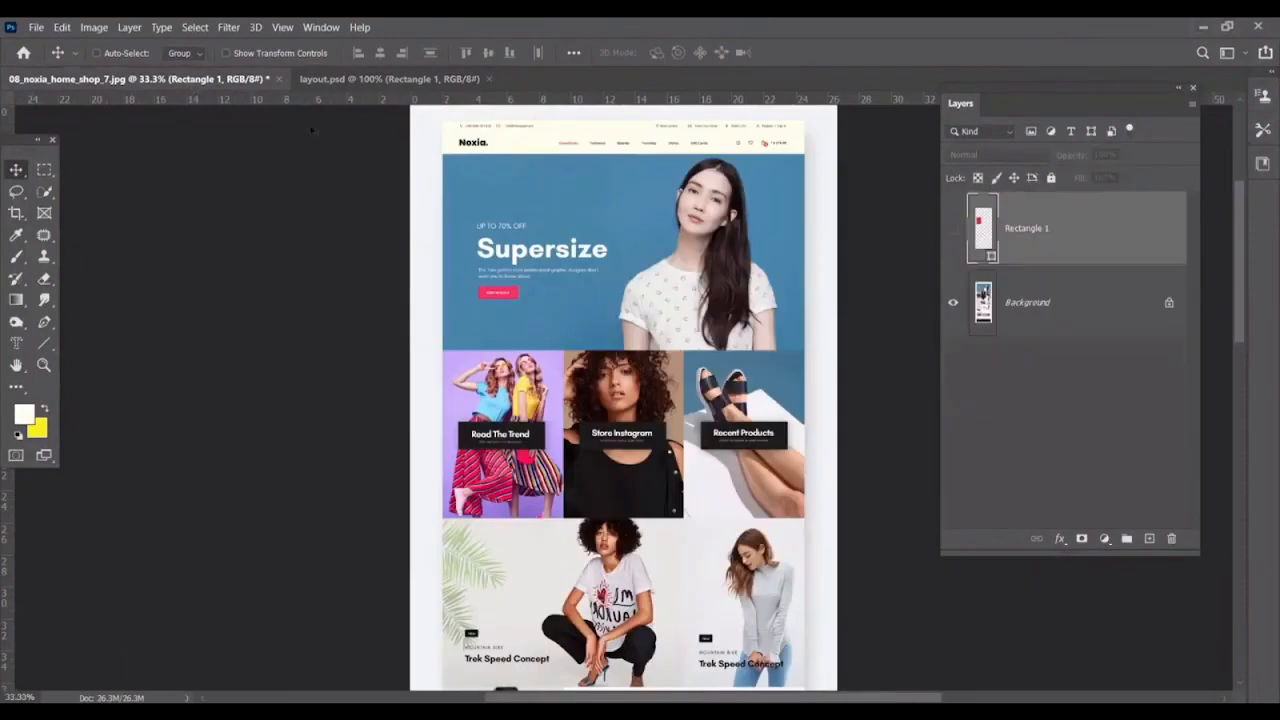
left_click(44, 170)
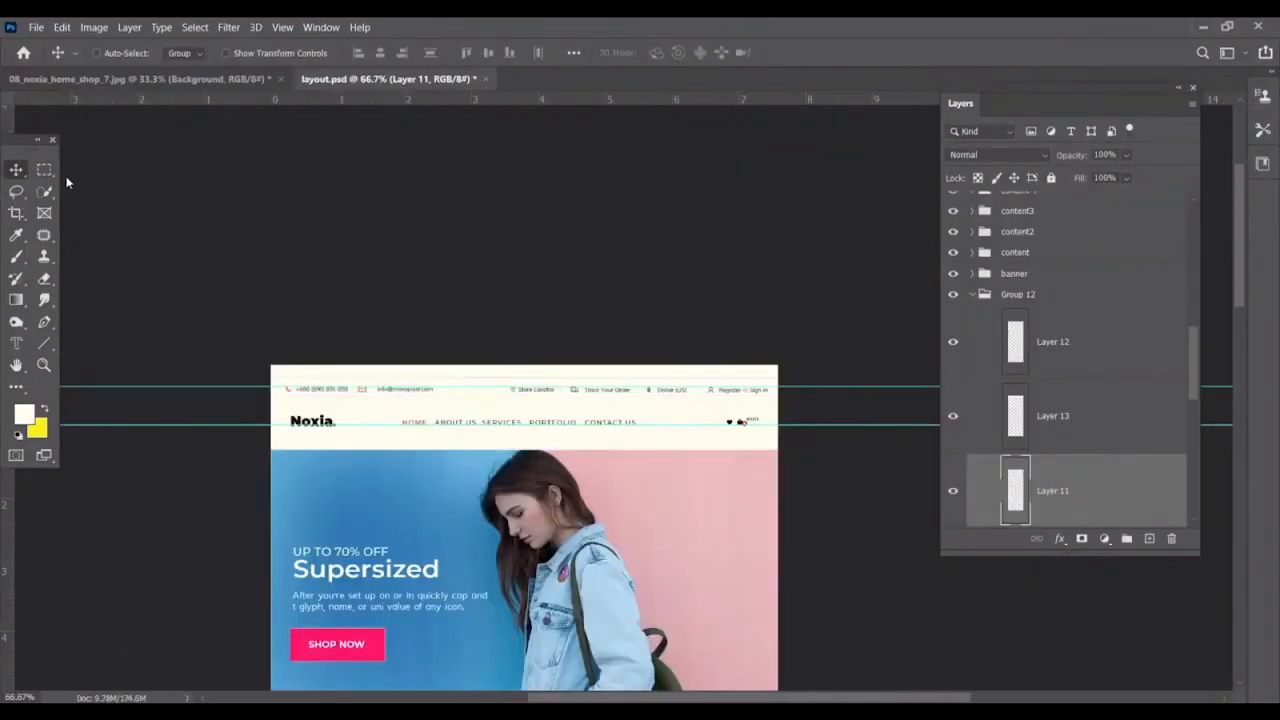
Select the narrow strip above the top bar's contact text and clear the stray line there from Layer 12.
left_click(49, 174)
left_click_drag(270, 363, 842, 380)
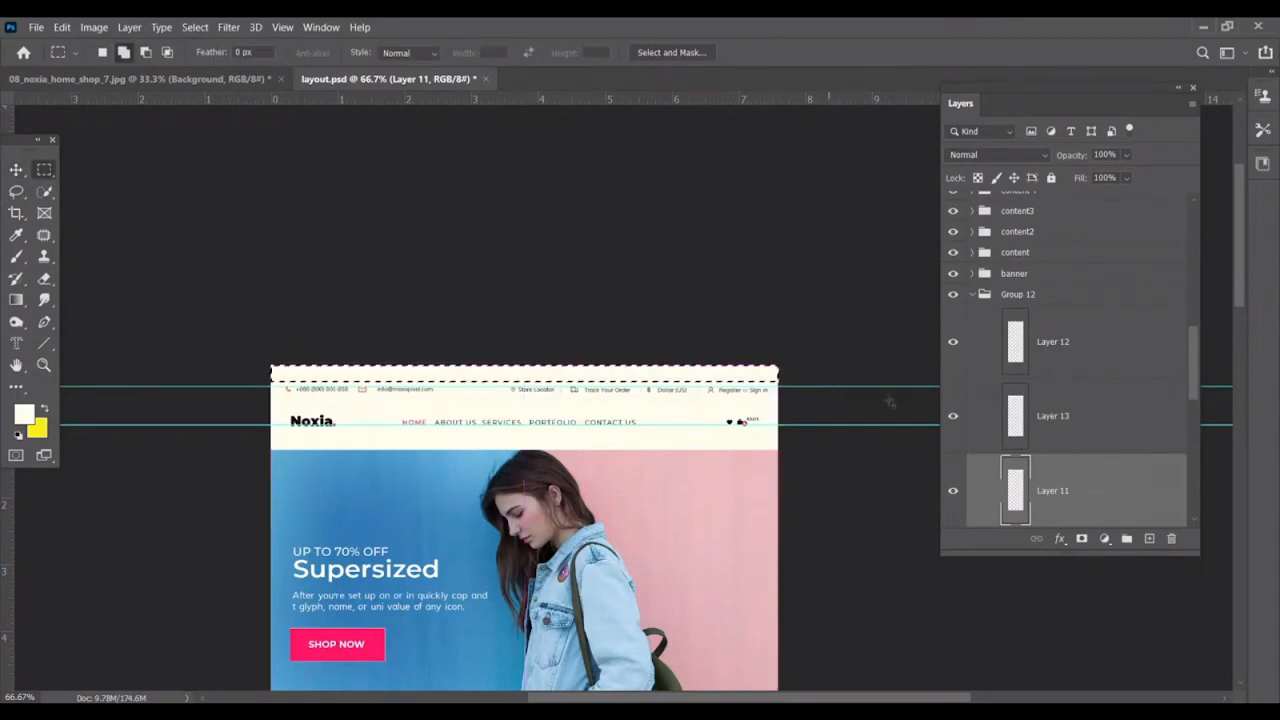
left_click(1046, 438)
left_click(1068, 332)
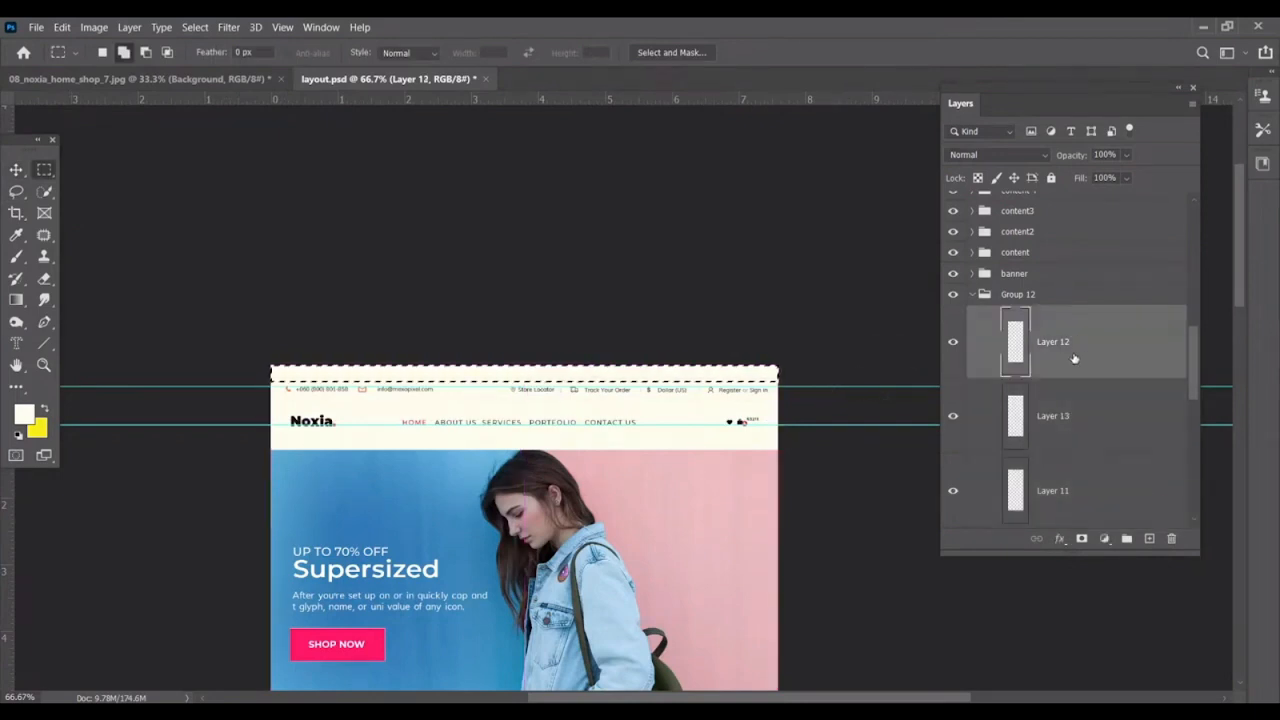
Select Group 12, save the layout and review the whole page at 25%.
left_click(982, 295)
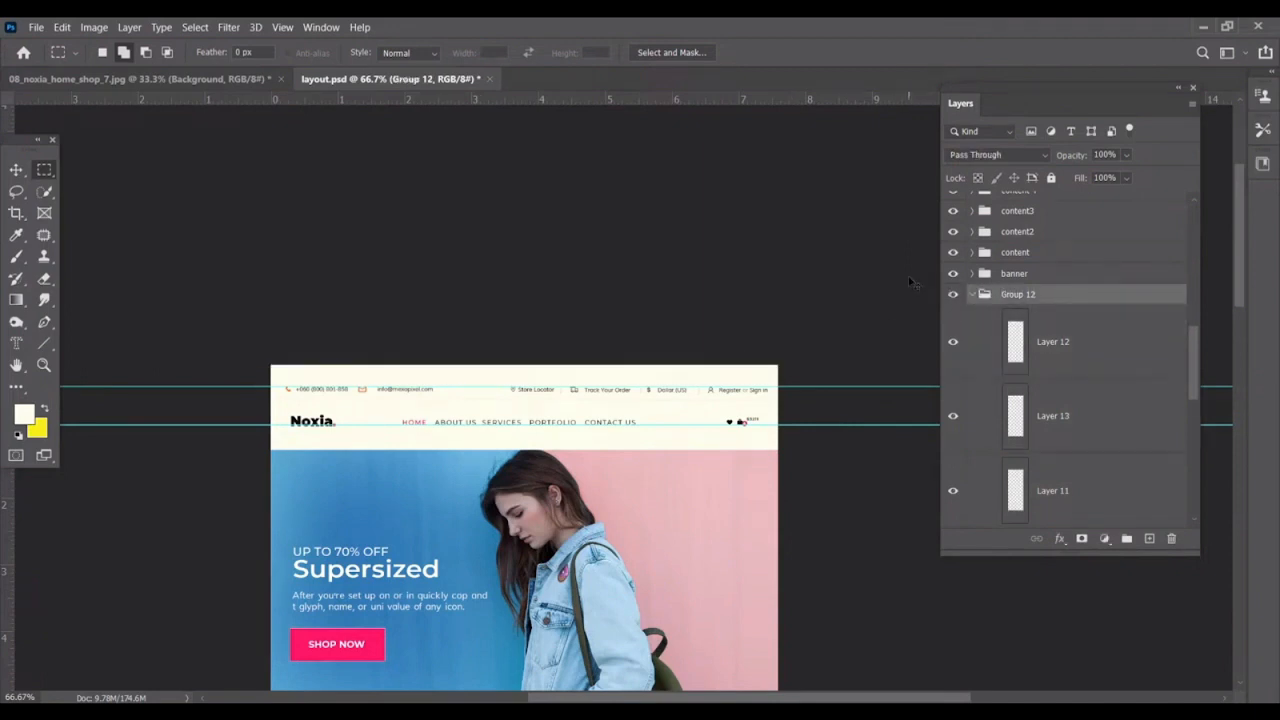
key("ctrl+s")
left_click(15, 170)
left_click_drag(620, 463, 624, 467)
key("ctrl+minus")
key("ctrl+minus")
key("ctrl+minus")
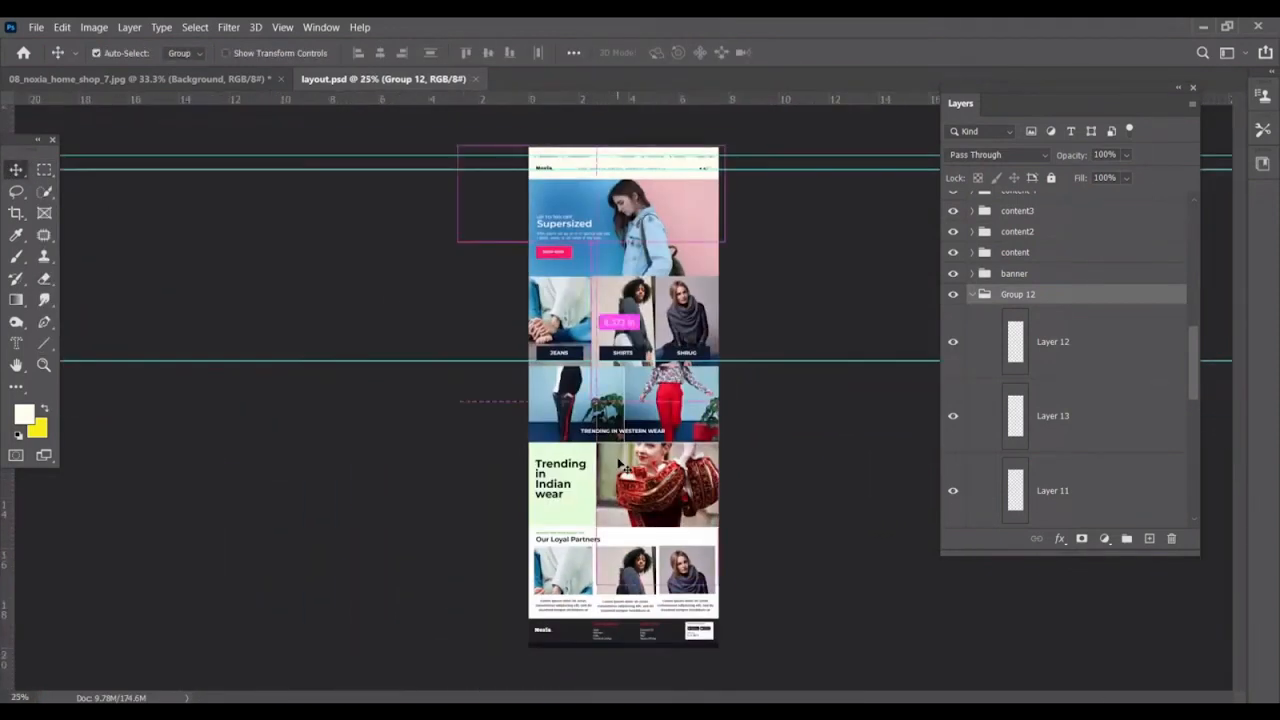
left_click_drag(672, 613, 700, 625)
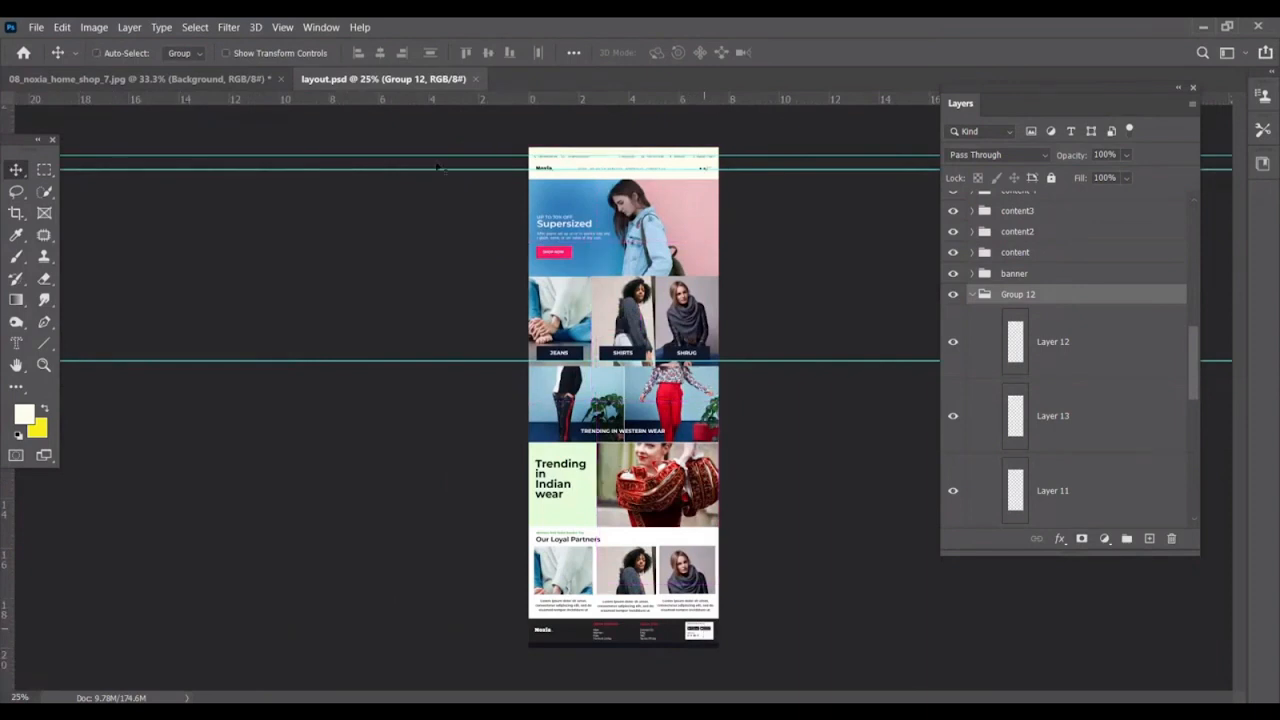